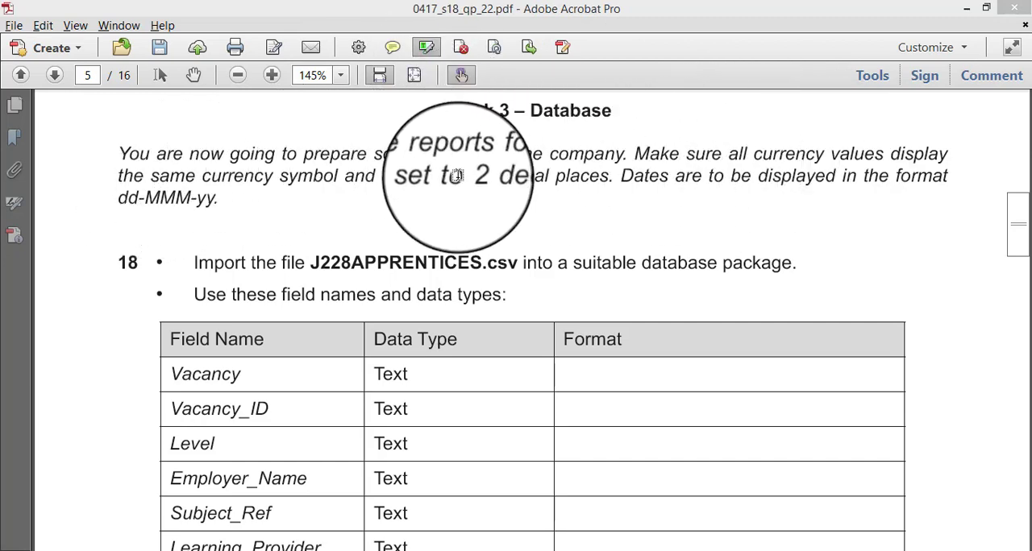
- Highlight the phrases "2 decimal places", "dd-MMM-yy" and "same currency" in the introduction to Task 3
{"action": "left_click_drag", "start_coordinate": [466, 177], "coordinate": [598, 171]}
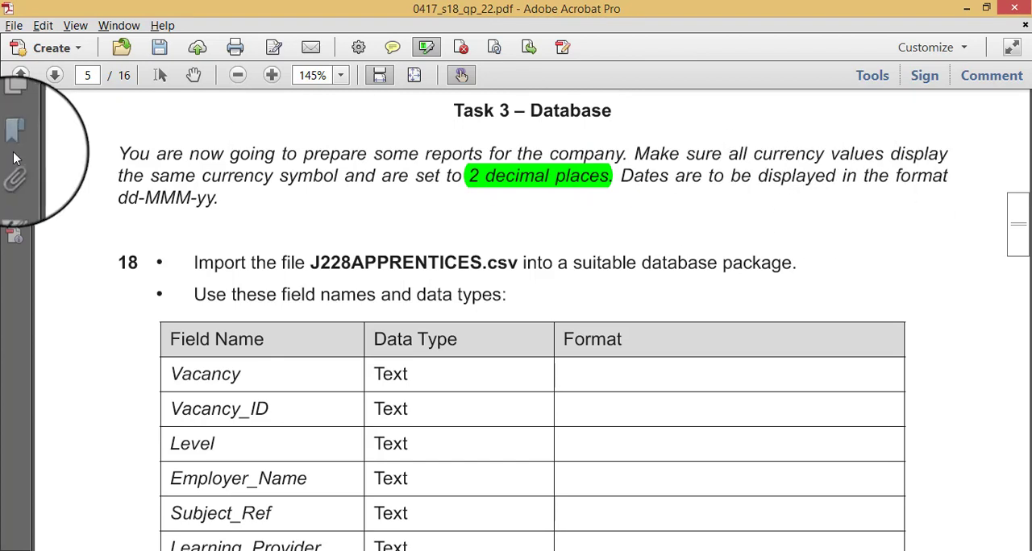
{"action": "left_click_drag", "start_coordinate": [120, 198], "coordinate": [203, 200]}
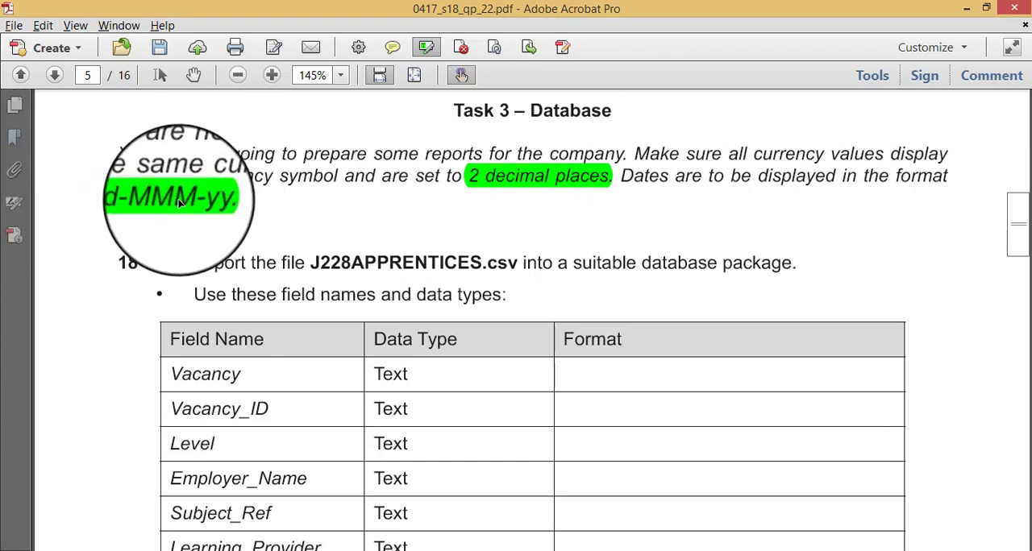
{"action": "left_click_drag", "start_coordinate": [151, 171], "coordinate": [220, 165]}
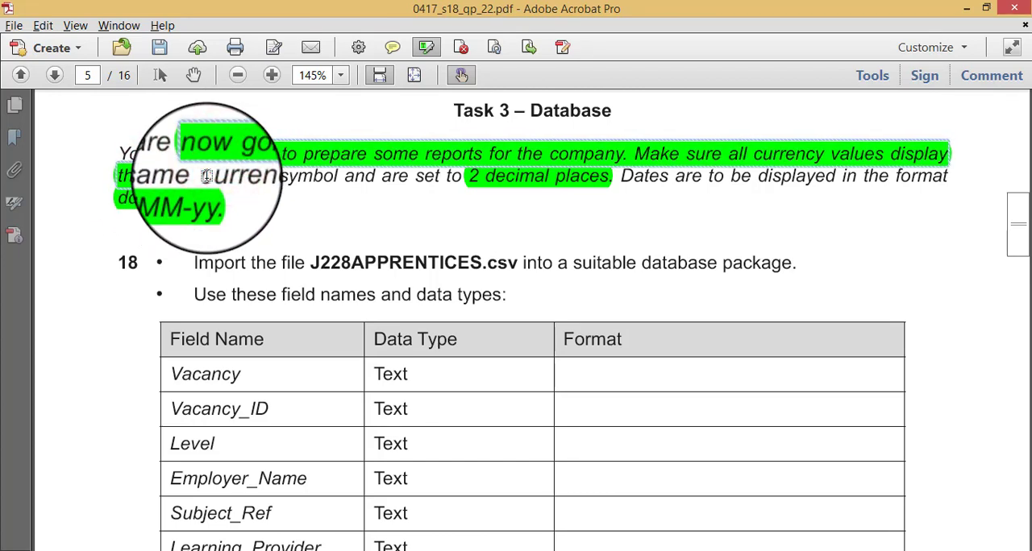
{"action": "key", "text": "ctrl+z"}
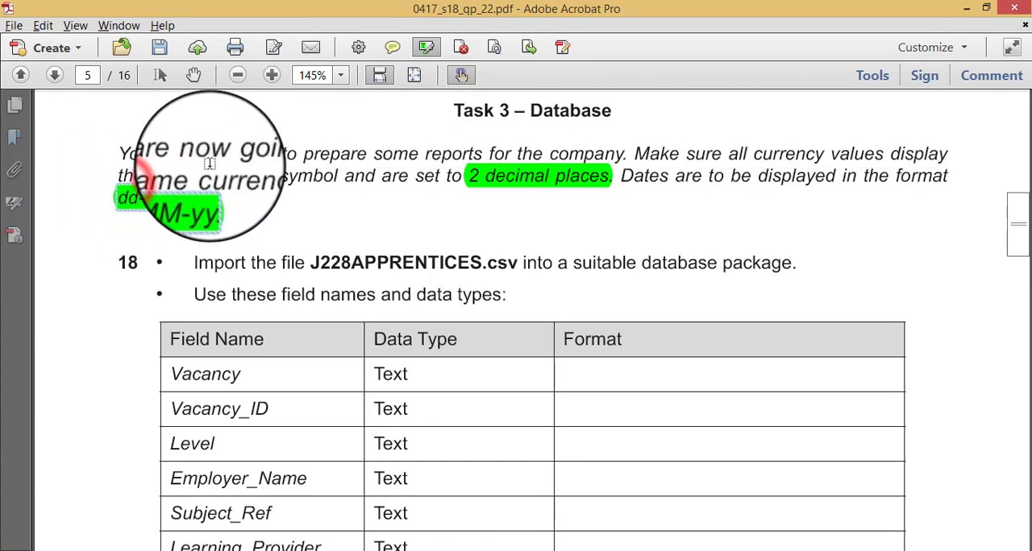
{"action": "left_click_drag", "start_coordinate": [273, 180], "coordinate": [149, 181]}
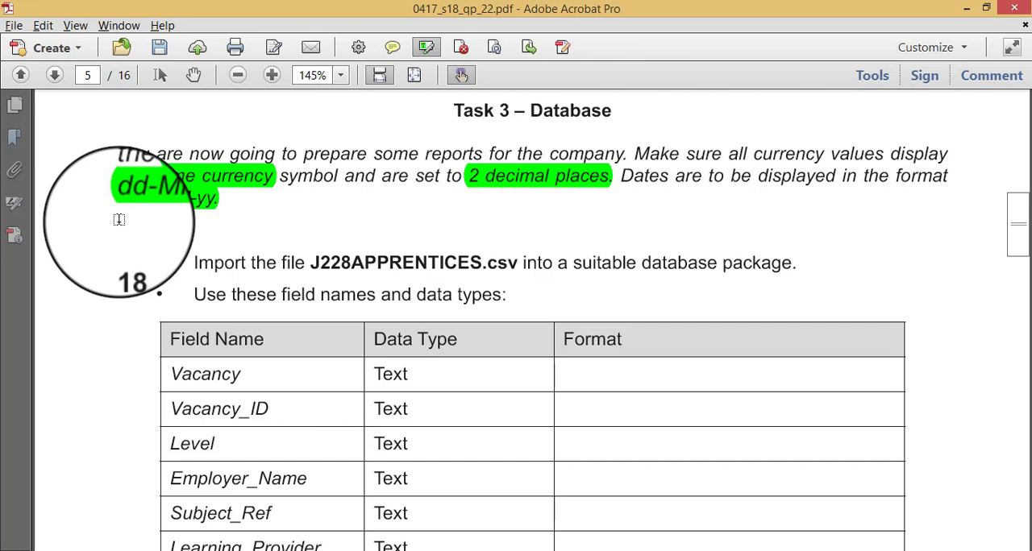
- Switch to Access, start a blank database and set its location to the May June 2018 Paper 22 folder under the Desktop
{"action": "scroll", "coordinate": [118, 219], "scroll_direction": "down", "scroll_amount": 1}
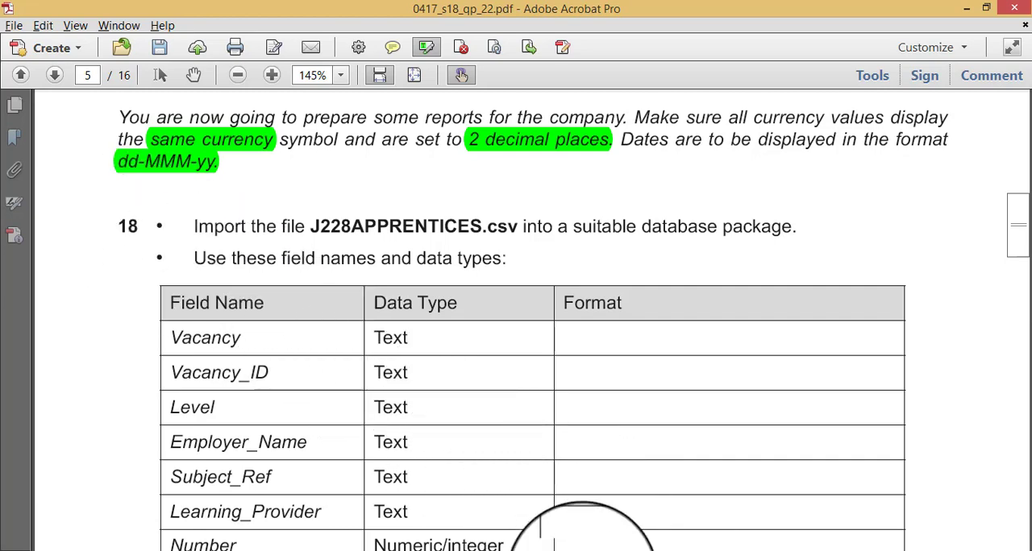
{"action": "left_click", "coordinate": [582, 550]}
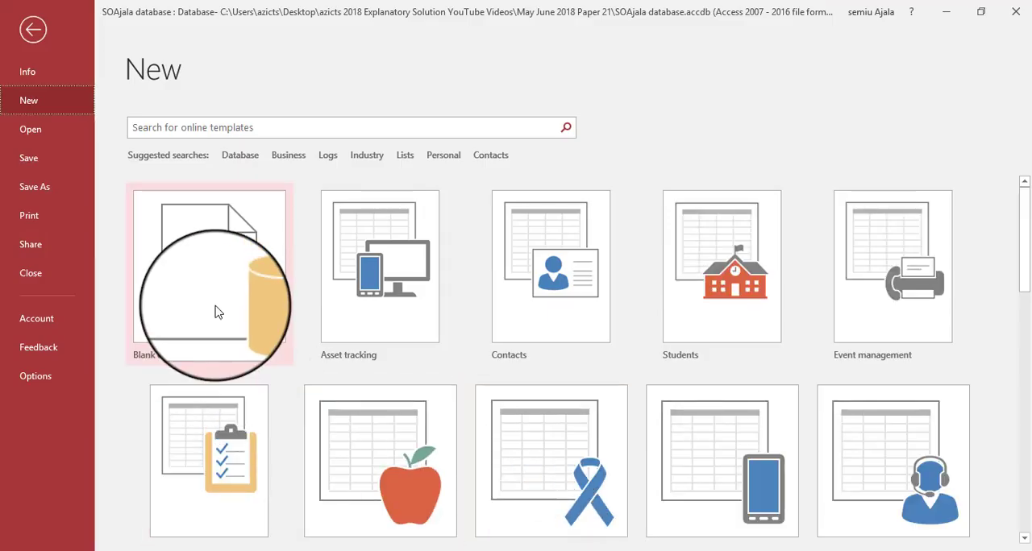
{"action": "left_click", "coordinate": [216, 303]}
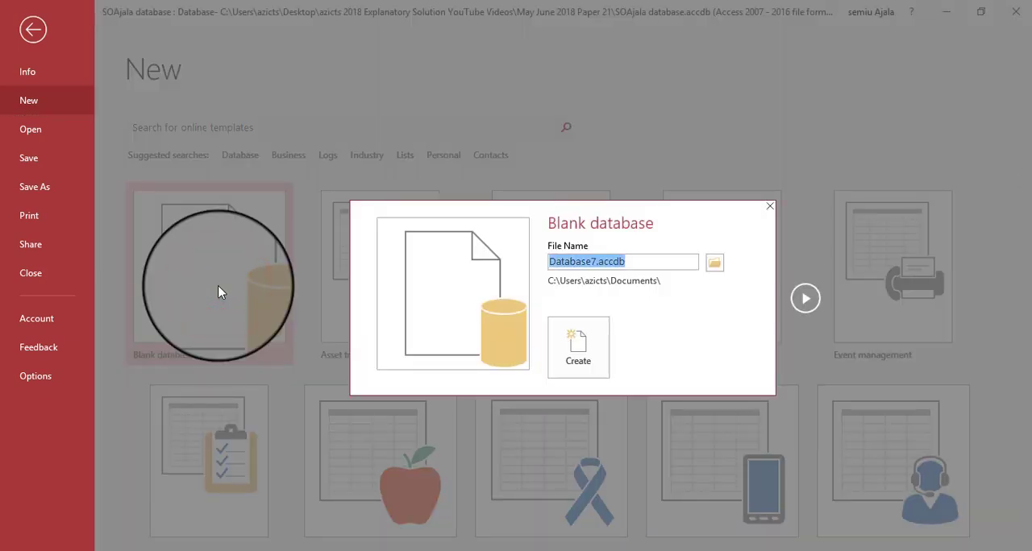
{"action": "left_click", "coordinate": [714, 264]}
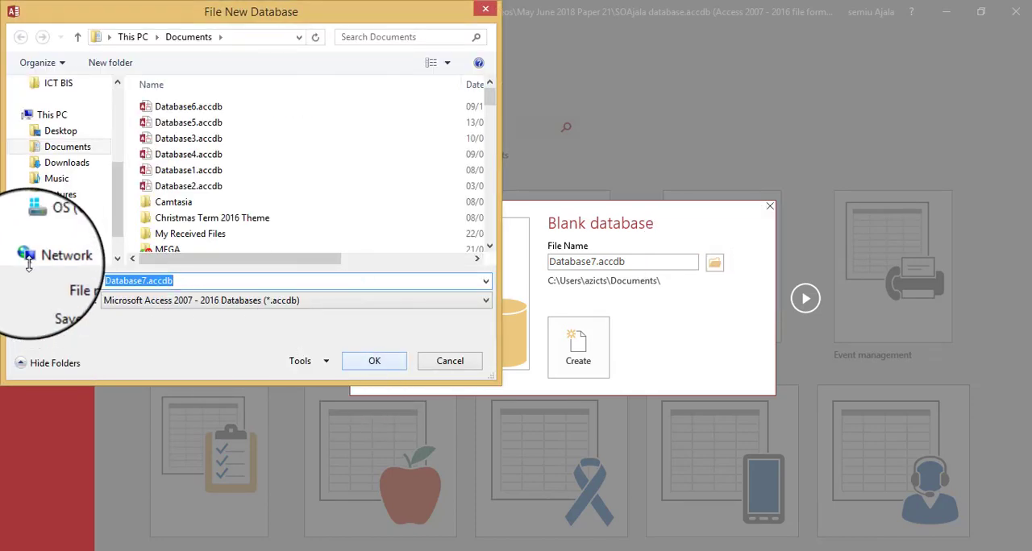
{"action": "left_click", "coordinate": [48, 129]}
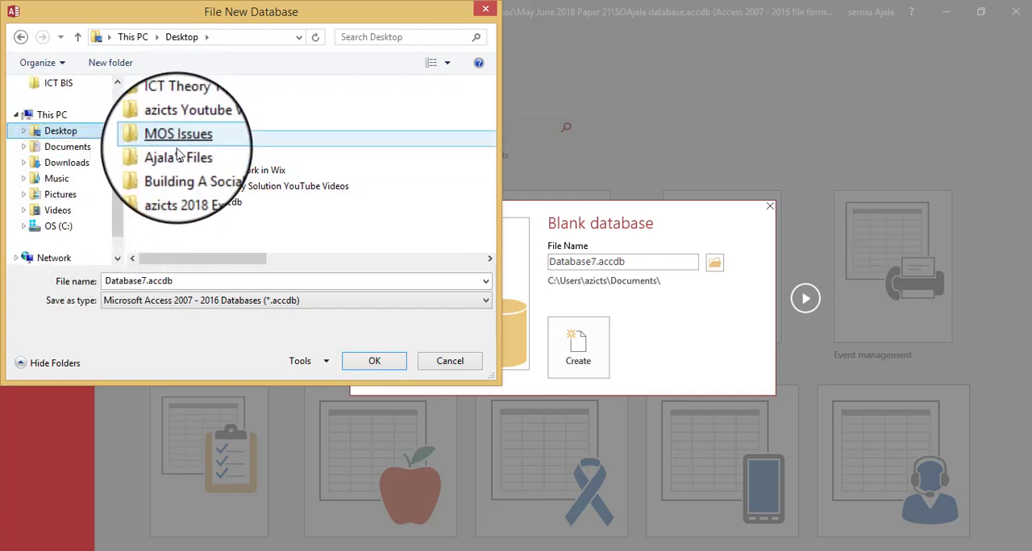
{"action": "double_click", "coordinate": [179, 193]}
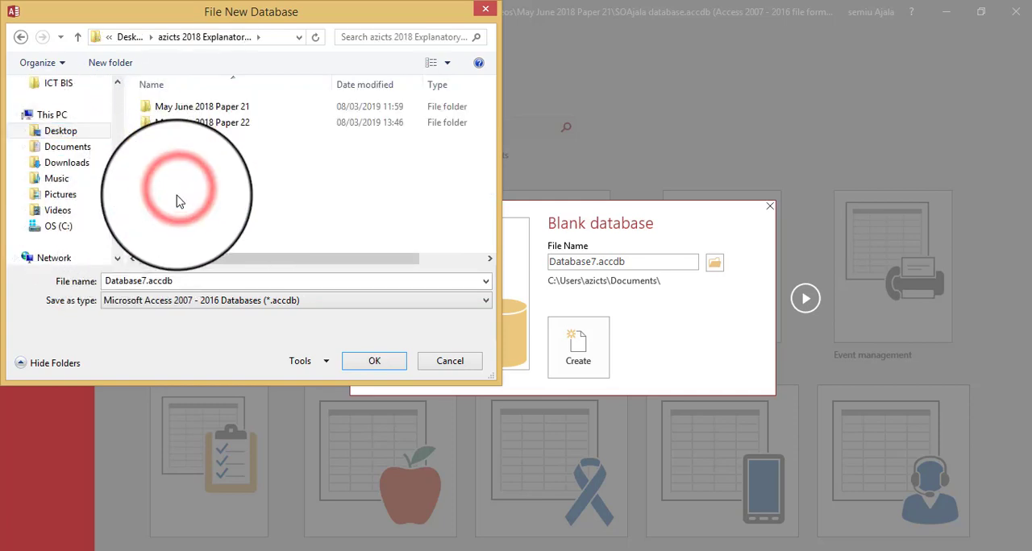
{"action": "double_click", "coordinate": [194, 127]}
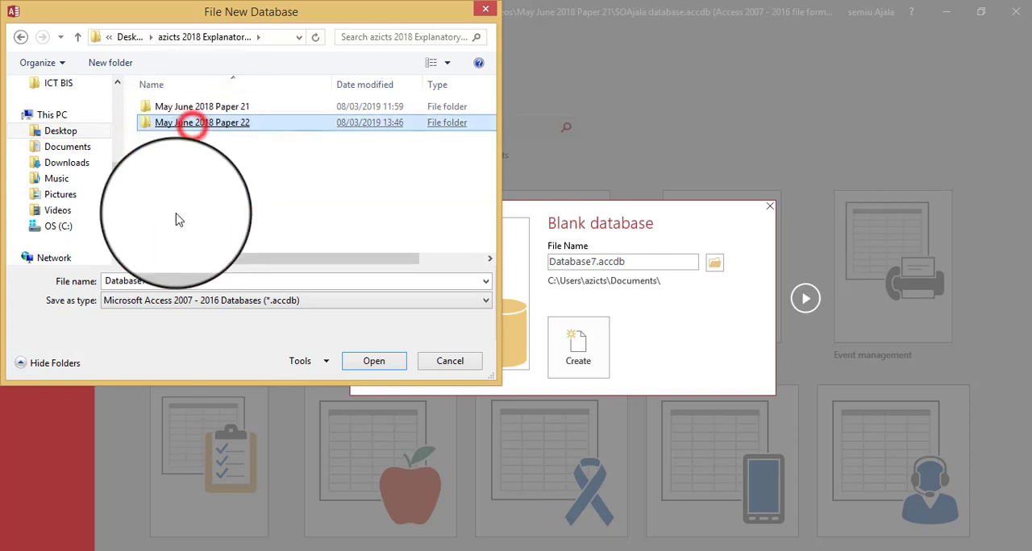
- Name the database file with the candidate's surname followed by "database" and create it, saving pending changes to the previously open database
{"action": "double_click", "coordinate": [180, 280]}
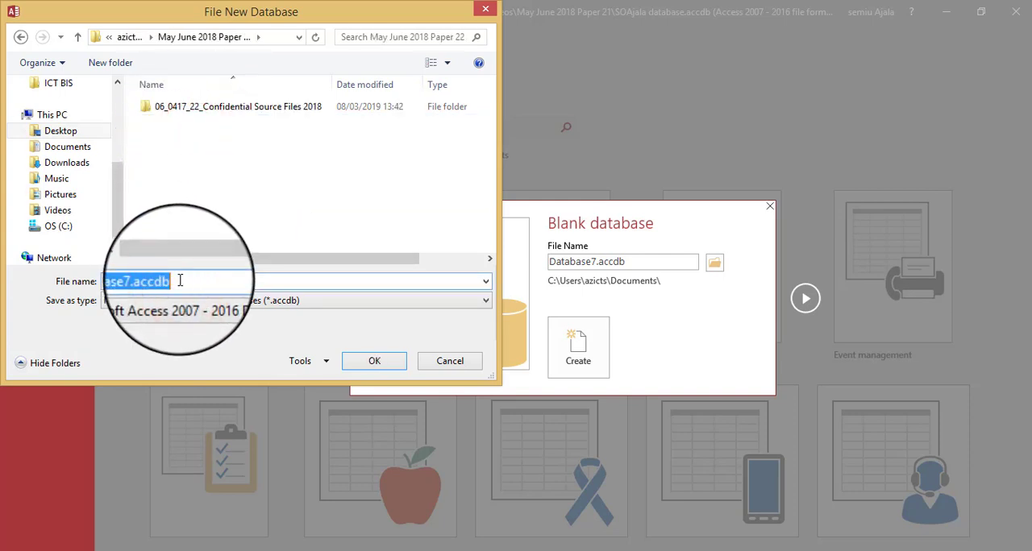
{"action": "key", "text": "BackSpace"}
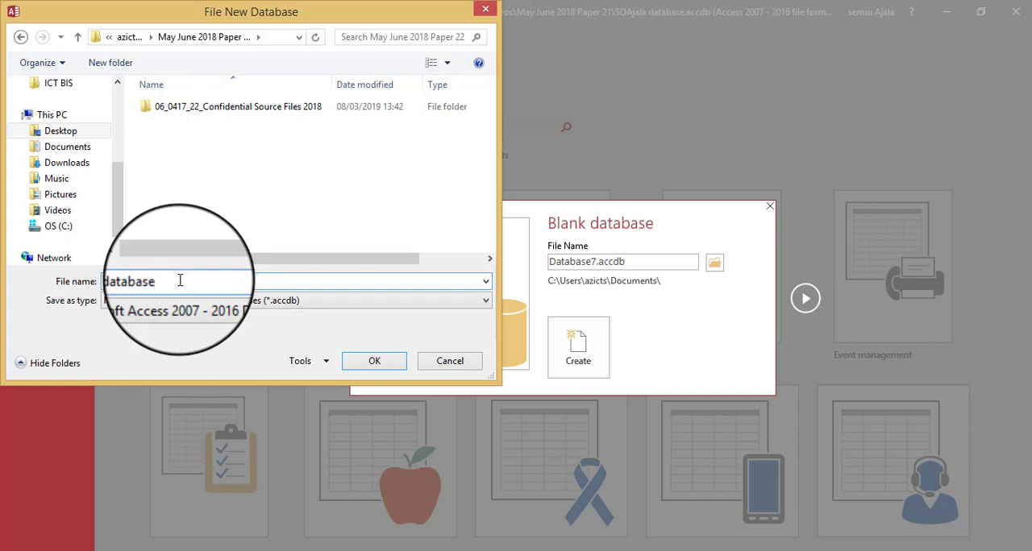
{"action": "left_click", "coordinate": [365, 359]}
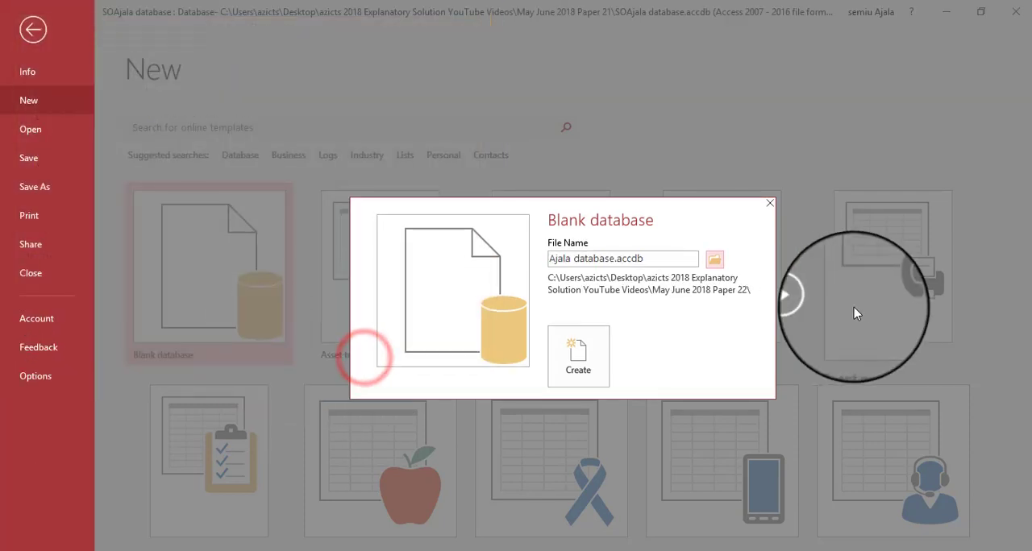
{"action": "left_click", "coordinate": [582, 355]}
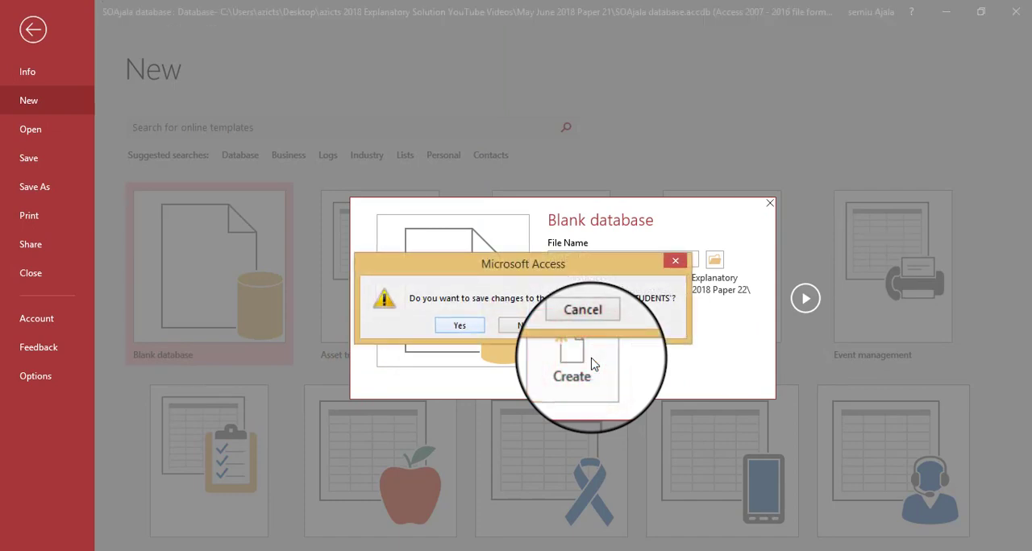
{"action": "left_click", "coordinate": [460, 325]}
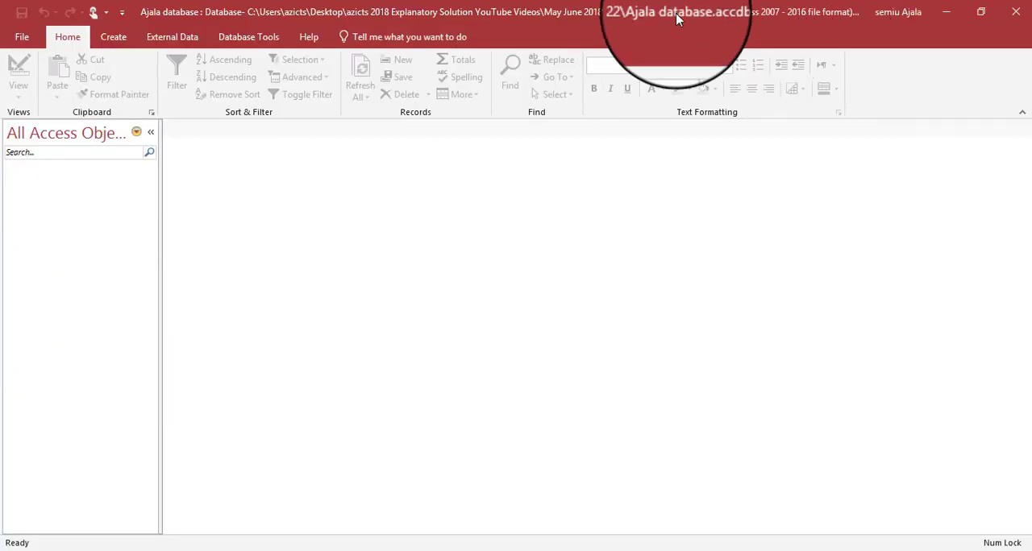
- Check question 18 in the PDF question paper, and start a text file import in the new Access database
{"action": "key", "text": "alt+Tab"}
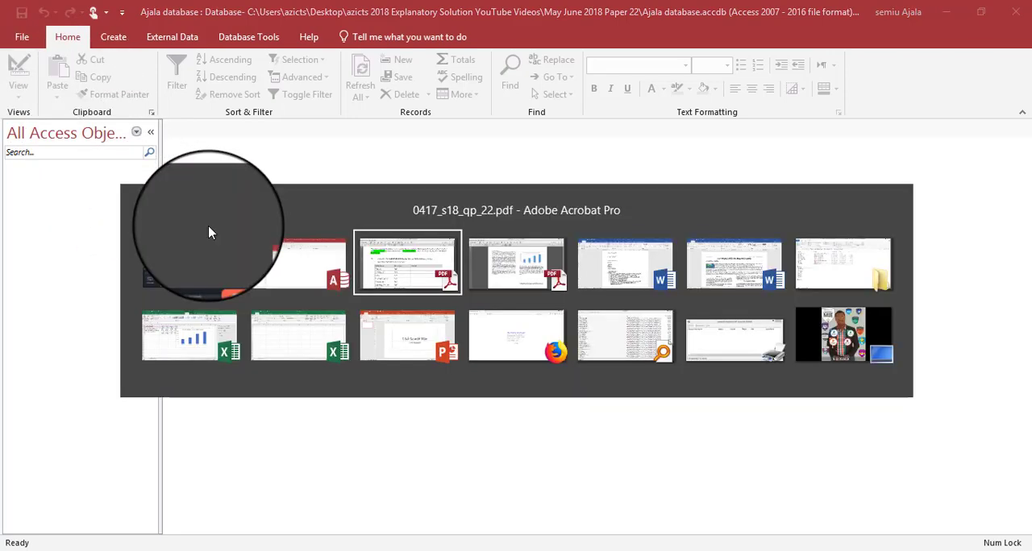
{"action": "scroll", "coordinate": [217, 185], "scroll_direction": "down", "scroll_amount": 2}
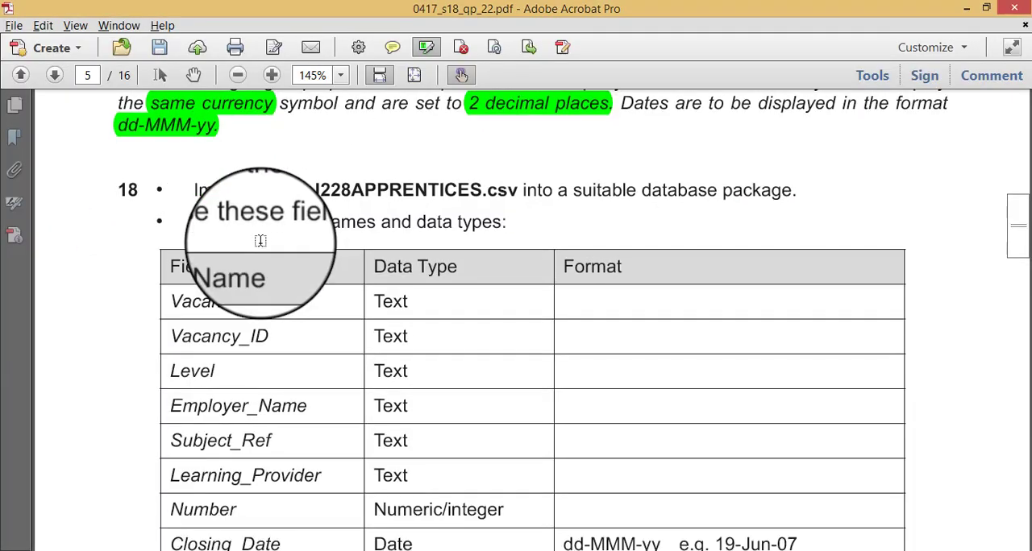
{"action": "key", "text": "alt+Tab"}
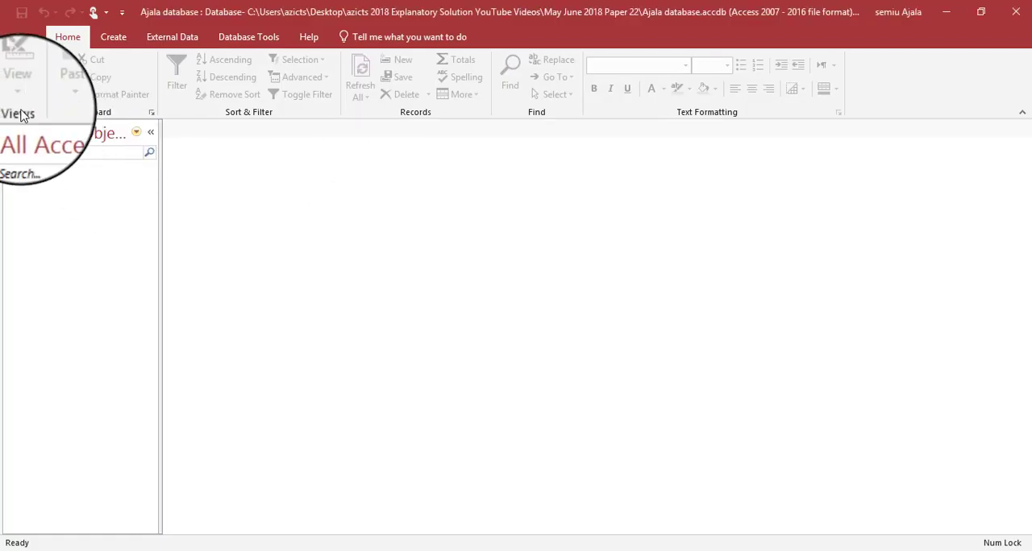
{"action": "left_click", "coordinate": [161, 38]}
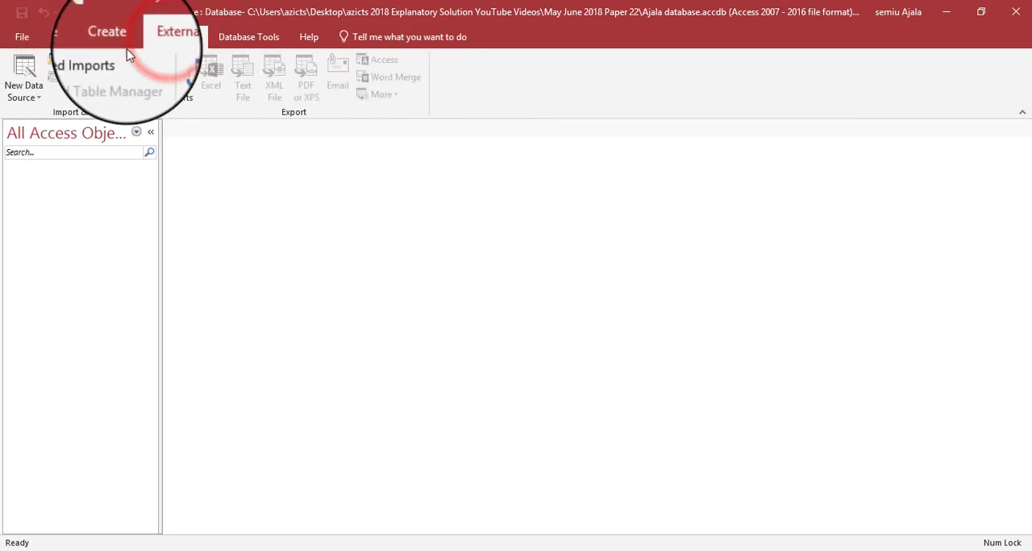
{"action": "left_click", "coordinate": [24, 81]}
{"action": "mouse_move", "coordinate": [92, 126]}
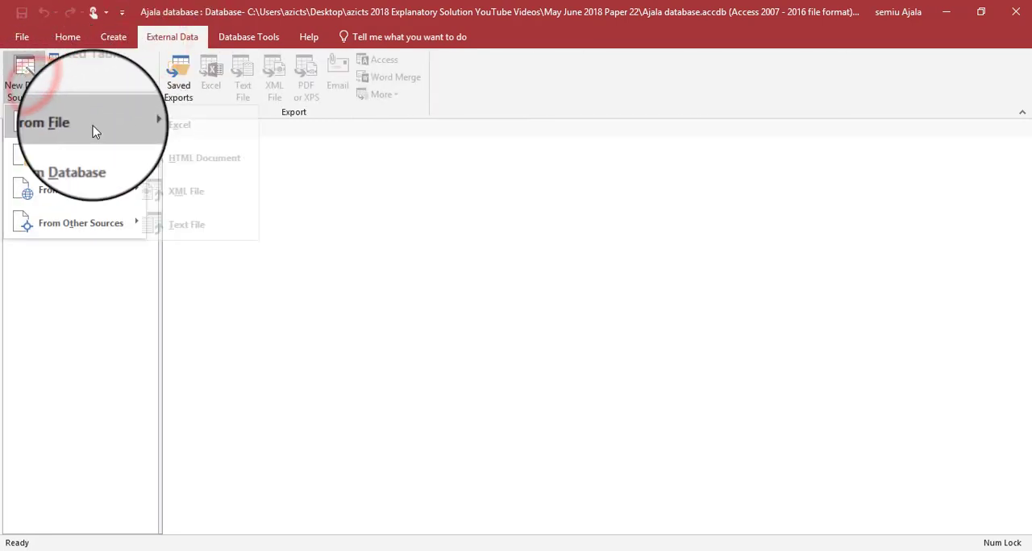
{"action": "left_click", "coordinate": [217, 224]}
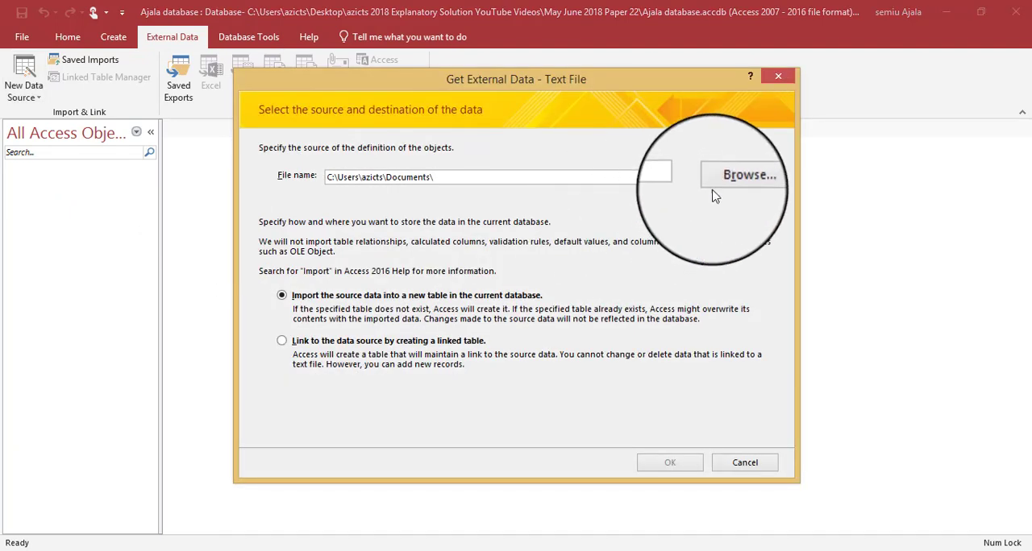
- Choose J228APPRENTICES.csv from the 06_0417_22_Confidential Source Files 2018 folder as the import source
{"action": "left_click", "coordinate": [727, 180]}
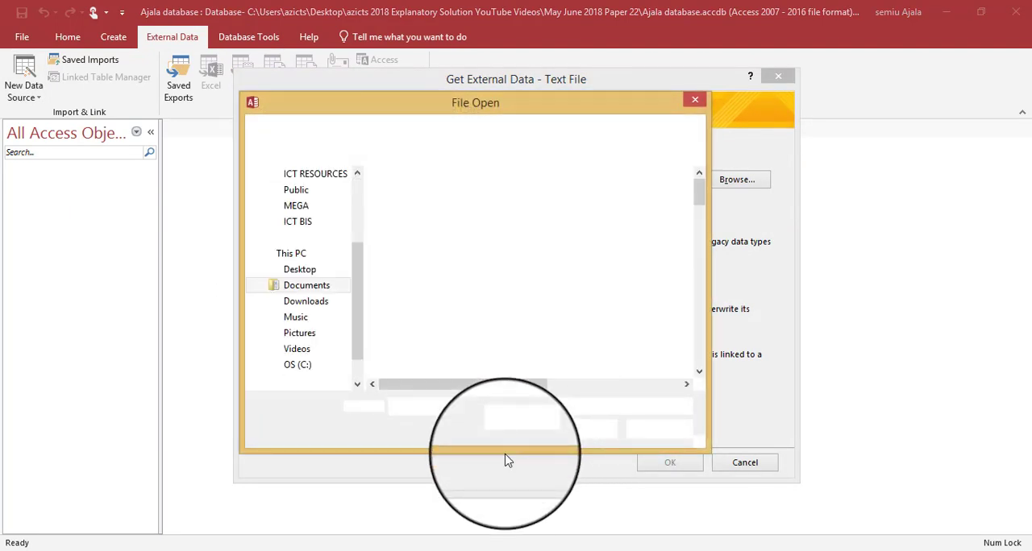
{"action": "left_click", "coordinate": [300, 270]}
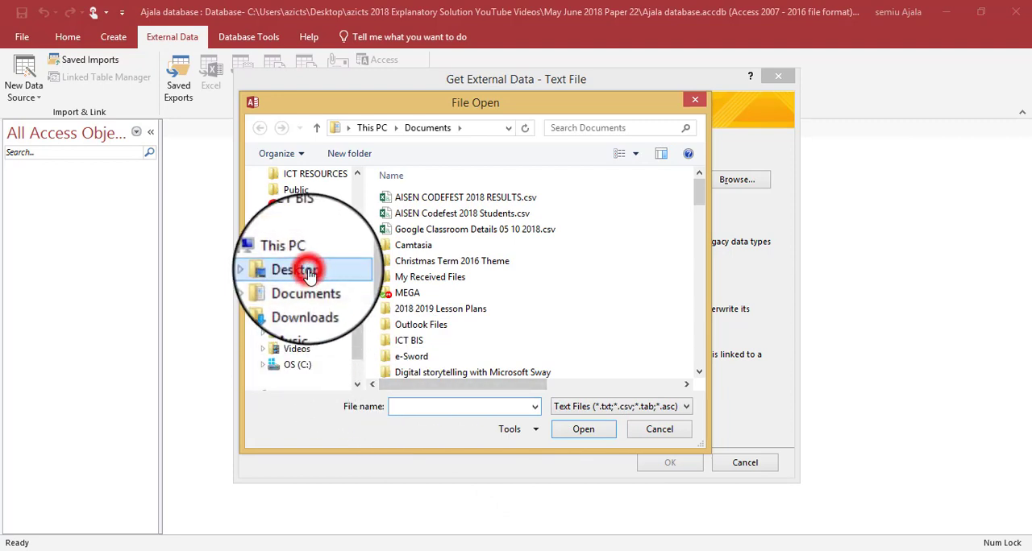
{"action": "double_click", "coordinate": [414, 277]}
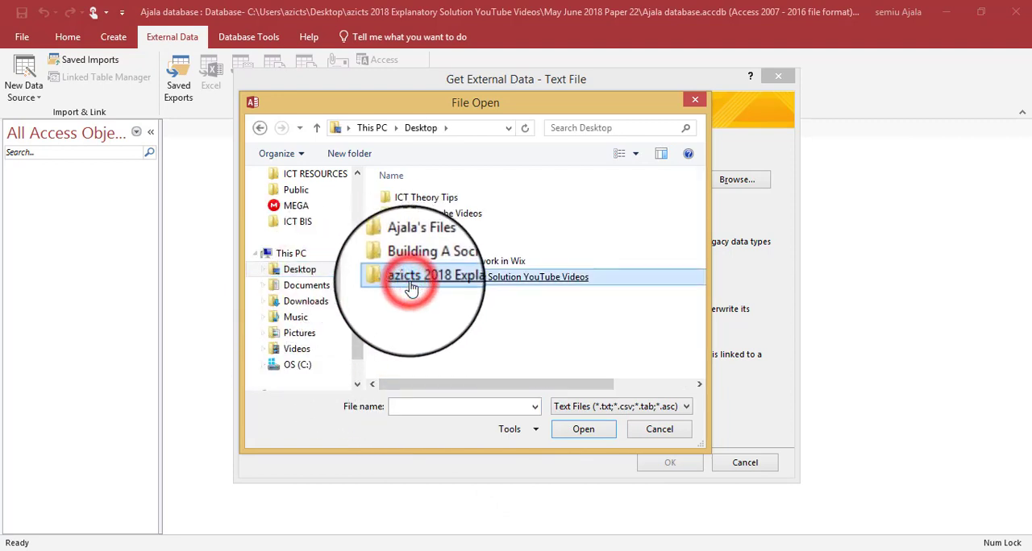
{"action": "double_click", "coordinate": [433, 214]}
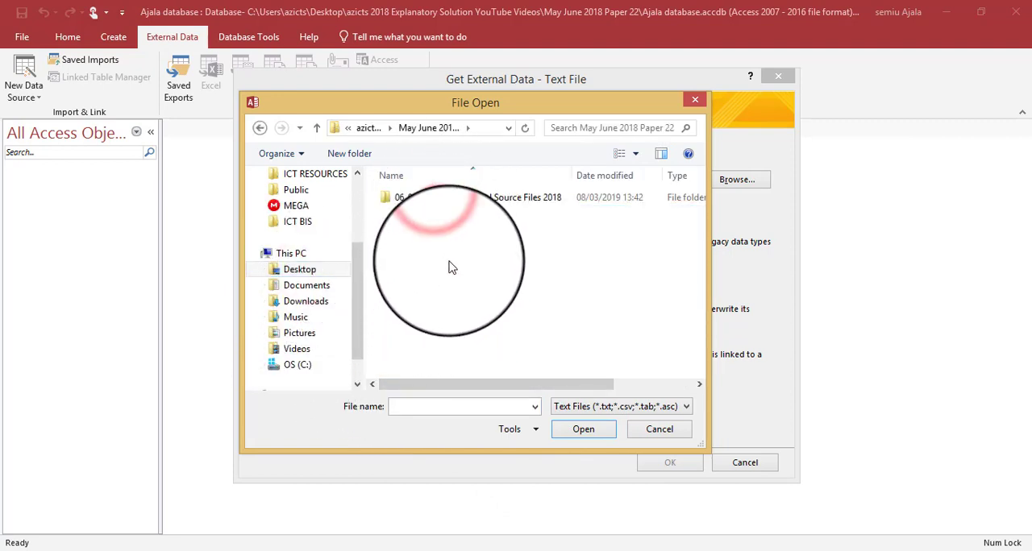
{"action": "double_click", "coordinate": [471, 201]}
{"action": "key", "text": "alt+Tab"}
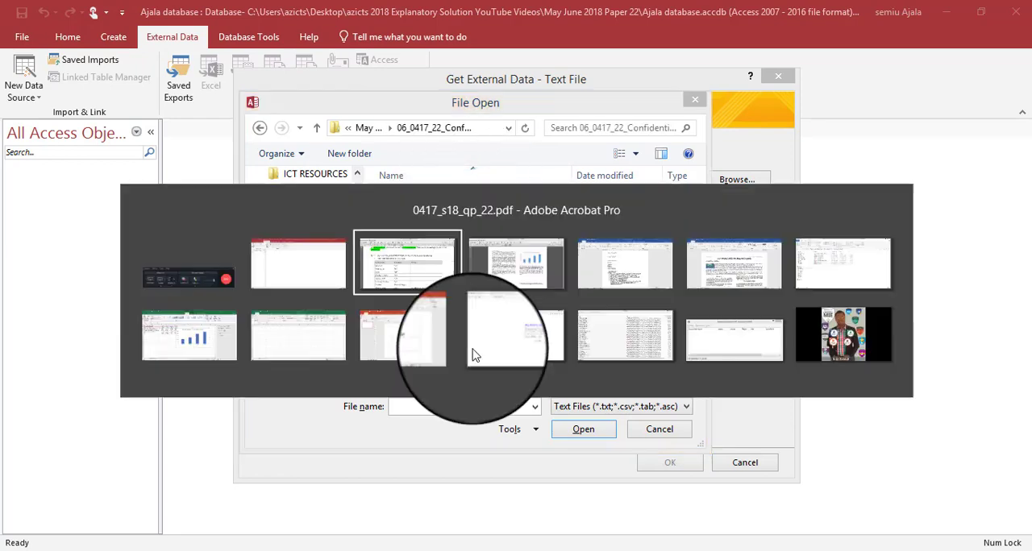
{"action": "key", "text": "alt+Tab"}
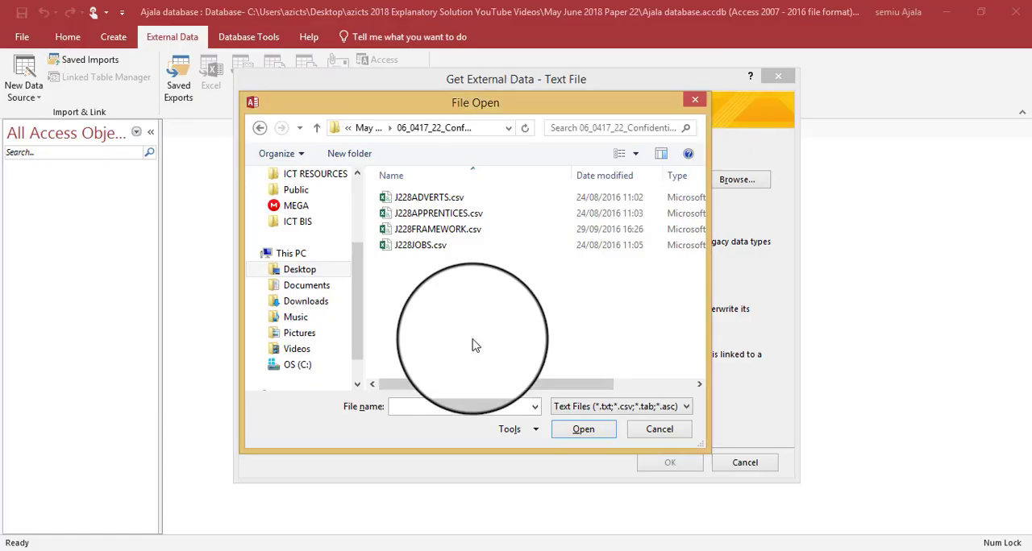
{"action": "double_click", "coordinate": [473, 214]}
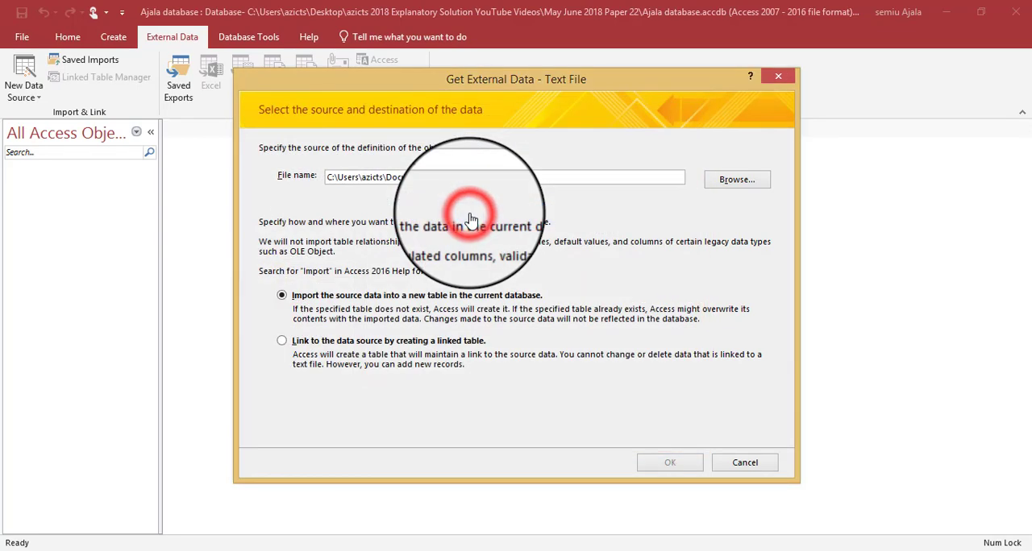
- Import into a new table as comma-delimited data, with the first row containing the field names
{"action": "left_click", "coordinate": [654, 461]}
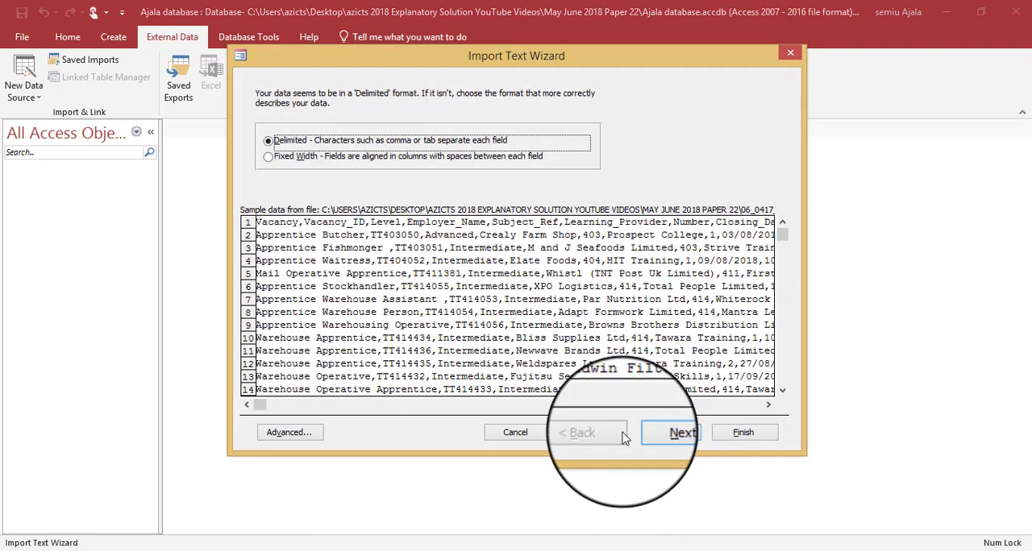
{"action": "left_click", "coordinate": [673, 433]}
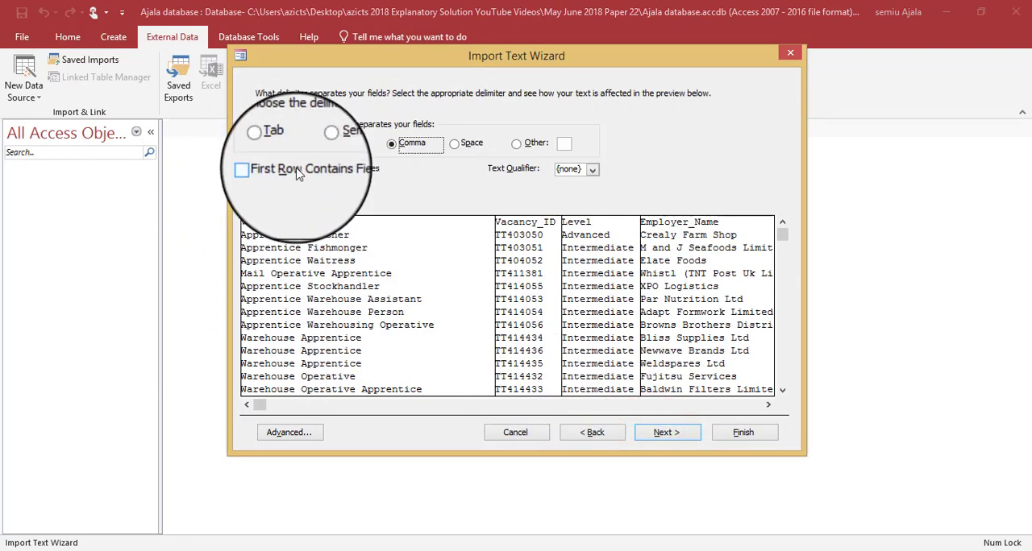
{"action": "left_click", "coordinate": [294, 176]}
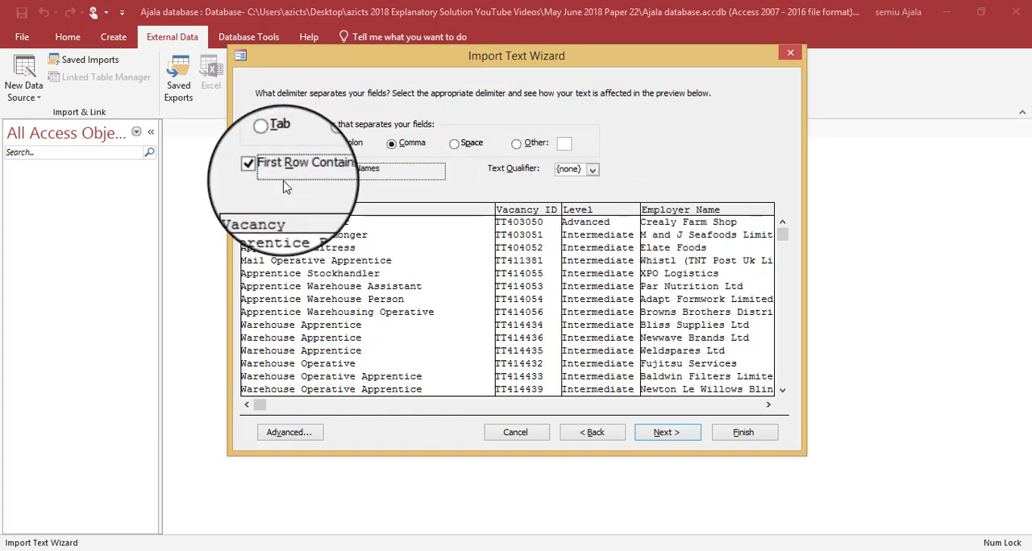
- Open the advanced import specification and compare its field types and date order with the field table in the PDF question paper
{"action": "left_click", "coordinate": [293, 435]}
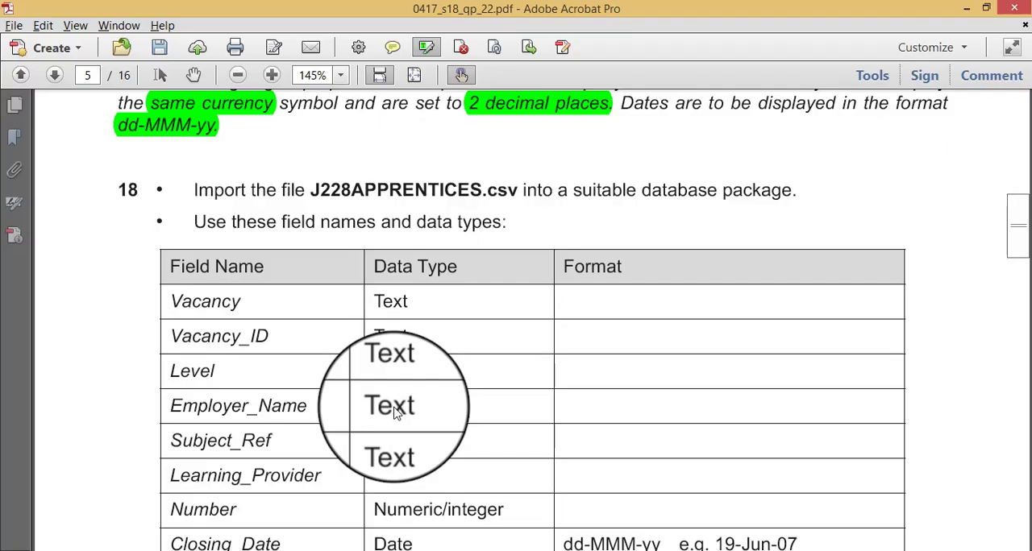
{"action": "scroll", "coordinate": [395, 413], "scroll_direction": "down", "scroll_amount": 3}
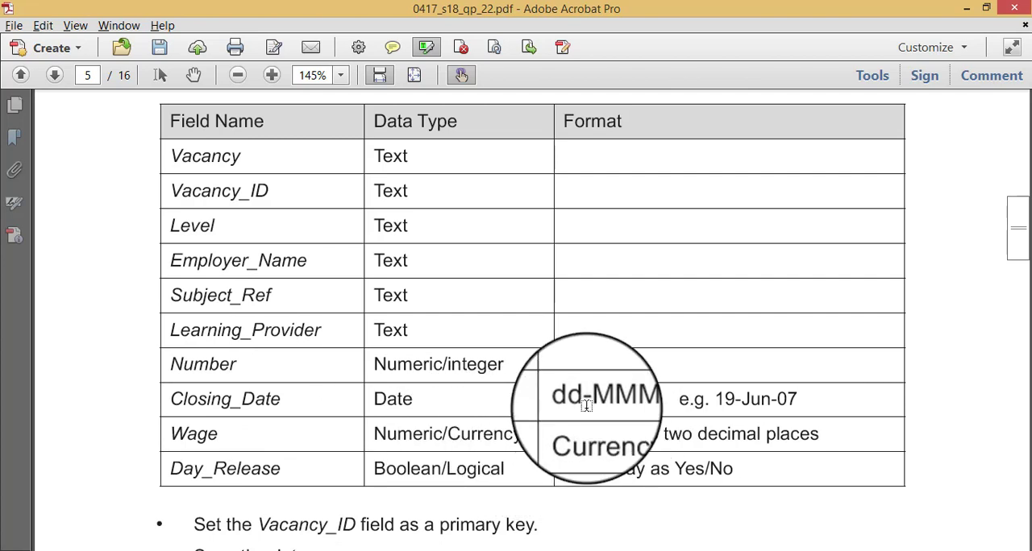
{"action": "key", "text": "alt+Tab"}
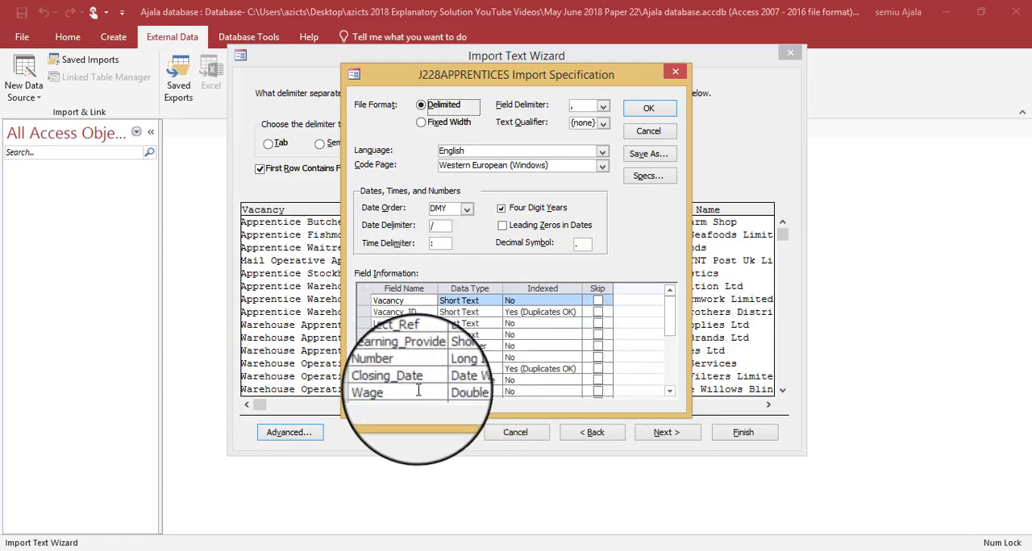
{"action": "left_click", "coordinate": [449, 380]}
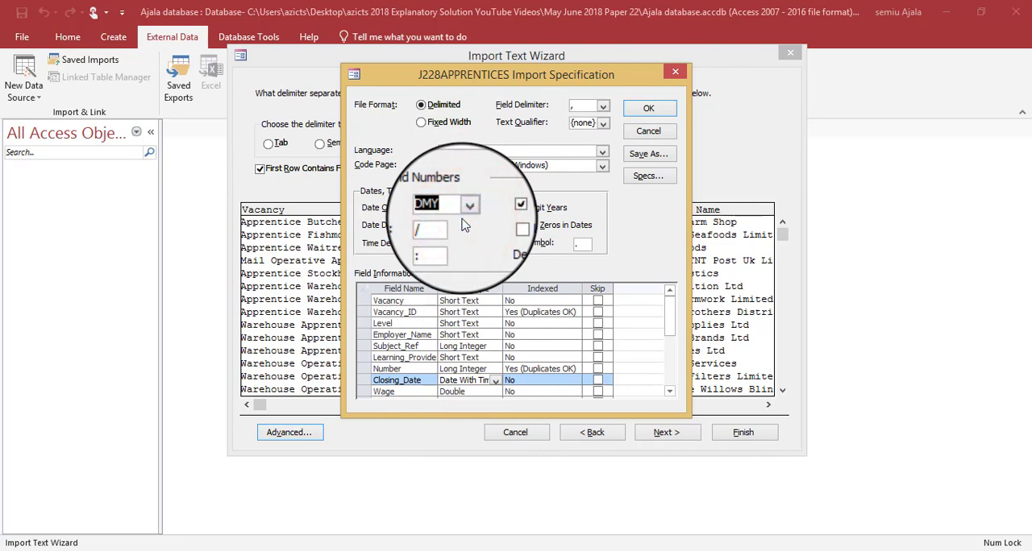
{"action": "key", "text": "alt+Tab"}
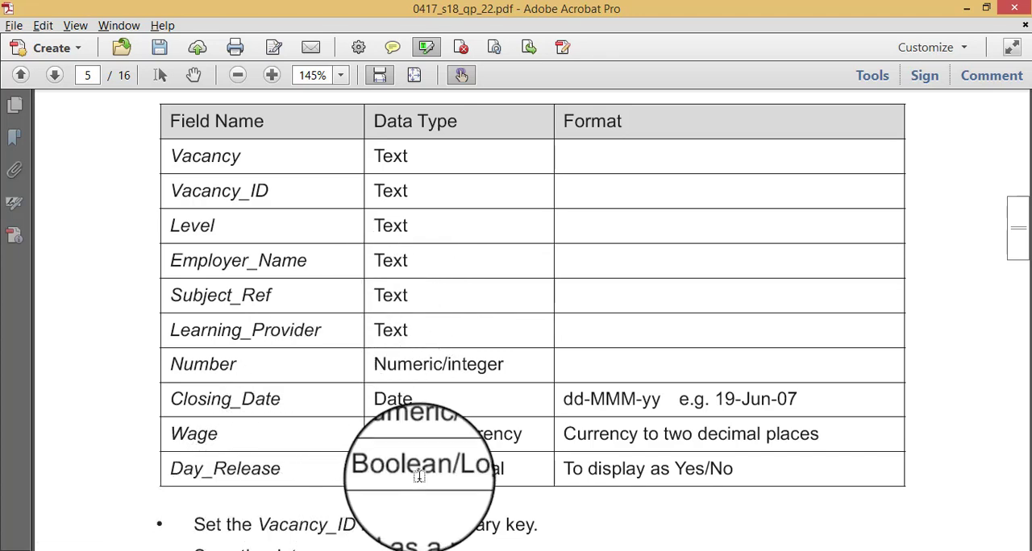
{"action": "key", "text": "alt+Tab"}
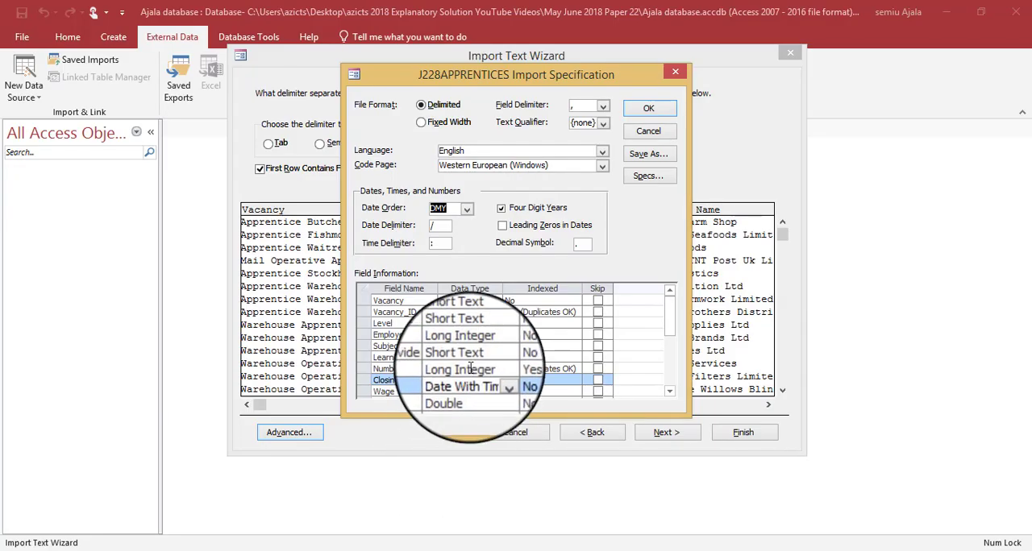
- Set the Day_Release field's data type to Yes/No in the import specification, check it against the question paper, and accept the specification
{"action": "left_click", "coordinate": [669, 390]}
{"action": "left_click", "coordinate": [669, 390]}
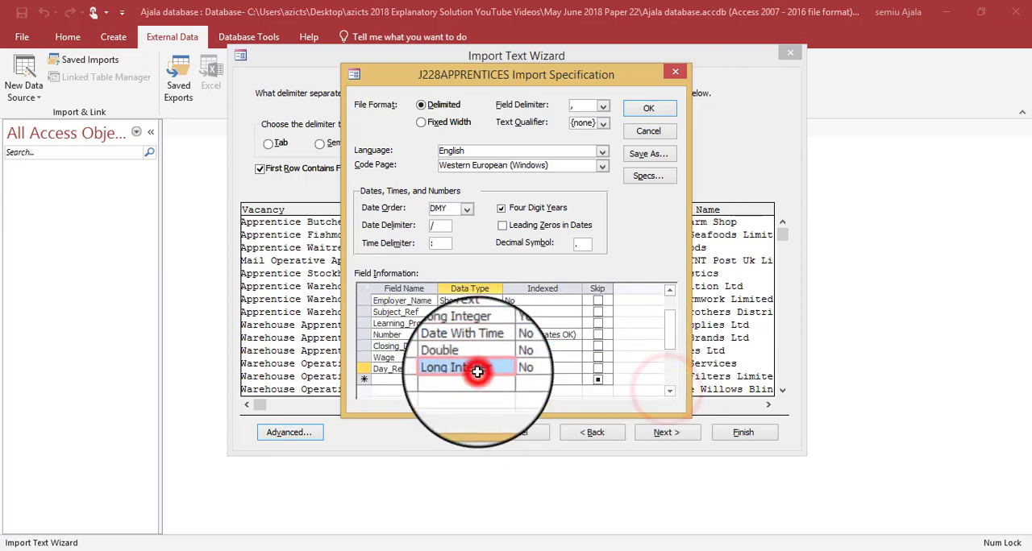
{"action": "left_click", "coordinate": [477, 372]}
{"action": "left_click", "coordinate": [490, 370]}
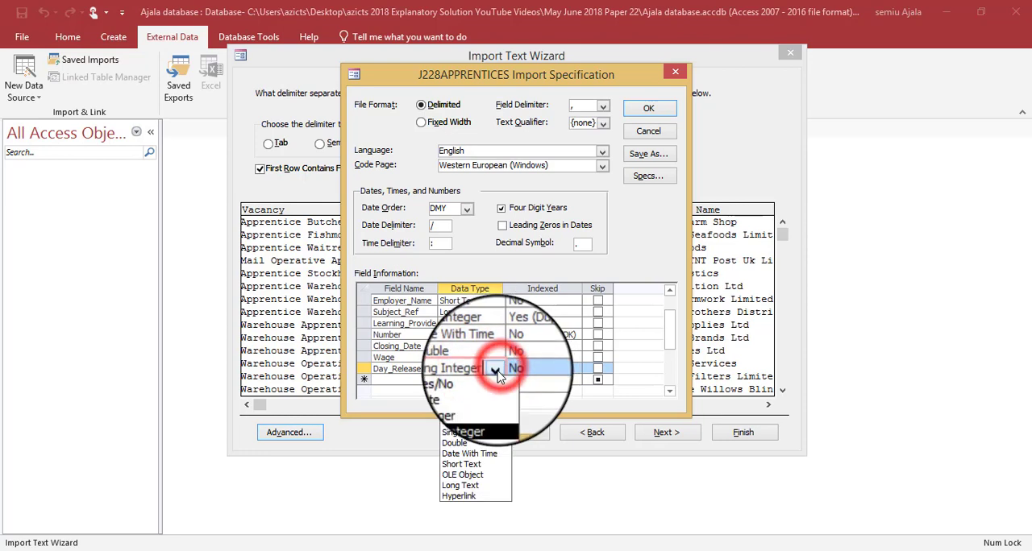
{"action": "left_click", "coordinate": [493, 385]}
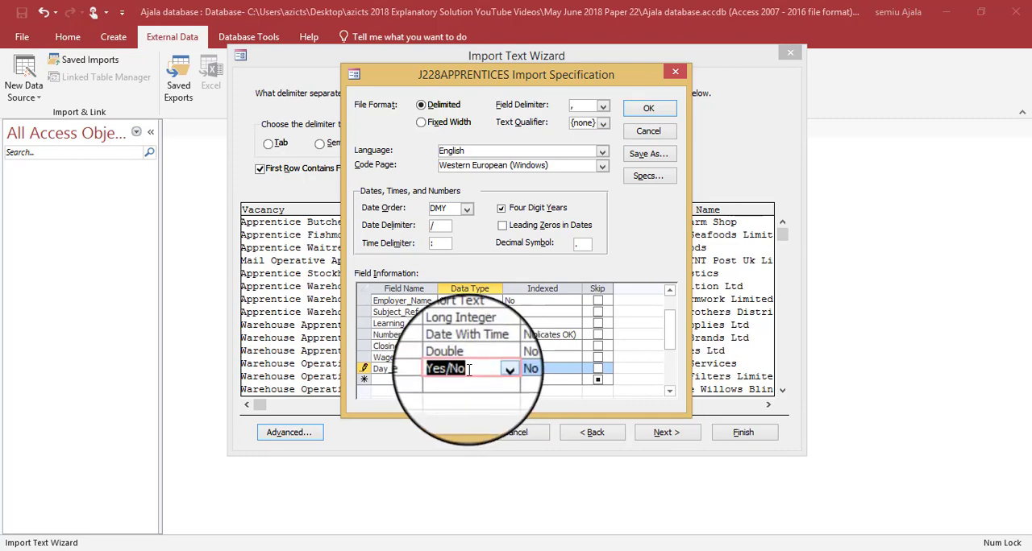
{"action": "key", "text": "alt+Tab"}
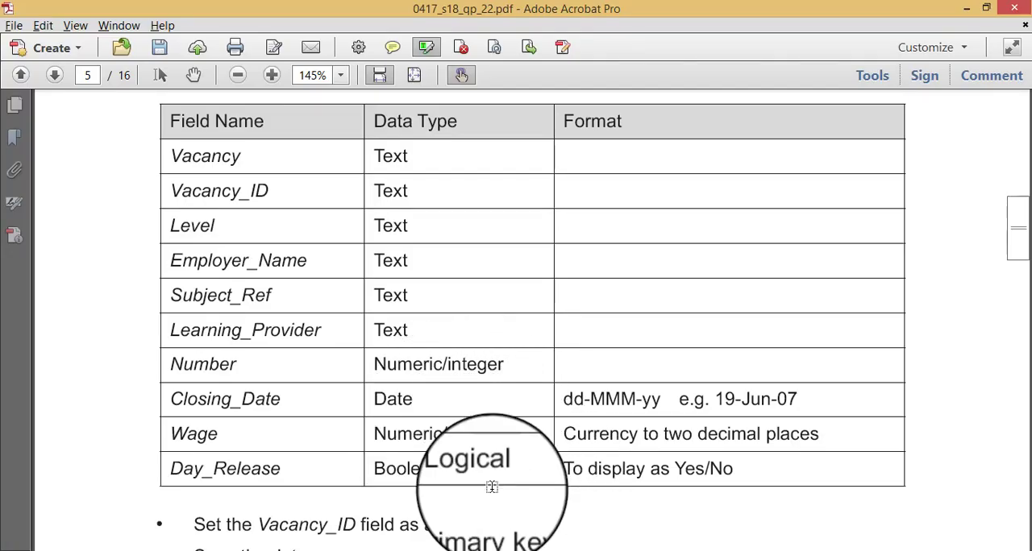
{"action": "key", "text": "alt+Tab"}
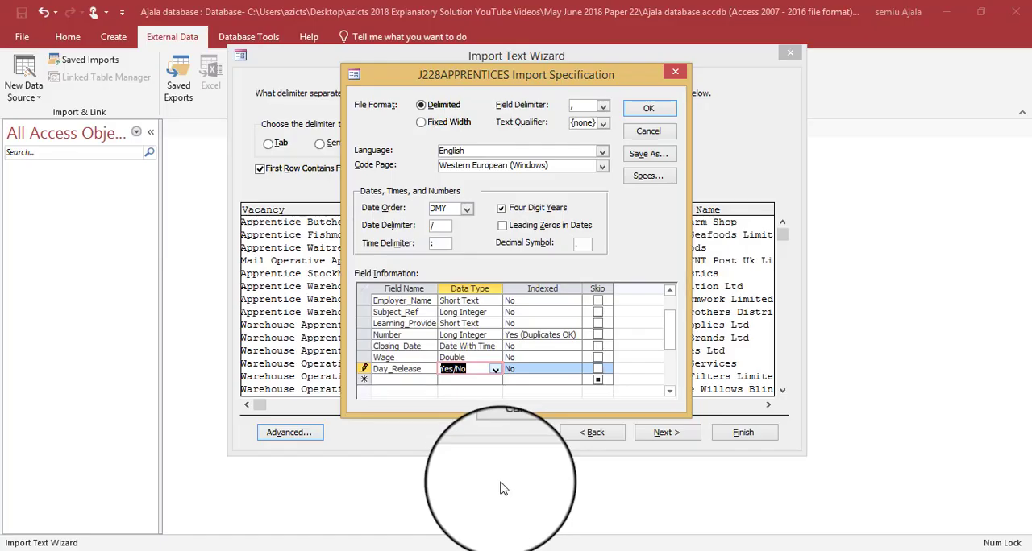
{"action": "left_click", "coordinate": [650, 104]}
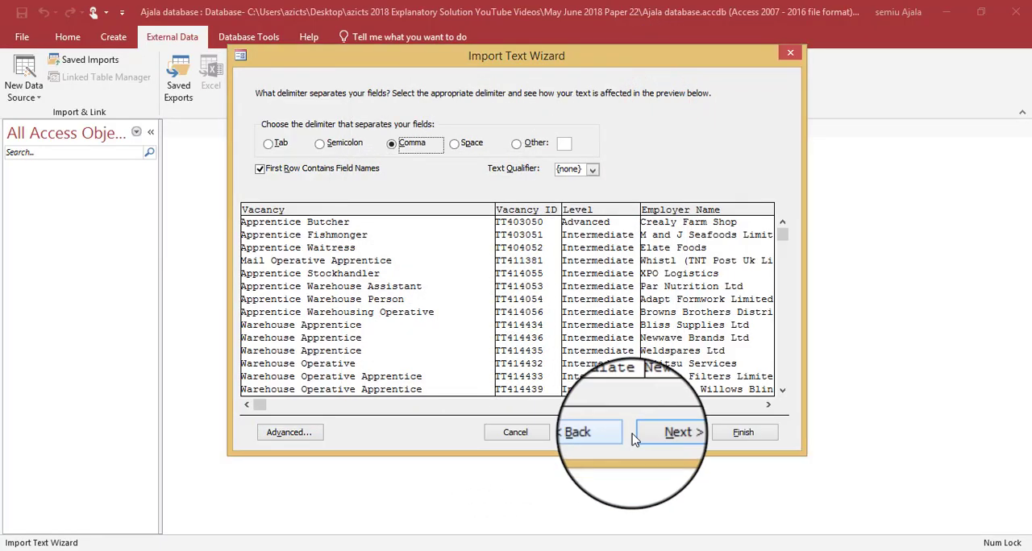
- Keep the field options, check the primary key requirement in the question paper, and choose Vacancy_ID as the table's primary key
{"action": "left_click", "coordinate": [661, 433]}
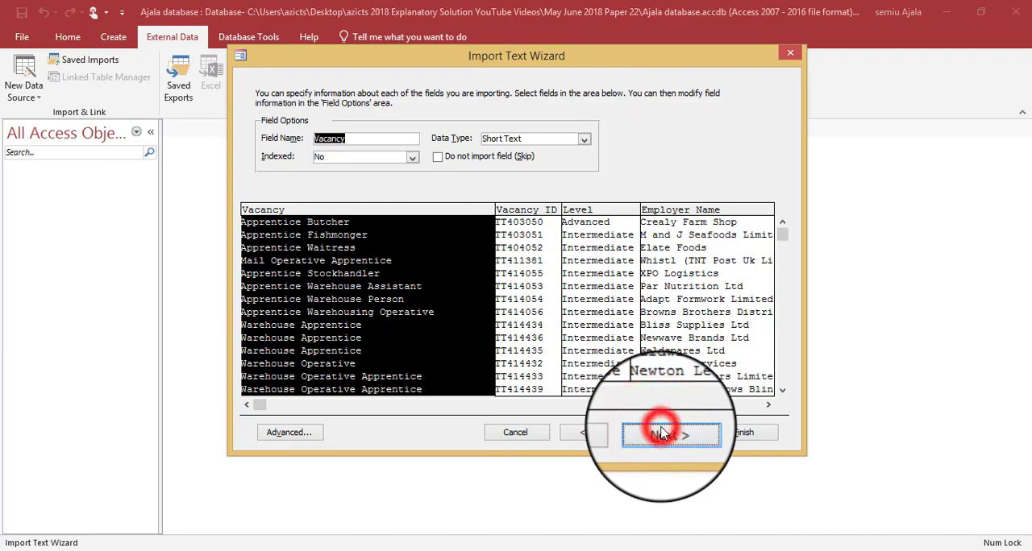
{"action": "left_click", "coordinate": [661, 434]}
{"action": "key", "text": "alt+Tab"}
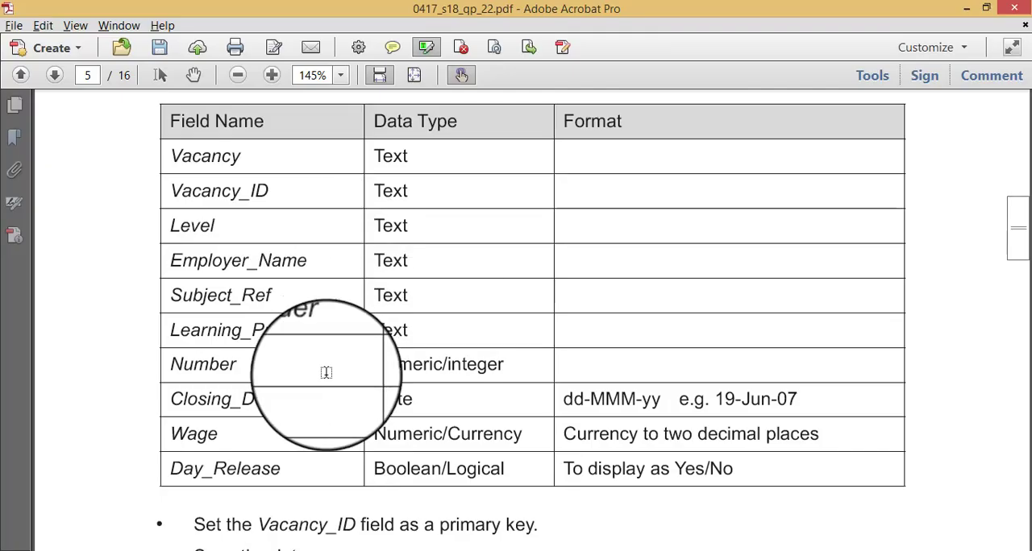
{"action": "scroll", "coordinate": [326, 372], "scroll_direction": "down", "scroll_amount": 2}
{"action": "key", "text": "alt+Tab"}
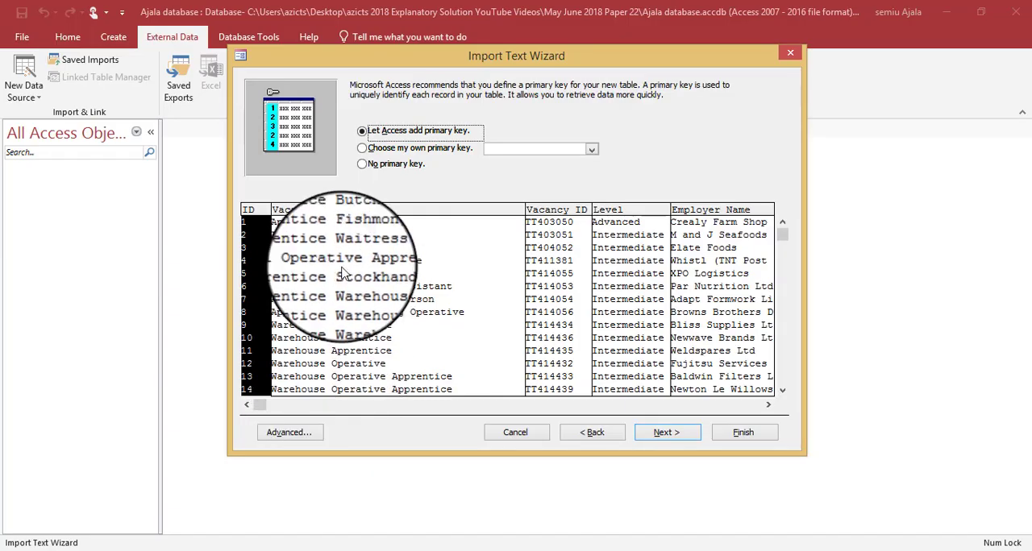
{"action": "left_click", "coordinate": [389, 153]}
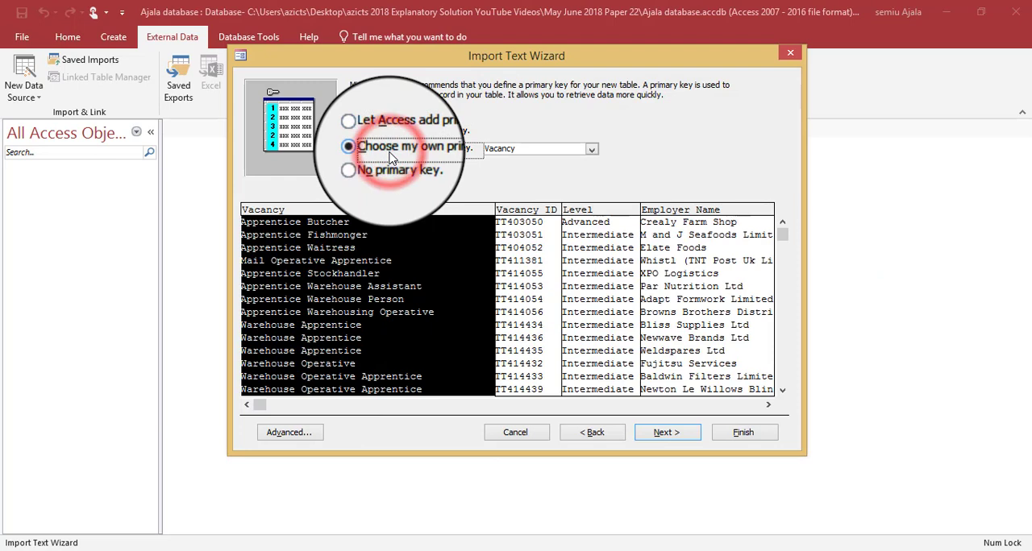
{"action": "left_click", "coordinate": [592, 150]}
{"action": "left_click", "coordinate": [565, 171]}
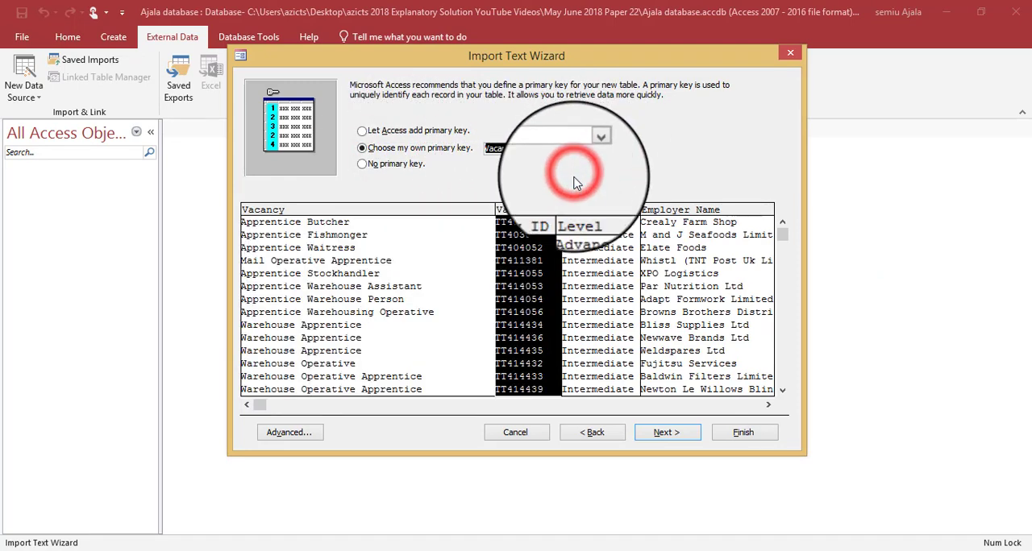
- Finish the import into a table named J228APPRENTICES without table analysis or saving the import steps
{"action": "left_click", "coordinate": [659, 435]}
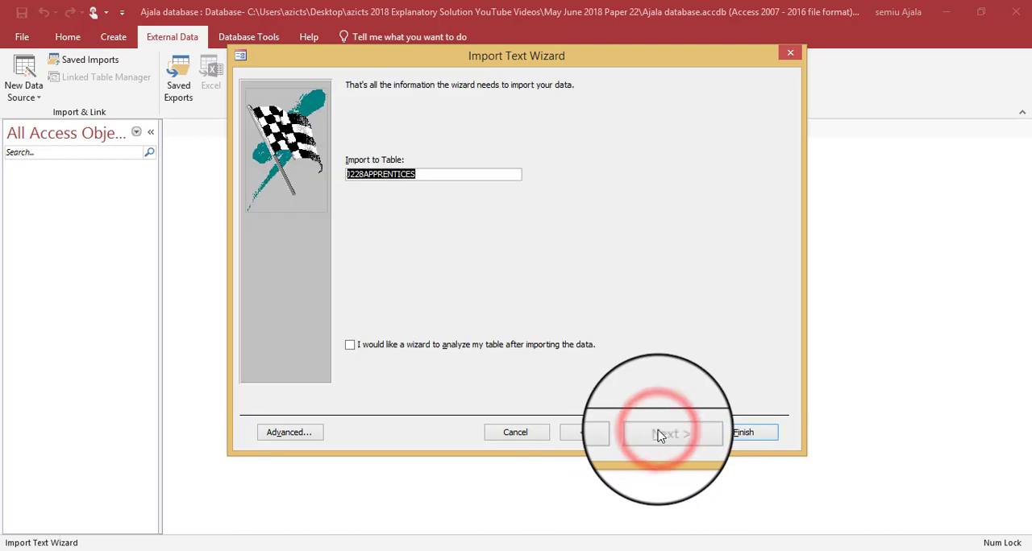
{"action": "left_click", "coordinate": [738, 433]}
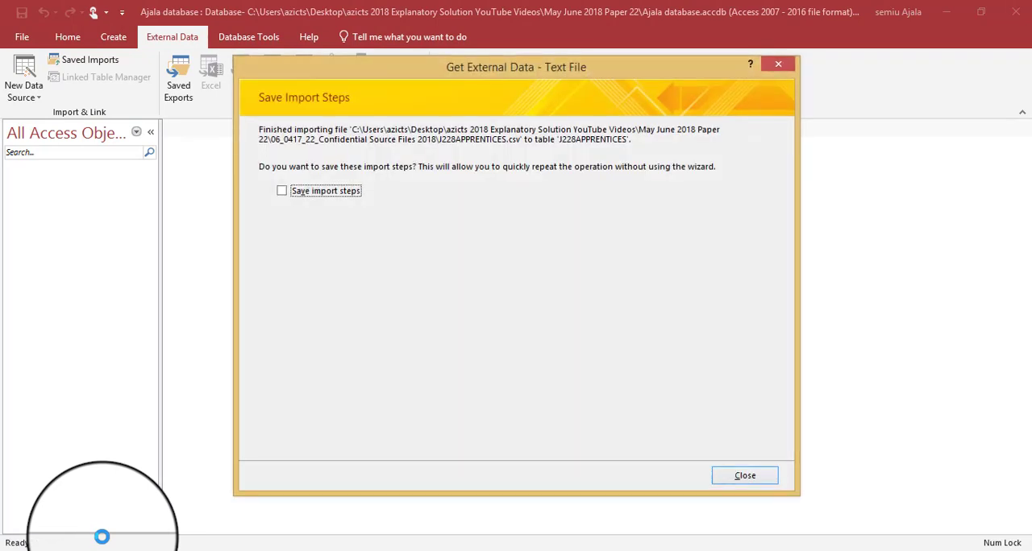
{"action": "left_click", "coordinate": [742, 475]}
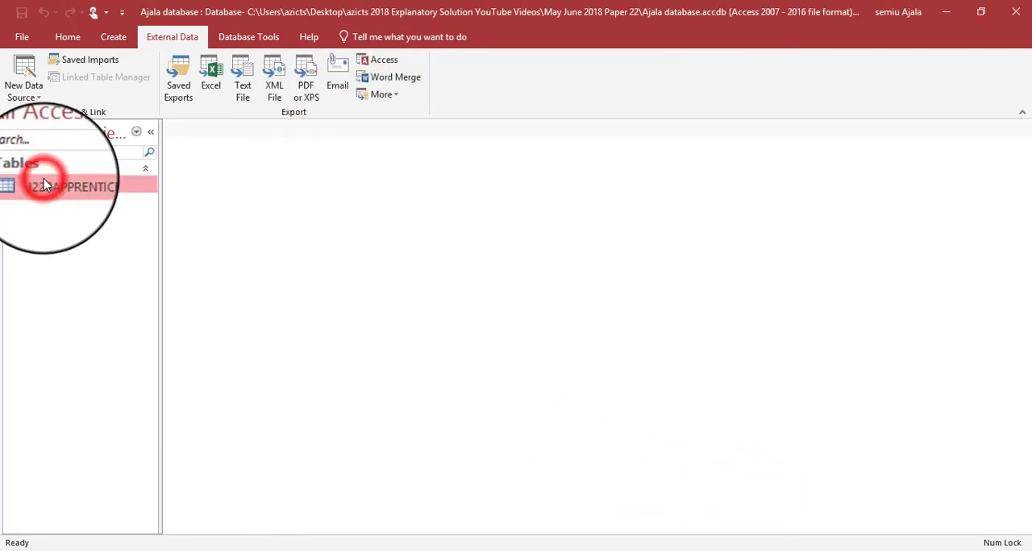
- Open the J228APPRENTICES table in Design view and compare its data types with those in the question paper
{"action": "right_click", "coordinate": [44, 185]}
{"action": "left_click", "coordinate": [78, 203]}
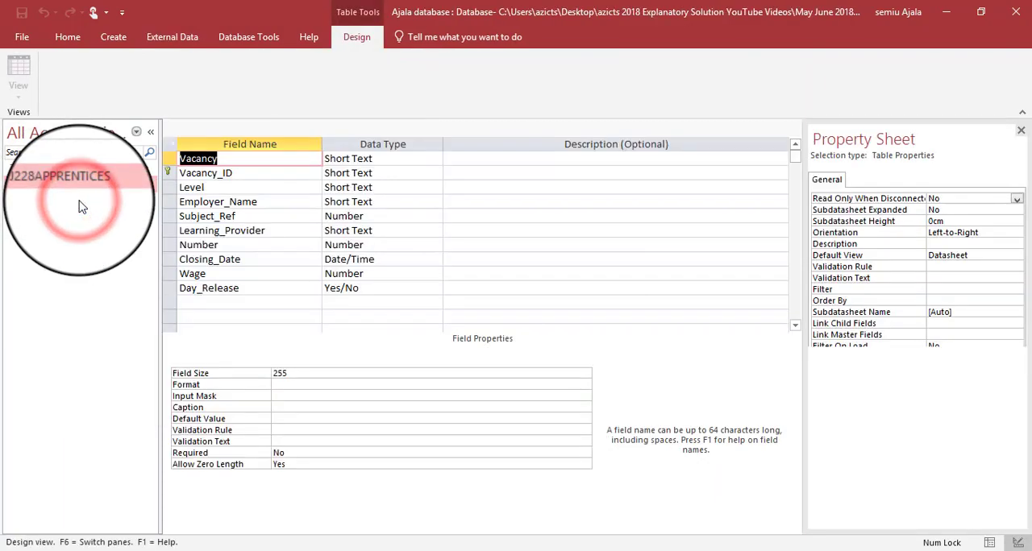
{"action": "key", "text": "alt+Tab"}
{"action": "scroll", "coordinate": [322, 254], "scroll_direction": "up", "scroll_amount": 2}
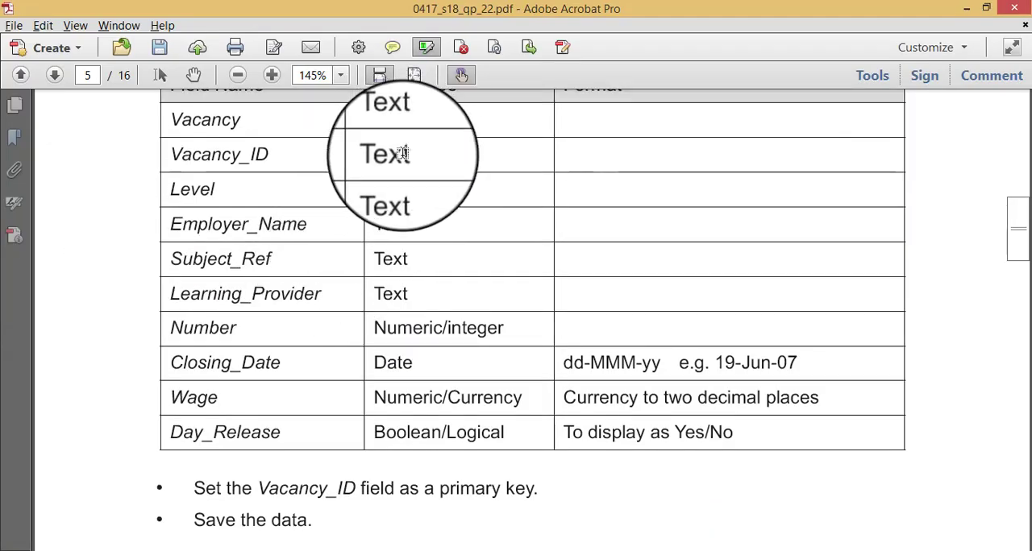
{"action": "key", "text": "alt+Tab"}
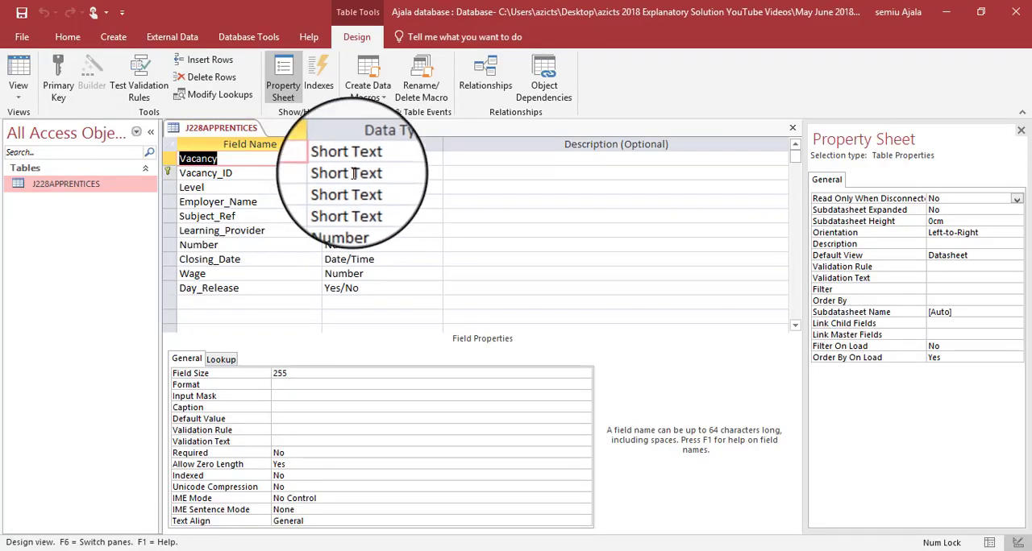
- Set the Subject_Ref field's data type to Short Text
{"action": "left_click", "coordinate": [351, 217]}
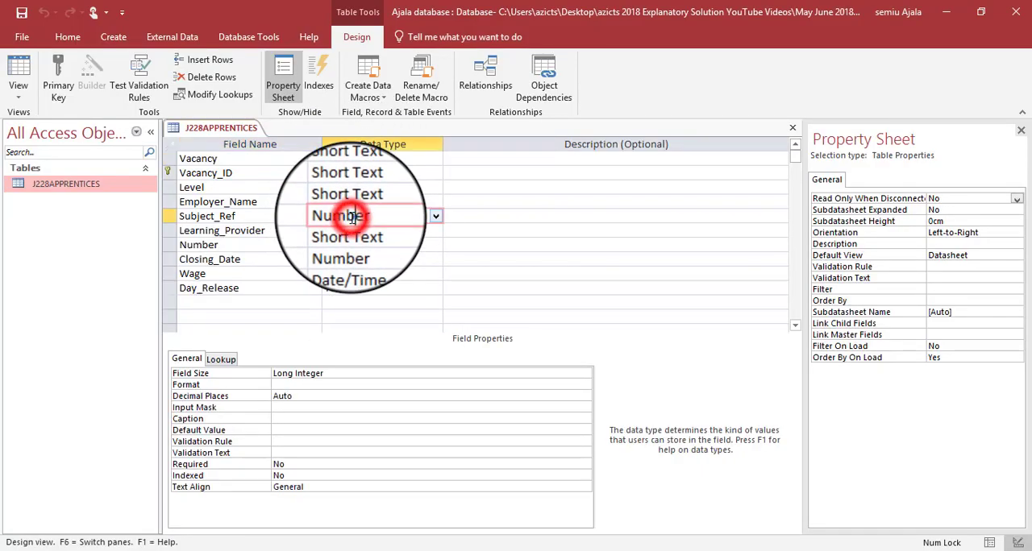
{"action": "left_click", "coordinate": [433, 217]}
{"action": "left_click", "coordinate": [379, 232]}
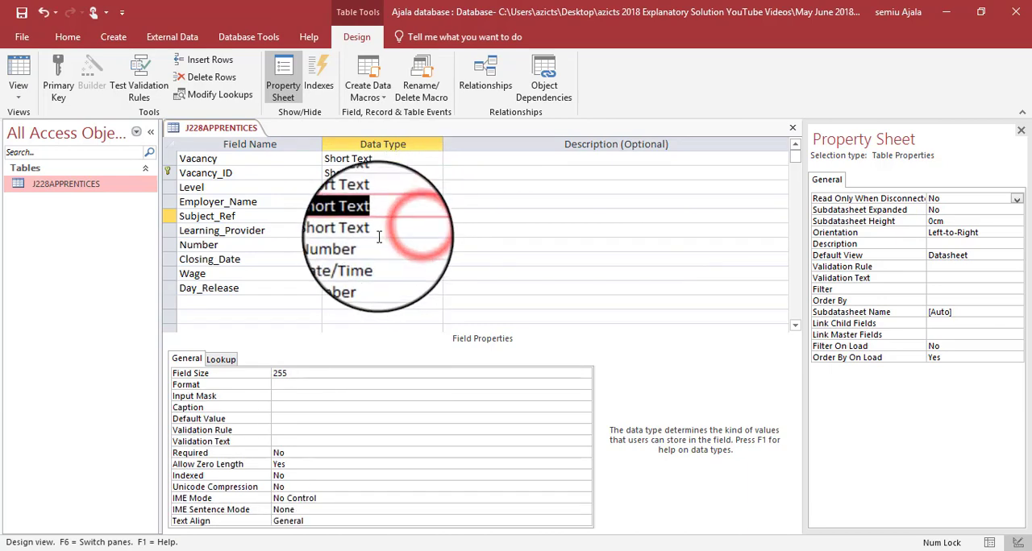
- Check the Number field's data type and field size against the question paper
{"action": "left_click", "coordinate": [378, 244]}
{"action": "key", "text": "alt+Tab"}
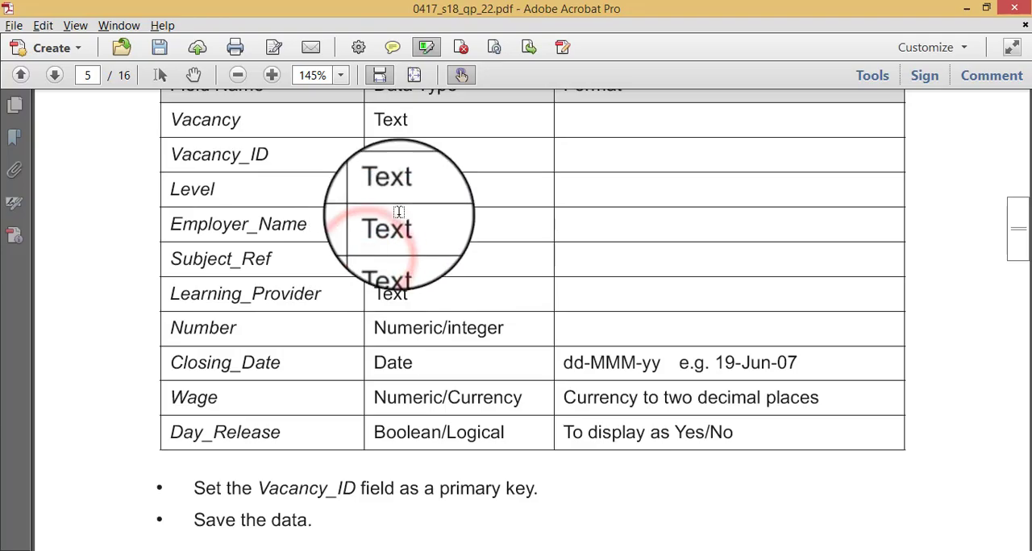
{"action": "key", "text": "alt+Tab"}
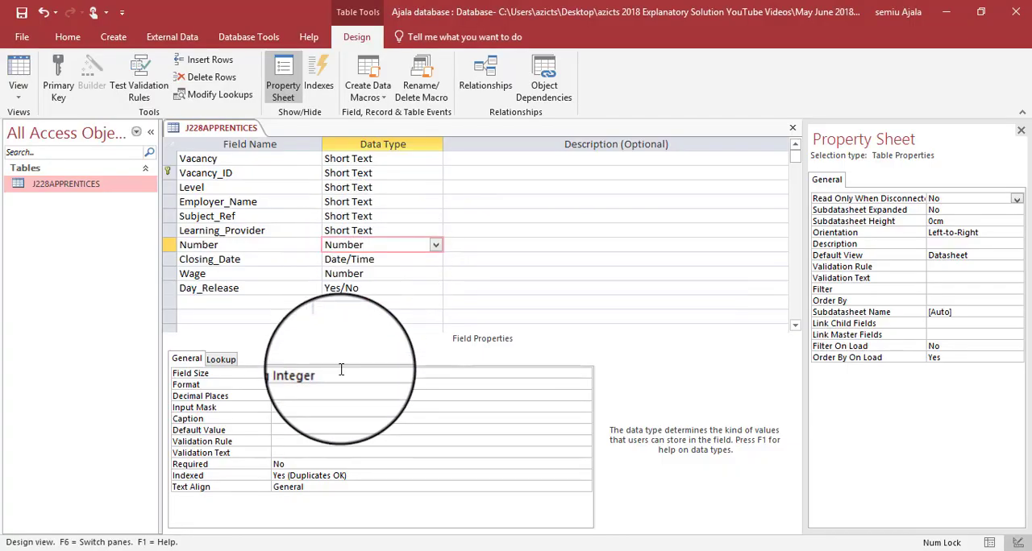
{"action": "key", "text": "alt+Tab"}
- Check the date format required in the question paper and set the Closing_Date field's format to Medium Date
{"action": "key", "text": "alt+Tab"}
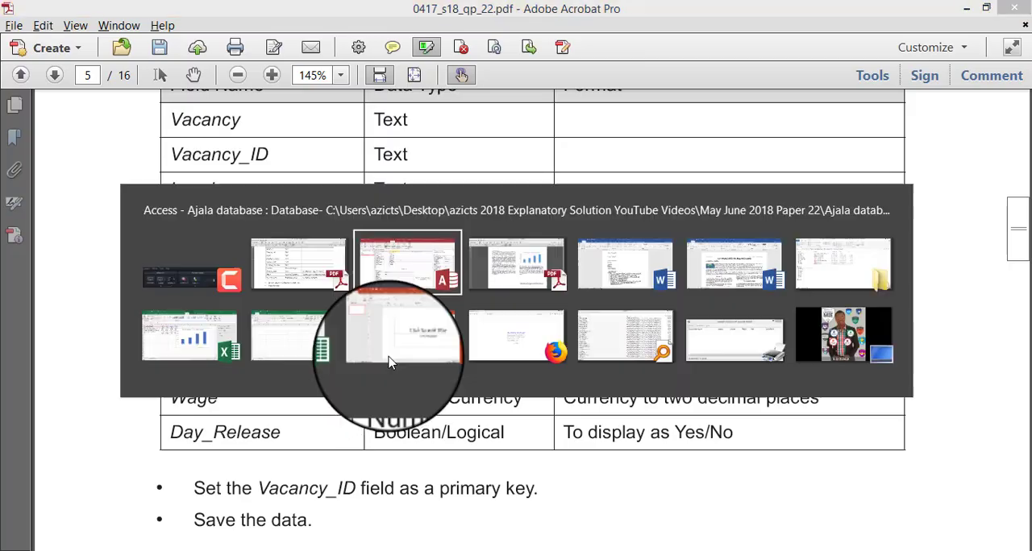
{"action": "left_click", "coordinate": [378, 261]}
{"action": "key", "text": "alt+Tab"}
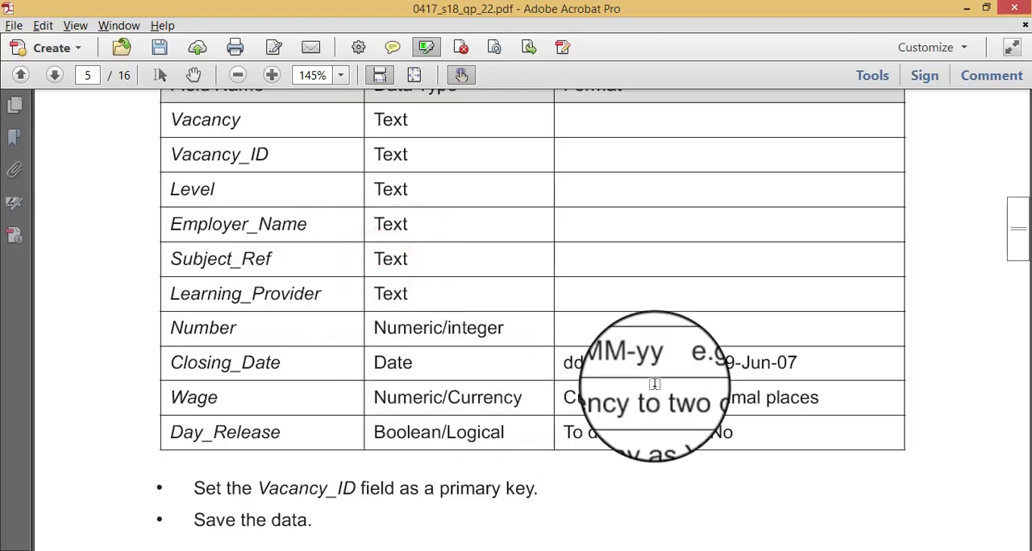
{"action": "key", "text": "alt+Tab"}
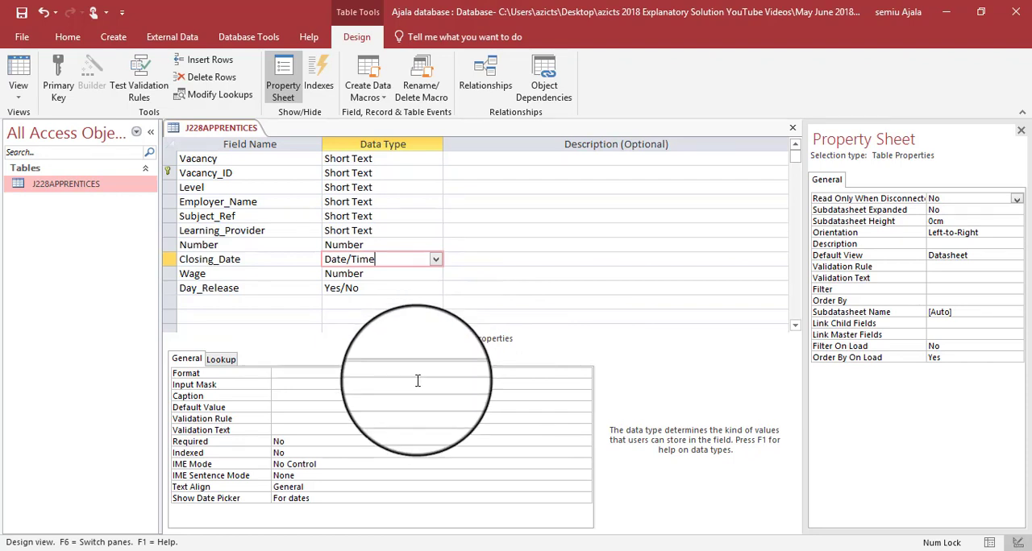
{"action": "left_click", "coordinate": [416, 381]}
{"action": "left_click", "coordinate": [542, 373]}
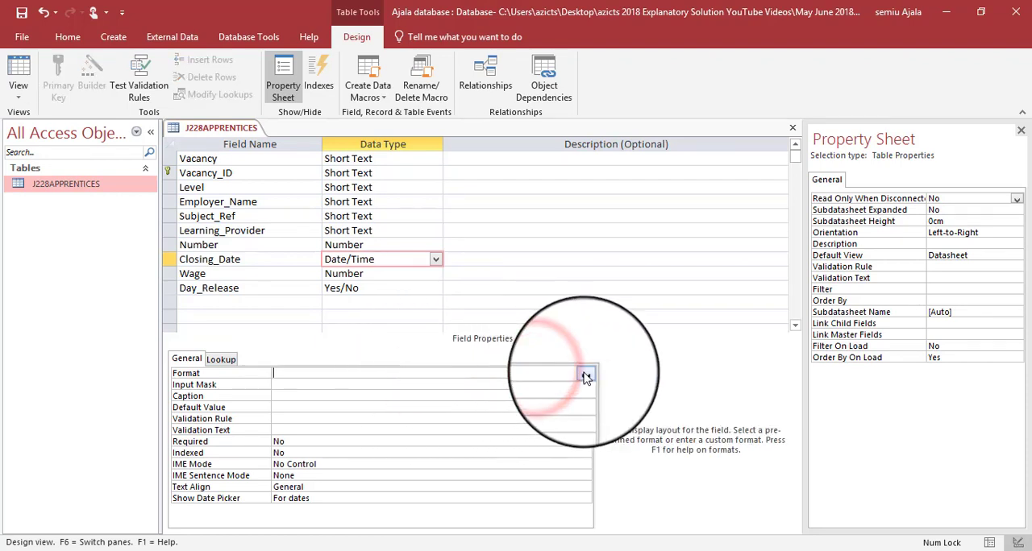
{"action": "left_click", "coordinate": [585, 375]}
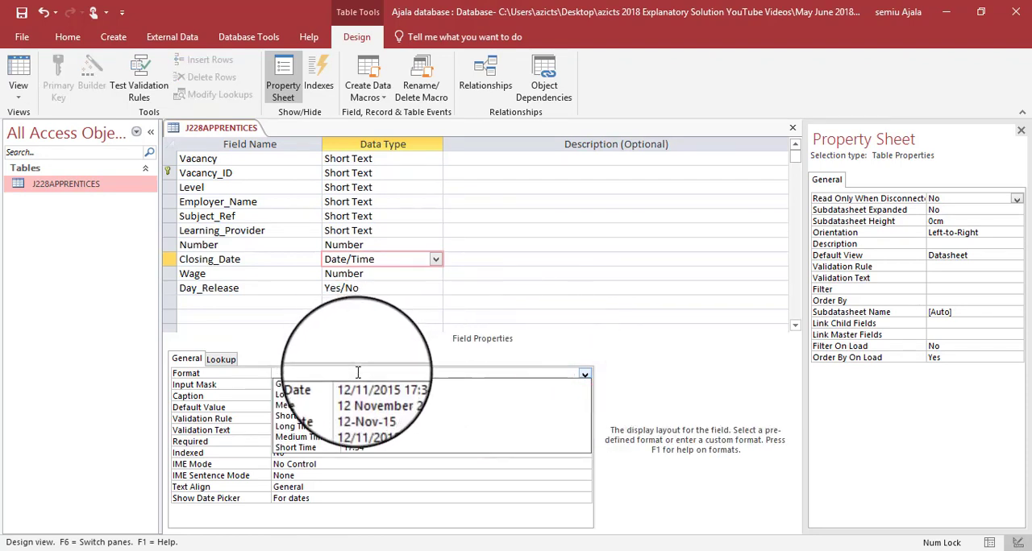
{"action": "left_click", "coordinate": [364, 411]}
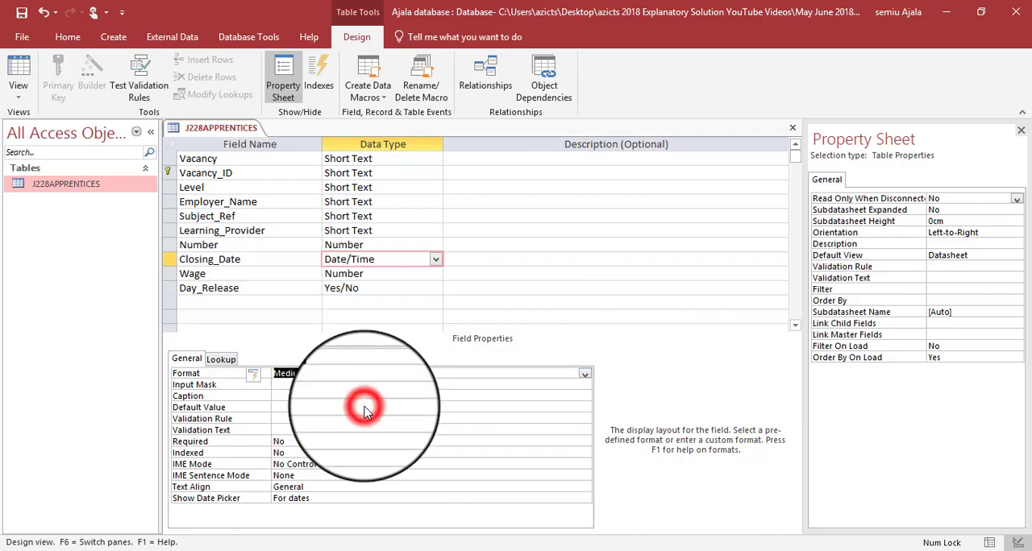
- Compare the Closing_Date field's format with the date format required in the question paper
{"action": "key", "text": "alt+Tab"}
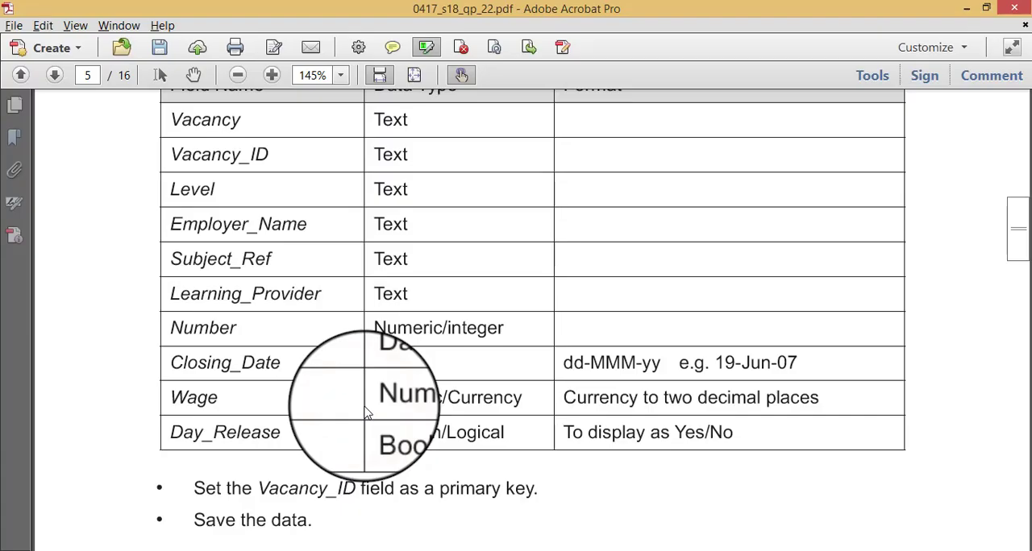
{"action": "key", "text": "alt+Tab"}
{"action": "key", "text": "alt+Tab"}
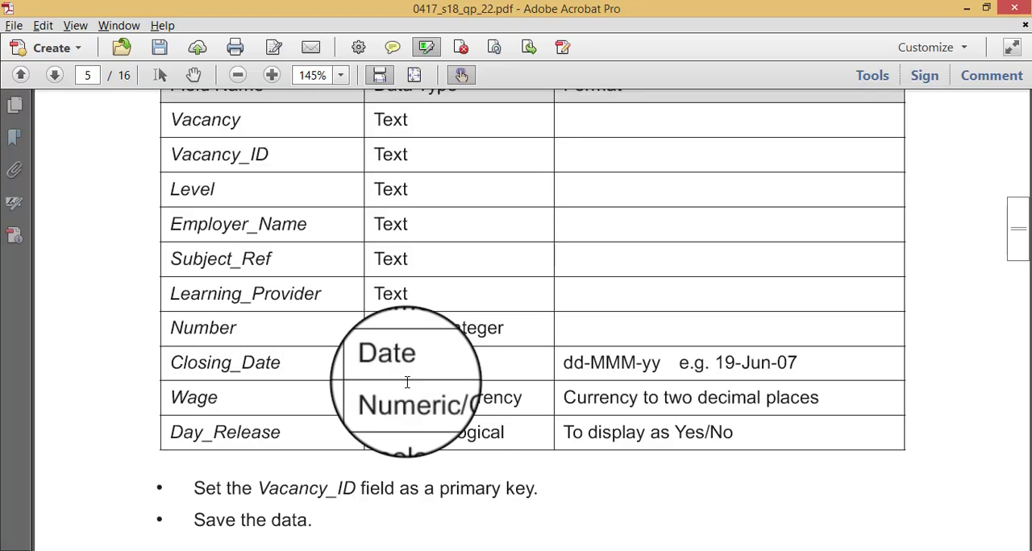
{"action": "key", "text": "alt+Tab"}
{"action": "left_click", "coordinate": [585, 375]}
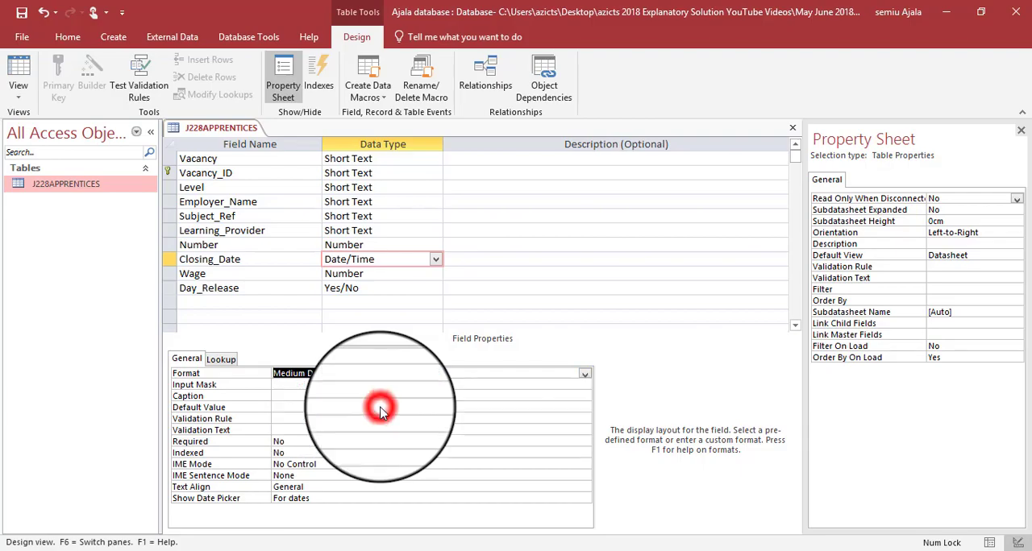
{"action": "key", "text": "alt+Tab"}
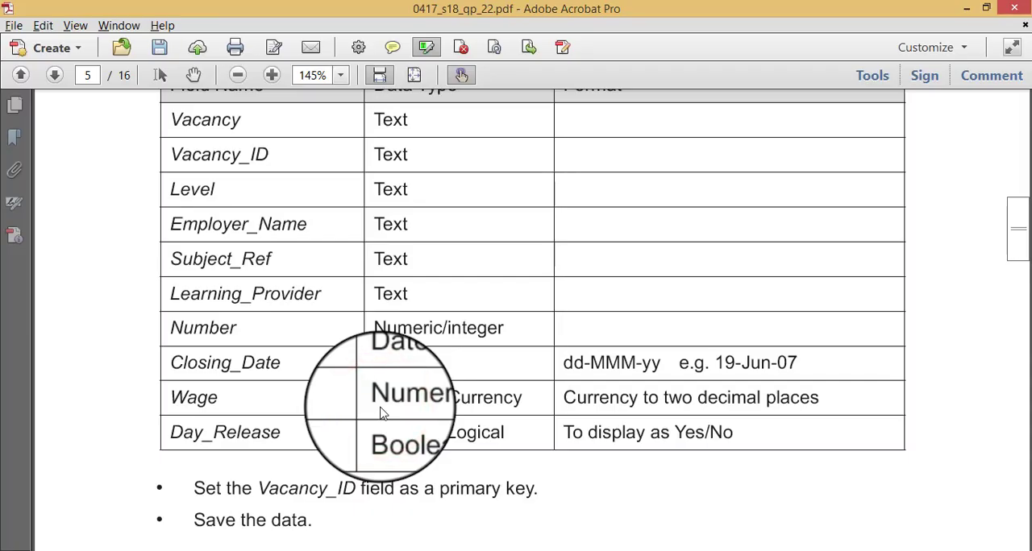
{"action": "key", "text": "alt+Tab"}
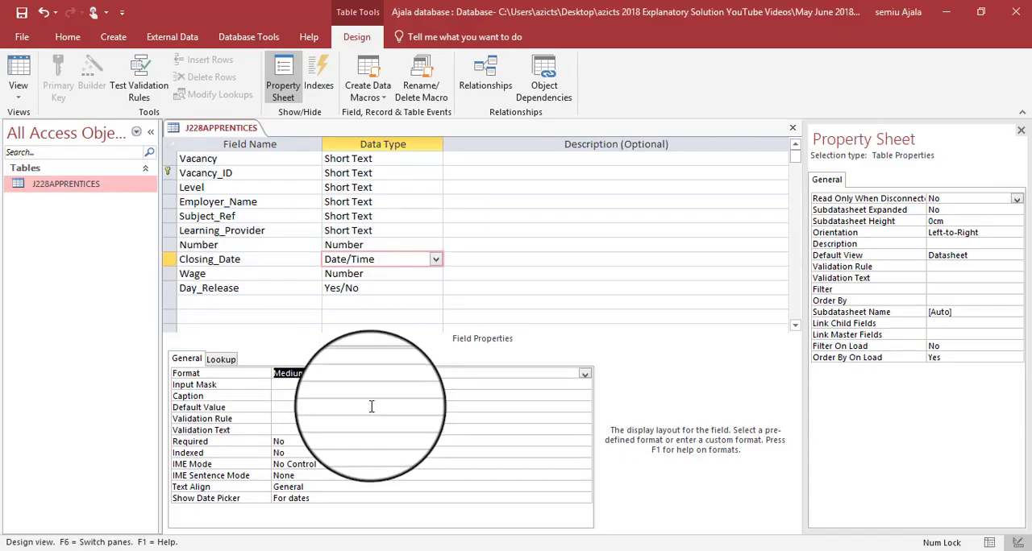
- Check the Wage field's data type against the question paper and review its field size options
{"action": "left_click", "coordinate": [386, 274]}
{"action": "key", "text": "alt+Tab"}
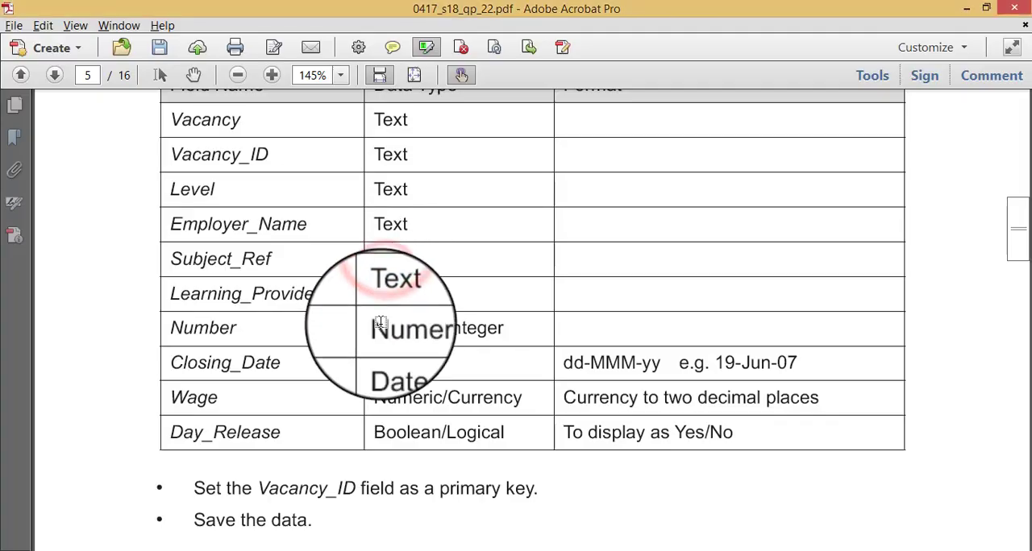
{"action": "key", "text": "alt+Tab"}
{"action": "left_click", "coordinate": [476, 373]}
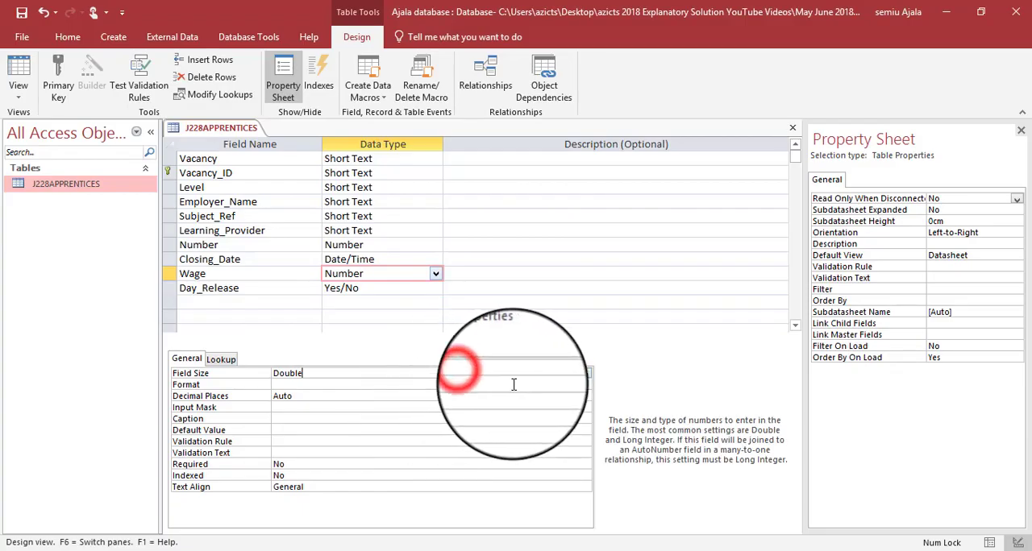
{"action": "left_click", "coordinate": [586, 375]}
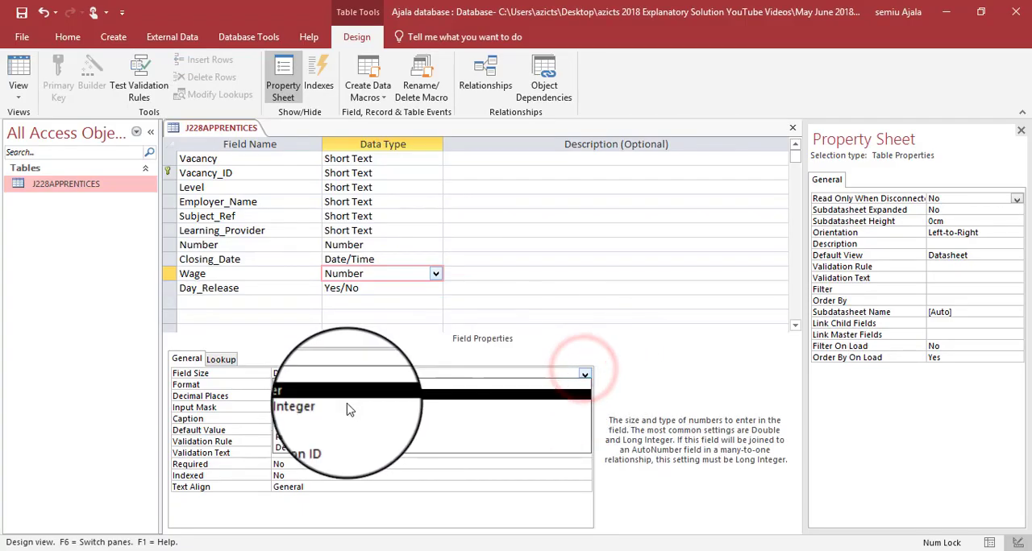
{"action": "left_click", "coordinate": [352, 345]}
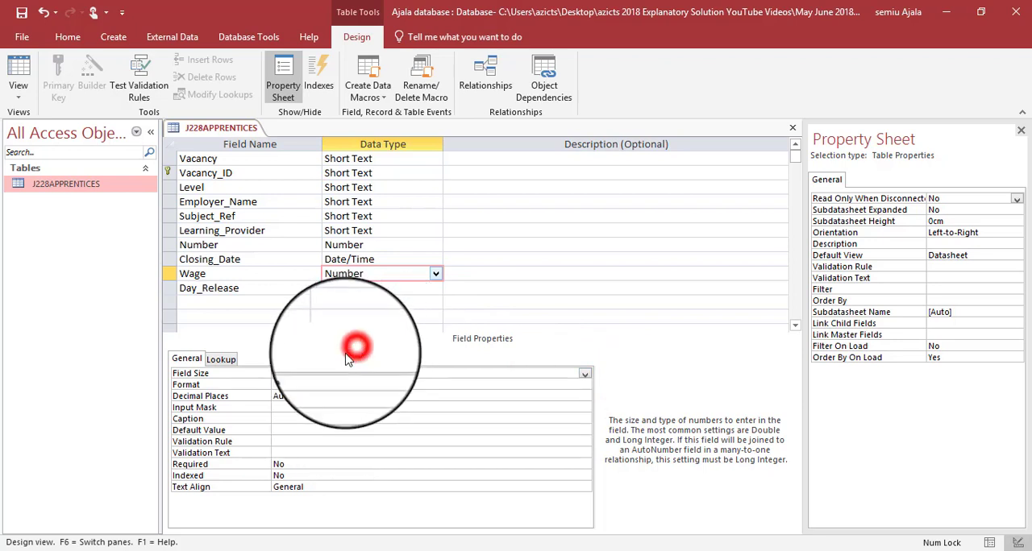
- Set the Wage field's format to Euro with 2 decimal places
{"action": "left_click", "coordinate": [367, 386]}
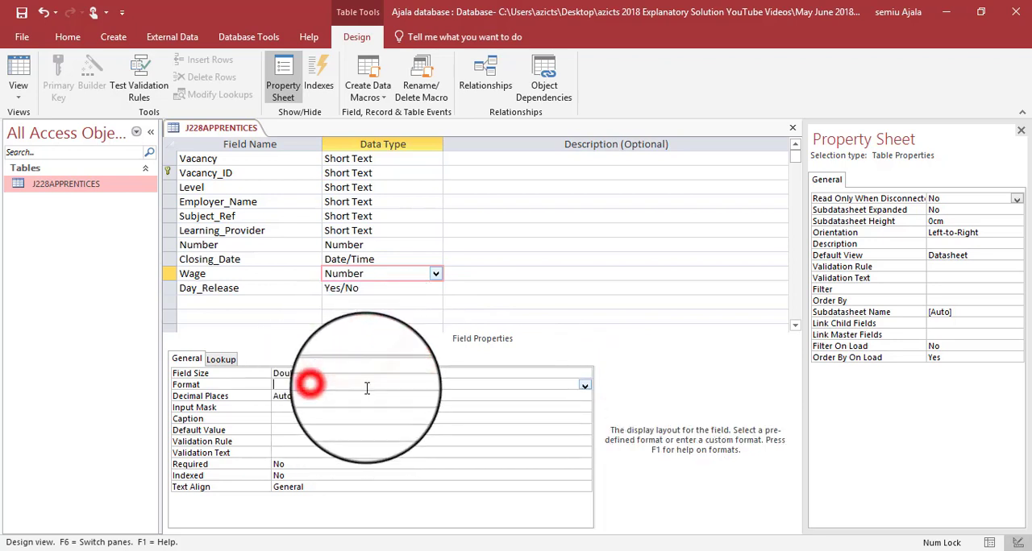
{"action": "left_click", "coordinate": [584, 388]}
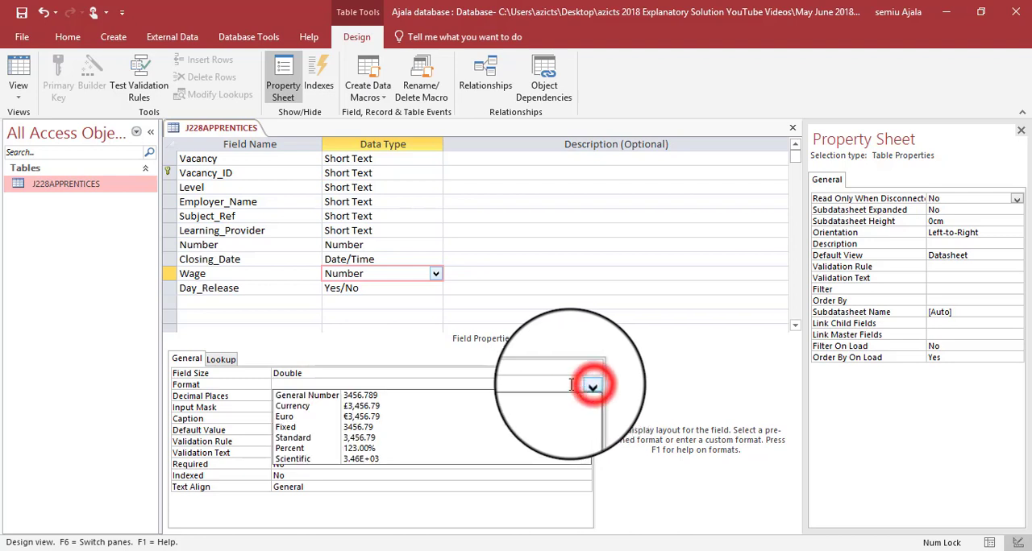
{"action": "left_click", "coordinate": [378, 417]}
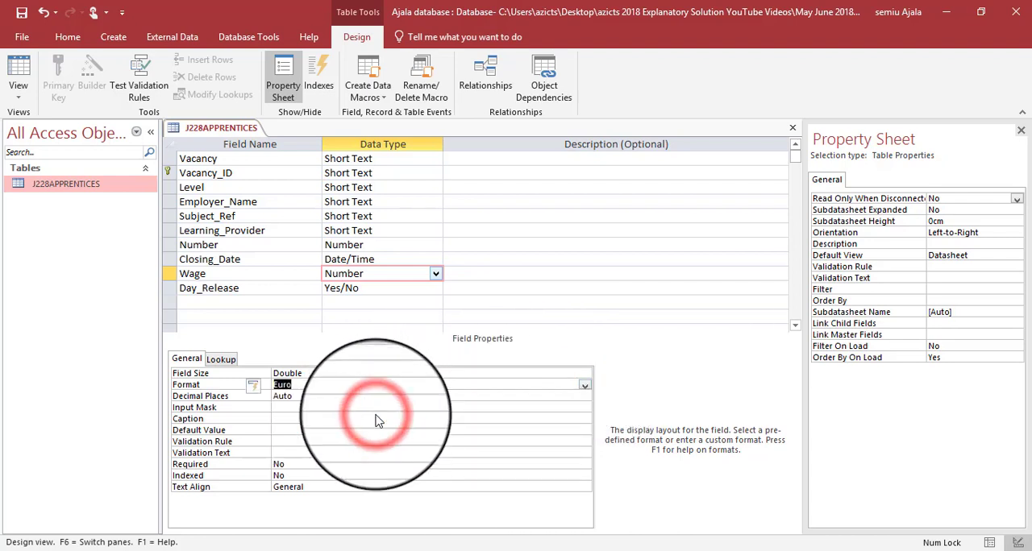
{"action": "key", "text": "alt+Tab"}
{"action": "key", "text": "alt+Tab"}
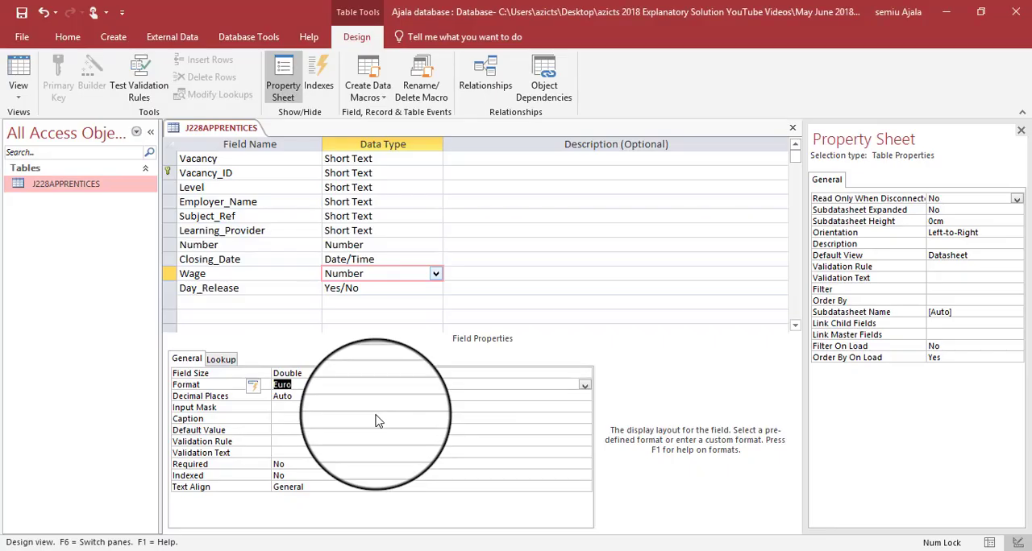
{"action": "left_click", "coordinate": [380, 396]}
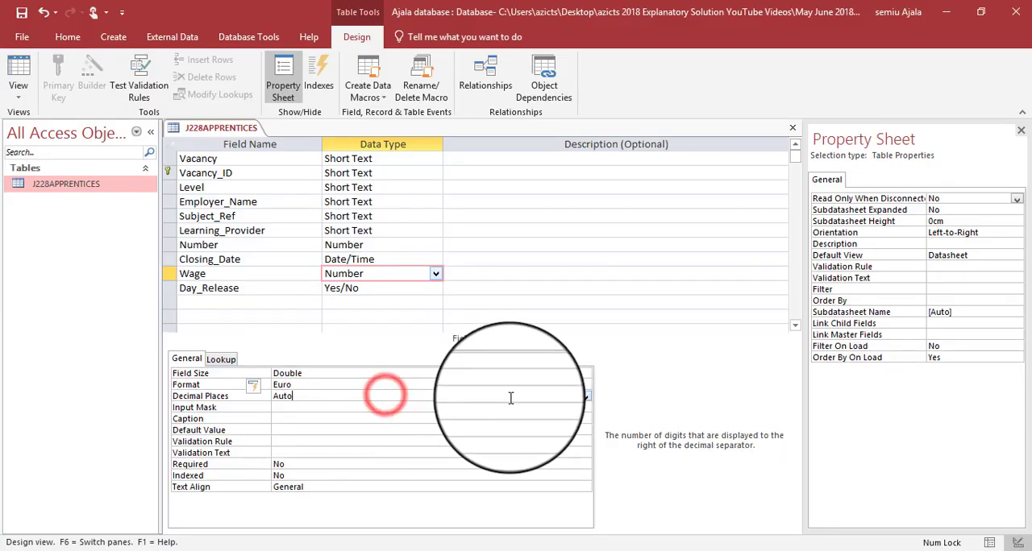
{"action": "left_click", "coordinate": [585, 398]}
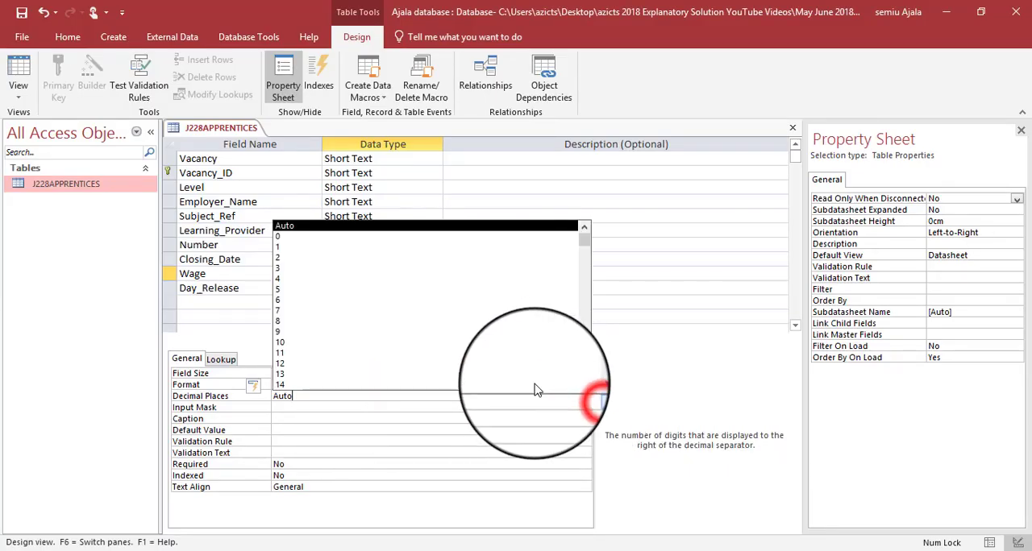
{"action": "left_click", "coordinate": [282, 263]}
- Check the question paper's format requirements and set the Day_Release field's format to Yes/No
{"action": "key", "text": "alt+Tab"}
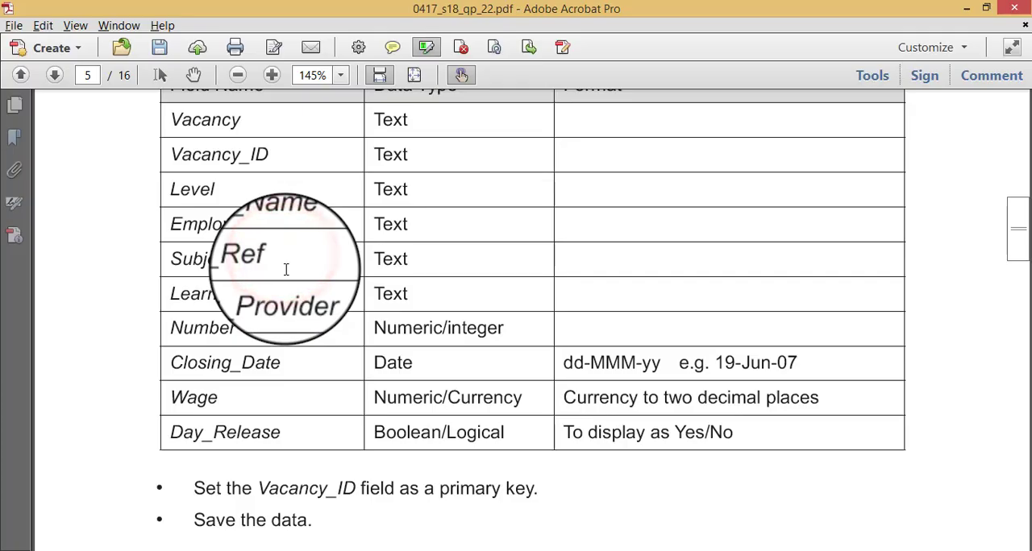
{"action": "key", "text": "alt+Tab"}
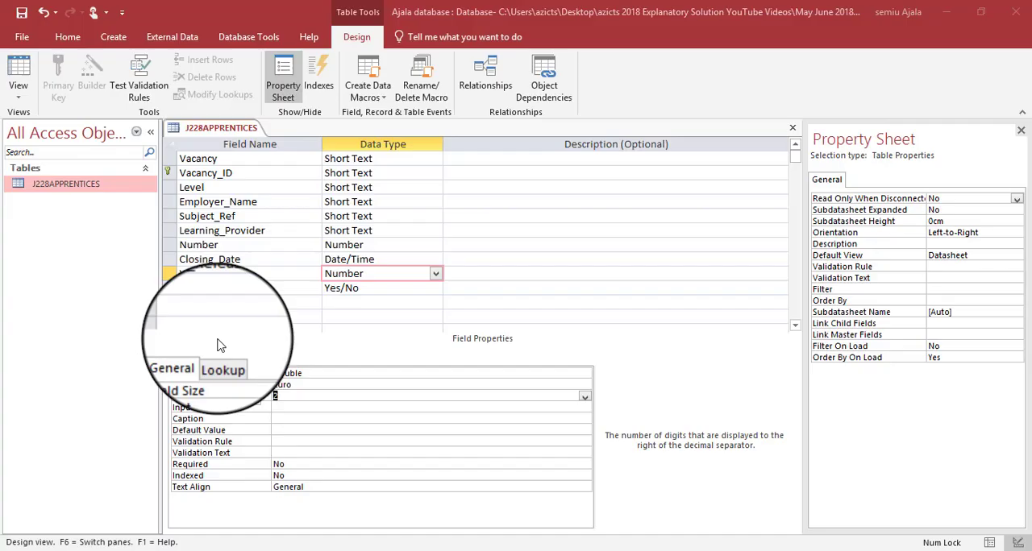
{"action": "left_click", "coordinate": [351, 288]}
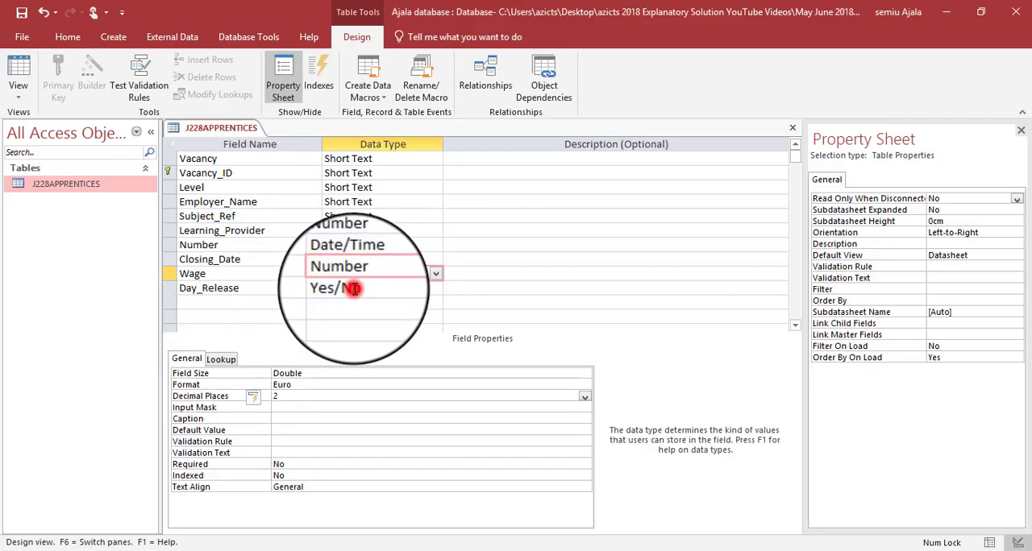
{"action": "left_click", "coordinate": [437, 375]}
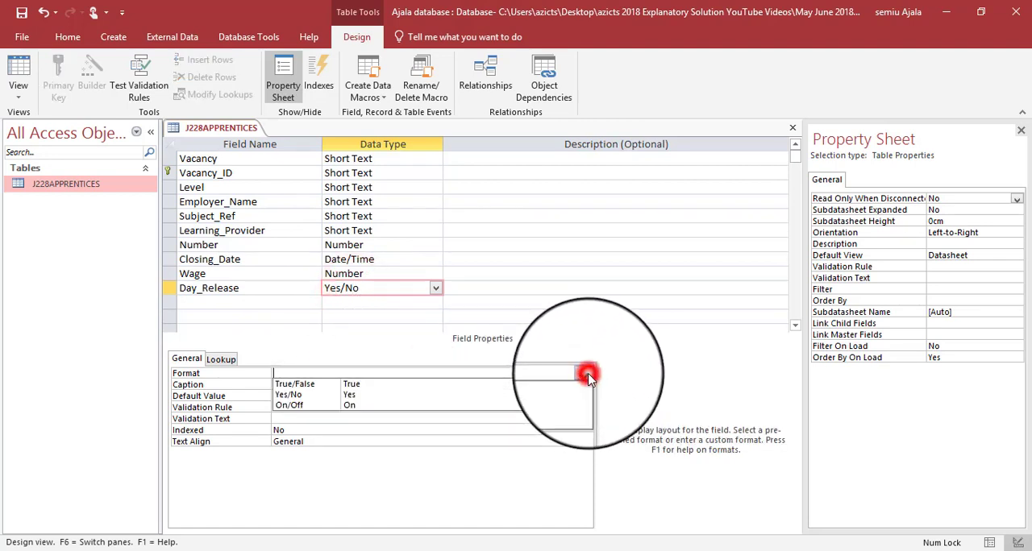
{"action": "left_click", "coordinate": [371, 396]}
- Check the final field formats in the question paper and read the Evidence 4 screenshot instructions
{"action": "key", "text": "alt+Tab"}
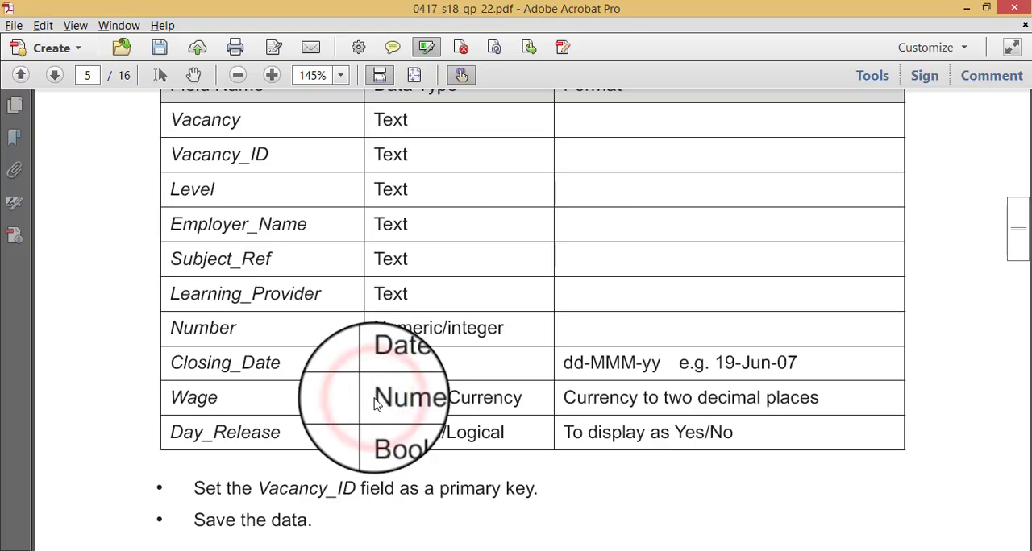
{"action": "scroll", "coordinate": [373, 395], "scroll_direction": "down", "scroll_amount": 1}
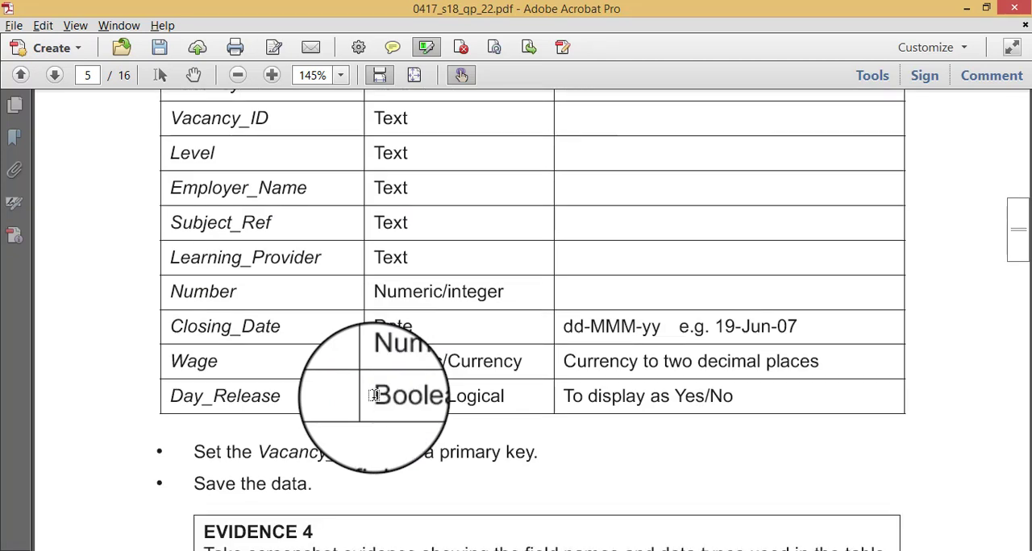
{"action": "key", "text": "alt+Tab"}
{"action": "key", "text": "alt+Tab"}
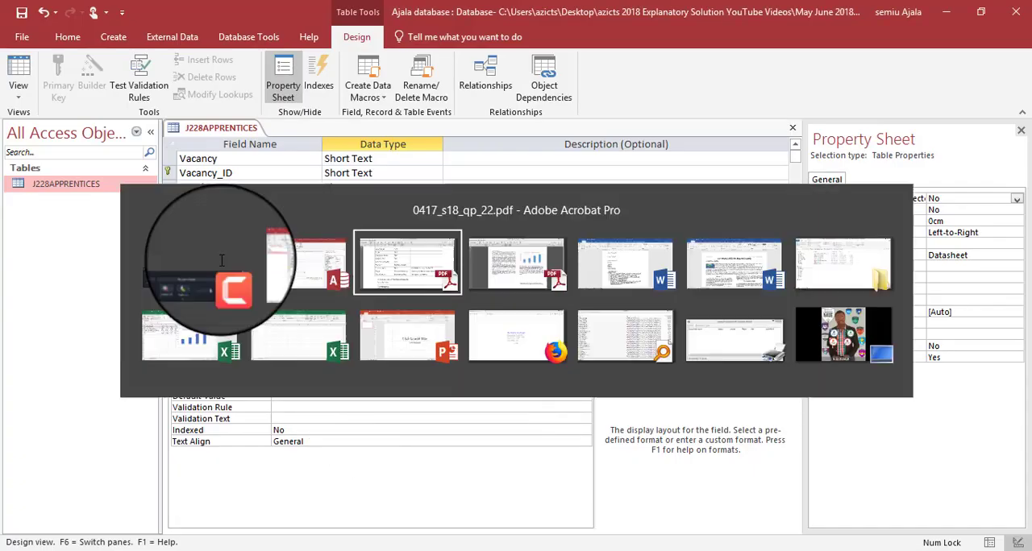
{"action": "scroll", "coordinate": [252, 367], "scroll_direction": "down", "scroll_amount": 3}
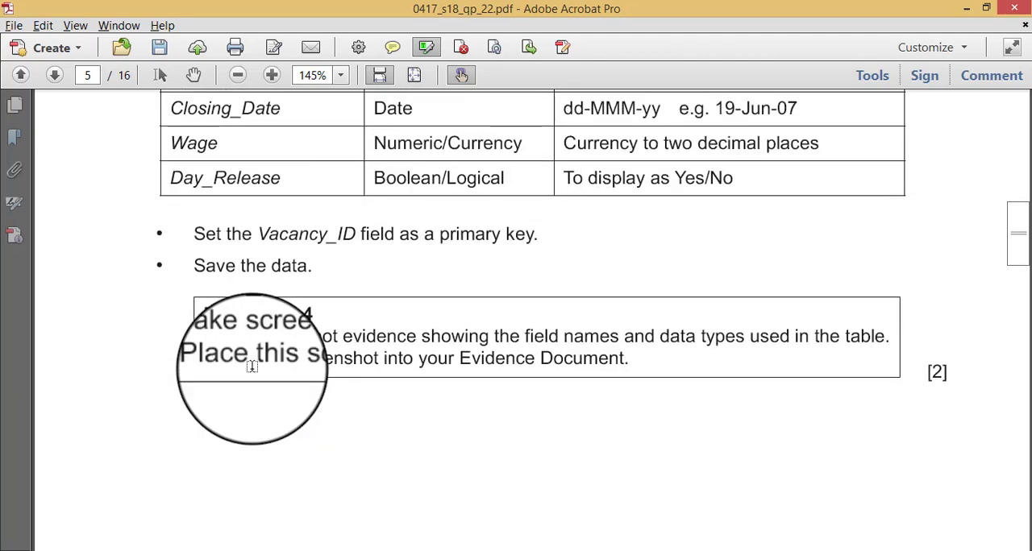
- Copy a screenshot of the J228APPRENTICES design grid, including field names, data types and the Closing_Date field's properties
{"action": "key", "text": "alt+Tab"}
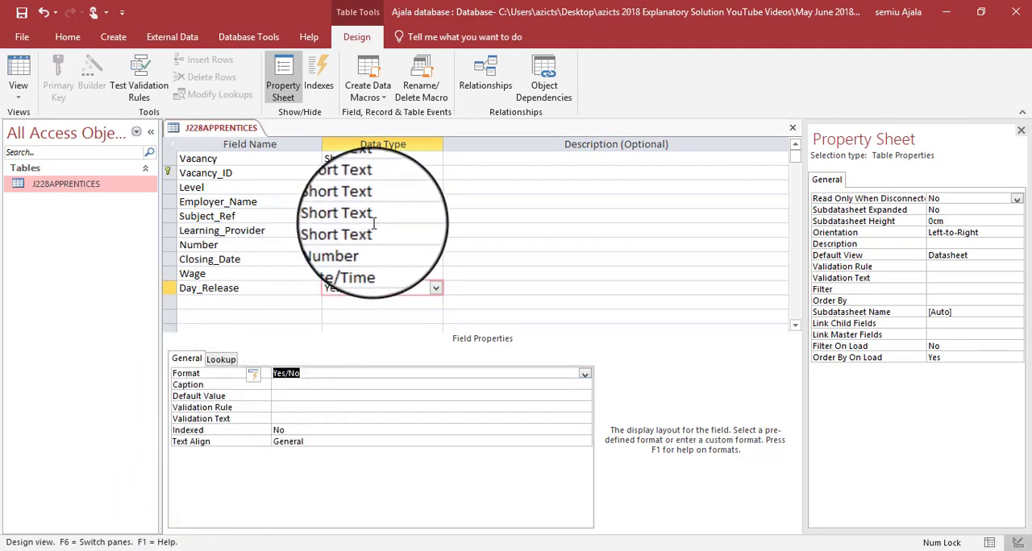
{"action": "left_click", "coordinate": [373, 258]}
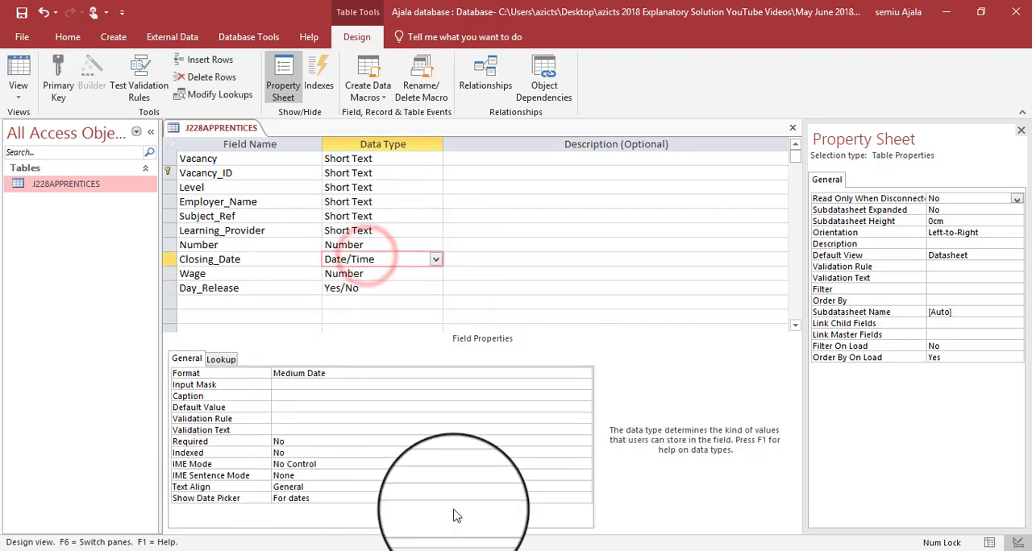
{"action": "key", "text": "Print"}
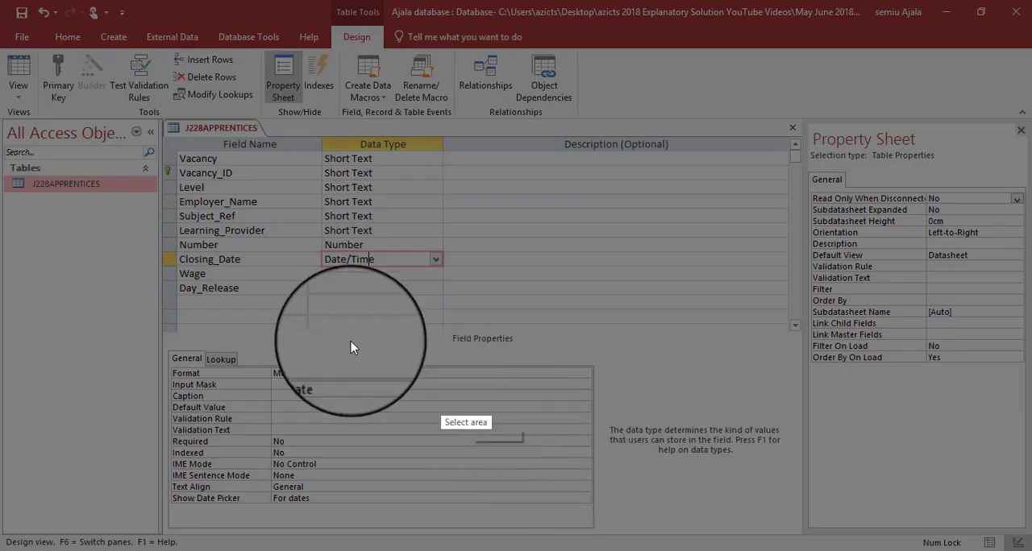
{"action": "mouse_move", "coordinate": [156, 117]}
{"action": "left_mouse_down"}
{"action": "mouse_move", "coordinate": [303, 296]}
{"action": "mouse_move", "coordinate": [891, 444]}
{"action": "mouse_move", "coordinate": [626, 489]}
{"action": "mouse_move", "coordinate": [595, 533]}
{"action": "left_mouse_up"}
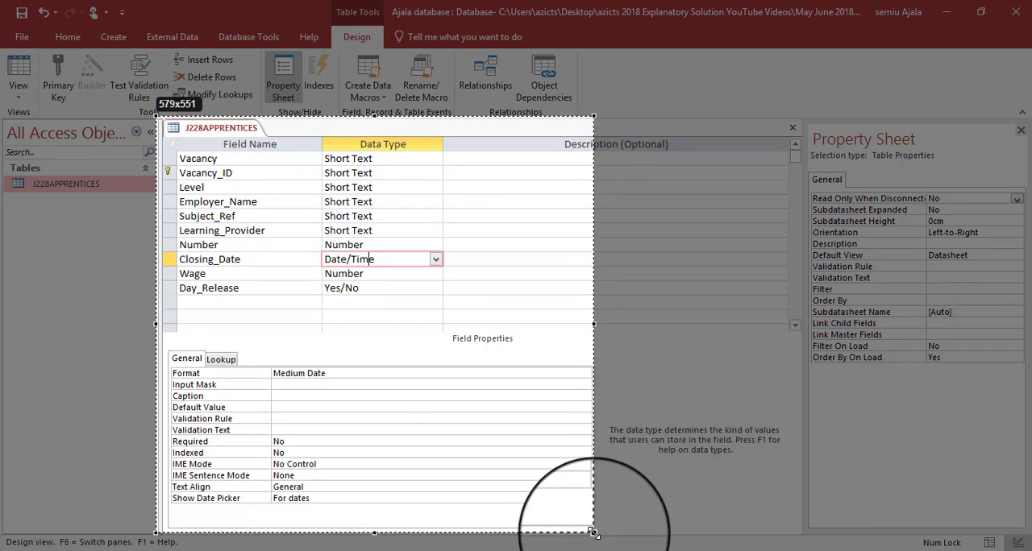
{"action": "left_click", "coordinate": [536, 545]}
- Switch to J228EVIDENCE0777.docx in Word and paste the screenshot below the Step 18 heading for Evidence 4
{"action": "key", "text": "alt+Tab"}
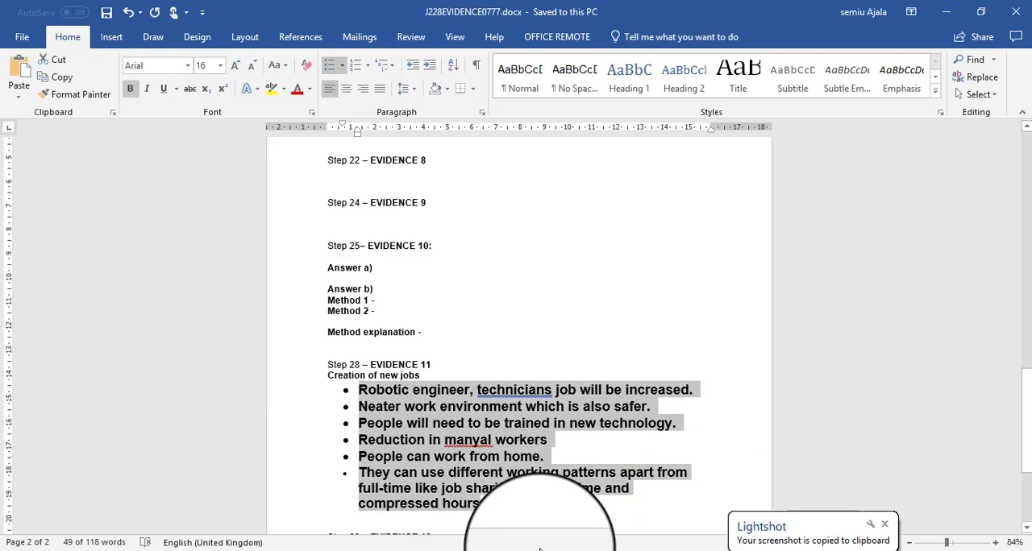
{"action": "scroll", "coordinate": [540, 549], "scroll_direction": "up", "scroll_amount": 15}
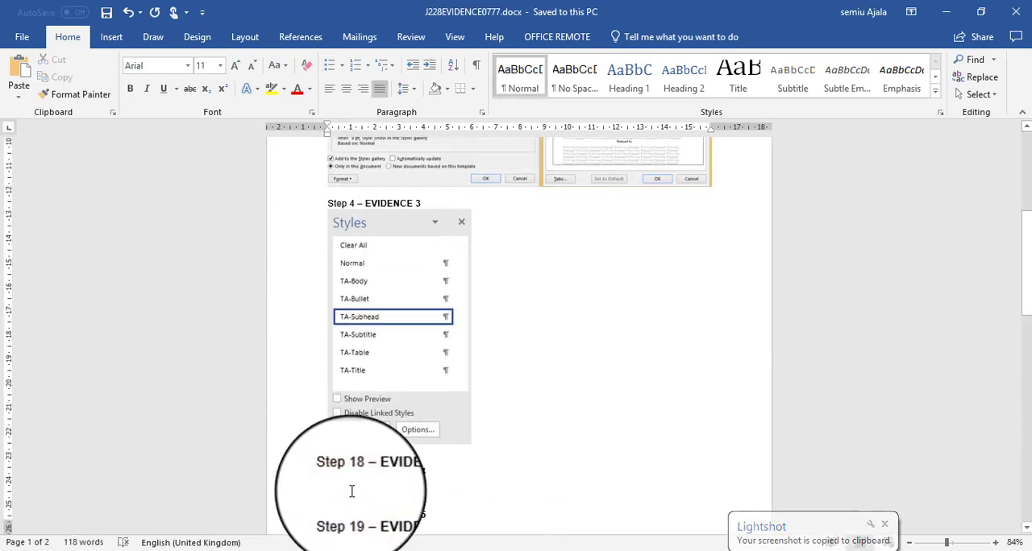
{"action": "key", "text": "alt+Tab"}
{"action": "key", "text": "Tab"}
{"action": "key", "text": "Tab"}
{"action": "key", "text": "Tab"}
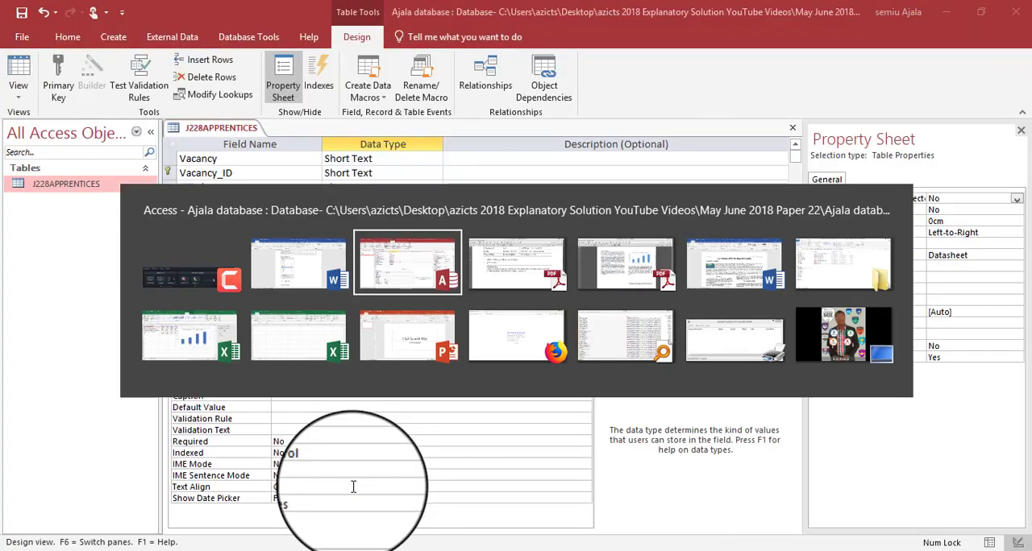
{"action": "key", "text": "alt+Tab"}
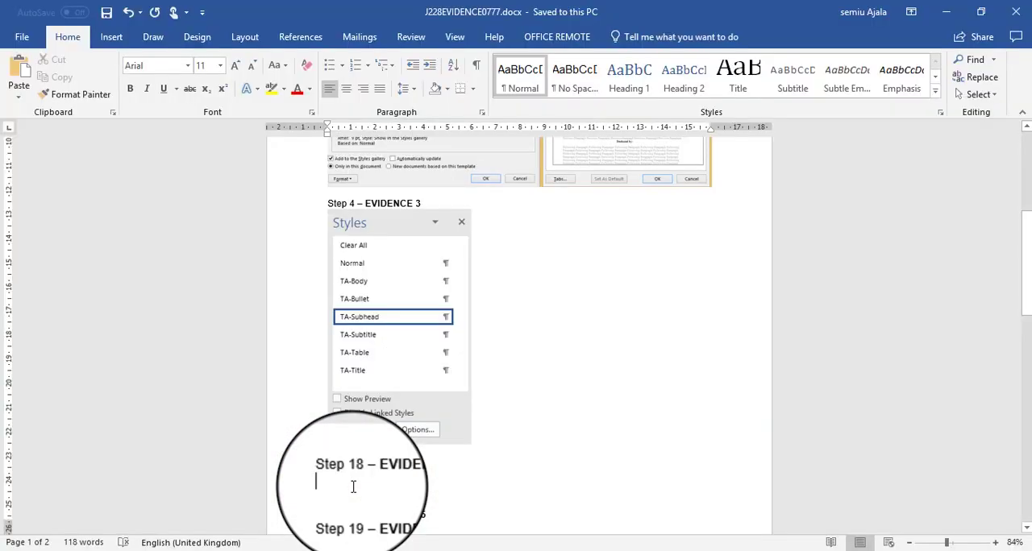
{"action": "key", "text": "ctrl+v"}
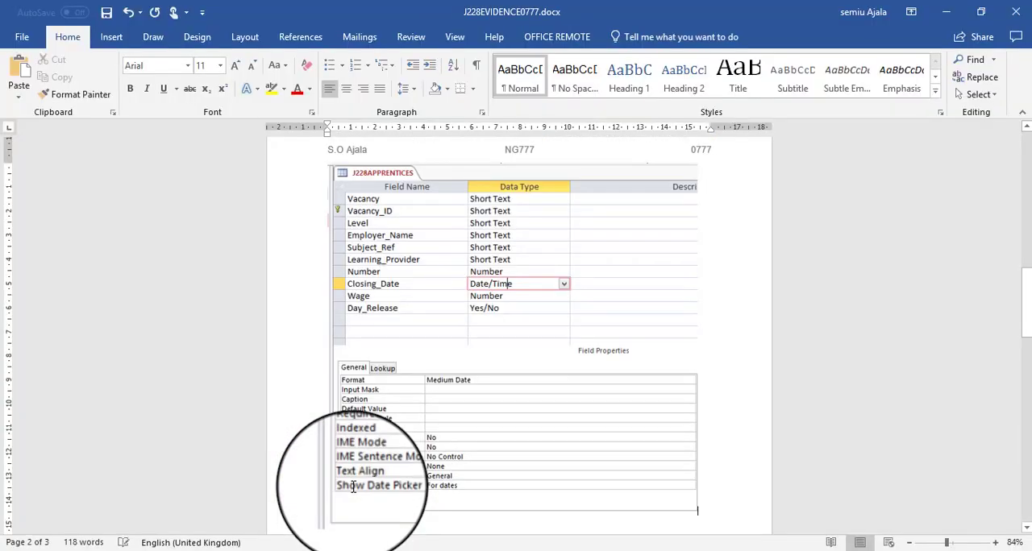
- Read question 19 in the question paper about importing J228FRAMEWORK.csv, then return to the Access database
{"action": "key", "text": "alt+Tab"}
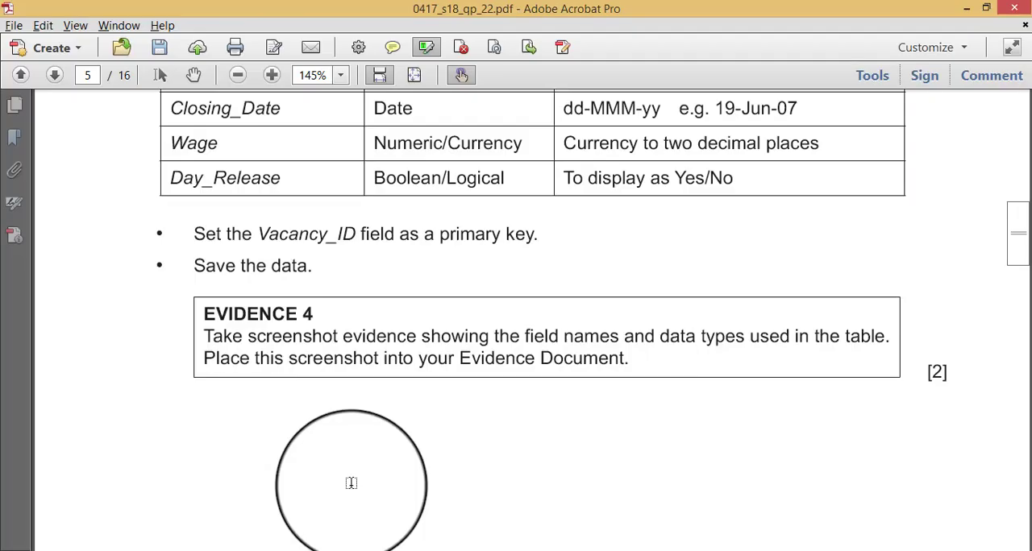
{"action": "scroll", "coordinate": [352, 485], "scroll_direction": "down", "scroll_amount": 10}
{"action": "scroll", "coordinate": [352, 483], "scroll_direction": "down", "scroll_amount": 6}
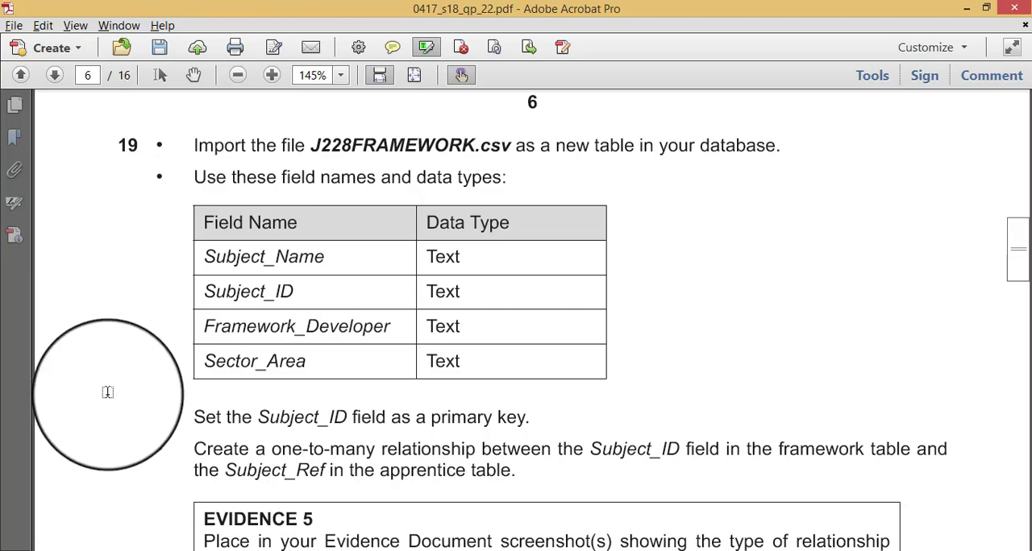
{"action": "key", "text": "alt+Tab"}
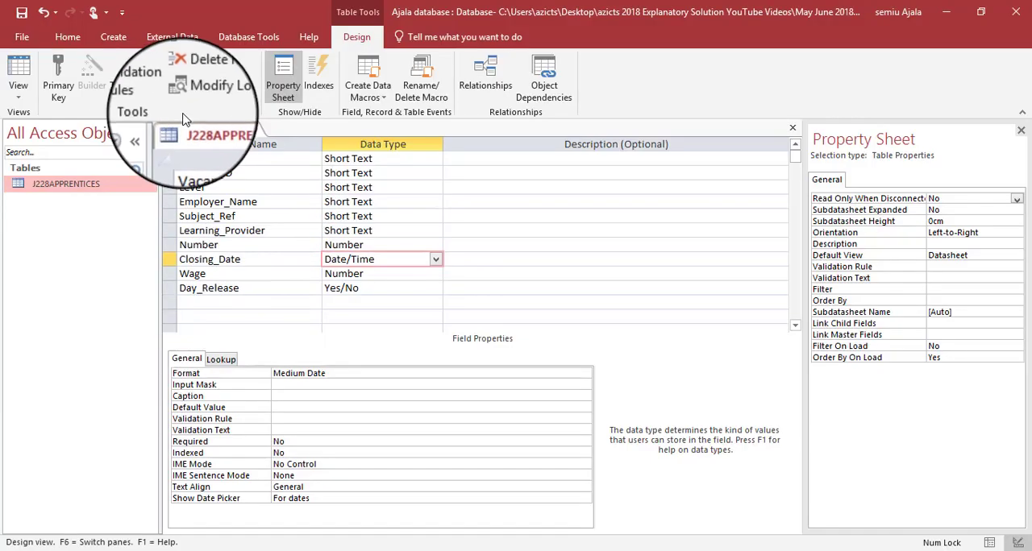
- Save the design changes to the J228APPRENTICES table and close it
{"action": "right_click", "coordinate": [205, 127]}
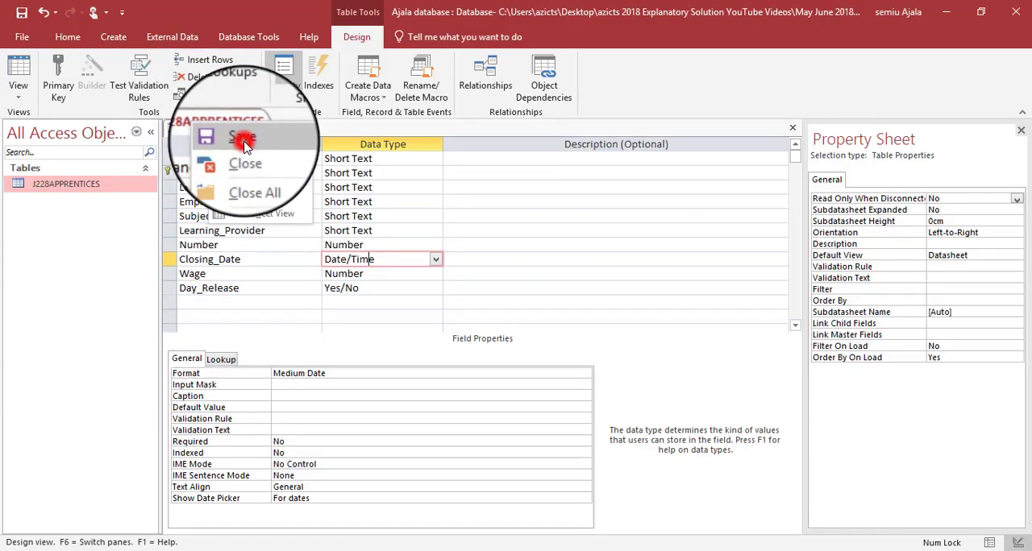
{"action": "left_click", "coordinate": [240, 145]}
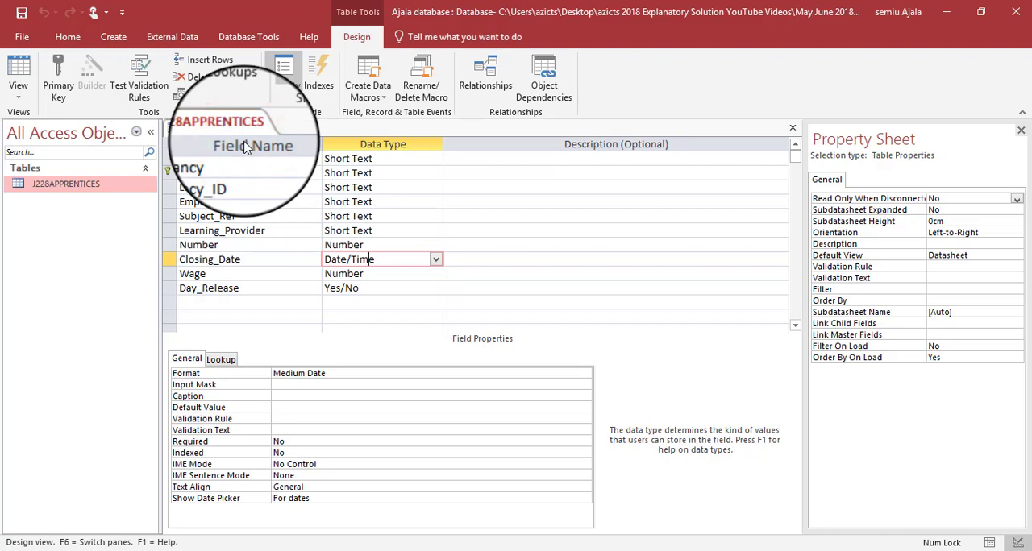
{"action": "right_click", "coordinate": [206, 127]}
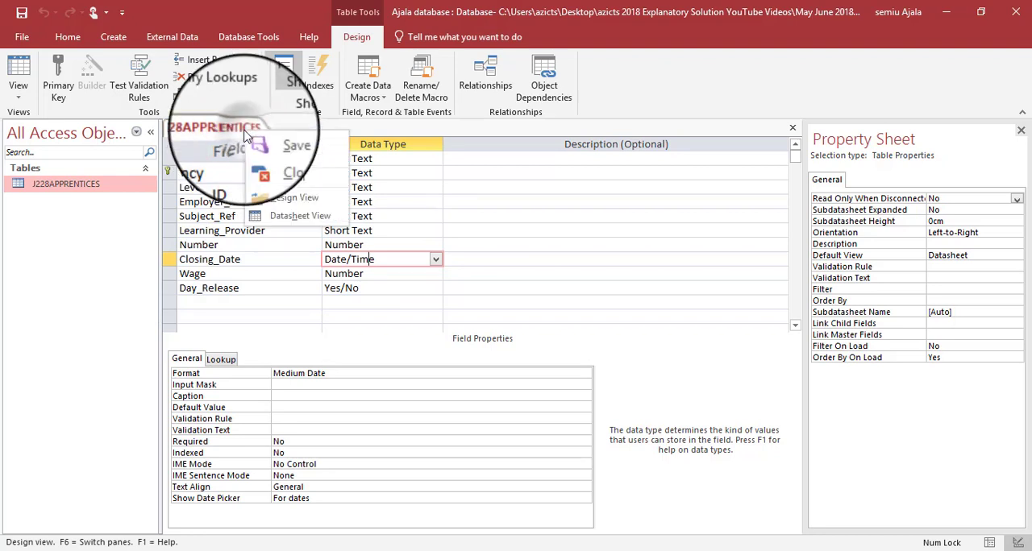
{"action": "left_click", "coordinate": [297, 167]}
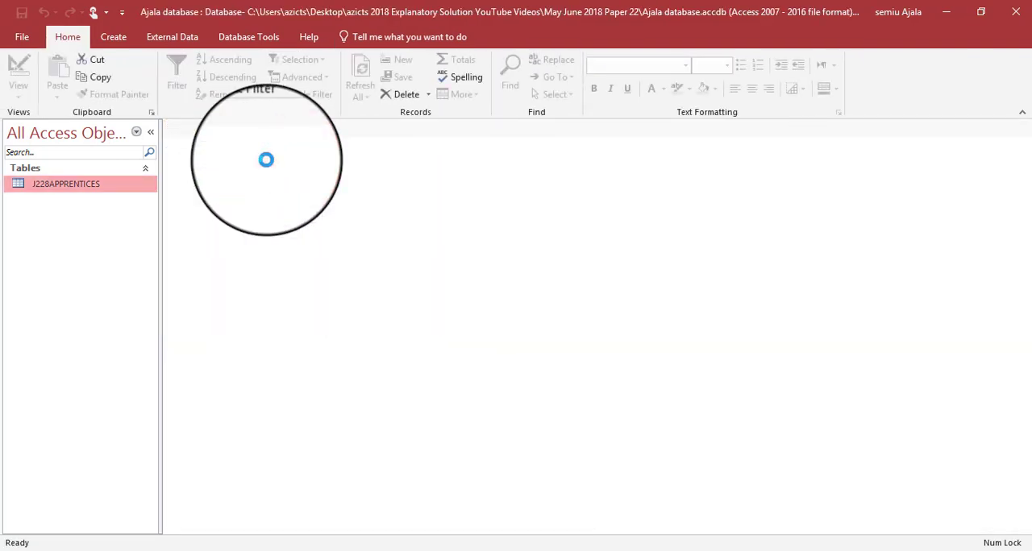
- Start a text-file import of J228FRAMEWORK.csv into a new table in the current database, checking the file name against question 19
{"action": "left_click", "coordinate": [159, 39]}
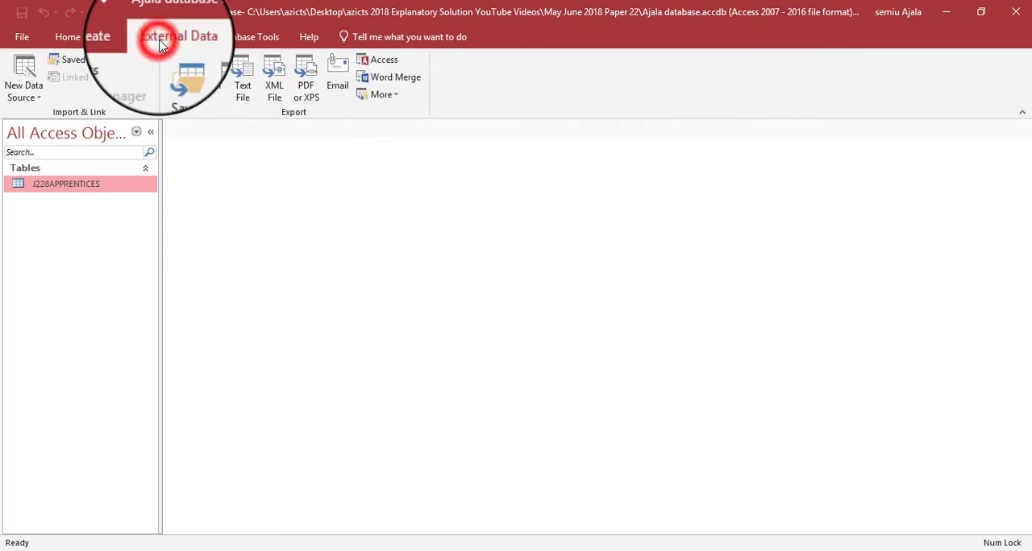
{"action": "left_click", "coordinate": [29, 92]}
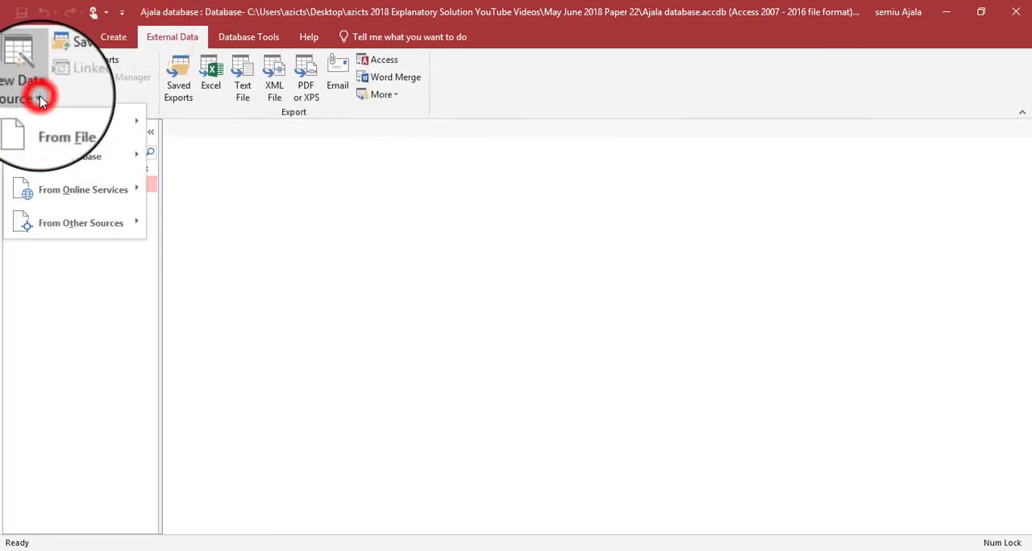
{"action": "mouse_move", "coordinate": [75, 123]}
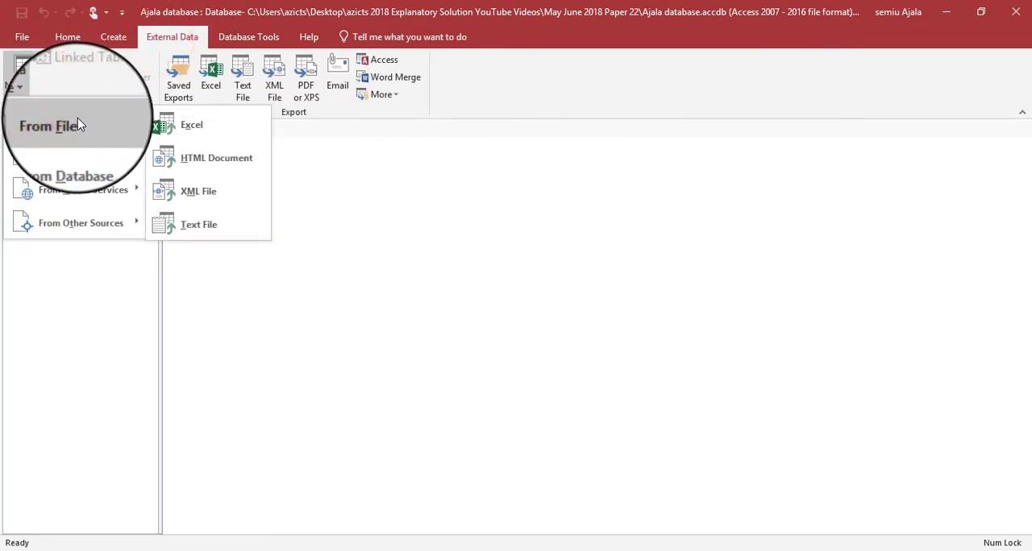
{"action": "left_click", "coordinate": [197, 226]}
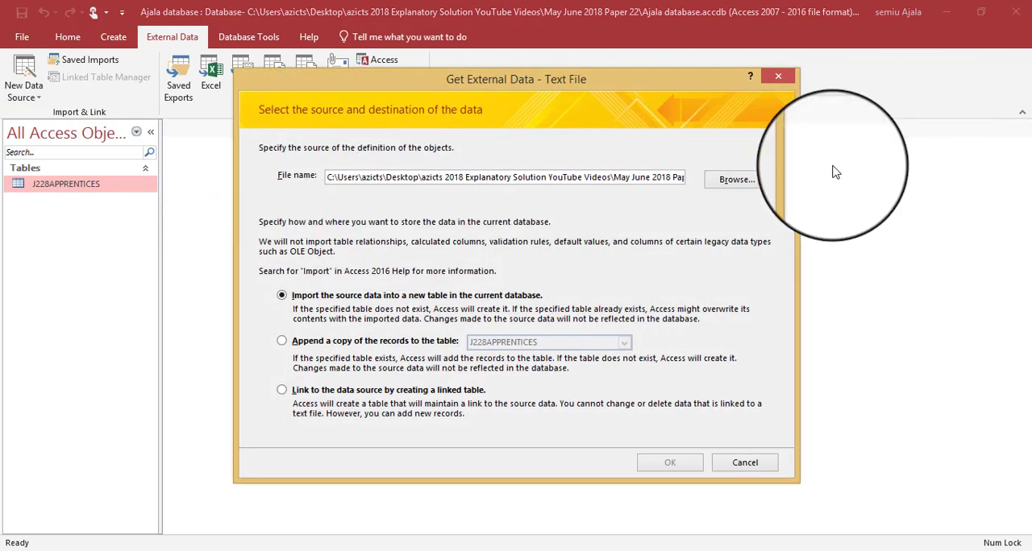
{"action": "left_click", "coordinate": [744, 183]}
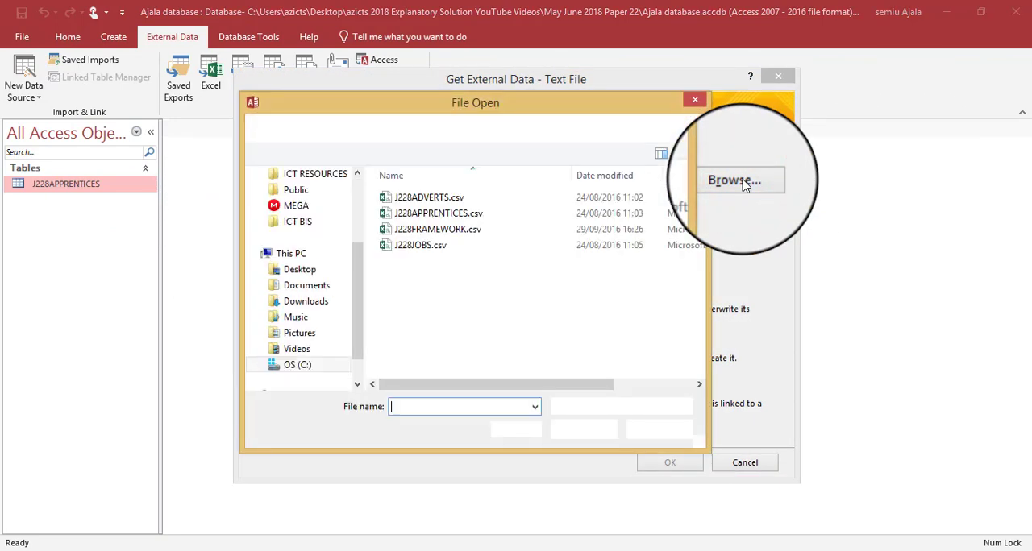
{"action": "key", "text": "alt+Tab"}
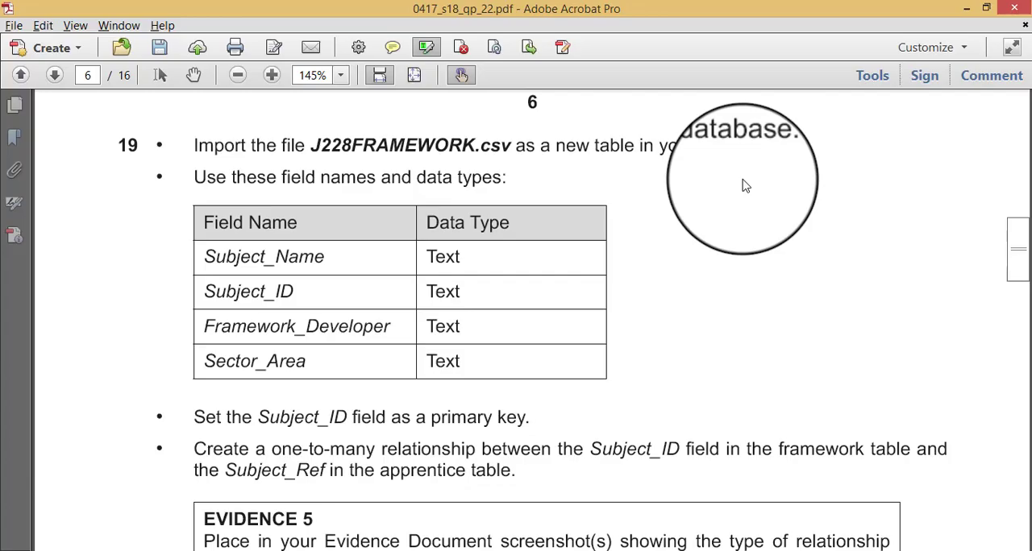
{"action": "key", "text": "alt+Tab"}
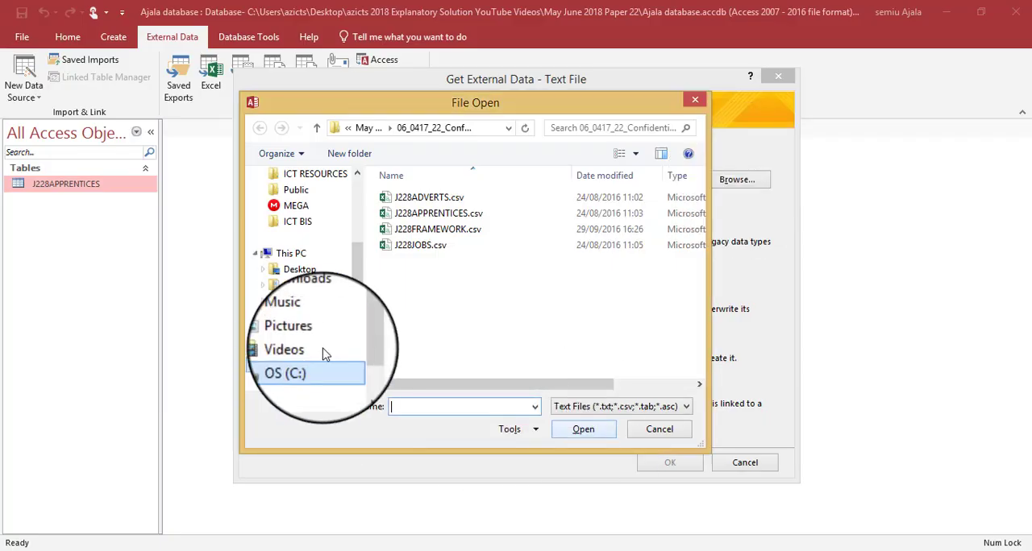
{"action": "double_click", "coordinate": [451, 232]}
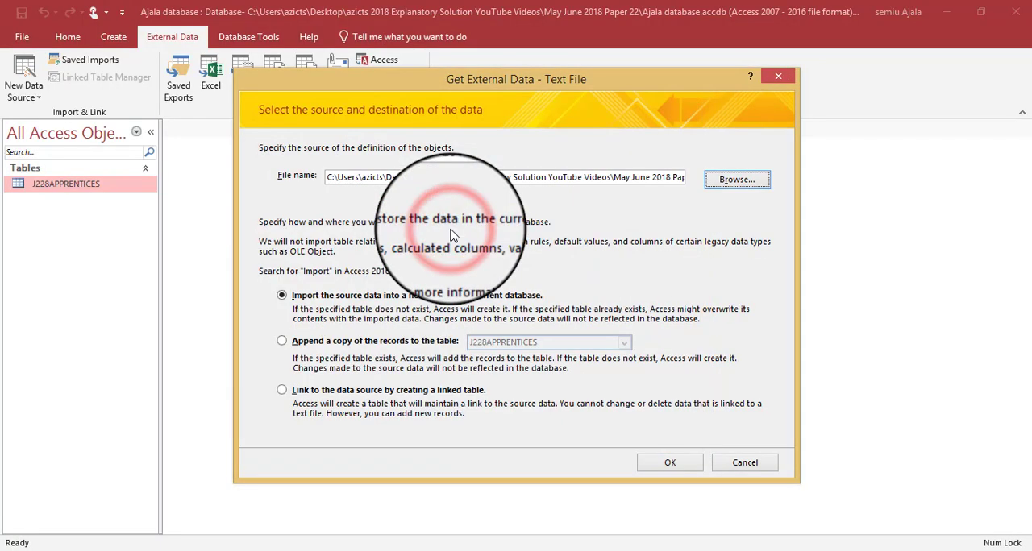
{"action": "key", "text": "alt+Tab"}
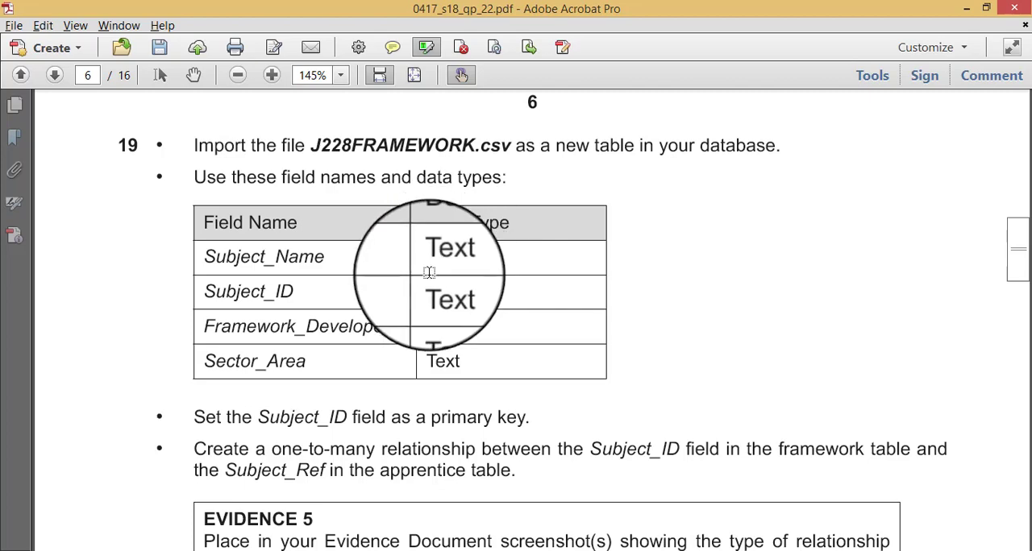
{"action": "key", "text": "alt+Tab"}
{"action": "left_click", "coordinate": [672, 463]}
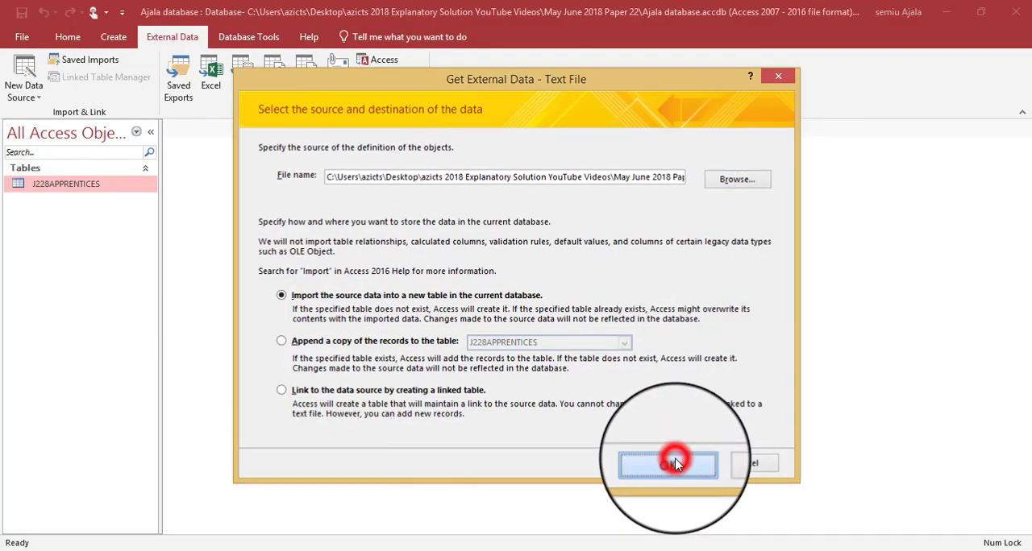
- Import the data as comma-delimited with field names in the first row, and accept the import specification after checking Subject_ID's data type
{"action": "left_click", "coordinate": [676, 432]}
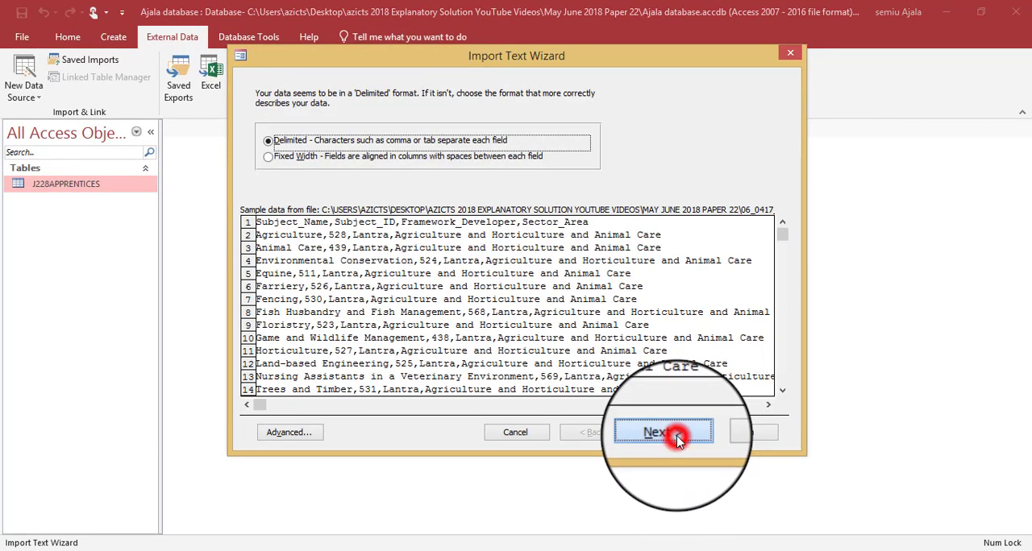
{"action": "left_click", "coordinate": [304, 171]}
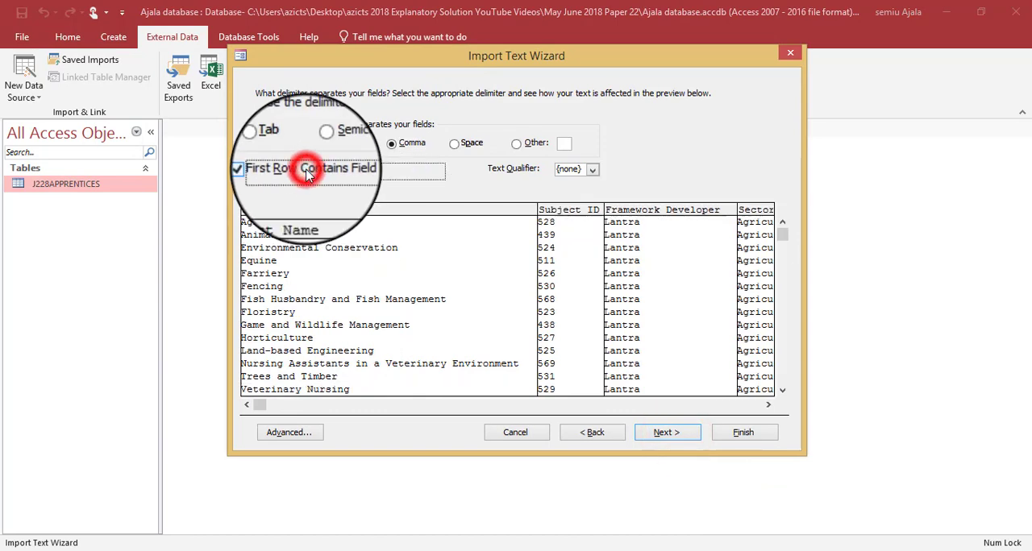
{"action": "left_click", "coordinate": [284, 434]}
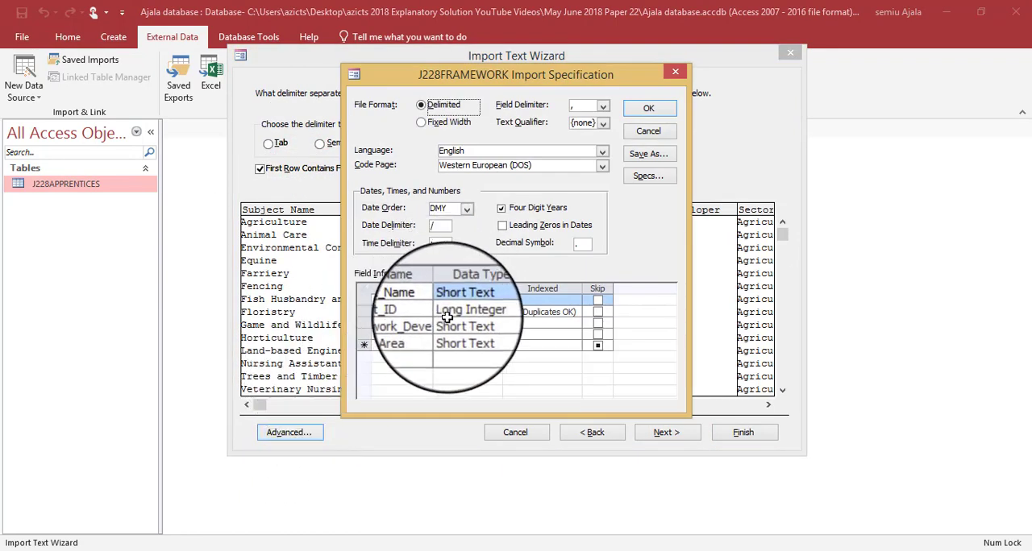
{"action": "left_click", "coordinate": [474, 314]}
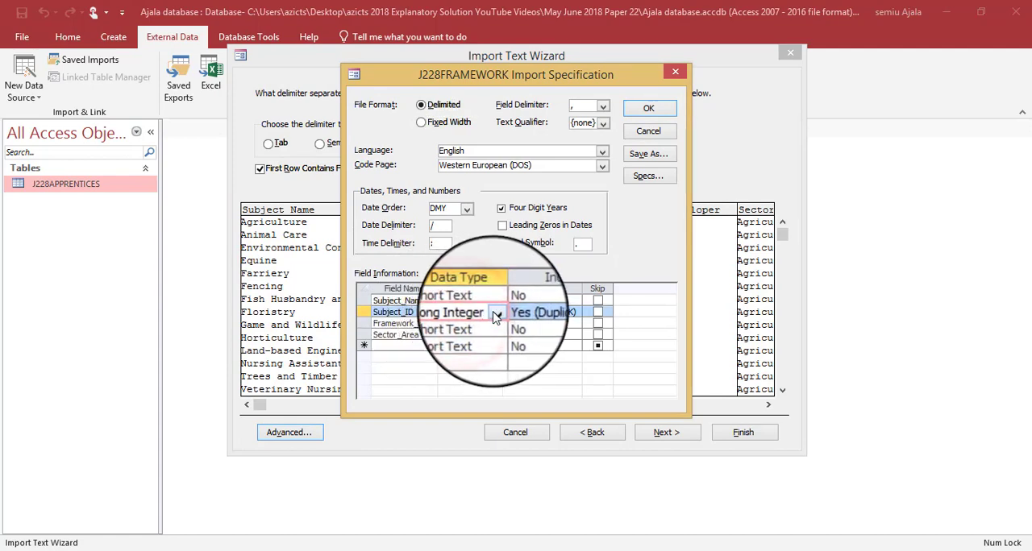
{"action": "left_click", "coordinate": [495, 315]}
{"action": "left_click", "coordinate": [495, 315]}
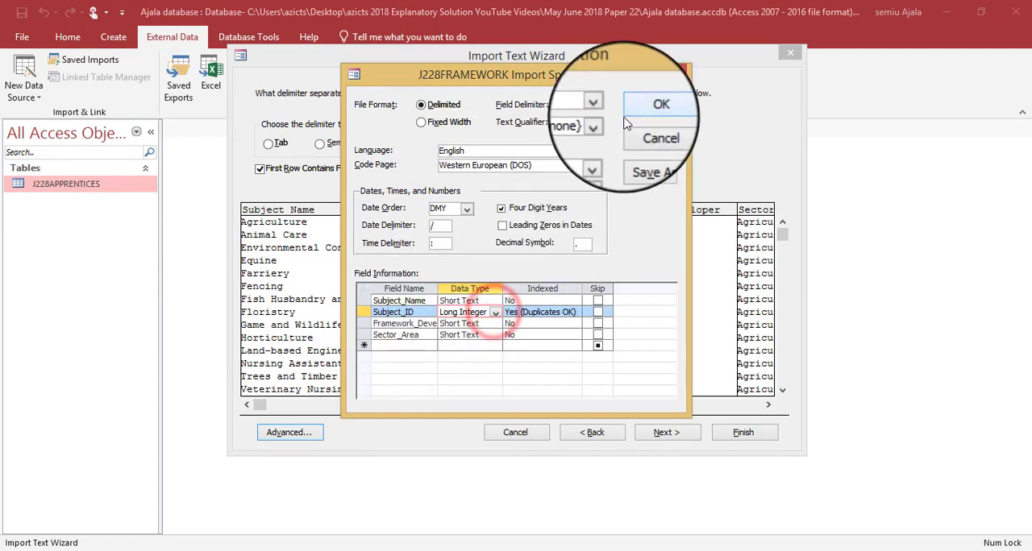
{"action": "left_click", "coordinate": [649, 108]}
{"action": "left_click", "coordinate": [667, 432]}
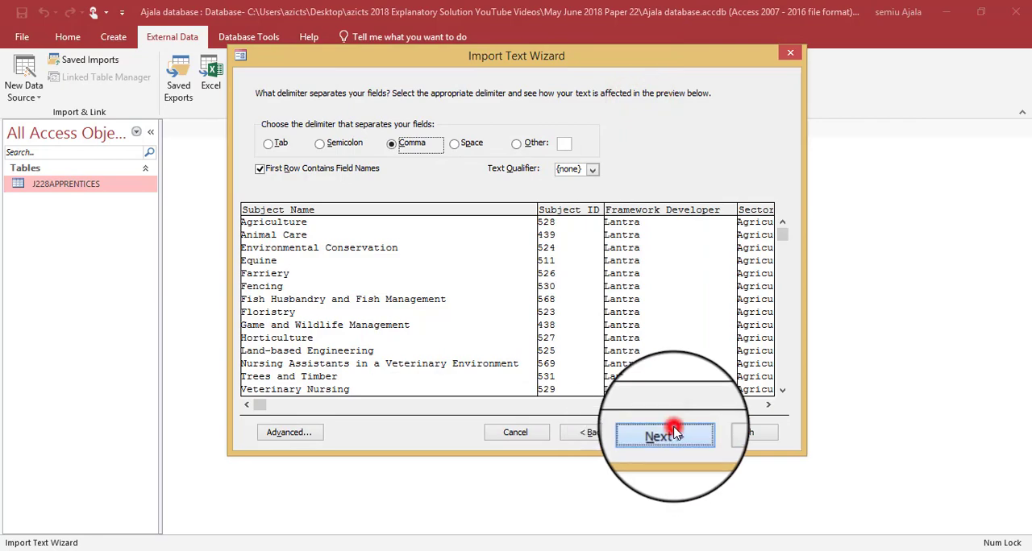
- Check question 19's field and key requirements, accept the field options and choose Subject_ID as the primary key
{"action": "key", "text": "alt+Tab"}
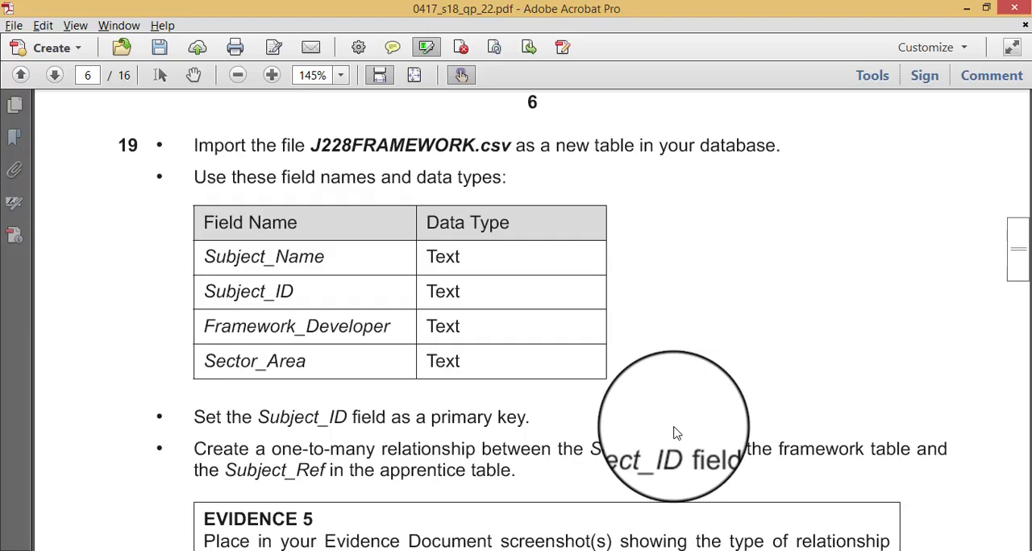
{"action": "key", "text": "alt+Tab"}
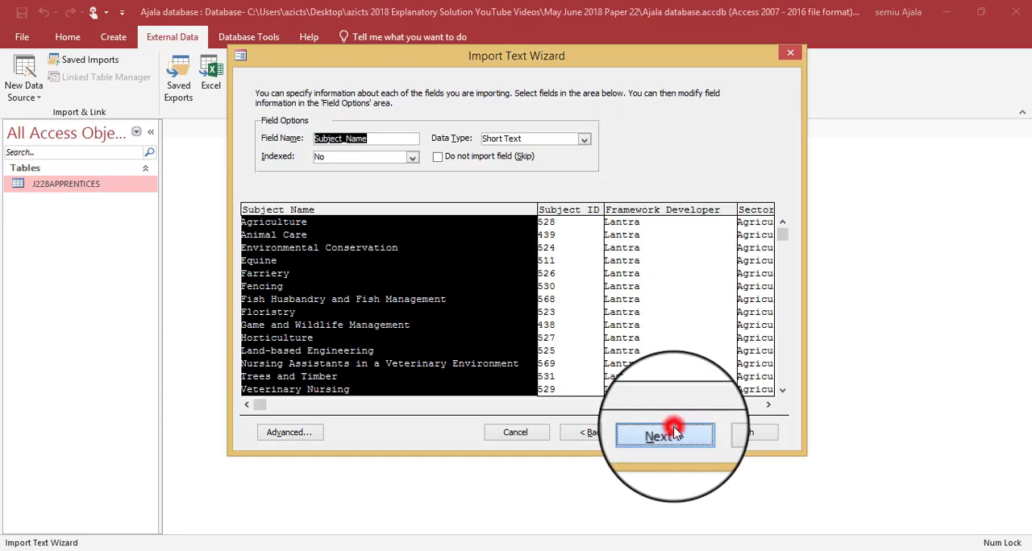
{"action": "left_click", "coordinate": [667, 434]}
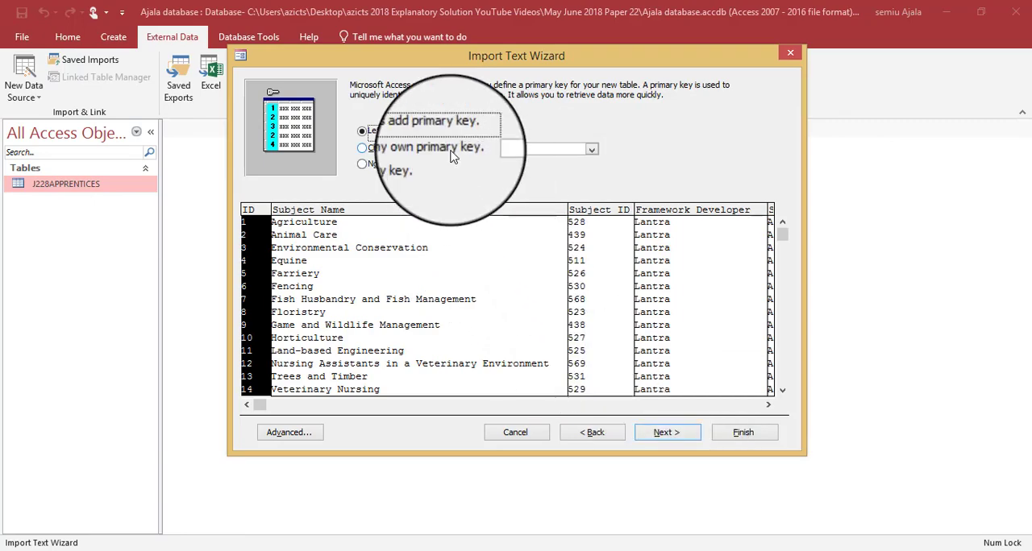
{"action": "left_click", "coordinate": [419, 149]}
{"action": "key", "text": "alt+Tab"}
{"action": "scroll", "coordinate": [274, 436], "scroll_direction": "down", "scroll_amount": 2}
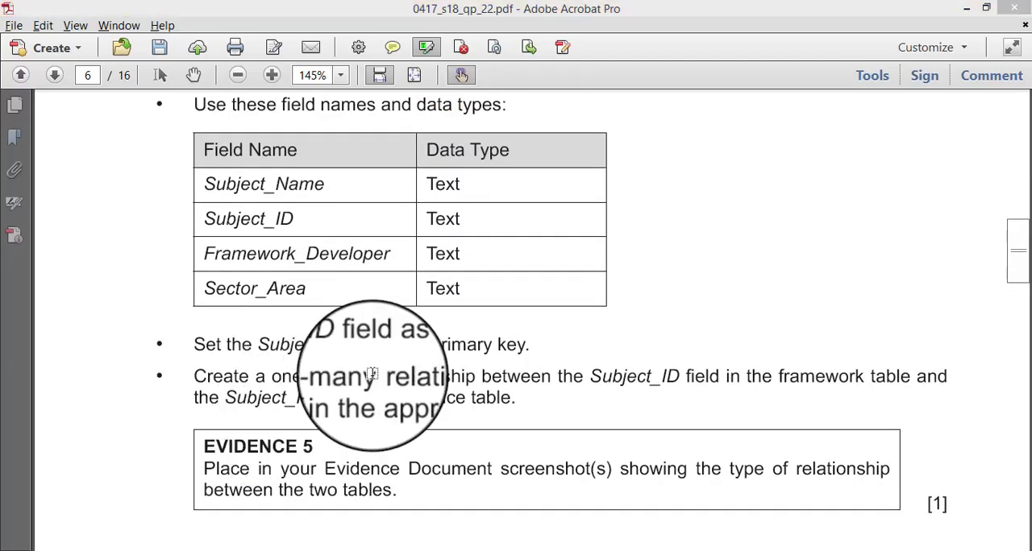
{"action": "key", "text": "alt+Tab"}
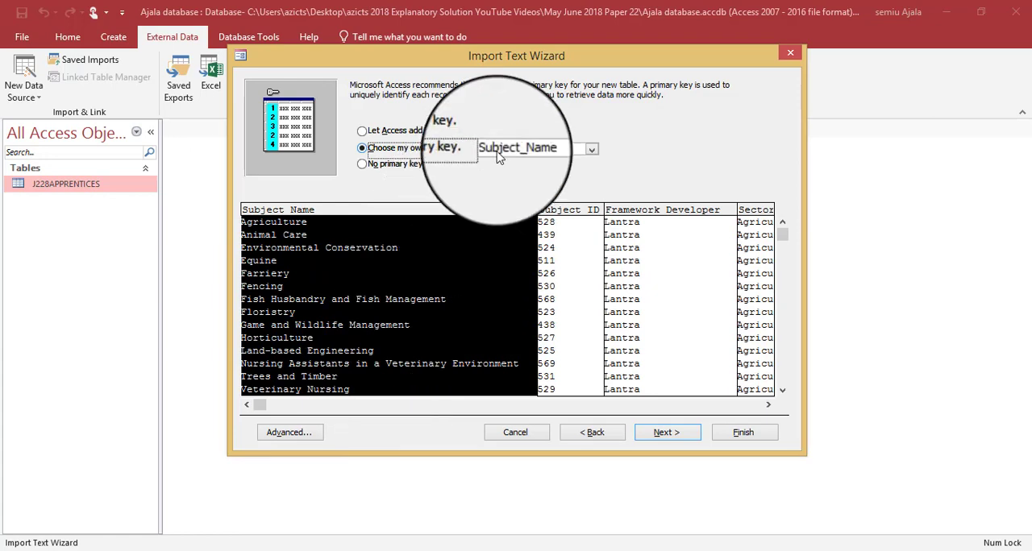
{"action": "left_click", "coordinate": [596, 153]}
{"action": "left_click", "coordinate": [550, 170]}
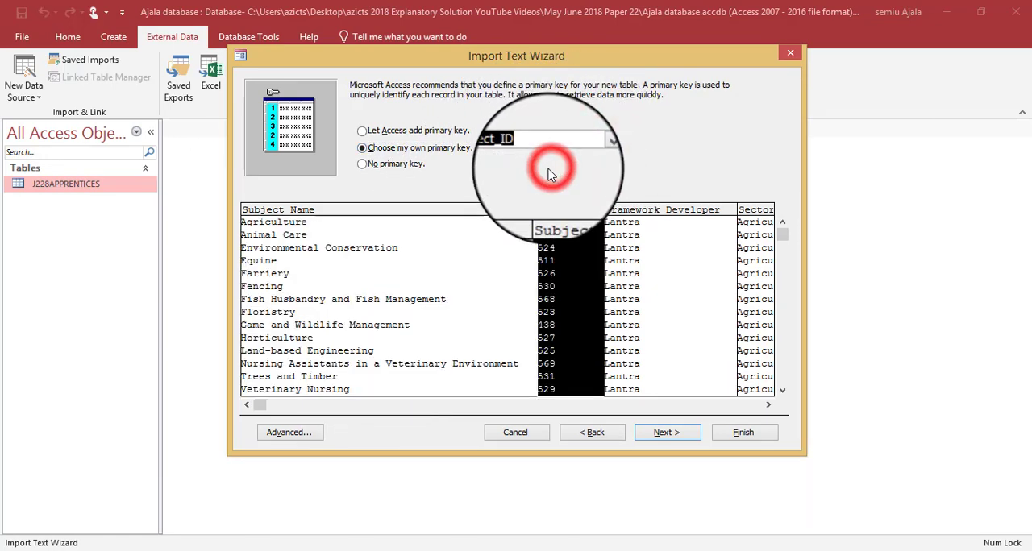
- Finish the import into the table J228FRAMEWORK without saving the import steps
{"action": "left_click", "coordinate": [663, 430]}
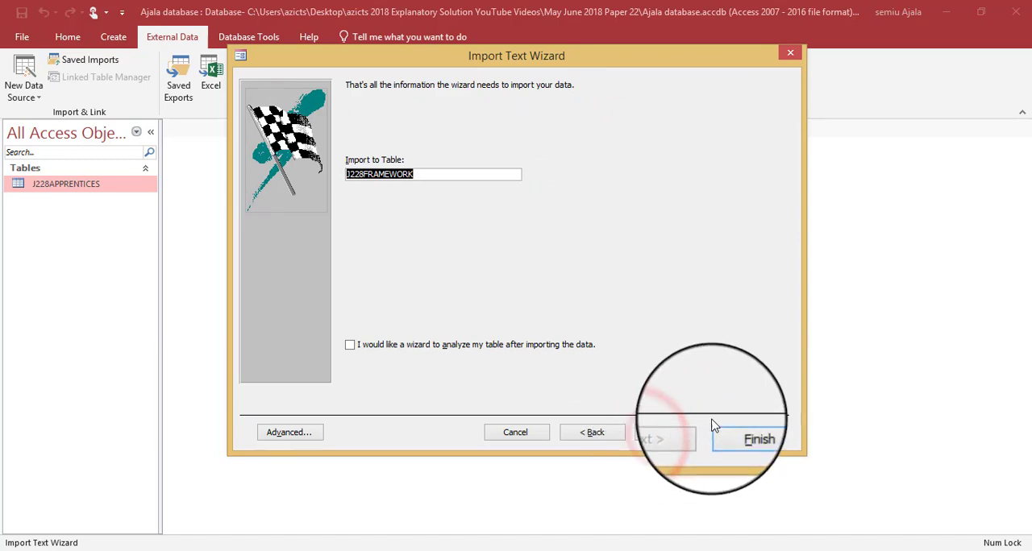
{"action": "left_click", "coordinate": [747, 433]}
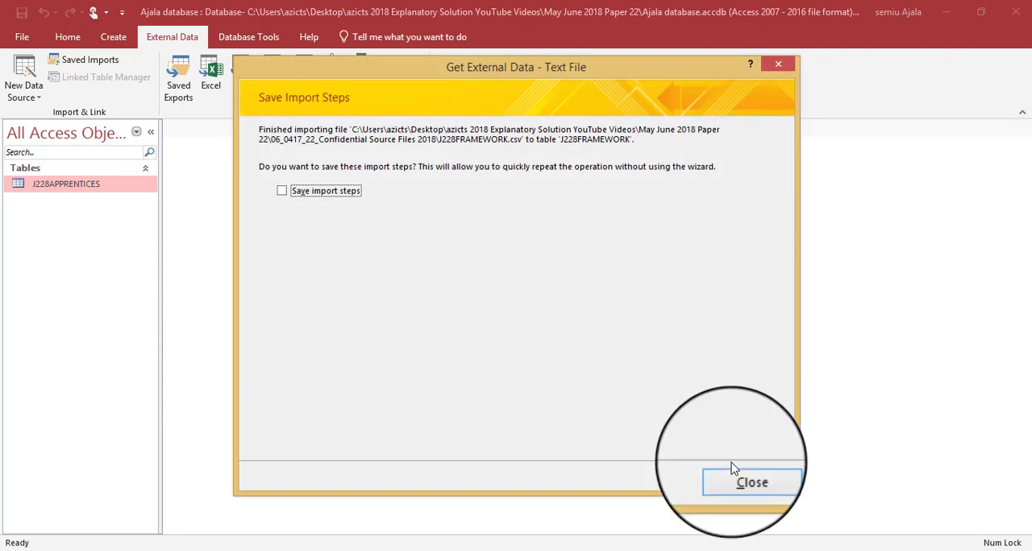
{"action": "left_click", "coordinate": [736, 477]}
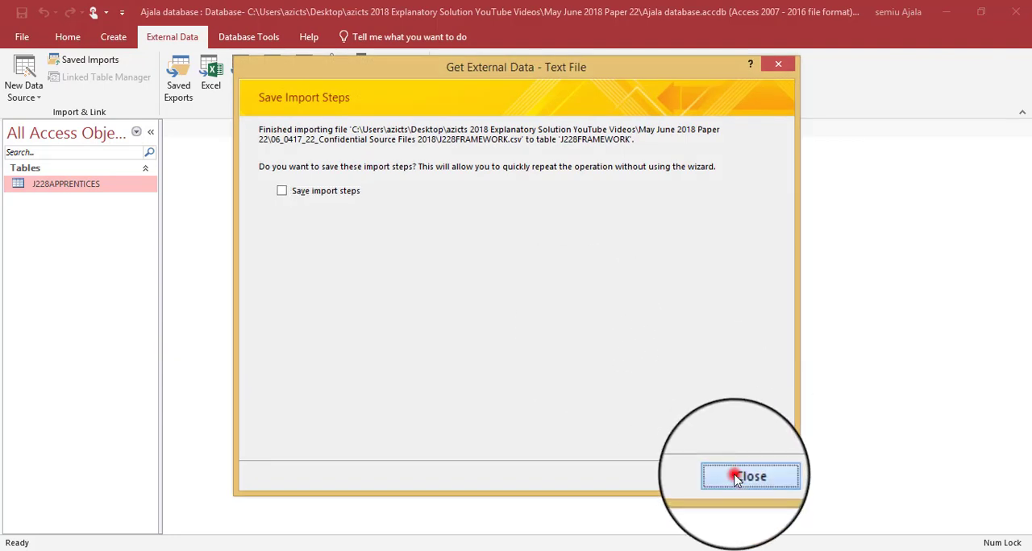
- Open the J228APPRENTICES and J228FRAMEWORK tables in Design View
{"action": "right_click", "coordinate": [89, 189]}
{"action": "left_click", "coordinate": [111, 213]}
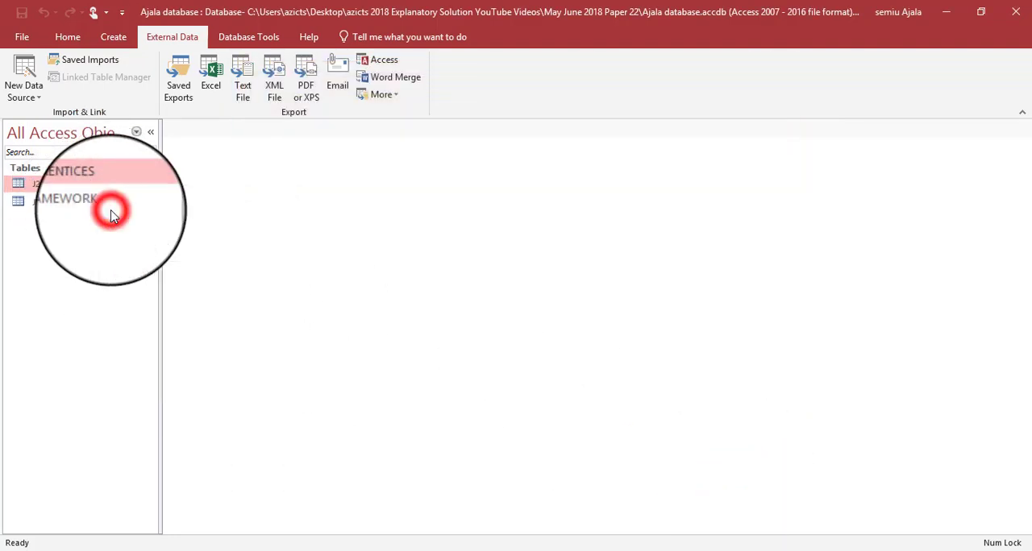
{"action": "left_click", "coordinate": [65, 208]}
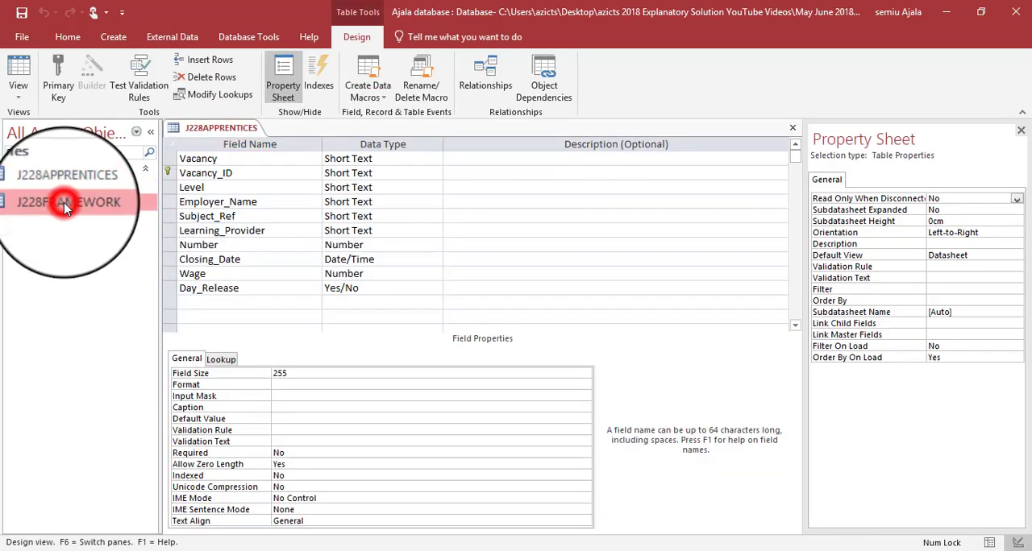
{"action": "right_click", "coordinate": [64, 208]}
{"action": "left_click", "coordinate": [92, 233]}
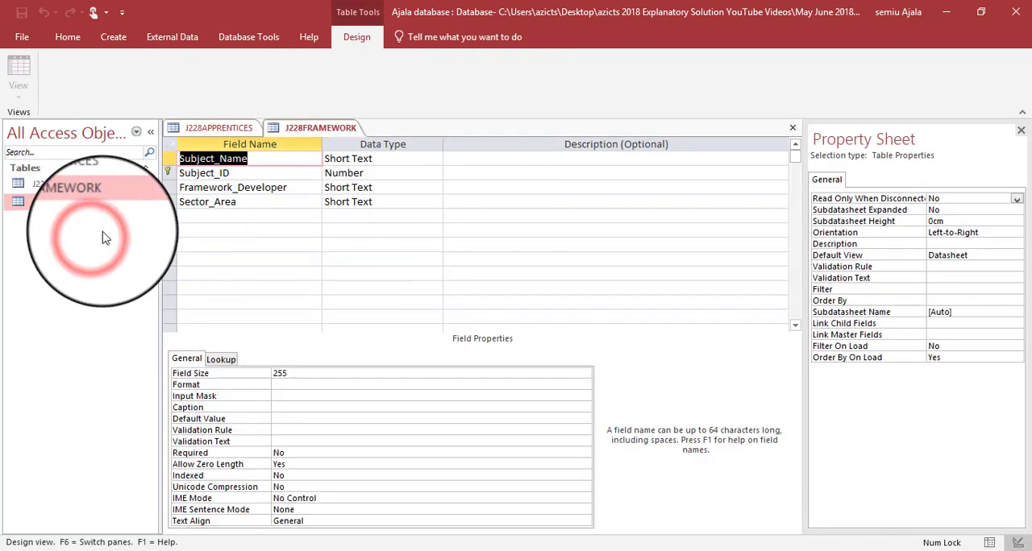
- Set the data type of J228FRAMEWORK's Subject_ID field to Short Text
{"action": "left_click", "coordinate": [380, 175]}
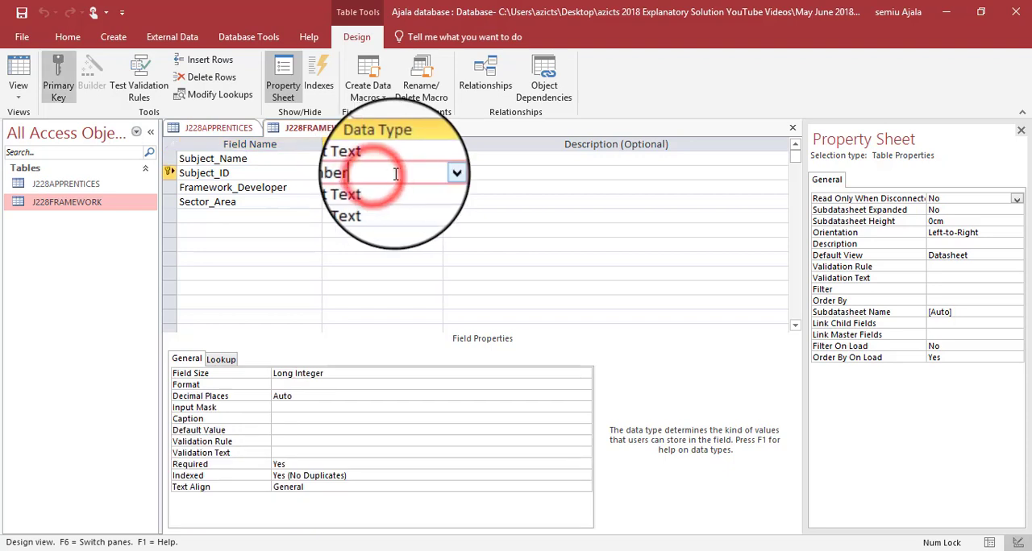
{"action": "left_click", "coordinate": [435, 174]}
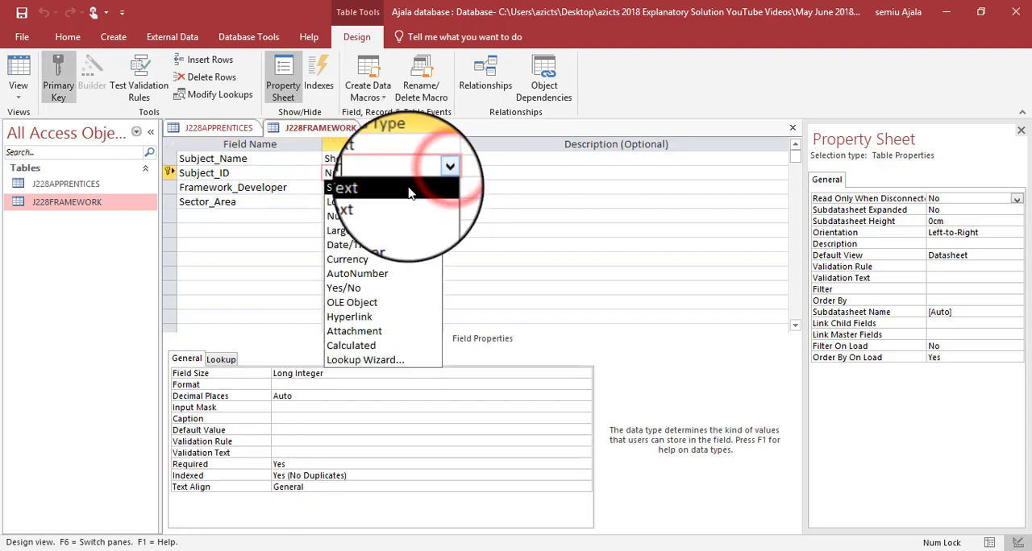
{"action": "left_click", "coordinate": [409, 191]}
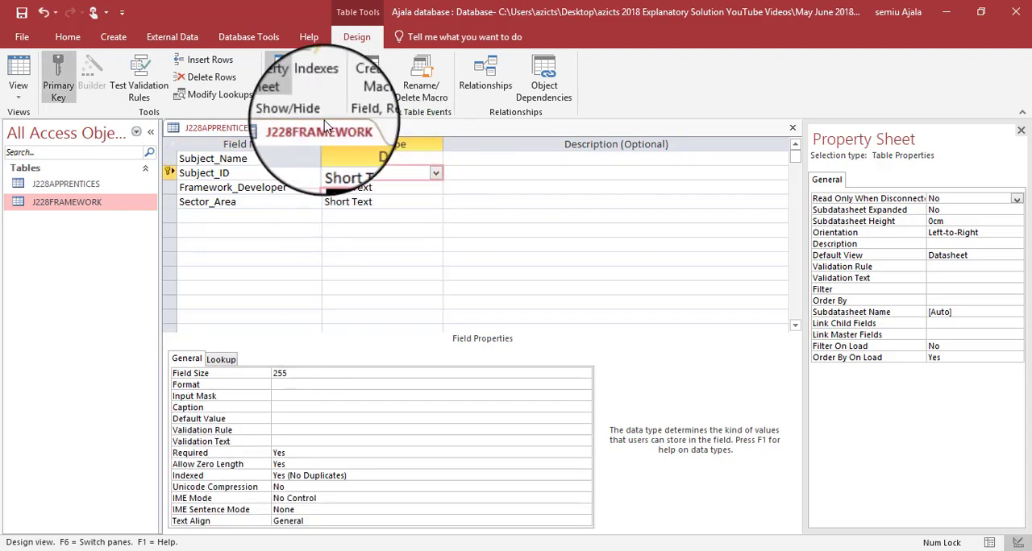
- Check the required field data types in the question paper, save the J228FRAMEWORK table design and close all open tables
{"action": "key", "text": "alt+Tab"}
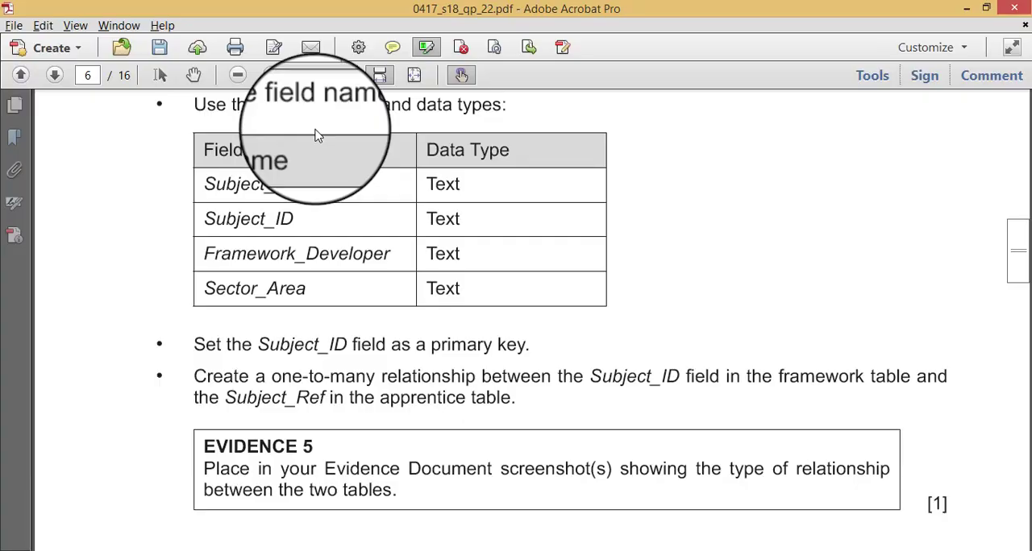
{"action": "key", "text": "alt+Tab"}
{"action": "right_click", "coordinate": [323, 127]}
{"action": "left_click", "coordinate": [345, 144]}
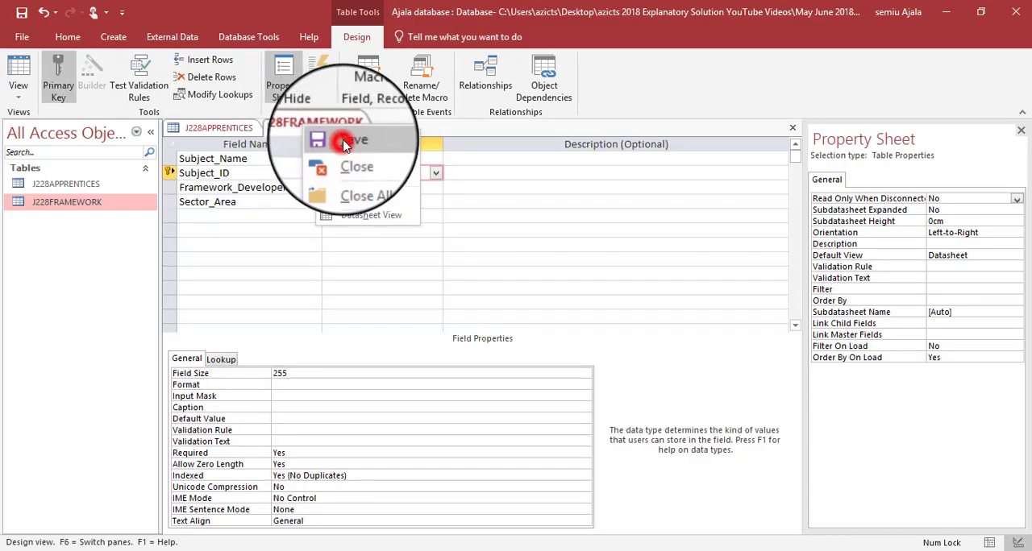
{"action": "right_click", "coordinate": [323, 127]}
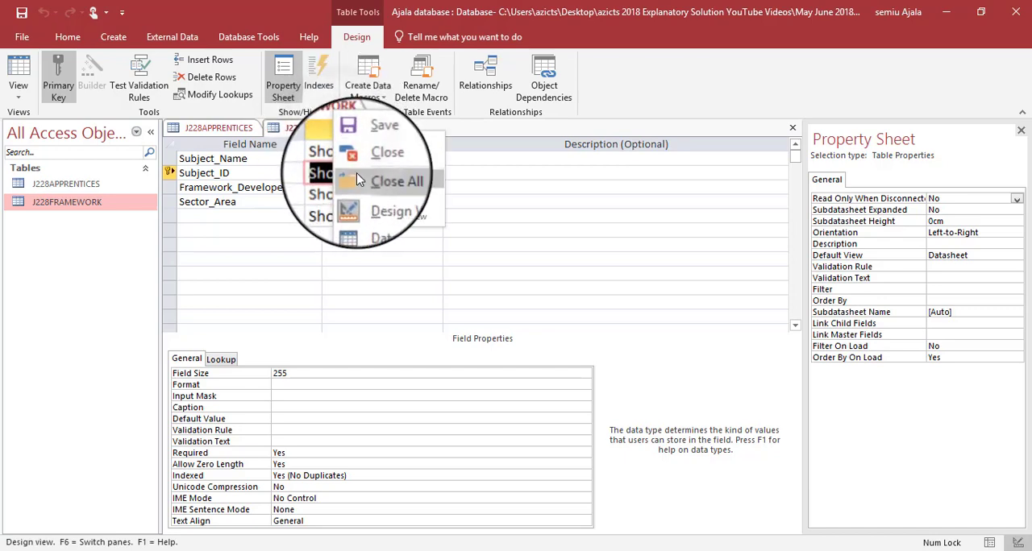
{"action": "left_click", "coordinate": [358, 181]}
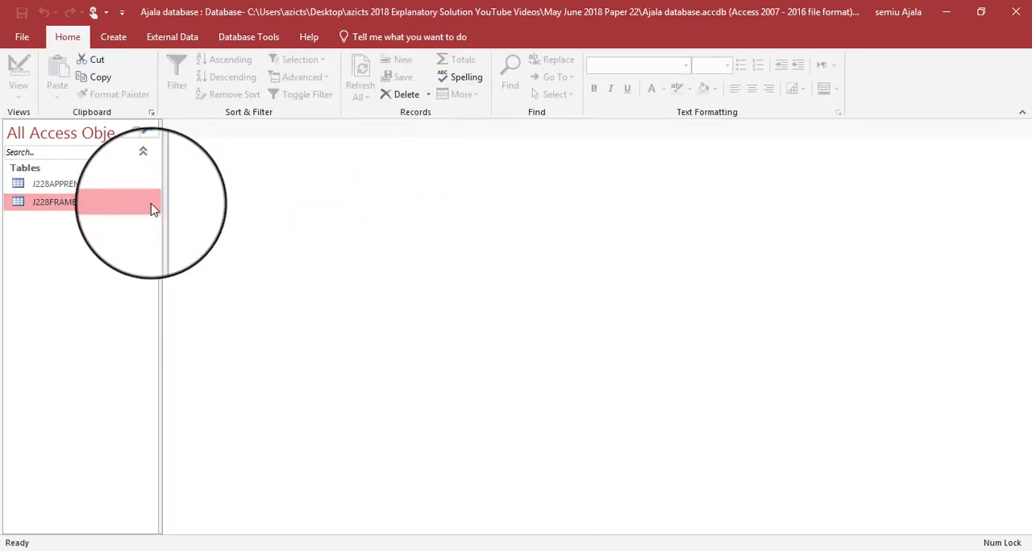
- Check the relationship requirement in the question paper, open the Relationships window and add the J228APPRENTICES and J228FRAMEWORK tables
{"action": "key", "text": "alt+Tab"}
{"action": "scroll", "coordinate": [150, 200], "scroll_direction": "down", "scroll_amount": 3}
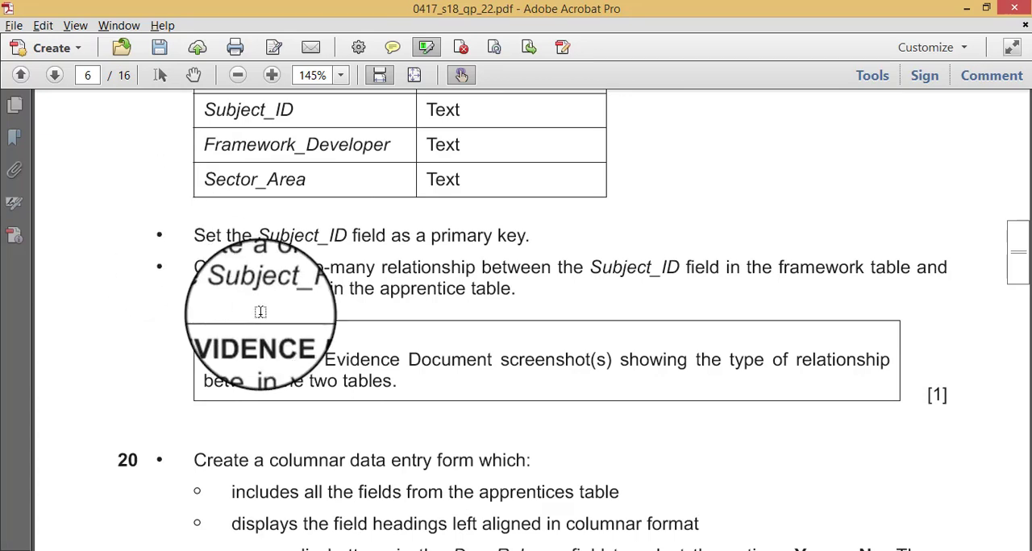
{"action": "key", "text": "alt+Tab"}
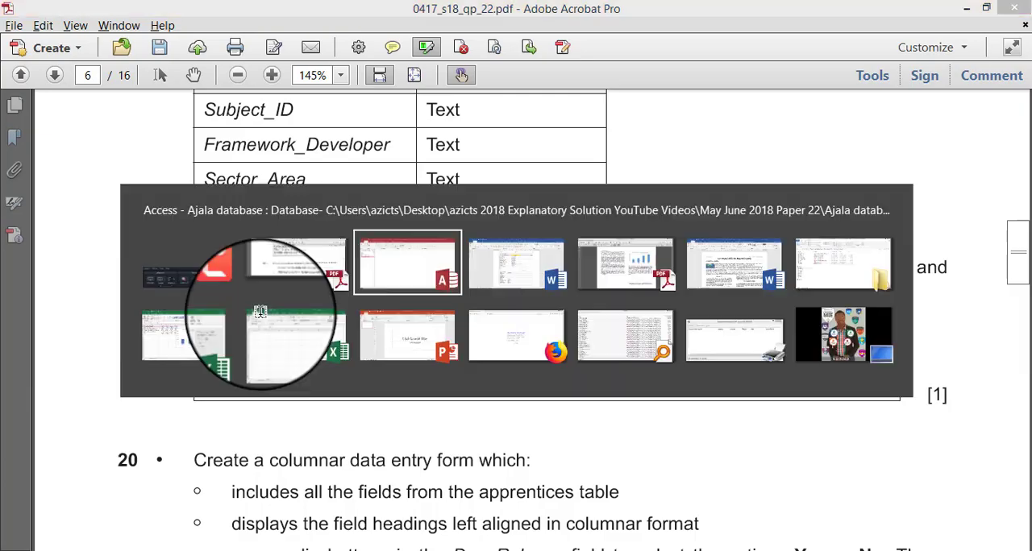
{"action": "left_click", "coordinate": [258, 29]}
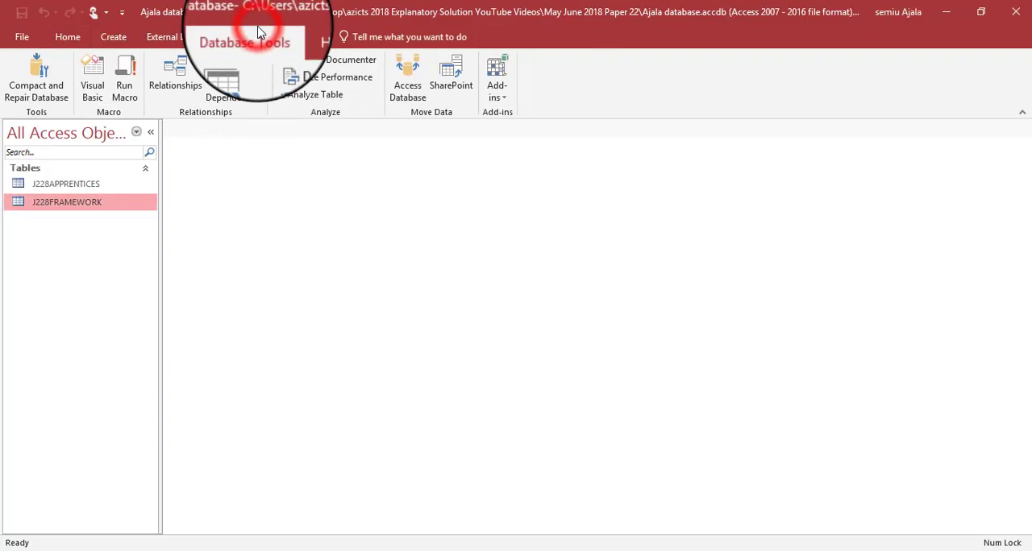
{"action": "left_click", "coordinate": [201, 88]}
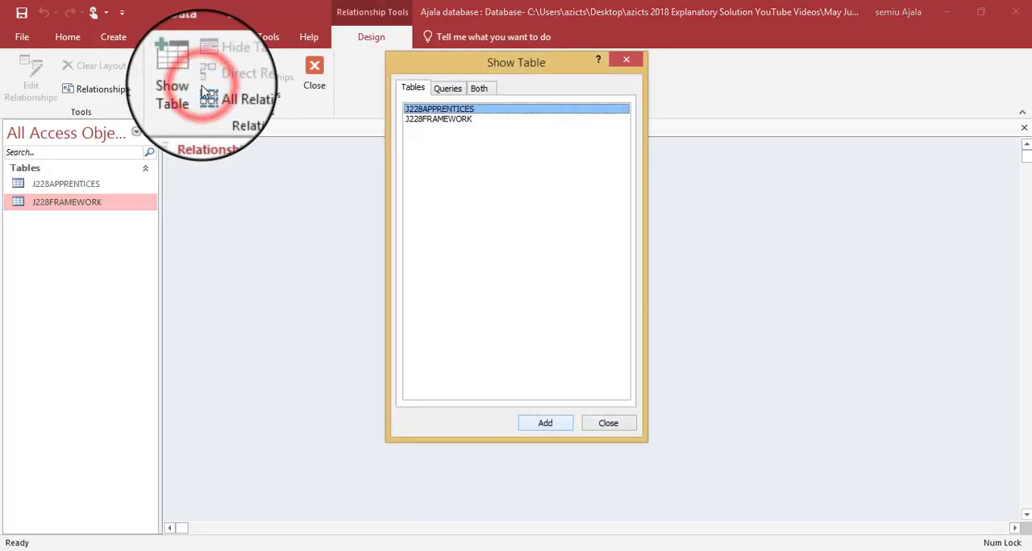
{"action": "left_click", "coordinate": [545, 423]}
{"action": "left_click", "coordinate": [438, 119]}
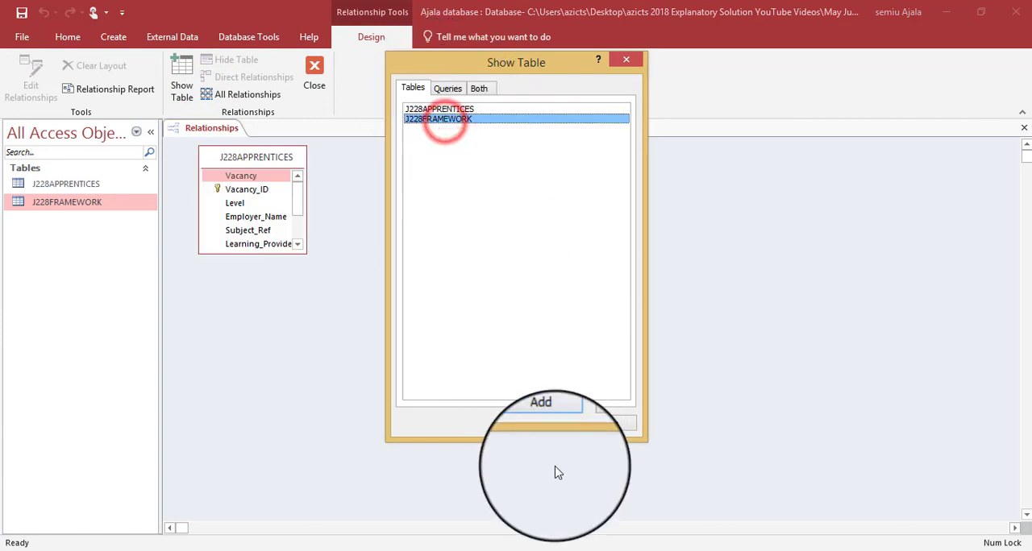
{"action": "left_click", "coordinate": [545, 423]}
{"action": "left_click", "coordinate": [600, 425]}
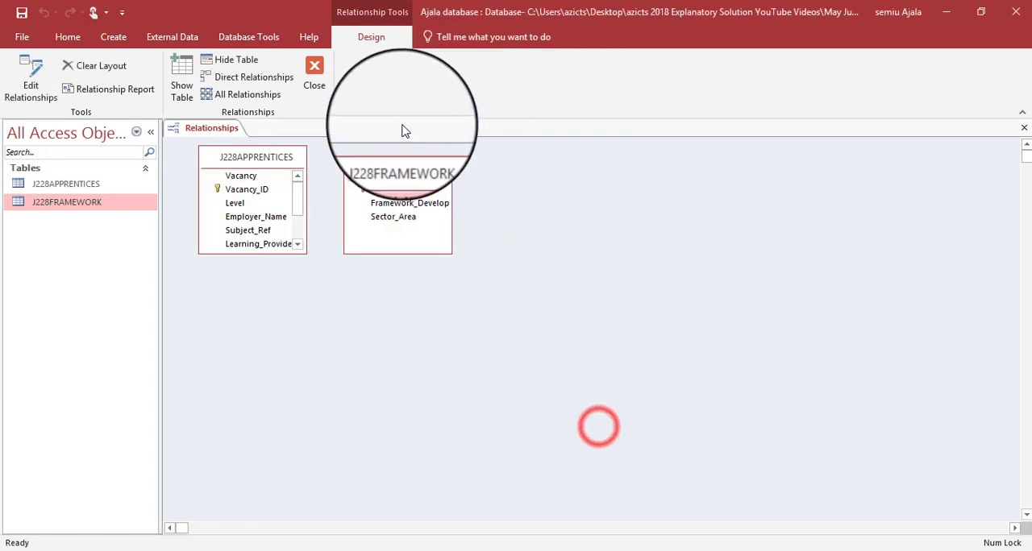
- Space the two tables well apart in the relationship layout and lengthen the J228APPRENTICES box to show all its fields
{"action": "left_click_drag", "start_coordinate": [410, 157], "coordinate": [824, 265]}
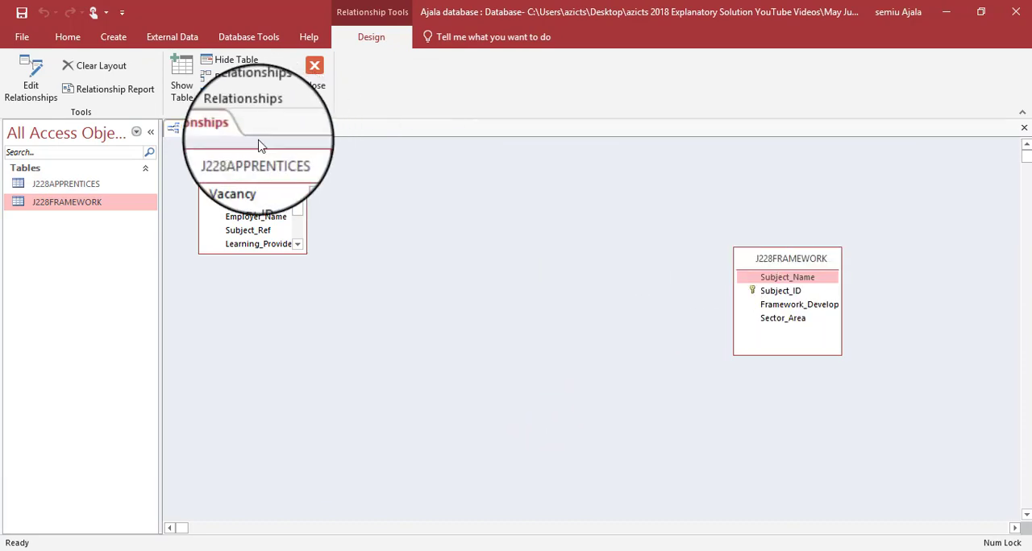
{"action": "left_click_drag", "start_coordinate": [248, 155], "coordinate": [266, 265]}
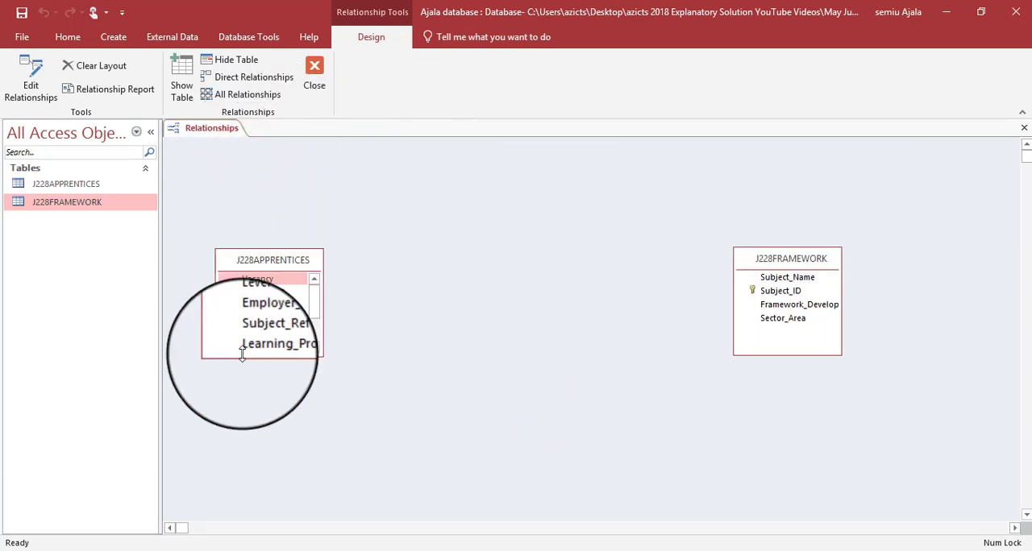
{"action": "left_click_drag", "start_coordinate": [237, 358], "coordinate": [237, 418]}
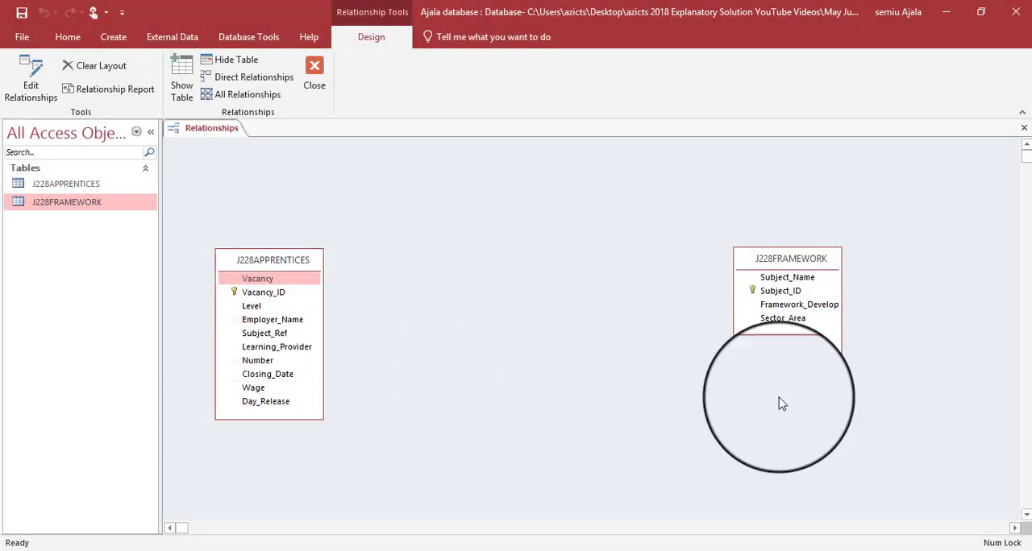
{"action": "left_click_drag", "start_coordinate": [764, 266], "coordinate": [729, 283]}
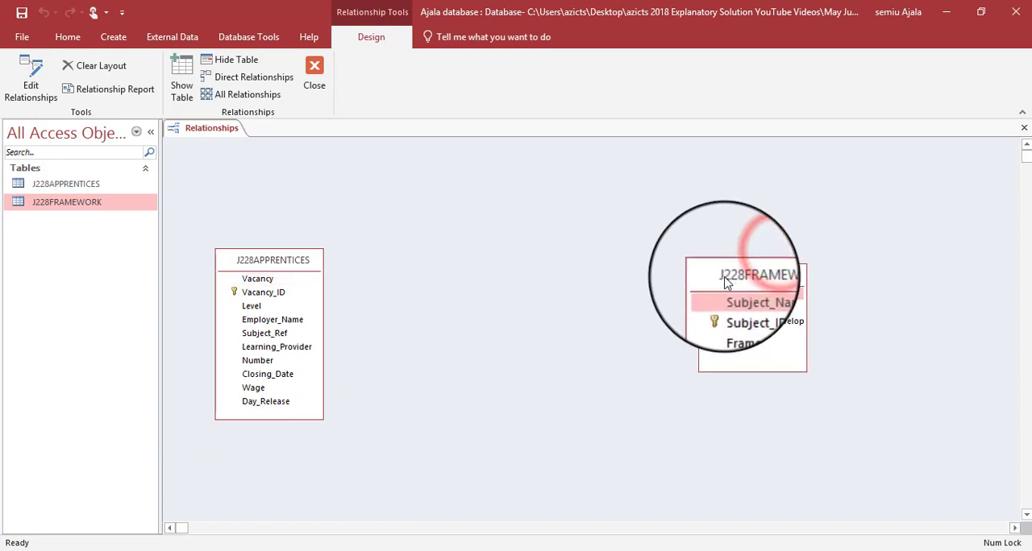
- Create a one-to-many relationship from Subject_ID in J228FRAMEWORK to Subject_Ref in J228APPRENTICES, following the question paper
{"action": "key", "text": "alt+Tab"}
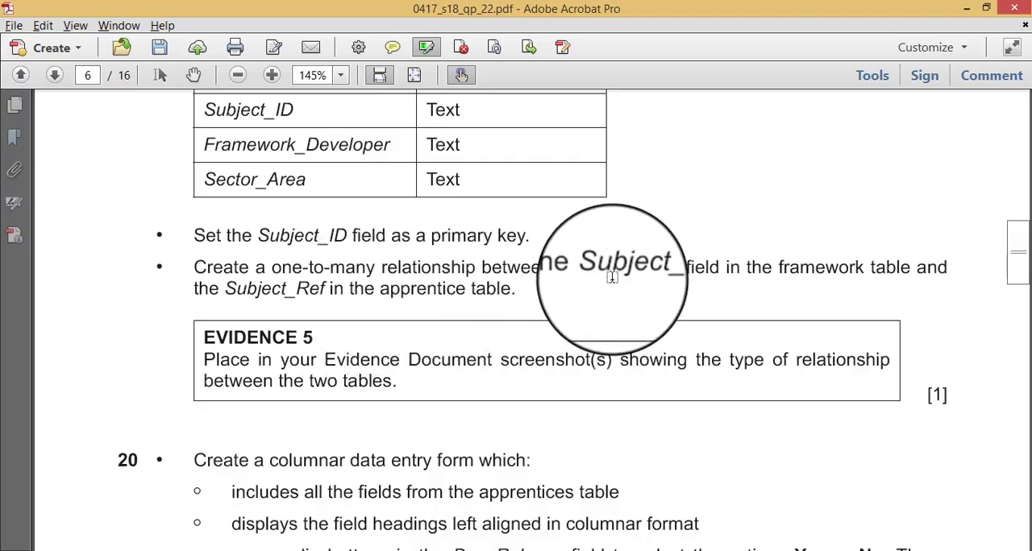
{"action": "key", "text": "alt+Tab"}
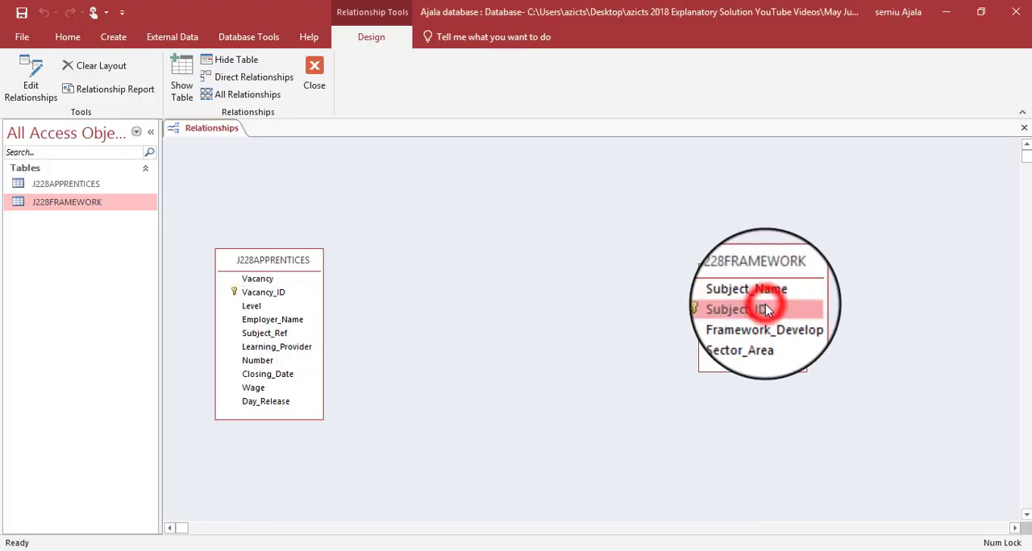
{"action": "key", "text": "alt+Tab"}
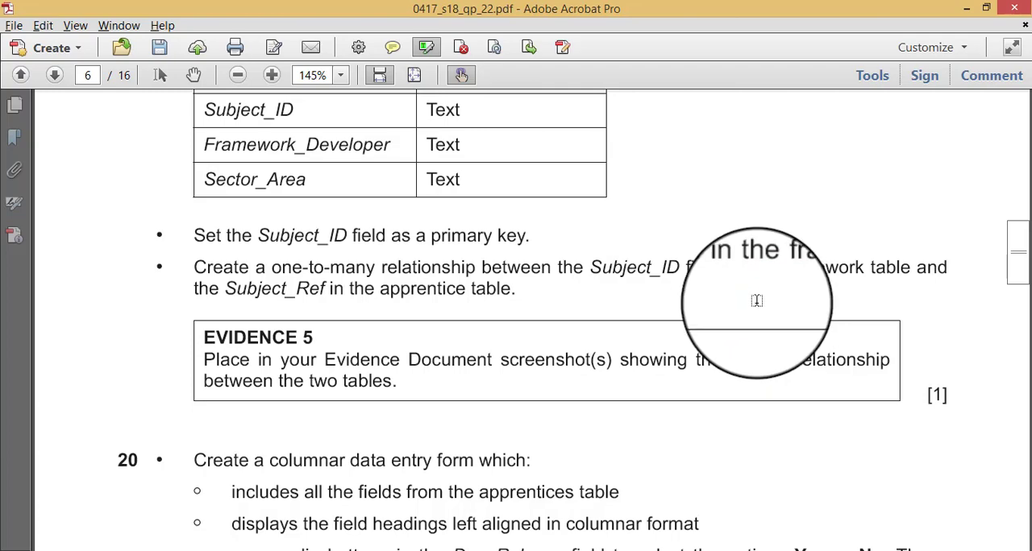
{"action": "key", "text": "alt+Tab"}
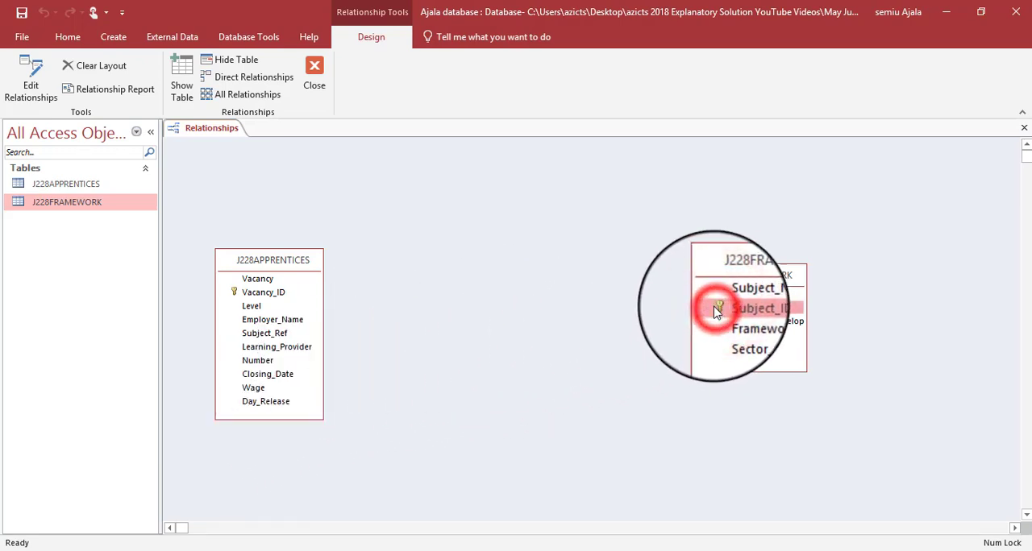
{"action": "left_click_drag", "start_coordinate": [720, 308], "coordinate": [282, 339]}
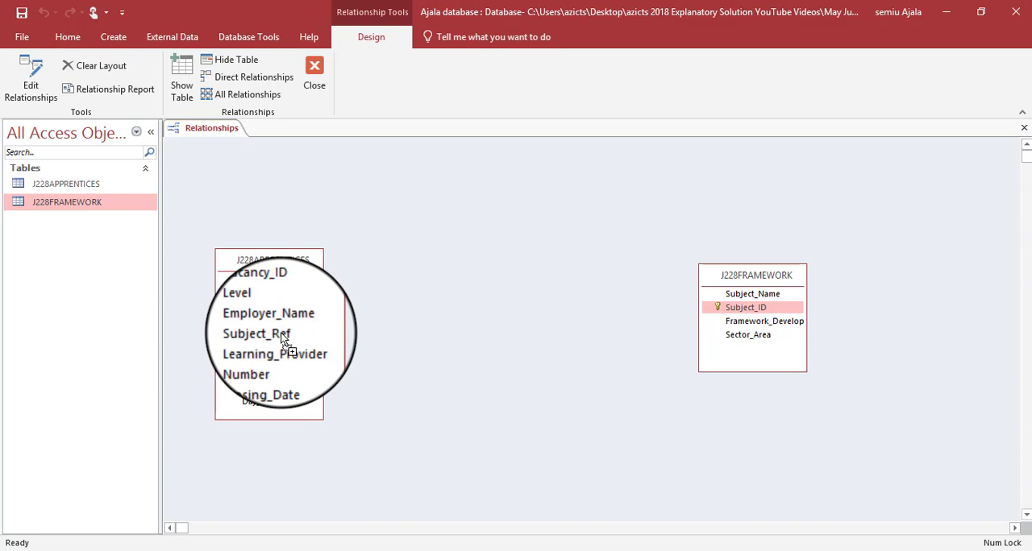
{"action": "left_click_drag", "start_coordinate": [282, 338], "coordinate": [283, 340]}
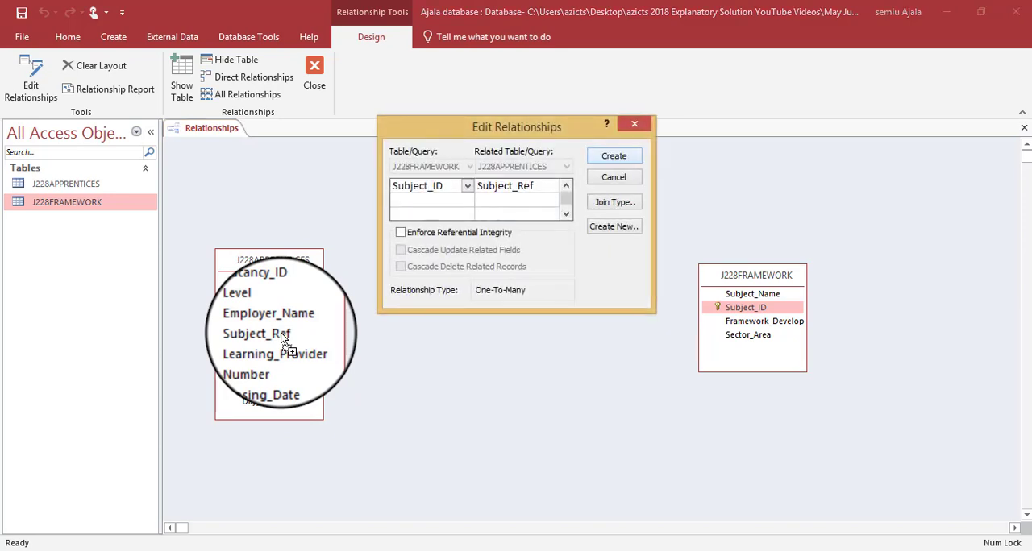
{"action": "left_click", "coordinate": [615, 158]}
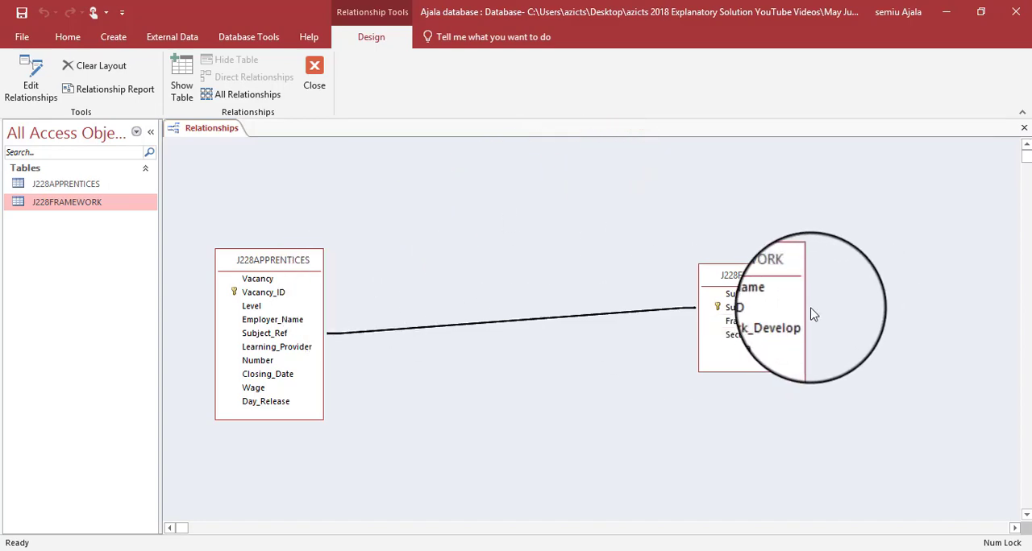
- Check Evidence 5's requirement, reopen the relationship for editing and copy a screenshot of its settings with both linked tables
{"action": "key", "text": "alt+Tab"}
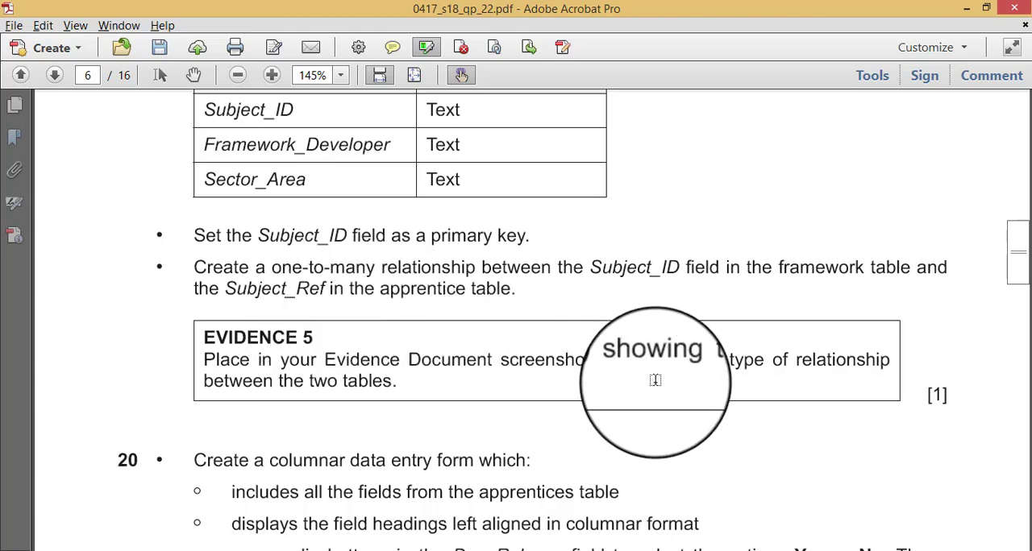
{"action": "key", "text": "alt+Tab"}
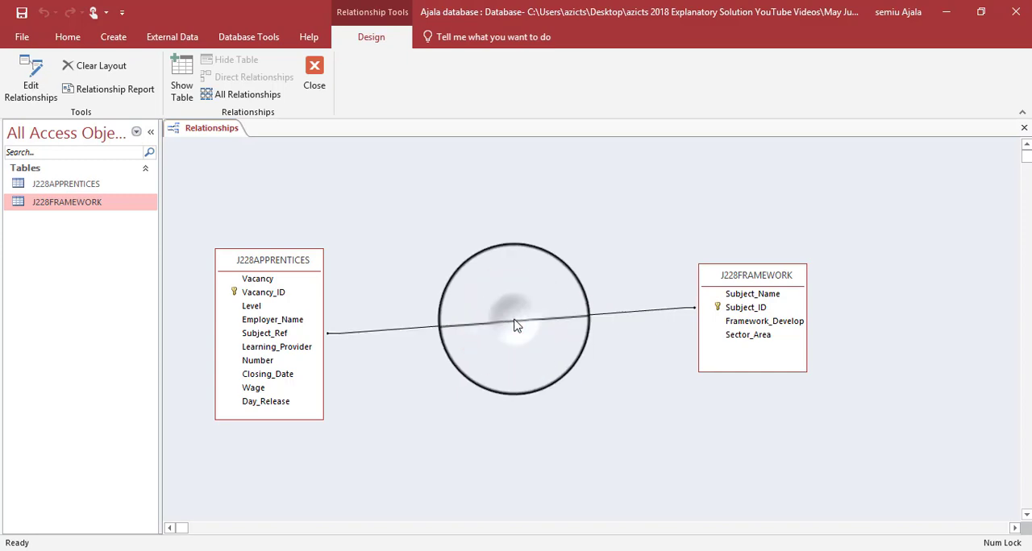
{"action": "right_click", "coordinate": [517, 325]}
{"action": "left_click", "coordinate": [543, 333]}
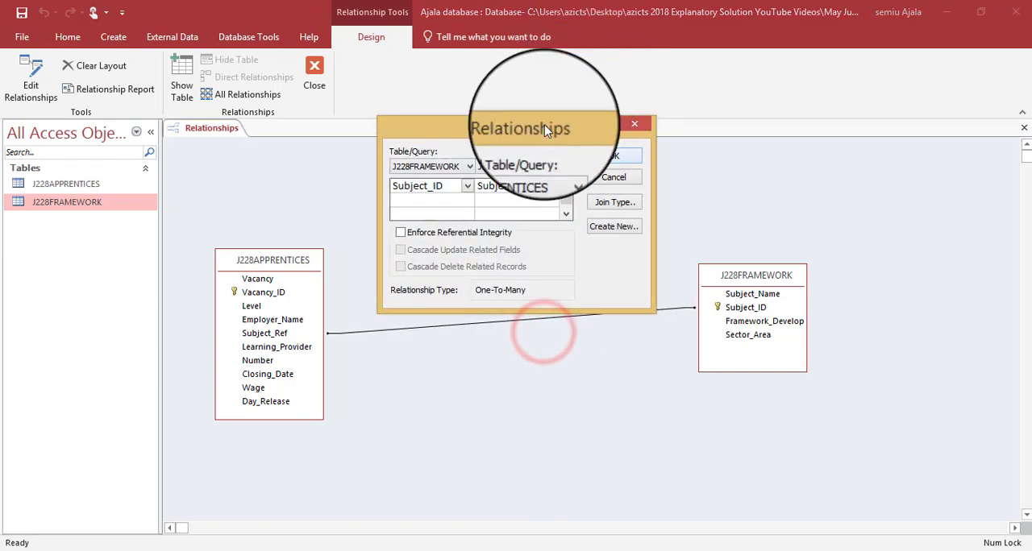
{"action": "left_click_drag", "start_coordinate": [545, 132], "coordinate": [545, 113]}
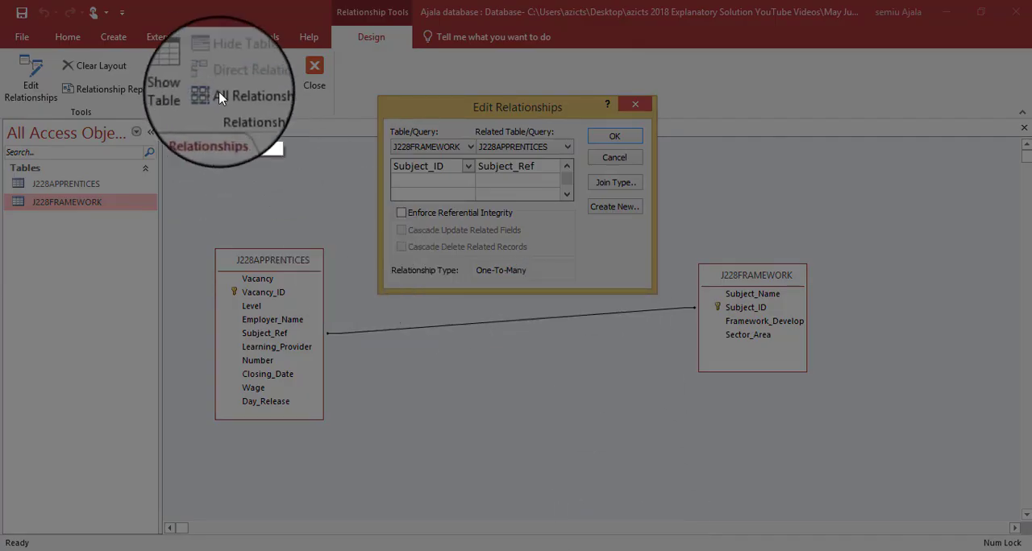
{"action": "left_click_drag", "start_coordinate": [192, 64], "coordinate": [824, 433]}
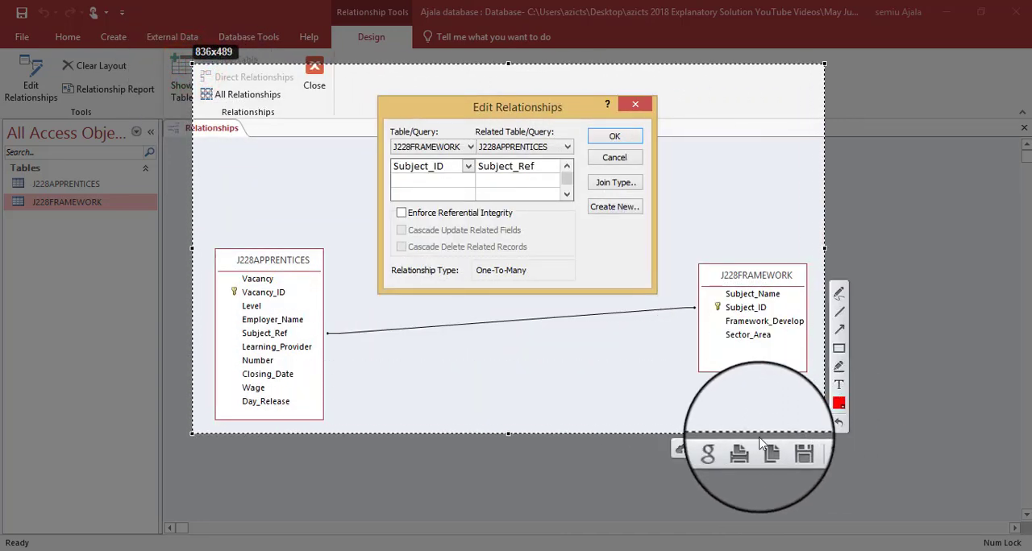
{"action": "left_click", "coordinate": [776, 443]}
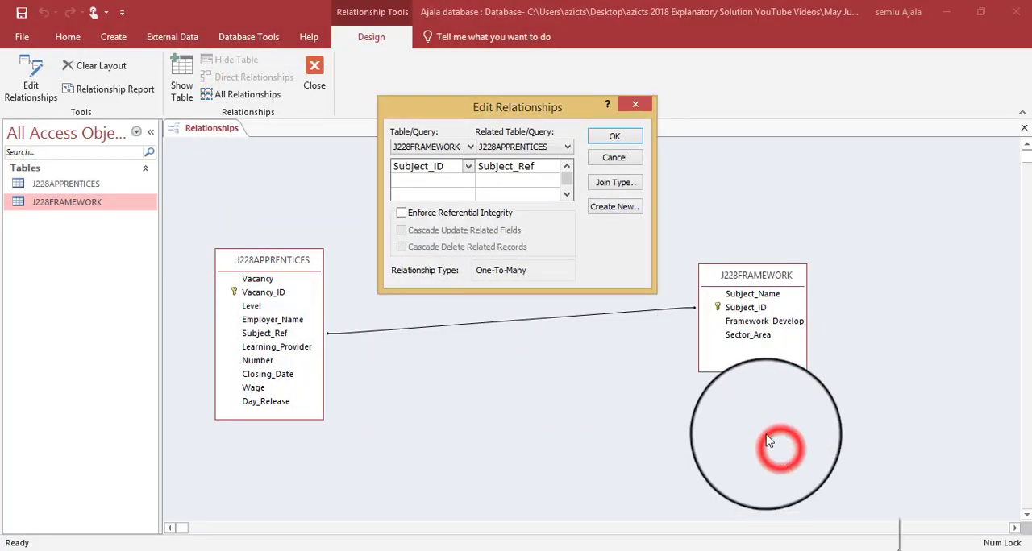
- Accept the relationship settings and close the Relationships window, saving its layout
{"action": "left_click", "coordinate": [613, 137]}
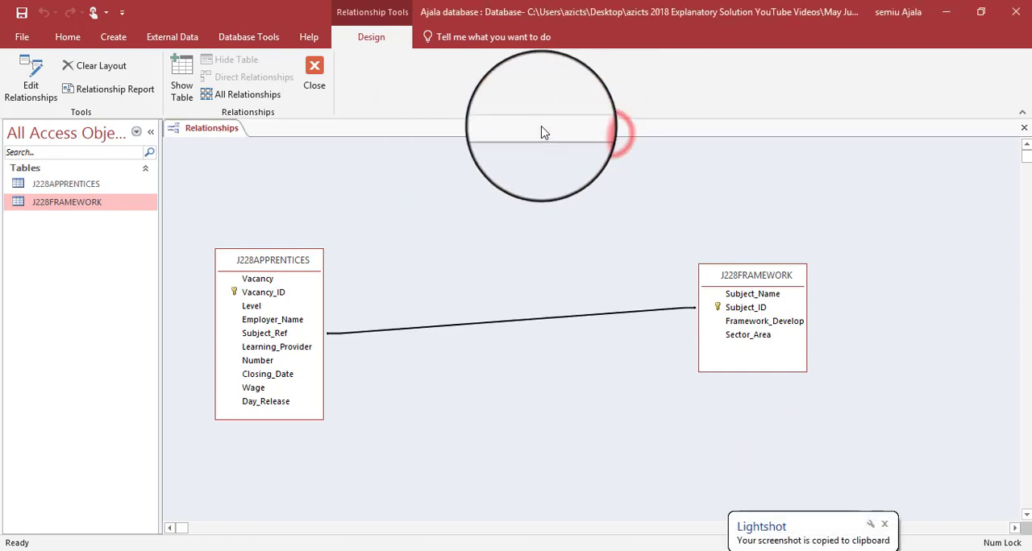
{"action": "left_click", "coordinate": [310, 70]}
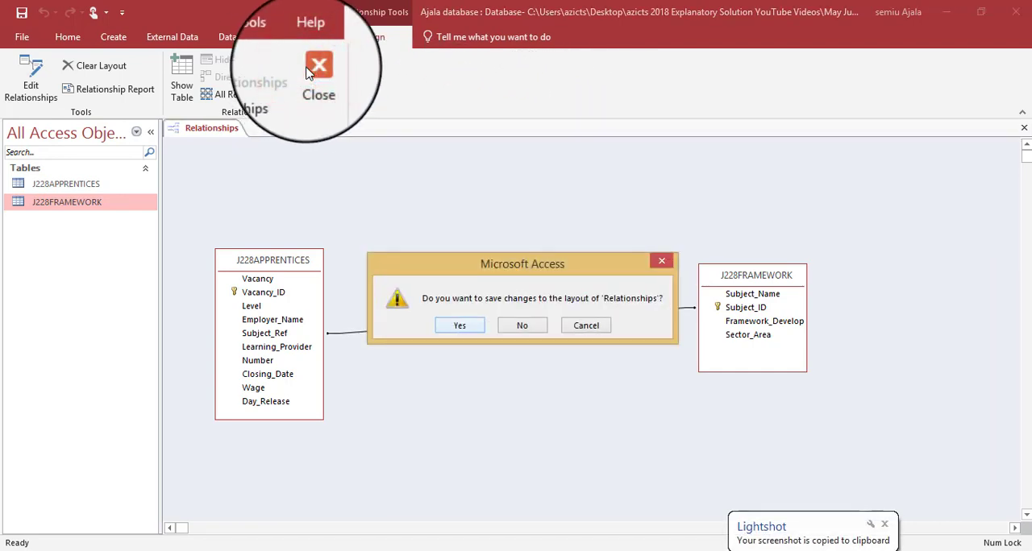
{"action": "left_click", "coordinate": [460, 325]}
- Switch to J228EVIDENCE0777.docx in Word and paste the relationship screenshot under the Step 19 – EVIDENCE 5 heading
{"action": "key", "text": "alt+Tab"}
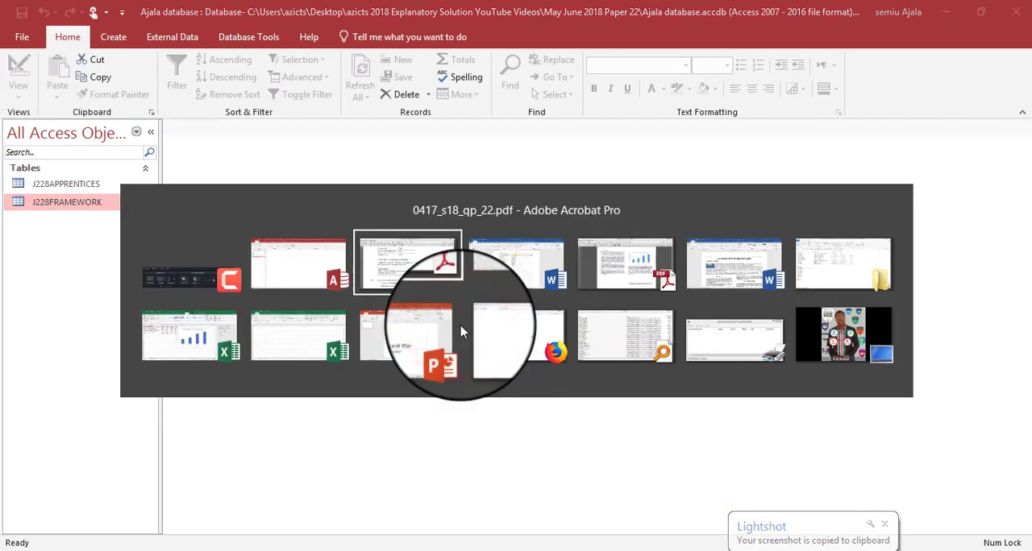
{"action": "key", "text": "alt+Tab"}
{"action": "scroll", "coordinate": [460, 330], "scroll_direction": "down", "scroll_amount": 6}
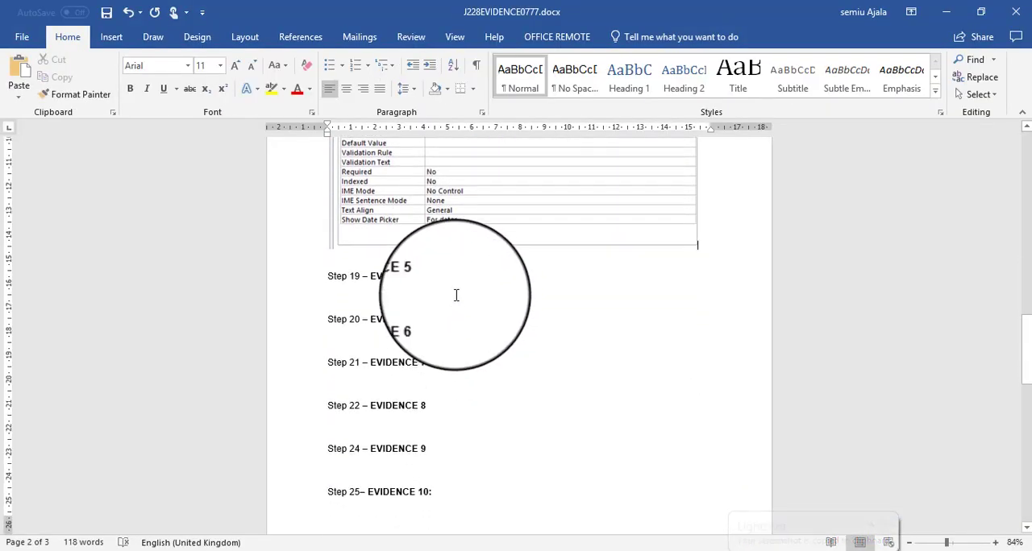
{"action": "key", "text": "ctrl+v"}
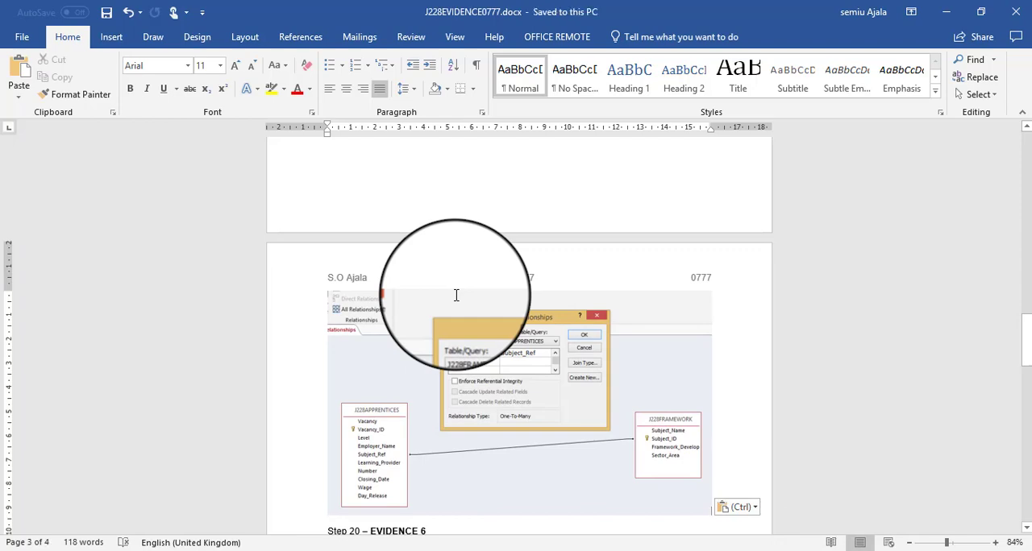
- Read question 20's data entry form requirements in the question paper and return to the Access database
{"action": "key", "text": "alt+Tab"}
{"action": "scroll", "coordinate": [570, 205], "scroll_direction": "down", "scroll_amount": 3}
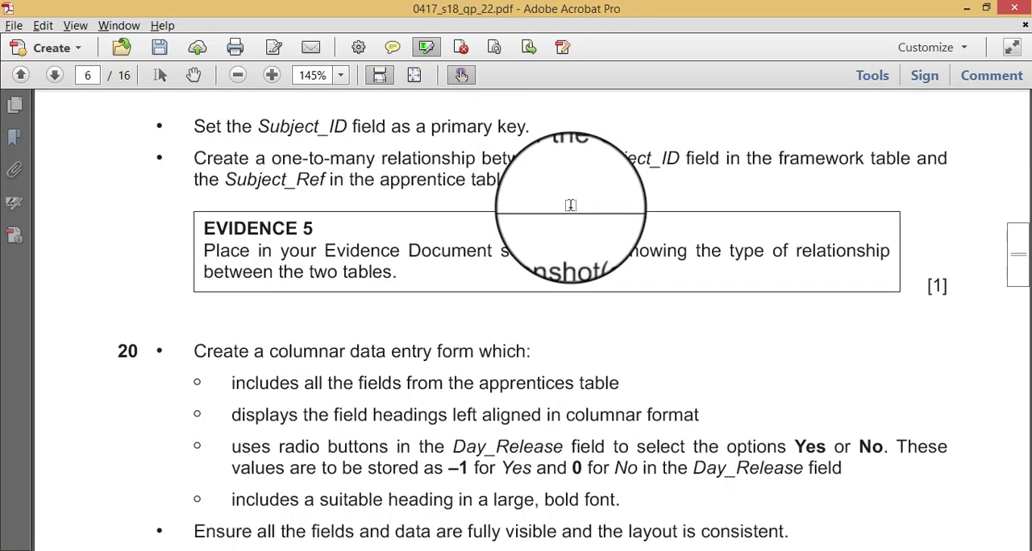
{"action": "scroll", "coordinate": [570, 205], "scroll_direction": "down", "scroll_amount": 3}
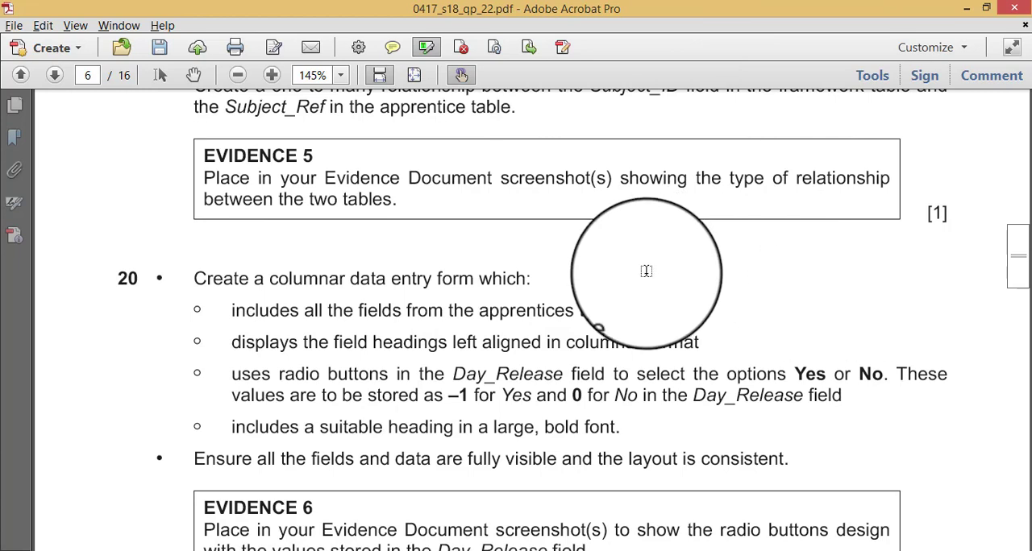
{"action": "key", "text": "alt+Tab"}
- Check question 20 and Evidence 6 in the question paper, then start a Form Wizard form with all fields from J228APPRENTICES
{"action": "key", "text": "alt+Tab"}
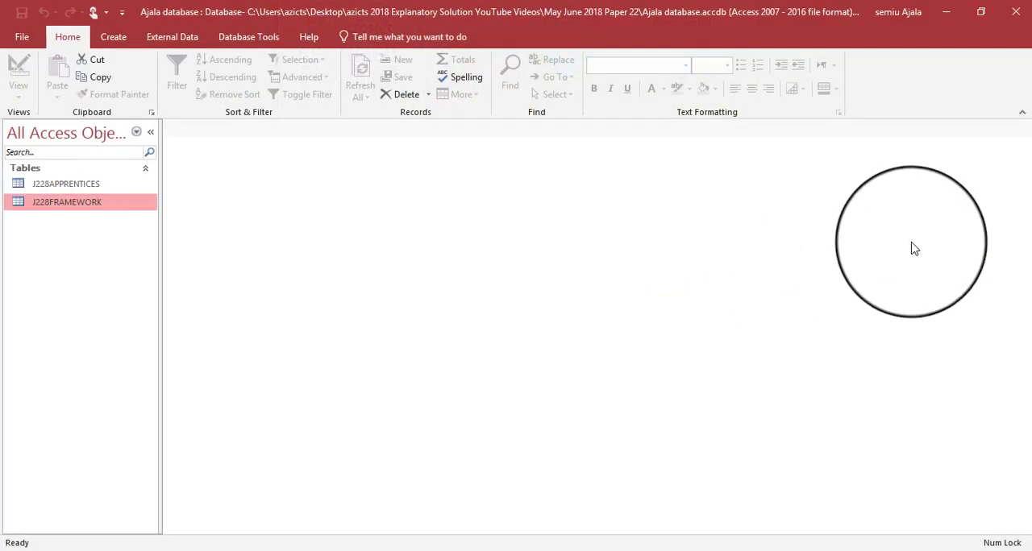
{"action": "key", "text": "alt+Tab"}
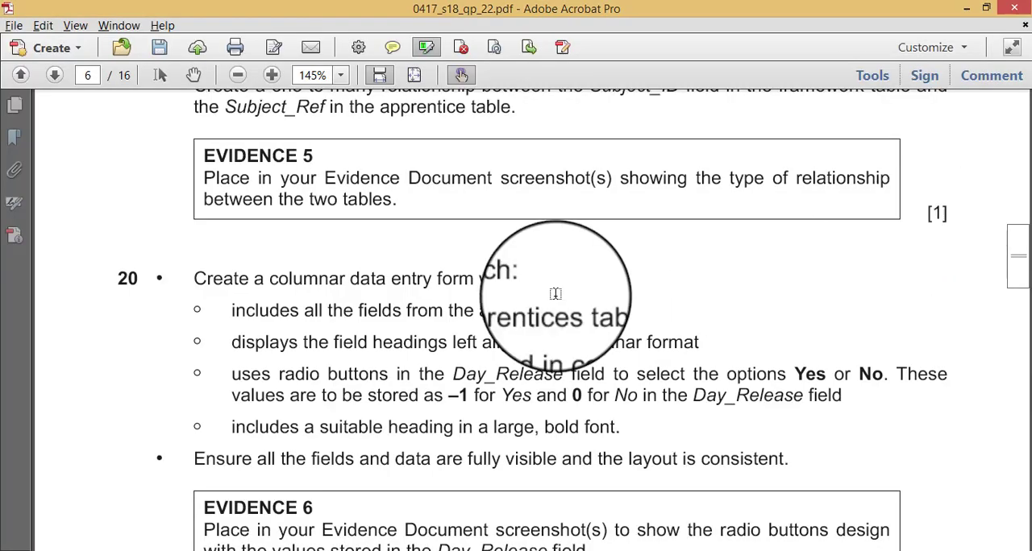
{"action": "scroll", "coordinate": [500, 303], "scroll_direction": "down", "scroll_amount": 2}
{"action": "scroll", "coordinate": [500, 303], "scroll_direction": "down", "scroll_amount": 1}
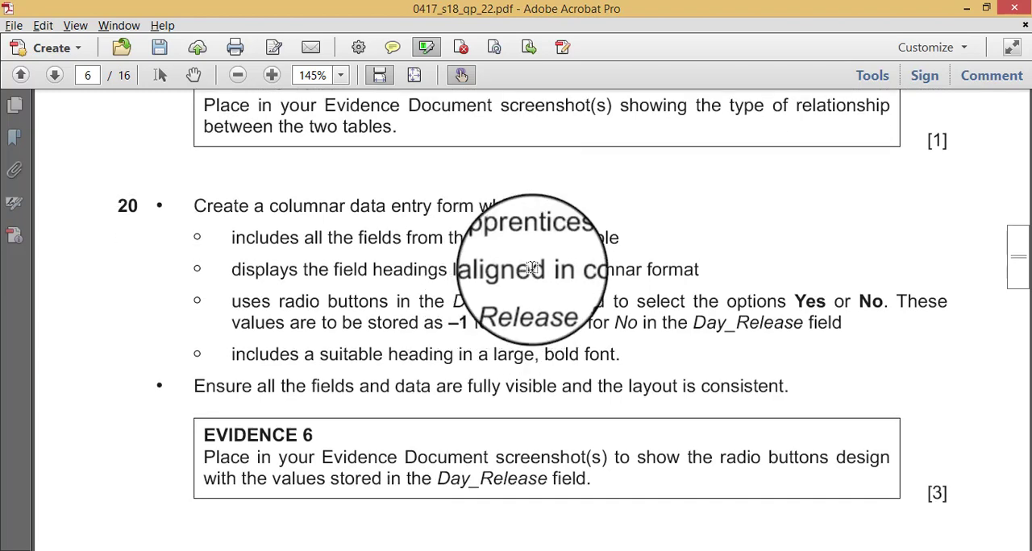
{"action": "key", "text": "alt+Tab"}
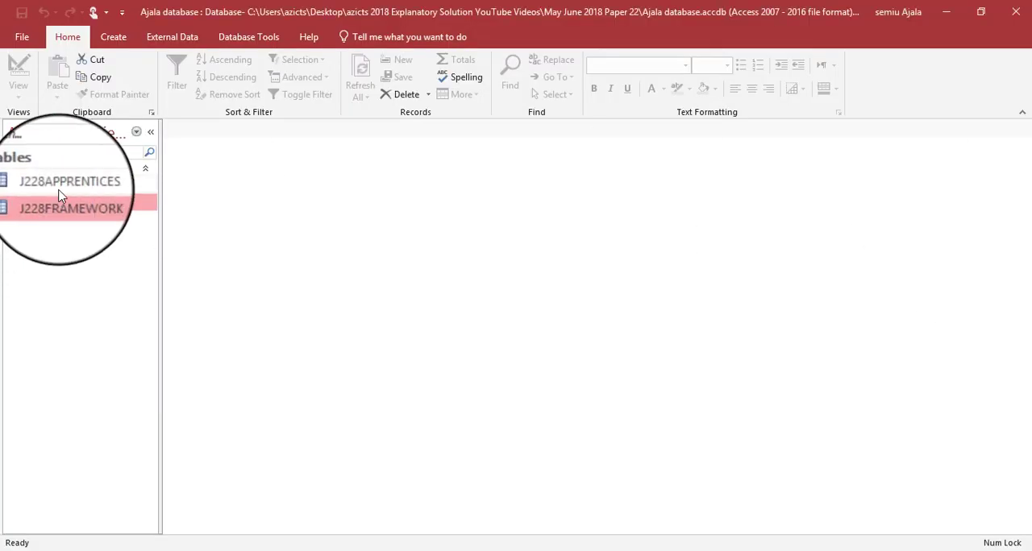
{"action": "left_click", "coordinate": [58, 184]}
{"action": "left_click", "coordinate": [129, 42]}
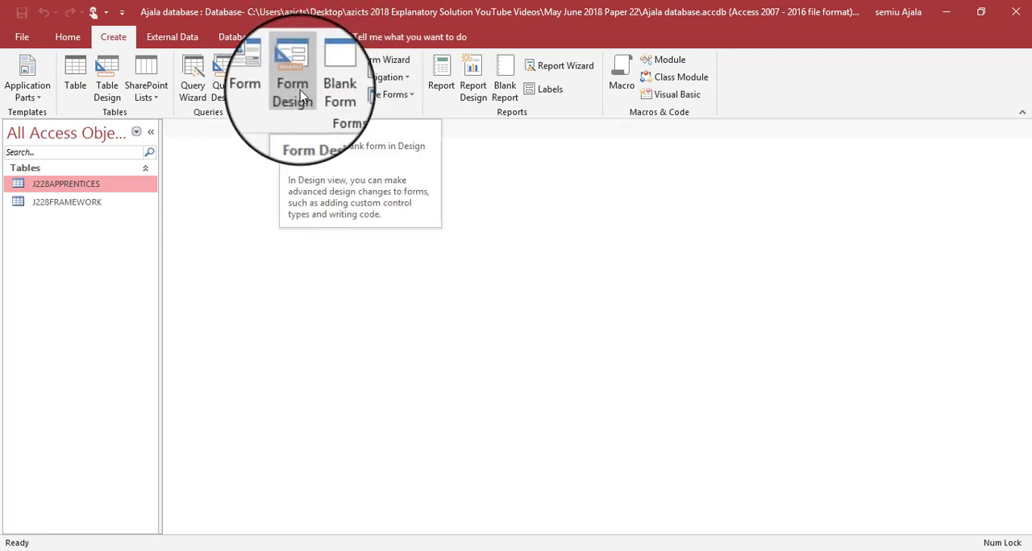
{"action": "left_click", "coordinate": [390, 65]}
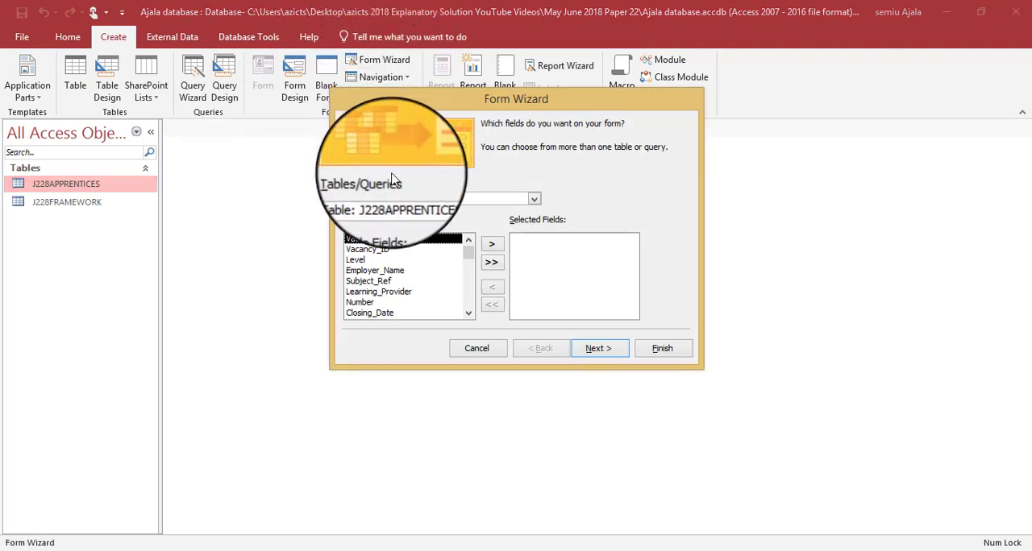
{"action": "left_click", "coordinate": [502, 271]}
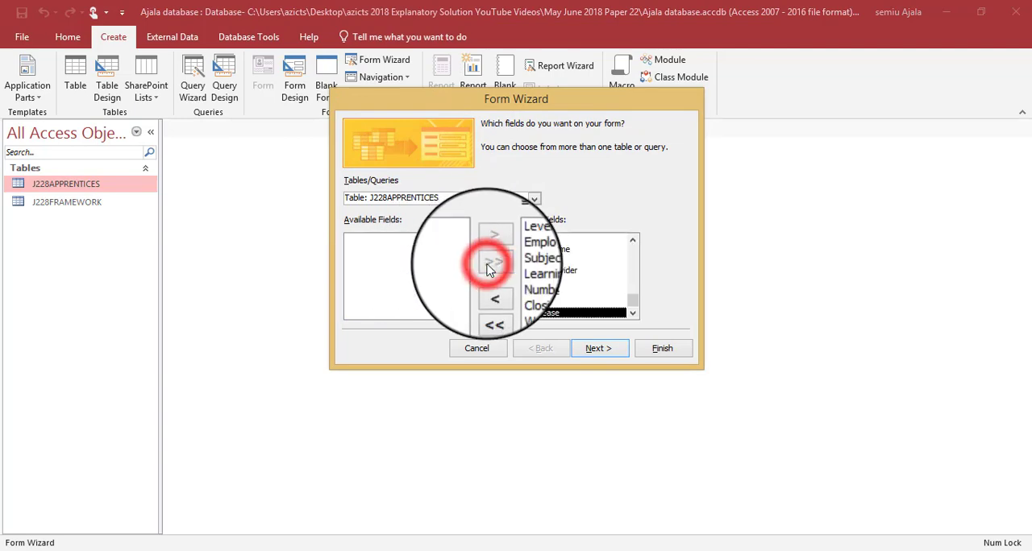
- Check the layout requirement in question 20 and accept the Columnar layout for the apprentices form
{"action": "key", "text": "alt+Tab"}
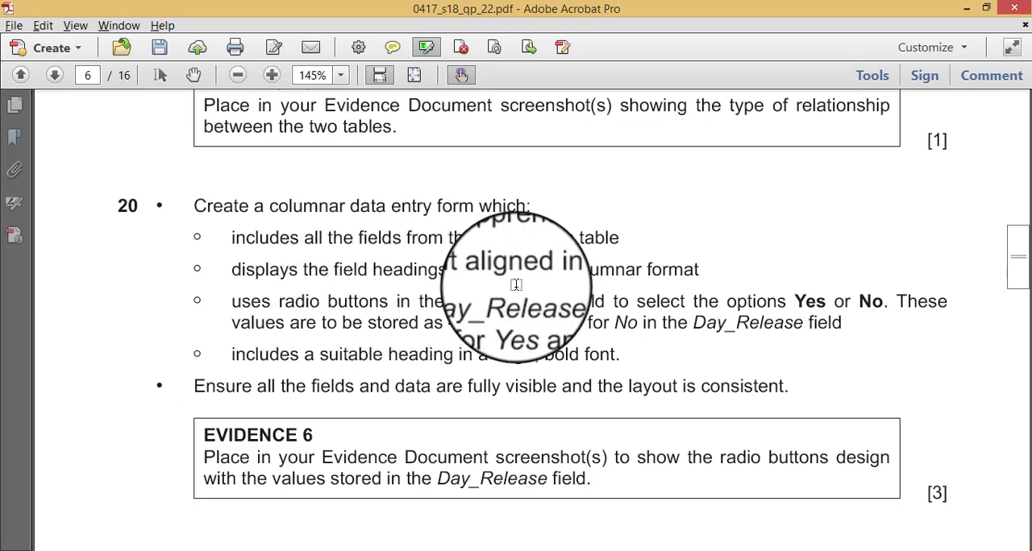
{"action": "key", "text": "alt+Tab"}
{"action": "left_click", "coordinate": [593, 348]}
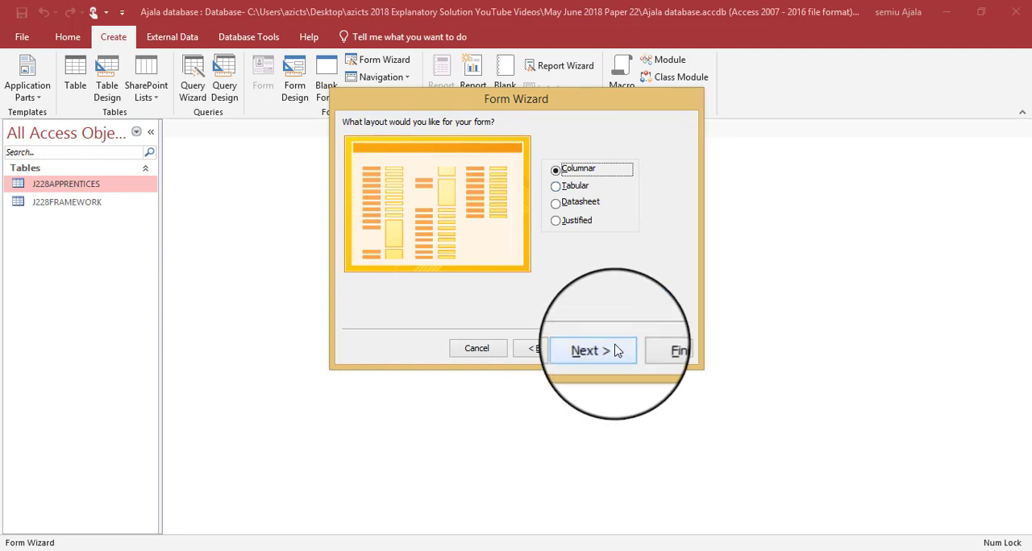
{"action": "left_click", "coordinate": [616, 350]}
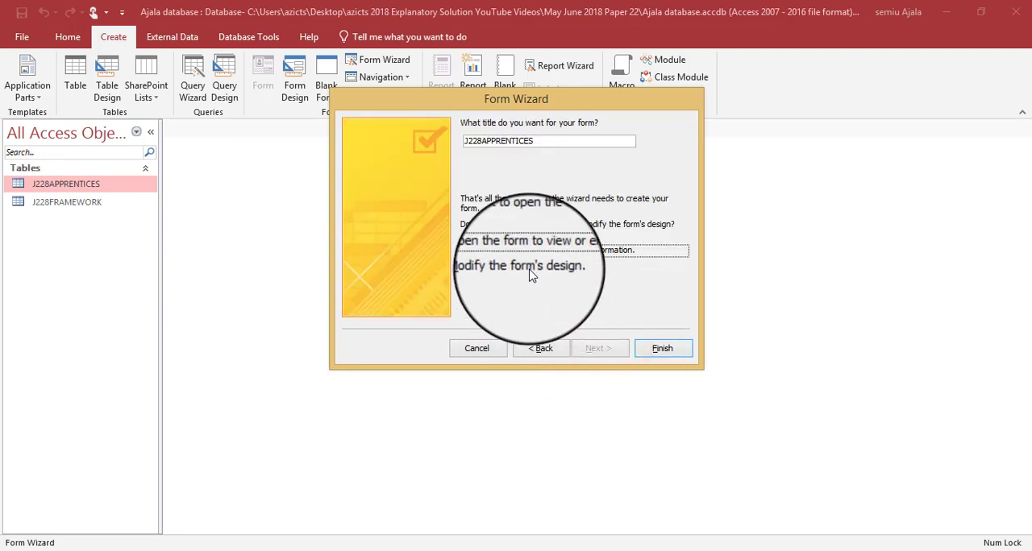
- Title the form APPRENTICES ENTRY FORM and finish the wizard with the option to modify the form's design
{"action": "key", "text": "alt+Tab"}
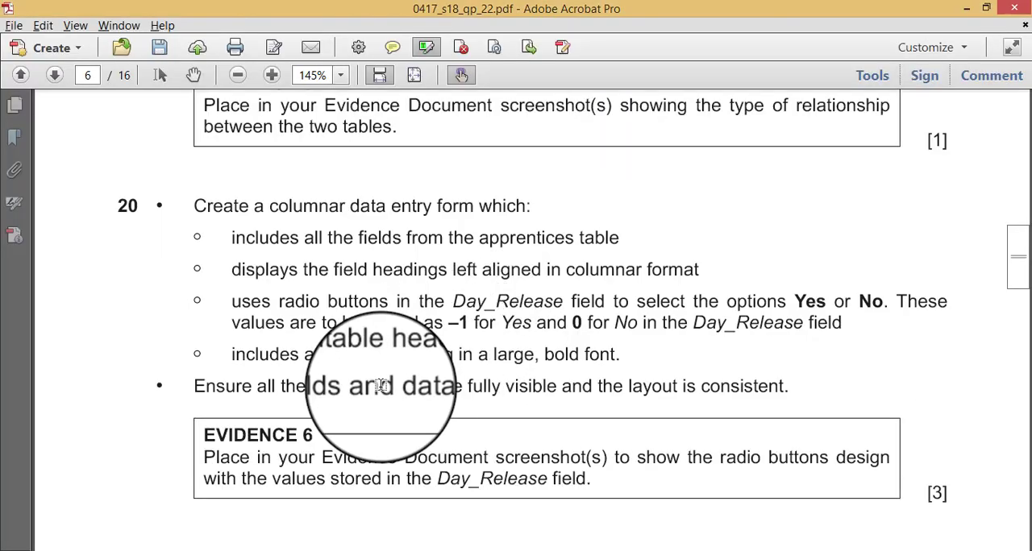
{"action": "key", "text": "alt+Tab"}
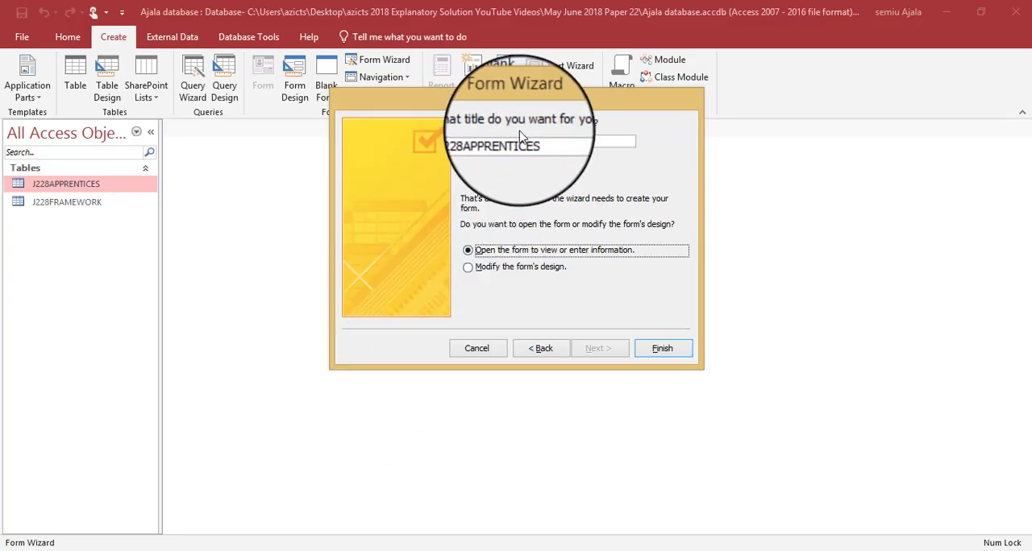
{"action": "left_click", "coordinate": [483, 142]}
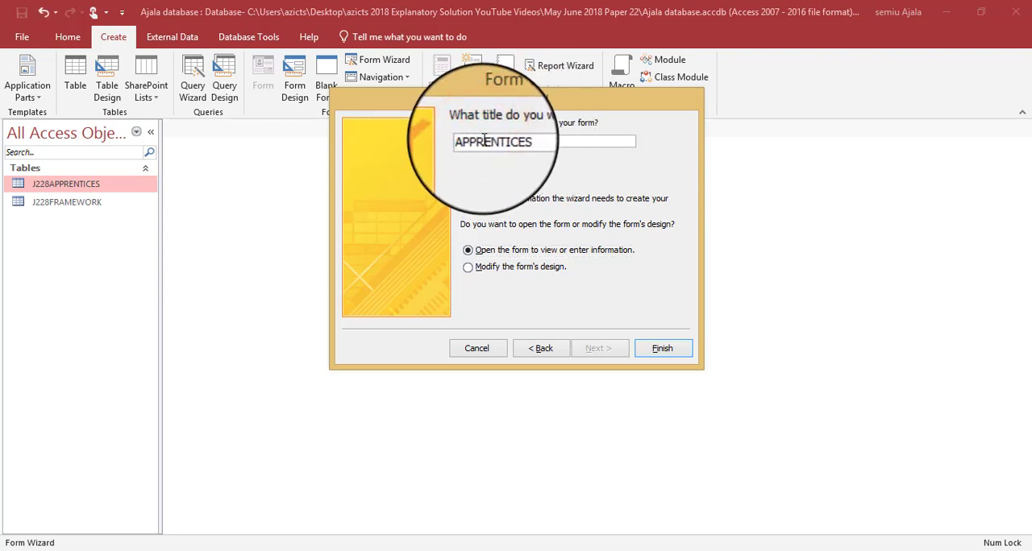
{"action": "left_click", "coordinate": [547, 137]}
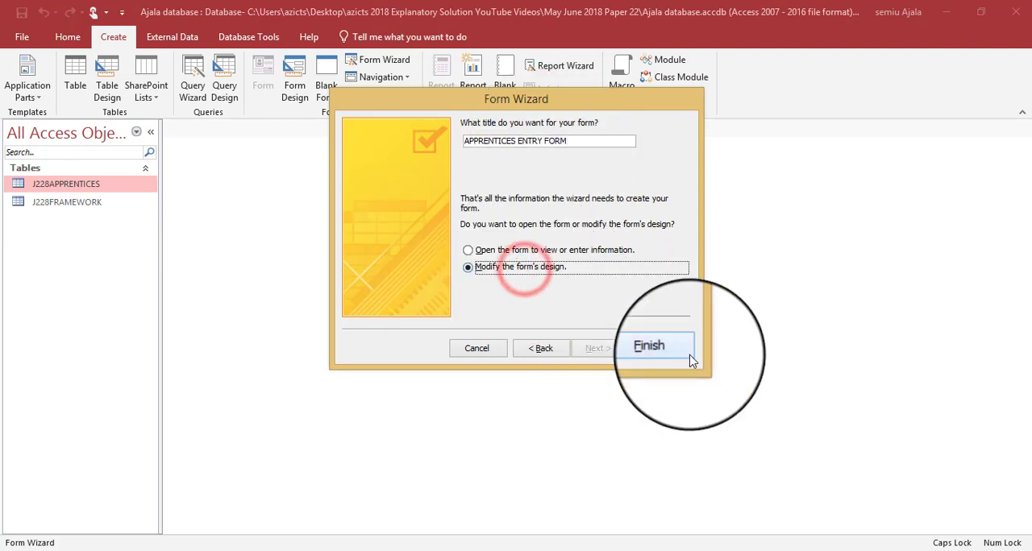
{"action": "left_click", "coordinate": [665, 348]}
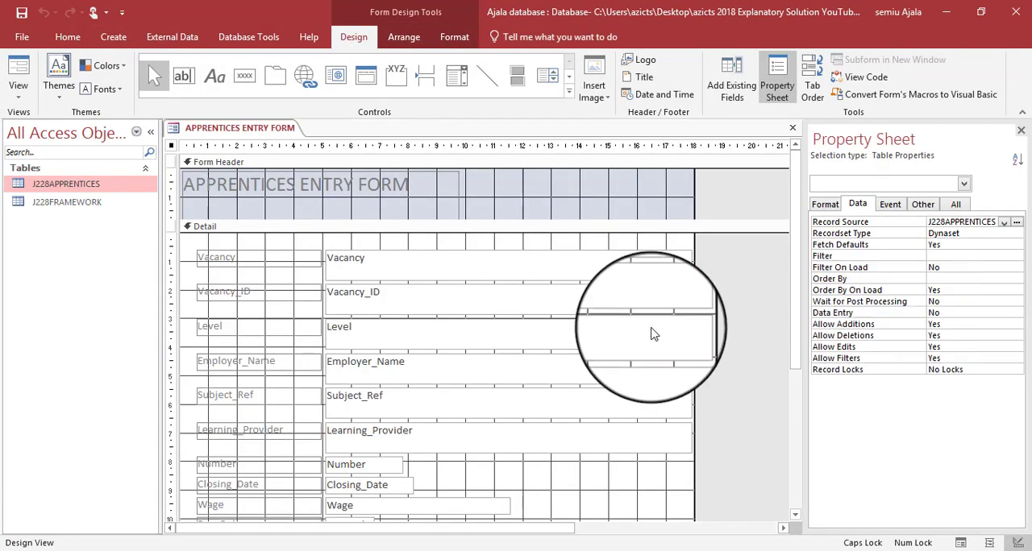
- Check the heading requirement in question 20, then make the APPRENTICES ENTRY FORM heading bold with the Automatic black font colour
{"action": "key", "text": "alt+Tab"}
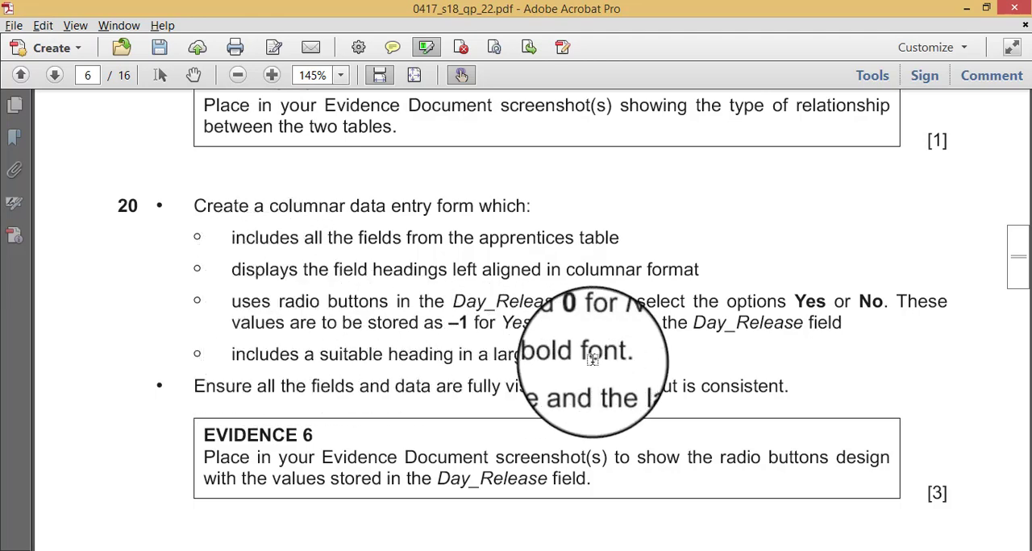
{"action": "key", "text": "alt+Tab"}
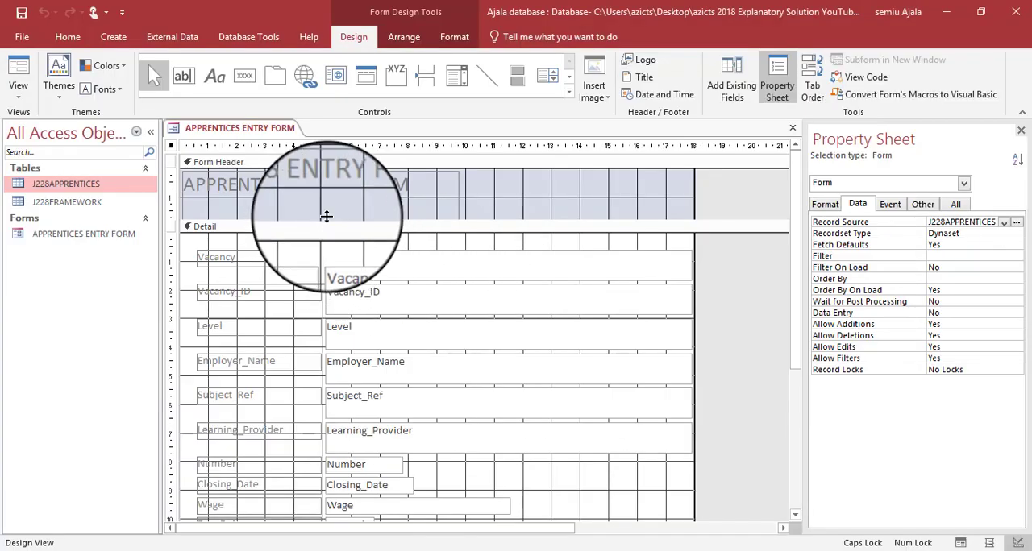
{"action": "left_click", "coordinate": [412, 184]}
{"action": "left_click_drag", "start_coordinate": [412, 186], "coordinate": [120, 153]}
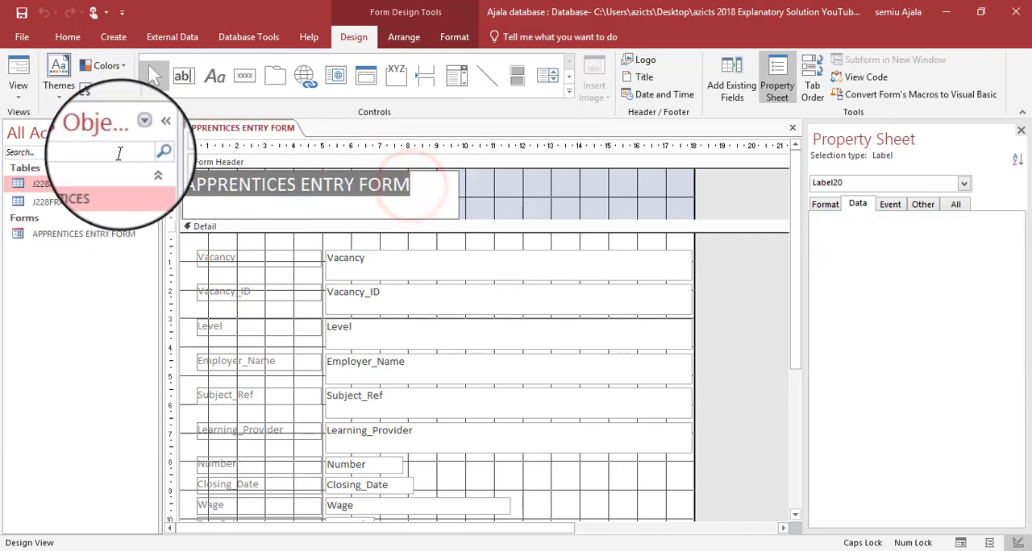
{"action": "left_click", "coordinate": [62, 36]}
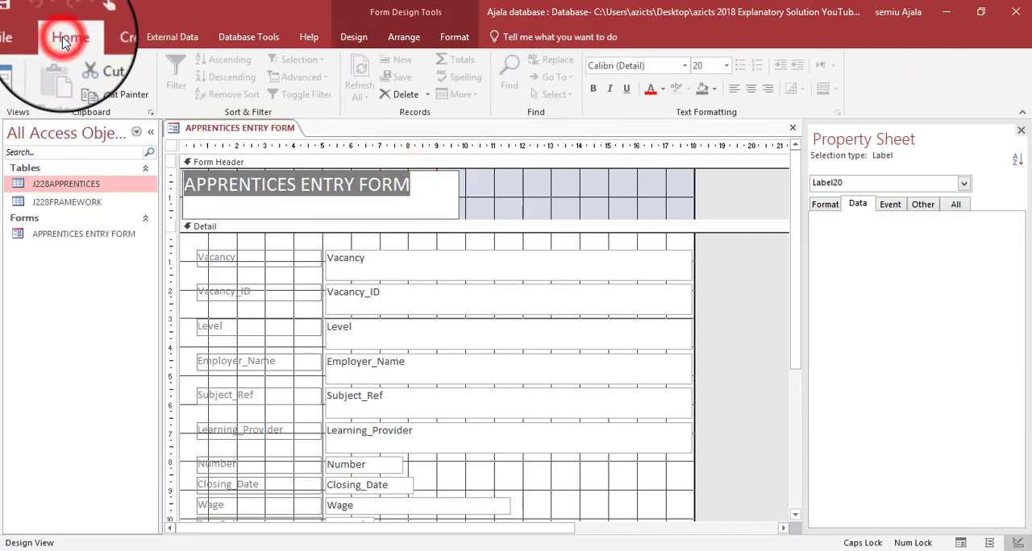
{"action": "left_click", "coordinate": [594, 89]}
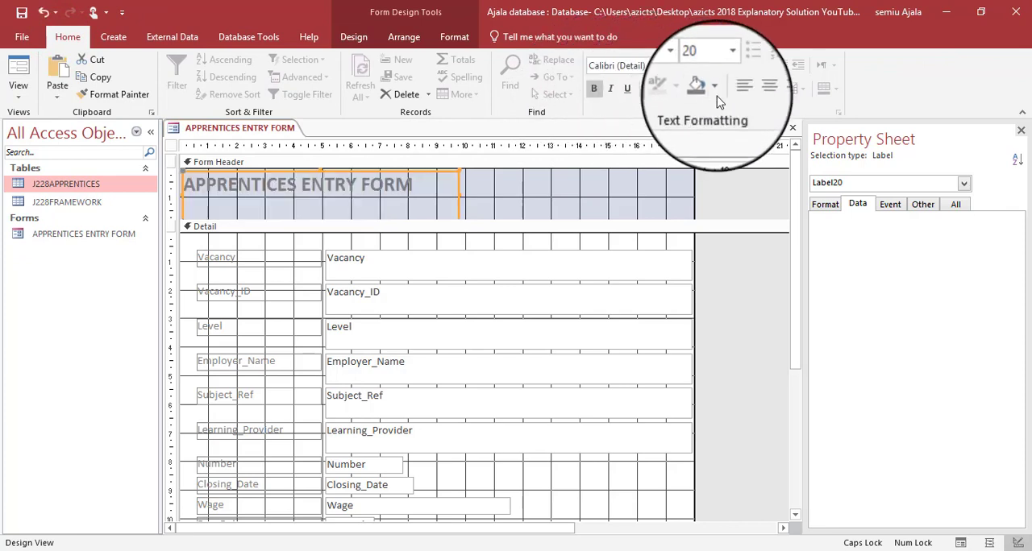
{"action": "left_click", "coordinate": [665, 87]}
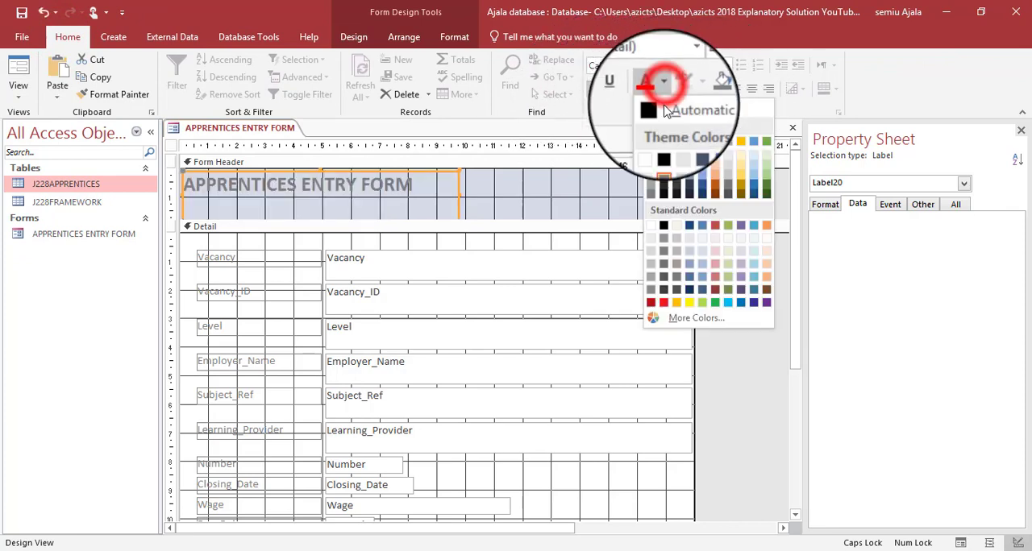
{"action": "left_click", "coordinate": [665, 114]}
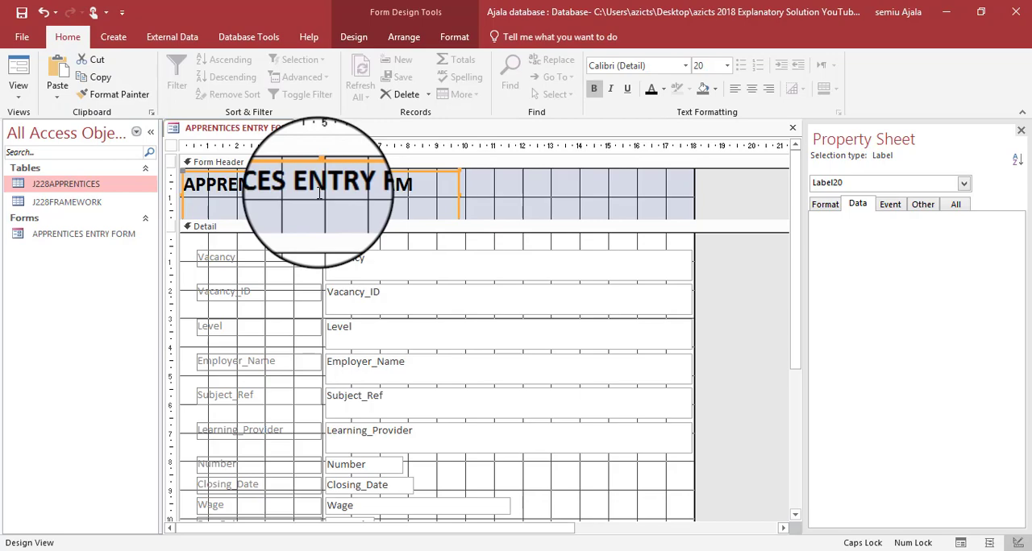
- Highlight question 20's all-fields, left-aligned columnar headings and large bold heading requirements in the PDF, plus the word "options"
{"action": "key", "text": "alt+Tab"}
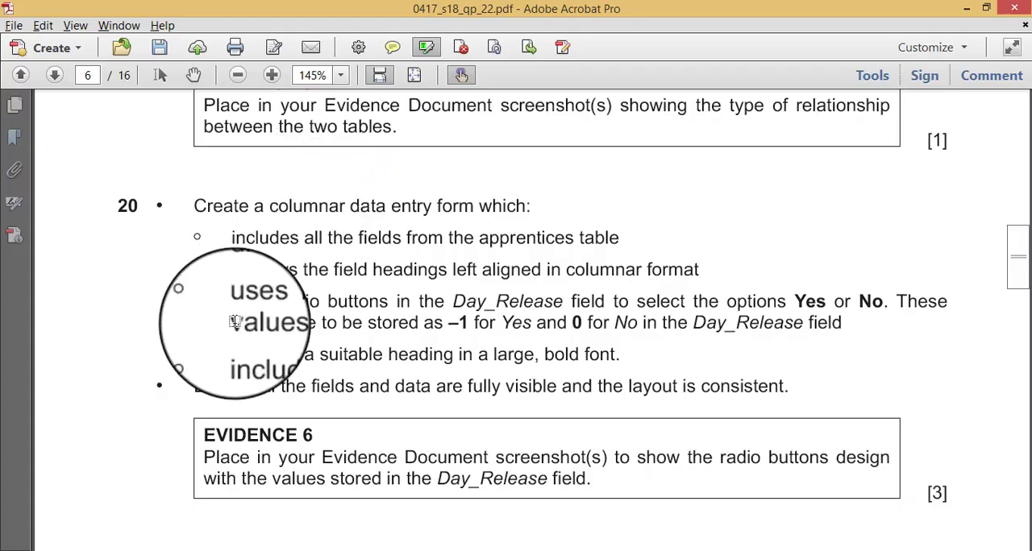
{"action": "left_click", "coordinate": [427, 47]}
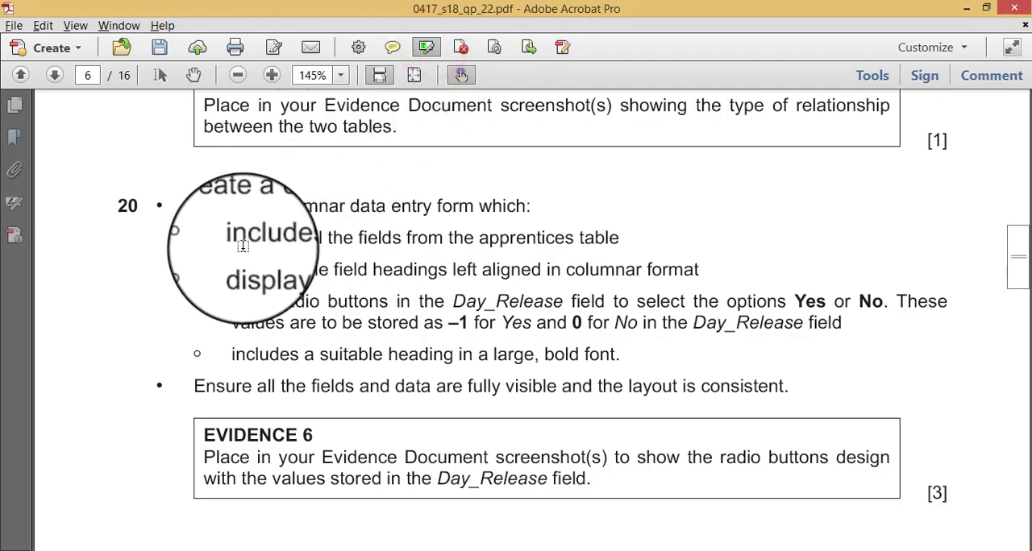
{"action": "left_click_drag", "start_coordinate": [231, 237], "coordinate": [622, 237]}
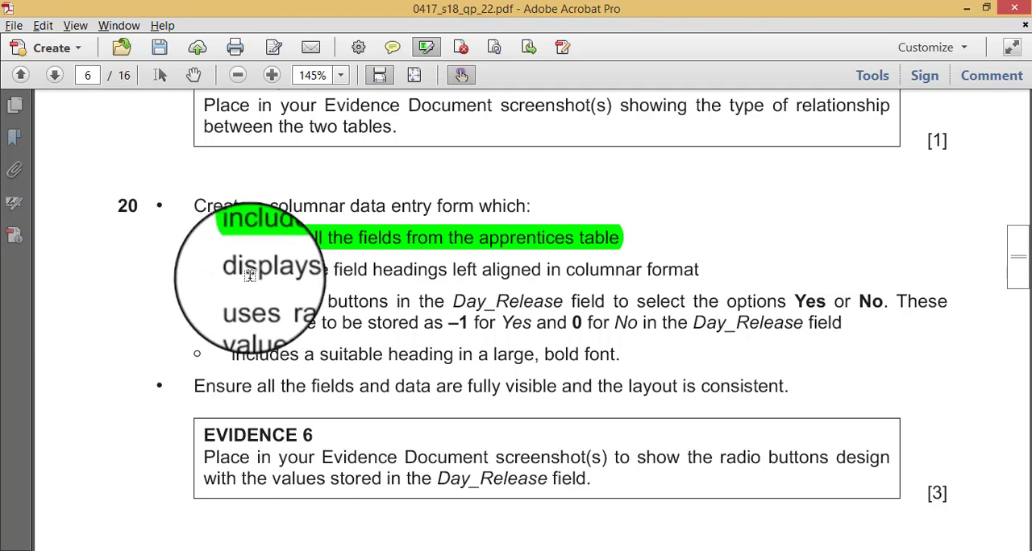
{"action": "left_click_drag", "start_coordinate": [234, 274], "coordinate": [702, 270]}
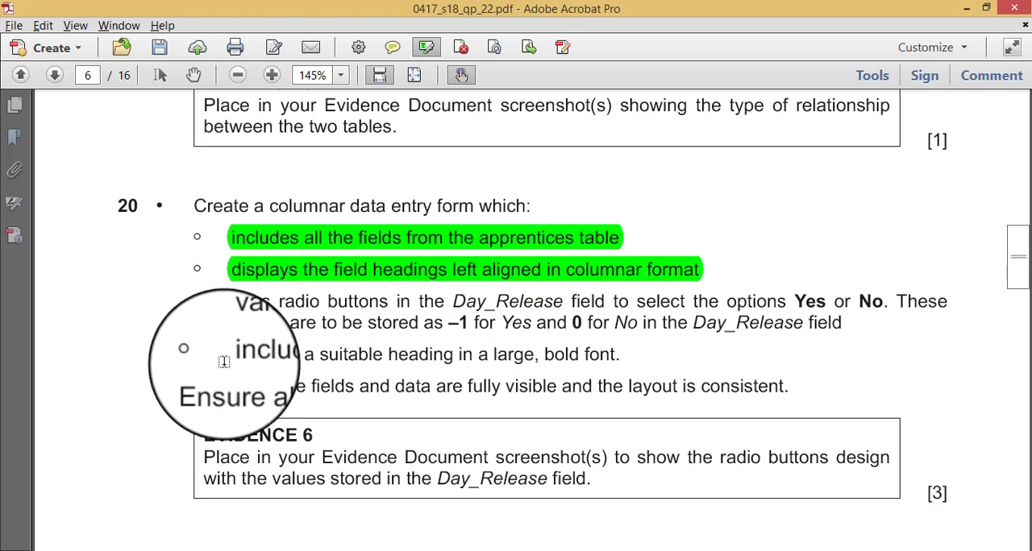
{"action": "left_click_drag", "start_coordinate": [233, 355], "coordinate": [622, 350]}
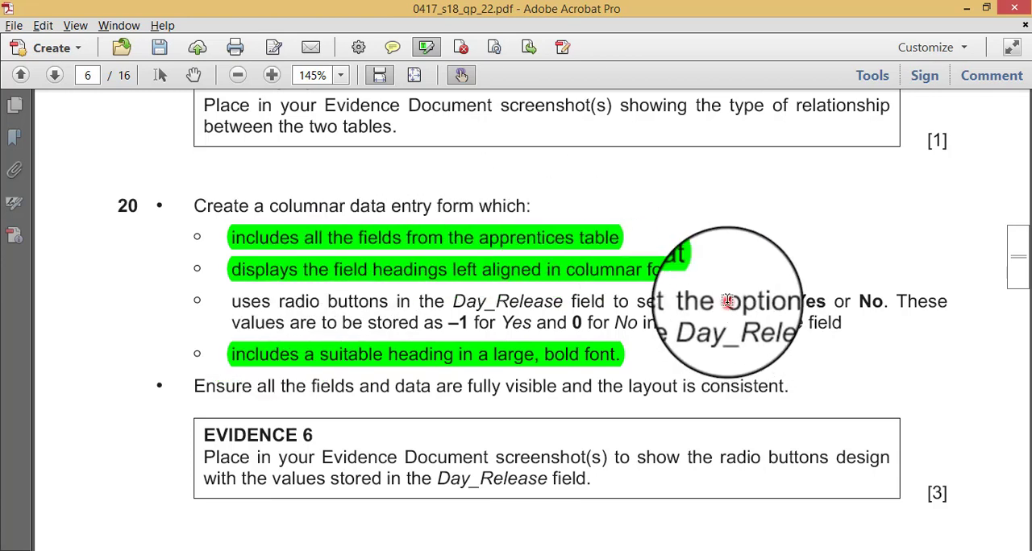
{"action": "left_click_drag", "start_coordinate": [728, 301], "coordinate": [783, 302]}
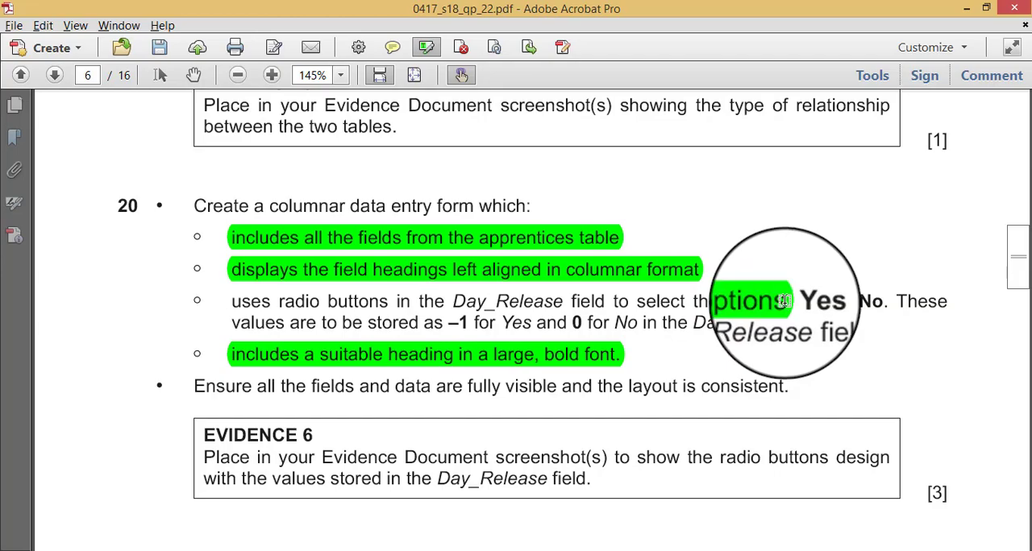
- Switch to Access and draw an option group in the form's Detail section, beside the Number and Closing_Date fields
{"action": "key", "text": "alt+Tab"}
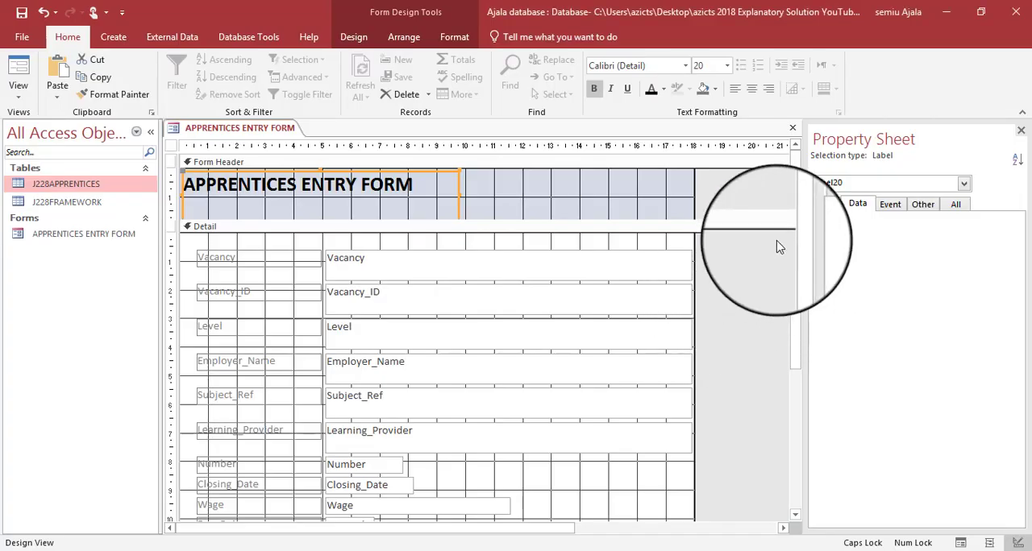
{"action": "left_click_drag", "start_coordinate": [796, 224], "coordinate": [796, 295]}
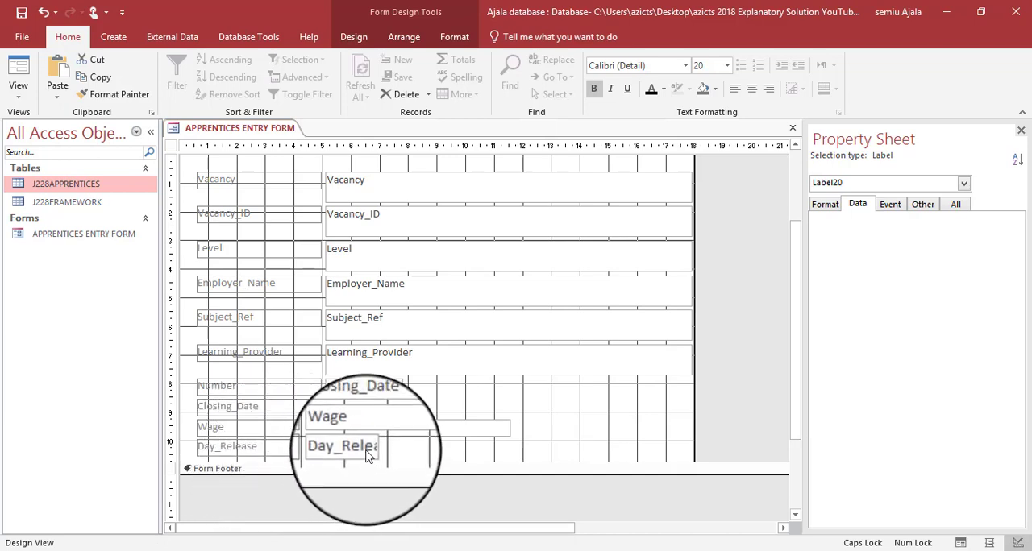
{"action": "left_click", "coordinate": [309, 444]}
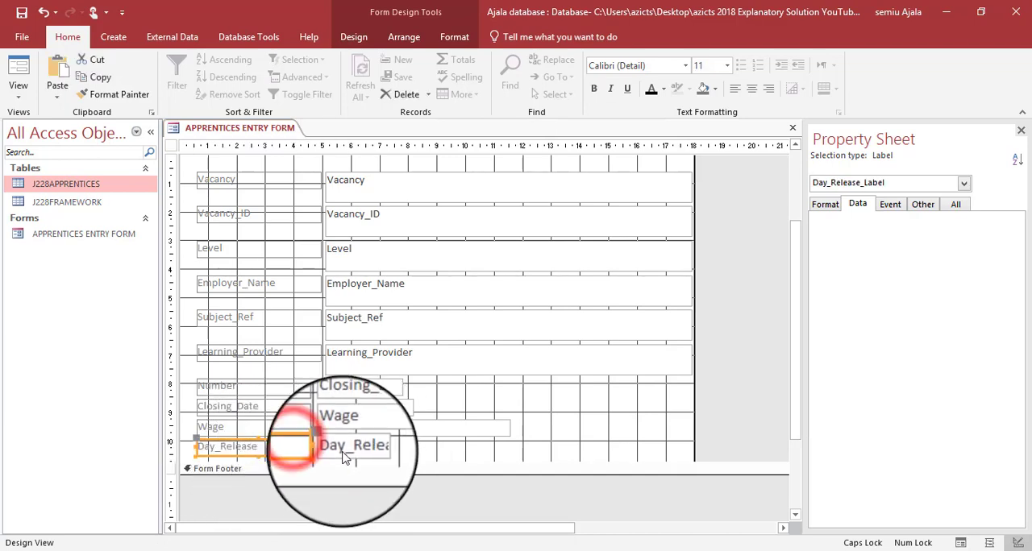
{"action": "left_click", "coordinate": [345, 454]}
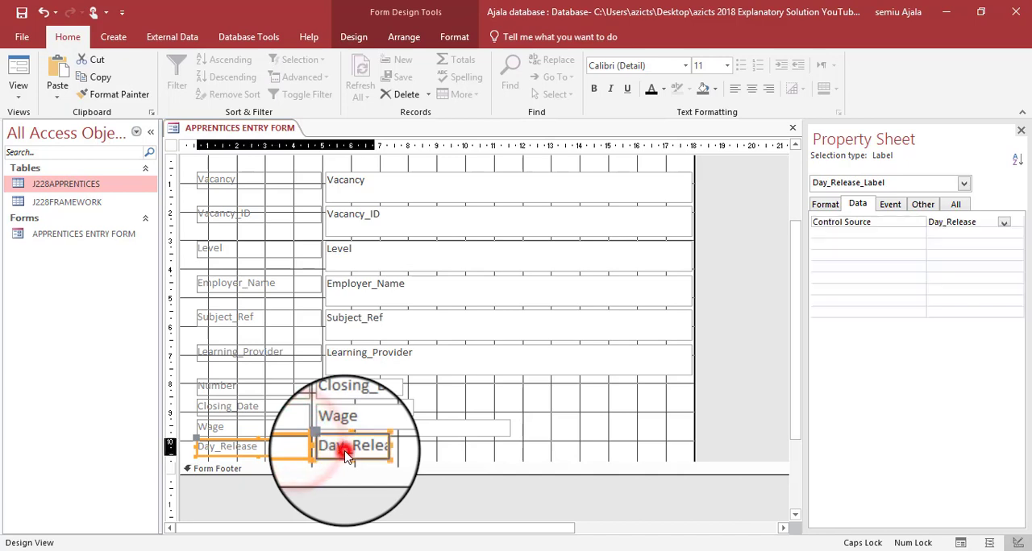
{"action": "left_click", "coordinate": [305, 448]}
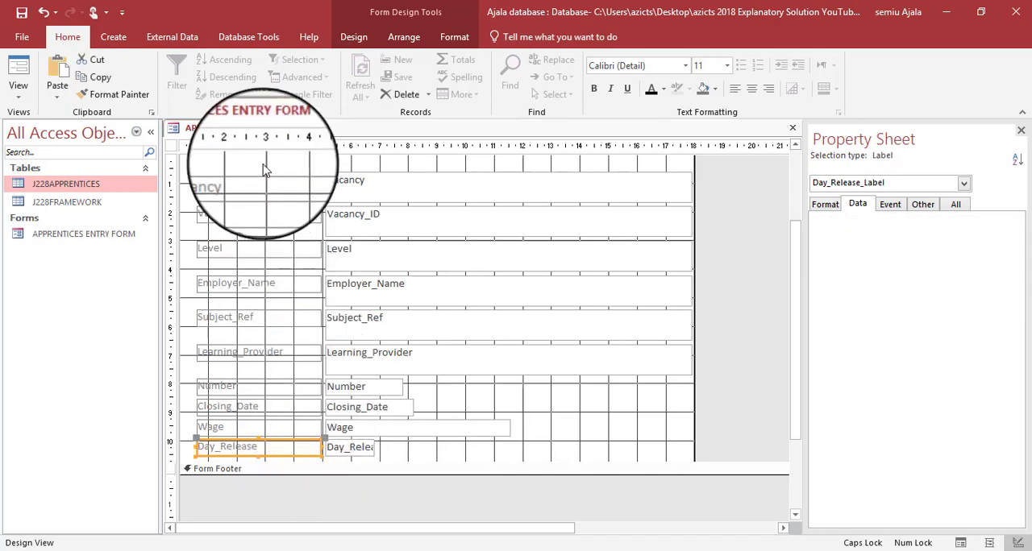
{"action": "right_click", "coordinate": [244, 129]}
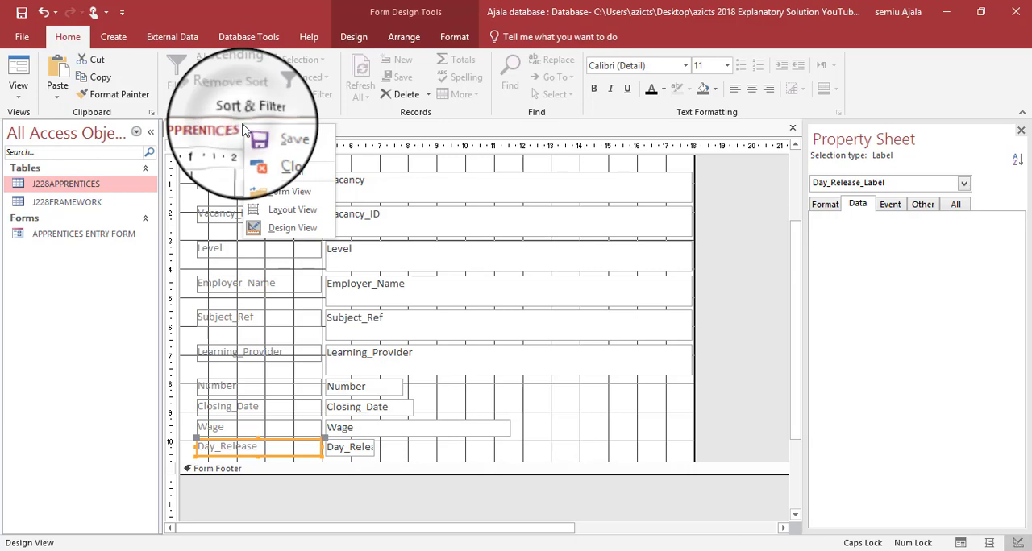
{"action": "left_click", "coordinate": [283, 228]}
{"action": "left_click", "coordinate": [360, 39]}
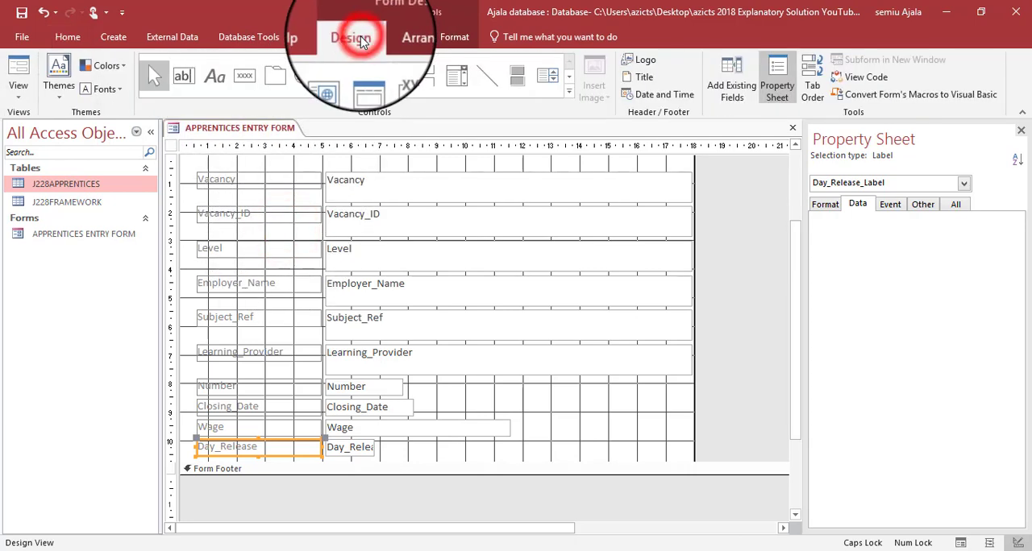
{"action": "left_click", "coordinate": [569, 91]}
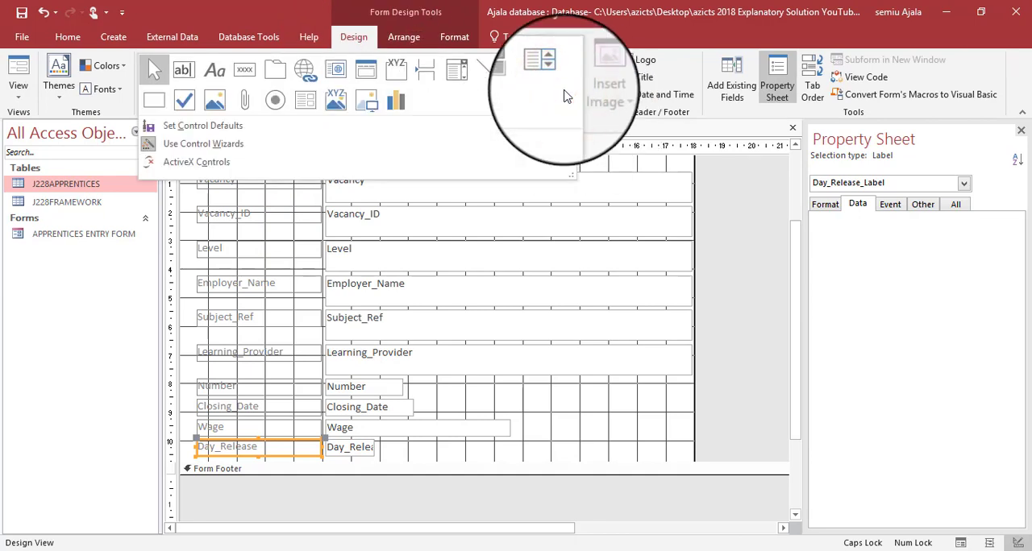
{"action": "left_click", "coordinate": [401, 73]}
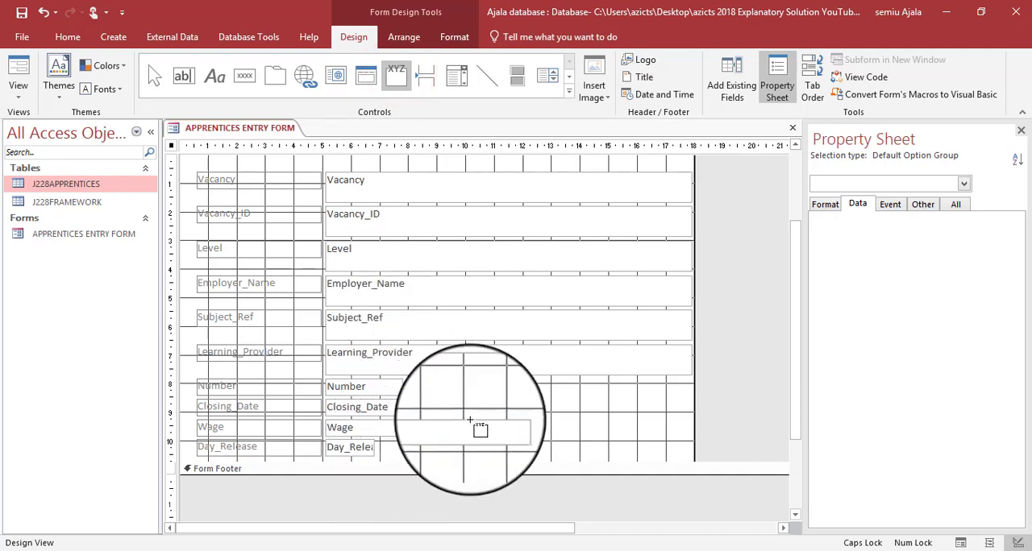
{"action": "left_click_drag", "start_coordinate": [476, 388], "coordinate": [528, 414]}
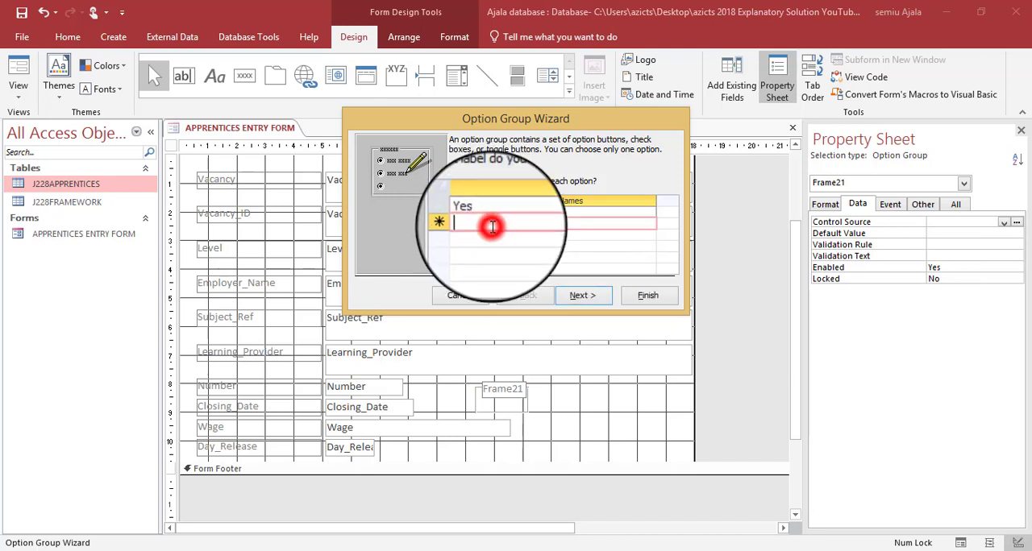
- Enter Yes and No as the option group's label names, checking question 20 in the PDF, and continue the wizard
{"action": "left_click", "coordinate": [492, 227]}
{"action": "key", "text": "Caps_Lock"}
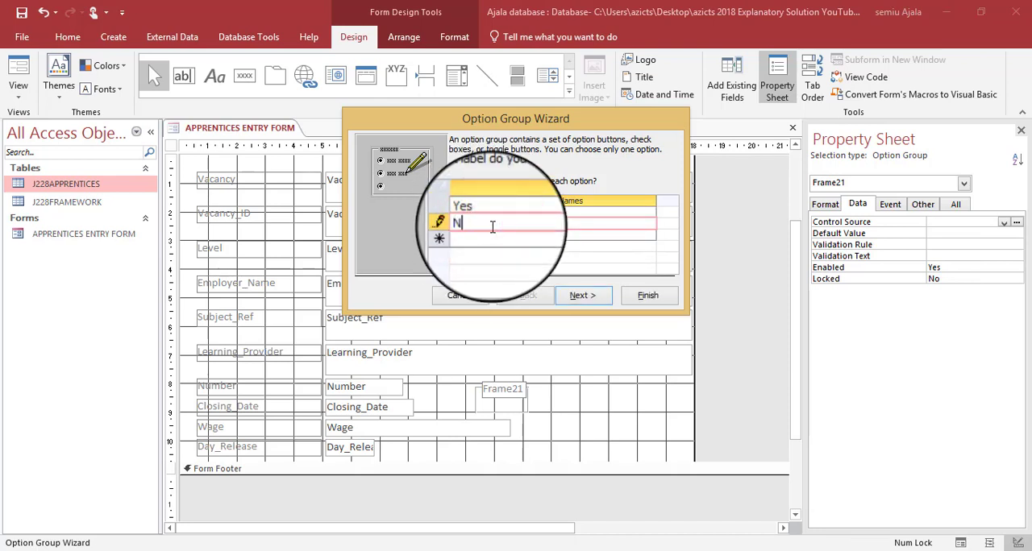
{"action": "key", "text": "alt+Tab"}
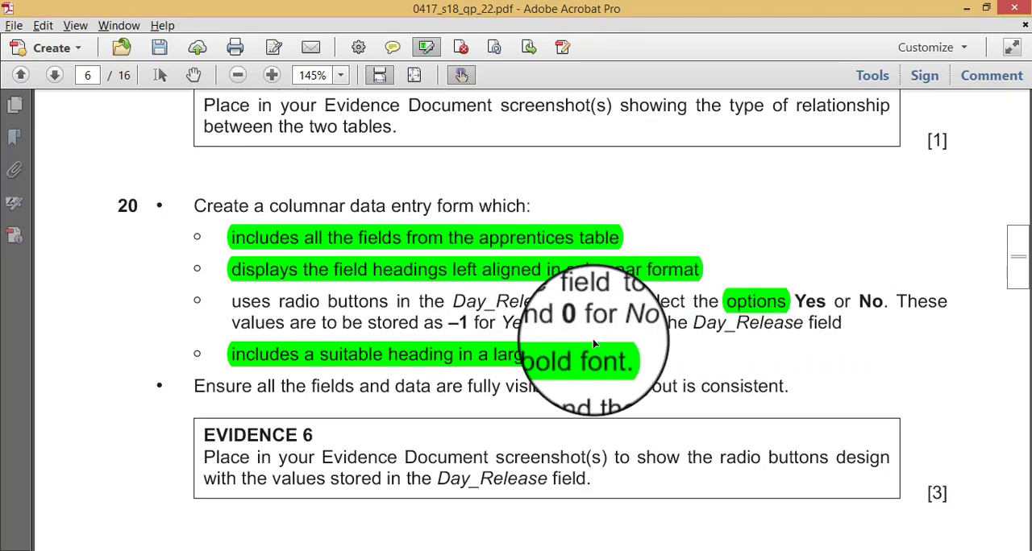
{"action": "key", "text": "alt+Tab"}
{"action": "type", "text": "No"}
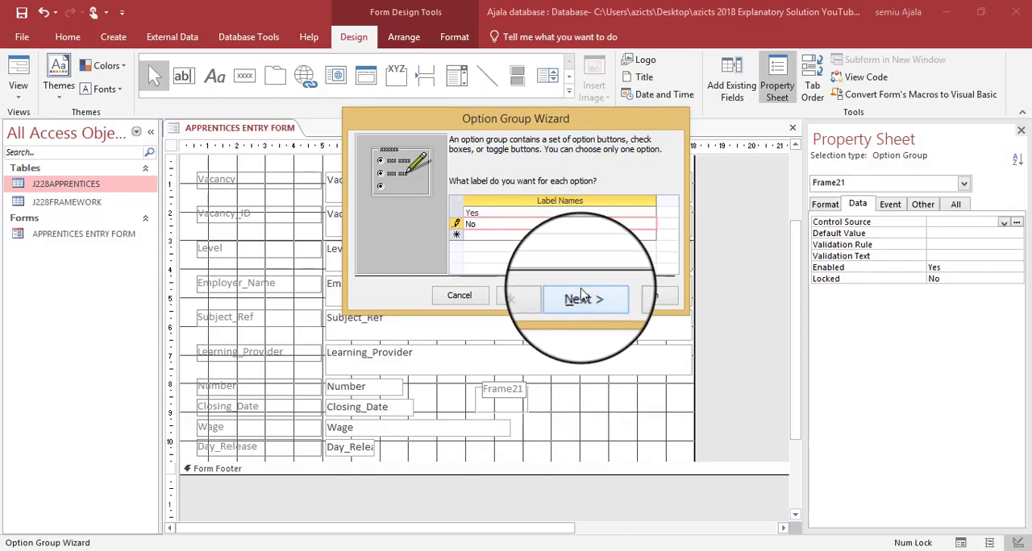
{"action": "left_click", "coordinate": [581, 293]}
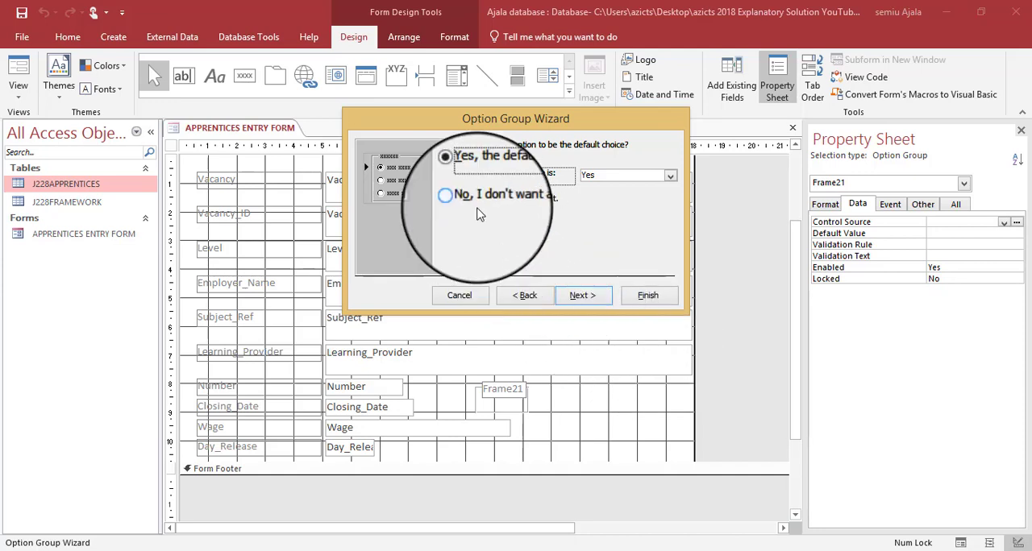
- Keep Yes as the default choice and assign the values -1 to Yes and 0 to No
{"action": "left_click", "coordinate": [578, 297]}
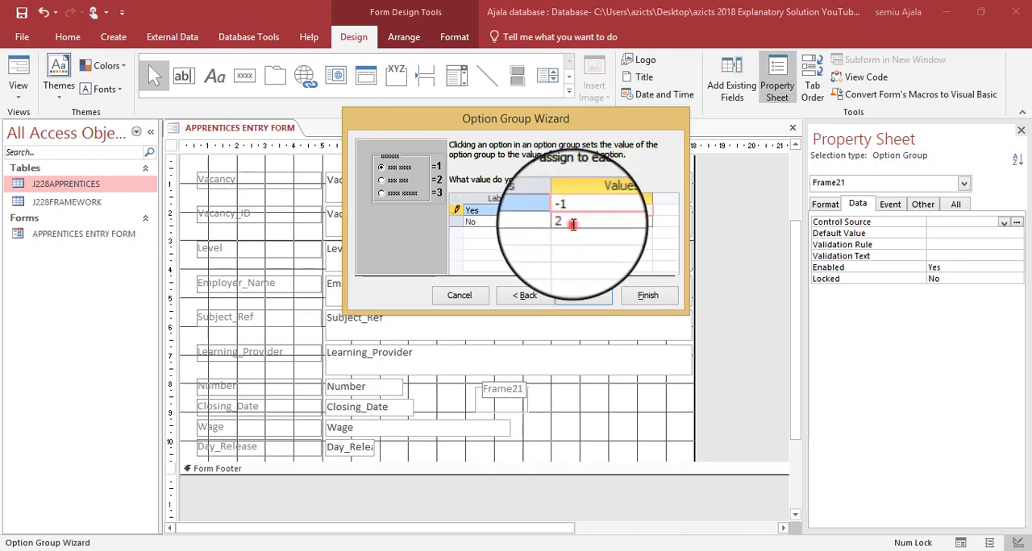
{"action": "key", "text": "BackSpace"}
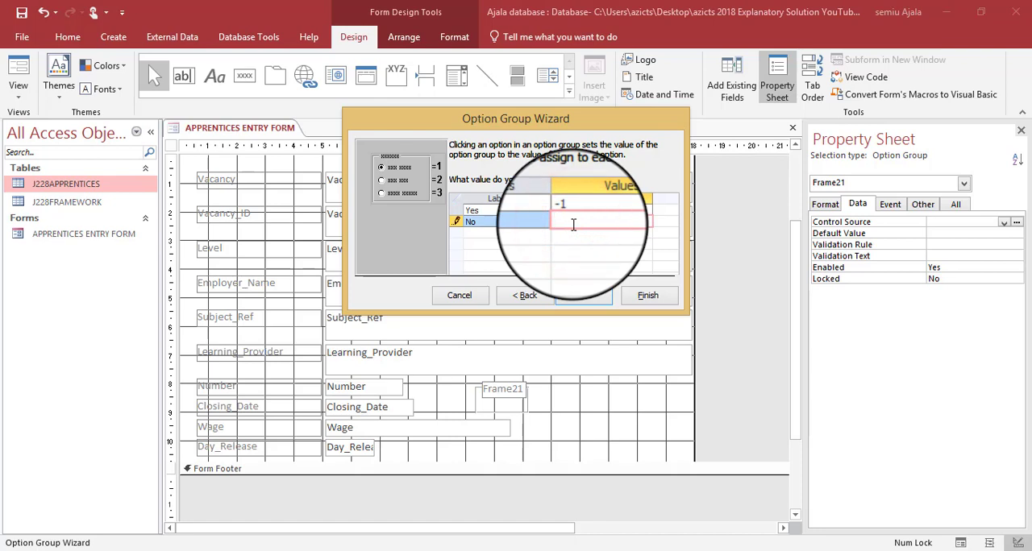
{"action": "left_click", "coordinate": [578, 298]}
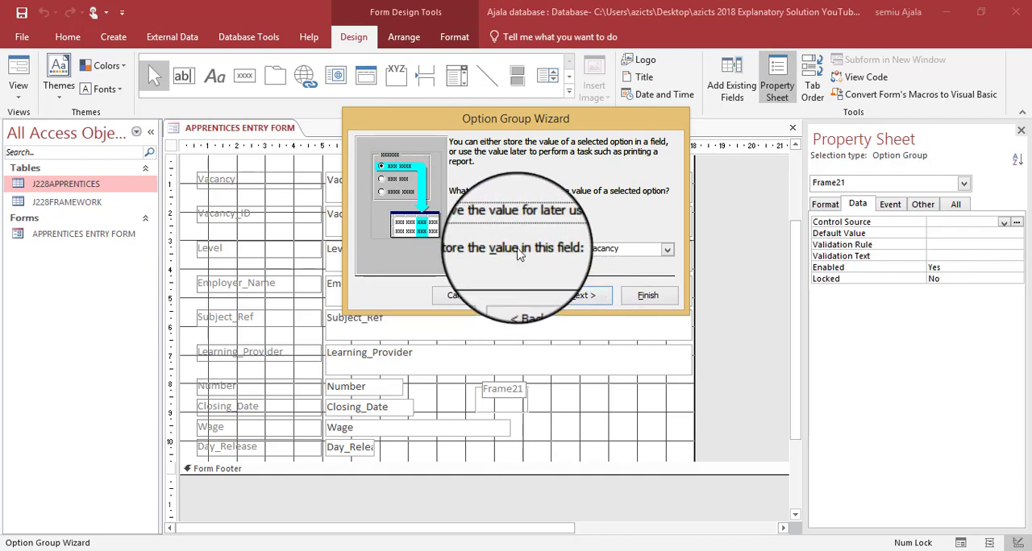
- Check question 20's storage requirement and set the option group to store its value in the Day_Release field
{"action": "key", "text": "alt+Tab"}
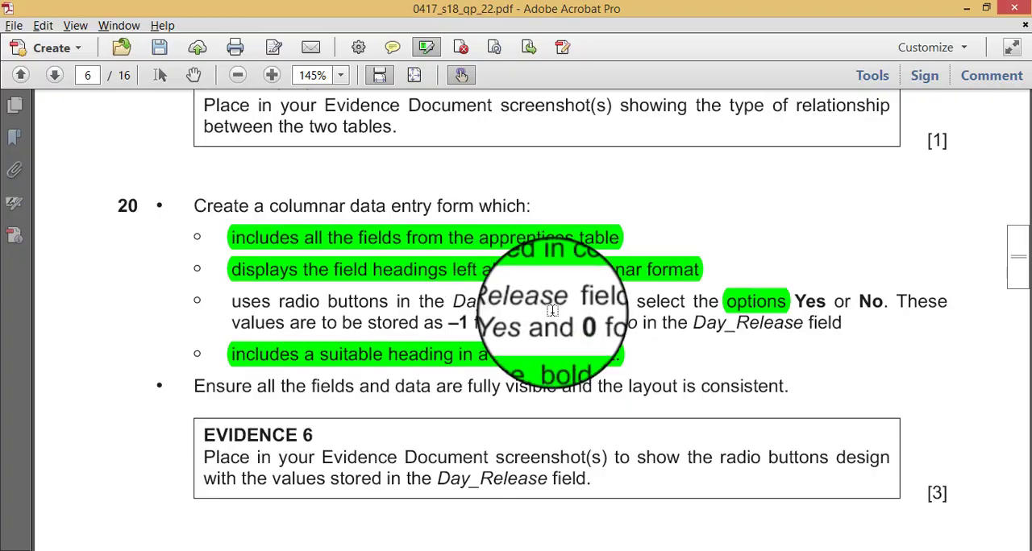
{"action": "key", "text": "alt+Tab"}
{"action": "left_click", "coordinate": [500, 245]}
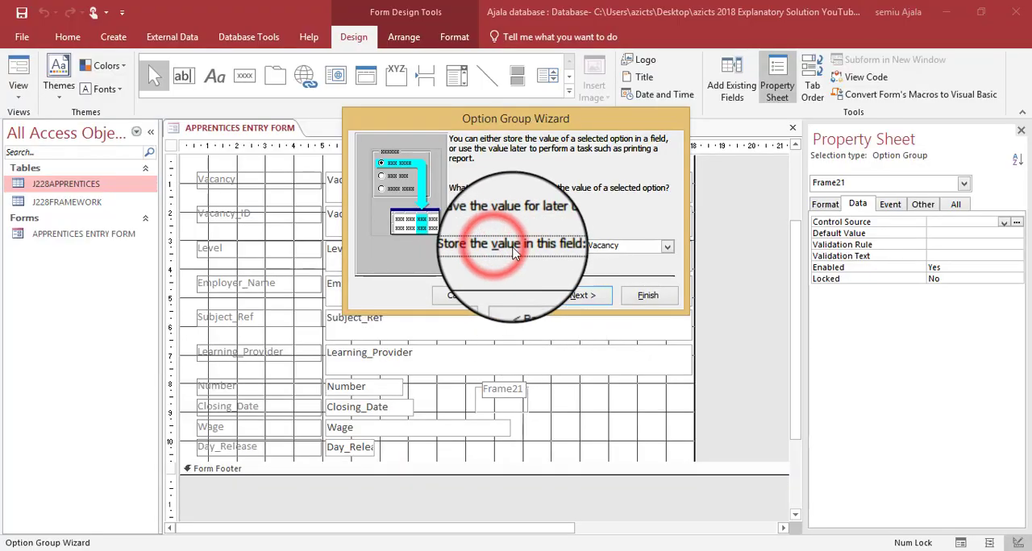
{"action": "left_click", "coordinate": [669, 249]}
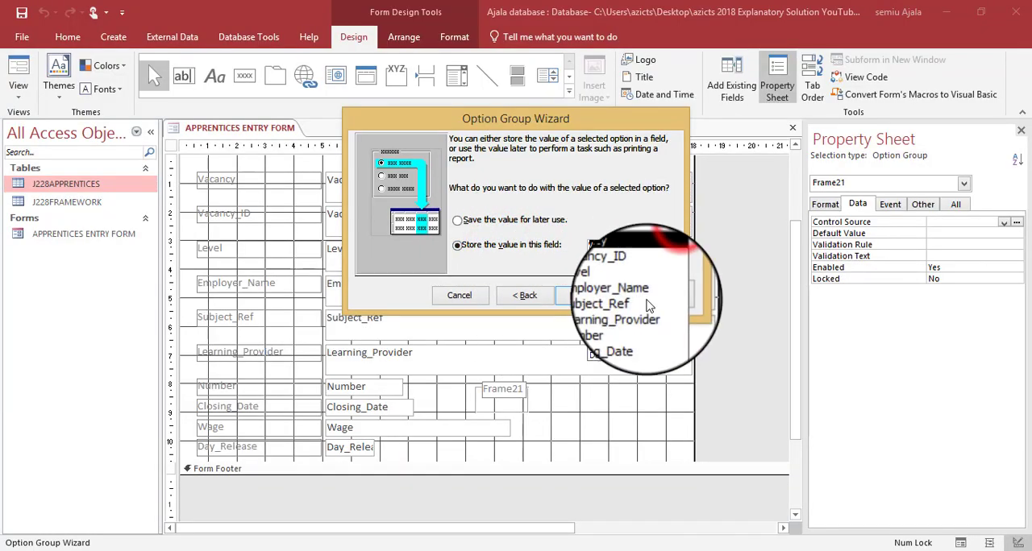
{"action": "left_click", "coordinate": [631, 360]}
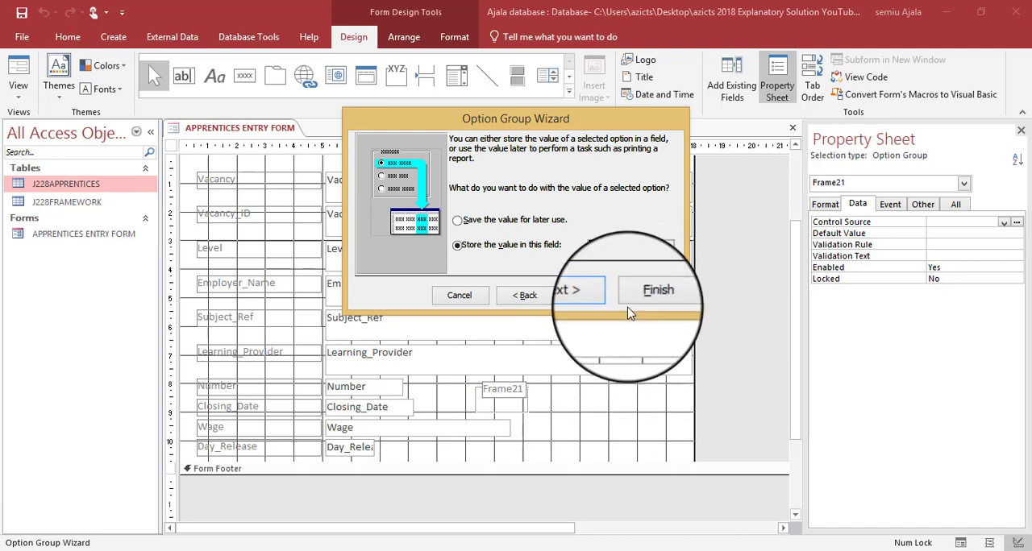
{"action": "left_click", "coordinate": [582, 296]}
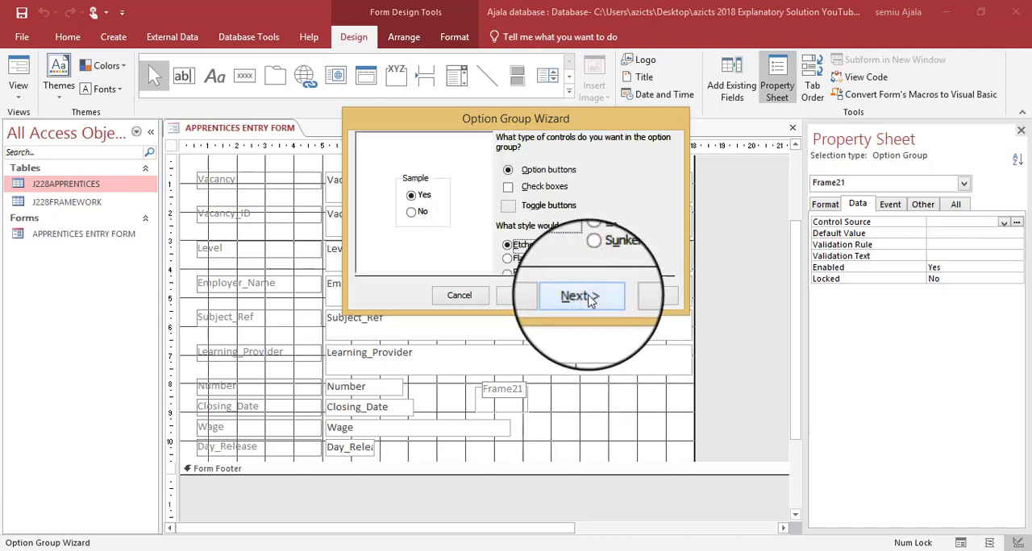
- Check question 20's radio button requirement and accept option buttons in the Etched style for the group
{"action": "key", "text": "alt+Tab"}
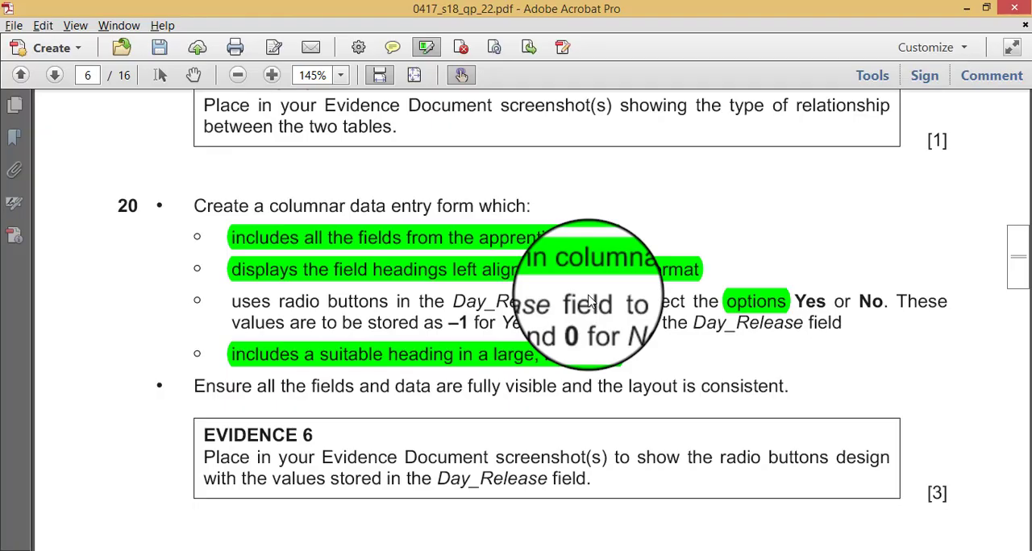
{"action": "key", "text": "alt+Tab"}
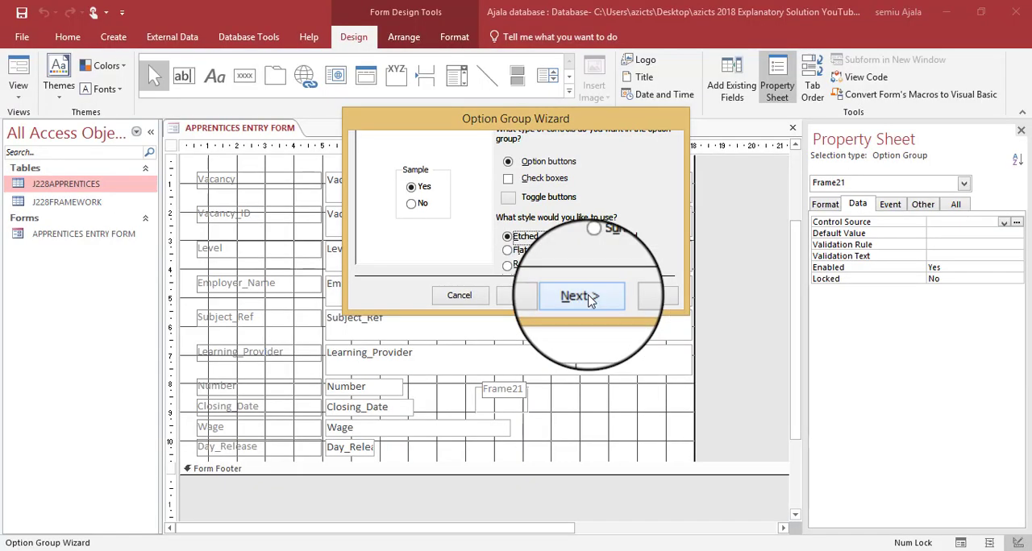
{"action": "left_click", "coordinate": [582, 296]}
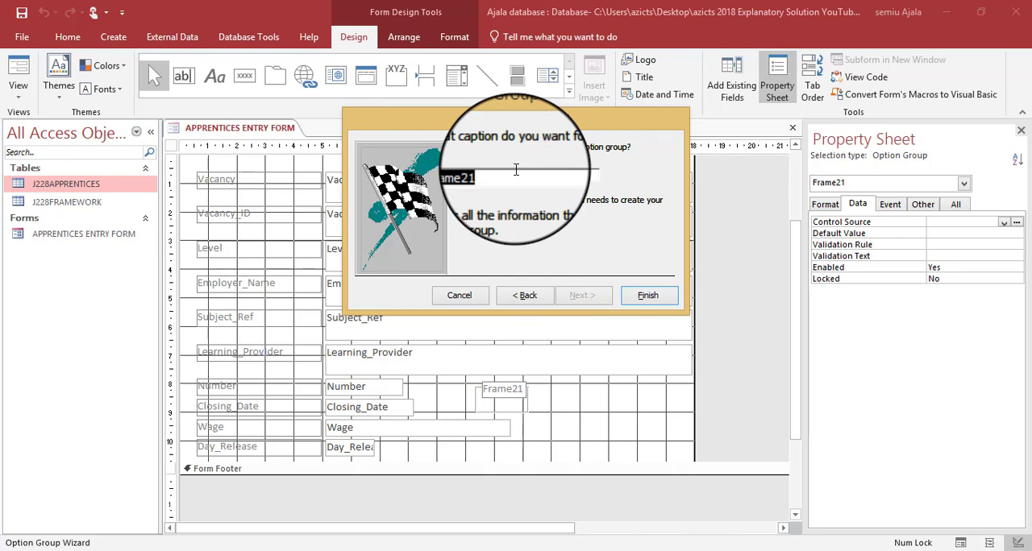
- Consult question 20 in the PDF for a suitable option group caption and return to the wizard
{"action": "key", "text": "alt+Tab"}
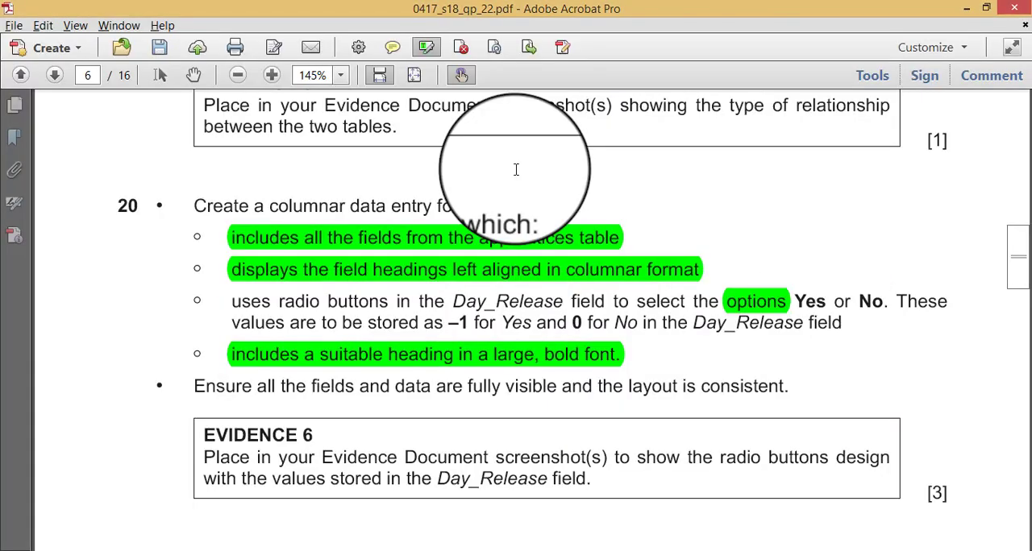
{"action": "key", "text": "alt+Tab"}
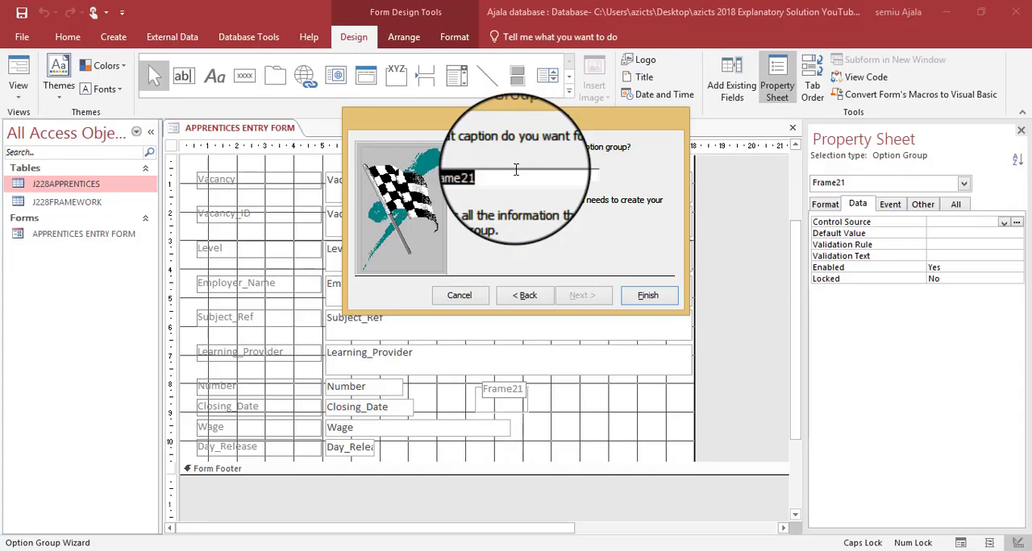
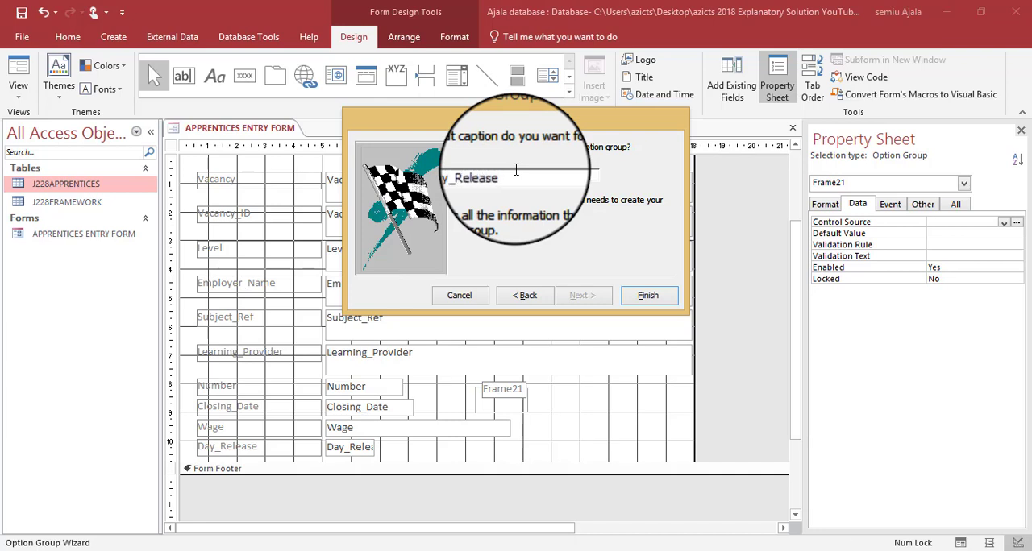
- Finish the option group with the caption Day_Release and lengthen the Detail section below the fields
{"action": "left_click", "coordinate": [657, 297]}
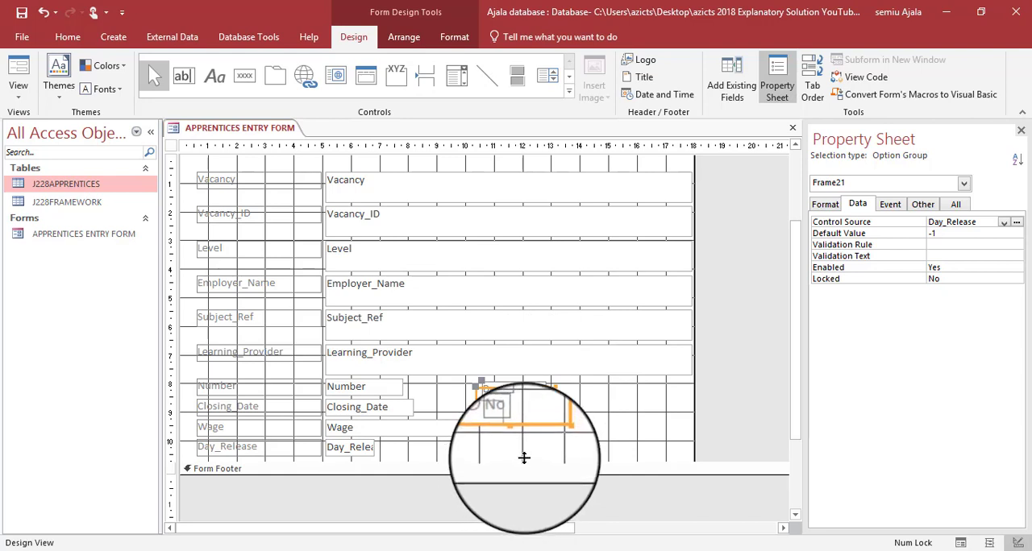
{"action": "left_click_drag", "start_coordinate": [523, 457], "coordinate": [520, 498]}
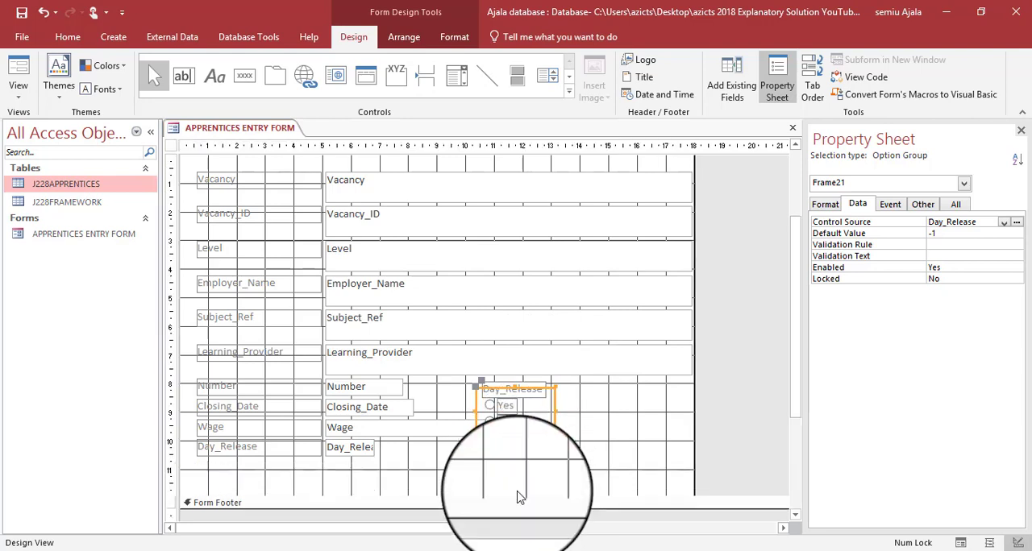
- Delete the original Day_Release label and text box, and move the option group's Day_Release caption below the Wage label
{"action": "left_click", "coordinate": [252, 449]}
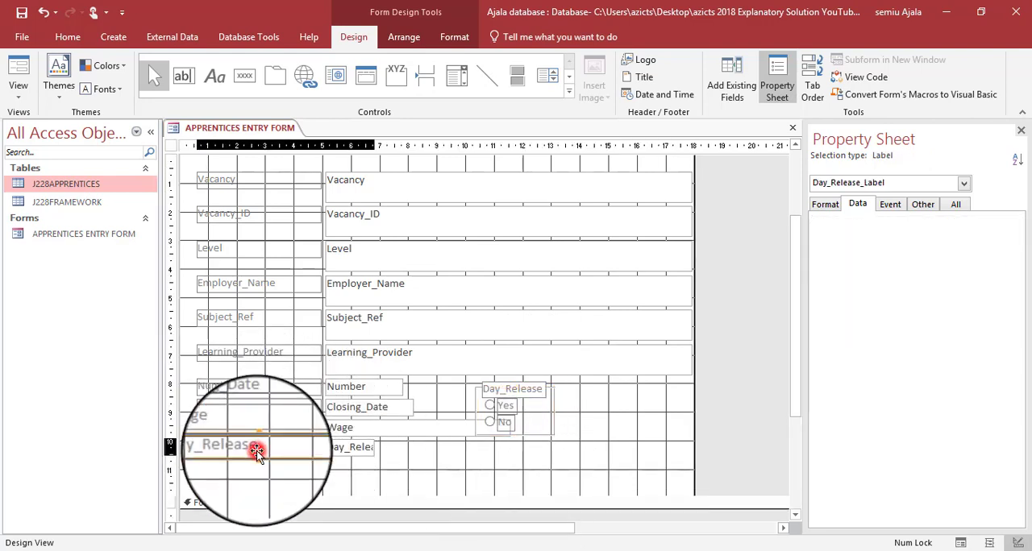
{"action": "left_click", "coordinate": [351, 459], "text": "shift"}
{"action": "key", "text": "Delete"}
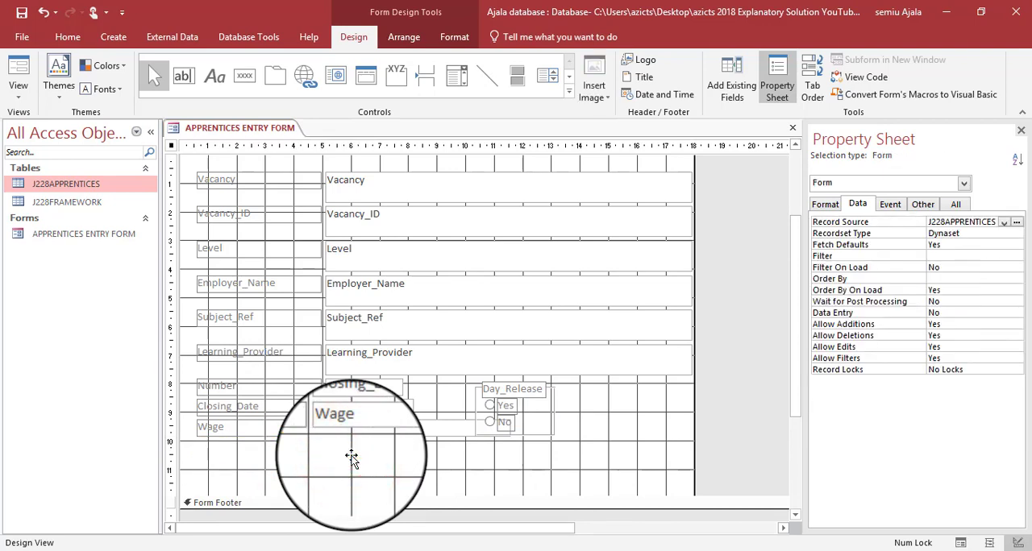
{"action": "left_click", "coordinate": [490, 387]}
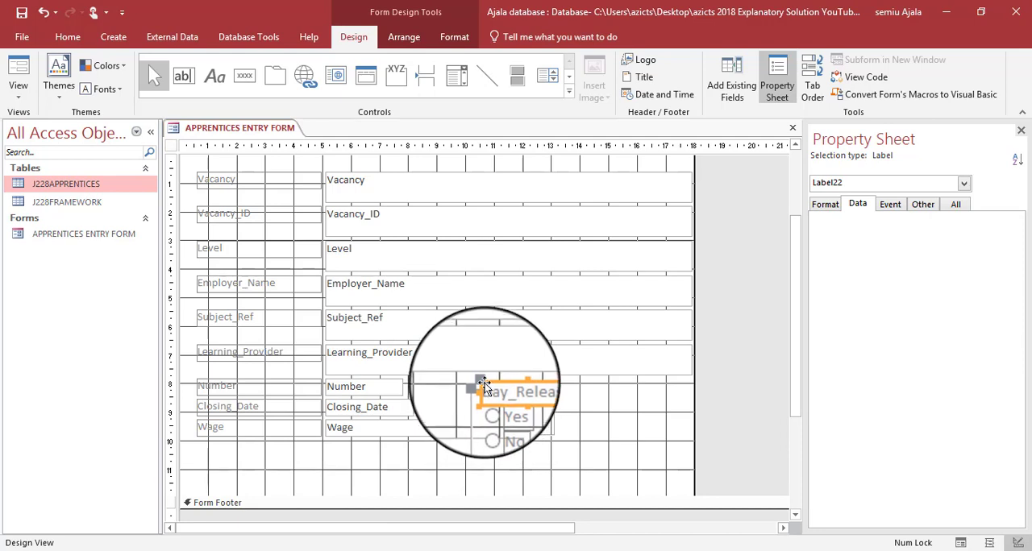
{"action": "left_click_drag", "start_coordinate": [482, 381], "coordinate": [199, 445]}
{"action": "left_click", "coordinate": [494, 387]}
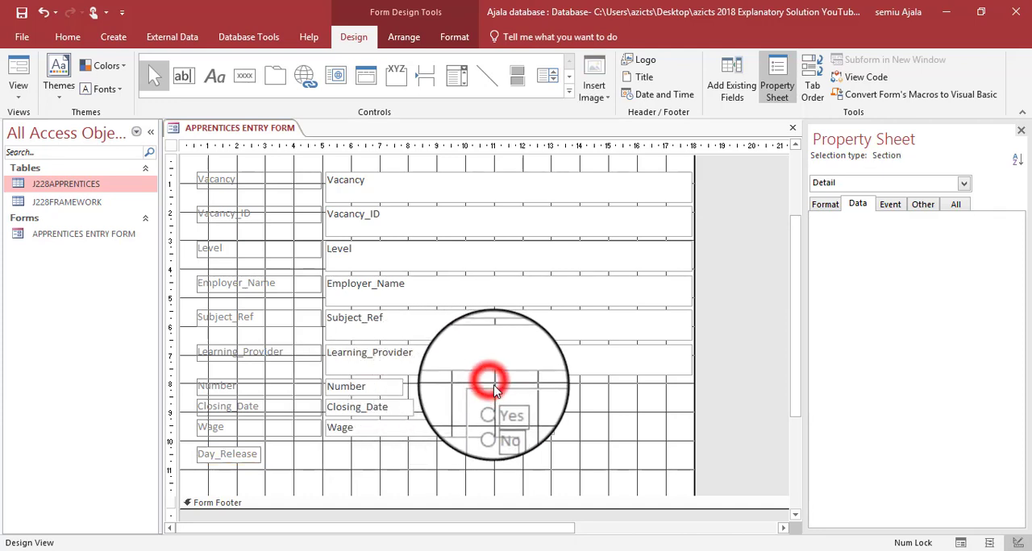
{"action": "left_click", "coordinate": [494, 387]}
{"action": "left_click_drag", "start_coordinate": [494, 387], "coordinate": [390, 431]}
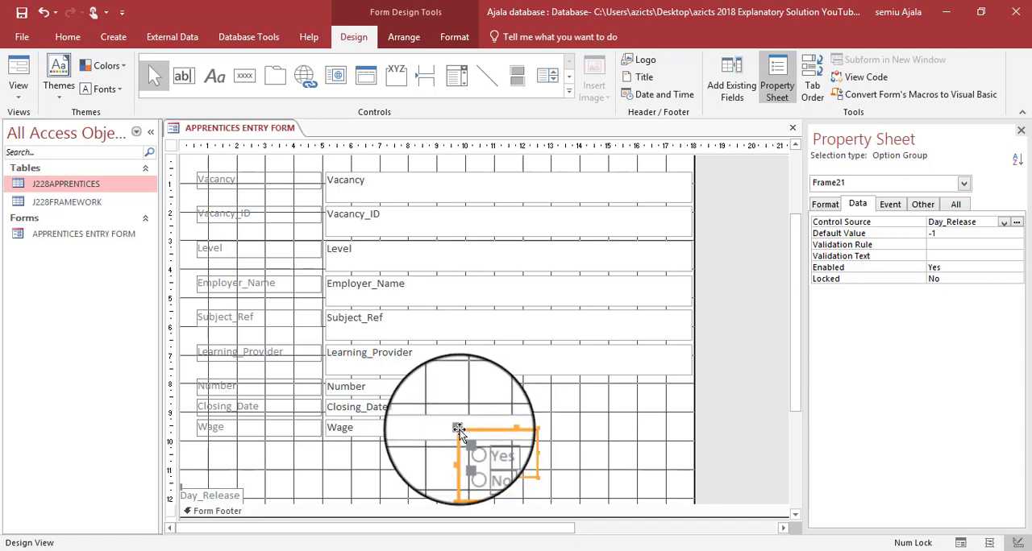
{"action": "left_click", "coordinate": [458, 429]}
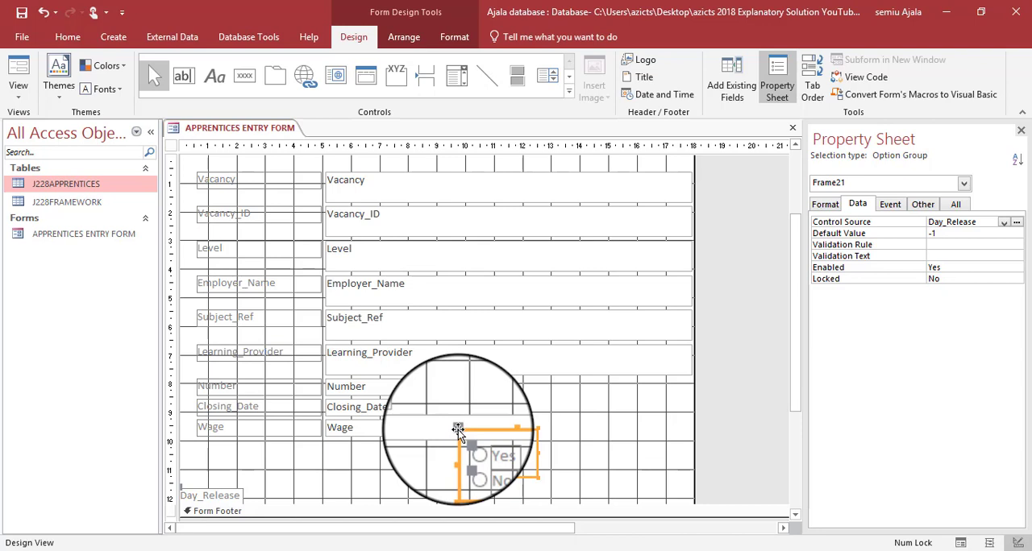
{"action": "left_click_drag", "start_coordinate": [457, 429], "coordinate": [457, 386]}
{"action": "left_click", "coordinate": [611, 403]}
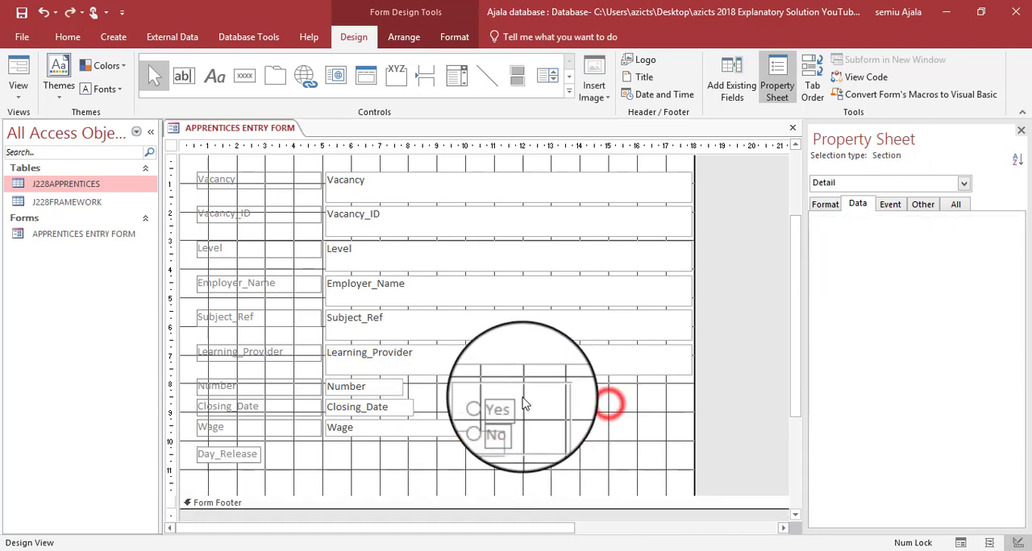
- Move the Yes/No option frame below the Wage text box and align it with the Day_Release label
{"action": "left_click", "coordinate": [521, 392]}
{"action": "left_click", "coordinate": [500, 388]}
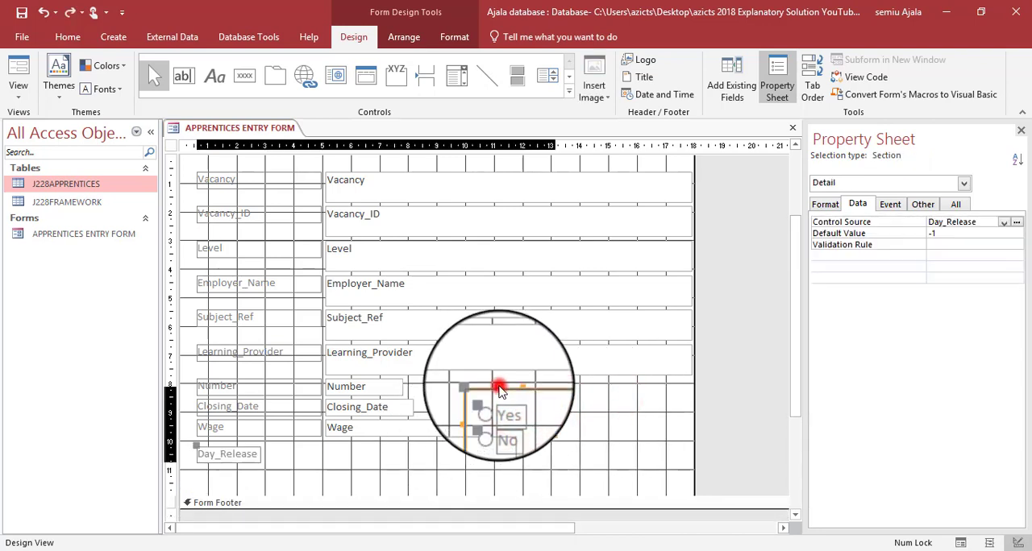
{"action": "left_click", "coordinate": [478, 388]}
{"action": "left_click", "coordinate": [479, 391]}
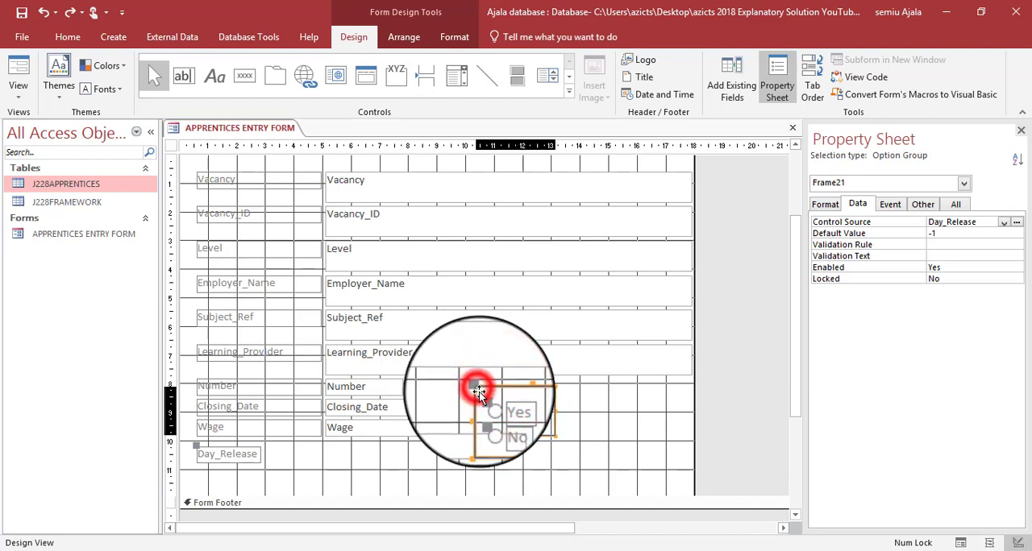
{"action": "left_click_drag", "start_coordinate": [478, 392], "coordinate": [331, 448]}
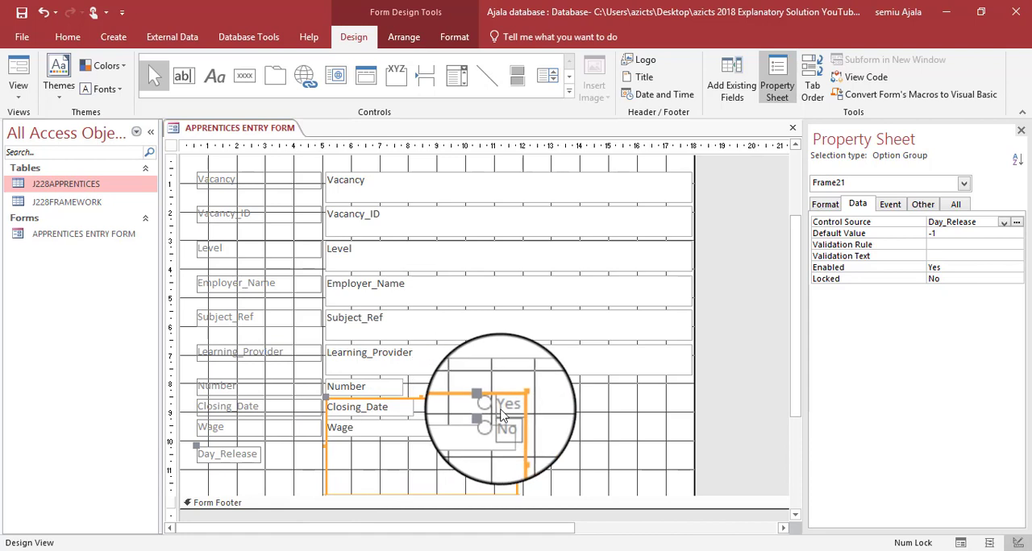
{"action": "key", "text": "ctrl+z"}
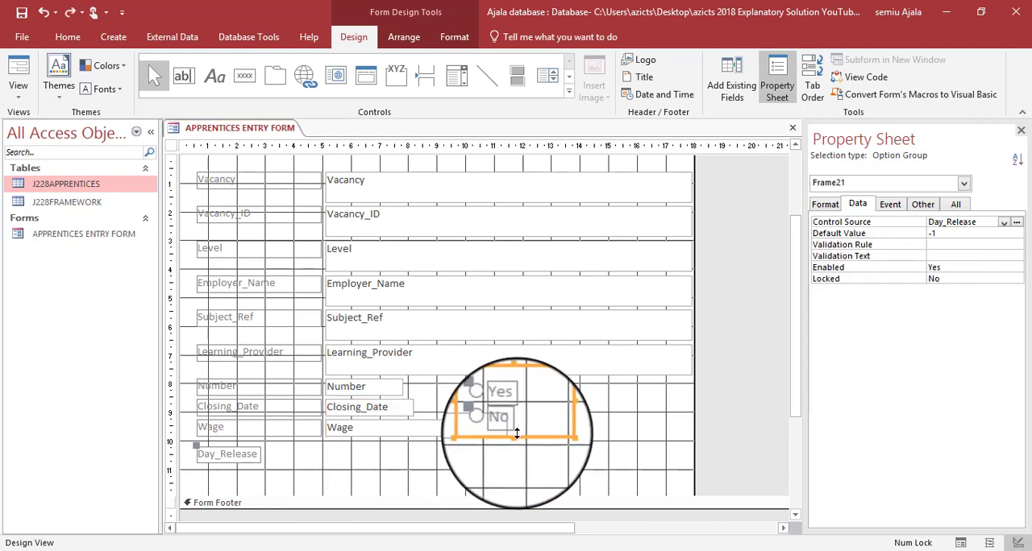
{"action": "key", "text": "ctrl+y"}
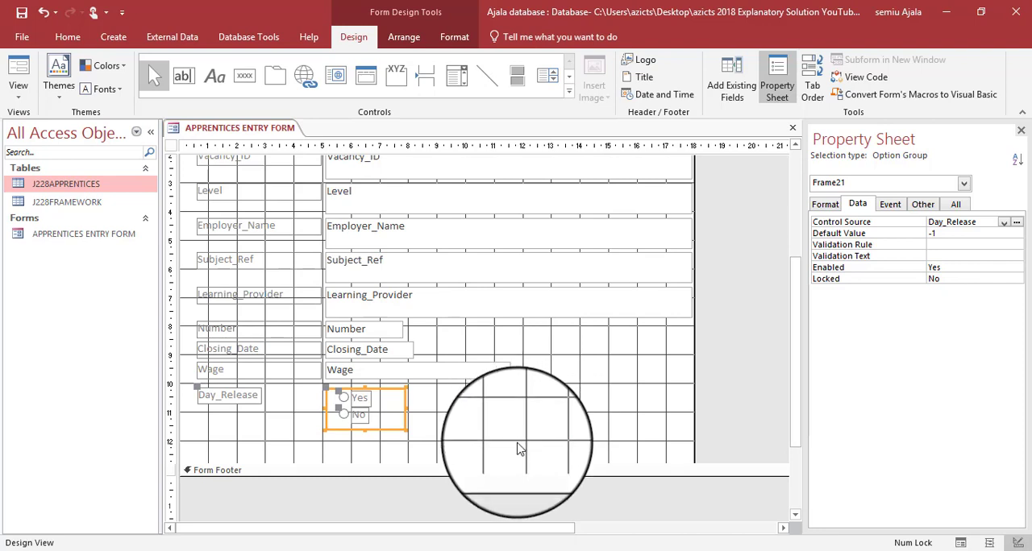
{"action": "left_click", "coordinate": [198, 388]}
{"action": "left_click", "coordinate": [339, 392]}
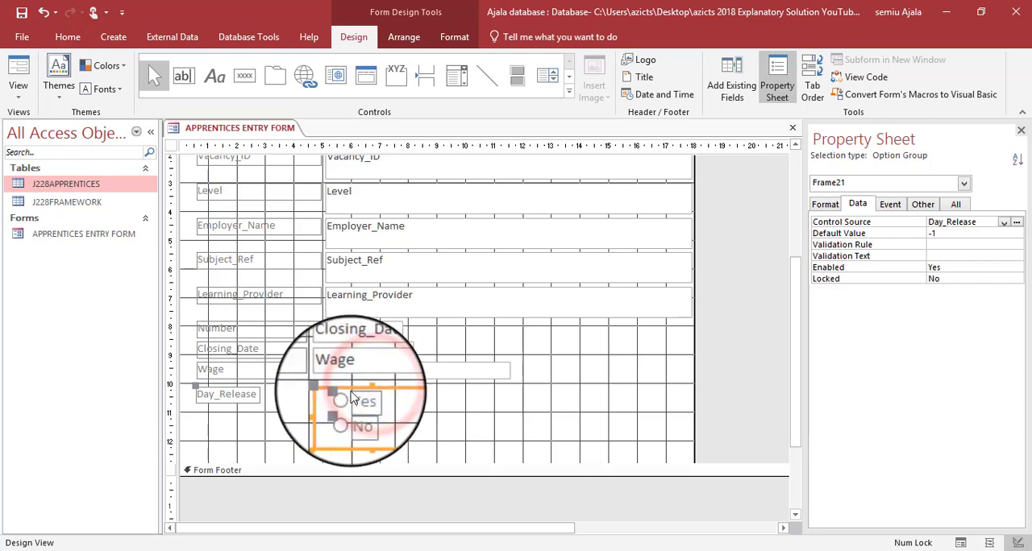
{"action": "left_click", "coordinate": [477, 401]}
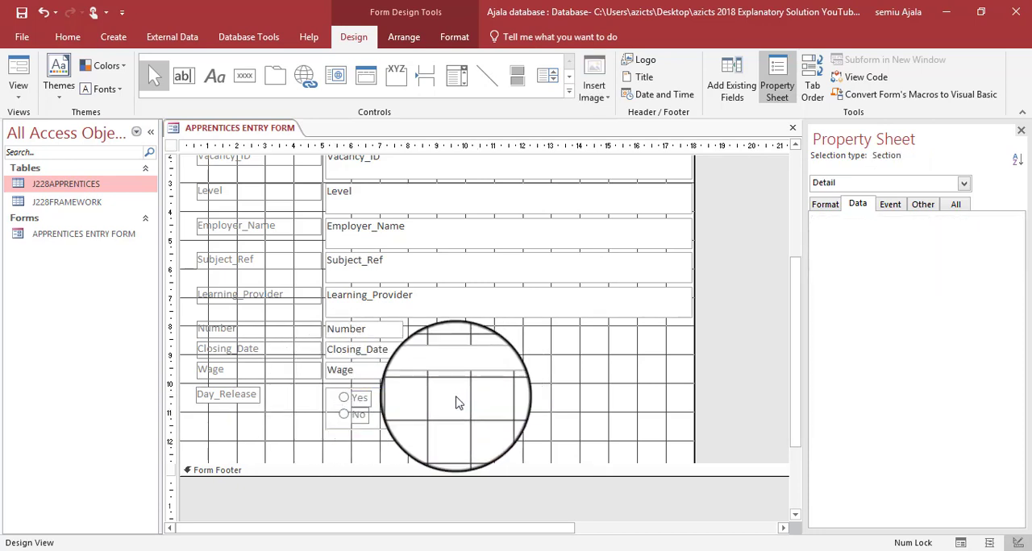
- Switch to the question paper PDF, highlight question 20's radio button requirement in green and read the EVIDENCE 6 instructions
{"action": "key", "text": "alt+Tab"}
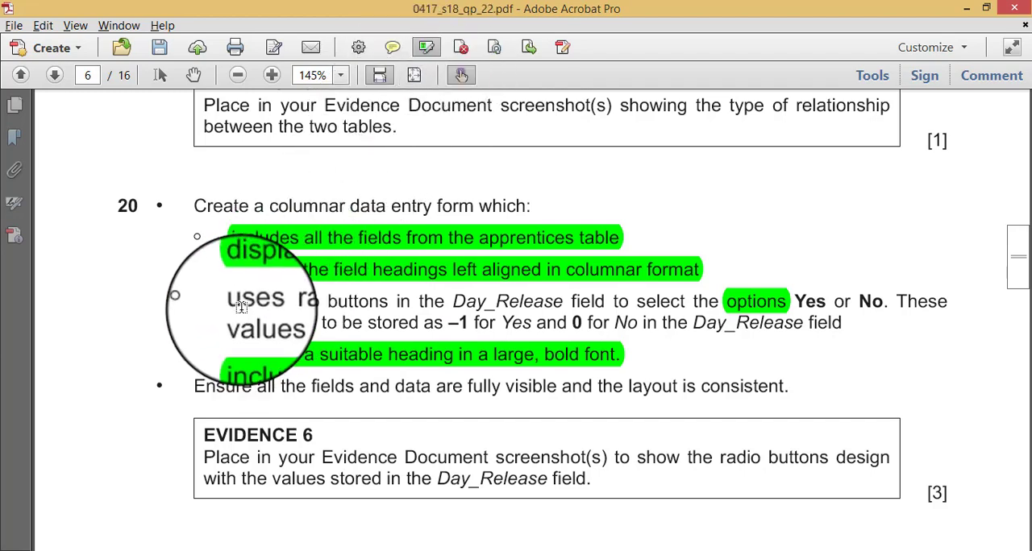
{"action": "mouse_move", "coordinate": [238, 306]}
{"action": "left_mouse_down"}
{"action": "mouse_move", "coordinate": [373, 322]}
{"action": "mouse_move", "coordinate": [836, 324]}
{"action": "left_mouse_up"}
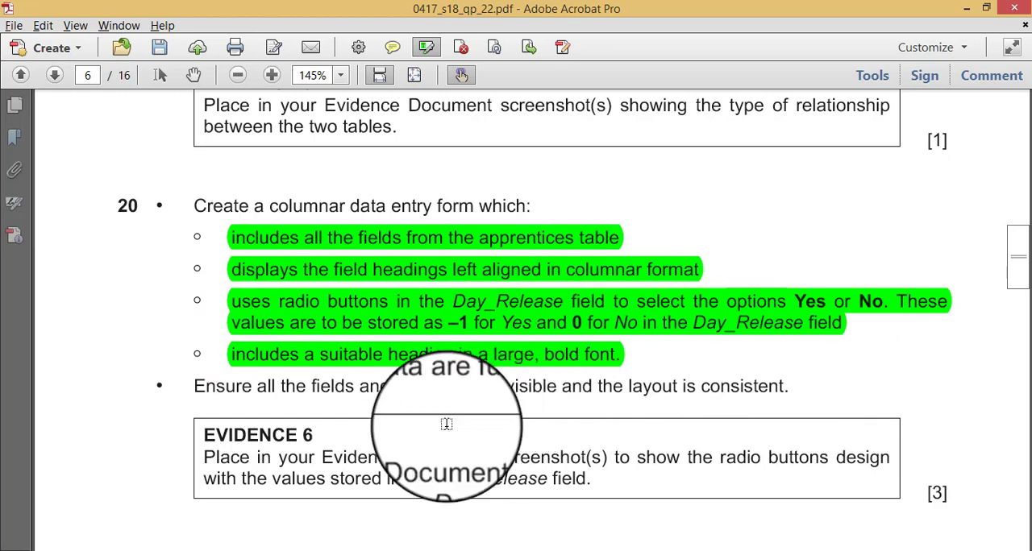
{"action": "scroll", "coordinate": [446, 424], "scroll_direction": "down", "scroll_amount": 3}
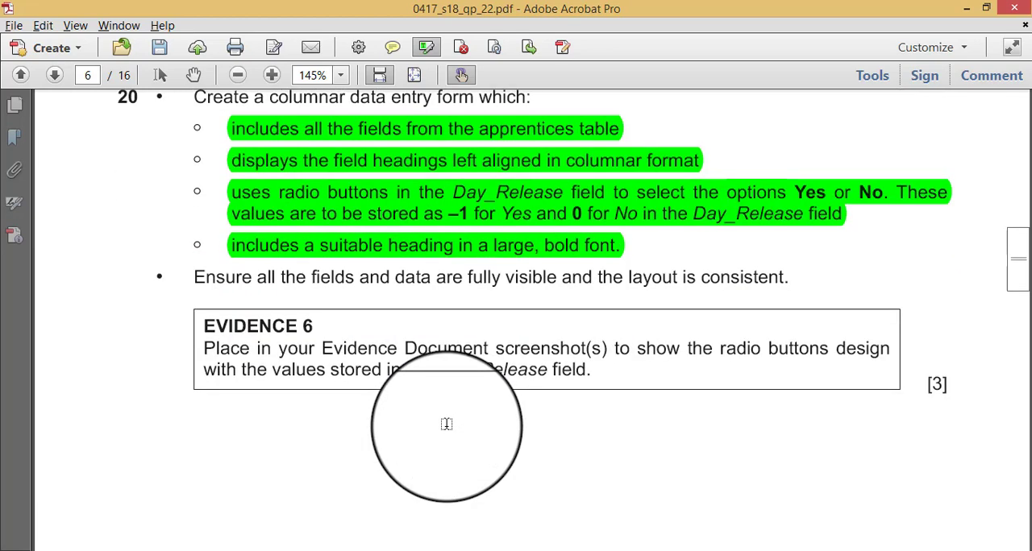
{"action": "scroll", "coordinate": [446, 424], "scroll_direction": "down", "scroll_amount": 2}
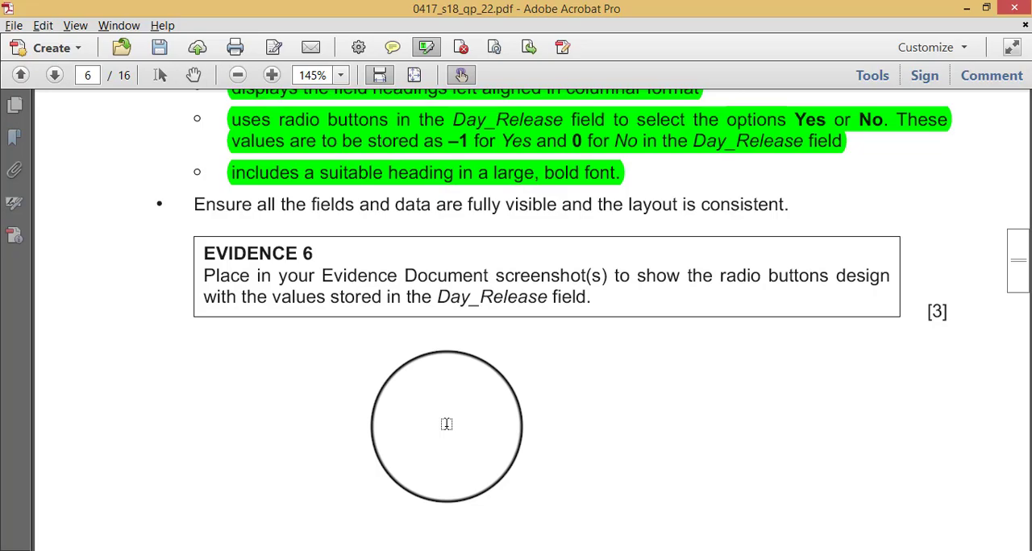
- Return to Access, check the apprentices form's arrangement in Layout View and go back to Design View
{"action": "key", "text": "alt+Tab"}
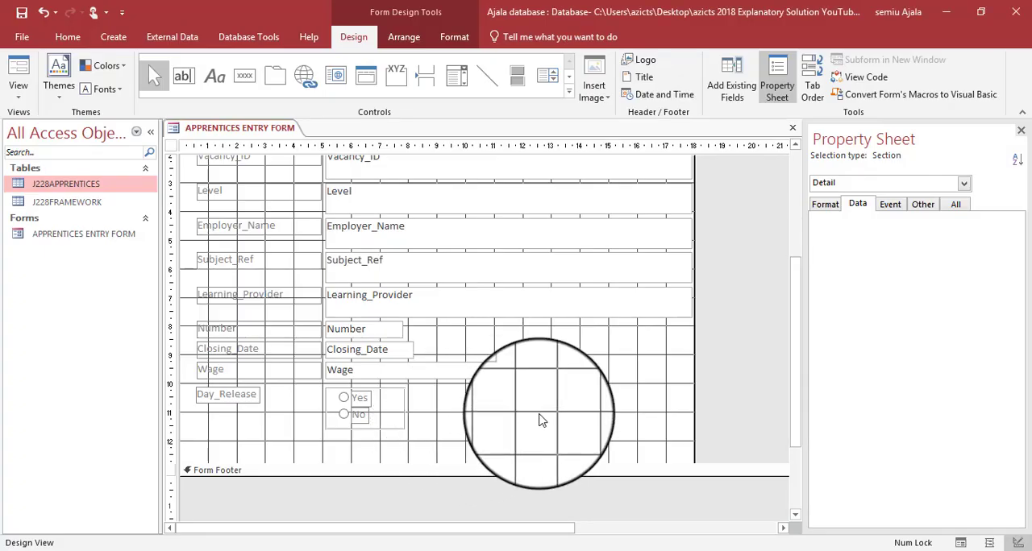
{"action": "scroll", "coordinate": [400, 418], "scroll_direction": "up", "scroll_amount": 3}
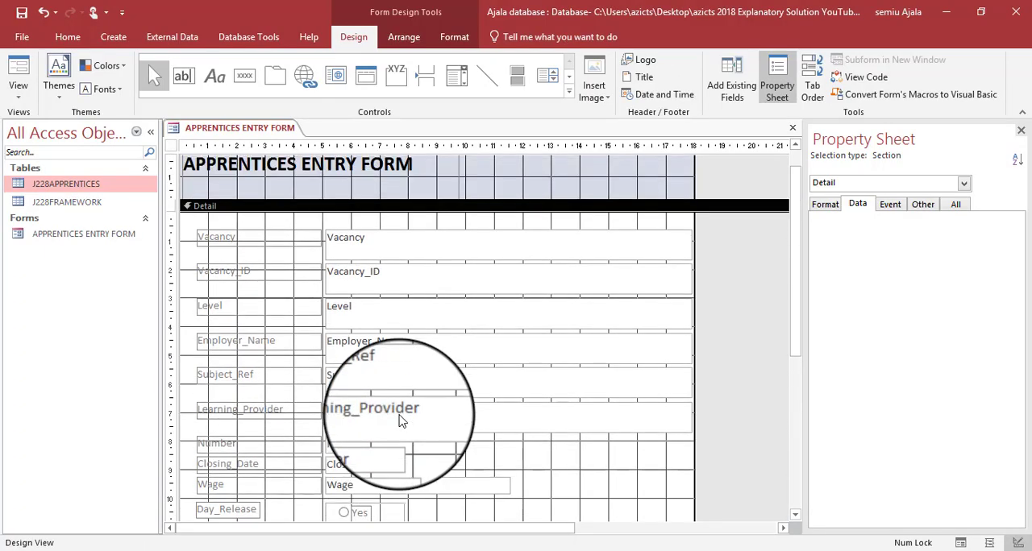
{"action": "scroll", "coordinate": [400, 418], "scroll_direction": "down", "scroll_amount": 2}
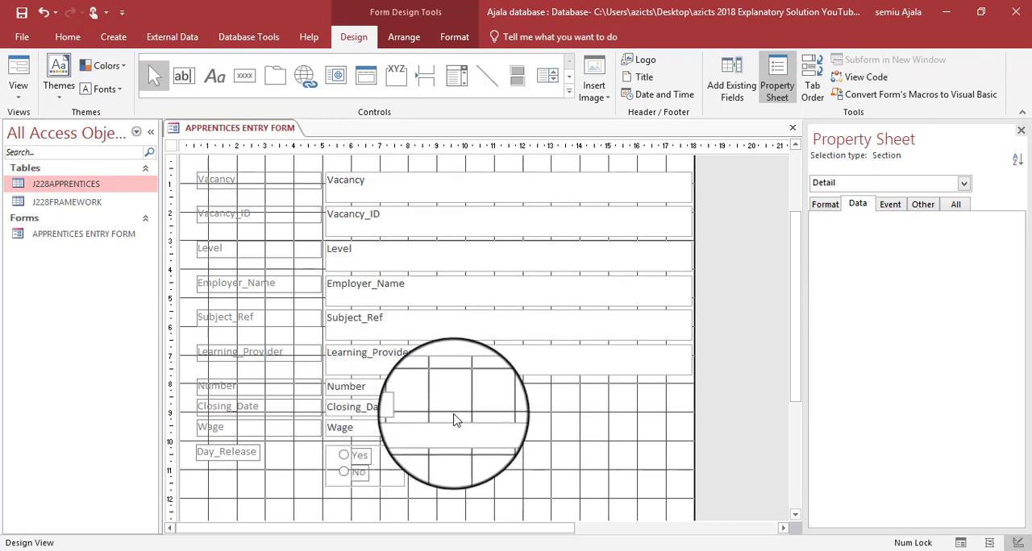
{"action": "right_click", "coordinate": [260, 135]}
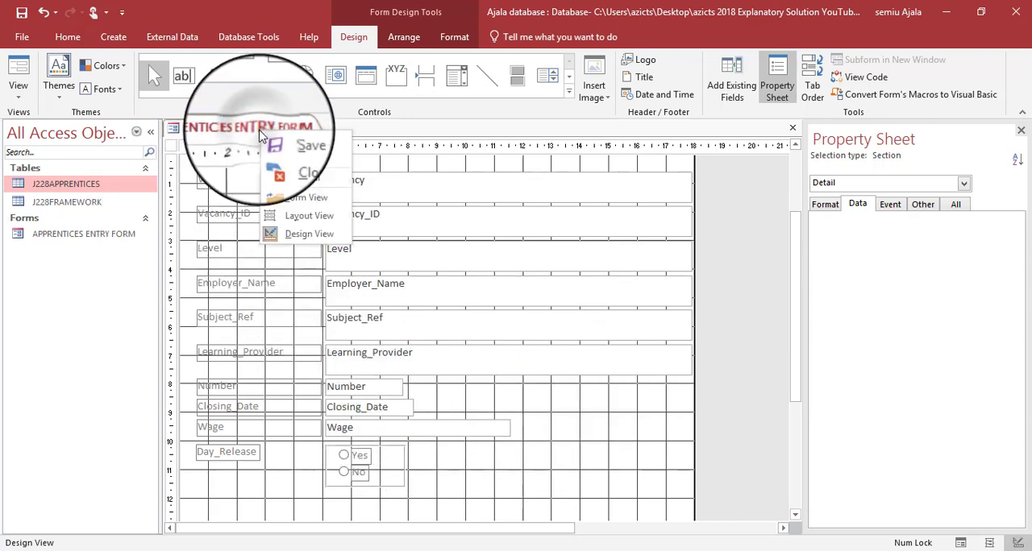
{"action": "left_click", "coordinate": [282, 217]}
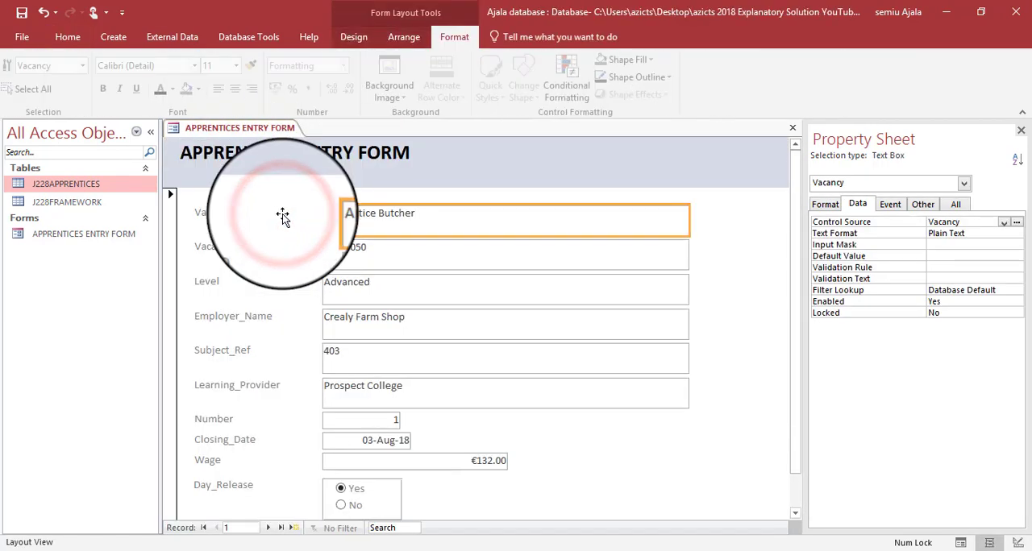
{"action": "right_click", "coordinate": [274, 130]}
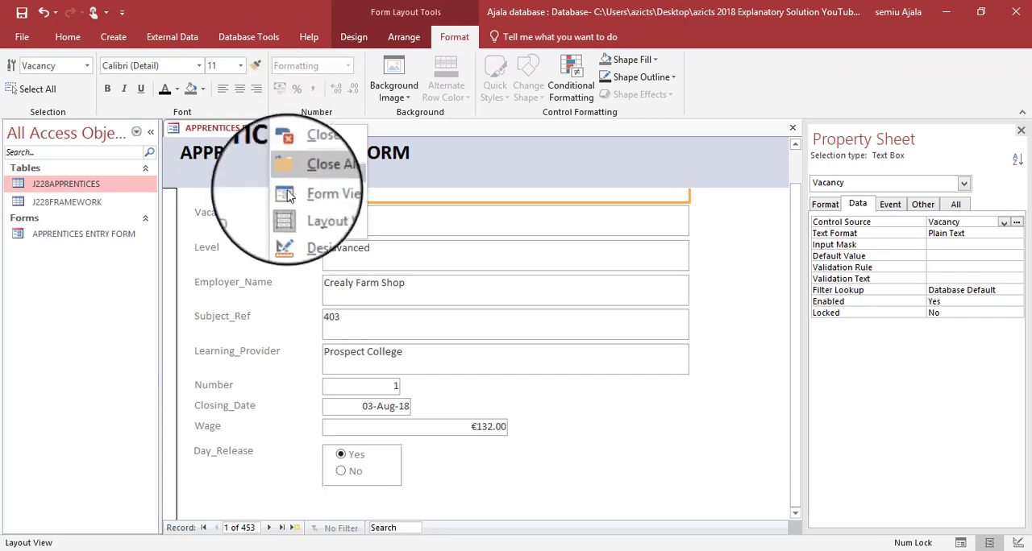
{"action": "left_click", "coordinate": [298, 231]}
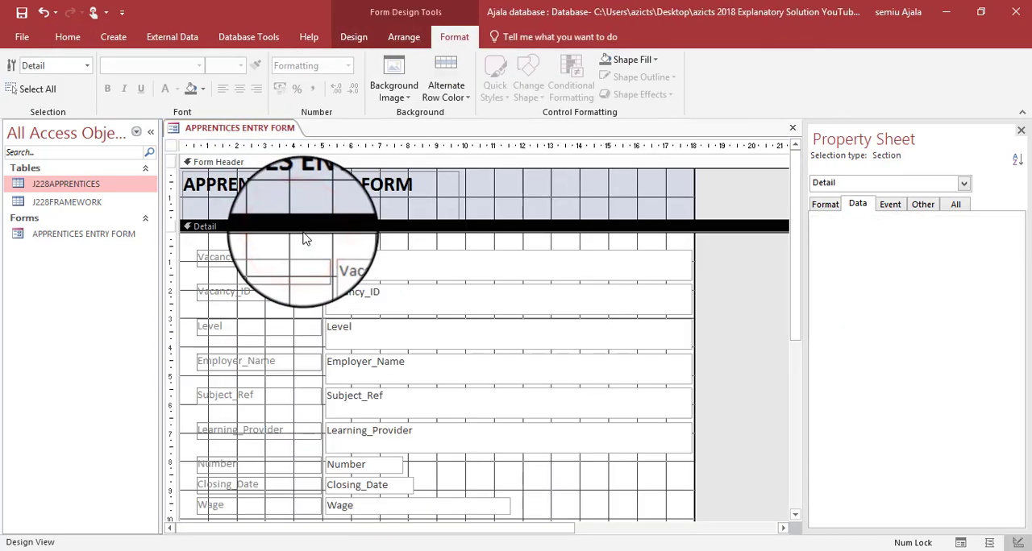
- Capture the form's Day_Release label and Yes/No radio buttons in Design View as a screenshot on the clipboard
{"action": "scroll", "coordinate": [305, 238], "scroll_direction": "down", "scroll_amount": 3}
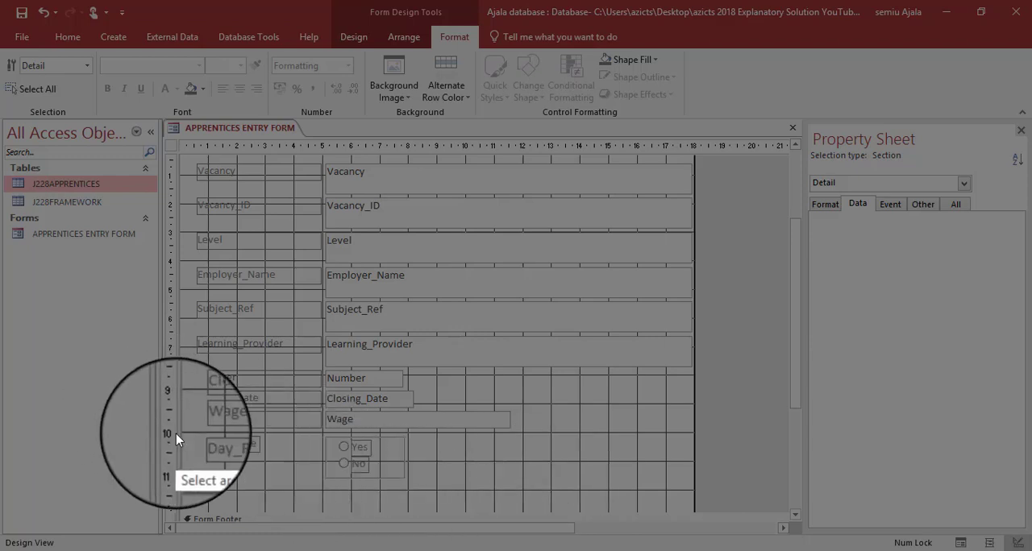
{"action": "left_click_drag", "start_coordinate": [191, 427], "coordinate": [424, 496]}
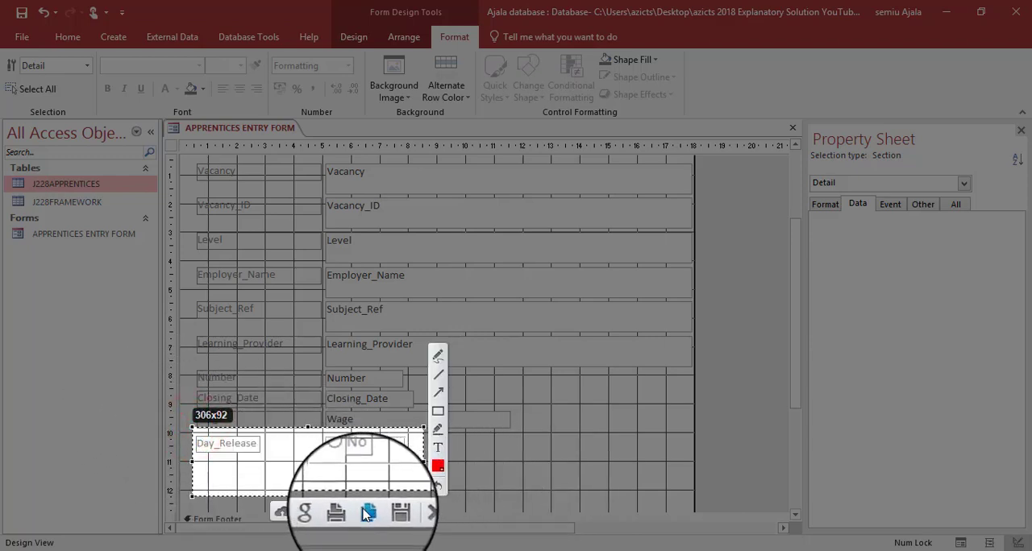
{"action": "left_click", "coordinate": [364, 511]}
- Switch to the Word evidence document J228EVIDENCE0777.docx and paste the screenshot under Step 20 – EVIDENCE 6
{"action": "key", "text": "alt+Tab"}
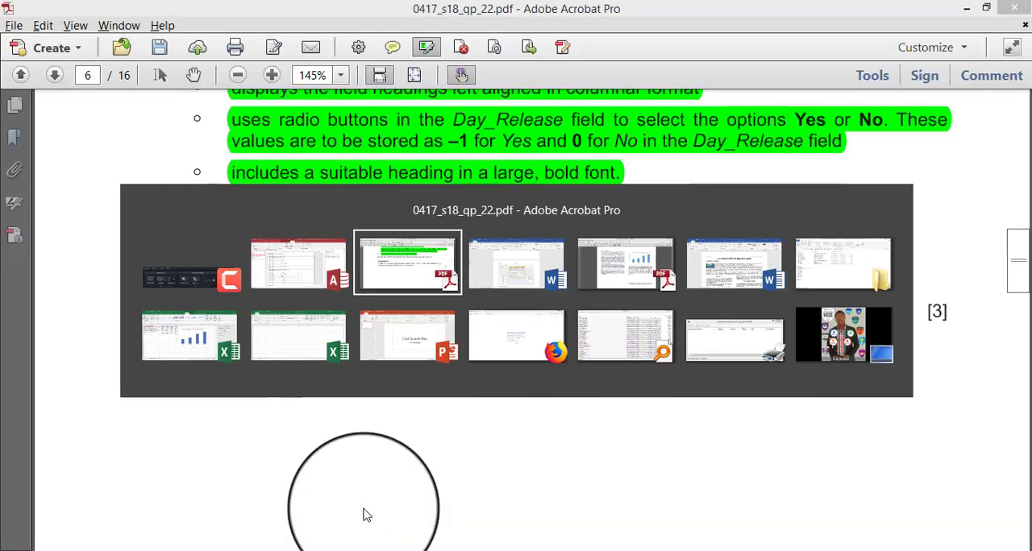
{"action": "scroll", "coordinate": [438, 424], "scroll_direction": "down", "scroll_amount": 3}
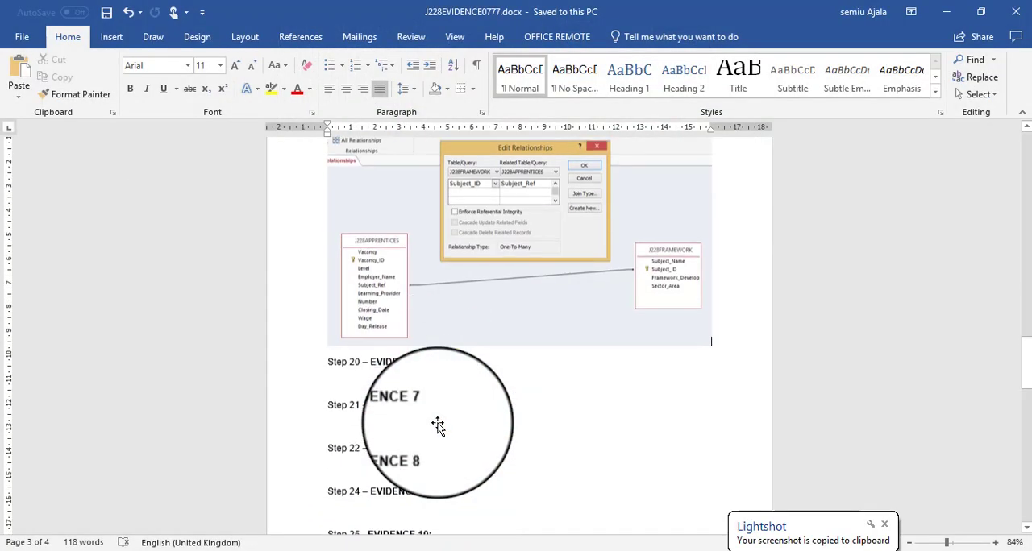
{"action": "left_click", "coordinate": [381, 362]}
{"action": "key", "text": "ctrl+v"}
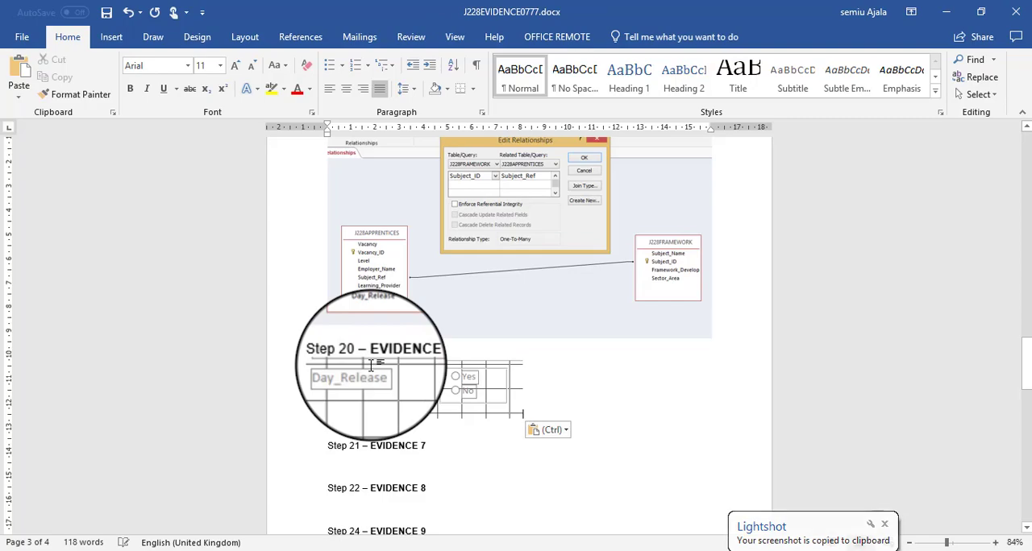
- Return to Access and show the APPRENTICES ENTRY FORM in Layout View
{"action": "key", "text": "alt+Tab"}
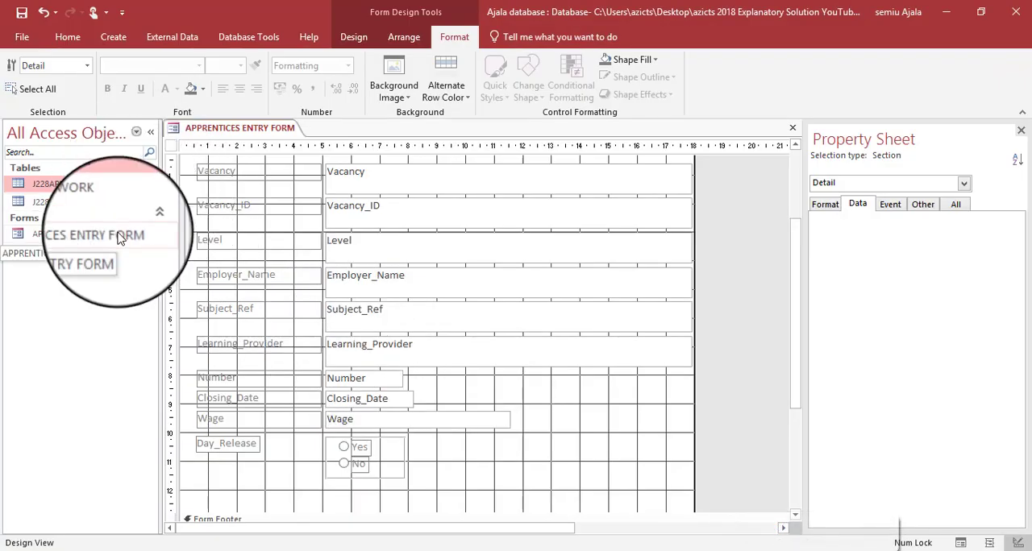
{"action": "right_click", "coordinate": [209, 135]}
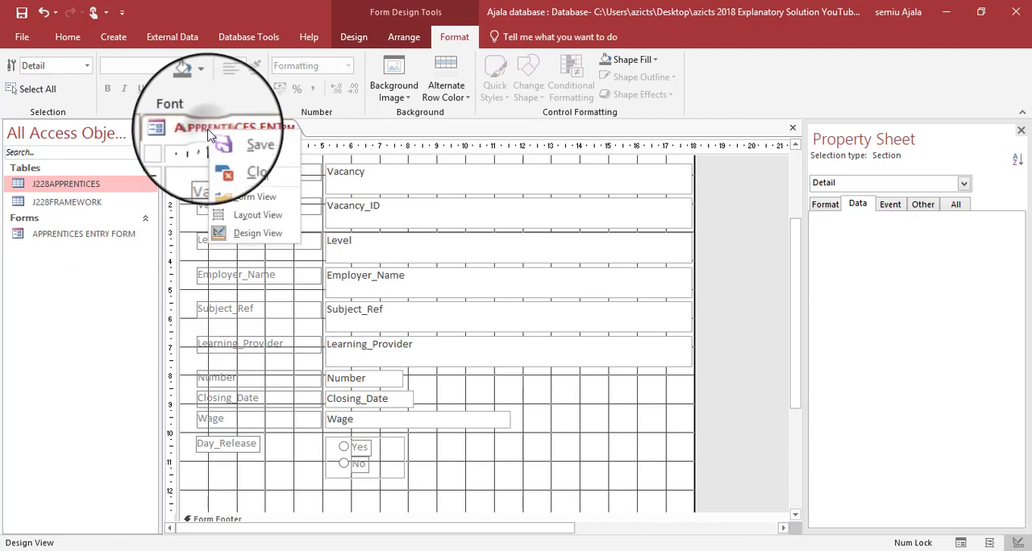
{"action": "left_click", "coordinate": [232, 219]}
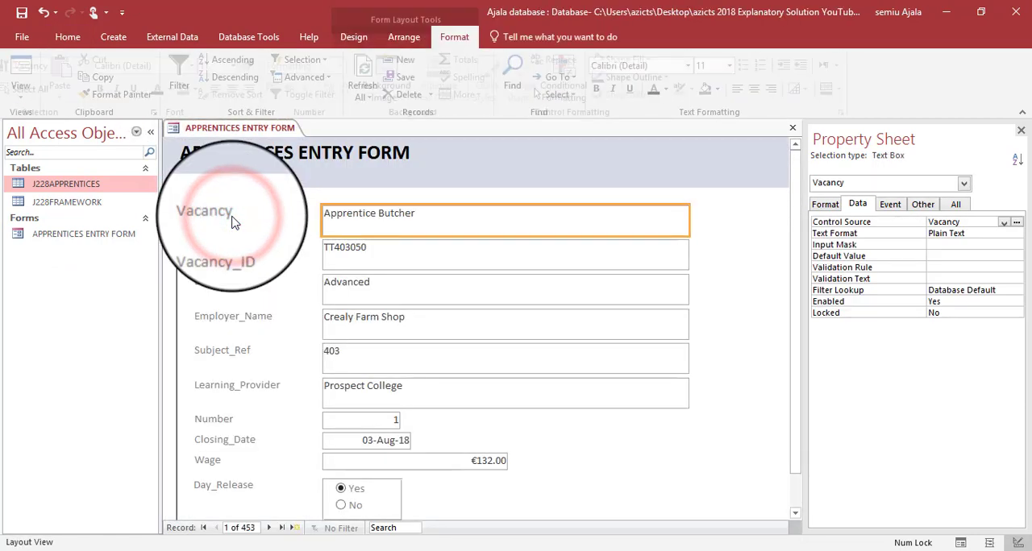
- Check the form's lower fields, switch to the question paper 0417_s18_qp_22.pdf and read question 21's new record details
{"action": "scroll", "coordinate": [232, 219], "scroll_direction": "down", "scroll_amount": 1}
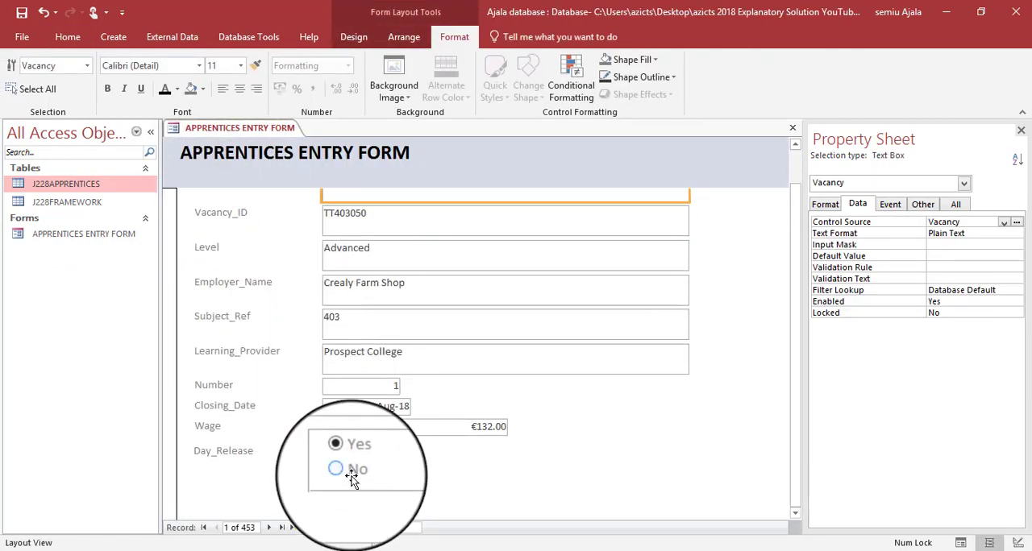
{"action": "key", "text": "alt+Tab"}
{"action": "key", "text": "alt+Tab"}
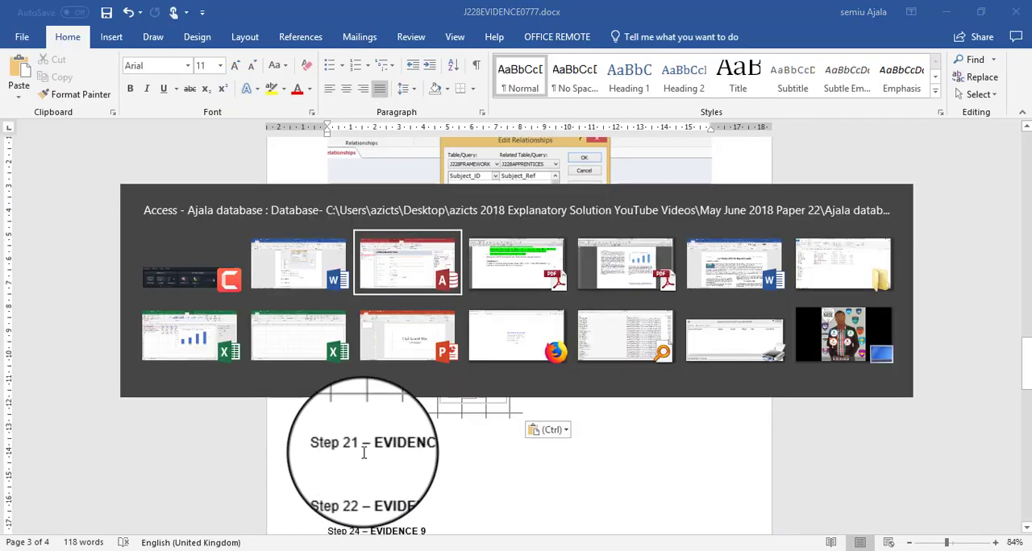
{"action": "scroll", "coordinate": [363, 450], "scroll_direction": "down", "scroll_amount": 2}
{"action": "scroll", "coordinate": [363, 449], "scroll_direction": "down", "scroll_amount": 1}
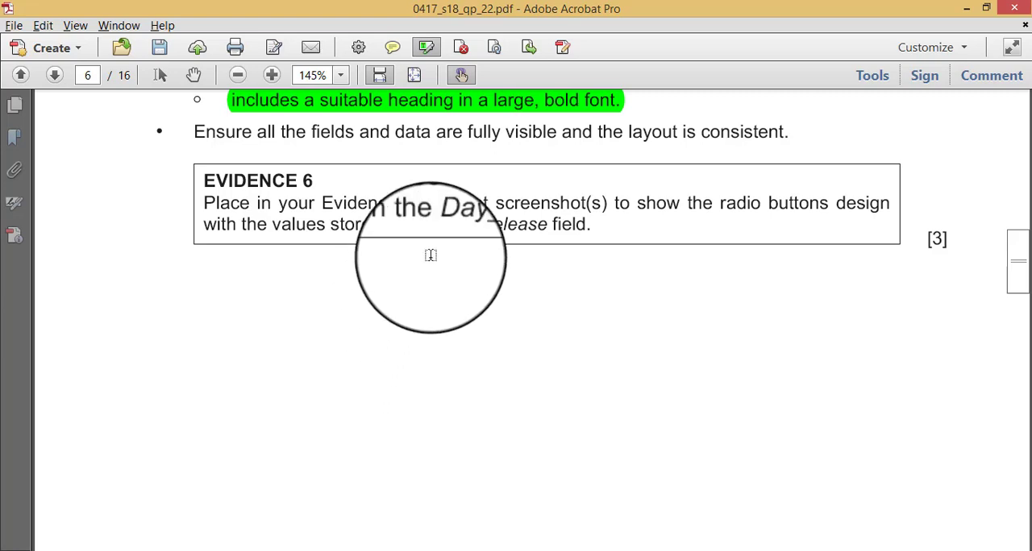
{"action": "scroll", "coordinate": [432, 255], "scroll_direction": "down", "scroll_amount": 15}
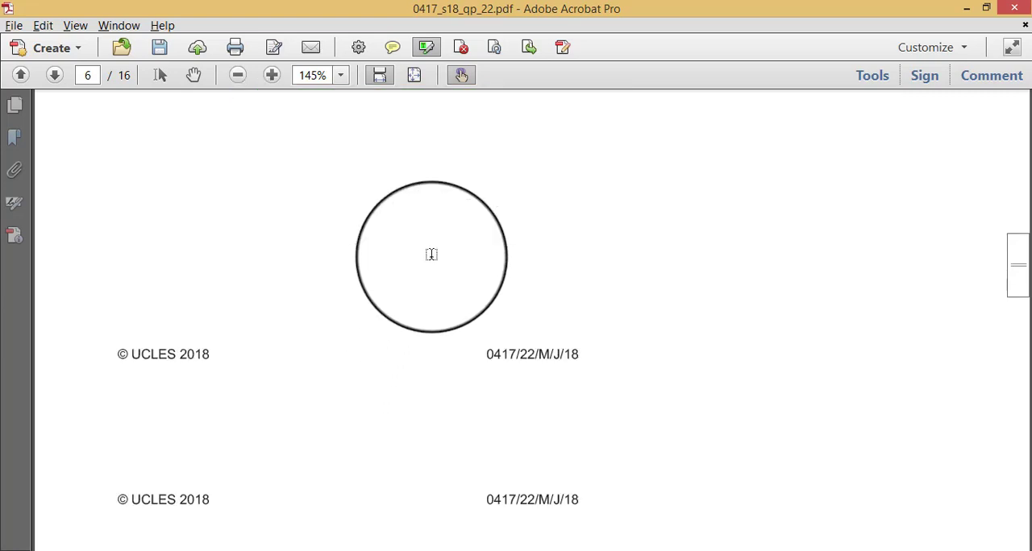
{"action": "scroll", "coordinate": [431, 255], "scroll_direction": "down", "scroll_amount": 2}
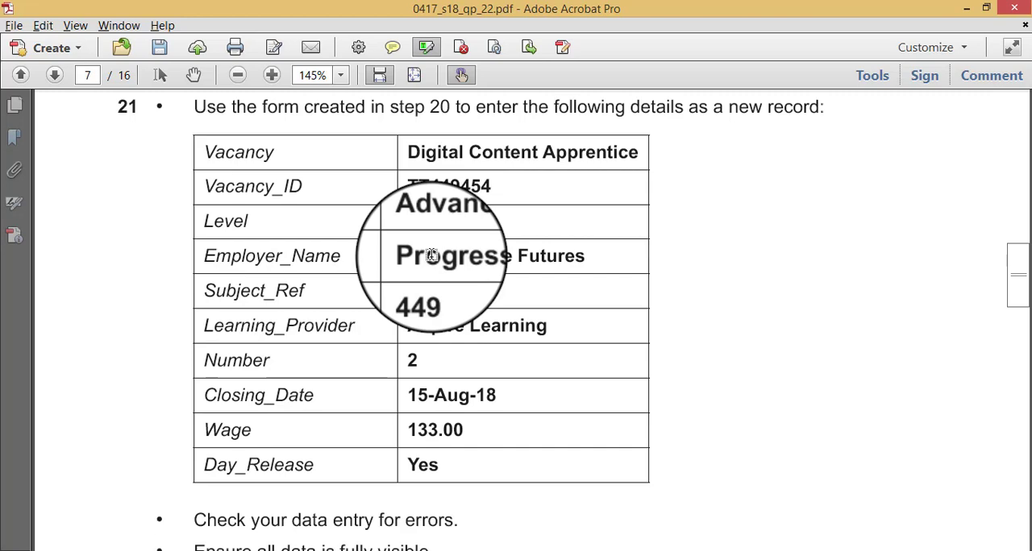
- Return to Access, show the APPRENTICES ENTRY FORM in Form View and start a new blank record
{"action": "key", "text": "alt+Tab"}
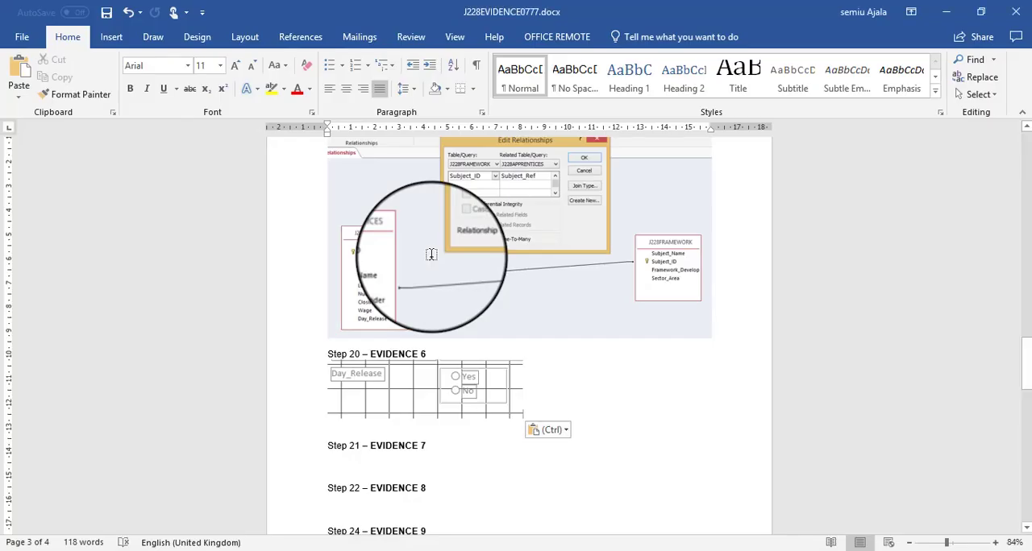
{"action": "key", "text": "alt+Tab"}
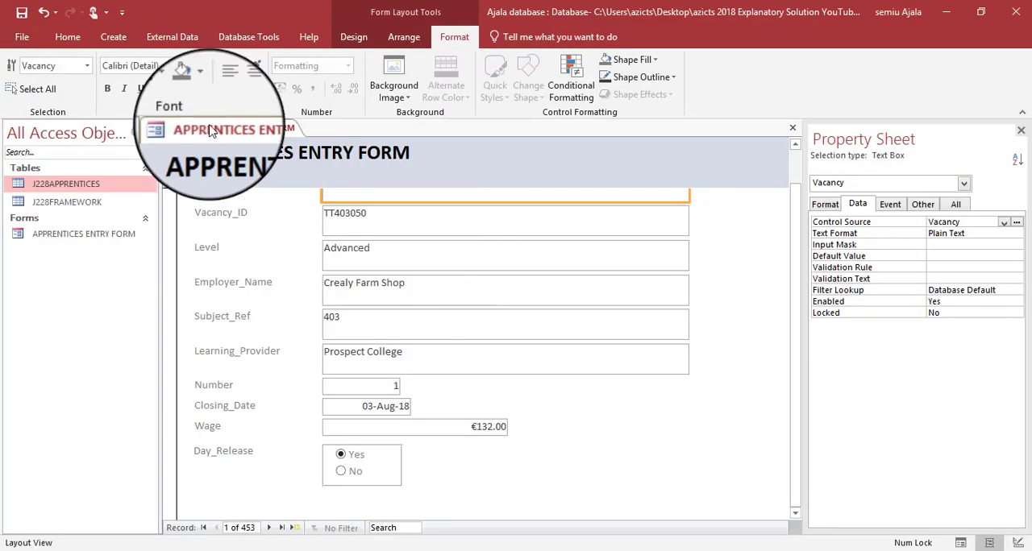
{"action": "right_click", "coordinate": [209, 132]}
{"action": "left_click", "coordinate": [216, 200]}
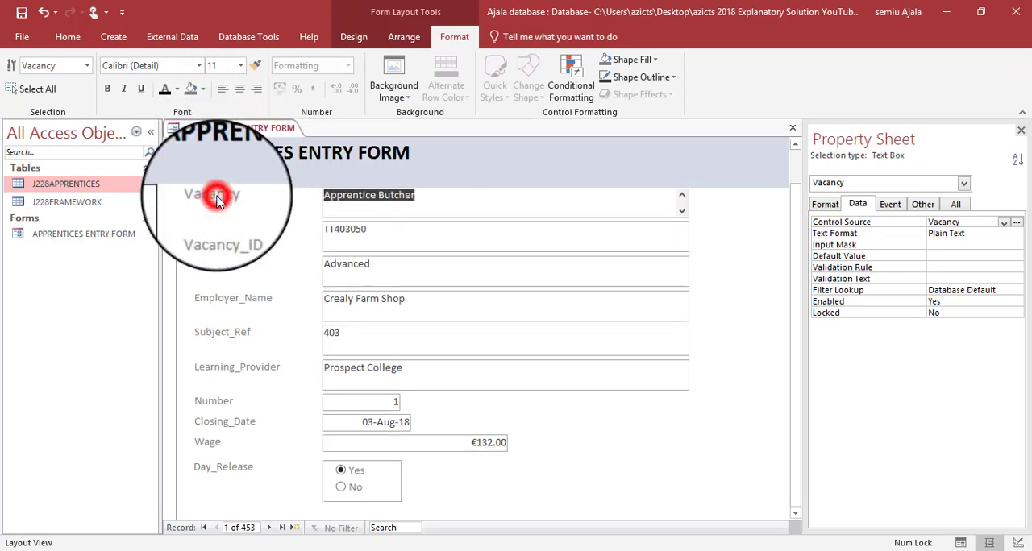
{"action": "left_click", "coordinate": [296, 528]}
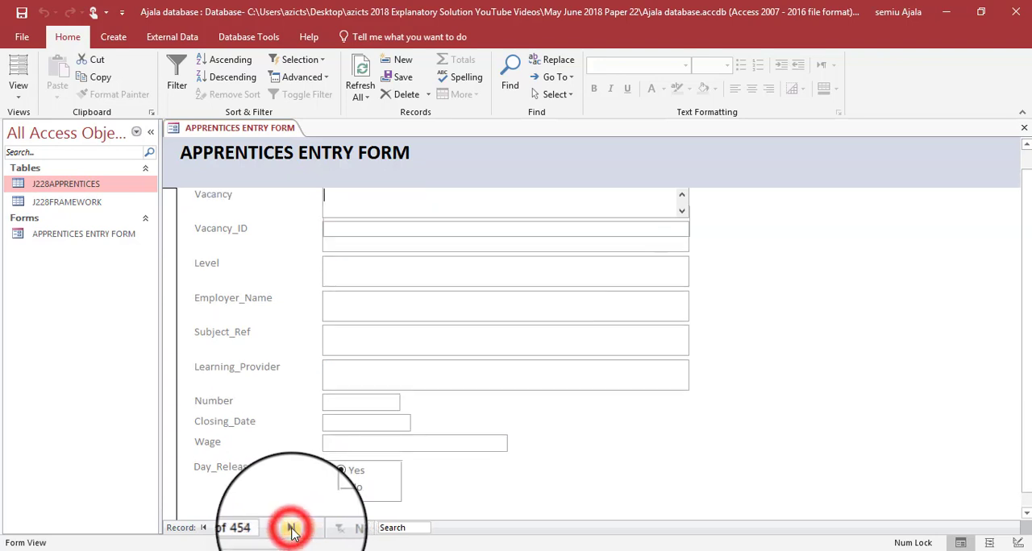
- Enter Digital Content Apprentice as the new record's Vacancy, consulting question 21's table in the question paper
{"action": "left_click", "coordinate": [380, 211]}
{"action": "key", "text": "alt+Tab"}
{"action": "key", "text": "alt+Tab"}
{"action": "key", "text": "Tab"}
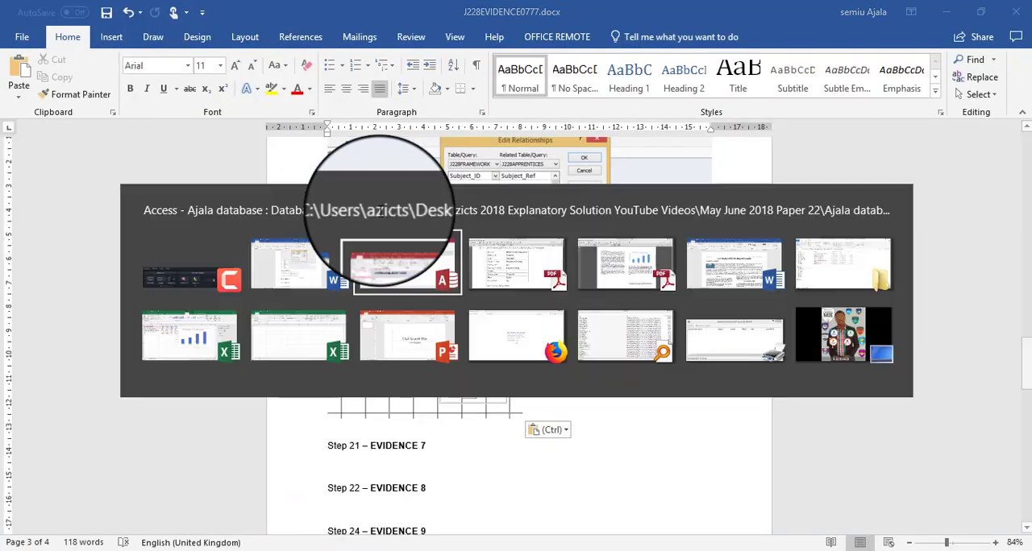
{"action": "key", "text": "alt+Tab"}
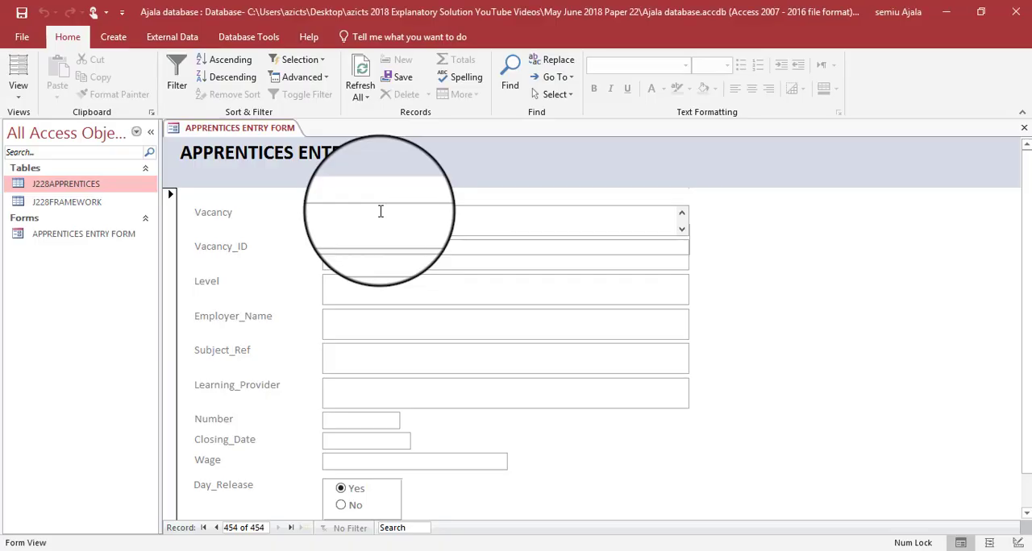
{"action": "key", "text": "alt+Tab"}
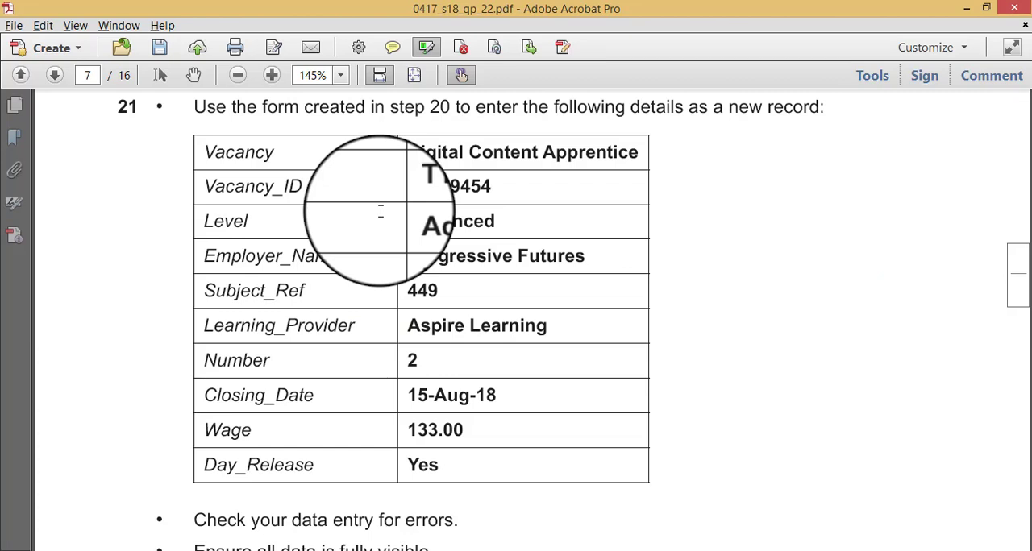
{"action": "key", "text": "alt+Tab"}
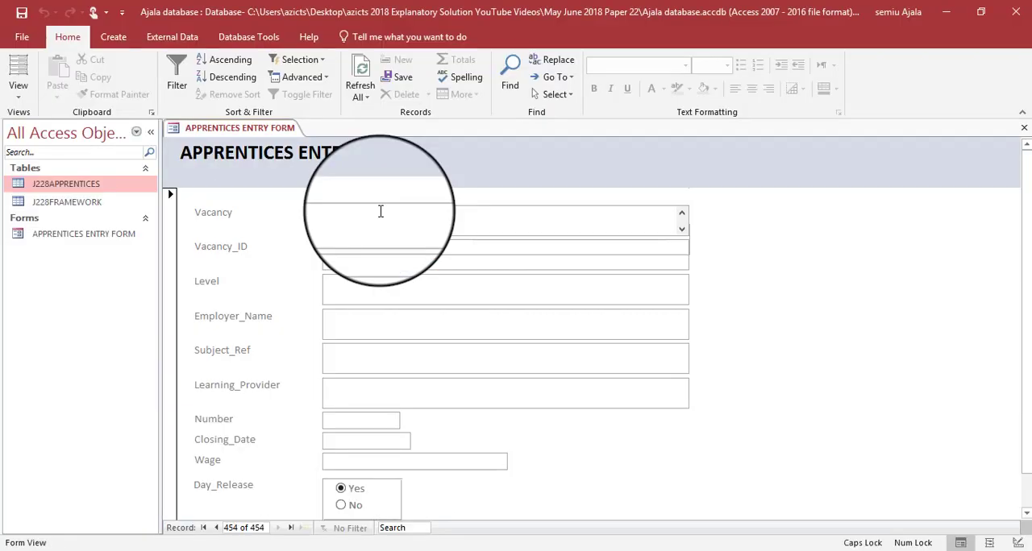
{"action": "type", "text": "D"}
{"action": "key", "text": "Caps_Lock"}
{"action": "type", "text": "i"}
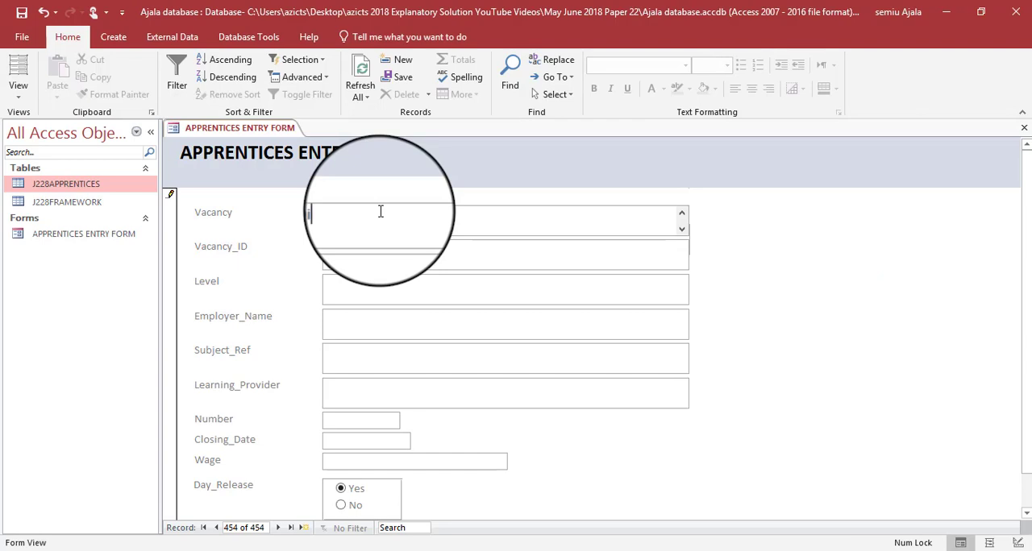
{"action": "type", "text": "gital"}
{"action": "key", "text": "Caps_Lock"}
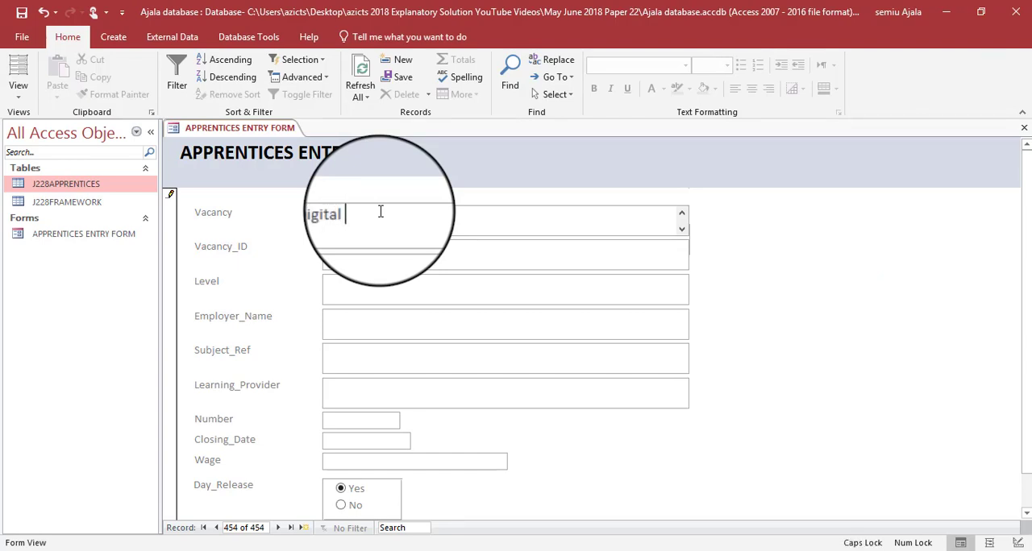
{"action": "type", "text": "C"}
{"action": "key", "text": "Caps_Lock"}
{"action": "type", "text": "ontent"}
{"action": "key", "text": "Caps_Lock"}
{"action": "type", "text": "A"}
{"action": "key", "text": "Caps_Lock"}
{"action": "type", "text": "p"}
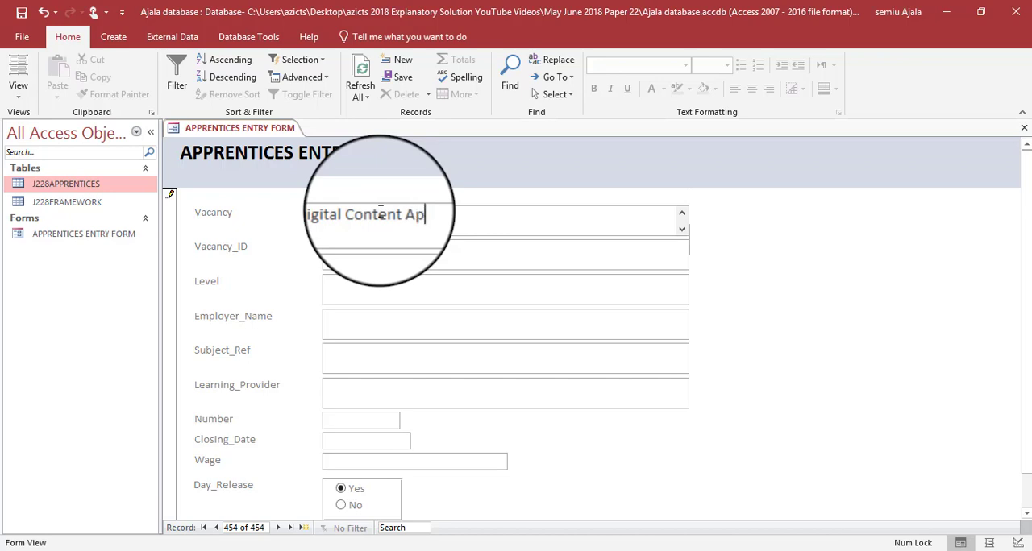
{"action": "type", "text": "prentice"}
- Check the question paper and enter TT449454 as the new record's Vacancy_ID
{"action": "key", "text": "alt+Tab"}
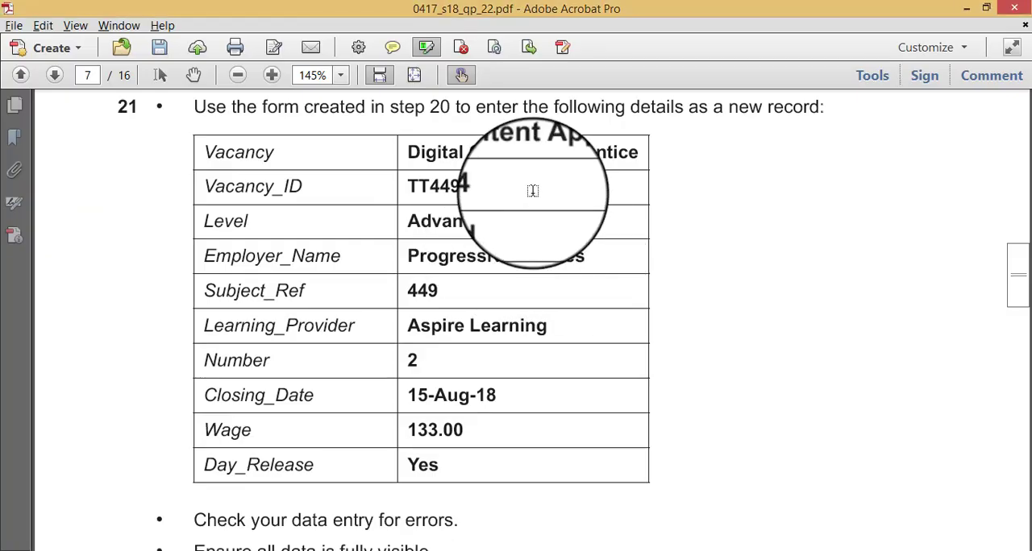
{"action": "key", "text": "alt+Tab"}
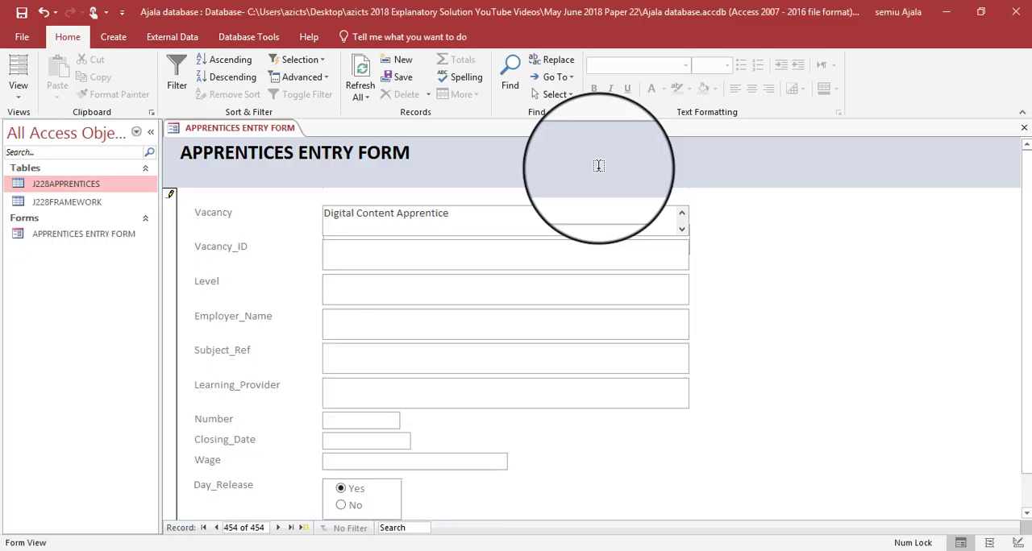
{"action": "key", "text": "alt+Tab"}
{"action": "key", "text": "alt+Tab"}
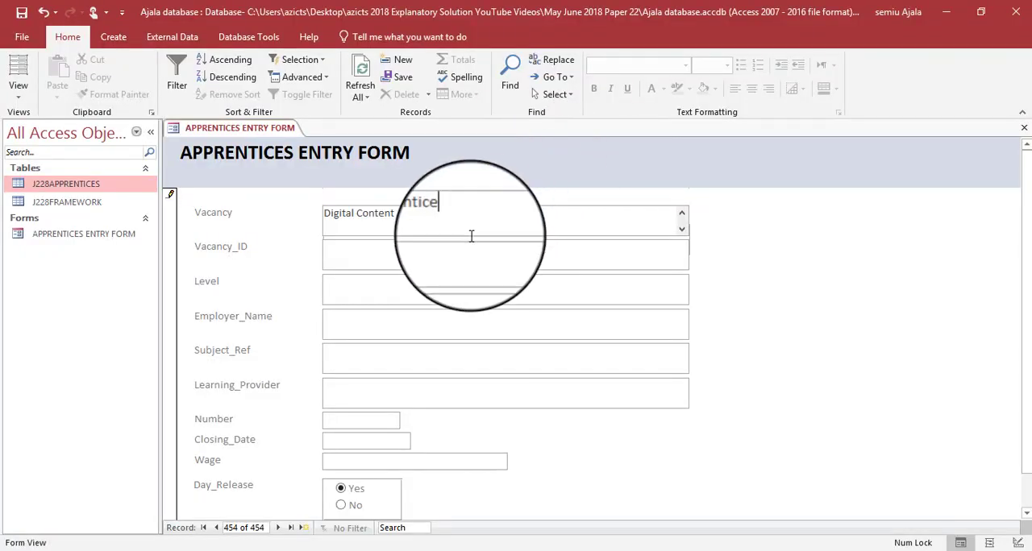
{"action": "left_click", "coordinate": [464, 255]}
{"action": "type", "text": "TT"}
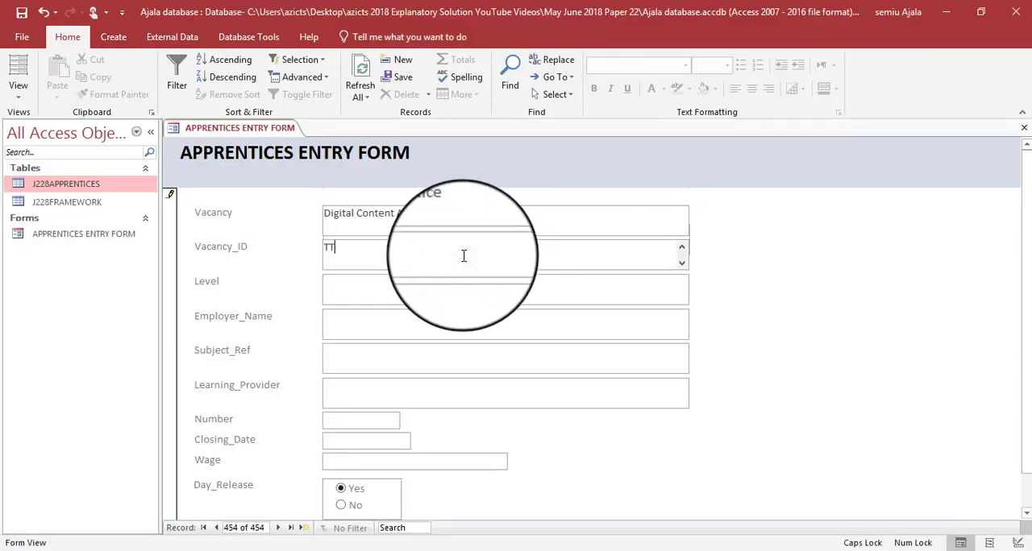
{"action": "type", "text": "440"}
{"action": "key", "text": "alt+Tab"}
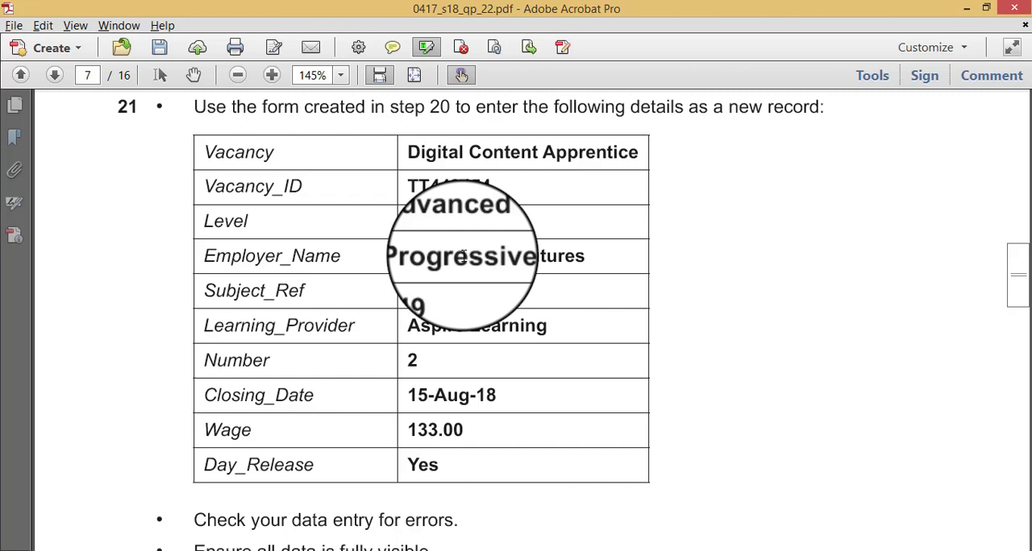
{"action": "key", "text": "alt+Tab"}
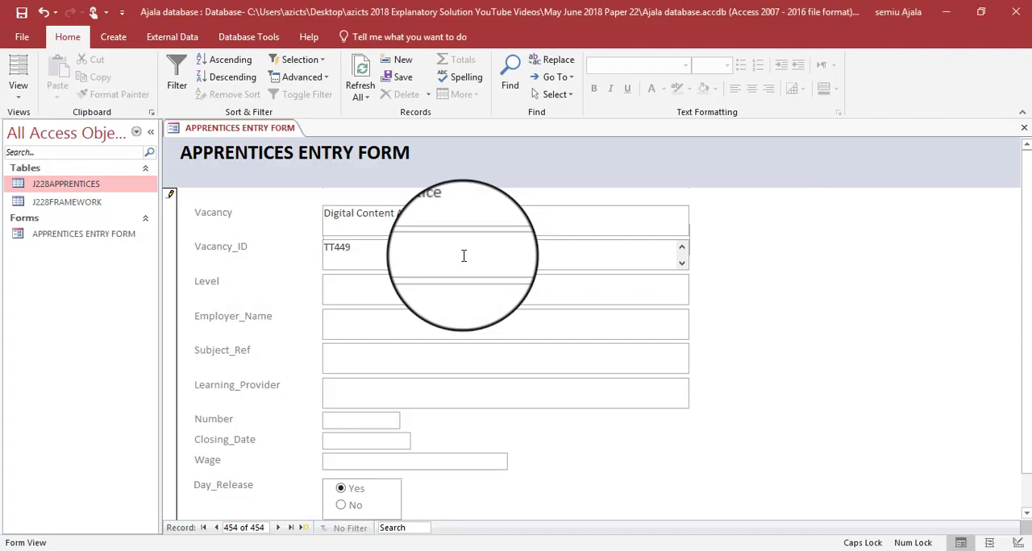
{"action": "type", "text": "454"}
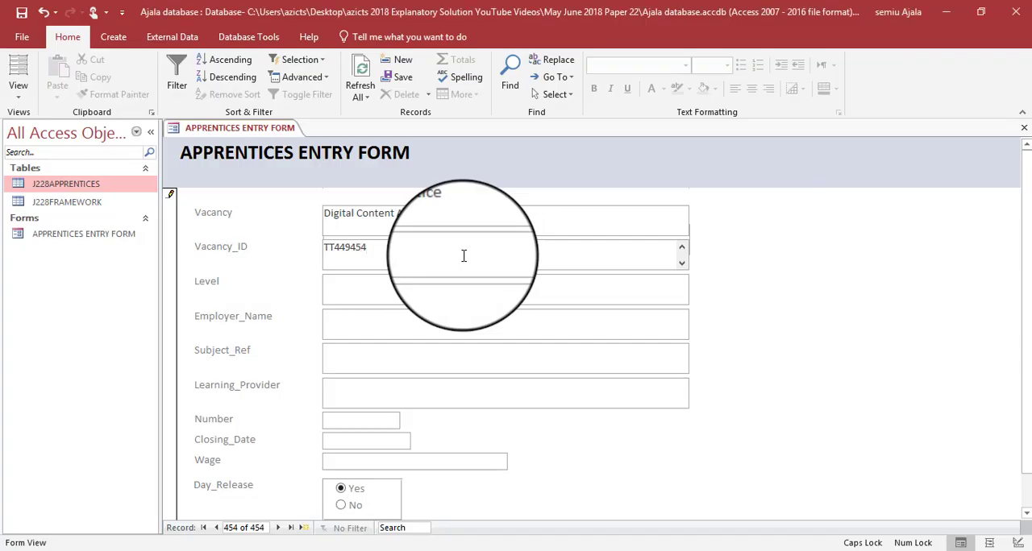
- Check the question paper and enter Advanced as the new record's Level
{"action": "left_click", "coordinate": [447, 296]}
{"action": "key", "text": "alt+Tab"}
{"action": "key", "text": "alt+Tab"}
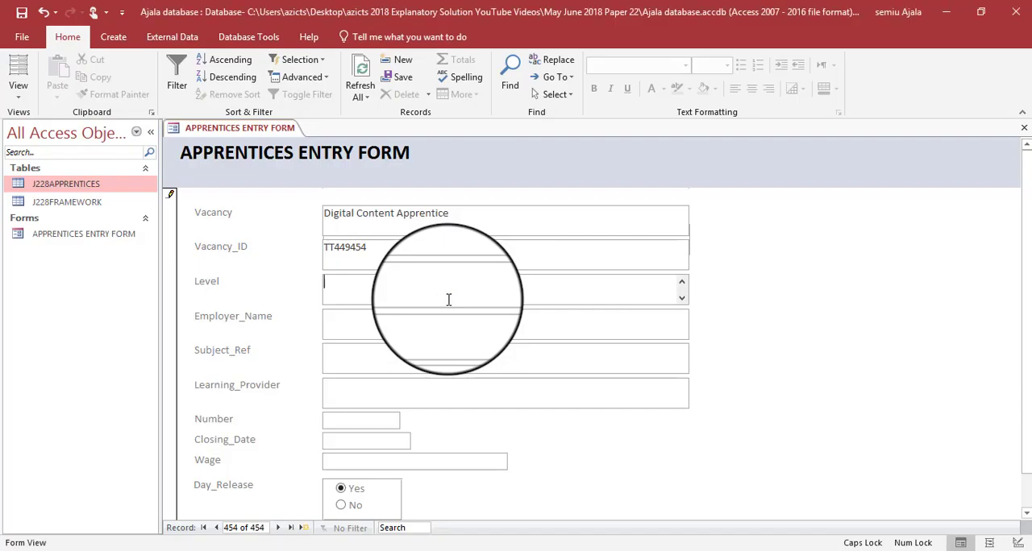
{"action": "type", "text": "A"}
{"action": "key", "text": "Caps_Lock"}
{"action": "type", "text": "dvanced"}
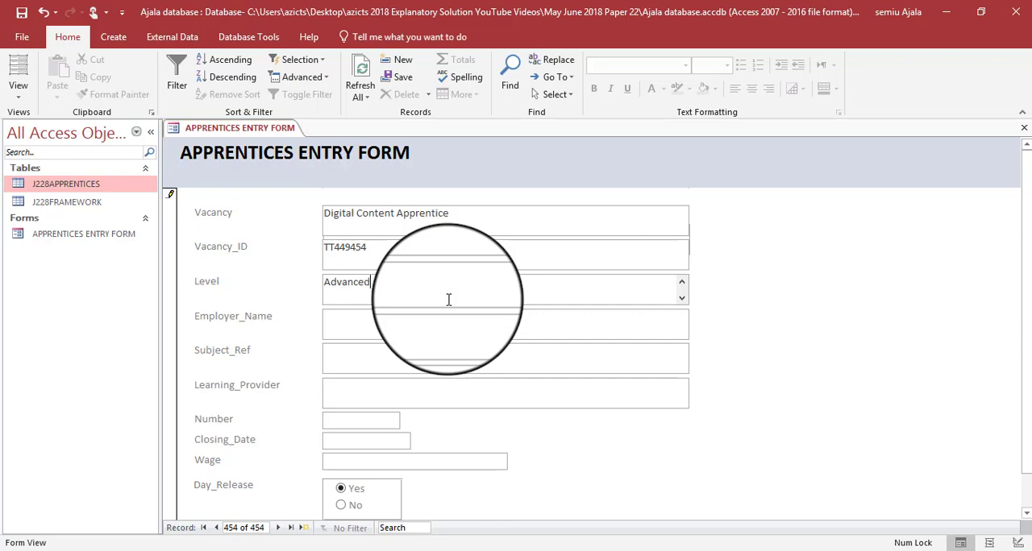
{"action": "key", "text": "Tab"}
- Look up the employer in the question paper and enter Progressive Futures as Employer_Name
{"action": "key", "text": "alt+Tab"}
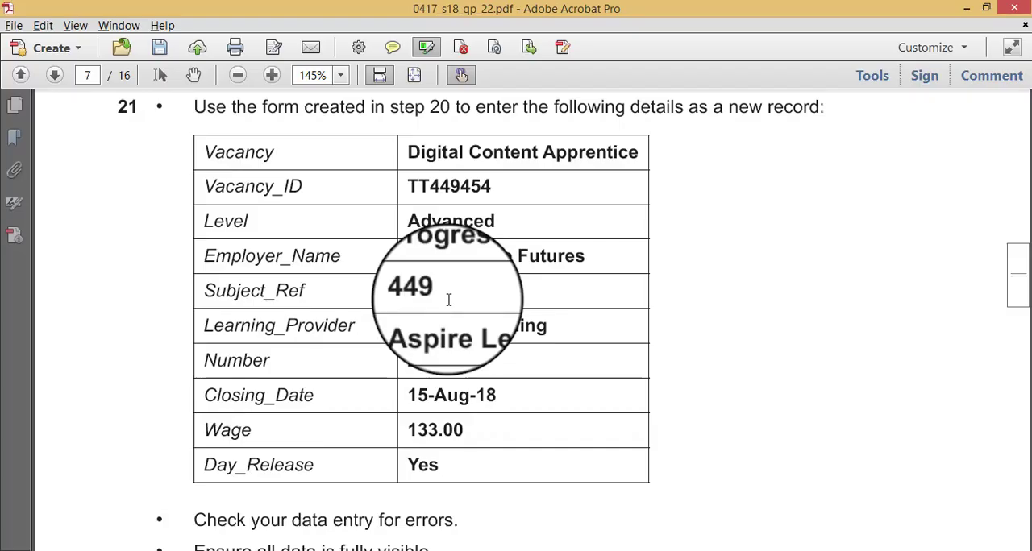
{"action": "key", "text": "alt+Tab"}
{"action": "key", "text": "Caps_Lock"}
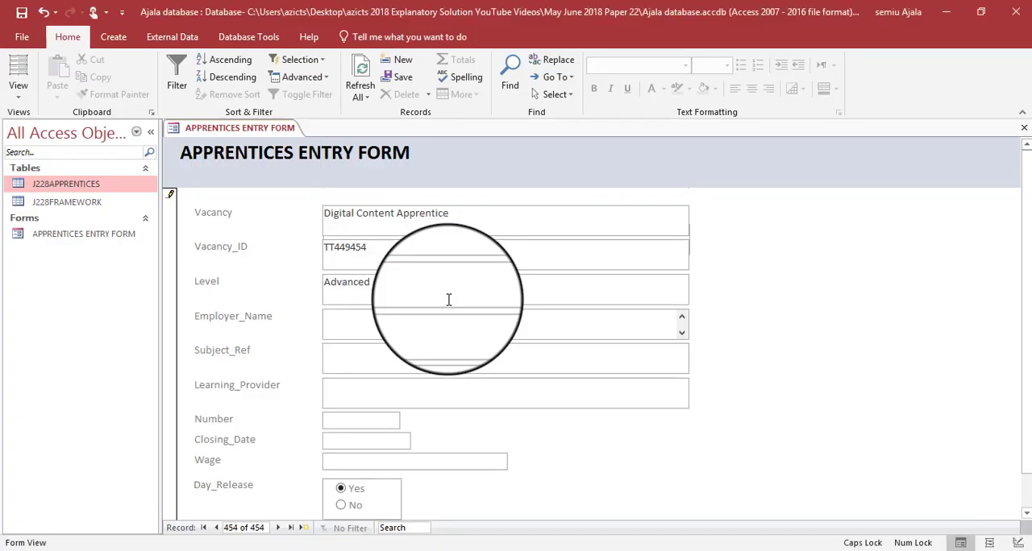
{"action": "type", "text": "P"}
{"action": "key", "text": "Caps_Lock"}
{"action": "type", "text": "rogressiv"}
{"action": "key", "text": "Caps_Lock"}
{"action": "key", "text": "Caps_Lock"}
{"action": "key", "text": "alt+Tab"}
{"action": "key", "text": "alt+Tab"}
{"action": "type", "text": "ures"}
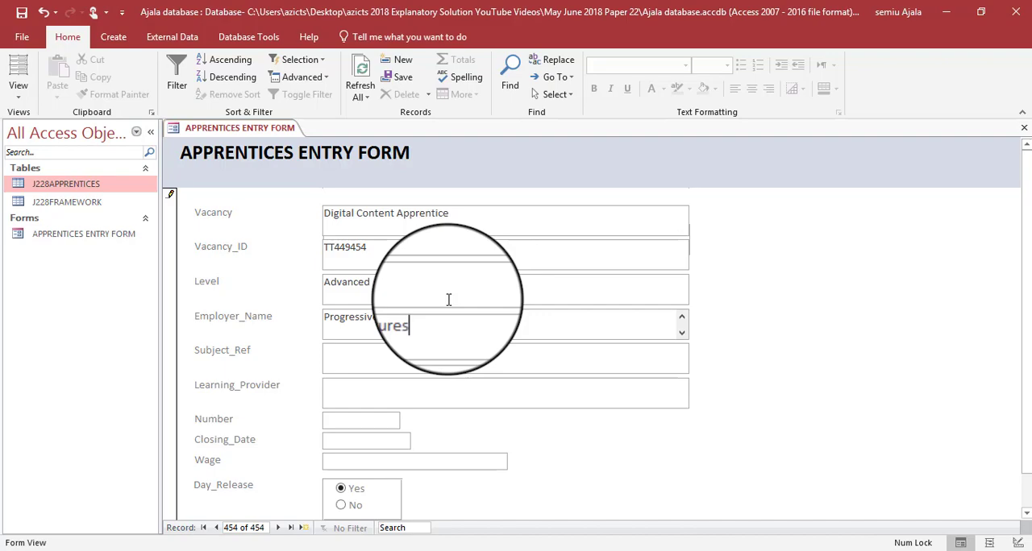
{"action": "key", "text": "Tab"}
- Look up the subject reference in the question paper and enter 449 as Subject_Ref
{"action": "key", "text": "alt+Tab"}
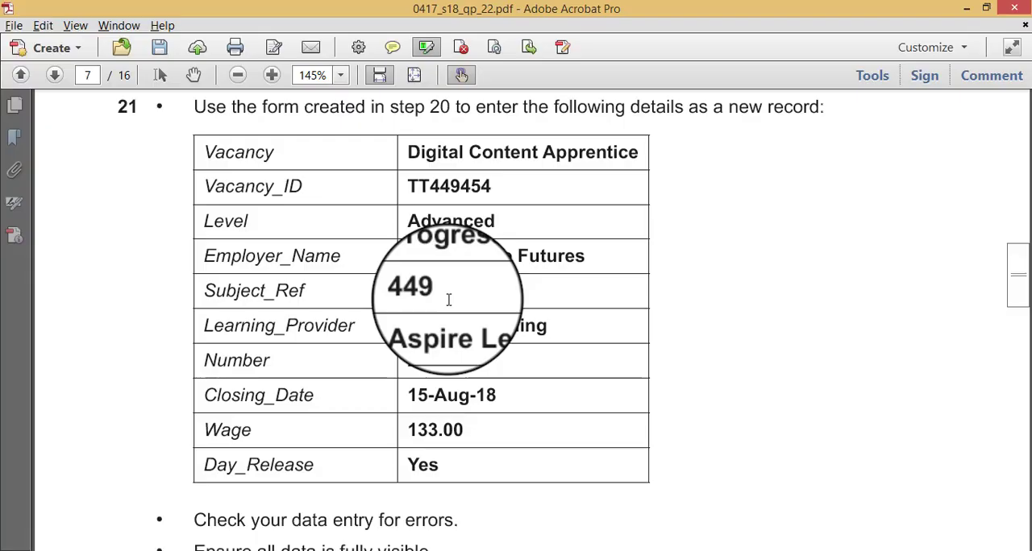
{"action": "key", "text": "alt+Tab"}
{"action": "type", "text": "44"}
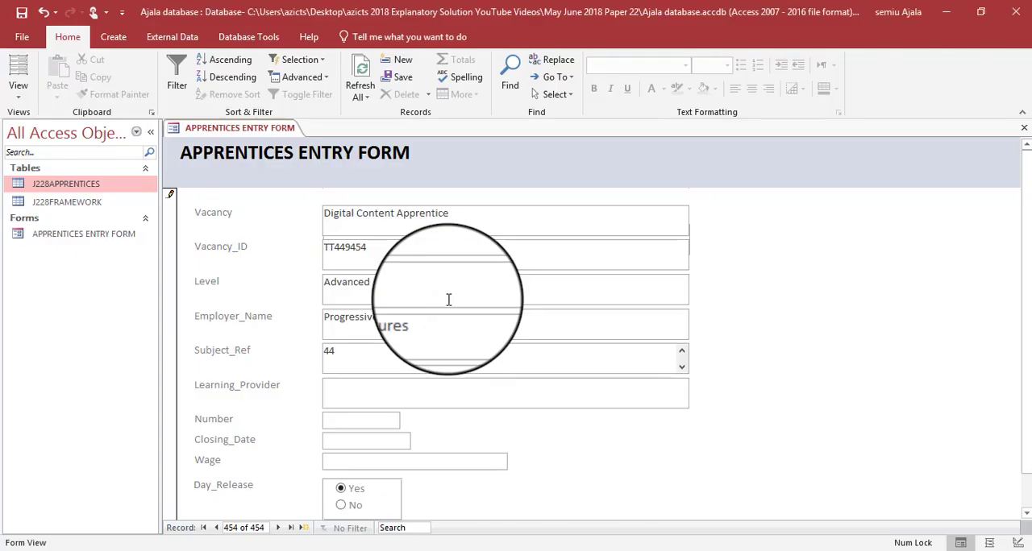
{"action": "type", "text": "9"}
{"action": "key", "text": "Tab"}
- Look up the provider in the question paper and enter Aspire Learning as Learning_Provider
{"action": "key", "text": "alt+Tab"}
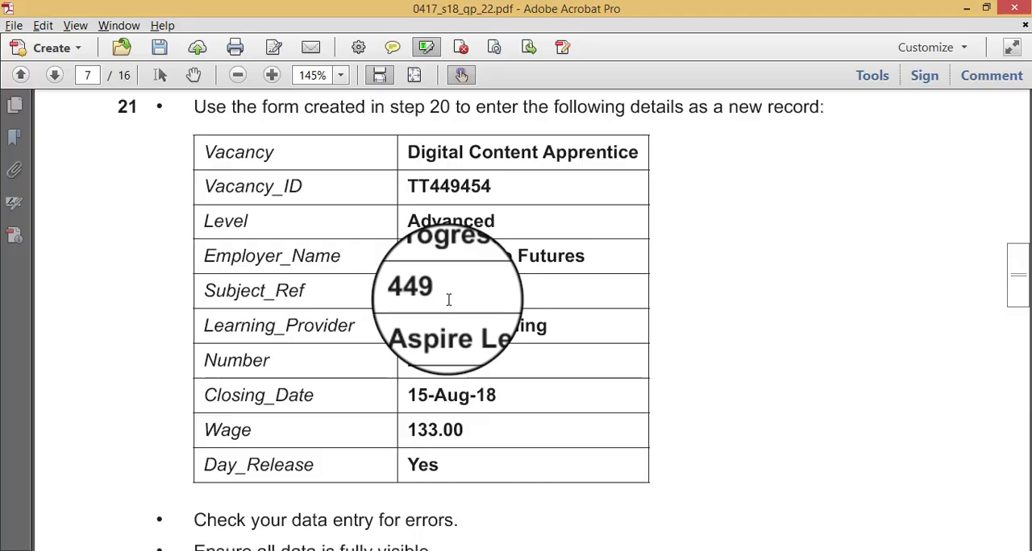
{"action": "key", "text": "alt+Tab"}
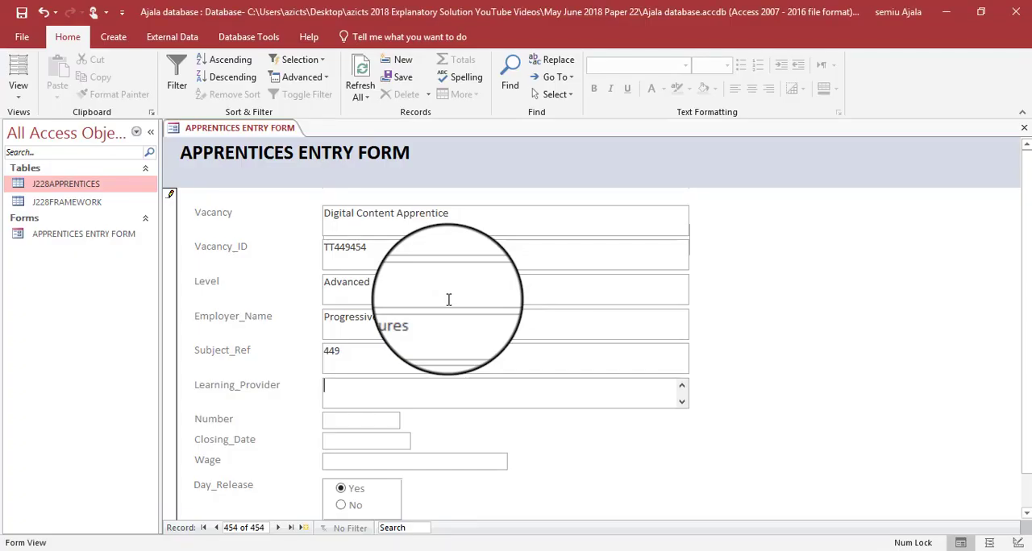
{"action": "key", "text": "Caps_Lock"}
{"action": "type", "text": "A"}
{"action": "key", "text": "Caps_Lock"}
{"action": "type", "text": "spire"}
{"action": "key", "text": "Caps_Lock"}
{"action": "type", "text": "L"}
{"action": "key", "text": "Caps_Lock"}
{"action": "type", "text": "earning"}
- Check the question paper and set the new record's Number to 2
{"action": "key", "text": "alt+Tab"}
{"action": "key", "text": "alt+Tab"}
{"action": "type", "text": "2"}
{"action": "key", "text": "Tab"}
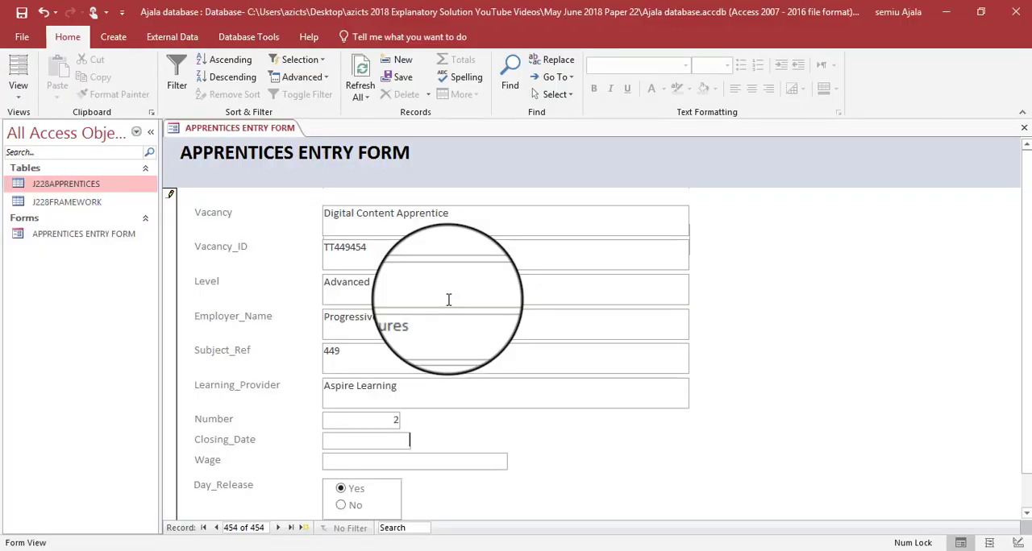
- Set the new record's Closing_Date to 15-Aug-18 and consult question 21's table in the question paper
{"action": "key", "text": "alt+Tab"}
{"action": "key", "text": "alt+Tab"}
{"action": "type", "text": "15"}
{"action": "key", "text": "Caps_Lock"}
{"action": "type", "text": "-A"}
{"action": "key", "text": "Caps_Lock"}
{"action": "type", "text": "ug-"}
{"action": "key", "text": "alt+Tab"}
{"action": "key", "text": "alt+Tab"}
{"action": "type", "text": "18"}
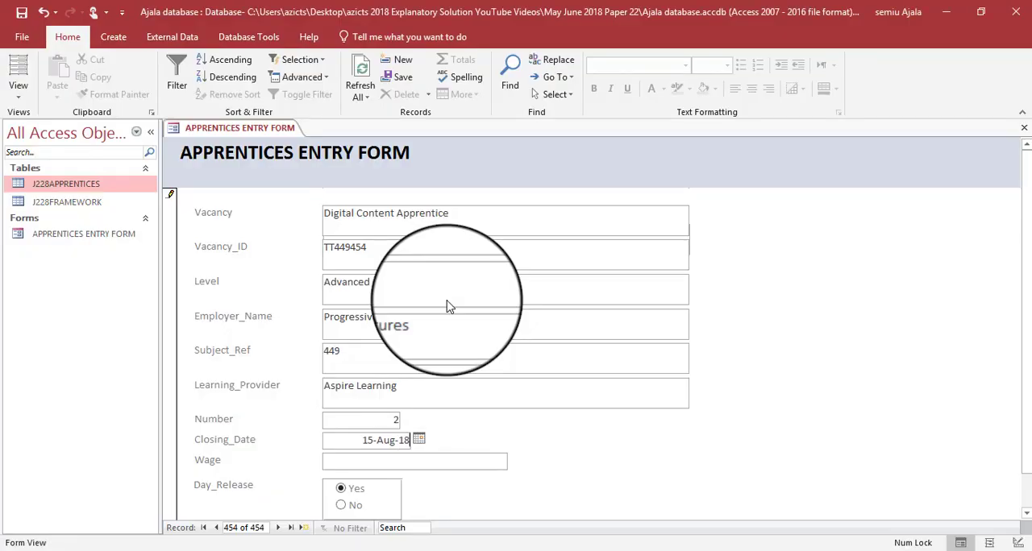
{"action": "key", "text": "Tab"}
- Set the new record's Wage to 133.00 in the entry form
{"action": "key", "text": "alt+Tab"}
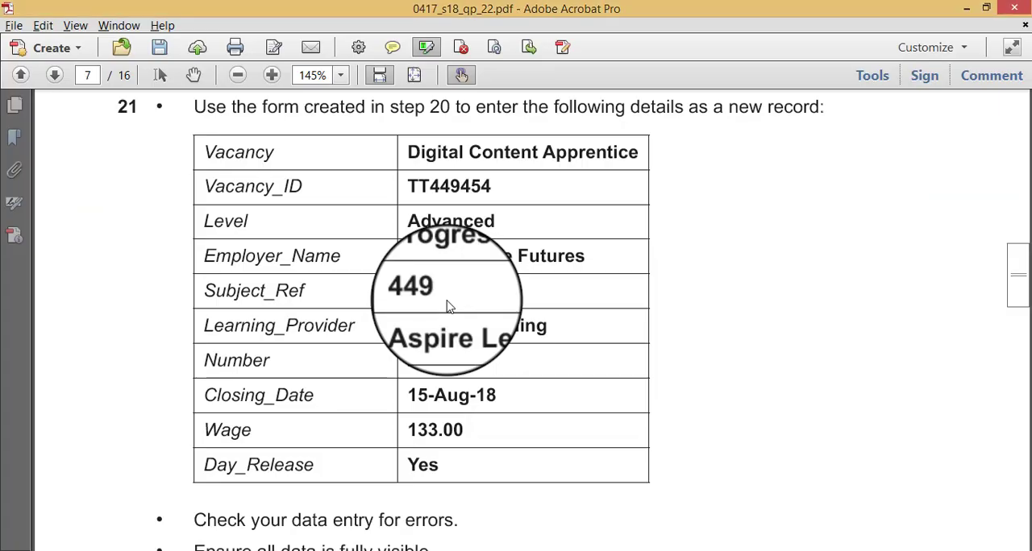
{"action": "key", "text": "alt+Tab"}
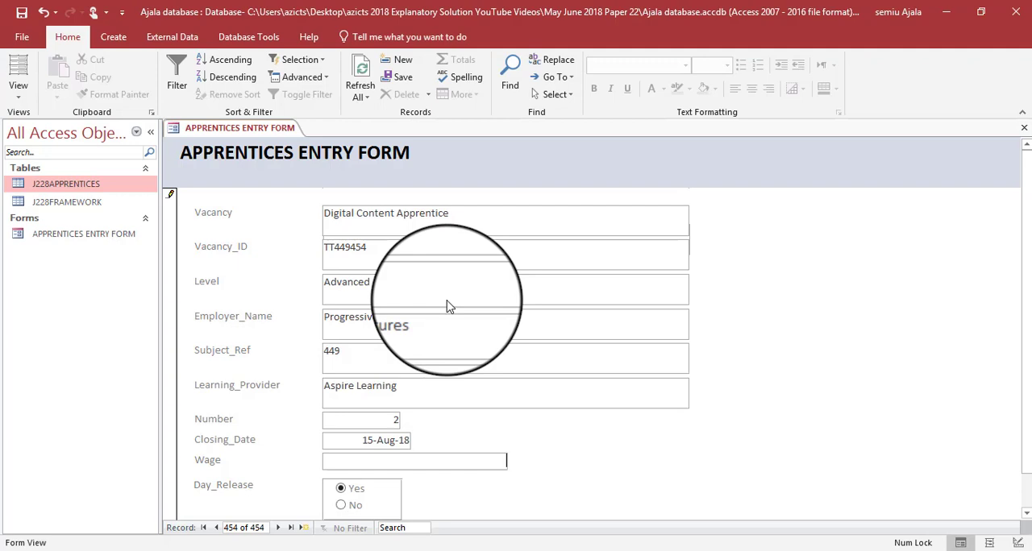
{"action": "type", "text": "133.00"}
{"action": "key", "text": "Tab"}
- Check the Day_Release value and question 21's remaining instructions in the question paper, including the Evidence 7 requirement, and return to the form
{"action": "key", "text": "alt+Tab"}
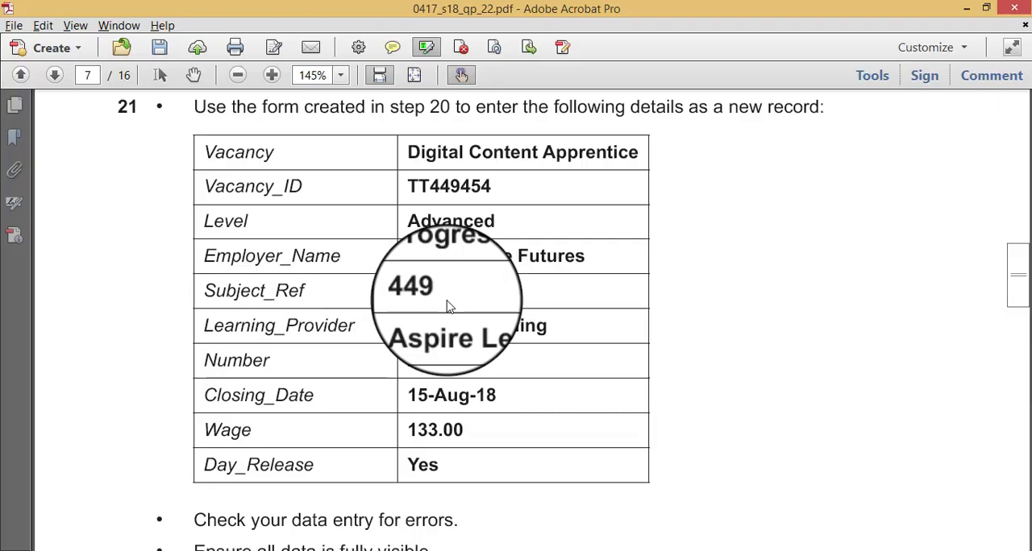
{"action": "key", "text": "alt+Tab"}
{"action": "key", "text": "alt+Tab"}
{"action": "scroll", "coordinate": [446, 298], "scroll_direction": "down", "scroll_amount": 4}
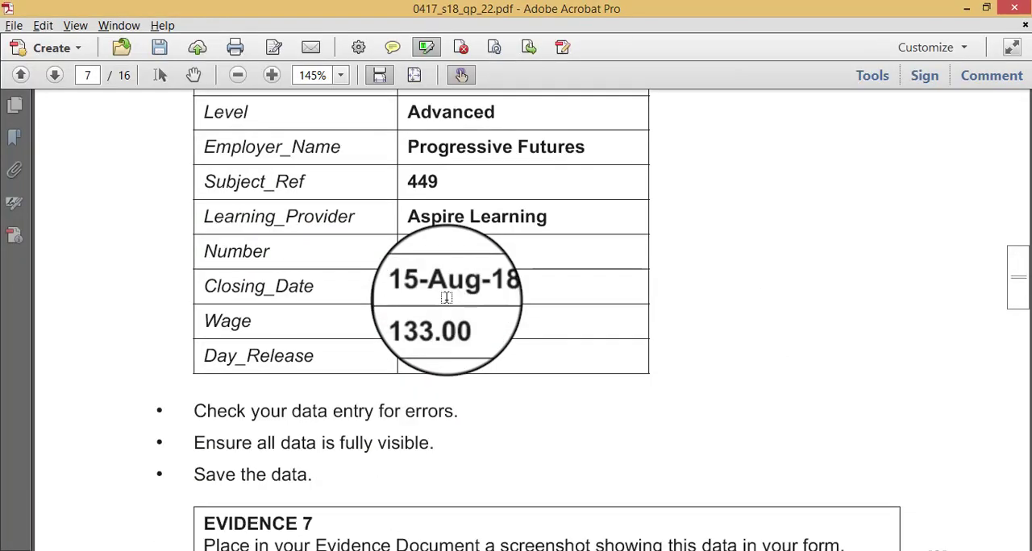
{"action": "scroll", "coordinate": [445, 297], "scroll_direction": "down", "scroll_amount": 2}
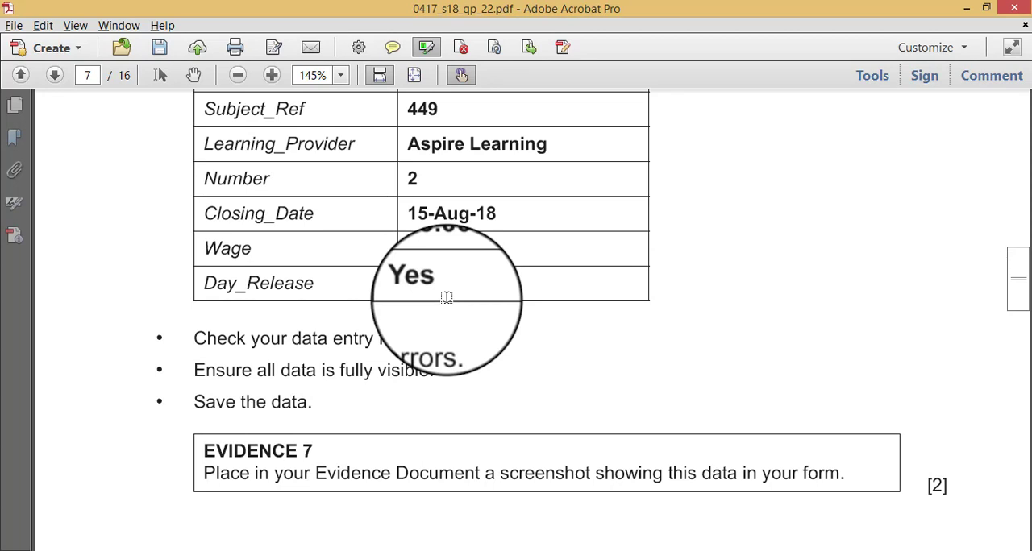
{"action": "scroll", "coordinate": [446, 297], "scroll_direction": "up", "scroll_amount": 6}
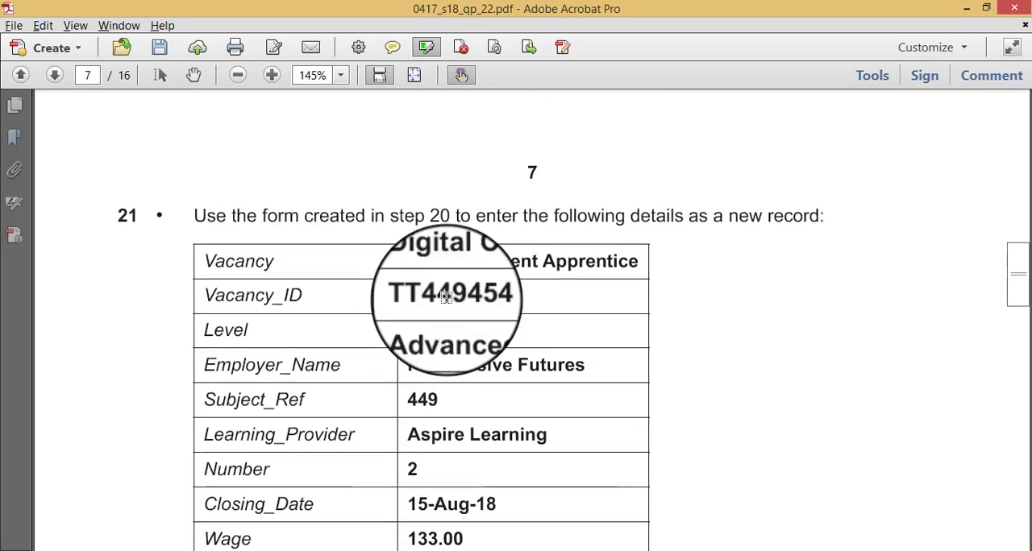
{"action": "key", "text": "alt+Tab"}
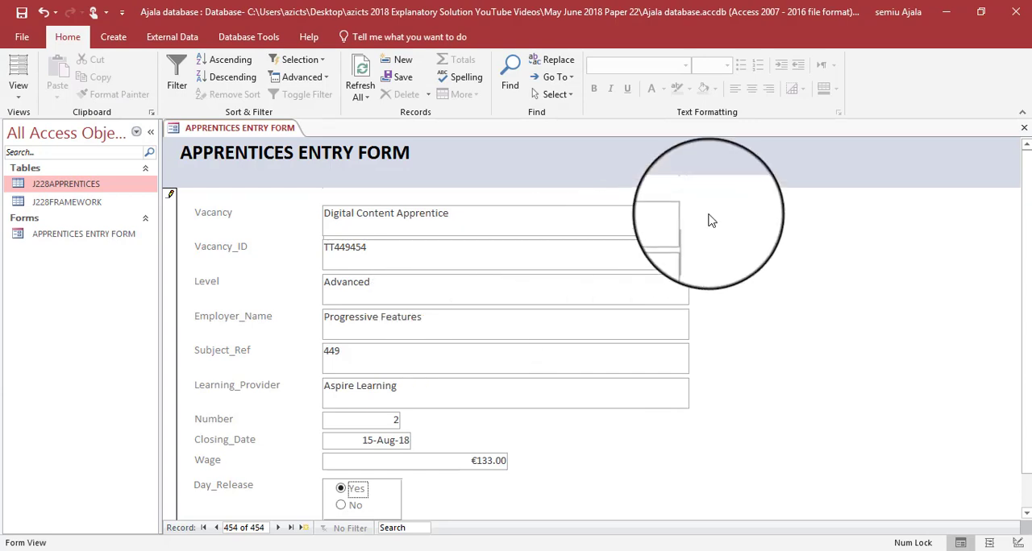
- Capture the completed APPRENTICES ENTRY FORM record, from the form title down to Day_Release, and copy the screenshot to the clipboard
{"action": "left_click_drag", "start_coordinate": [1026, 176], "coordinate": [1028, 154]}
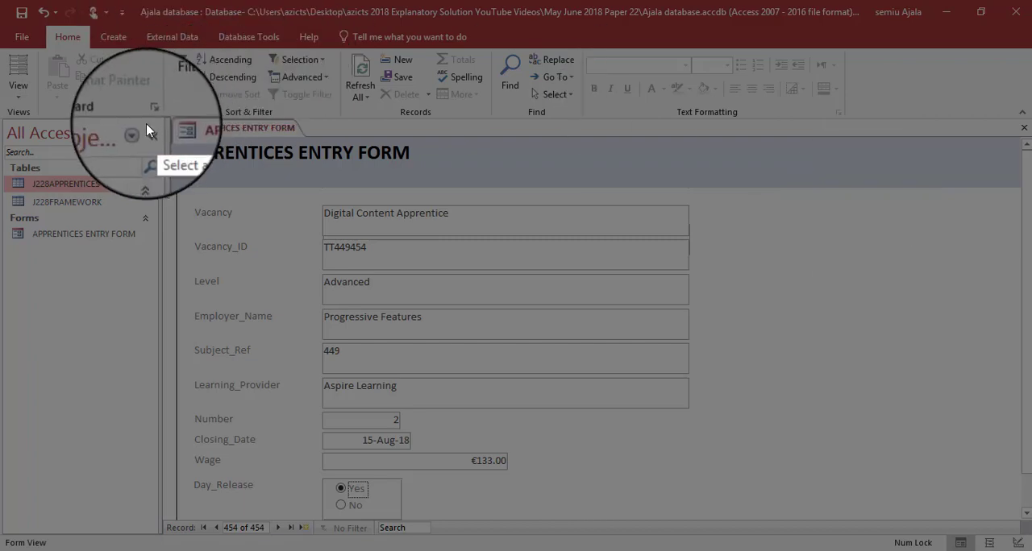
{"action": "mouse_move", "coordinate": [162, 117]}
{"action": "left_mouse_down"}
{"action": "mouse_move", "coordinate": [270, 239]}
{"action": "mouse_move", "coordinate": [684, 472]}
{"action": "mouse_move", "coordinate": [720, 528]}
{"action": "mouse_move", "coordinate": [742, 521]}
{"action": "mouse_move", "coordinate": [703, 523]}
{"action": "left_mouse_up"}
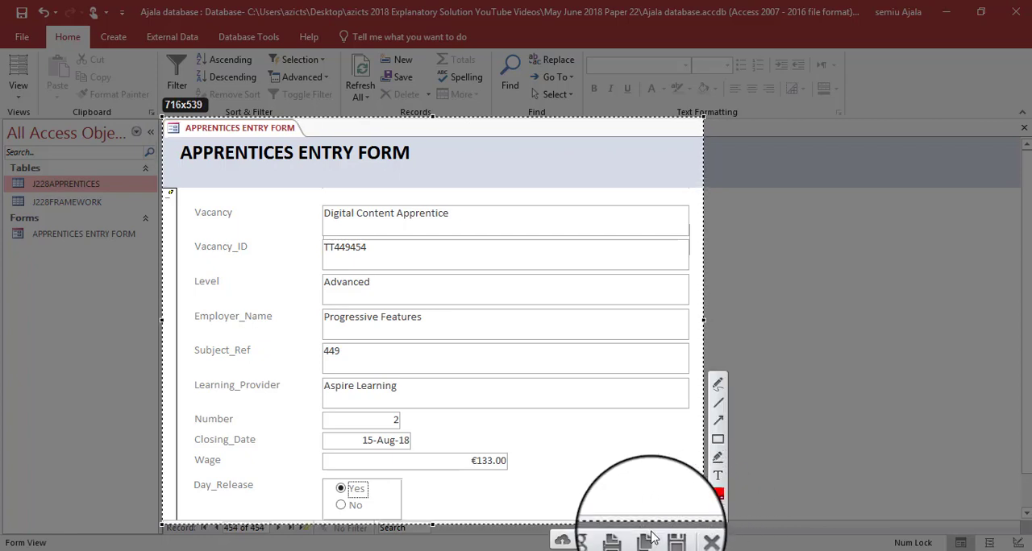
{"action": "left_click", "coordinate": [652, 536]}
- Switch to the Word evidence document J228EVIDENCE0777 and paste the form screenshot beneath the Step 21 evidence heading
{"action": "key", "text": "alt+Tab"}
{"action": "key", "text": "alt+Tab"}
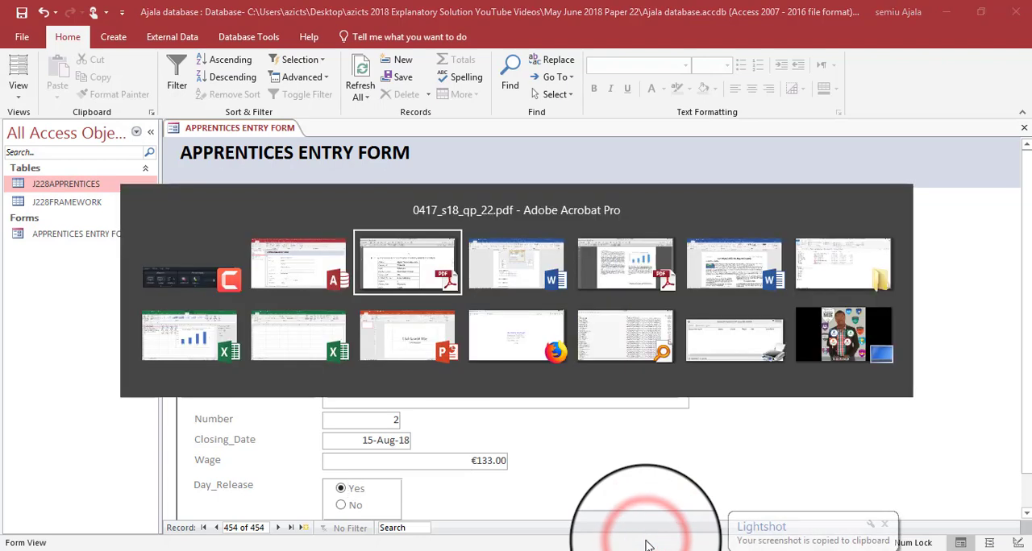
{"action": "scroll", "coordinate": [403, 444], "scroll_direction": "down", "scroll_amount": 2}
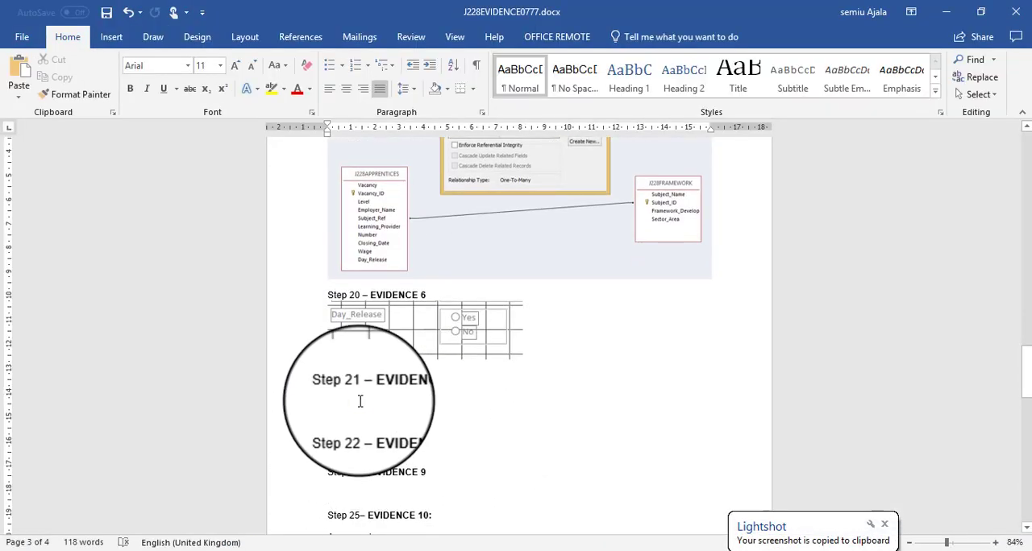
{"action": "left_click", "coordinate": [361, 402]}
{"action": "key", "text": "ctrl+v"}
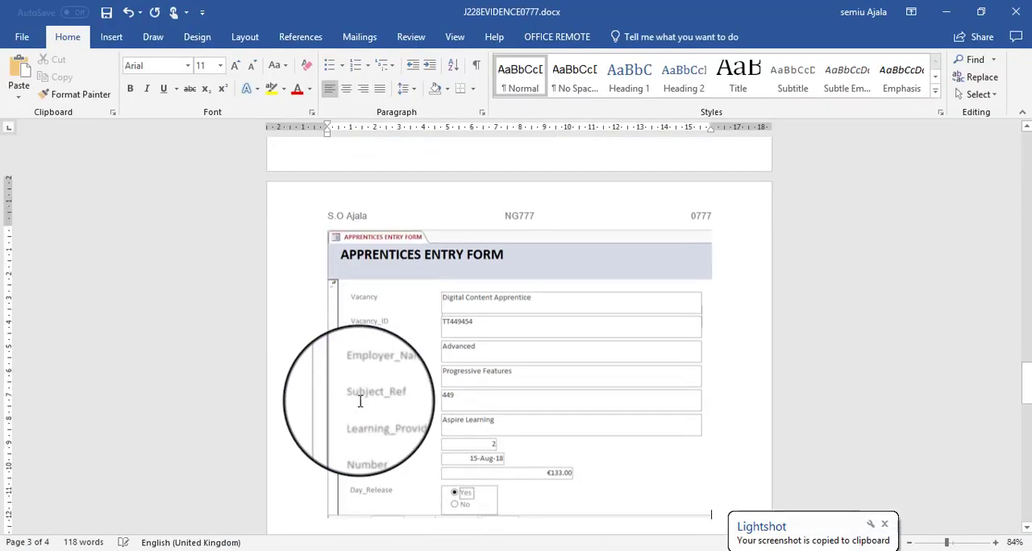
- Return to the Access database, then save and close the APPRENTICES ENTRY FORM
{"action": "key", "text": "alt+Tab"}
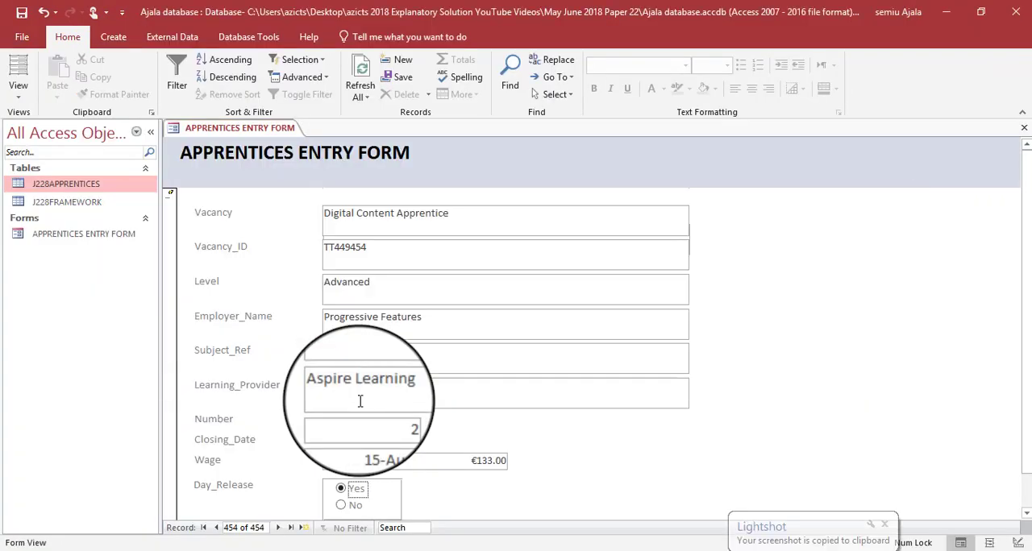
{"action": "right_click", "coordinate": [271, 128]}
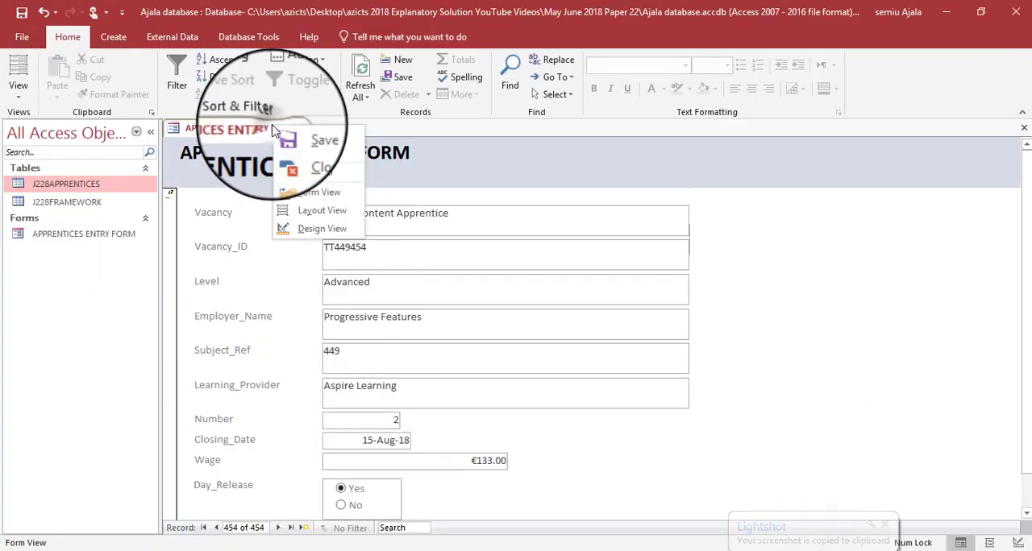
{"action": "left_click", "coordinate": [280, 141]}
{"action": "right_click", "coordinate": [263, 129]}
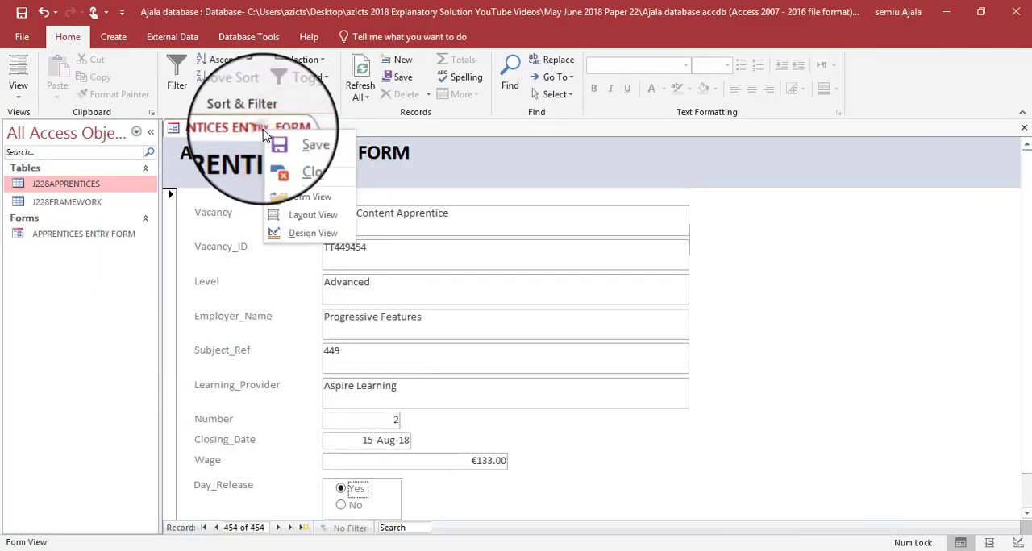
{"action": "left_click", "coordinate": [280, 161]}
- Switch to the question paper and read question 22's requirements for the report using fields from both tables
{"action": "key", "text": "alt+Tab"}
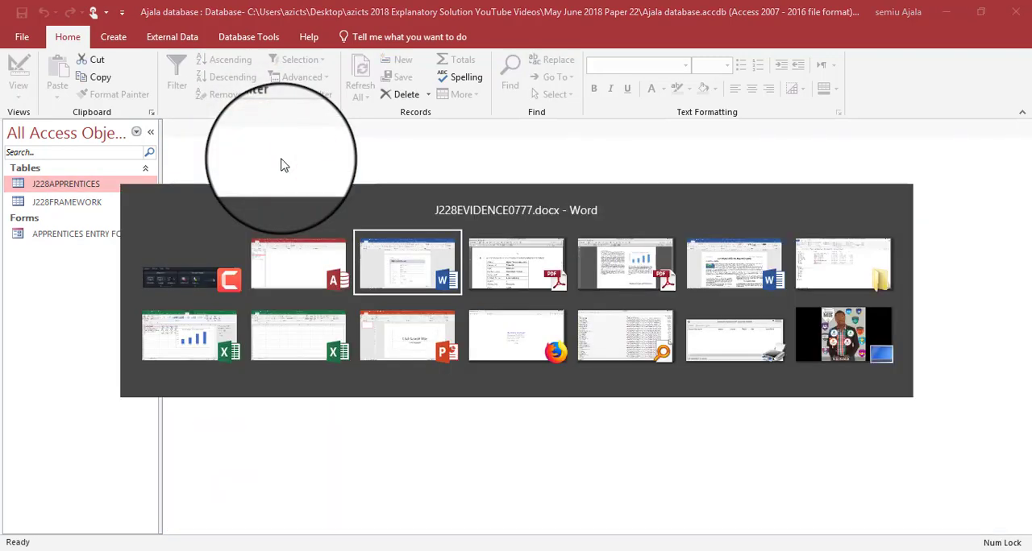
{"action": "key", "text": "Tab"}
{"action": "scroll", "coordinate": [282, 162], "scroll_direction": "down", "scroll_amount": 8}
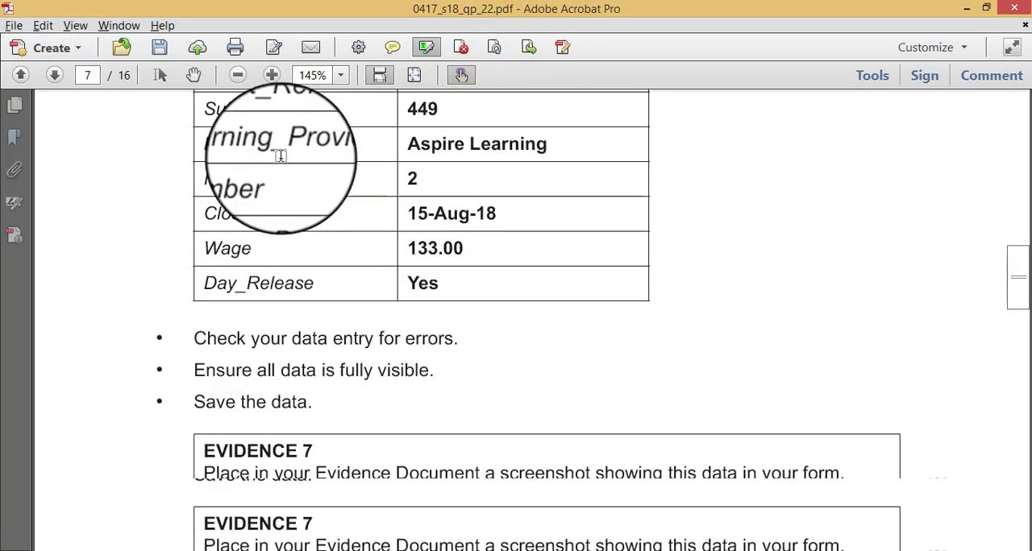
{"action": "scroll", "coordinate": [281, 155], "scroll_direction": "down", "scroll_amount": 3}
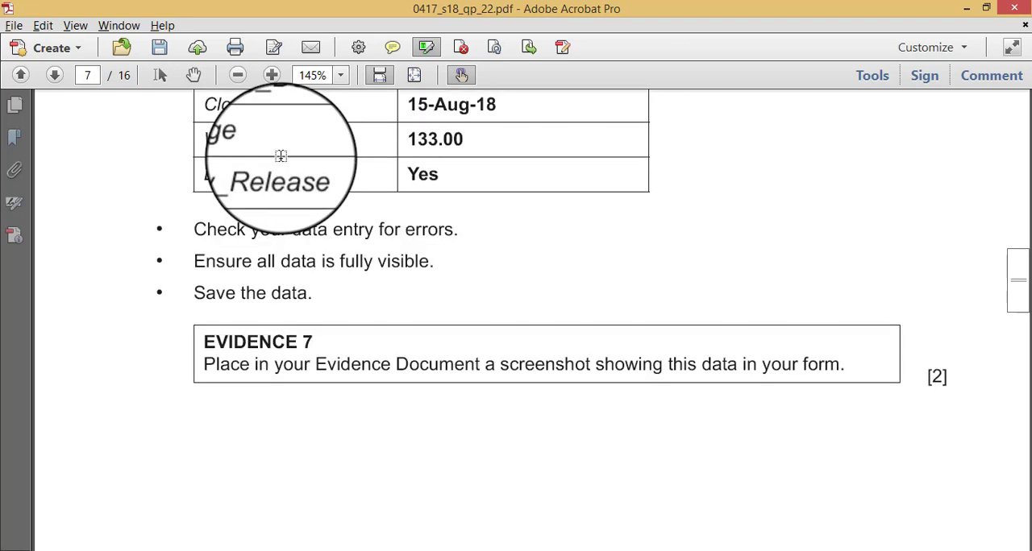
{"action": "scroll", "coordinate": [281, 156], "scroll_direction": "down", "scroll_amount": 10}
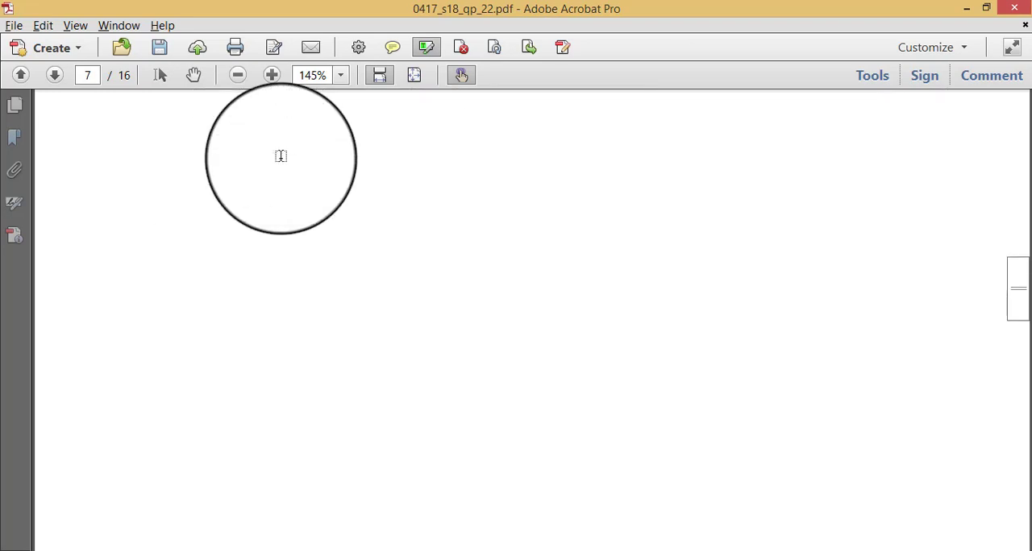
{"action": "scroll", "coordinate": [280, 156], "scroll_direction": "down", "scroll_amount": 7}
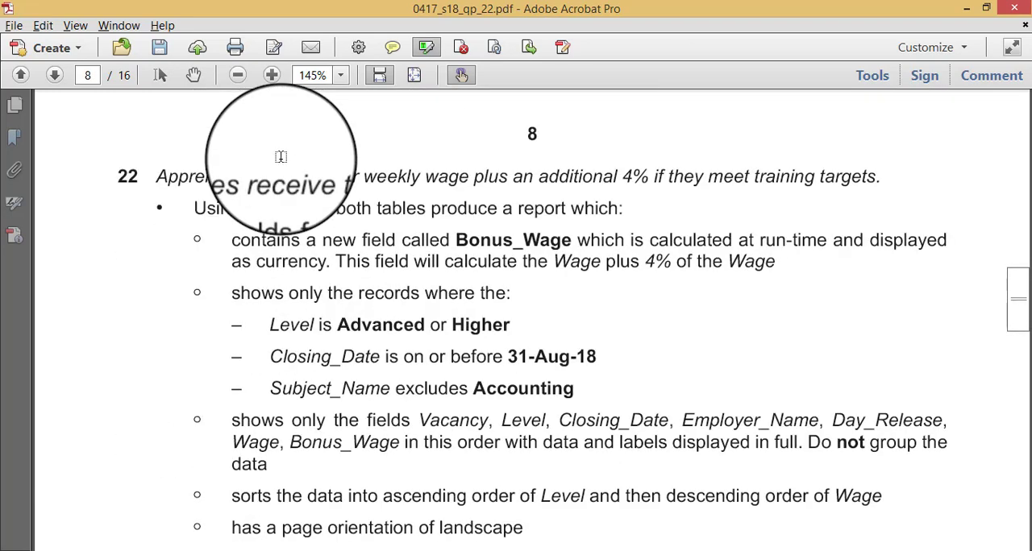
{"action": "scroll", "coordinate": [280, 156], "scroll_direction": "down", "scroll_amount": 2}
{"action": "scroll", "coordinate": [280, 156], "scroll_direction": "up", "scroll_amount": 2}
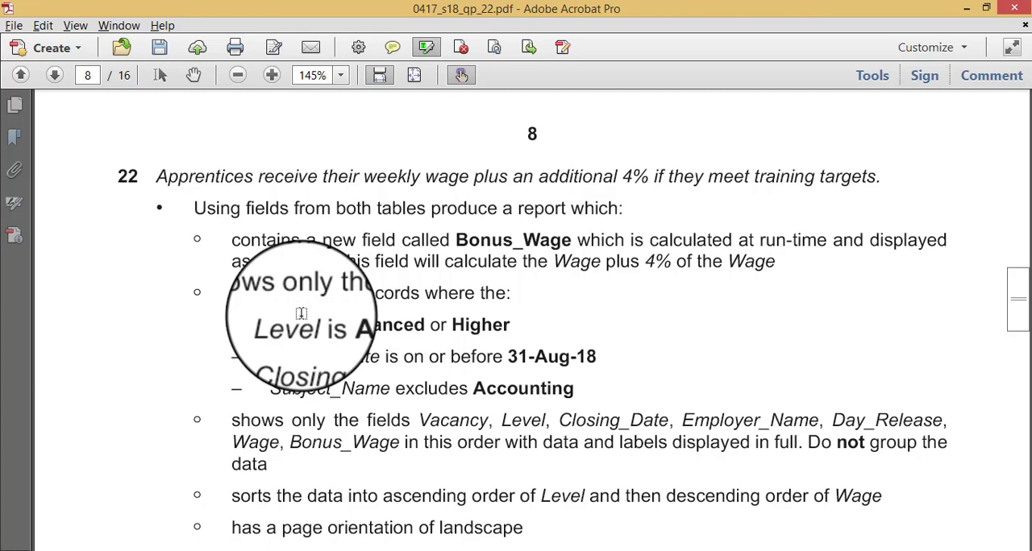
- Open the J228APPRENTICES and J228FRAMEWORK tables in Access to inspect their records and fields, then close both
{"action": "key", "text": "alt+Tab"}
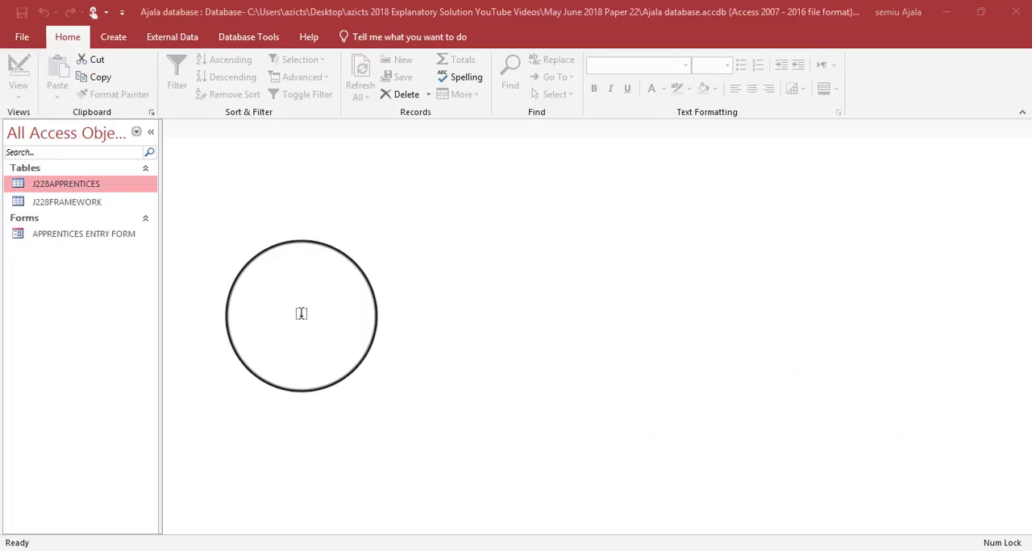
{"action": "double_click", "coordinate": [73, 192]}
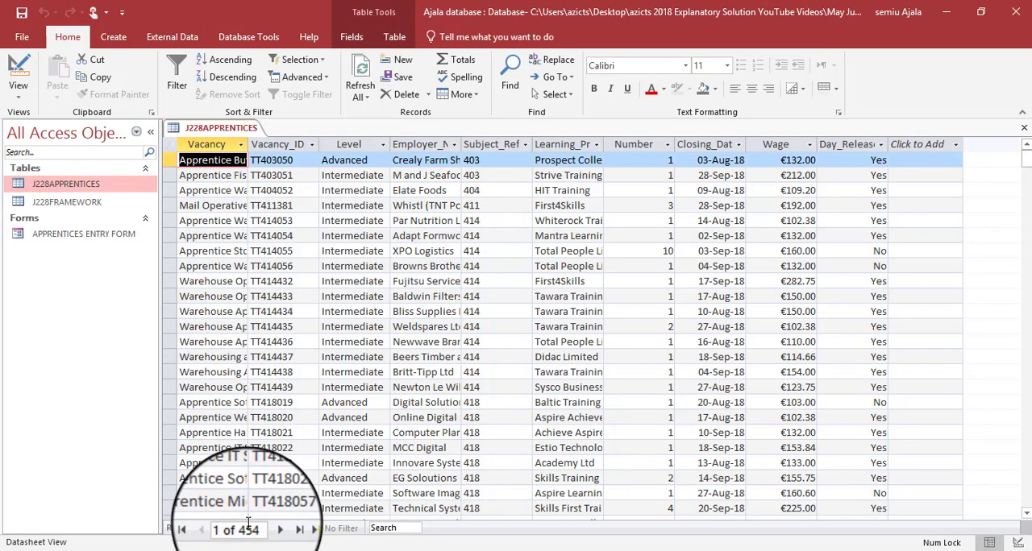
{"action": "double_click", "coordinate": [100, 206]}
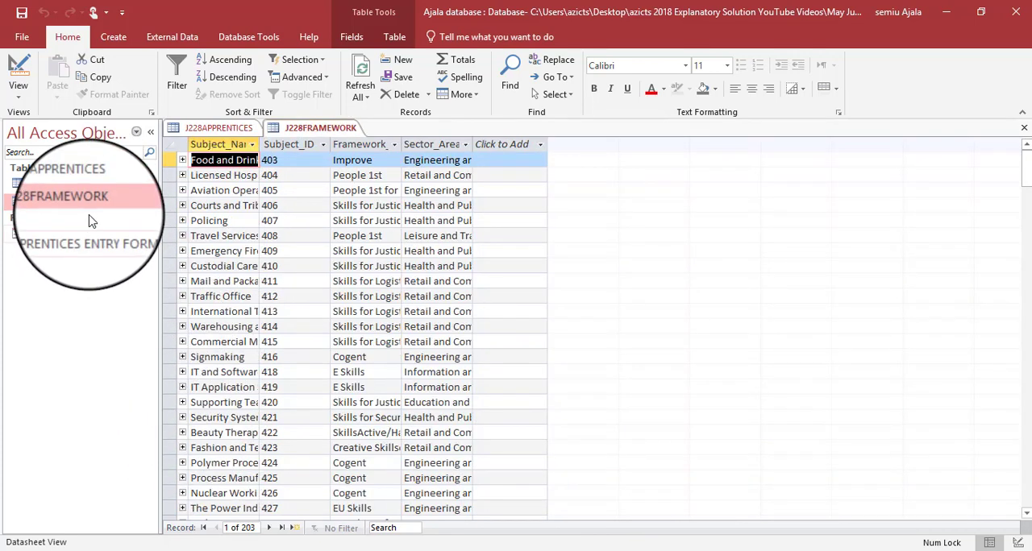
{"action": "right_click", "coordinate": [307, 129]}
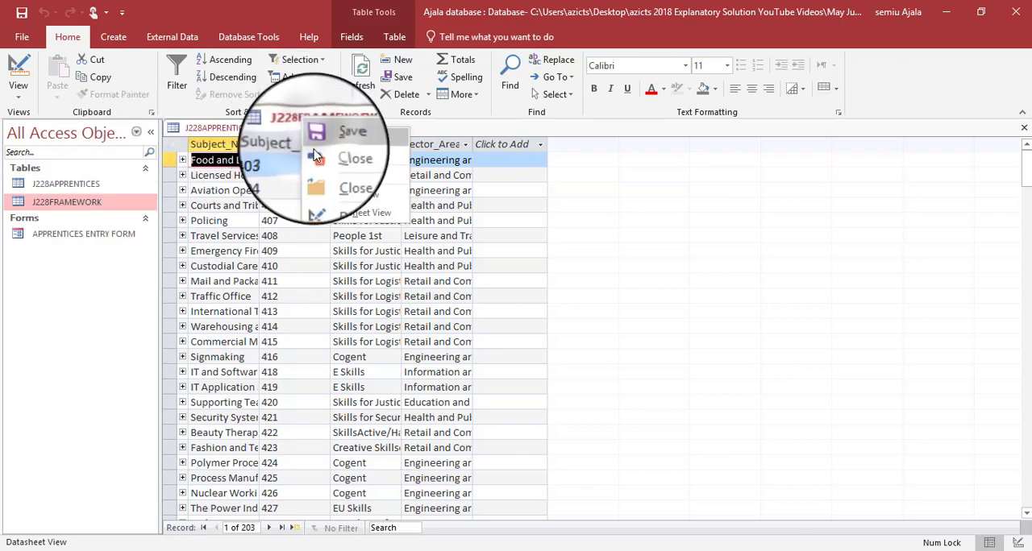
{"action": "left_click", "coordinate": [341, 187]}
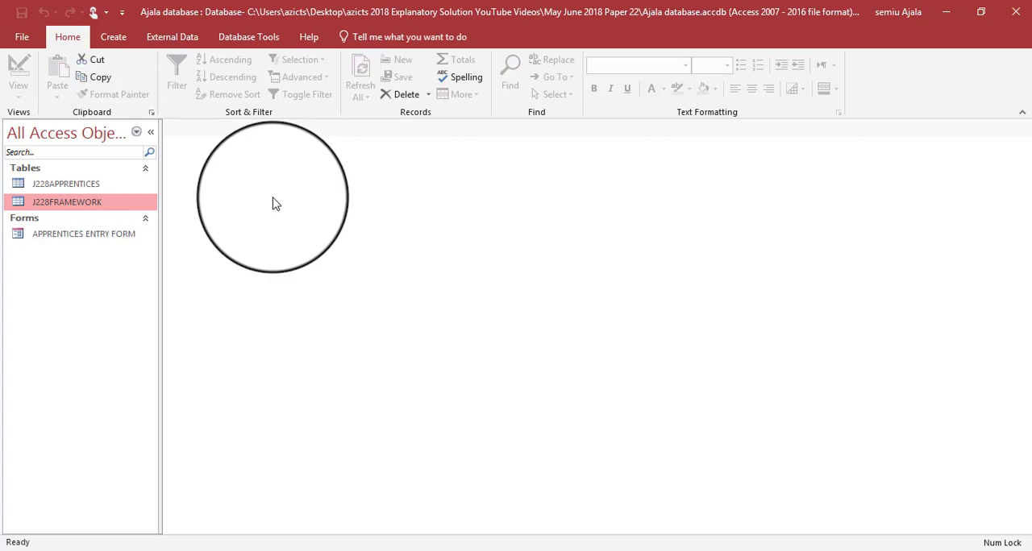
- Highlight "shows only the records where the:" under question 22 in the question paper and return to the Access database
{"action": "key", "text": "alt+Tab"}
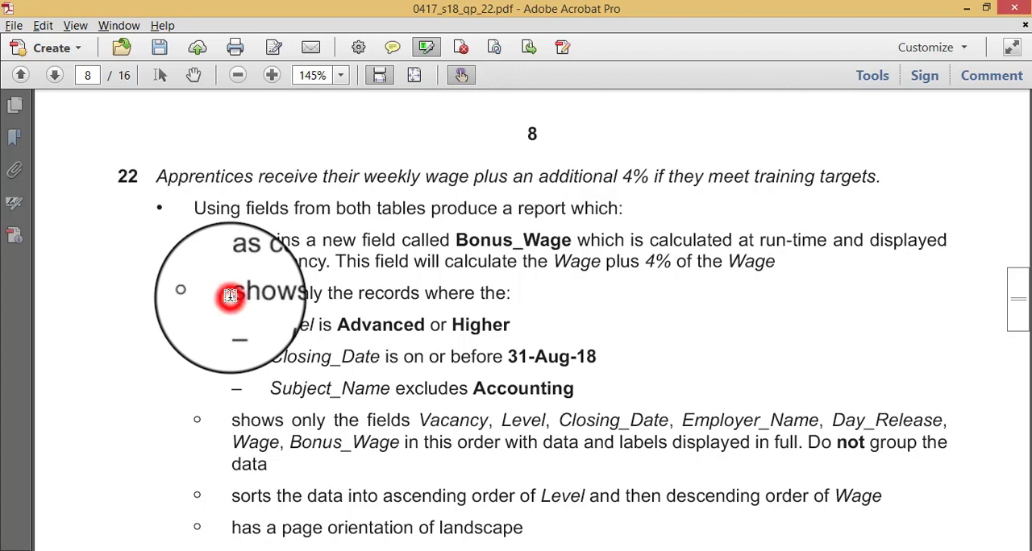
{"action": "mouse_move", "coordinate": [231, 297]}
{"action": "left_mouse_down"}
{"action": "mouse_move", "coordinate": [417, 283]}
{"action": "mouse_move", "coordinate": [503, 291]}
{"action": "left_mouse_up"}
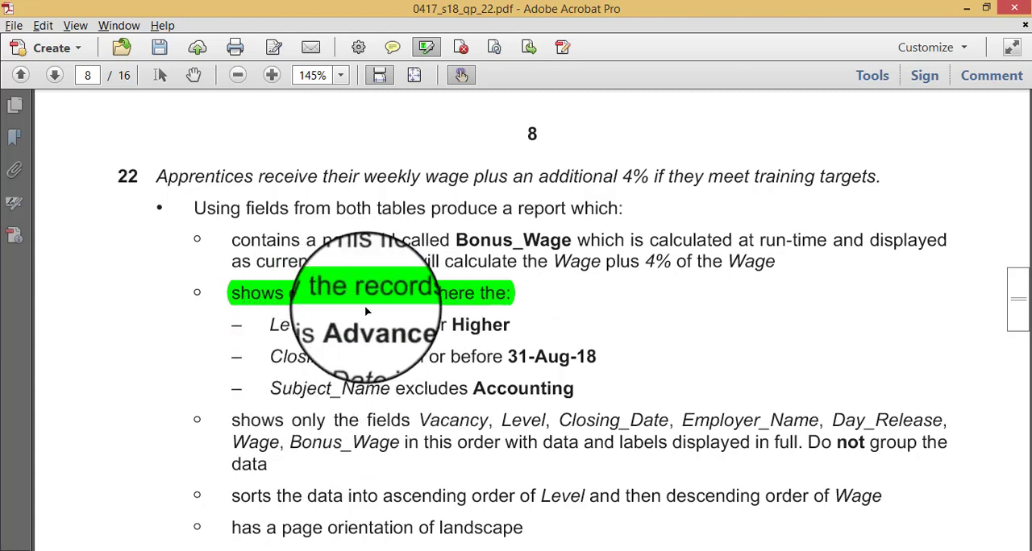
{"action": "key", "text": "alt+Tab"}
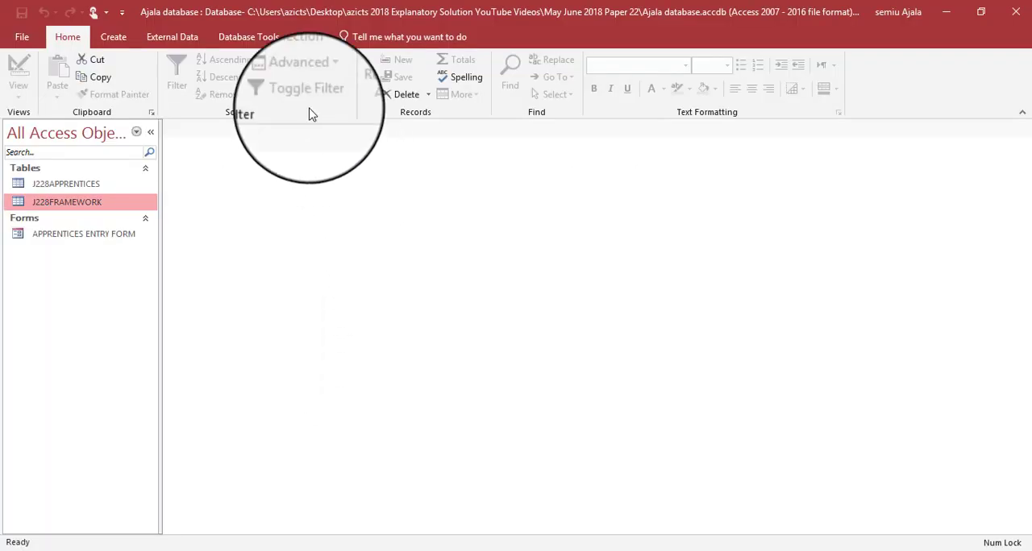
- Start a new query with the Simple Query Wizard
{"action": "left_click", "coordinate": [114, 36]}
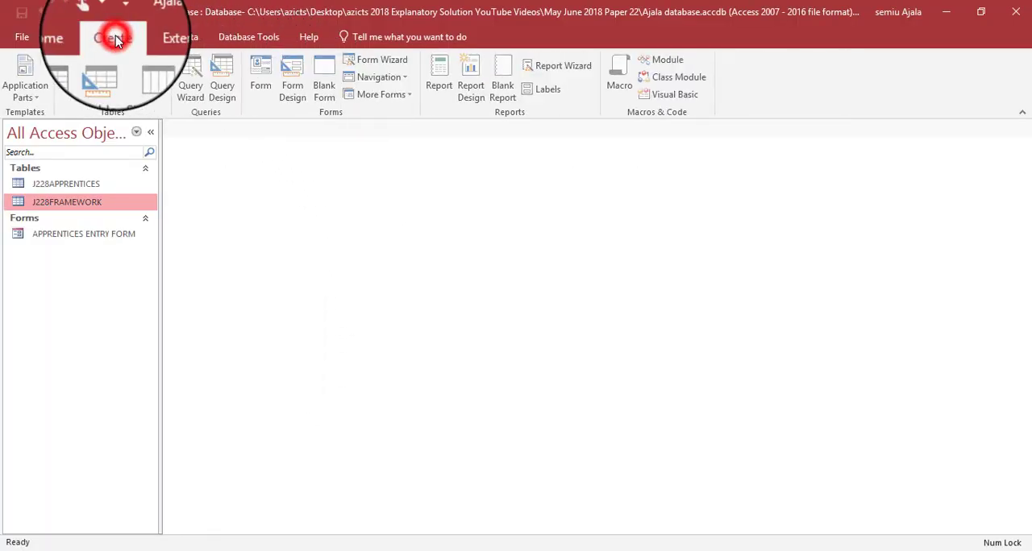
{"action": "left_click", "coordinate": [116, 36]}
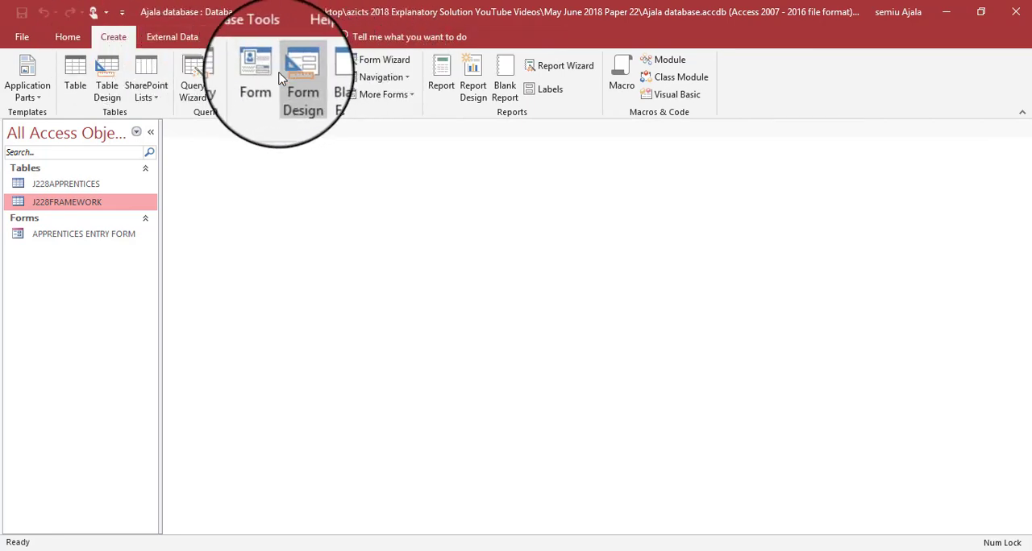
{"action": "left_click", "coordinate": [193, 89]}
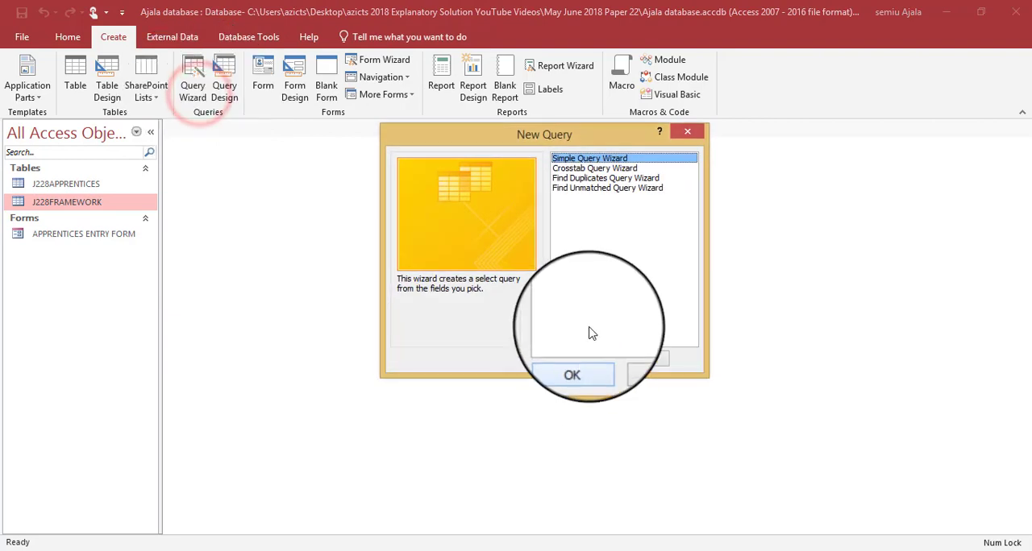
{"action": "left_click", "coordinate": [588, 361]}
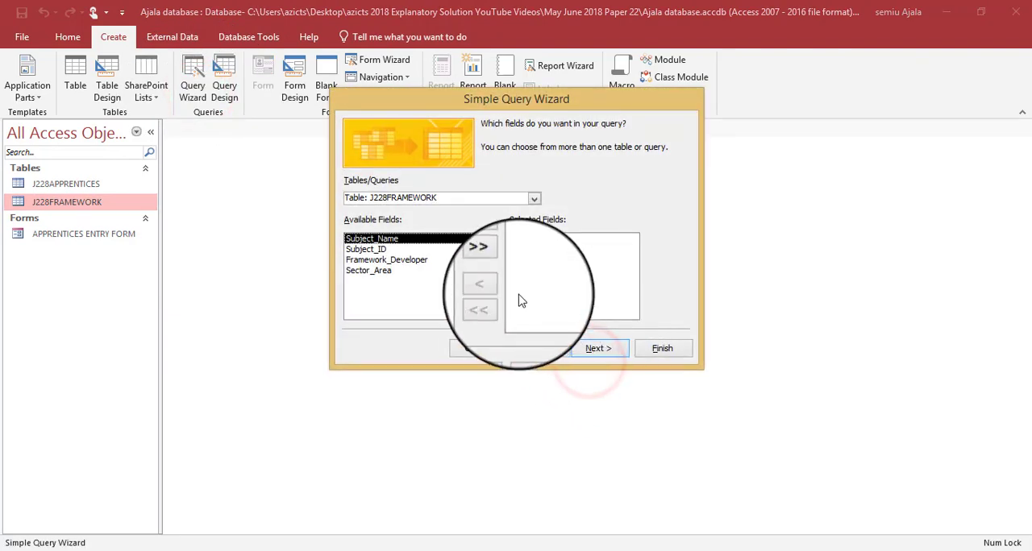
- Add all fields from the J228APPRENTICES table and all fields from the J228FRAMEWORK table to the query
{"action": "left_click", "coordinate": [534, 197]}
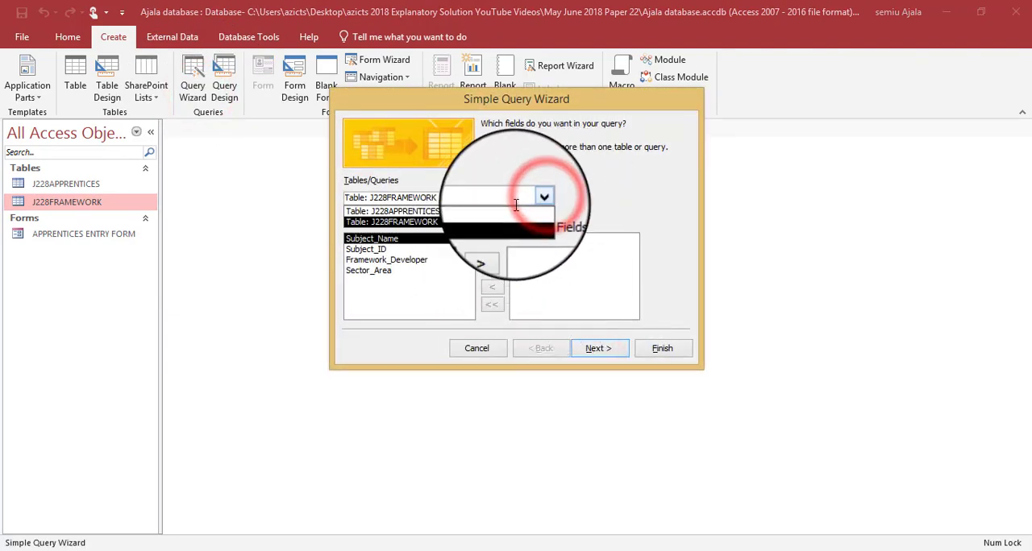
{"action": "left_click", "coordinate": [511, 212]}
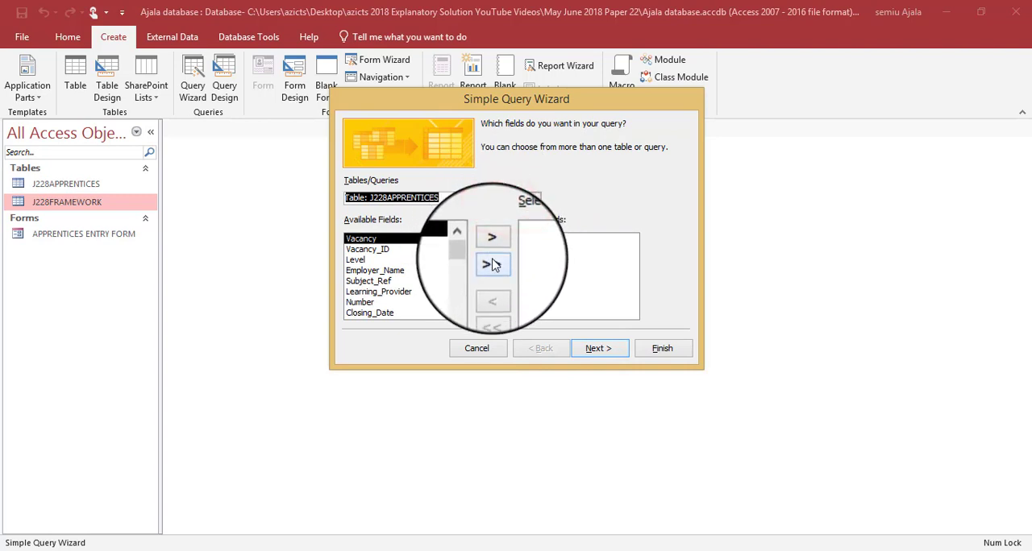
{"action": "left_click", "coordinate": [492, 265]}
{"action": "left_click", "coordinate": [534, 198]}
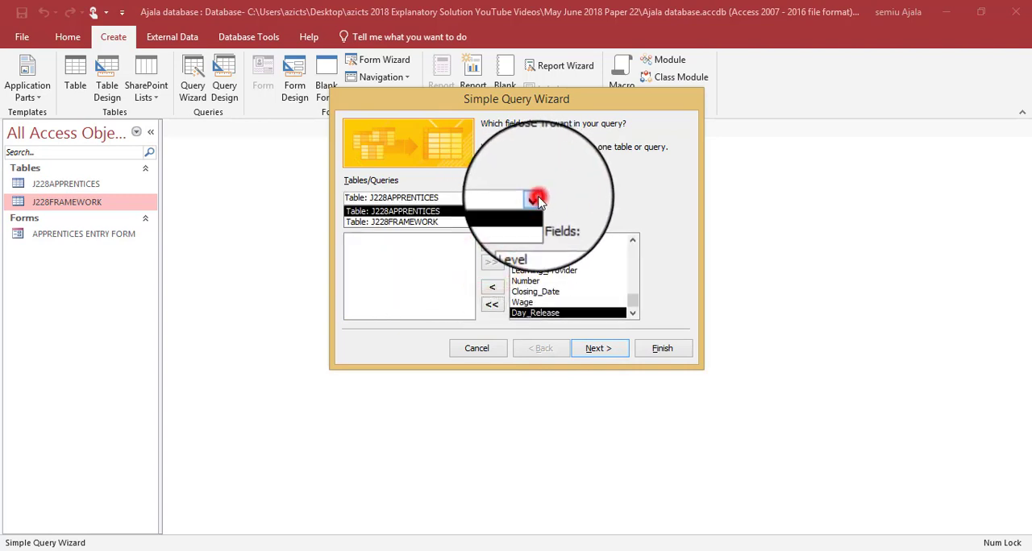
{"action": "left_click", "coordinate": [476, 222]}
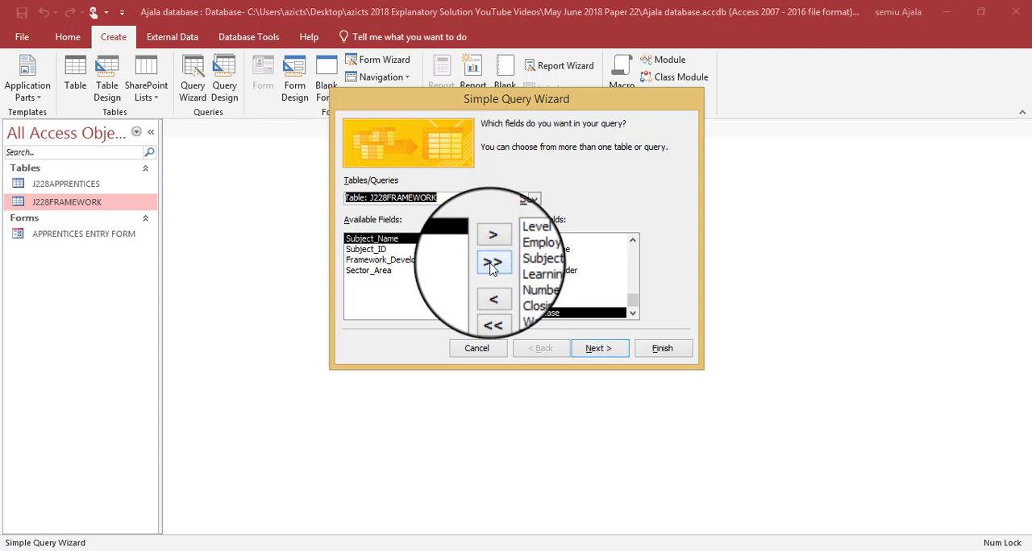
{"action": "left_click", "coordinate": [492, 264]}
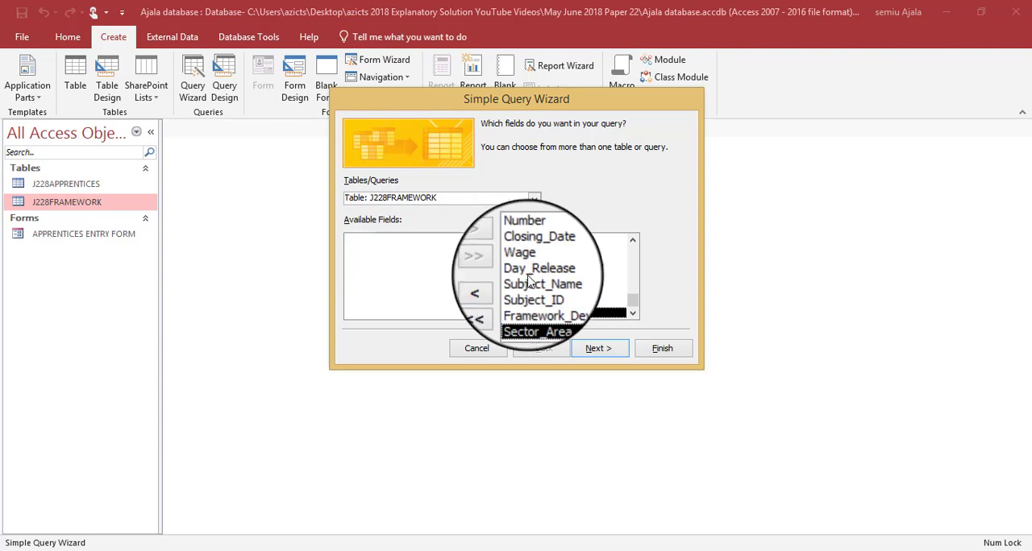
- Keep the detail query type, title the query First Query, open it for design changes and close the Property Sheet
{"action": "left_click", "coordinate": [601, 353]}
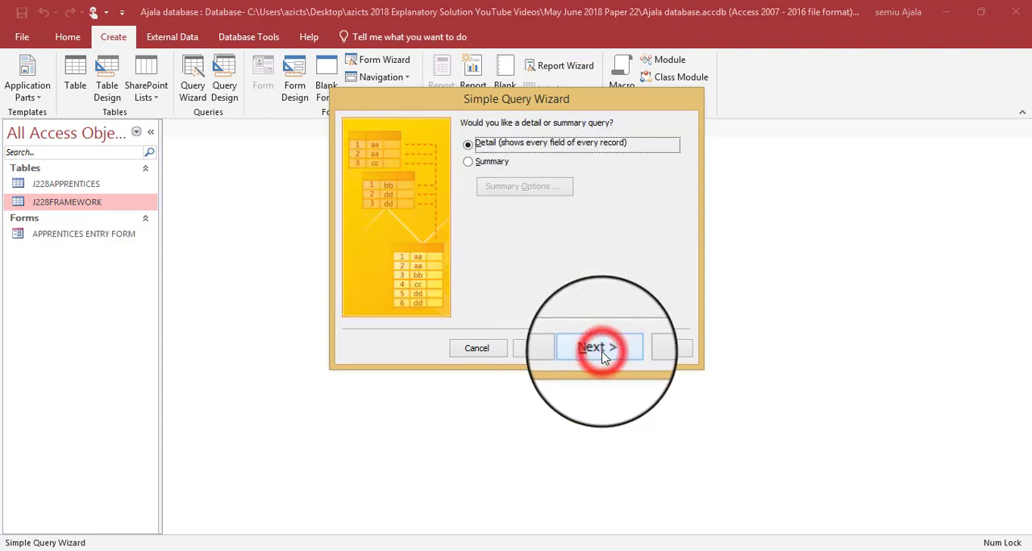
{"action": "left_click", "coordinate": [601, 352]}
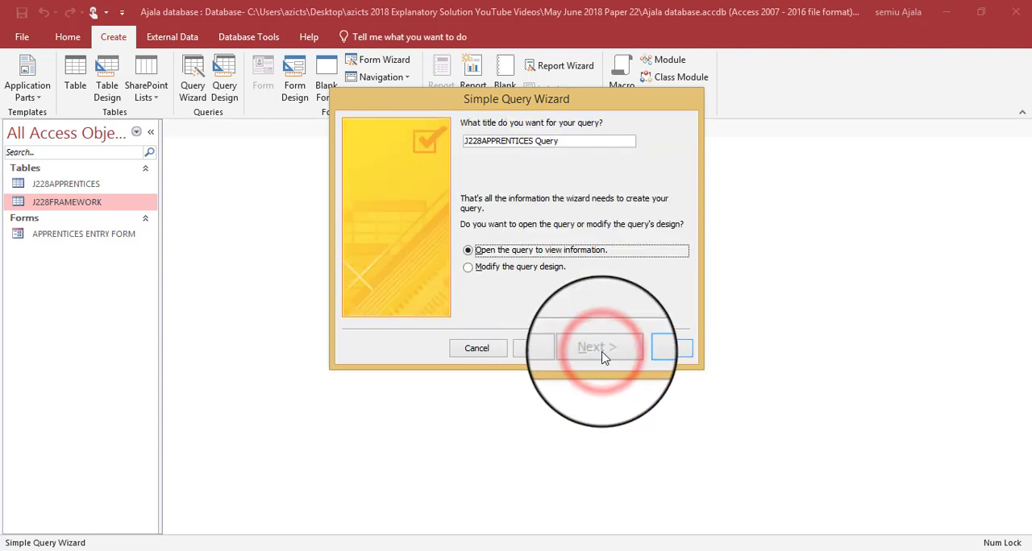
{"action": "left_click", "coordinate": [516, 269]}
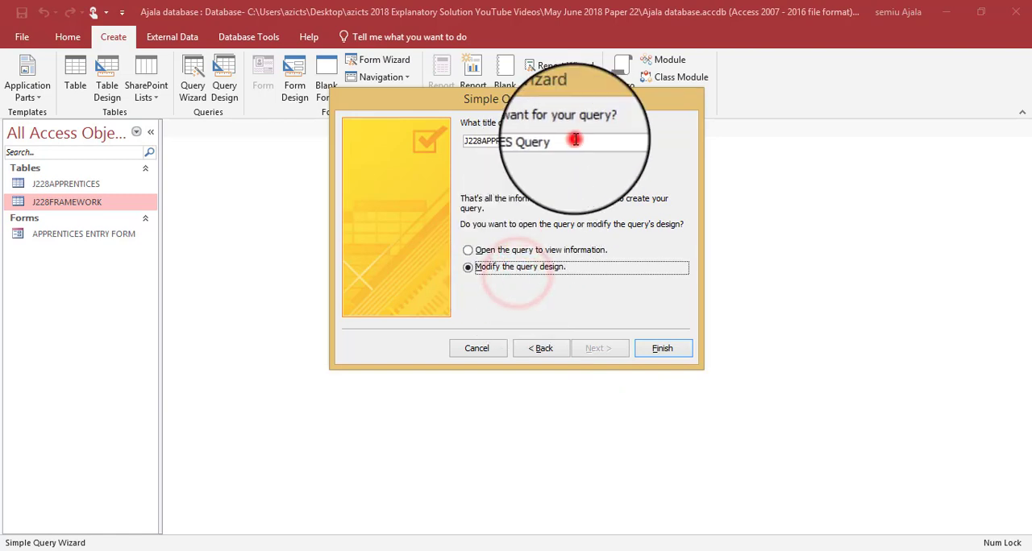
{"action": "left_click_drag", "start_coordinate": [575, 140], "coordinate": [381, 129]}
{"action": "left_click", "coordinate": [541, 143]}
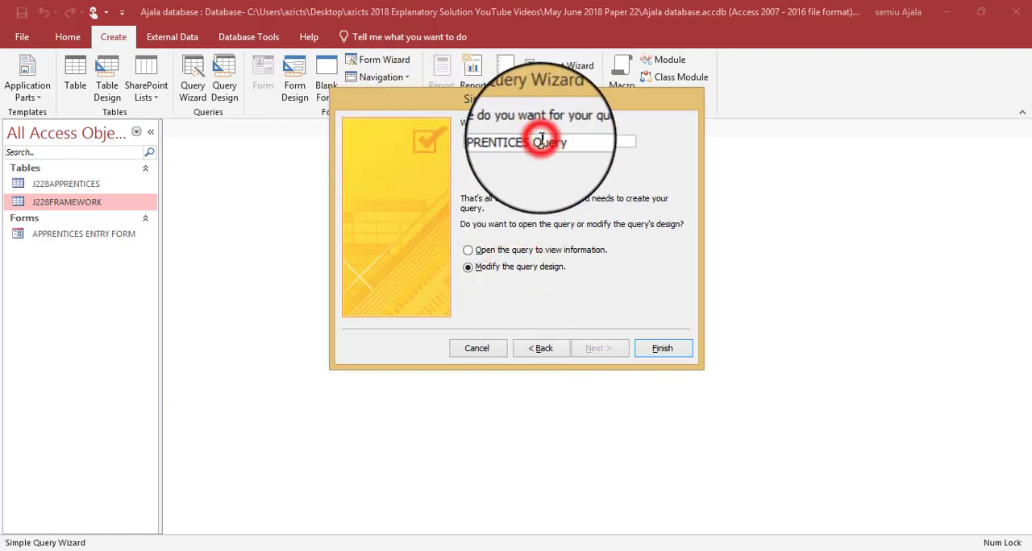
{"action": "left_click_drag", "start_coordinate": [535, 142], "coordinate": [396, 132]}
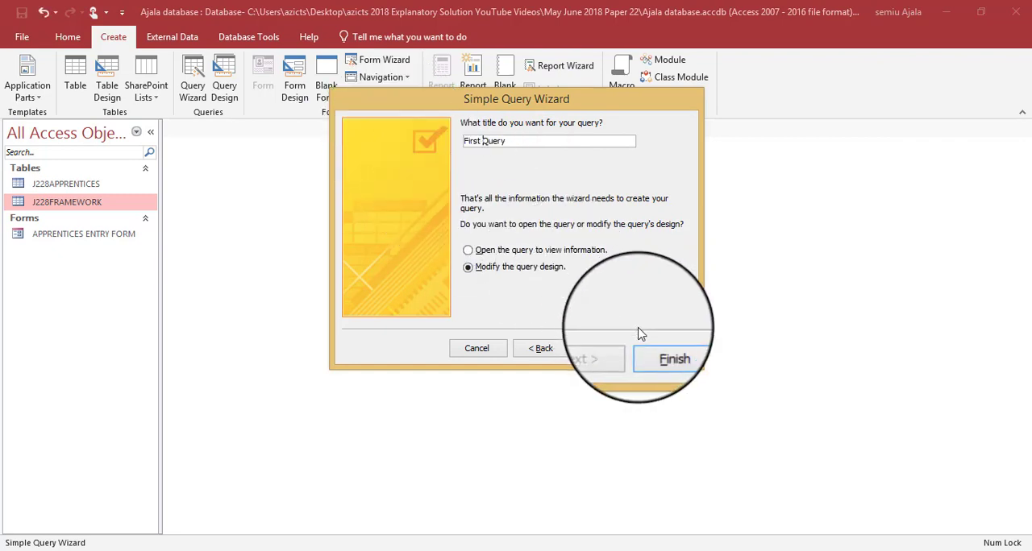
{"action": "left_click", "coordinate": [662, 349]}
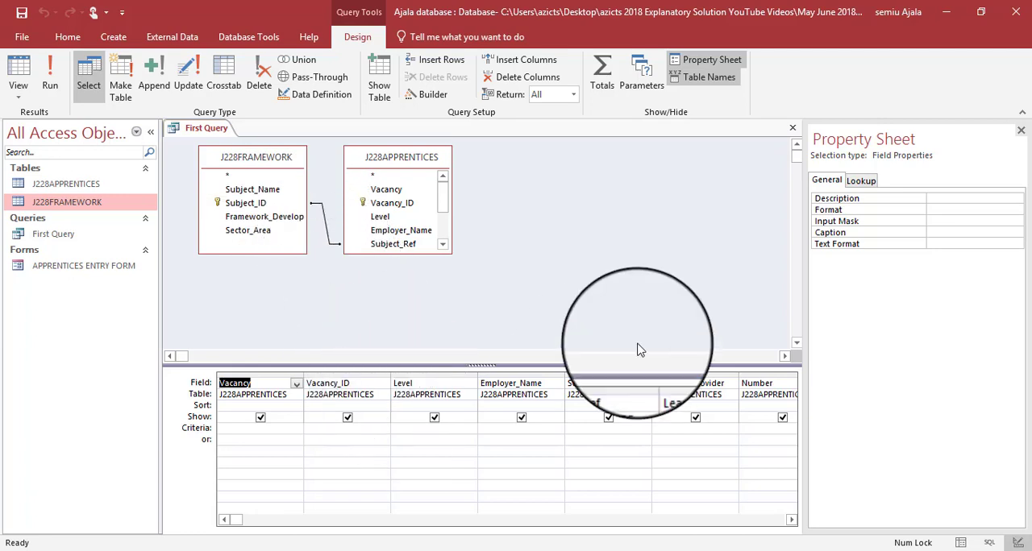
{"action": "left_click", "coordinate": [1021, 131]}
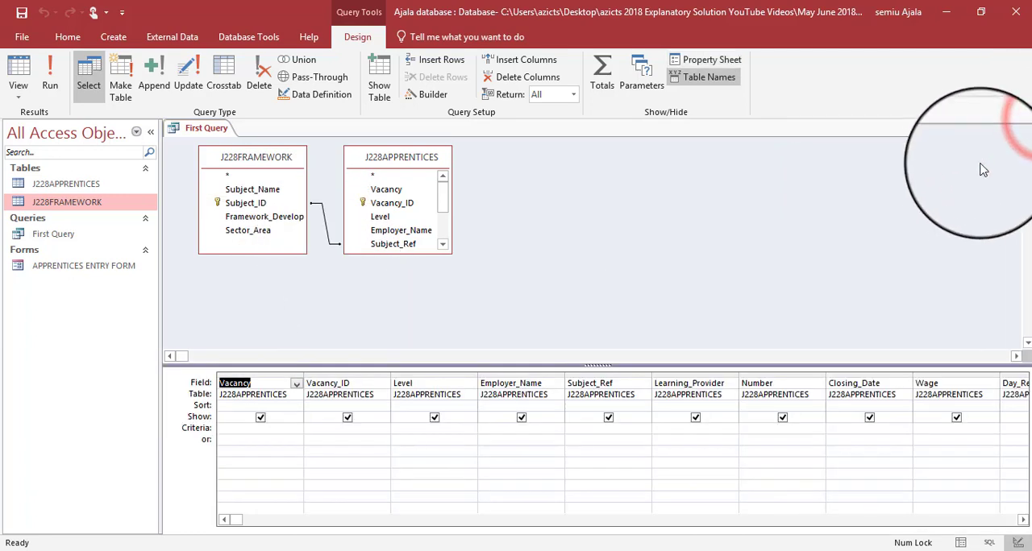
- Run First Query to view the unfiltered records from both tables, and return to its Design View
{"action": "key", "text": "alt+Tab"}
{"action": "key", "text": "alt+Tab"}
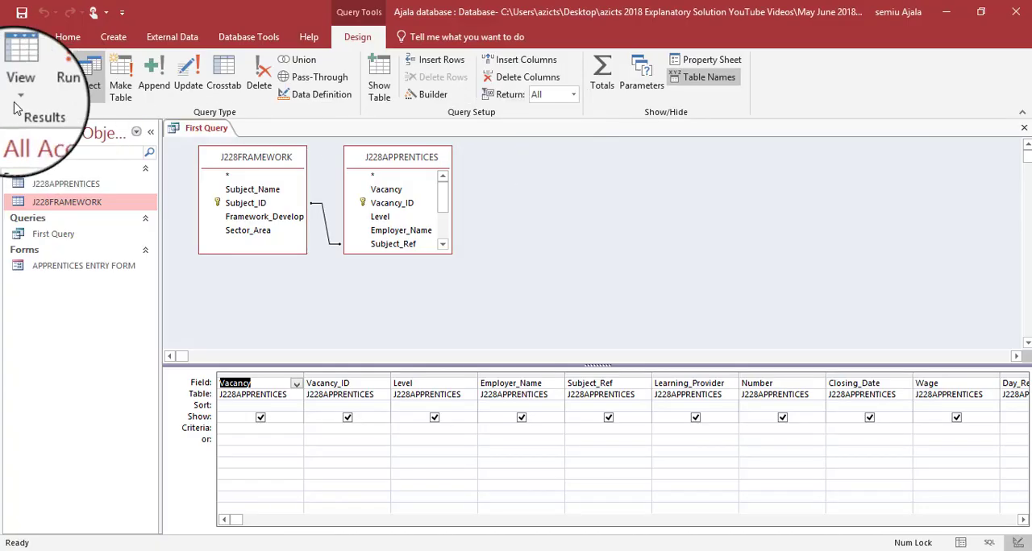
{"action": "left_click", "coordinate": [48, 77]}
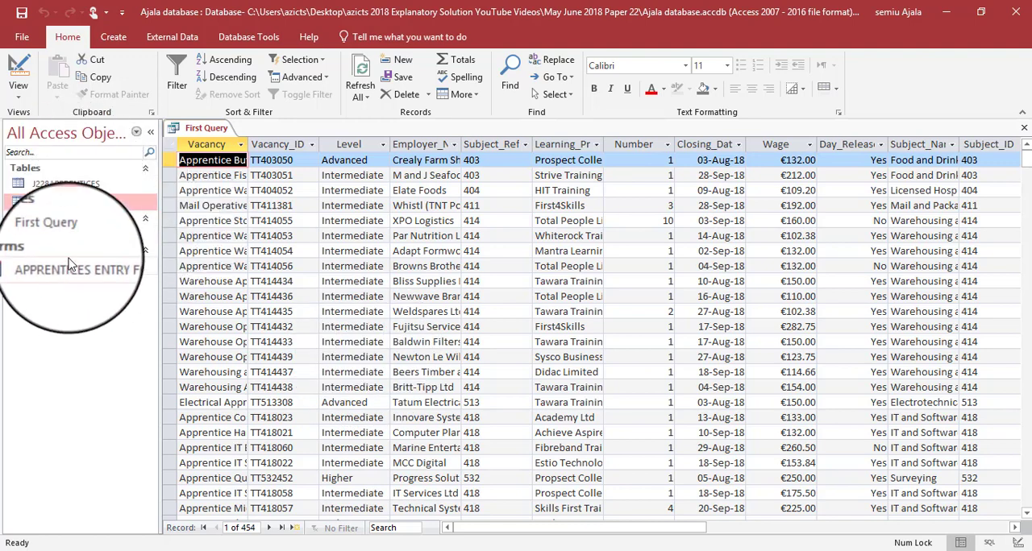
{"action": "right_click", "coordinate": [193, 129]}
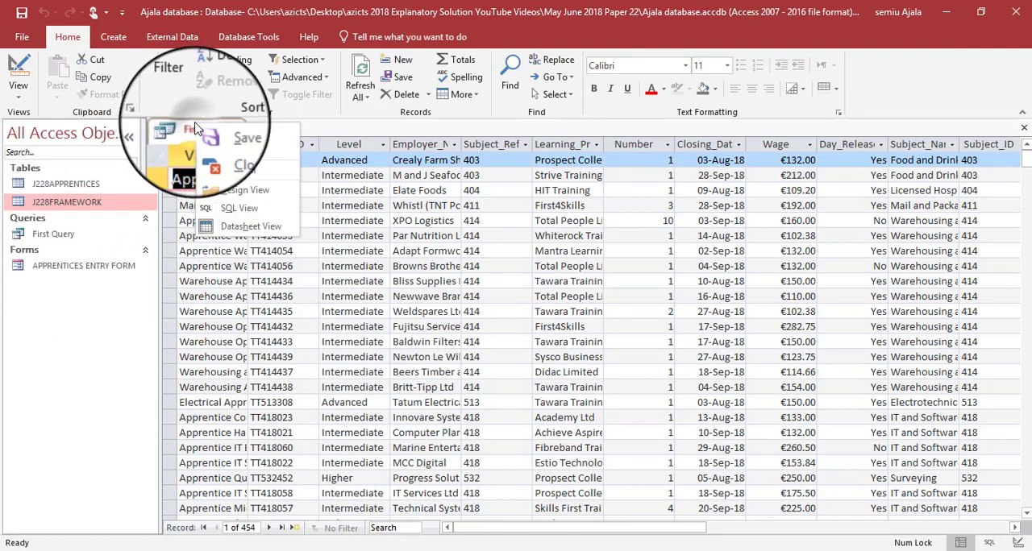
{"action": "left_click", "coordinate": [239, 197]}
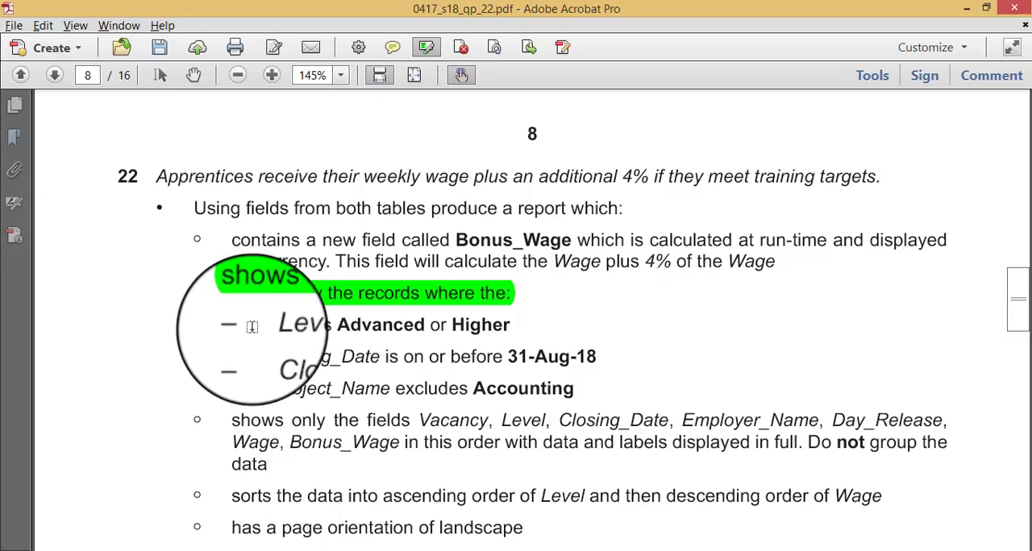
- Enter the criterion Advanced OR Higher for the Level field, checking it against question 22 in the question paper
{"action": "scroll", "coordinate": [251, 327], "scroll_direction": "down", "scroll_amount": 2}
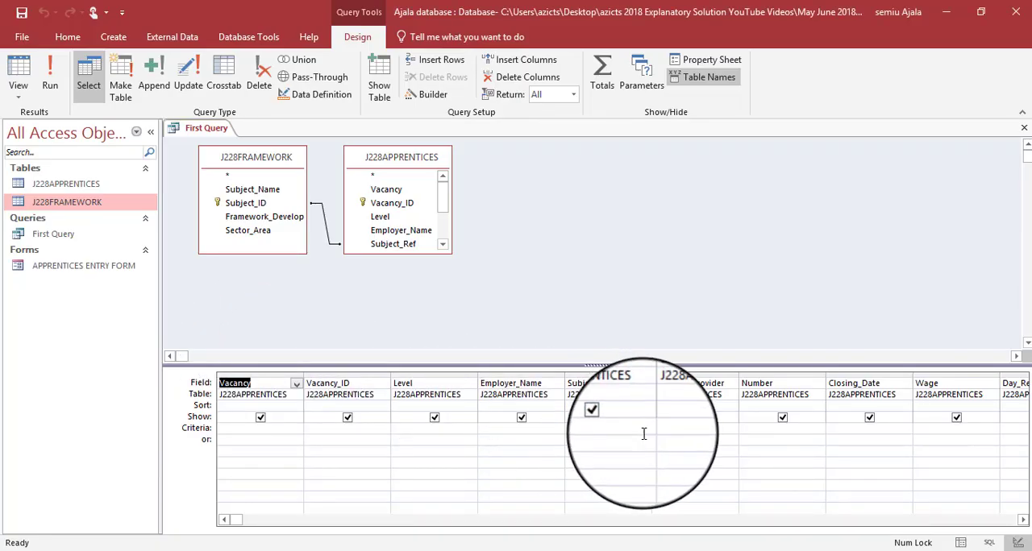
{"action": "left_click", "coordinate": [453, 429]}
{"action": "key", "text": "Caps_Lock"}
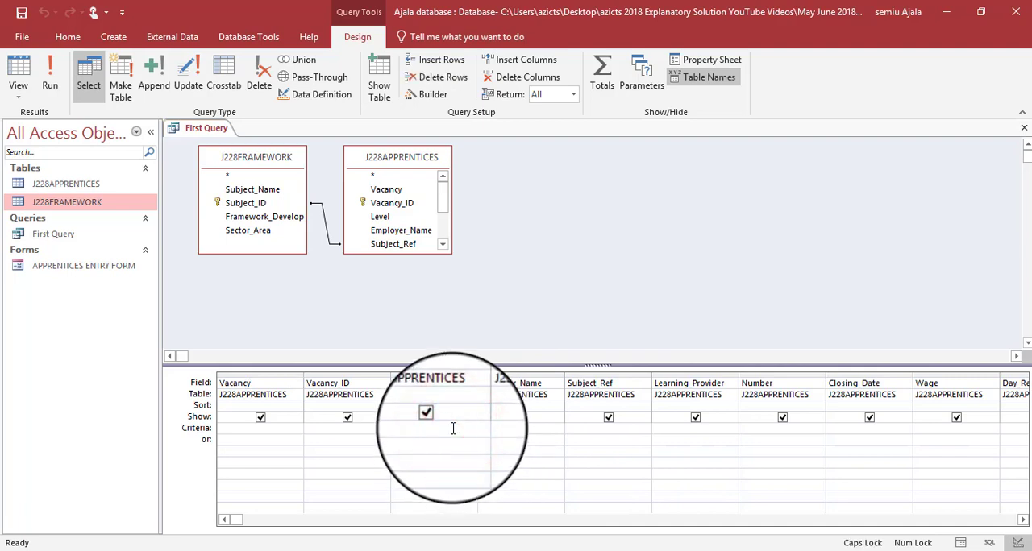
{"action": "type", "text": "A"}
{"action": "key", "text": "Caps_Lock"}
{"action": "type", "text": "d"}
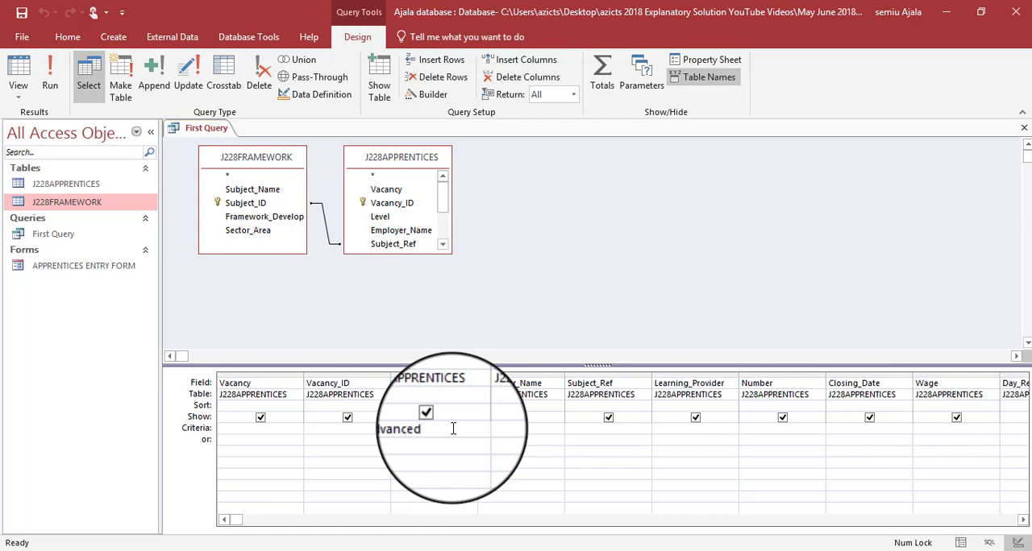
{"action": "type", "text": "vanced ORH"}
{"action": "key", "text": "Caps_Lock"}
{"action": "type", "text": "igher"}
{"action": "key", "text": "alt+Tab"}
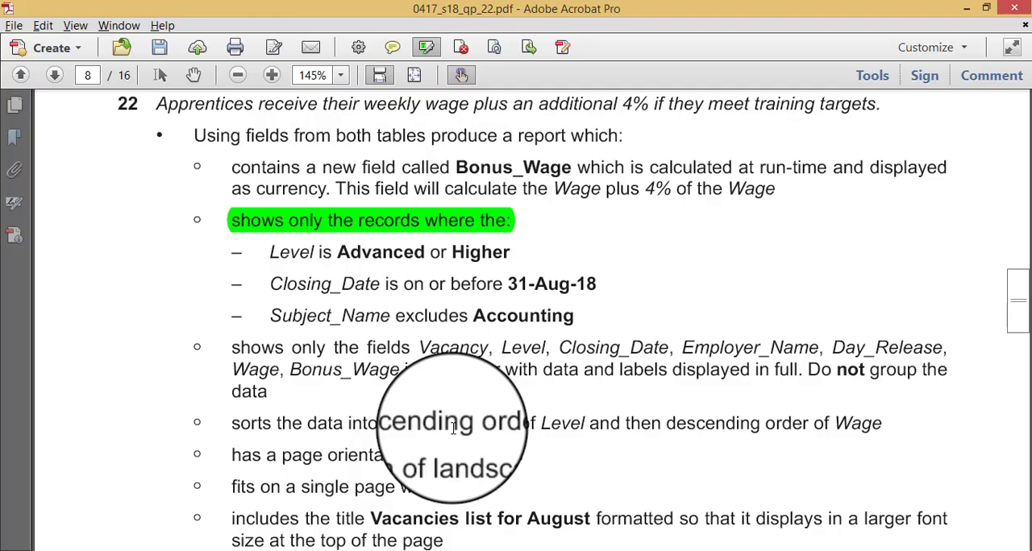
{"action": "key", "text": "alt+Tab"}
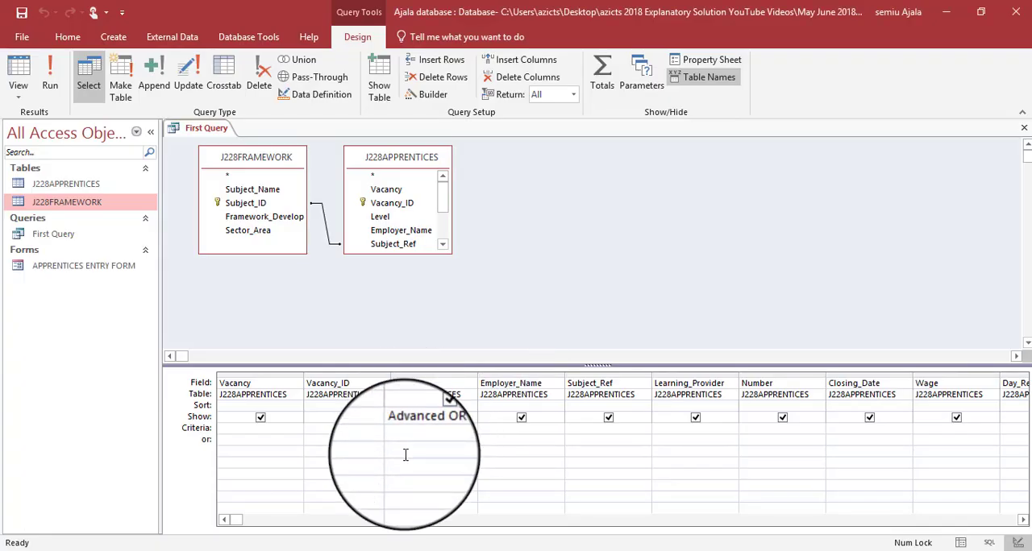
{"action": "key", "text": "alt+Tab"}
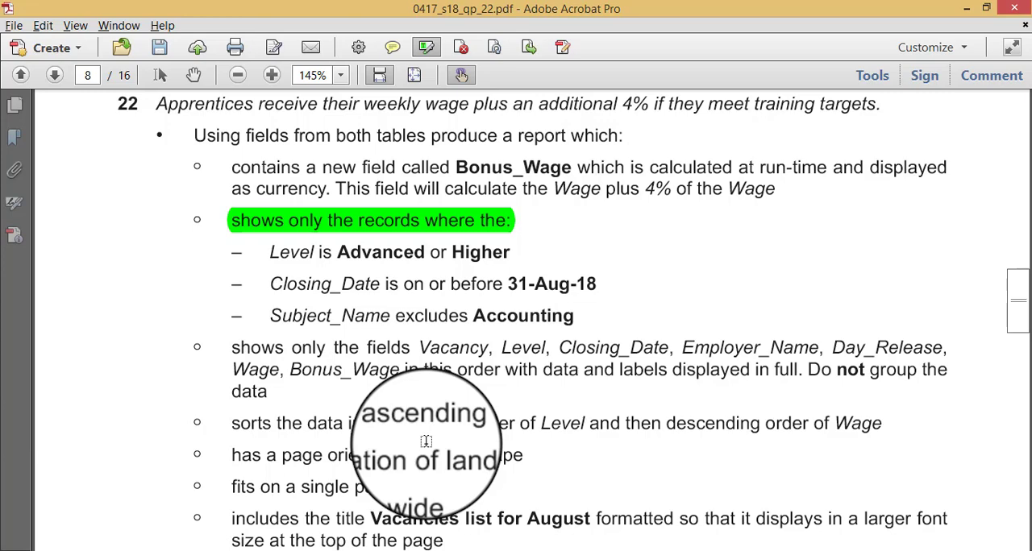
{"action": "key", "text": "alt+Tab"}
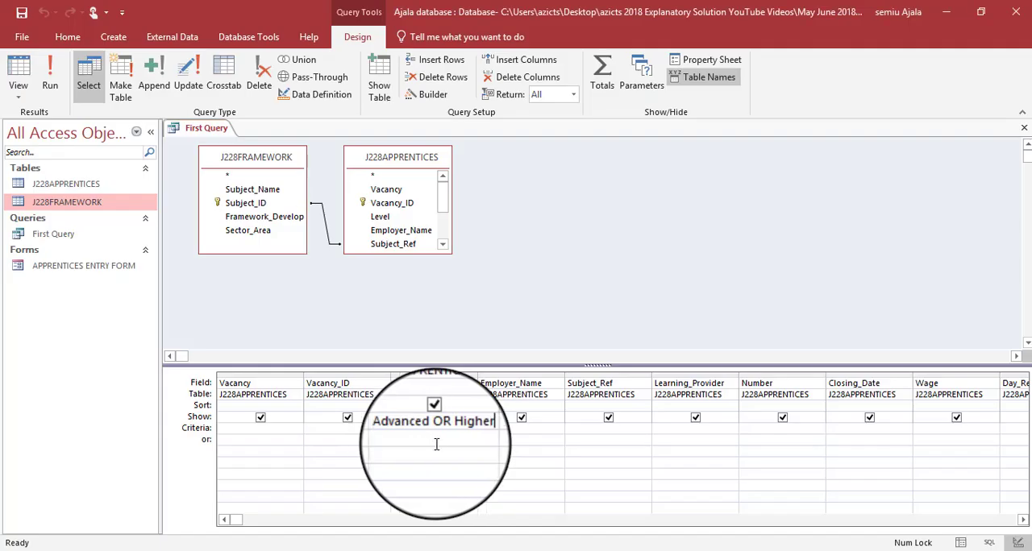
- Enter the criterion <=31-Aug-18 for the Closing_Date field, checking the date against the question paper
{"action": "left_click", "coordinate": [862, 429]}
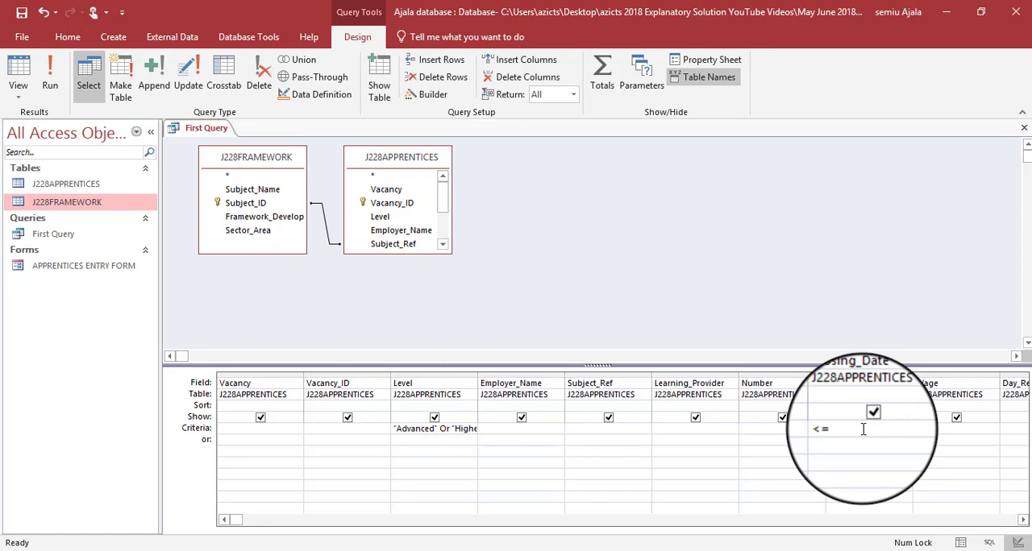
{"action": "key", "text": "alt+Tab"}
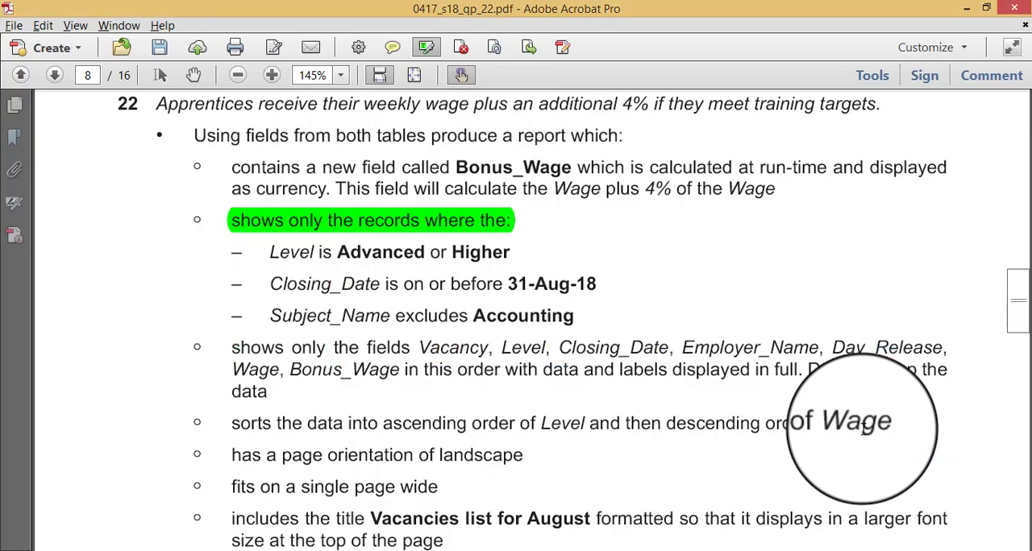
{"action": "key", "text": "alt+Tab"}
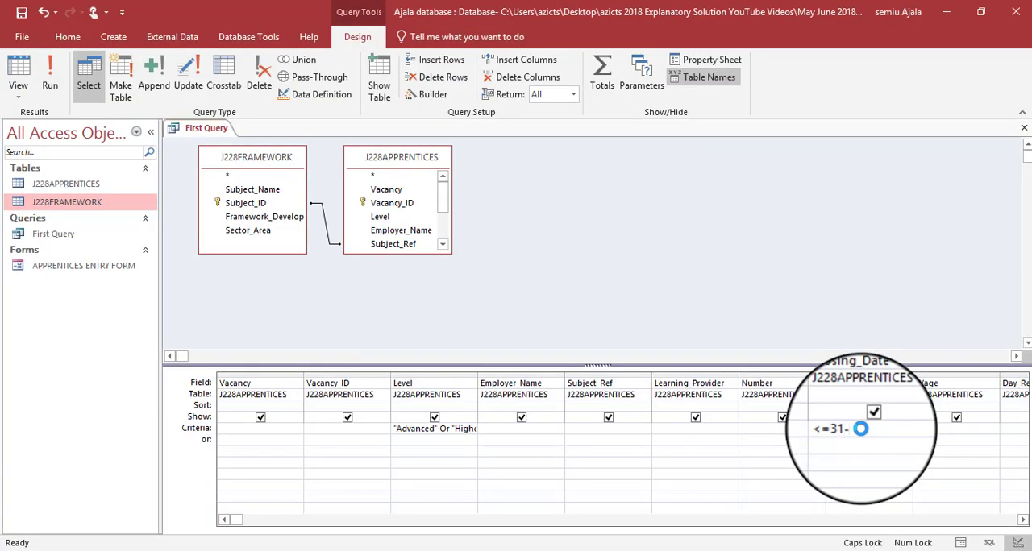
{"action": "type", "text": "A"}
{"action": "key", "text": "Caps_Lock"}
{"action": "type", "text": "ug-"}
{"action": "key", "text": "alt+Tab"}
{"action": "key", "text": "alt+Tab"}
{"action": "key", "text": "alt+Tab"}
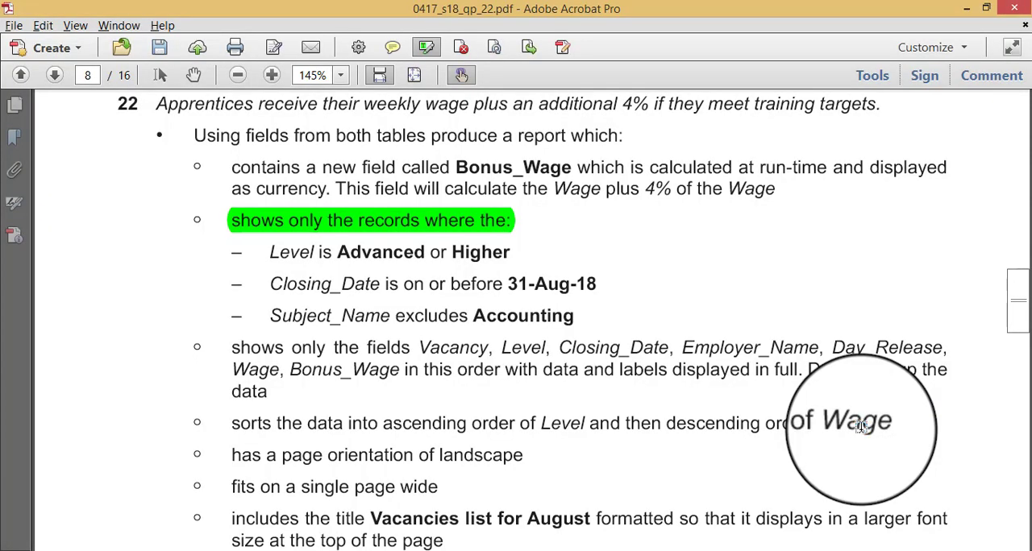
{"action": "key", "text": "alt+Tab"}
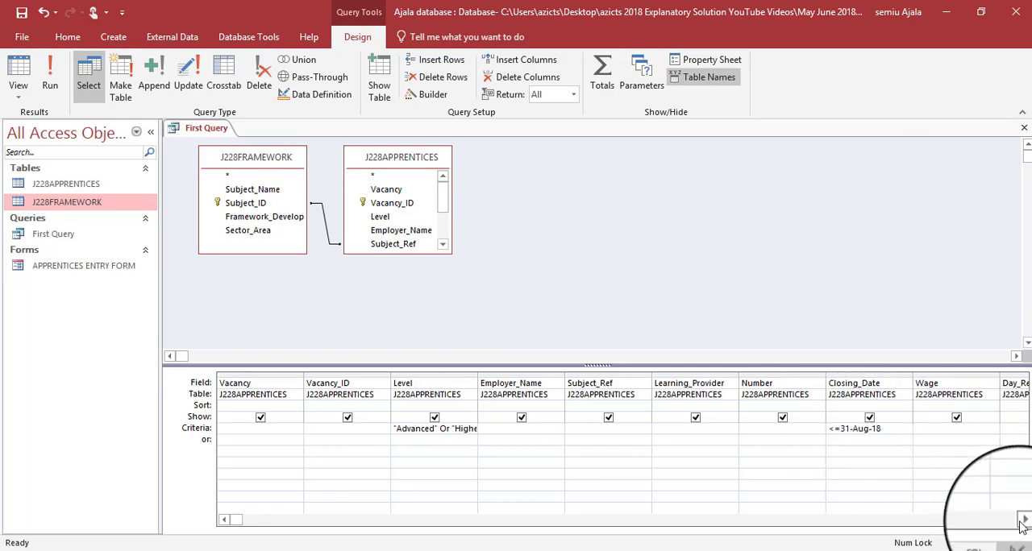
- Enter the criterion NOT Accounting for the Subject_Name field, check it against the question paper and run the query
{"action": "left_click", "coordinate": [1021, 518]}
{"action": "left_click", "coordinate": [1022, 520]}
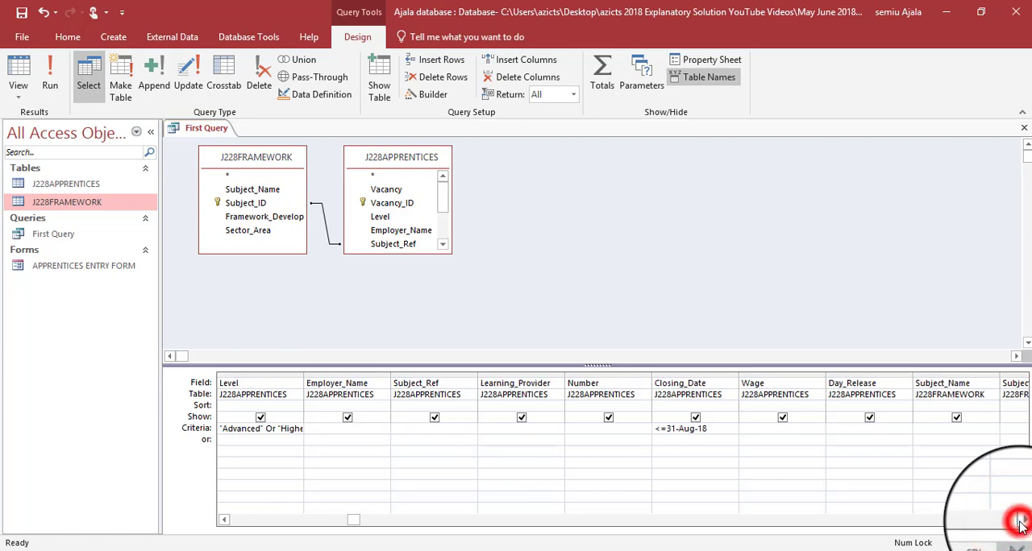
{"action": "left_click", "coordinate": [1022, 520]}
{"action": "left_click", "coordinate": [878, 430]}
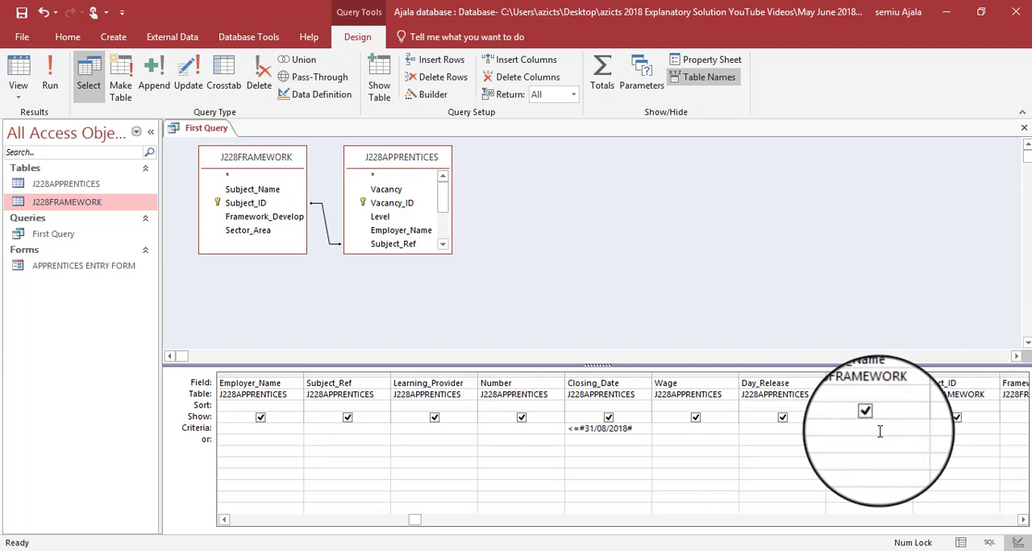
{"action": "type", "text": "NOT A"}
{"action": "key", "text": "Caps_Lock"}
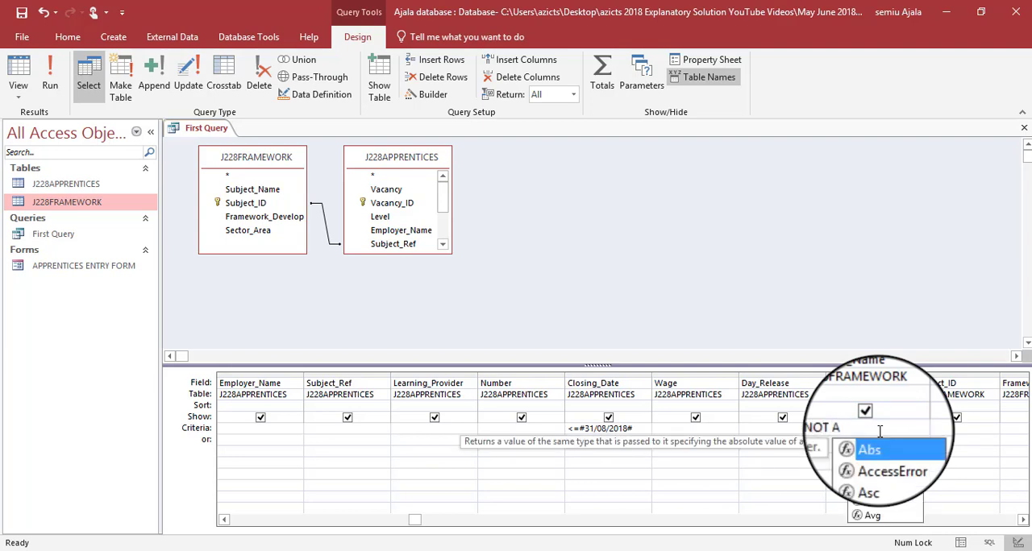
{"action": "type", "text": "ccounting"}
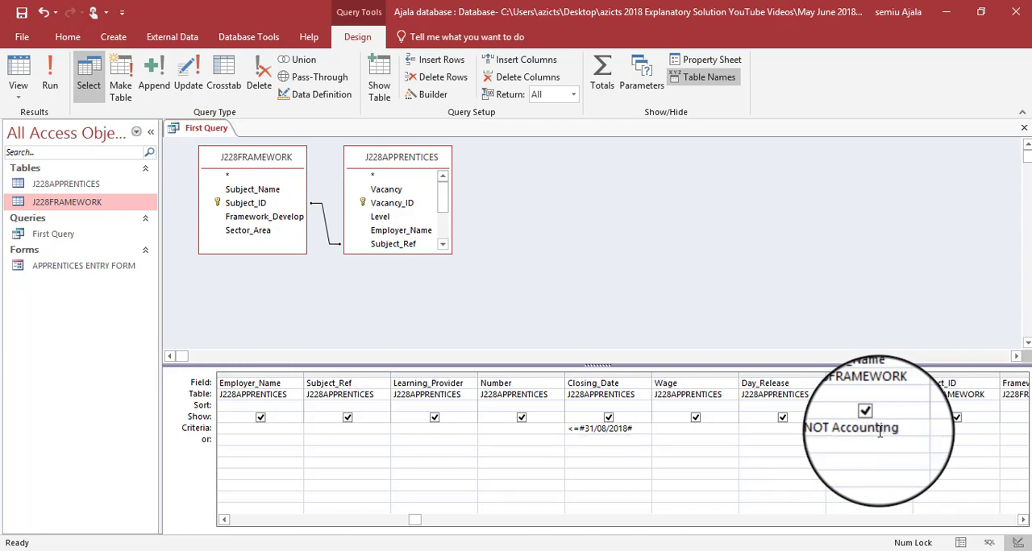
{"action": "key", "text": "alt+Tab"}
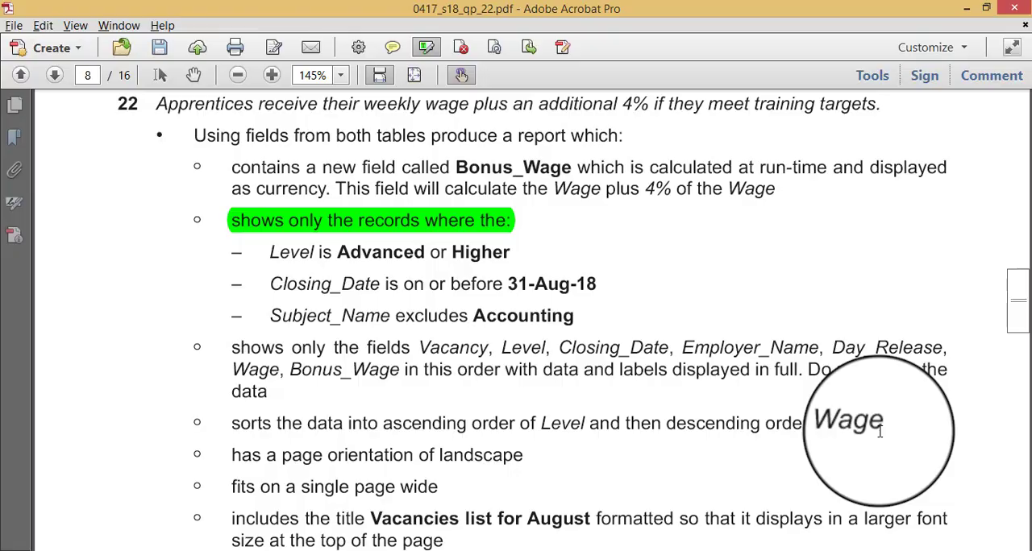
{"action": "key", "text": "alt+Tab"}
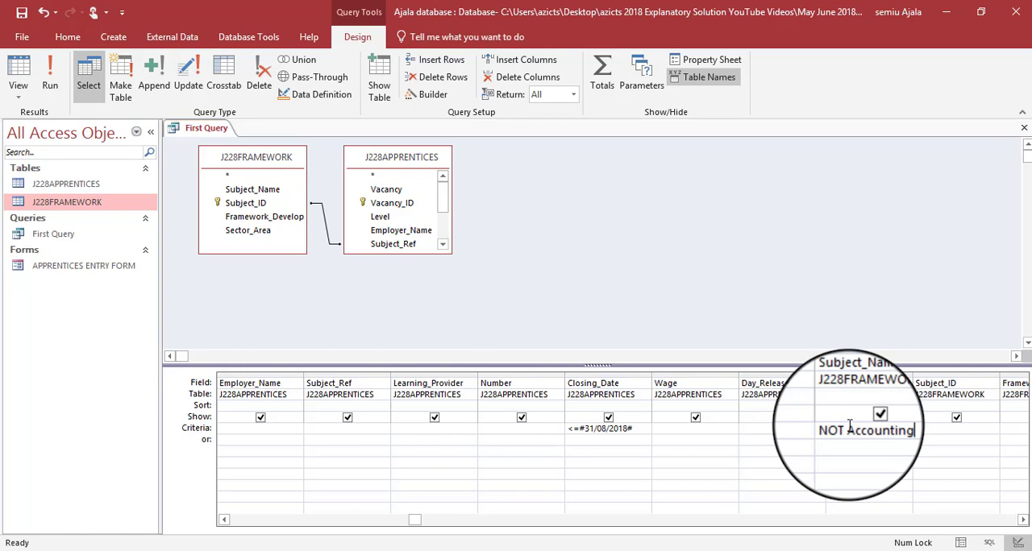
{"action": "left_click", "coordinate": [50, 80]}
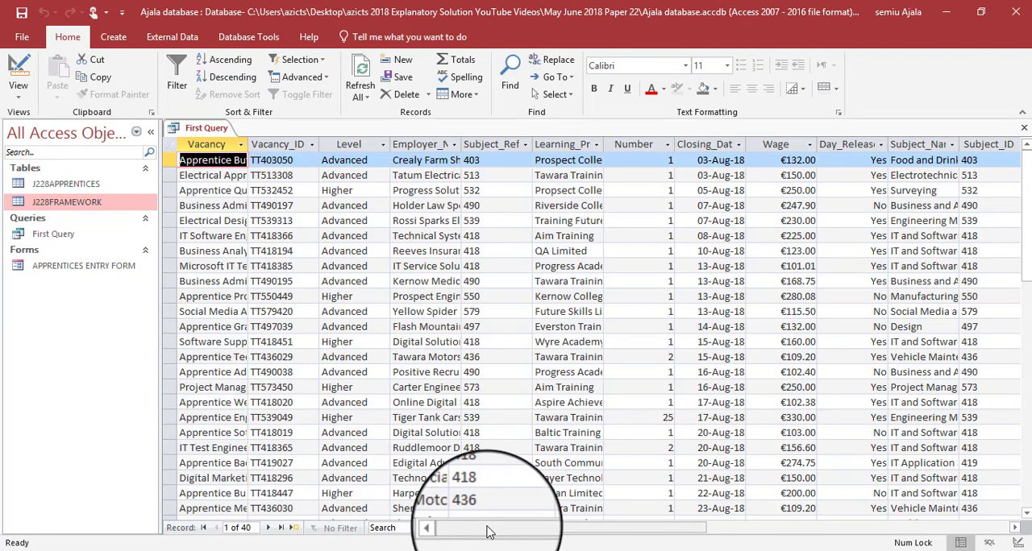
- Widen the Subject_Name column in the First Query results so the full subject names fit
{"action": "left_click_drag", "start_coordinate": [487, 532], "coordinate": [544, 534]}
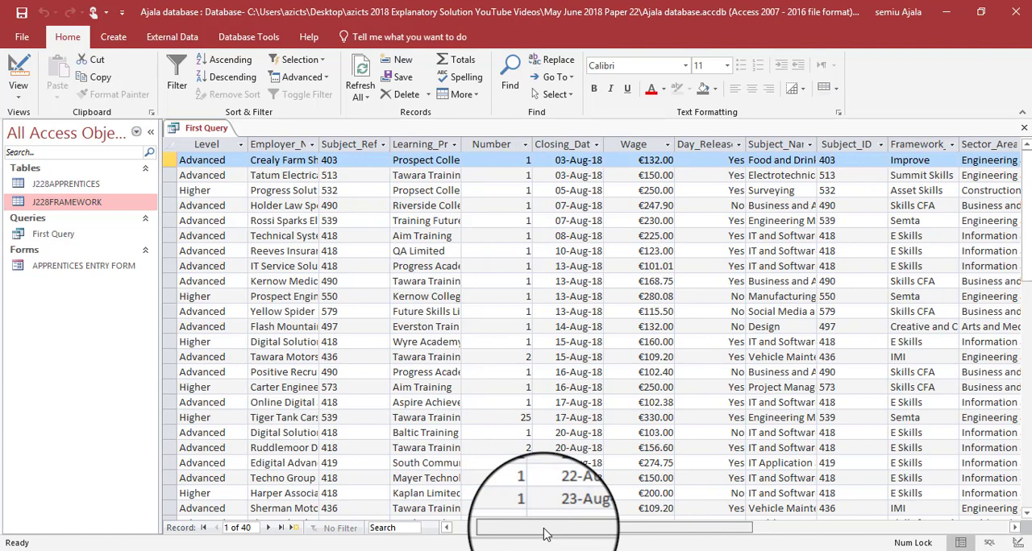
{"action": "left_click", "coordinate": [1015, 530]}
{"action": "left_click", "coordinate": [1015, 530]}
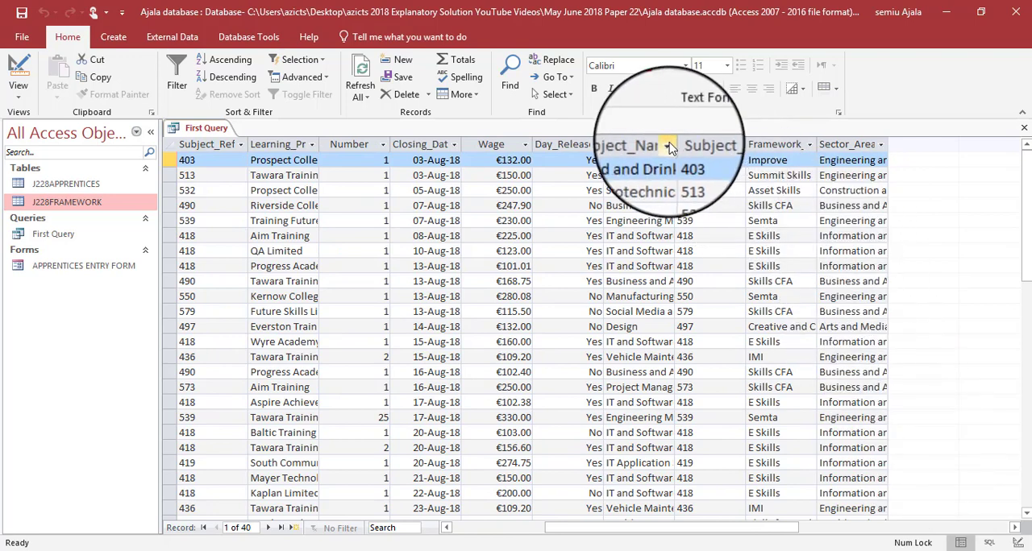
{"action": "left_click_drag", "start_coordinate": [844, 143], "coordinate": [842, 143]}
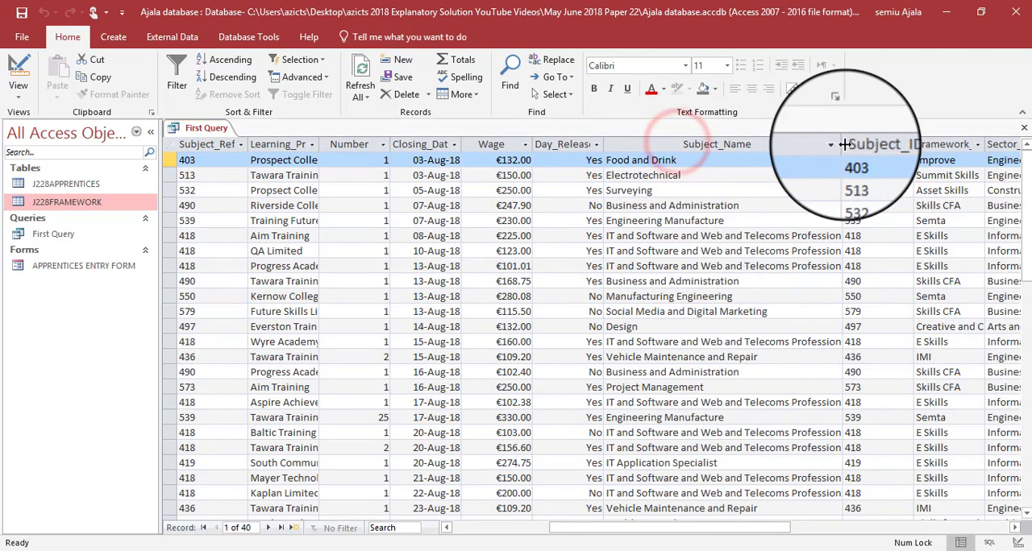
- Search the query results for Accounting and widen the Sector_Area column to read its entries
{"action": "left_click", "coordinate": [383, 527]}
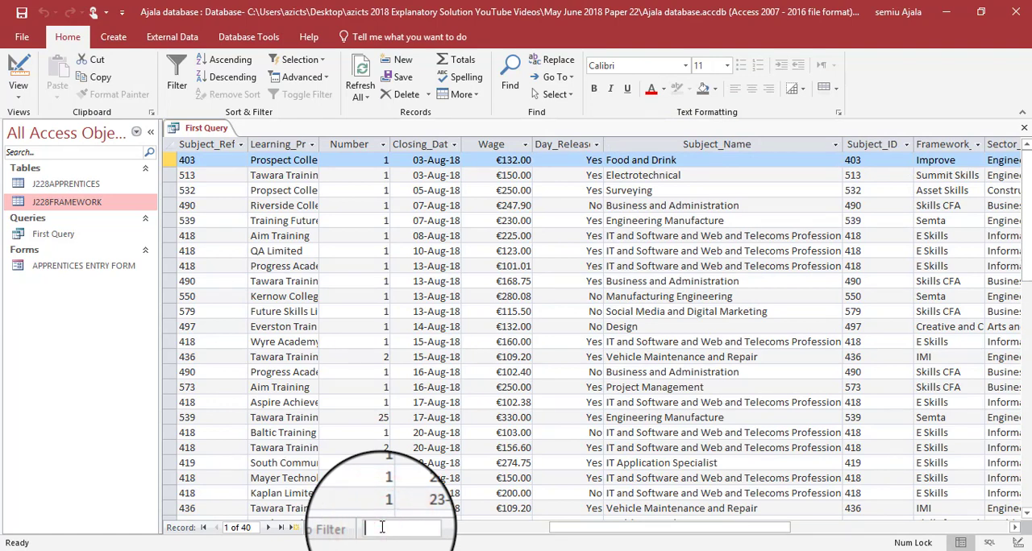
{"action": "type", "text": "Acc"}
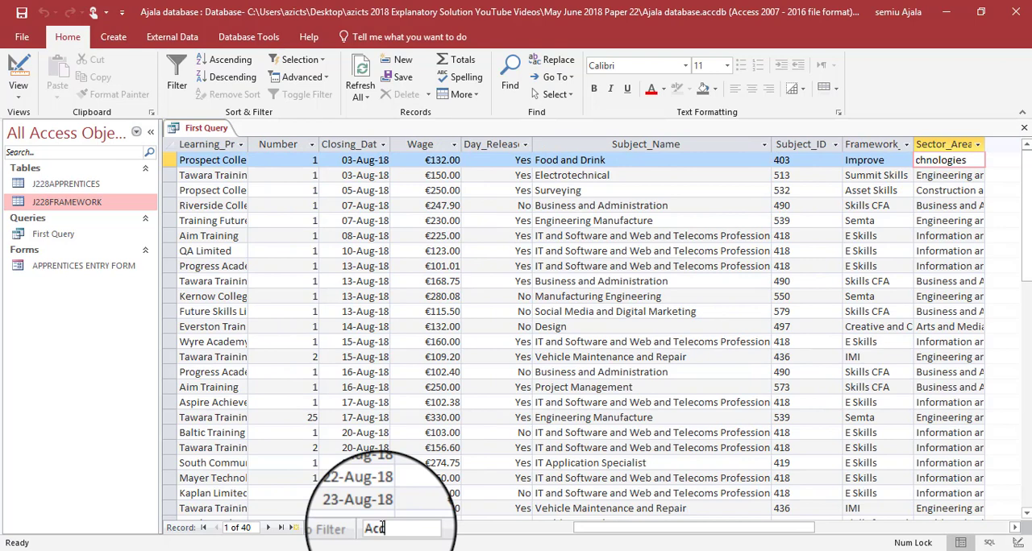
{"action": "type", "text": "ounting"}
{"action": "left_click", "coordinate": [269, 528]}
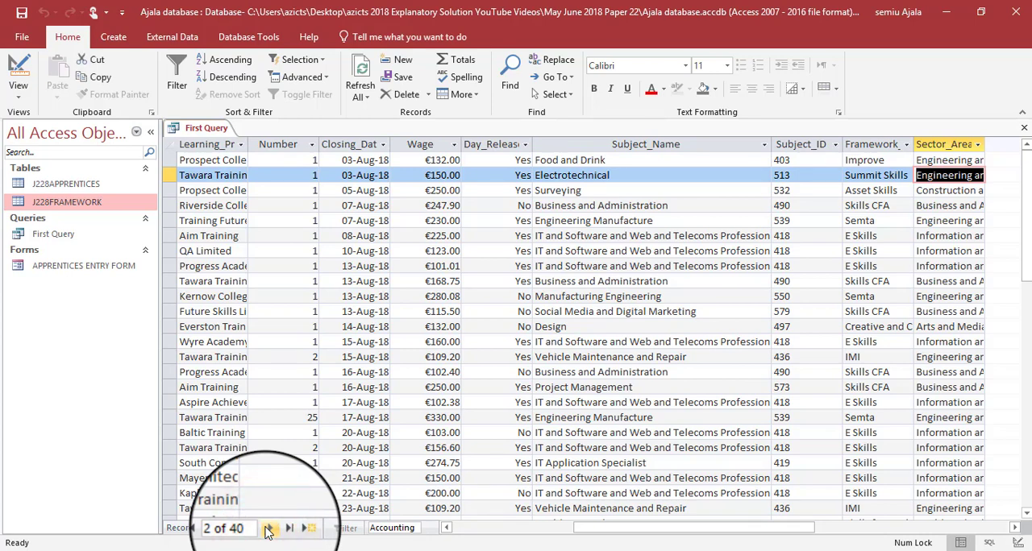
{"action": "left_click_drag", "start_coordinate": [594, 528], "coordinate": [677, 529]}
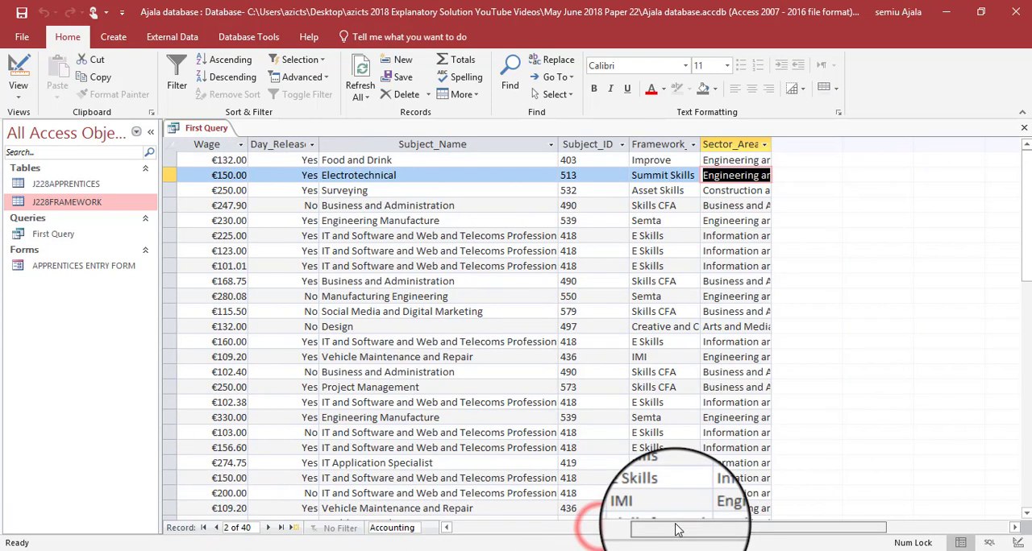
{"action": "left_click_drag", "start_coordinate": [771, 144], "coordinate": [869, 143]}
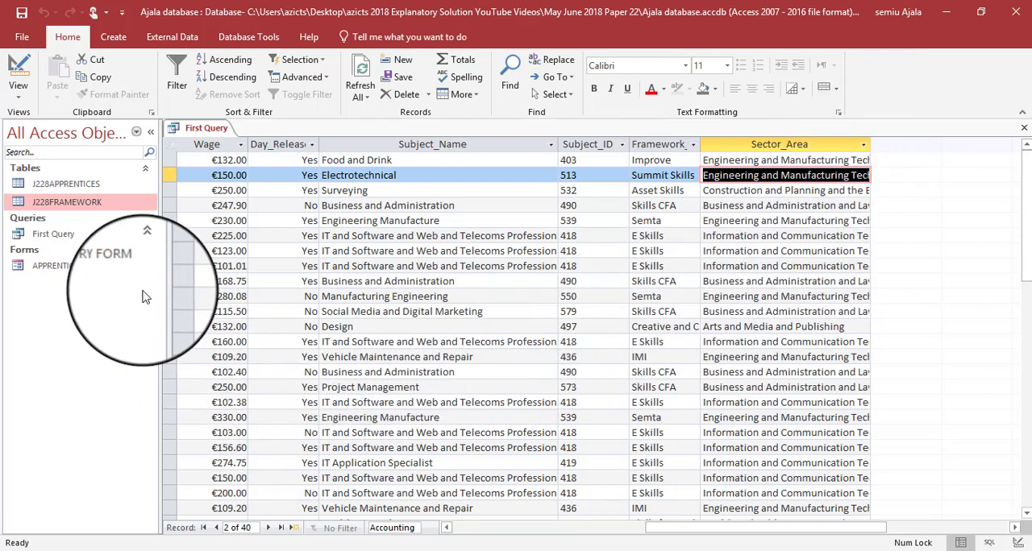
- Return First Query to Design View and replace the Subject_Name criterion with a NOT condition using wildcards around Accounting
{"action": "right_click", "coordinate": [77, 232]}
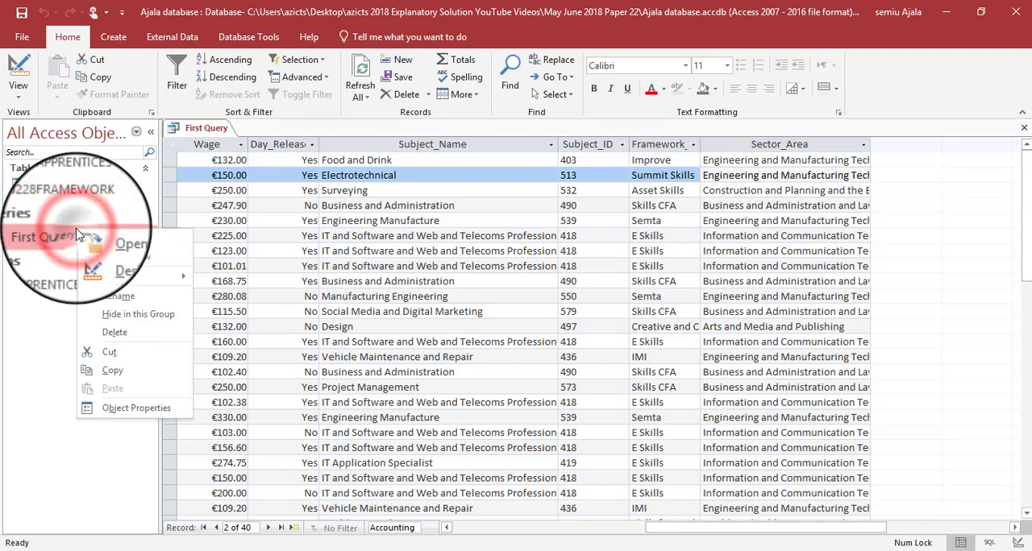
{"action": "left_click", "coordinate": [121, 256]}
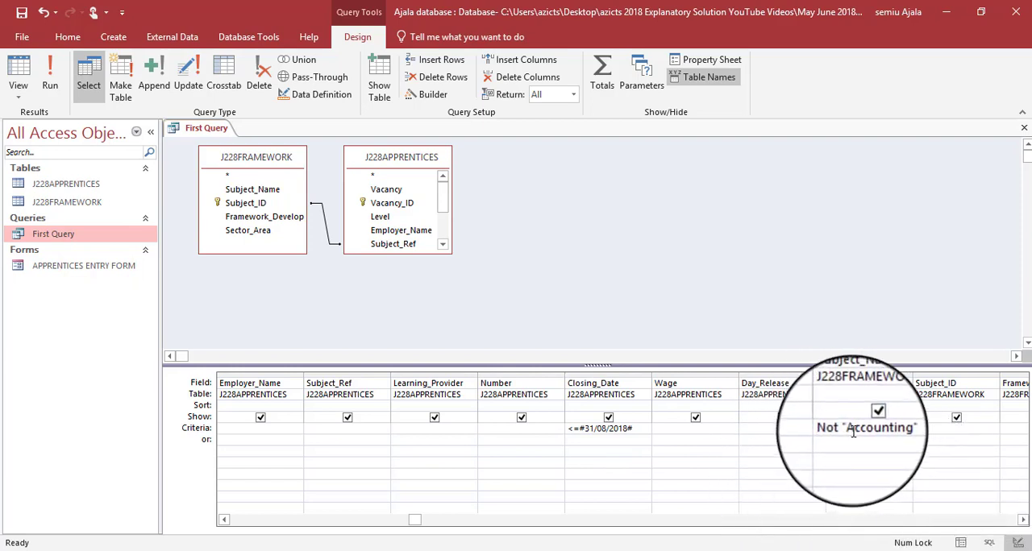
{"action": "left_click_drag", "start_coordinate": [903, 425], "coordinate": [781, 425]}
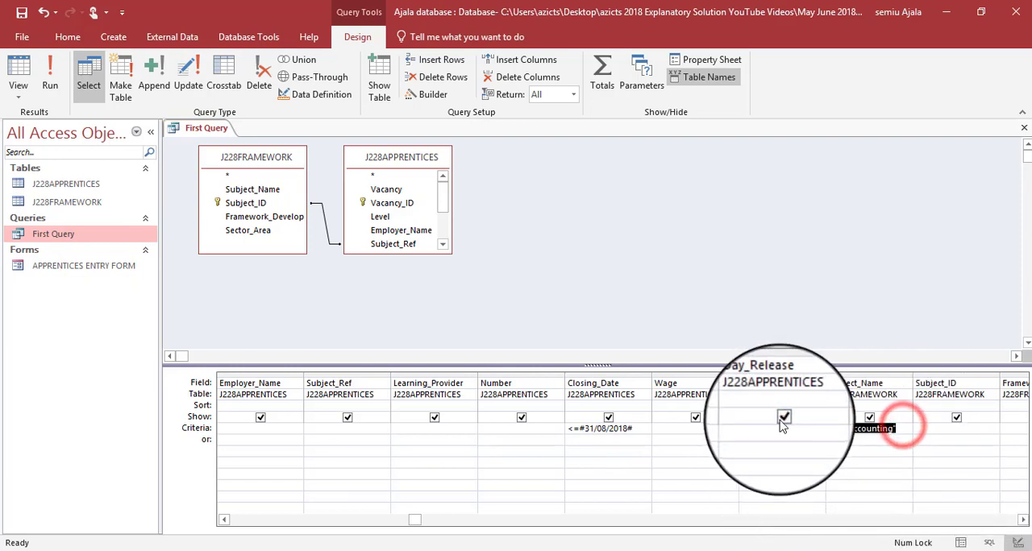
{"action": "key", "text": "Caps_Lock"}
{"action": "key", "text": "BackSpace"}
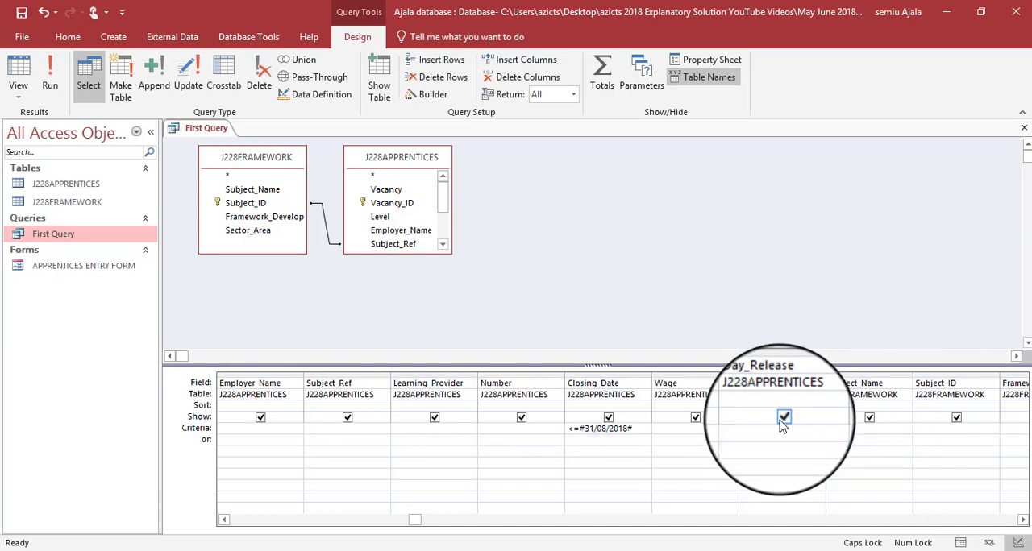
{"action": "type", "text": "A"}
{"action": "key", "text": "Caps_Lock"}
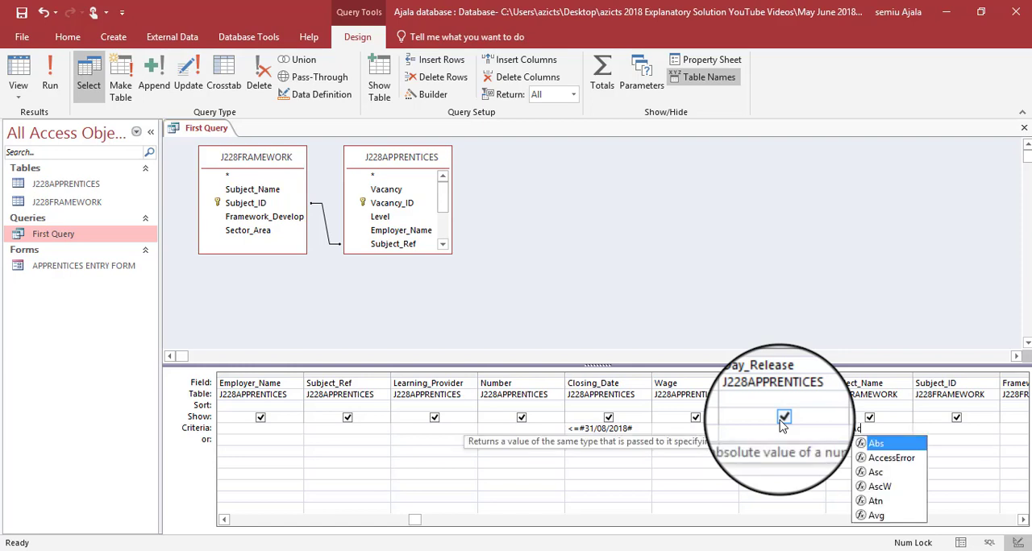
{"action": "type", "text": "ccounting*"}
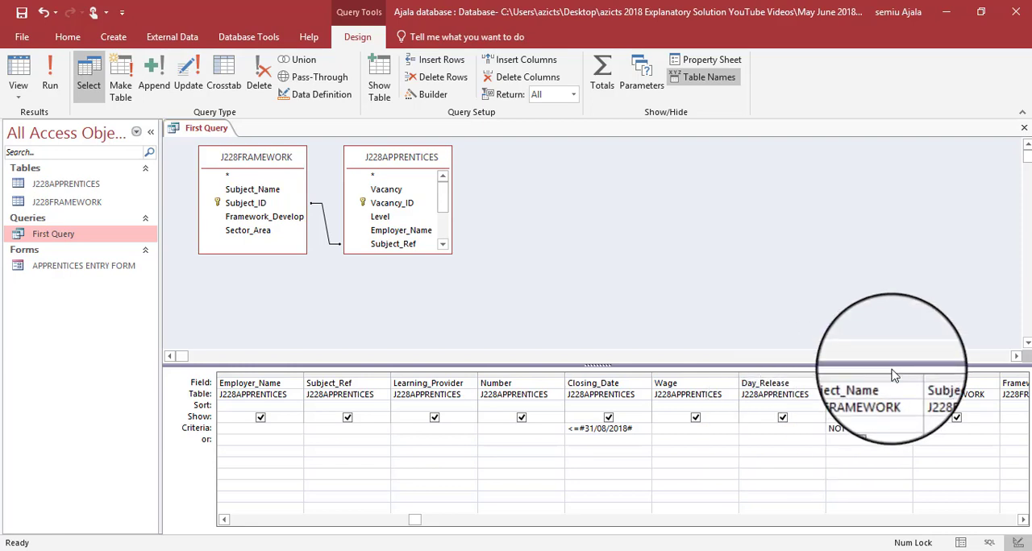
- Run First Query, check the filter conditions in the question paper and return to Design View
{"action": "left_click", "coordinate": [54, 83]}
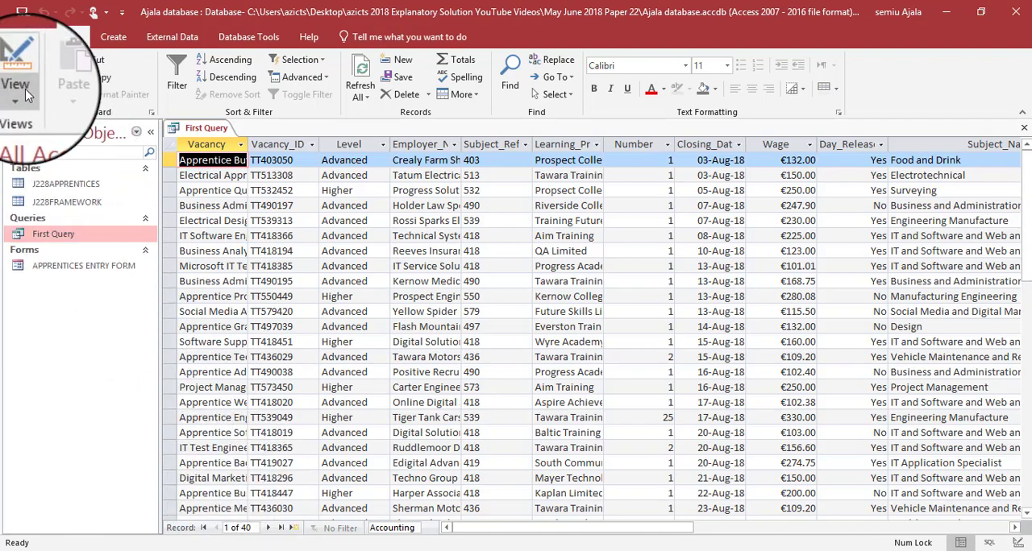
{"action": "key", "text": "alt+Tab"}
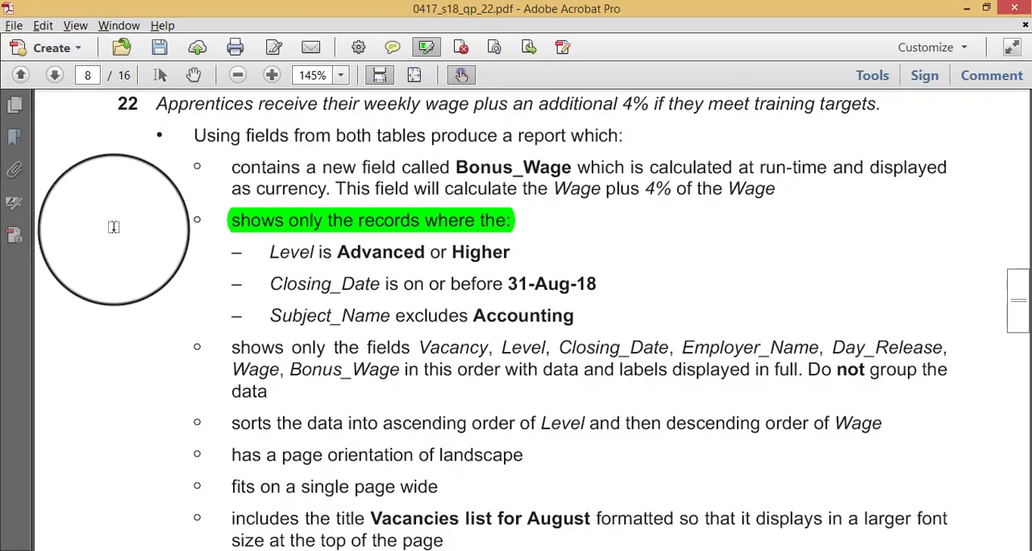
{"action": "key", "text": "alt+Tab"}
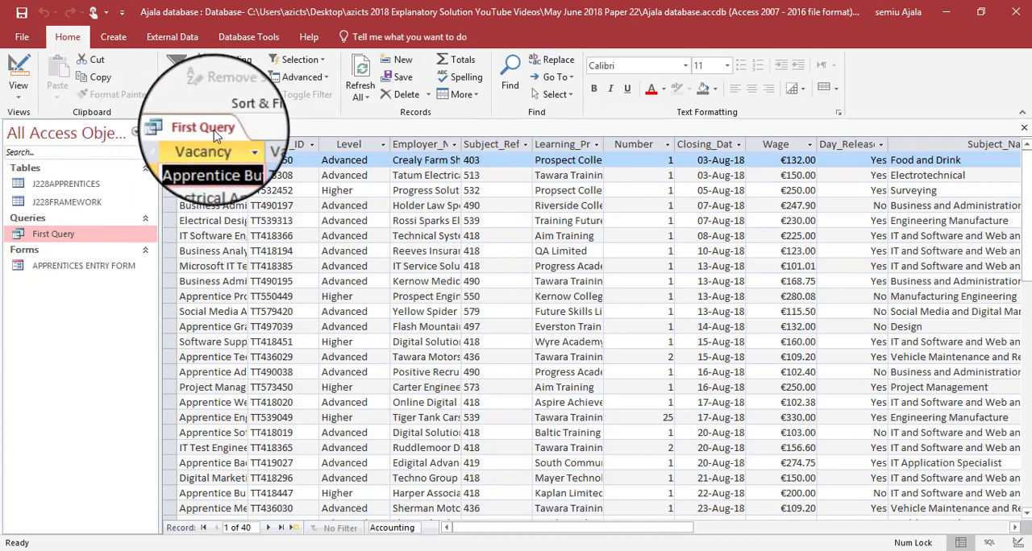
{"action": "right_click", "coordinate": [215, 133]}
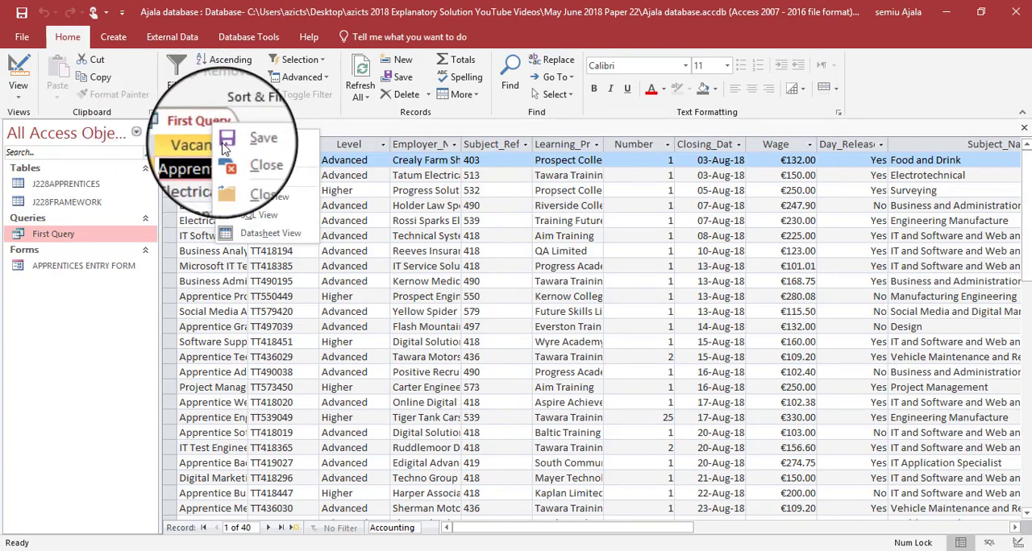
{"action": "left_click", "coordinate": [246, 199]}
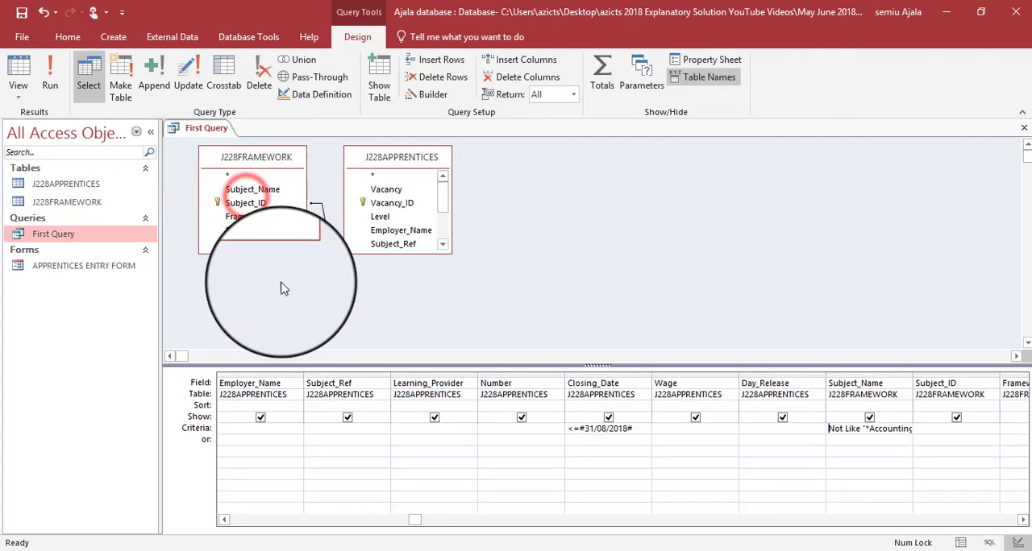
- Read question 22's calculated field requirement and begin a new field named Bonus_Wage in the first empty column after Sector_Area
{"action": "left_click", "coordinate": [1023, 523]}
{"action": "left_click", "coordinate": [1024, 522]}
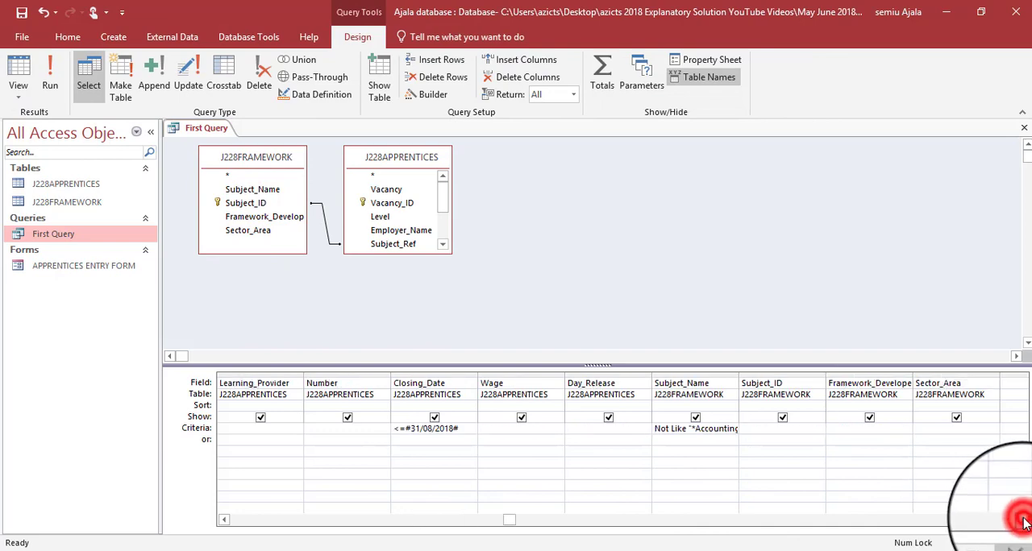
{"action": "left_click", "coordinate": [1024, 522]}
{"action": "left_click", "coordinate": [1023, 522]}
{"action": "key", "text": "alt+Tab"}
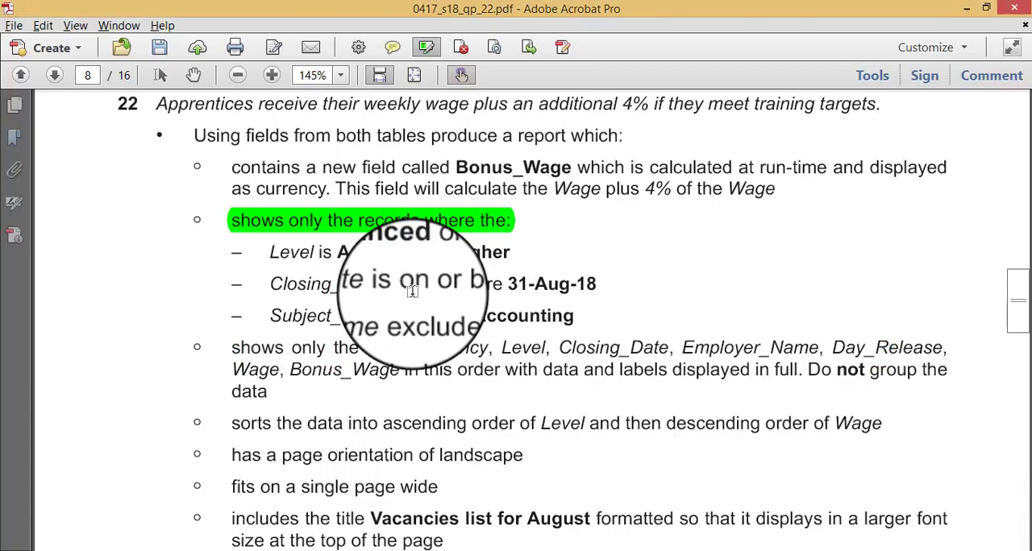
{"action": "scroll", "coordinate": [366, 277], "scroll_direction": "up", "scroll_amount": 2}
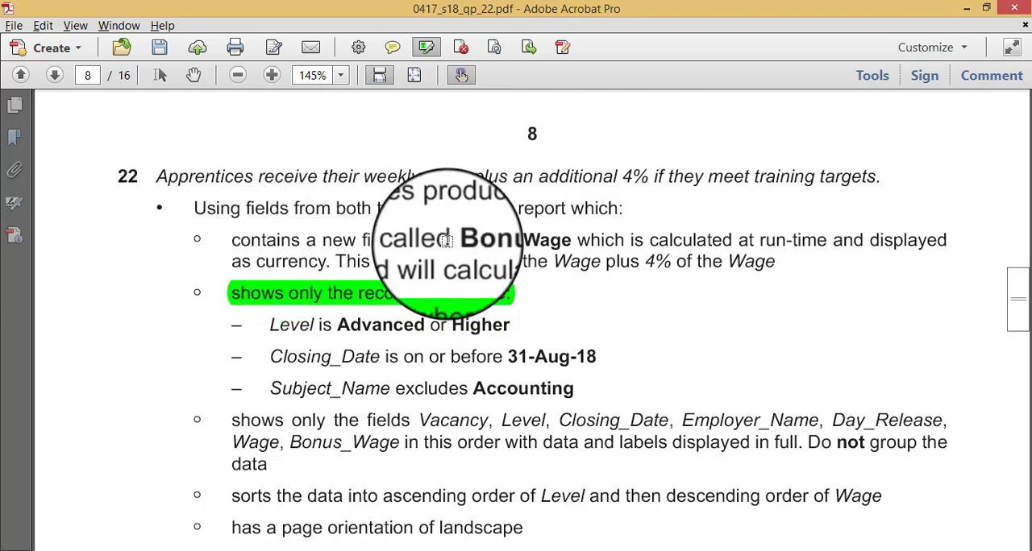
{"action": "key", "text": "alt+Tab"}
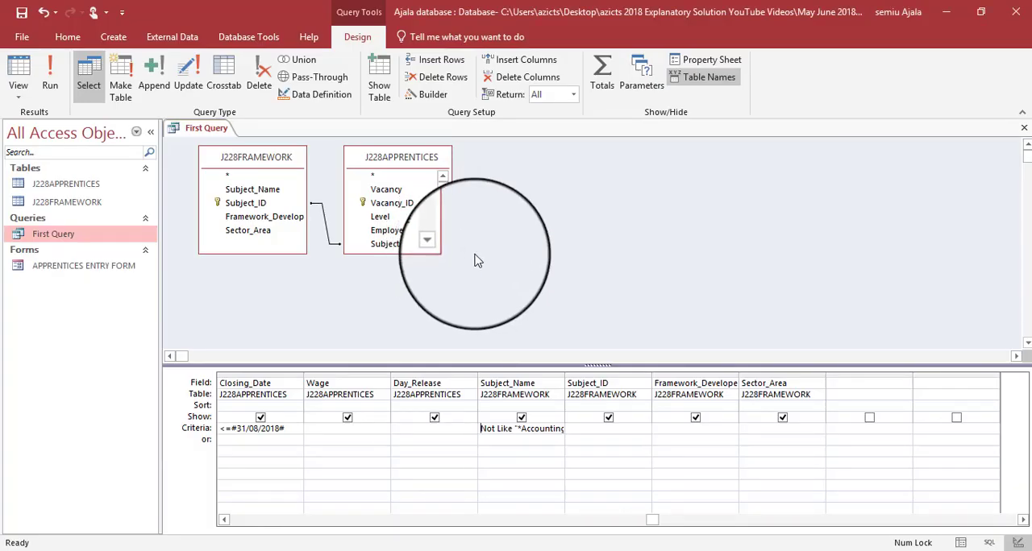
{"action": "left_click", "coordinate": [848, 384]}
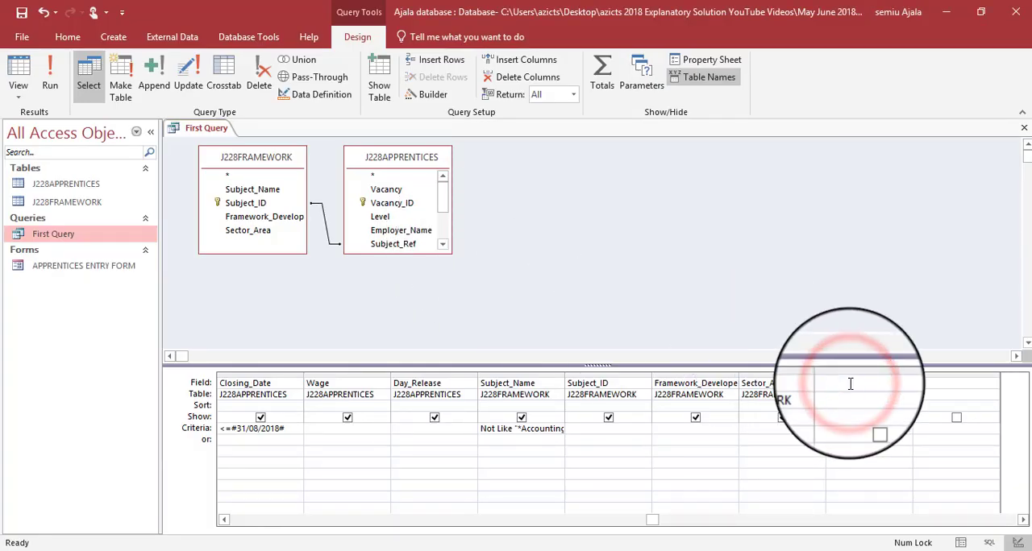
{"action": "key", "text": "Caps_Lock"}
{"action": "type", "text": "B"}
{"action": "key", "text": "Caps_Lock"}
{"action": "type", "text": "onus"}
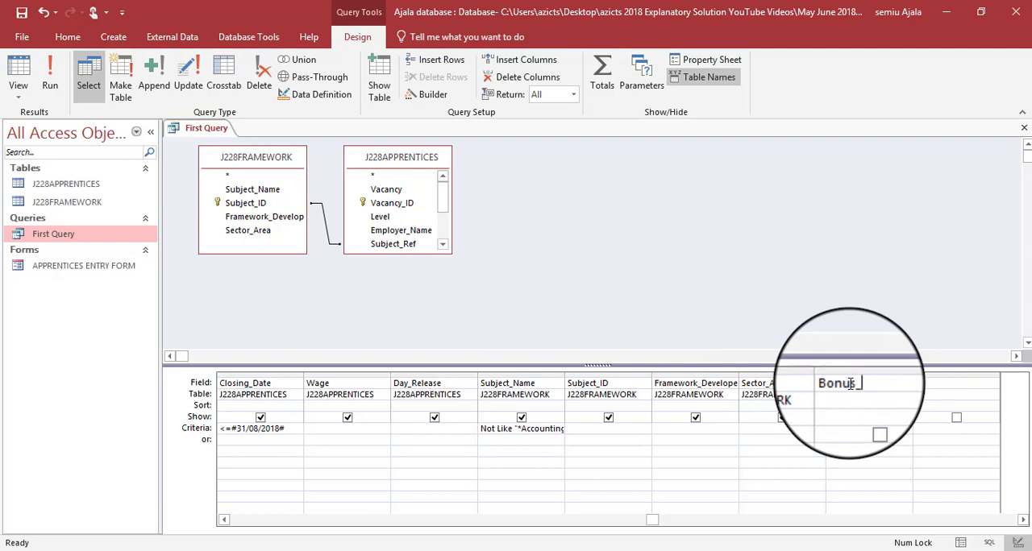
{"action": "key", "text": "Caps_Lock"}
{"action": "type", "text": "W"}
{"action": "key", "text": "Caps_Lock"}
{"action": "type", "text": "age:"}
- Check the bonus calculation in the question paper and complete the Bonus_Wage field with the expression [Wage]*1.04
{"action": "key", "text": "alt+Tab"}
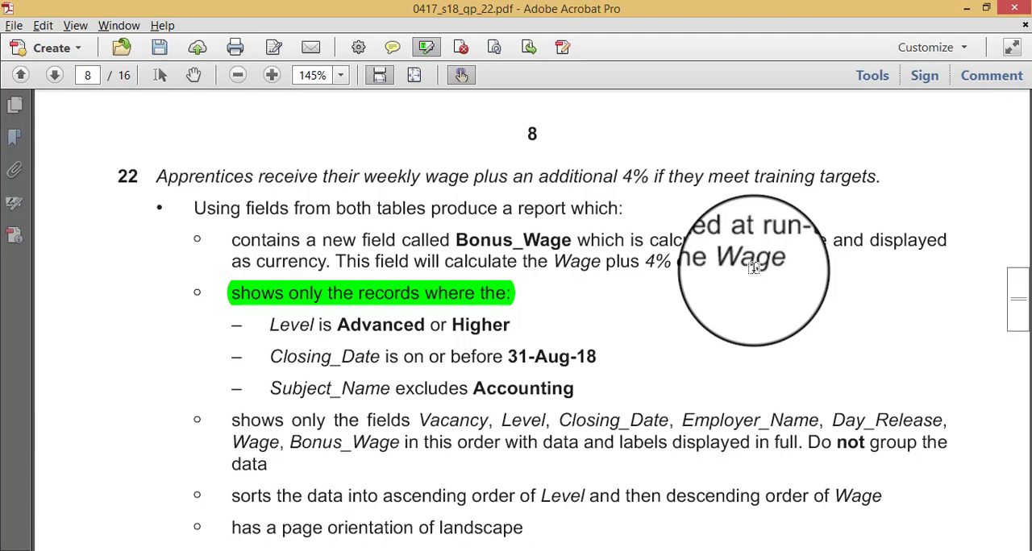
{"action": "key", "text": "alt+Tab"}
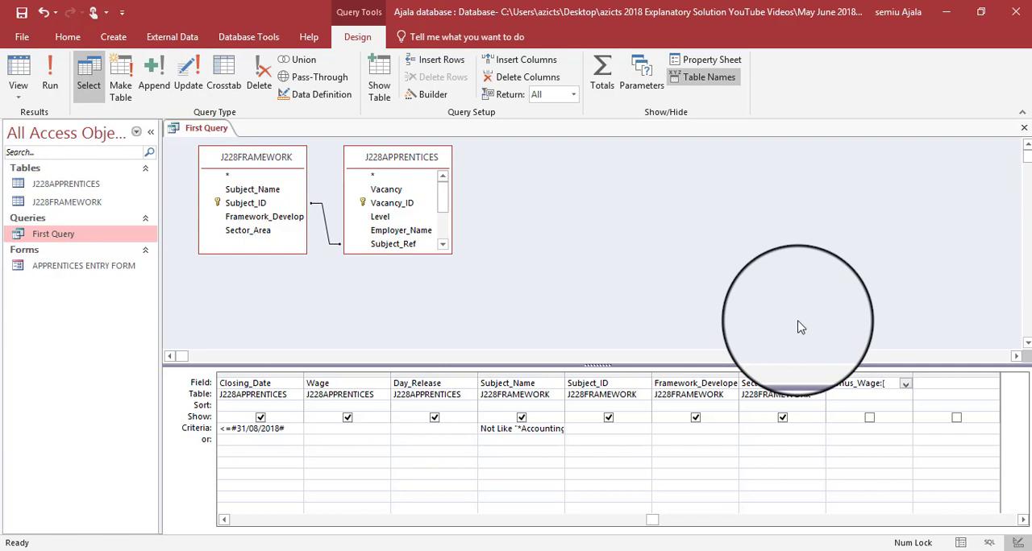
{"action": "type", "text": "["}
{"action": "key", "text": "Caps_Lock"}
{"action": "type", "text": "W"}
{"action": "key", "text": "Caps_Lock"}
{"action": "type", "text": "ag"}
{"action": "type", "text": "e]*1.04"}
{"action": "left_click", "coordinate": [937, 406]}
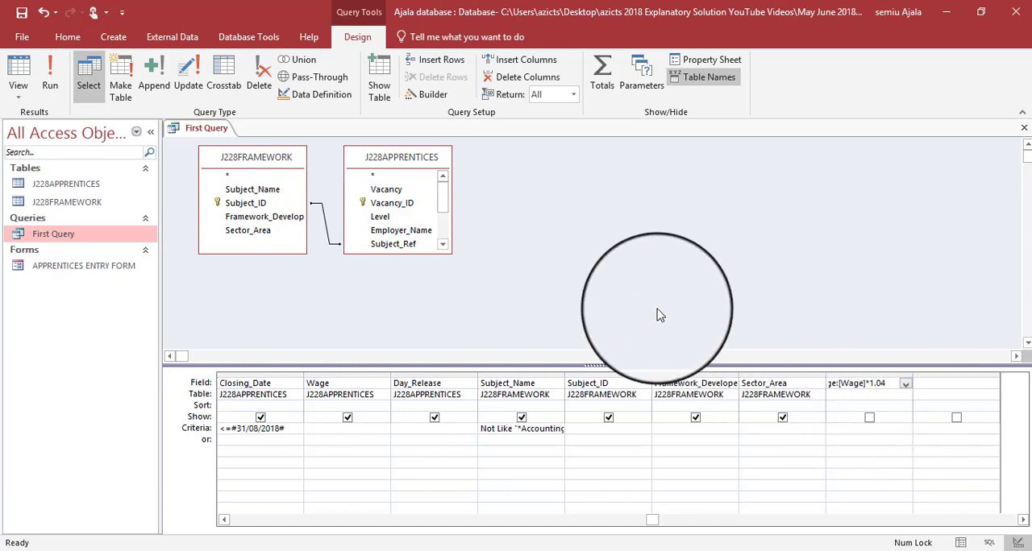
- Run First Query to view the Bonus_Wage column, return to Design View and consult the question paper for the remaining requirements
{"action": "left_click", "coordinate": [42, 85]}
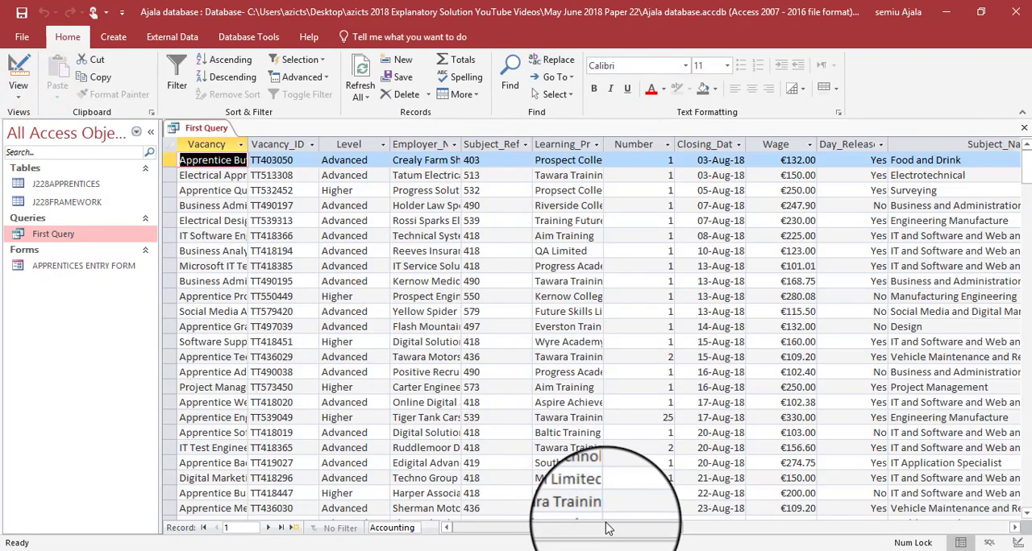
{"action": "left_click_drag", "start_coordinate": [594, 529], "coordinate": [768, 541]}
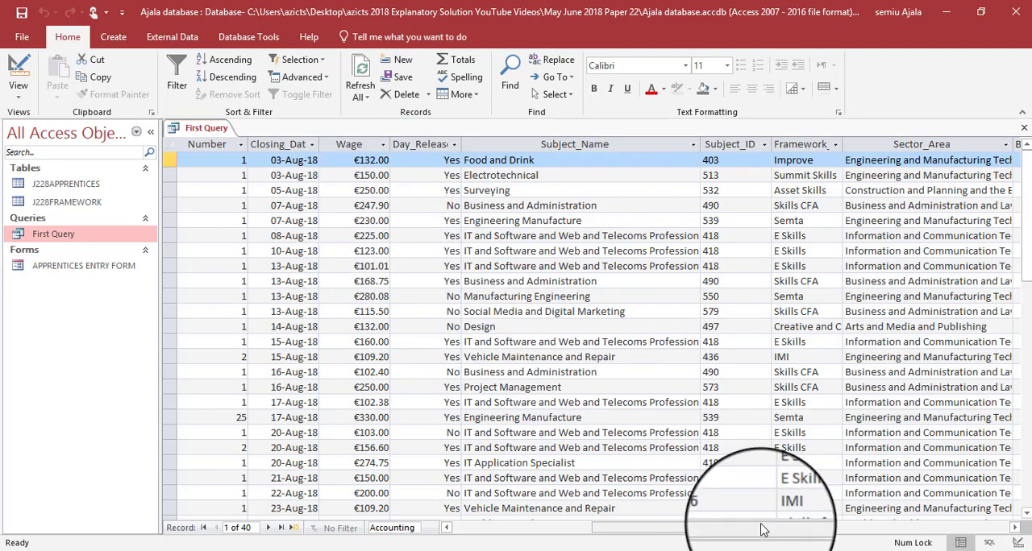
{"action": "left_click_drag", "start_coordinate": [769, 530], "coordinate": [820, 527]}
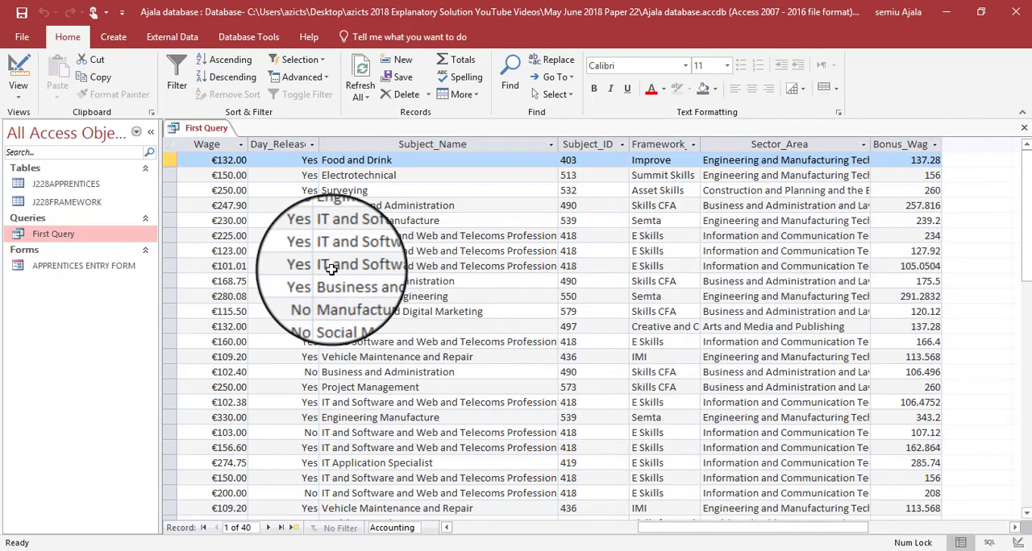
{"action": "right_click", "coordinate": [206, 131]}
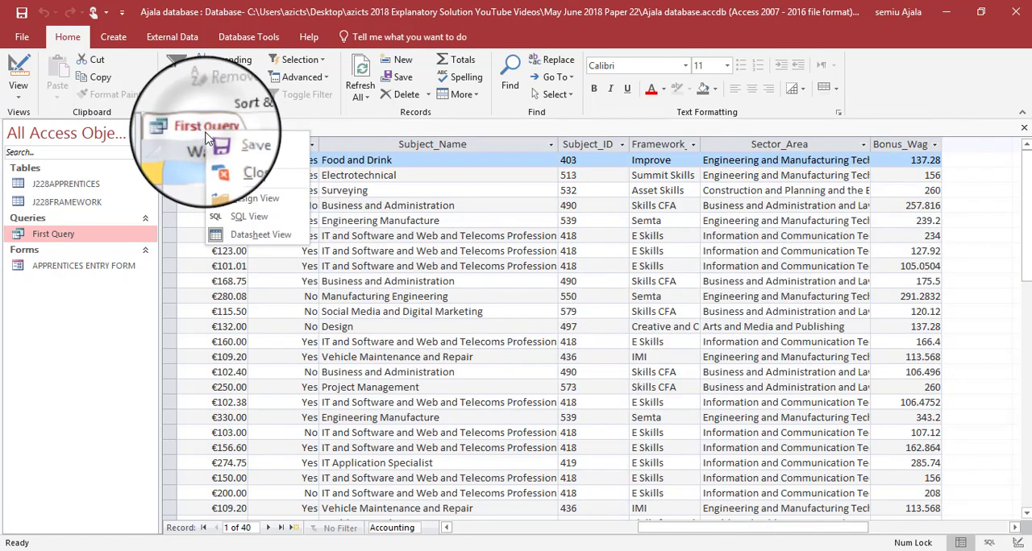
{"action": "left_click", "coordinate": [238, 194]}
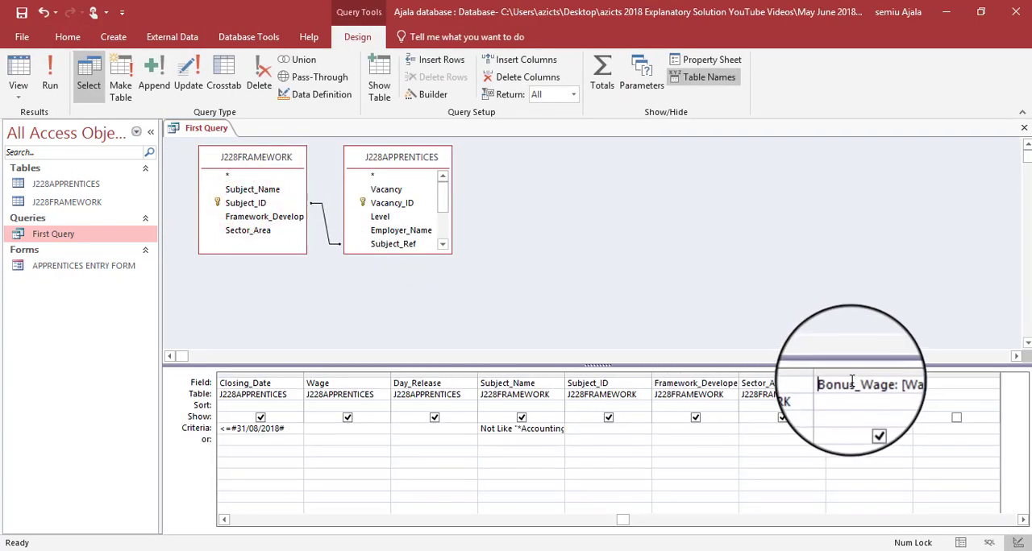
{"action": "key", "text": "alt+Tab"}
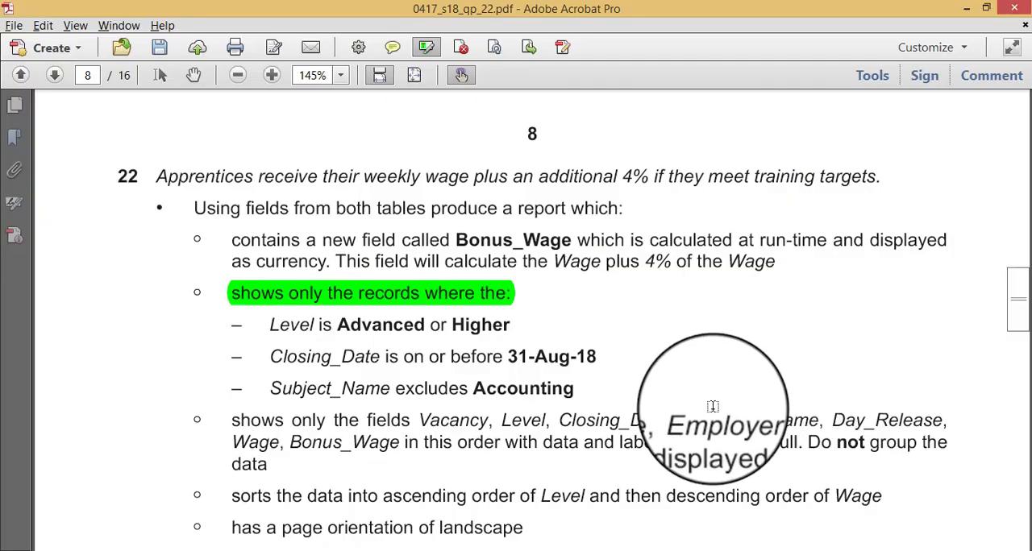
- Return to the Access database, run First Query to inspect the Bonus_Wage column and go back to Design View
{"action": "key", "text": "alt+Tab"}
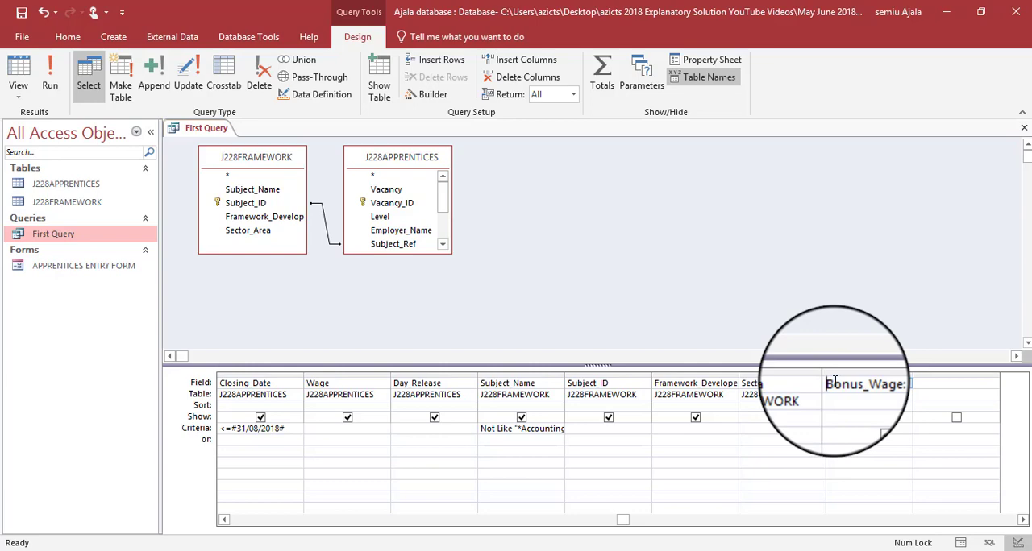
{"action": "left_click", "coordinate": [50, 80]}
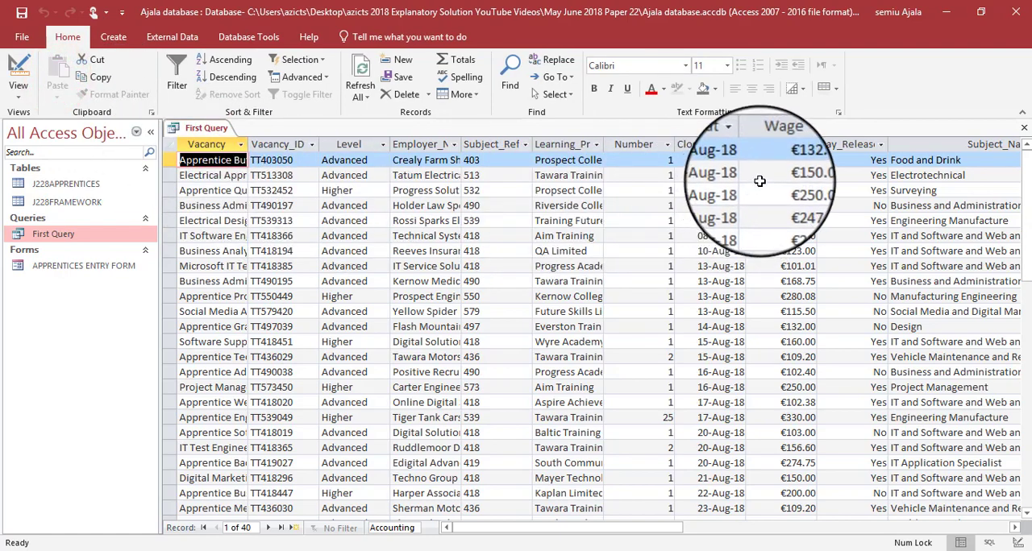
{"action": "left_click_drag", "start_coordinate": [641, 528], "coordinate": [867, 528]}
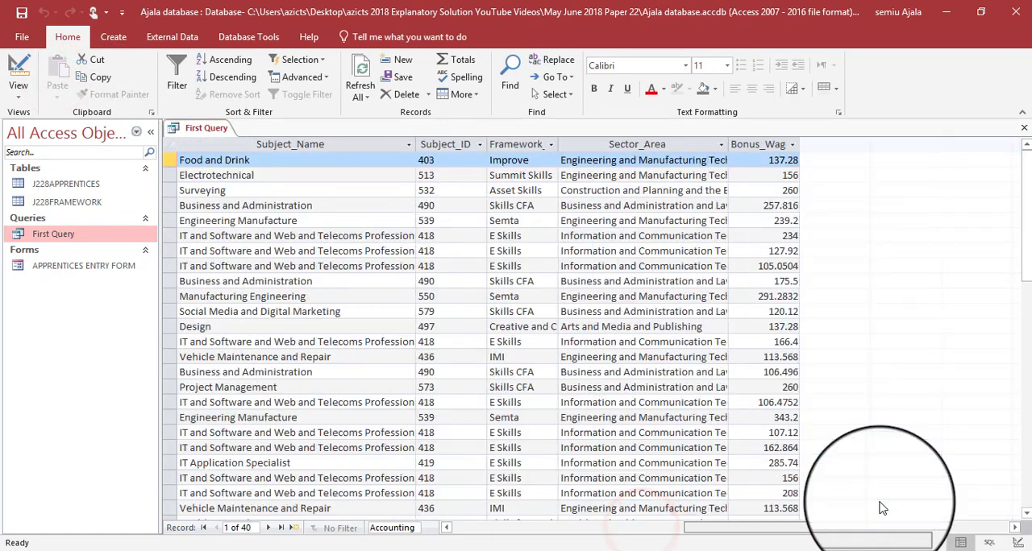
{"action": "left_click", "coordinate": [752, 143]}
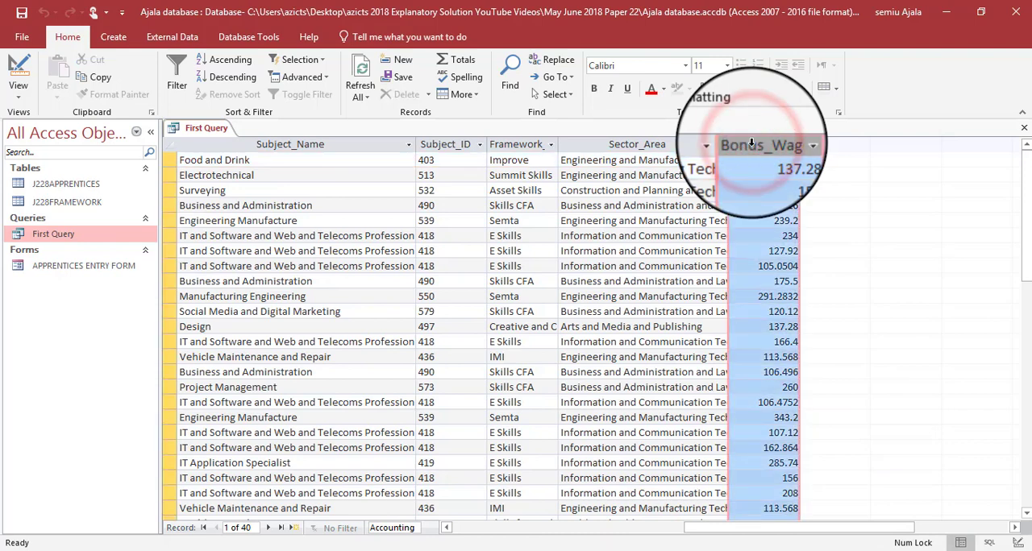
{"action": "right_click", "coordinate": [195, 131]}
{"action": "left_click", "coordinate": [217, 198]}
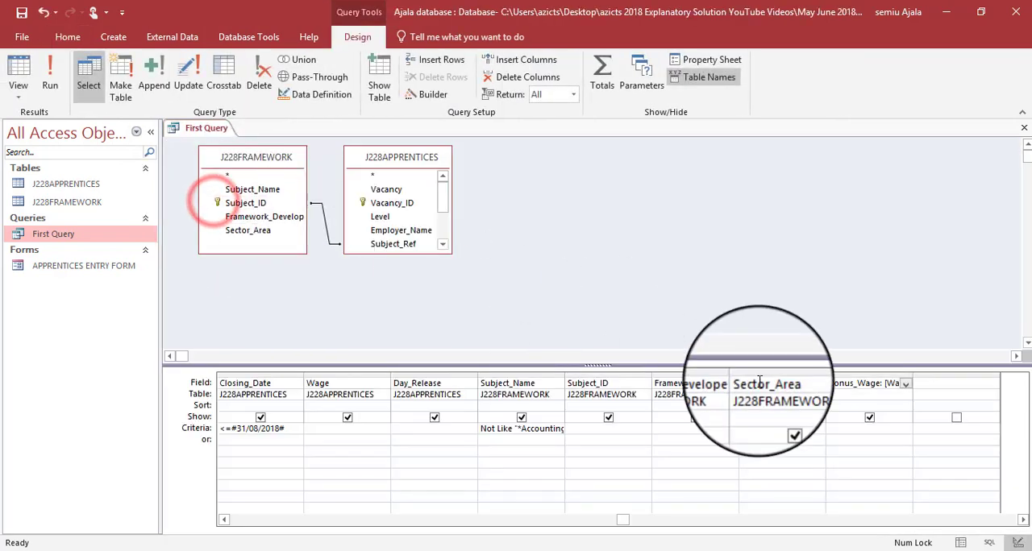
- Format the Bonus_Wage field as Euro with 2 decimal places and run First Query to view the formatted column
{"action": "left_click", "coordinate": [693, 59]}
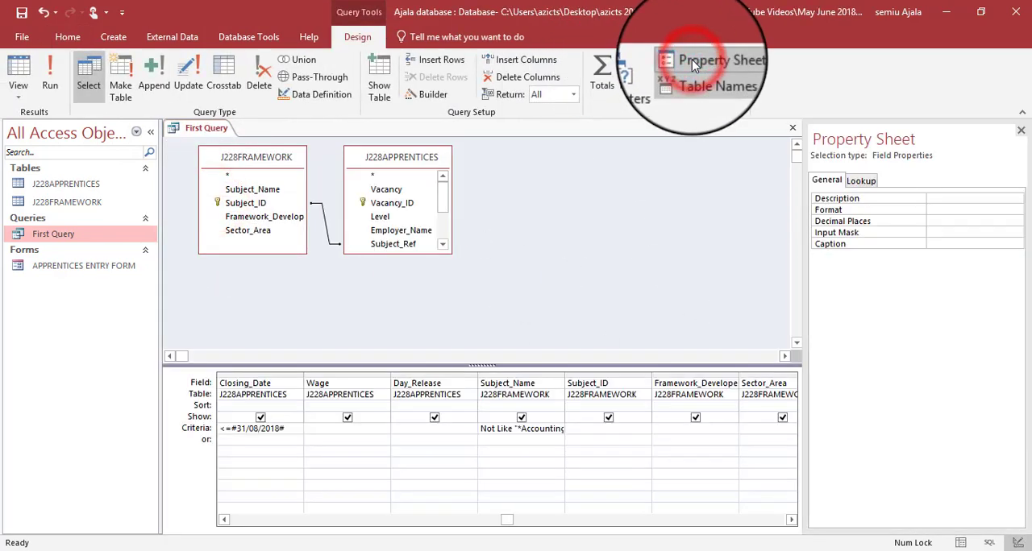
{"action": "left_click", "coordinate": [933, 199]}
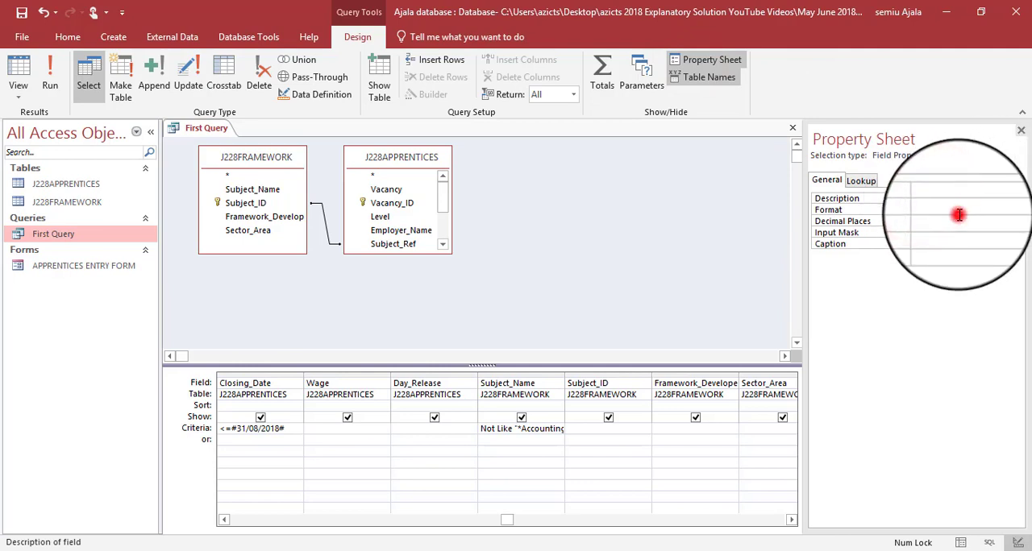
{"action": "left_click", "coordinate": [956, 211]}
{"action": "left_click", "coordinate": [1023, 210]}
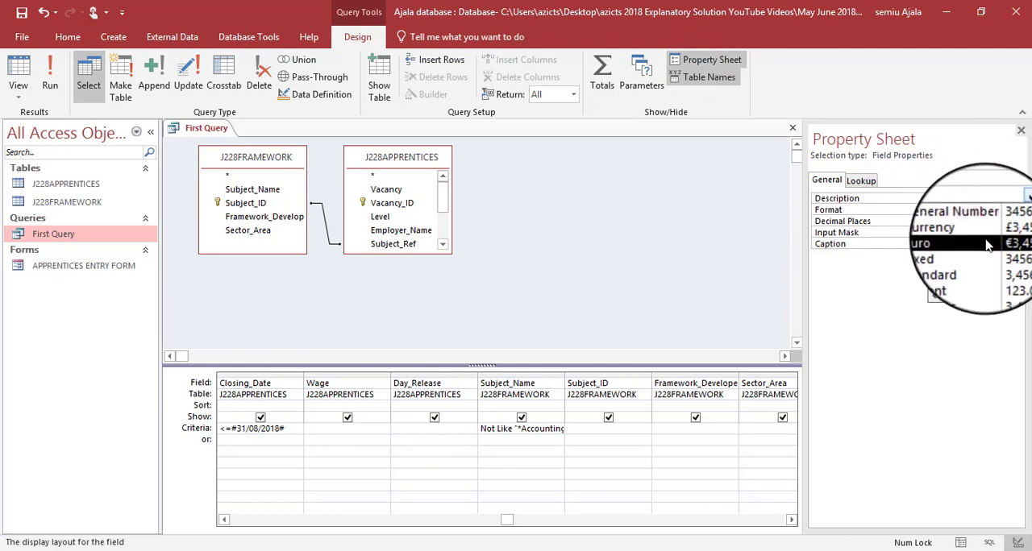
{"action": "left_click", "coordinate": [986, 244]}
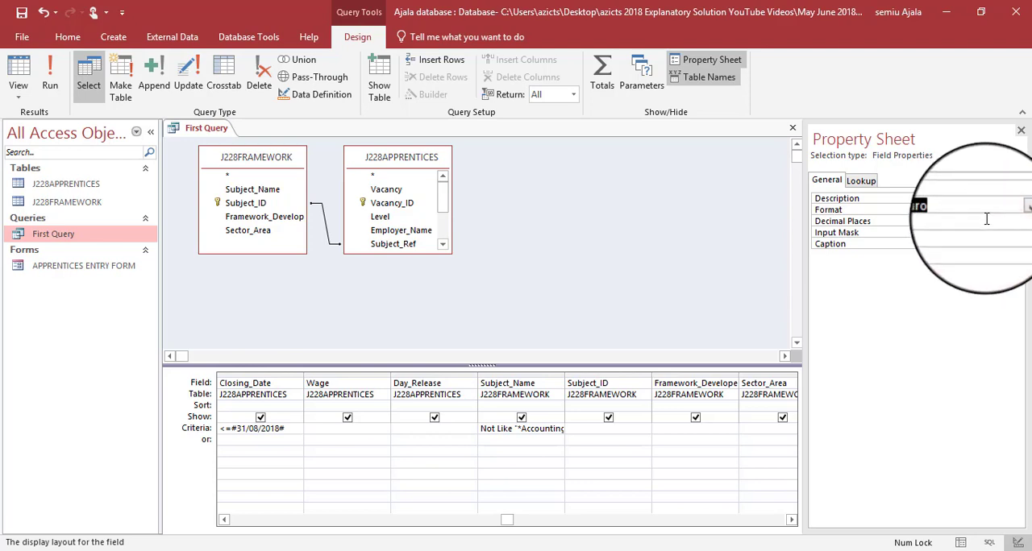
{"action": "left_click", "coordinate": [985, 221]}
{"action": "left_click", "coordinate": [1025, 221]}
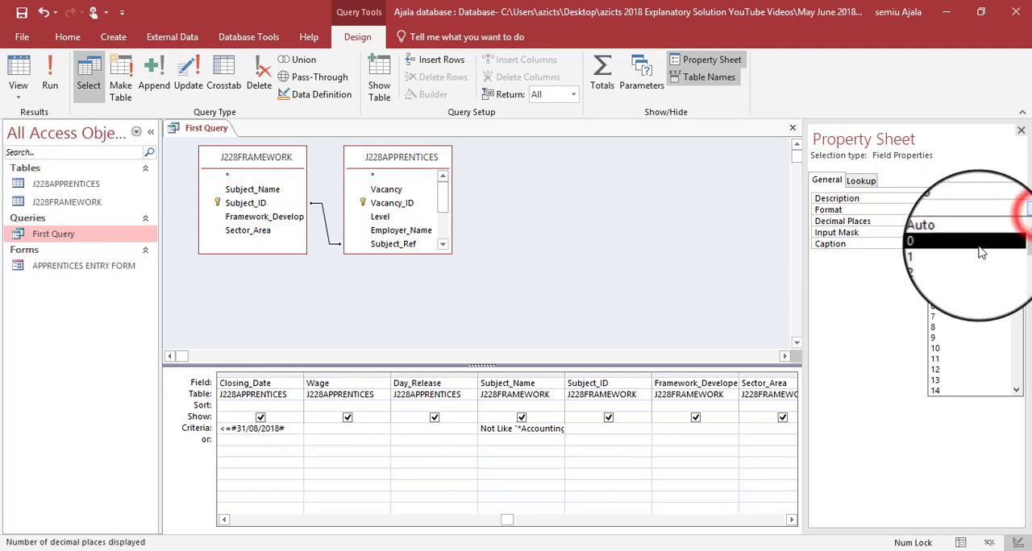
{"action": "left_click", "coordinate": [973, 266]}
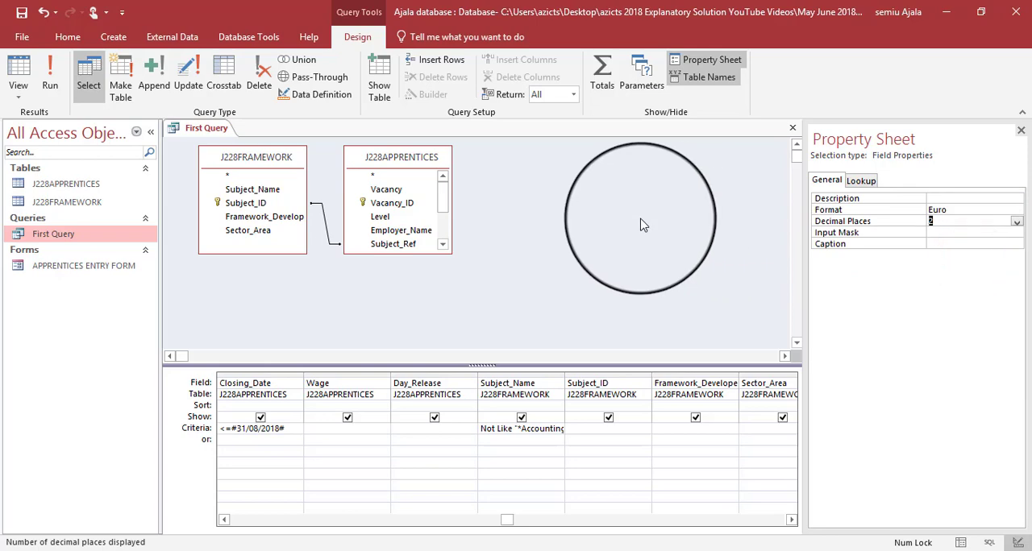
{"action": "left_click", "coordinate": [50, 76]}
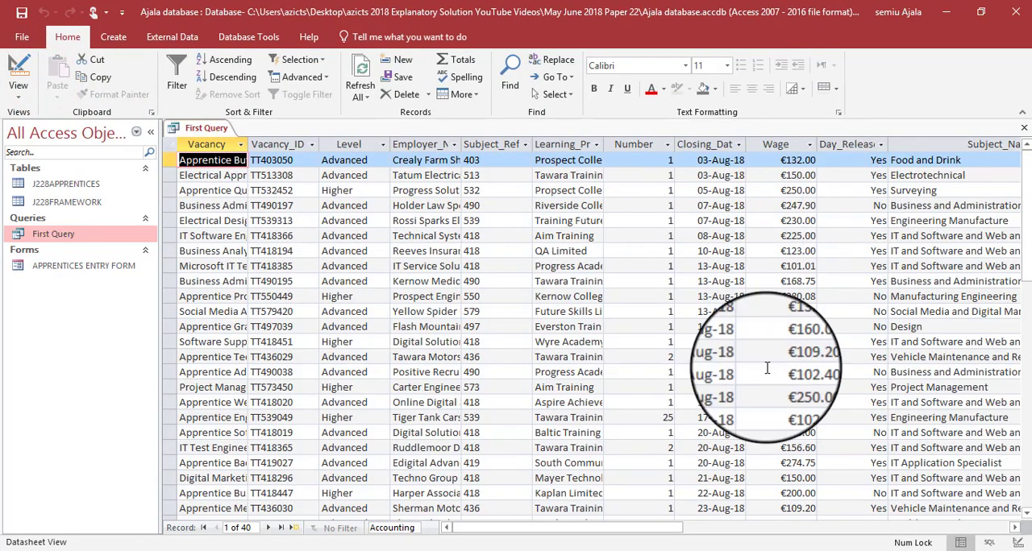
{"action": "left_click_drag", "start_coordinate": [661, 528], "coordinate": [967, 536]}
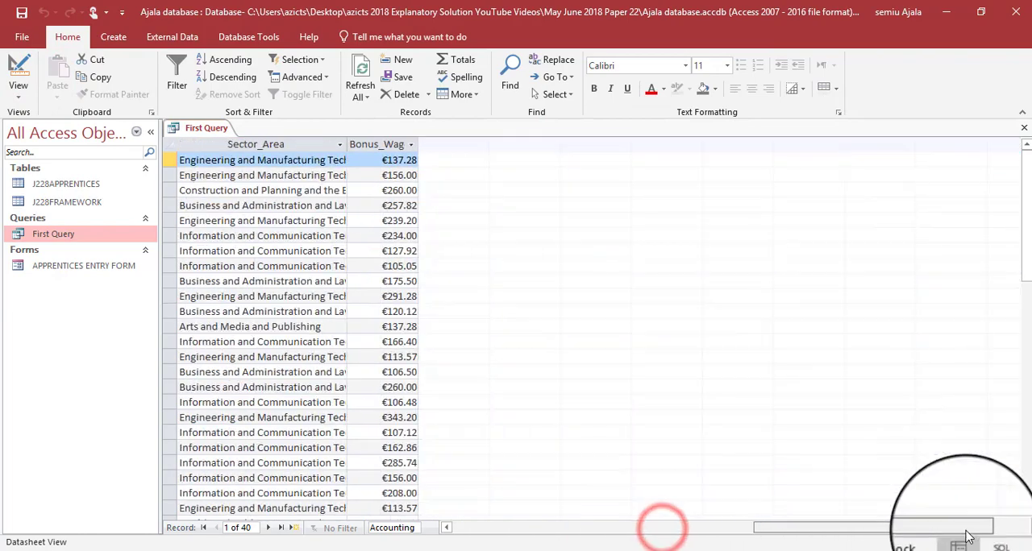
- In the question paper, highlight the completed Bonus_Wage requirement and the Level, Closing_Date and Subject_Name conditions of question 22
{"action": "key", "text": "alt+Tab"}
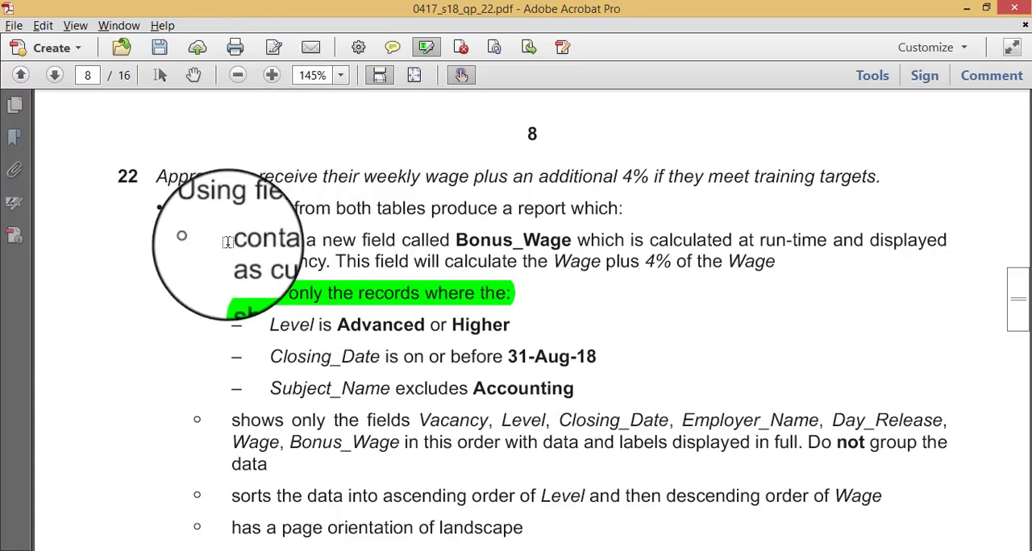
{"action": "left_click_drag", "start_coordinate": [233, 240], "coordinate": [760, 272]}
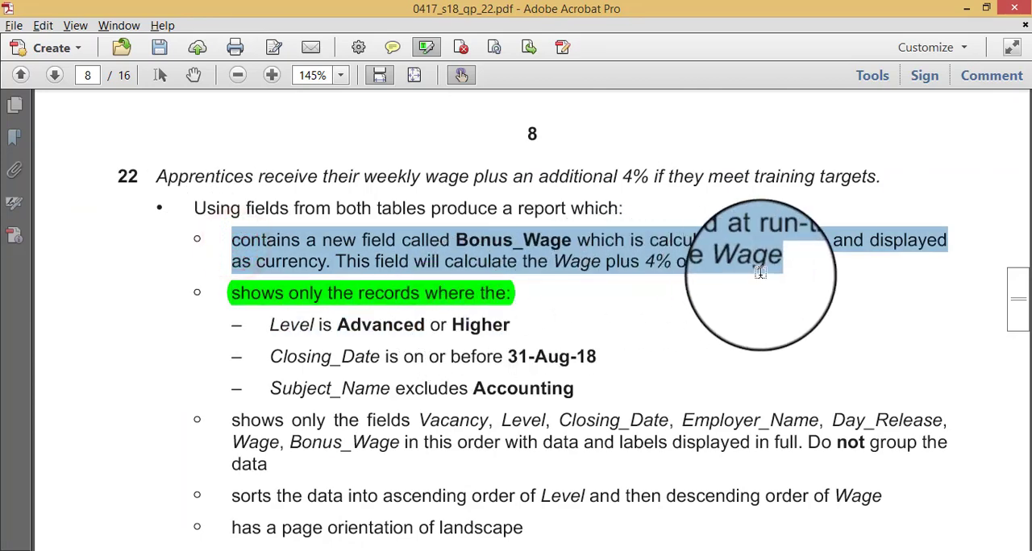
{"action": "left_click_drag", "start_coordinate": [603, 395], "coordinate": [339, 325]}
{"action": "key", "text": "ctrl+z"}
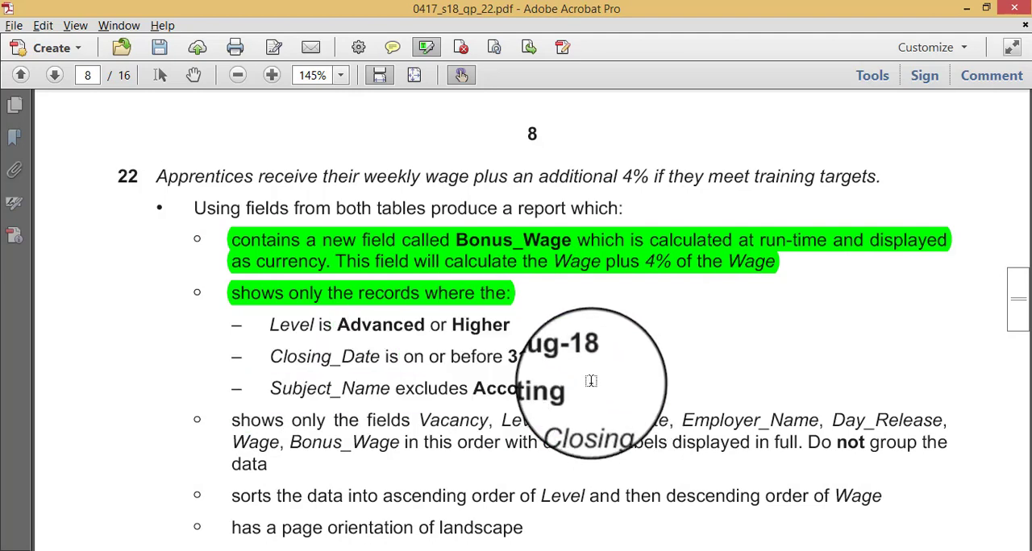
{"action": "left_click_drag", "start_coordinate": [589, 389], "coordinate": [306, 293]}
{"action": "scroll", "coordinate": [305, 294], "scroll_direction": "down", "scroll_amount": 6}
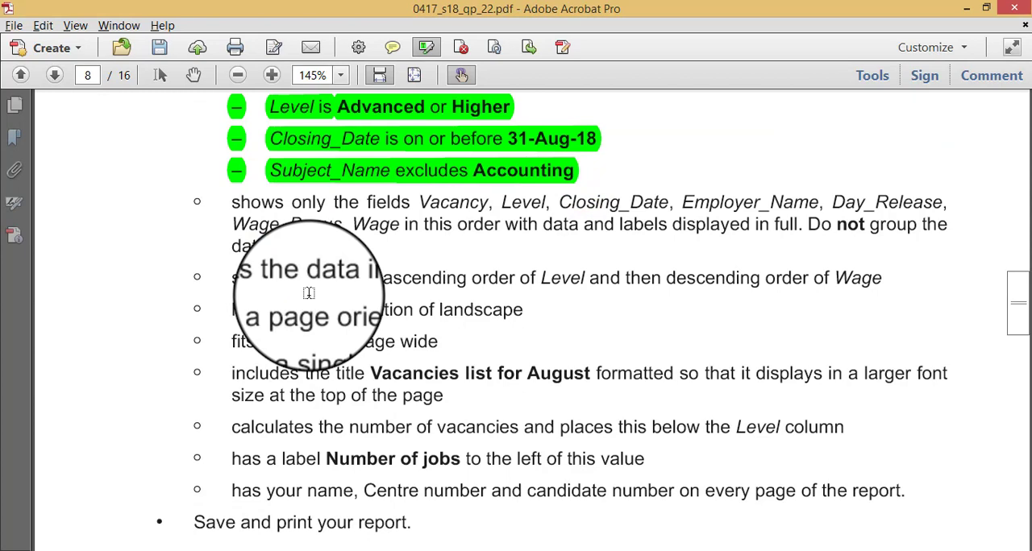
- Switch back to Access and close First Query, saving its changes
{"action": "key", "text": "alt+Tab"}
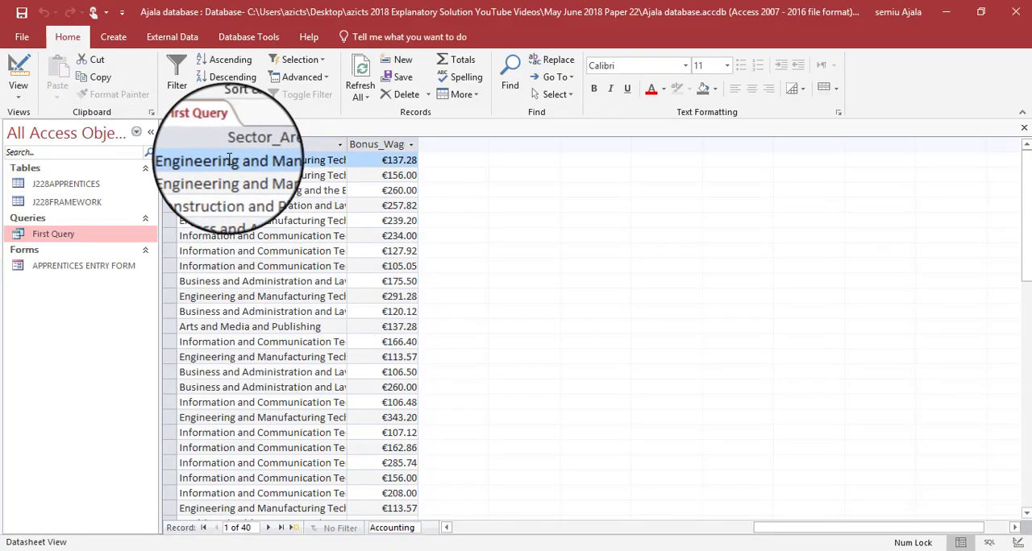
{"action": "right_click", "coordinate": [216, 129]}
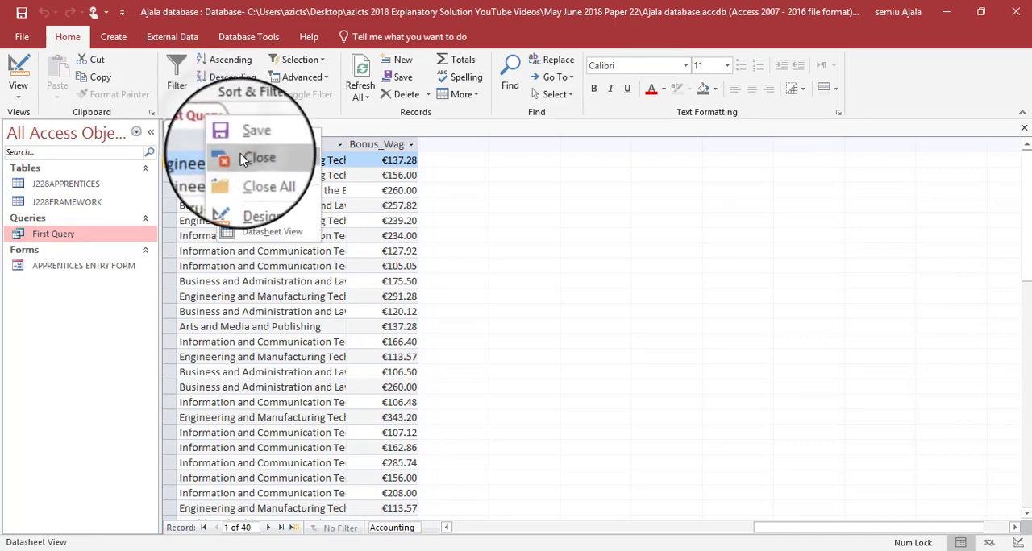
{"action": "left_click", "coordinate": [236, 161]}
{"action": "left_click", "coordinate": [462, 328]}
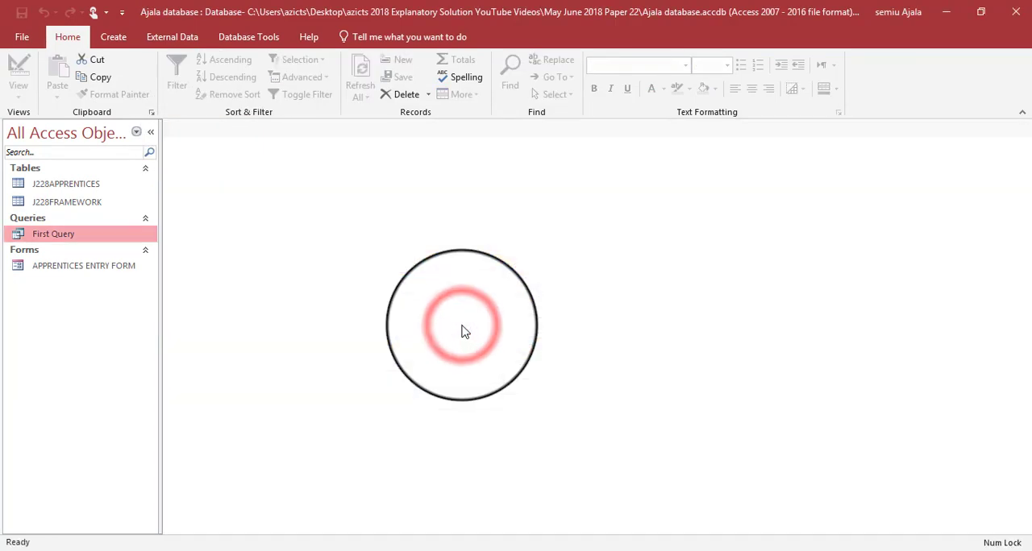
- Start a new report with the Report Wizard, using First Query as its source
{"action": "left_click", "coordinate": [112, 40]}
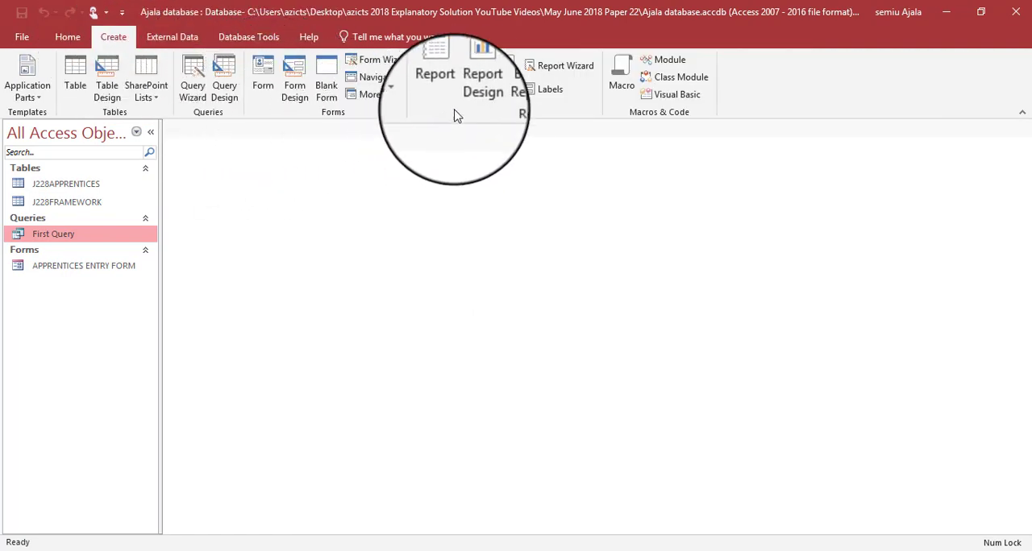
{"action": "left_click", "coordinate": [546, 67]}
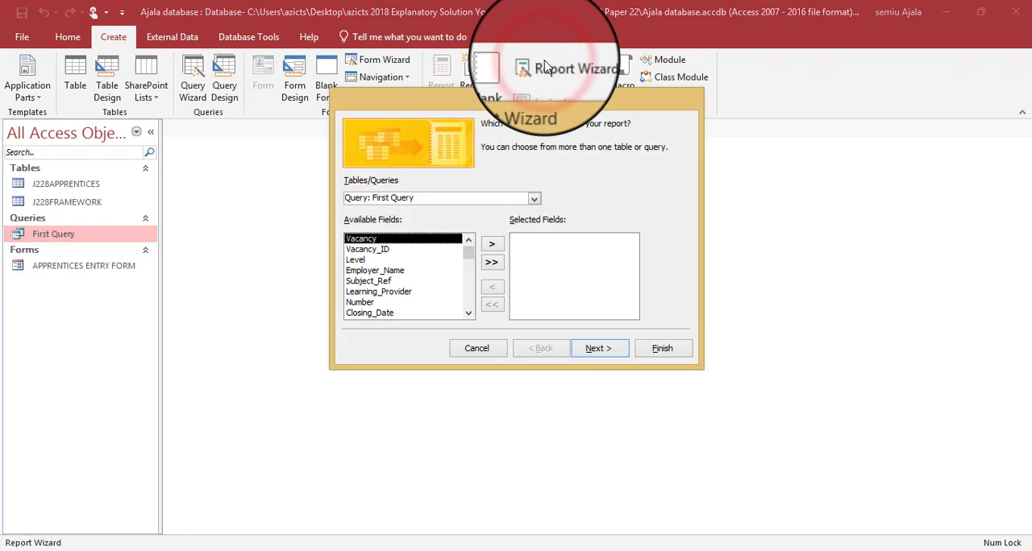
{"action": "left_click", "coordinate": [532, 195]}
{"action": "left_click", "coordinate": [435, 235]}
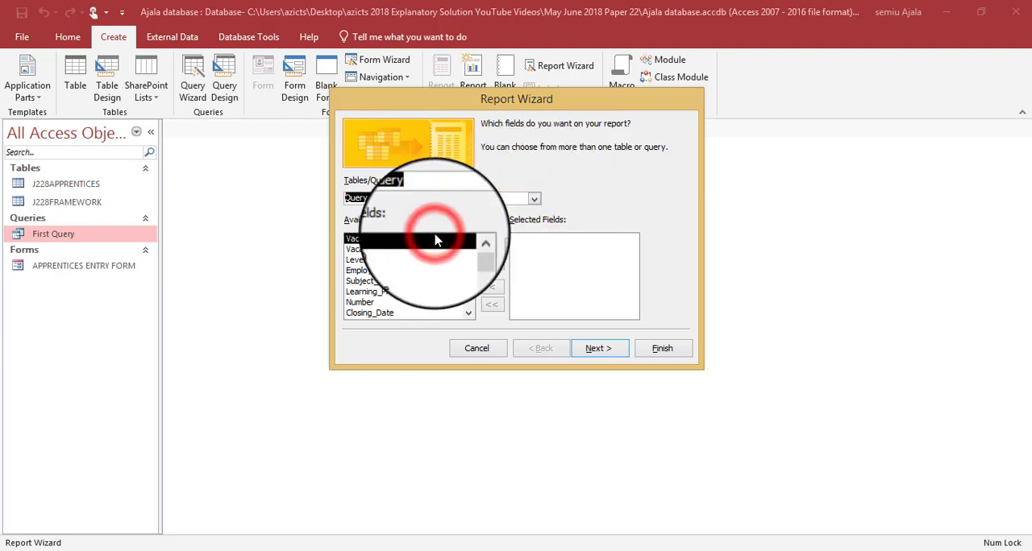
- Check the required field order in the question paper and add Vacancy and Level to the report's selected fields
{"action": "key", "text": "alt+Tab"}
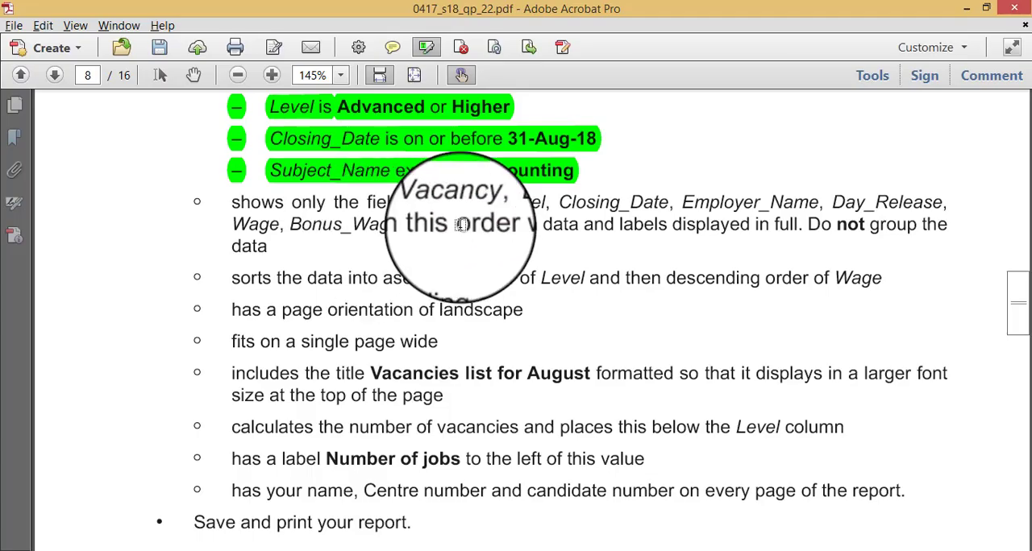
{"action": "key", "text": "alt+Tab"}
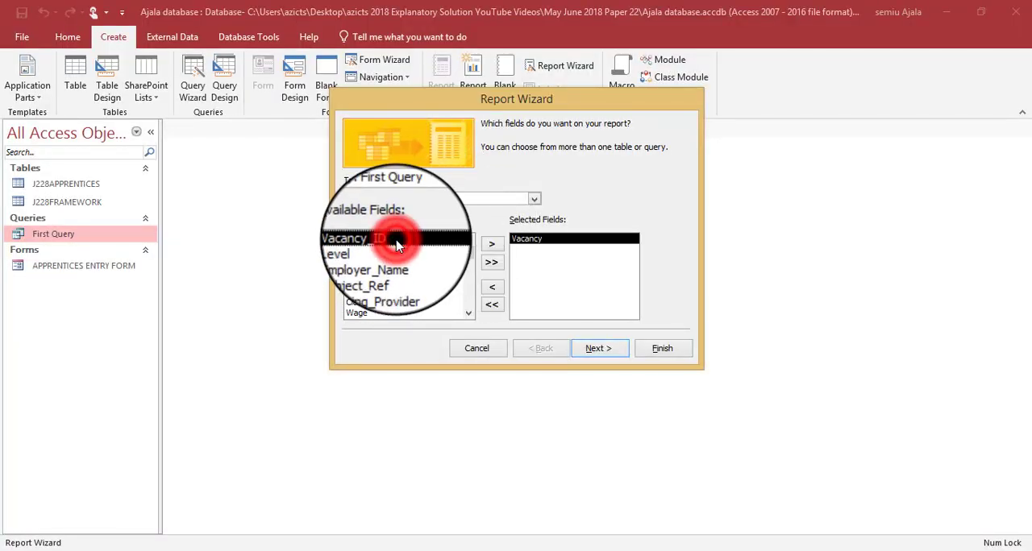
{"action": "key", "text": "alt+Tab"}
{"action": "key", "text": "alt+Tab"}
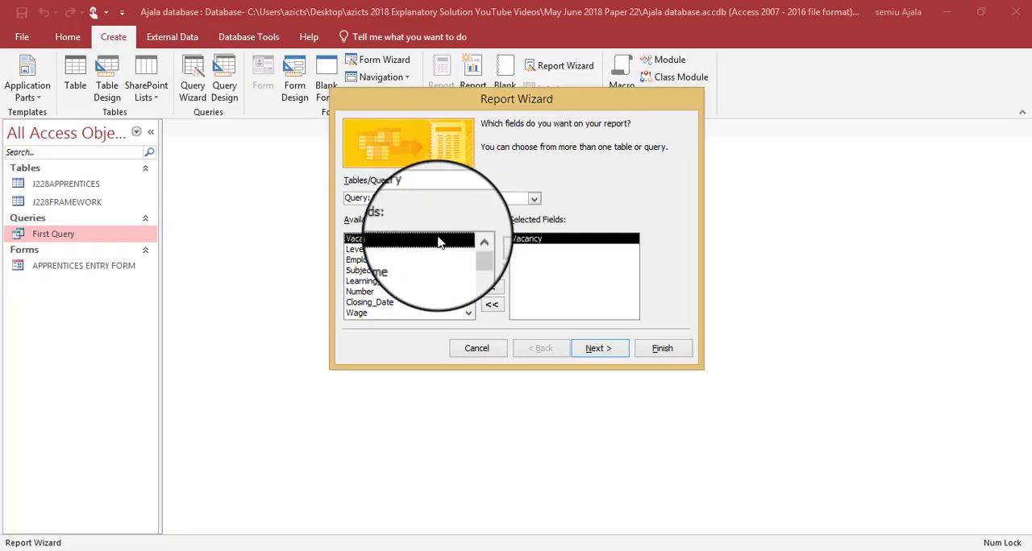
{"action": "key", "text": "alt+Tab"}
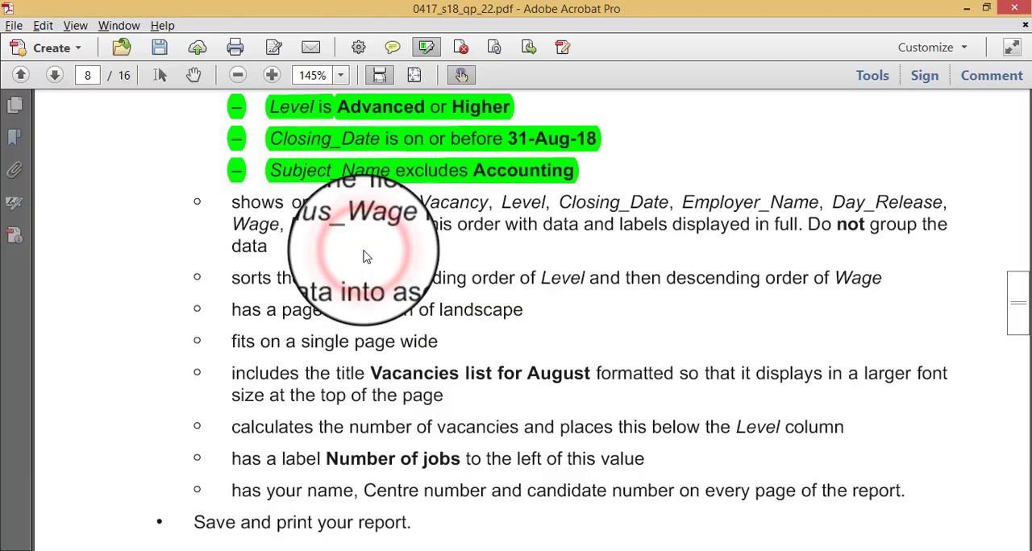
{"action": "key", "text": "alt+Tab"}
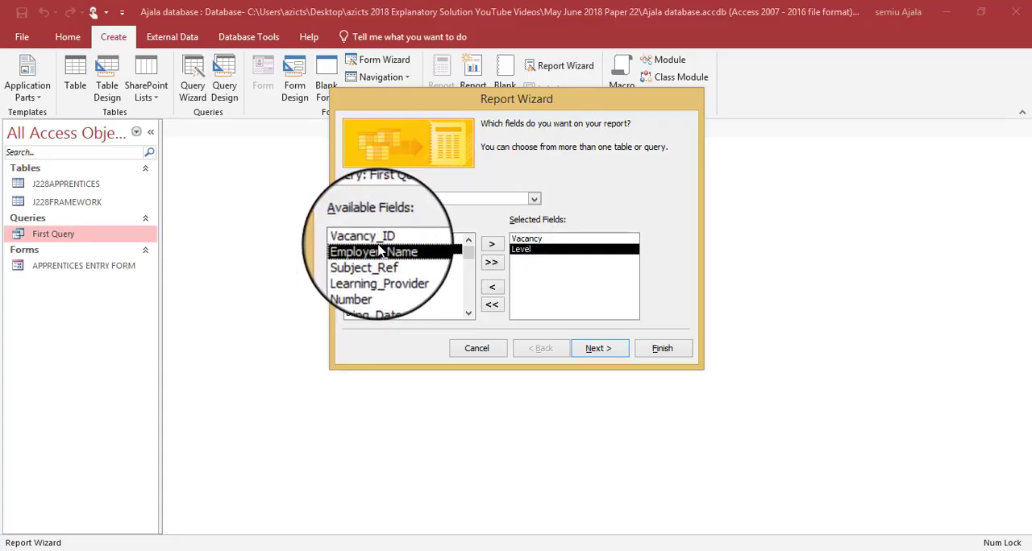
- Add Closing_Date, Employer_Name and Day_Release to the report's selected fields, following the order in the question paper
{"action": "key", "text": "alt+Tab"}
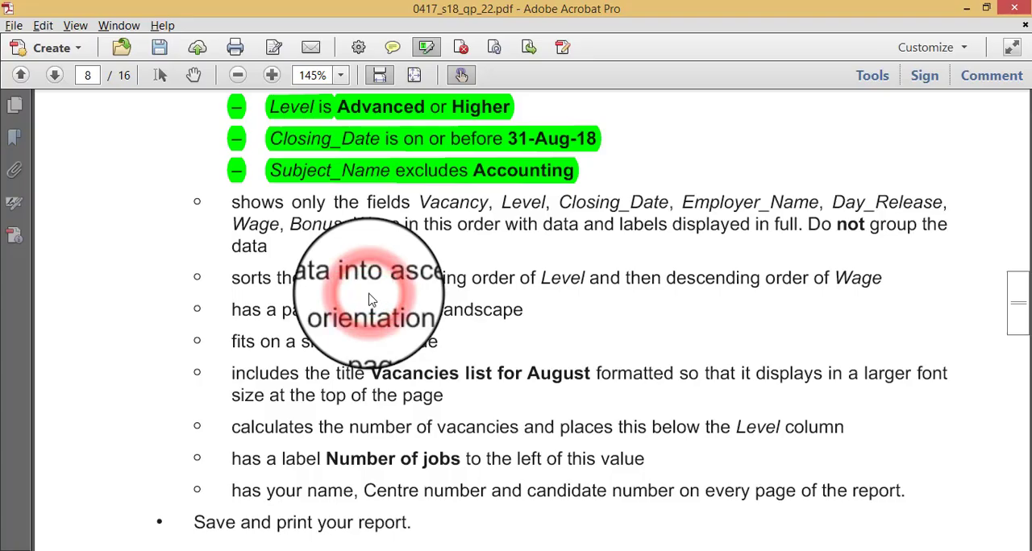
{"action": "key", "text": "alt+Tab"}
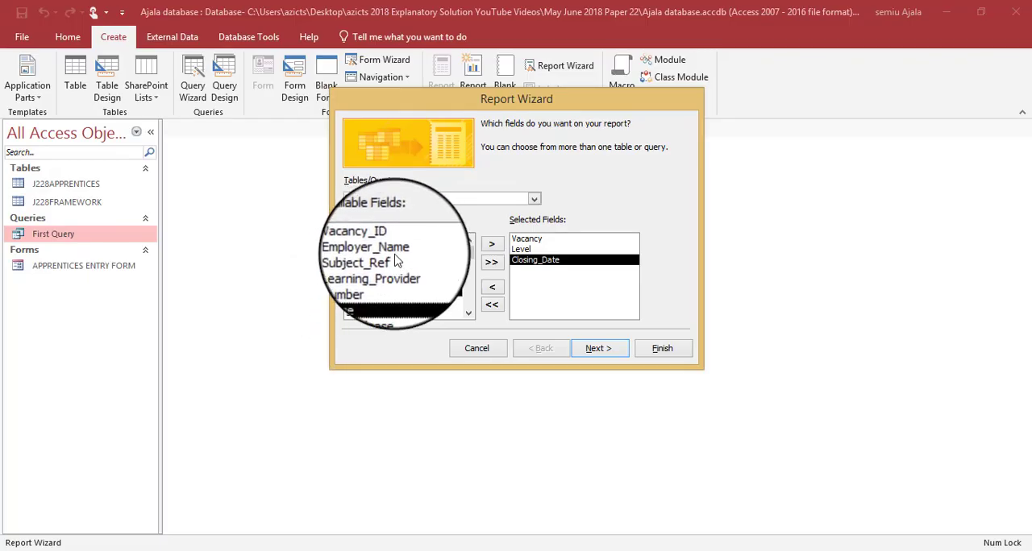
{"action": "key", "text": "alt+Tab"}
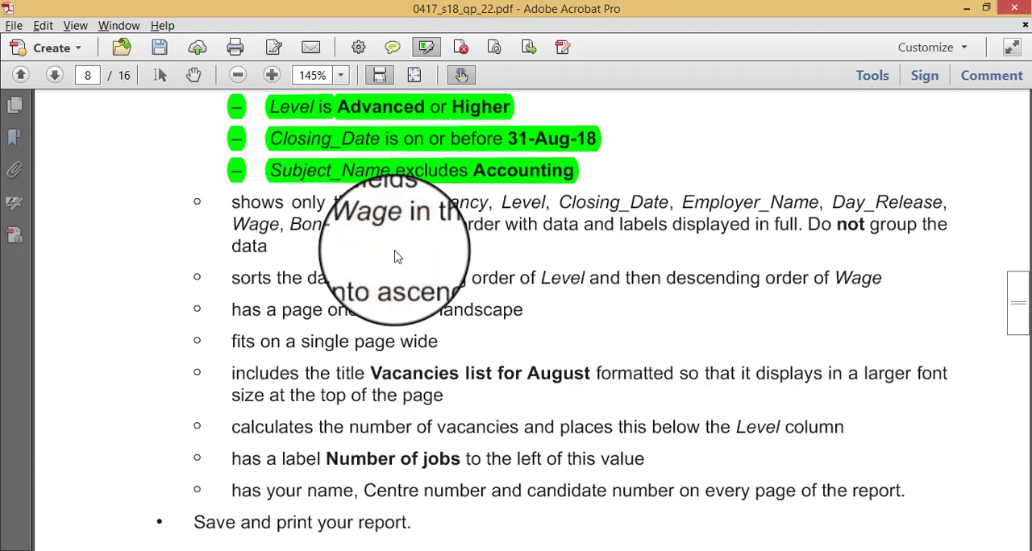
{"action": "key", "text": "alt+Tab"}
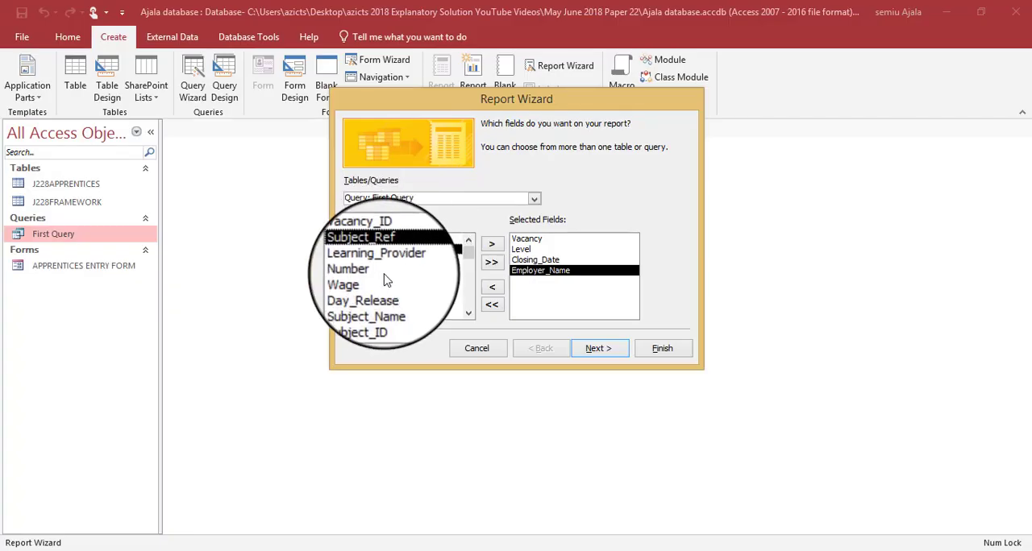
{"action": "key", "text": "alt+Tab"}
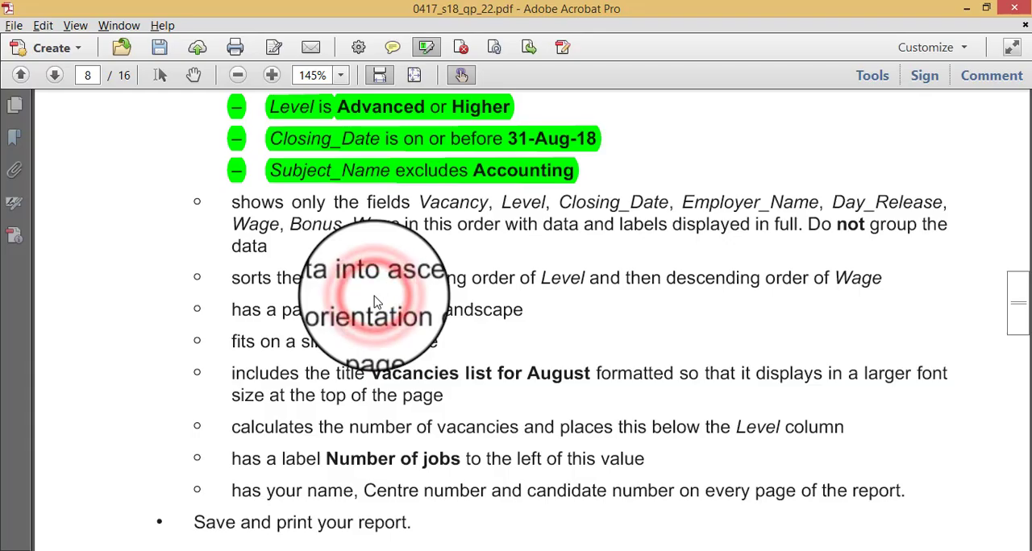
{"action": "key", "text": "alt+Tab"}
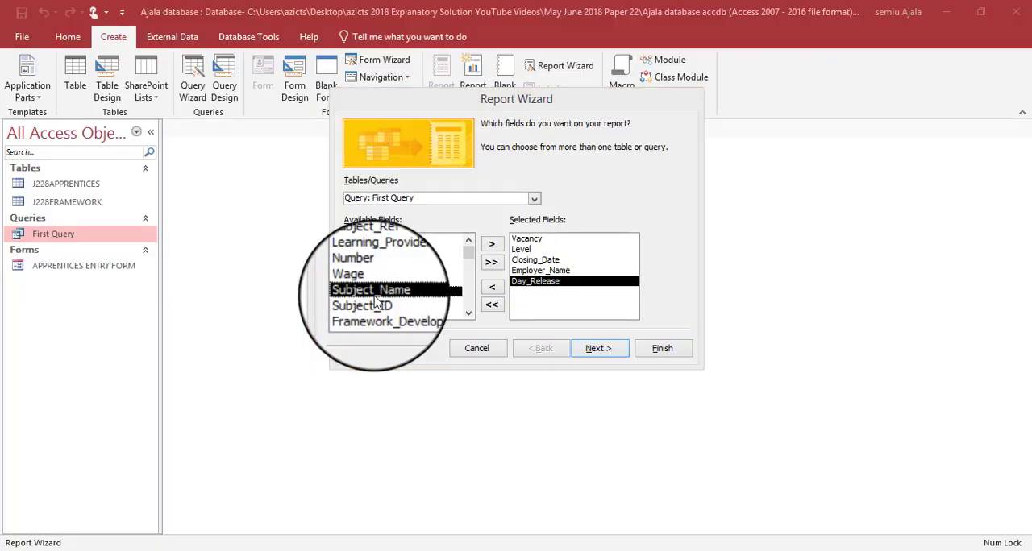
- Add Wage and Bonus_Wage as the last two selected fields, checking the order against the question paper
{"action": "key", "text": "alt+Tab"}
{"action": "key", "text": "alt+Tab"}
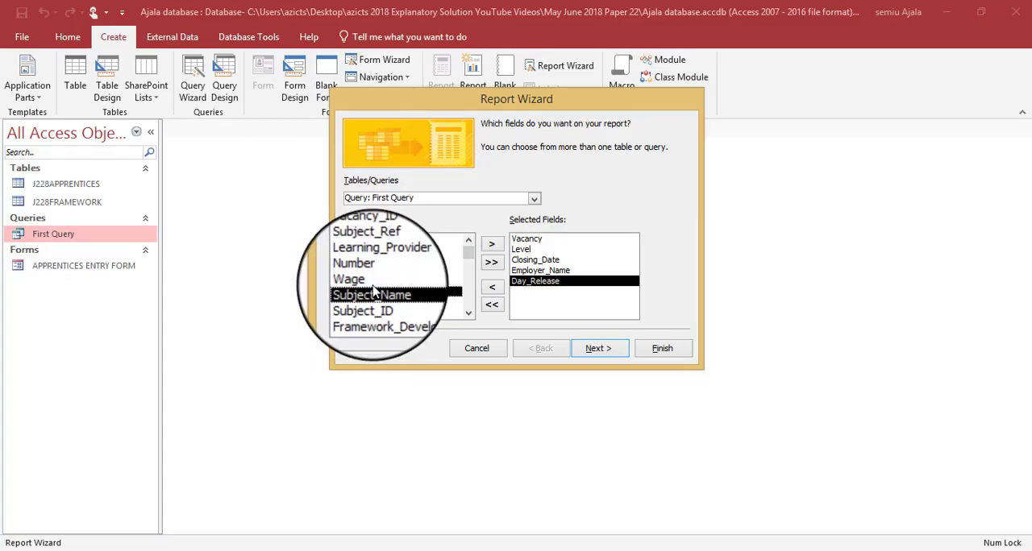
{"action": "key", "text": "alt+Tab"}
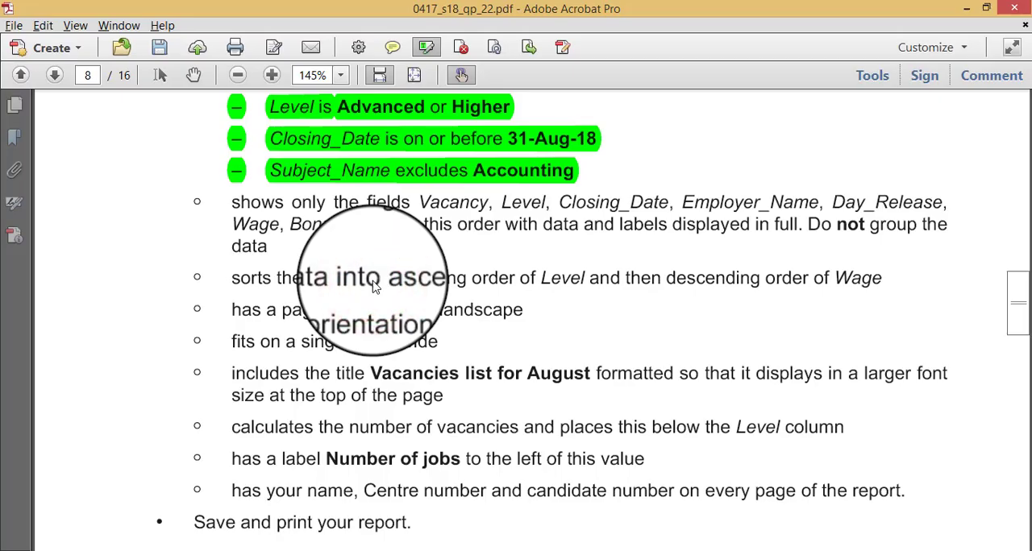
{"action": "key", "text": "alt+Tab"}
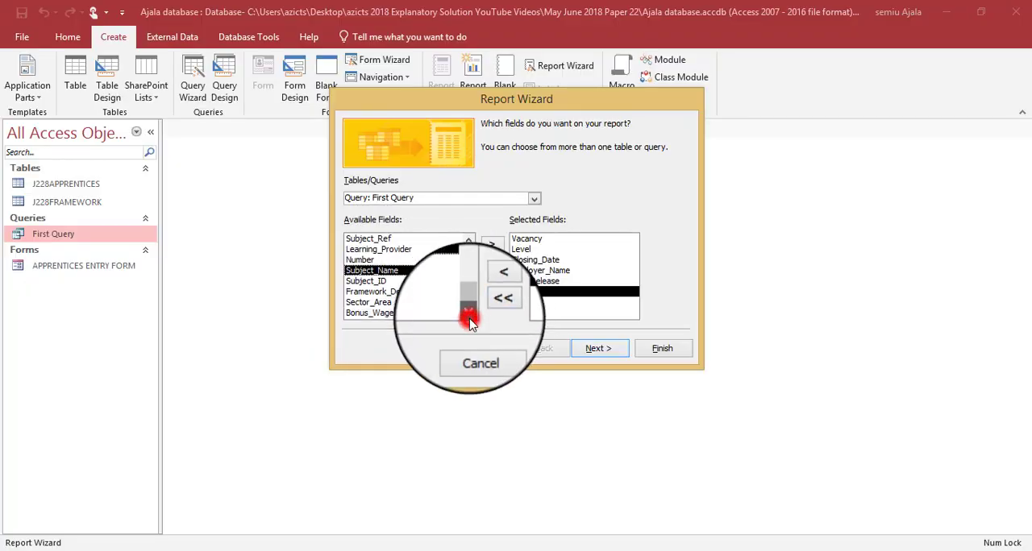
{"action": "left_click", "coordinate": [405, 314]}
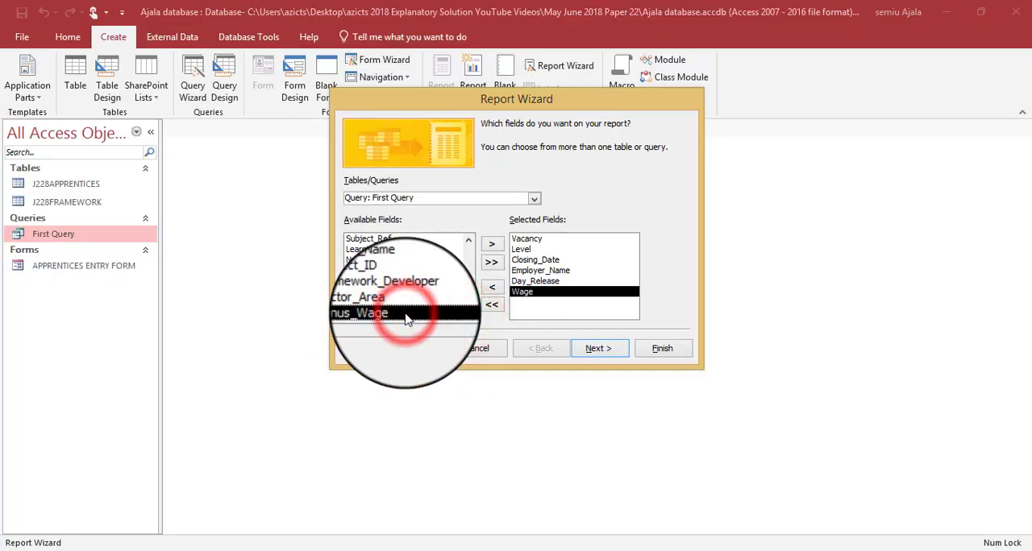
{"action": "double_click", "coordinate": [405, 314]}
- Check the selected fields against the question paper and continue to the sort options without adding any grouping levels
{"action": "key", "text": "alt+Tab"}
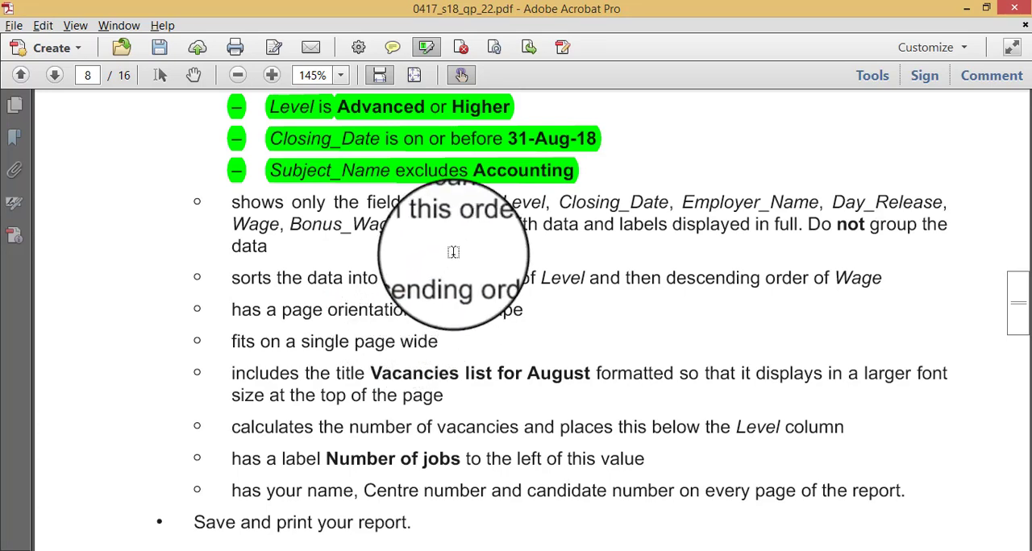
{"action": "key", "text": "alt+Tab"}
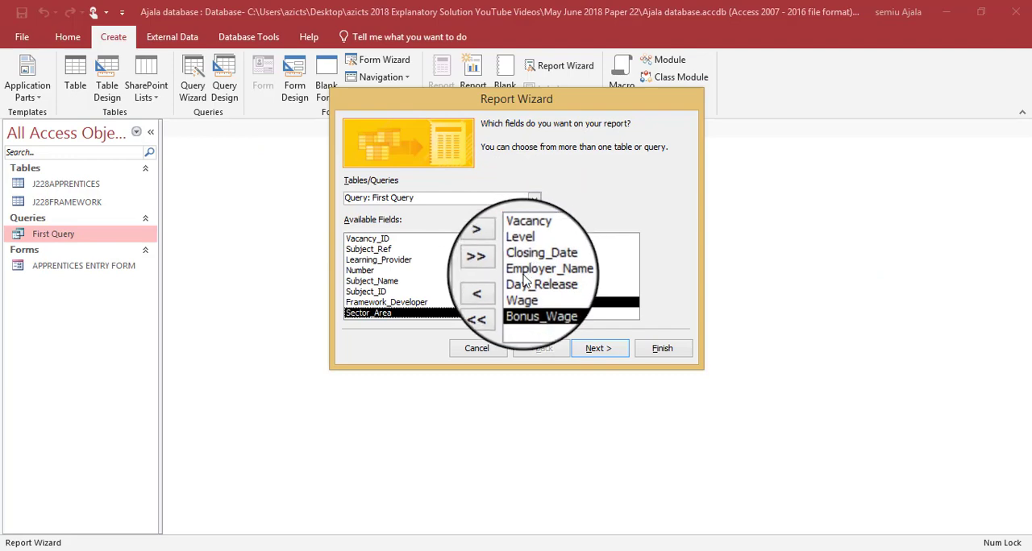
{"action": "key", "text": "alt+Tab"}
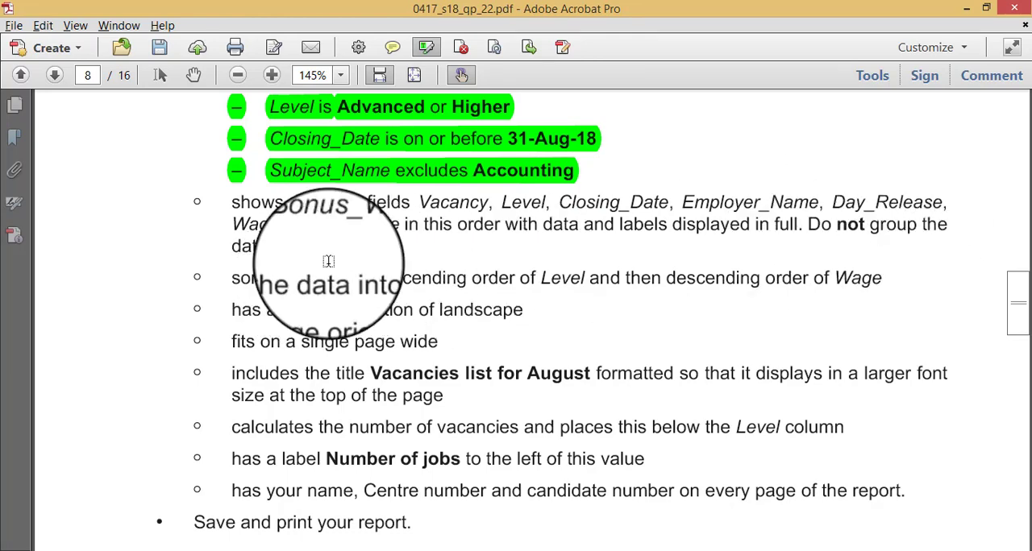
{"action": "key", "text": "alt+Tab"}
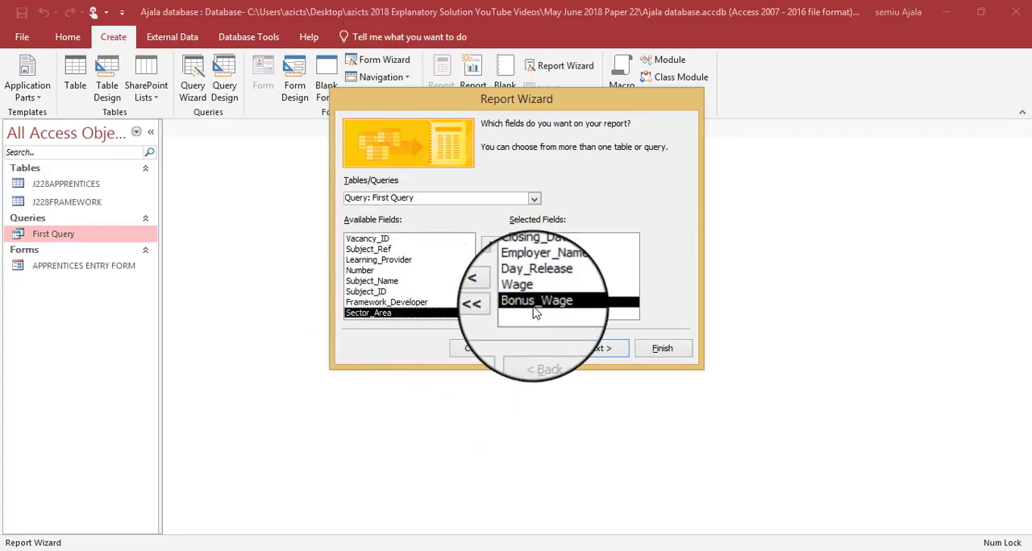
{"action": "key", "text": "alt+Tab"}
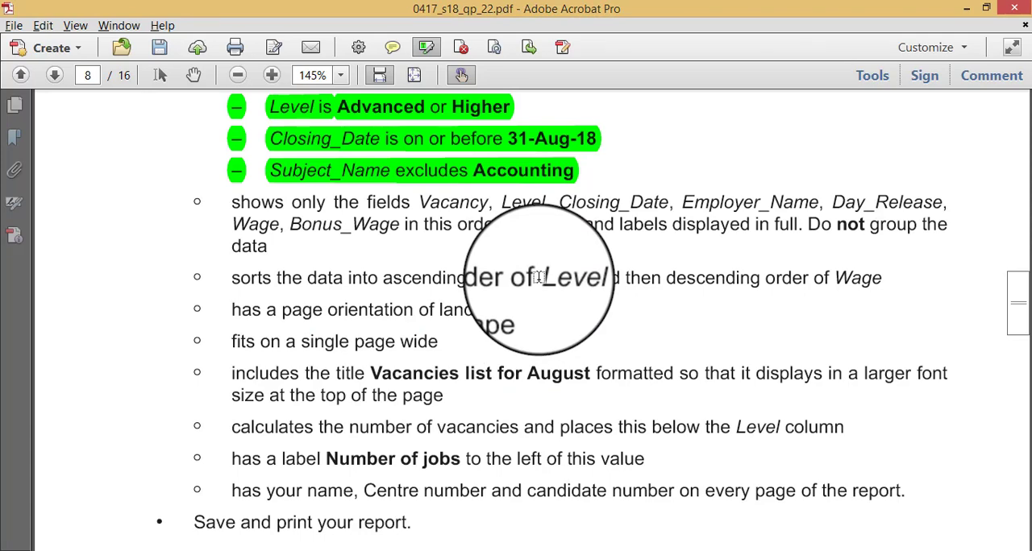
{"action": "key", "text": "alt+Tab"}
{"action": "left_click", "coordinate": [587, 352]}
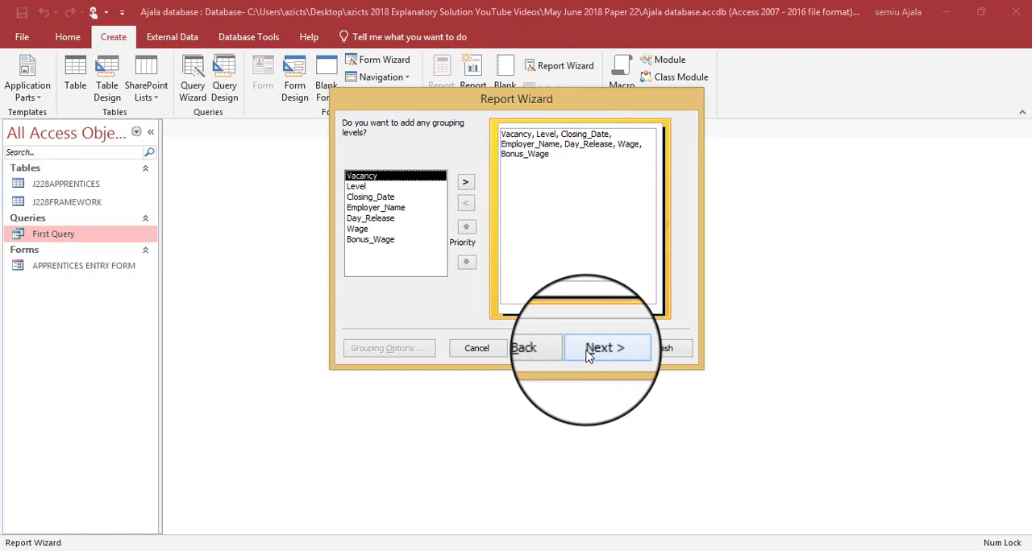
{"action": "left_click", "coordinate": [588, 352]}
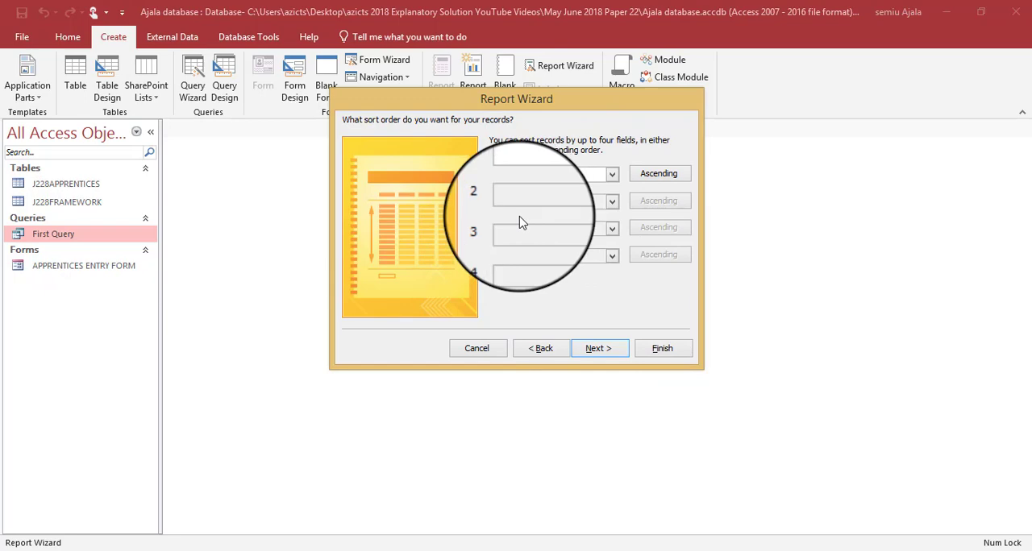
- Recheck the report requirements in the question paper and continue to the layout options without choosing any sort fields
{"action": "key", "text": "alt+Tab"}
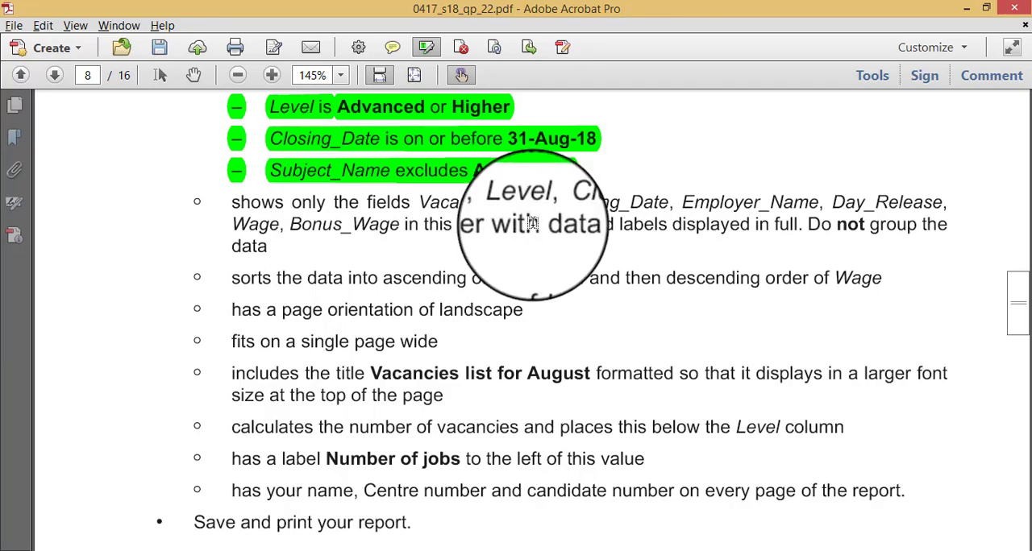
{"action": "key", "text": "alt+Tab"}
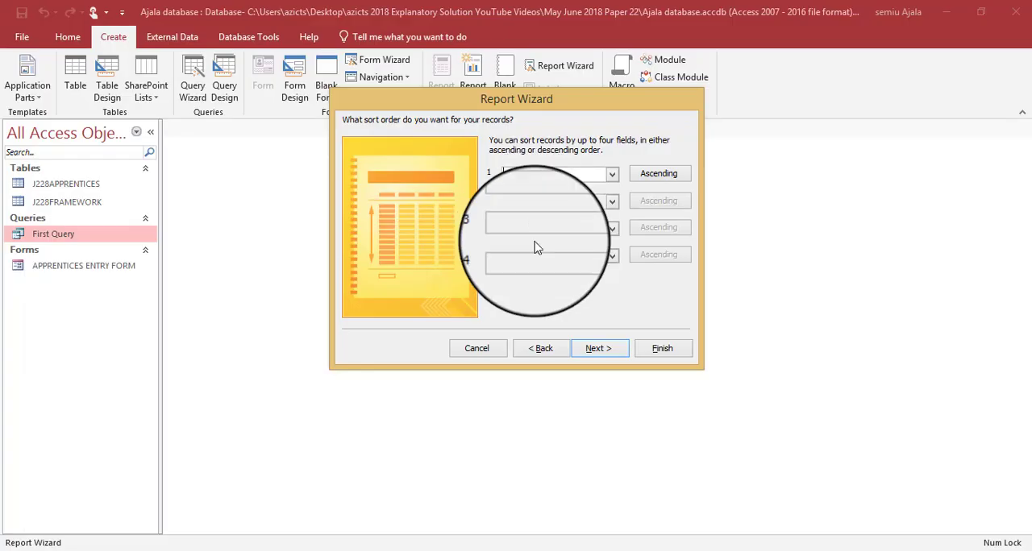
{"action": "left_click", "coordinate": [606, 353]}
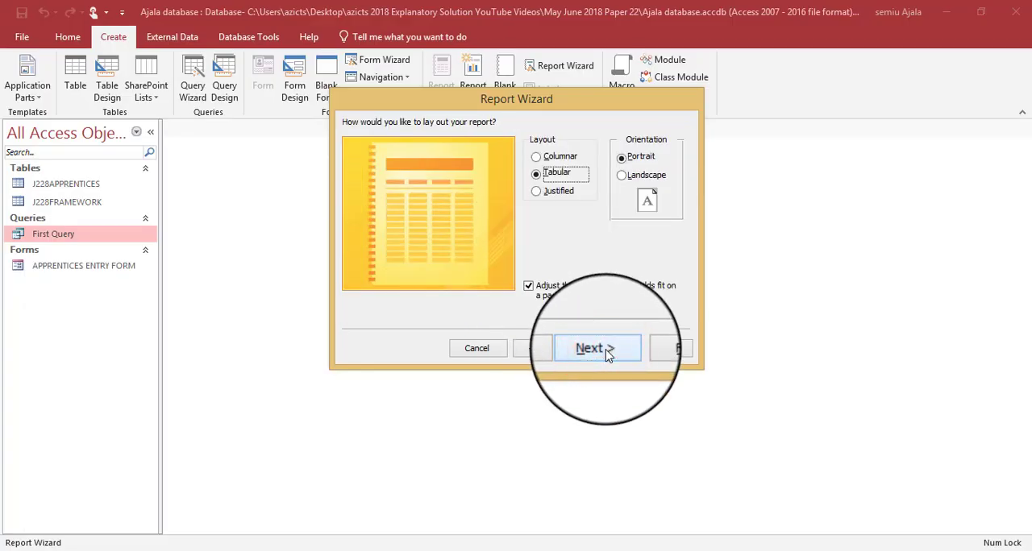
- Highlight the landscape requirement in the question paper, set the report's orientation to Landscape and continue to the title options
{"action": "key", "text": "alt+Tab"}
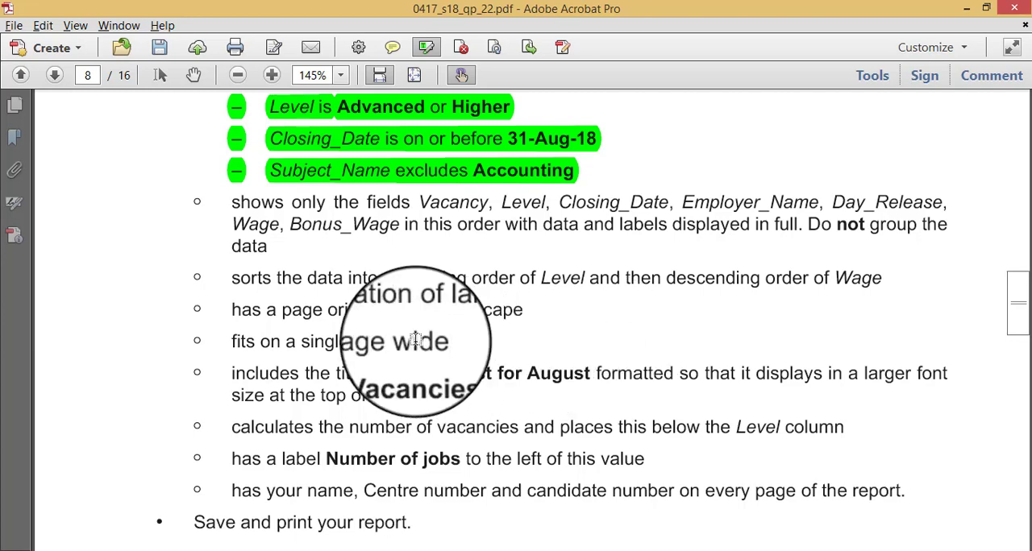
{"action": "left_click_drag", "start_coordinate": [221, 310], "coordinate": [520, 311]}
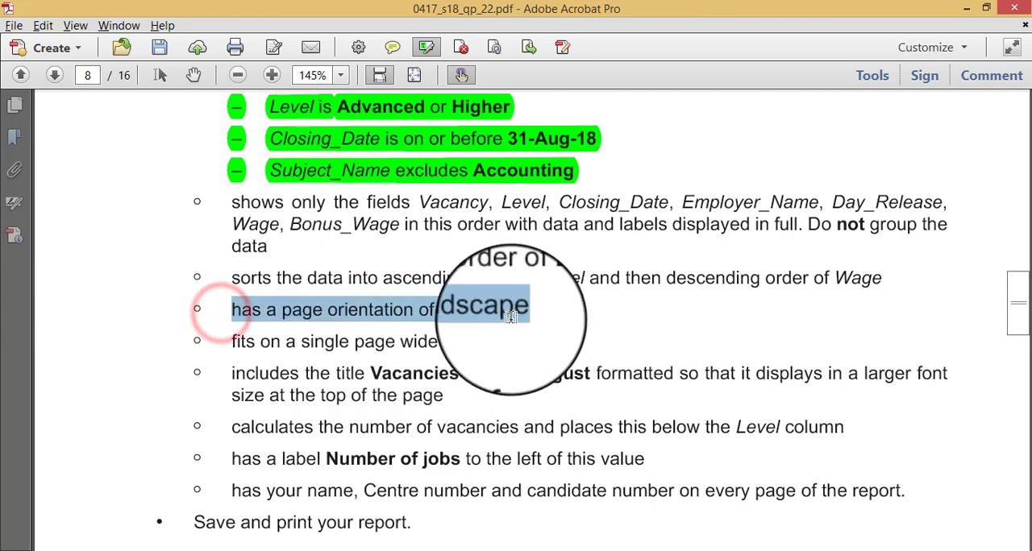
{"action": "key", "text": "alt+Tab"}
{"action": "left_click", "coordinate": [621, 176]}
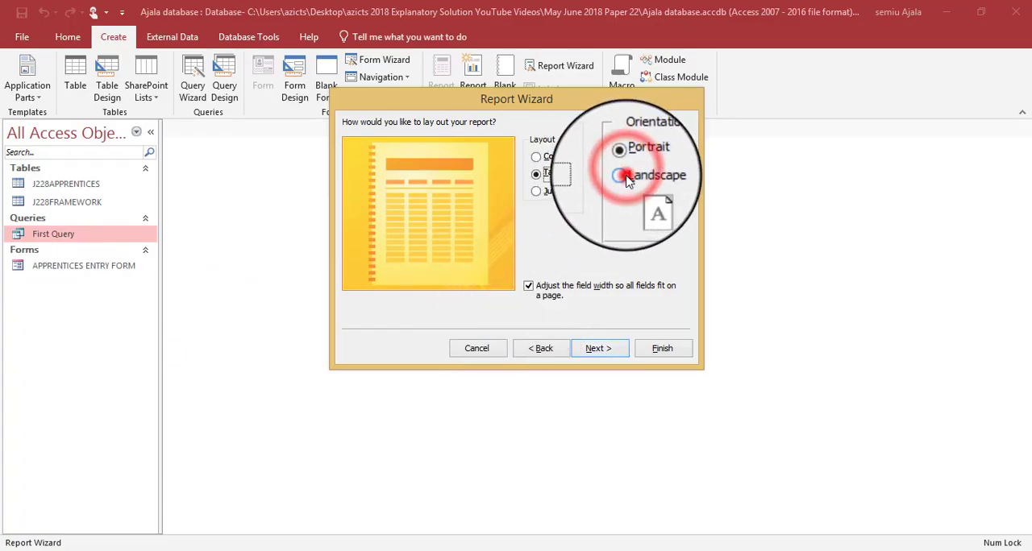
{"action": "left_click", "coordinate": [599, 348]}
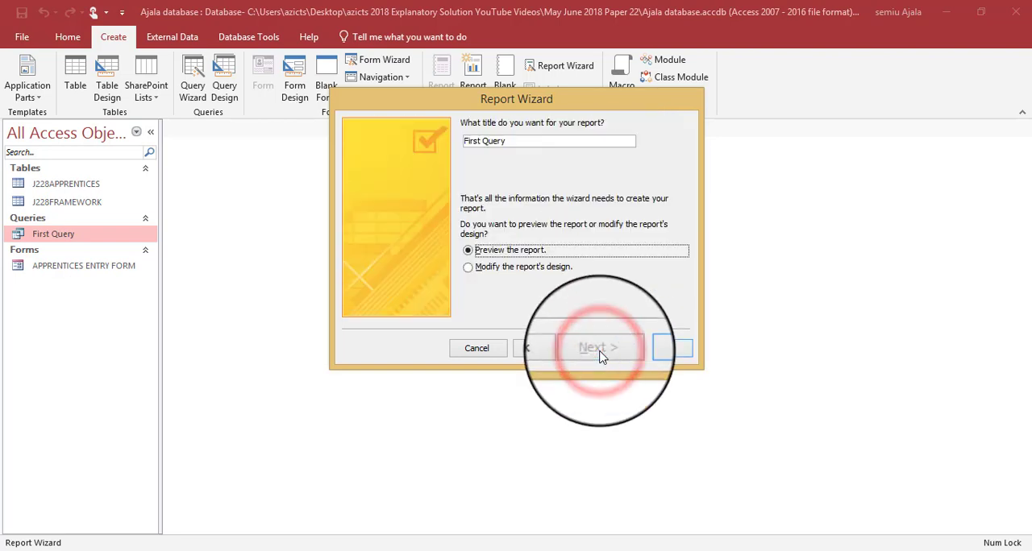
- Choose to modify the report's design, and select the proposed report title for replacement after marking the title requirement in the question paper
{"action": "left_click", "coordinate": [515, 270]}
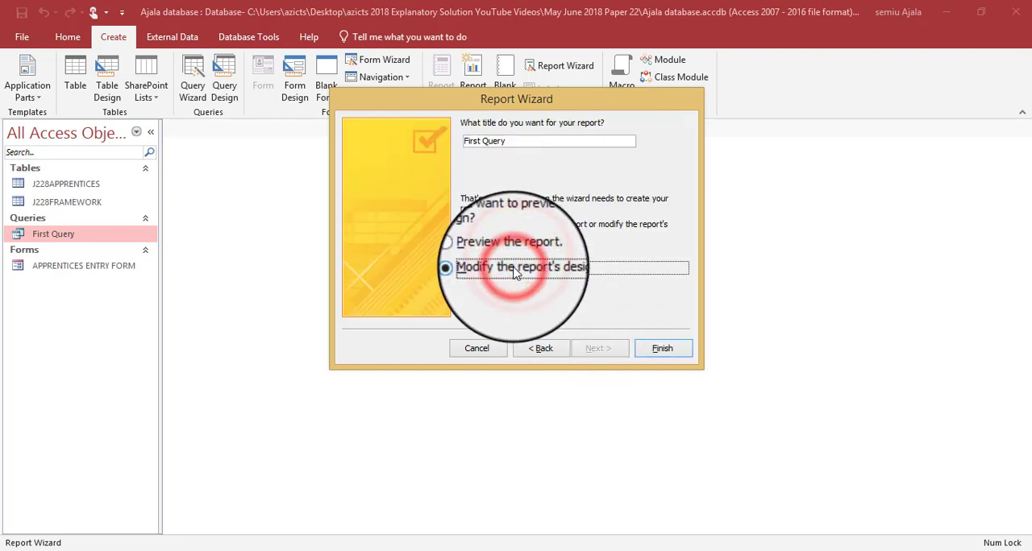
{"action": "key", "text": "alt+Tab"}
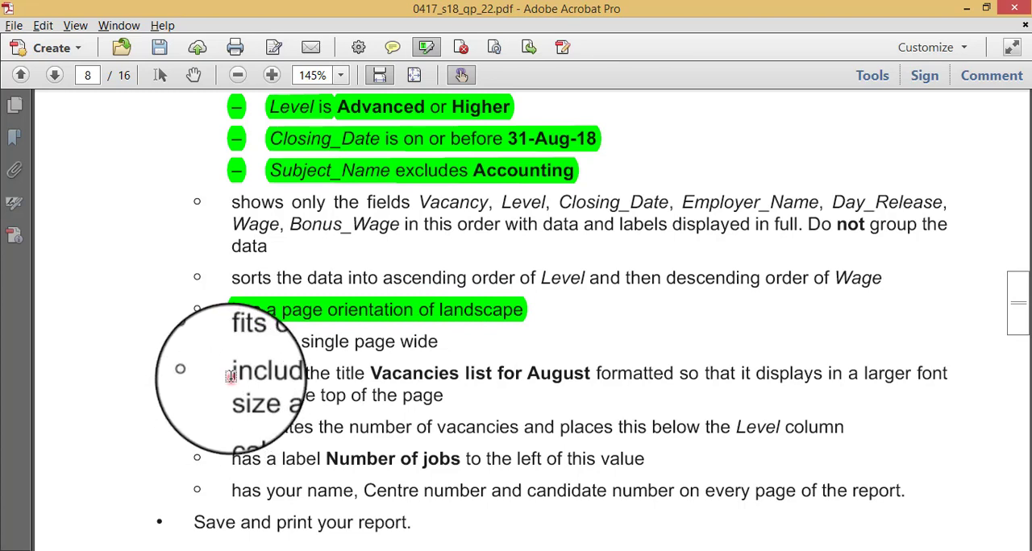
{"action": "left_click_drag", "start_coordinate": [232, 376], "coordinate": [450, 396]}
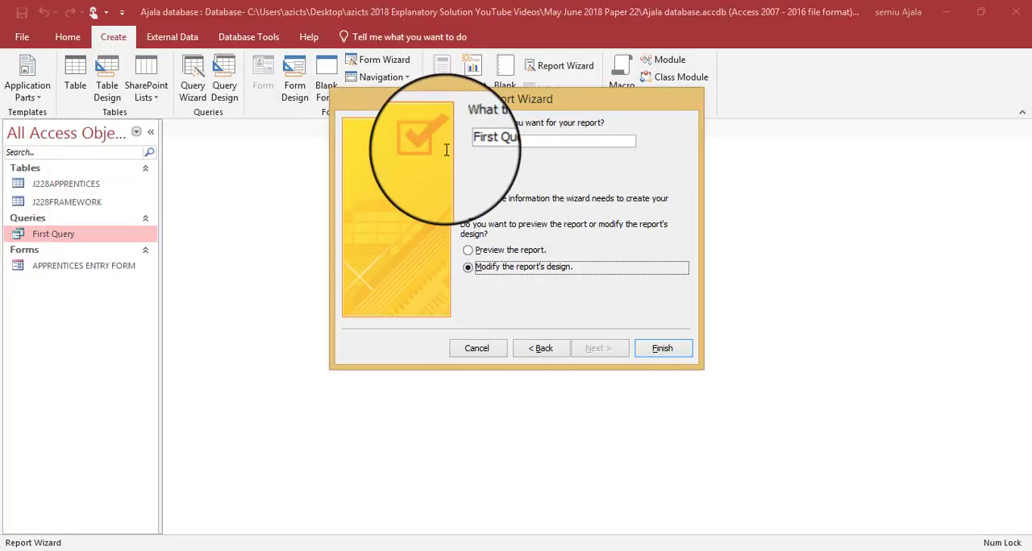
{"action": "left_click_drag", "start_coordinate": [508, 142], "coordinate": [460, 134]}
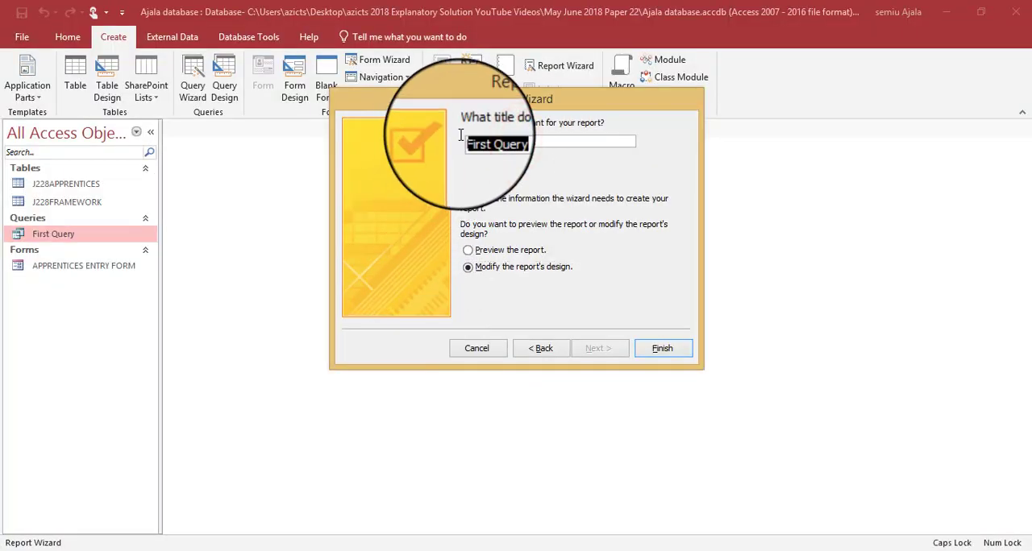
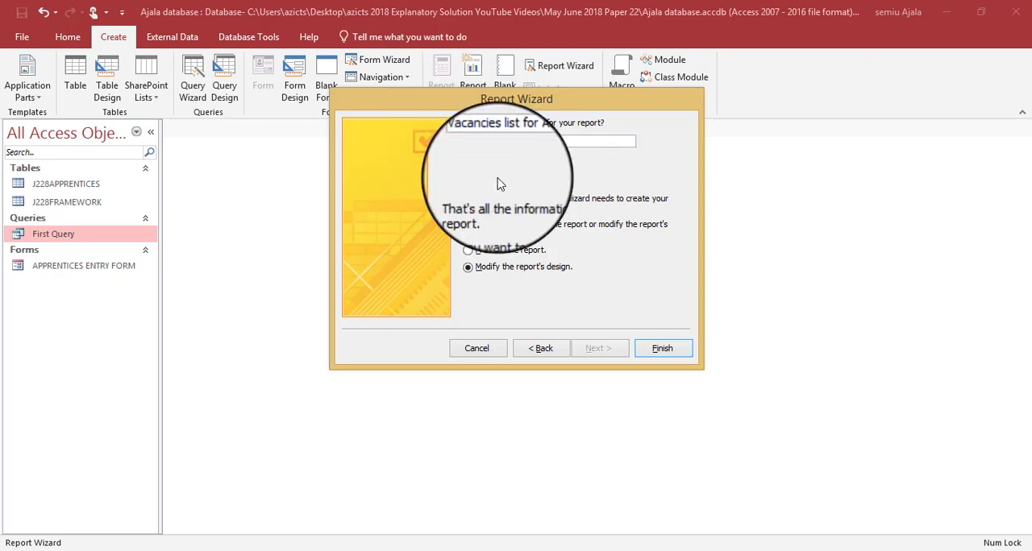
- Title the report Vacancies list for August as the question paper requires and finish the Report Wizard
{"action": "key", "text": "alt+Tab"}
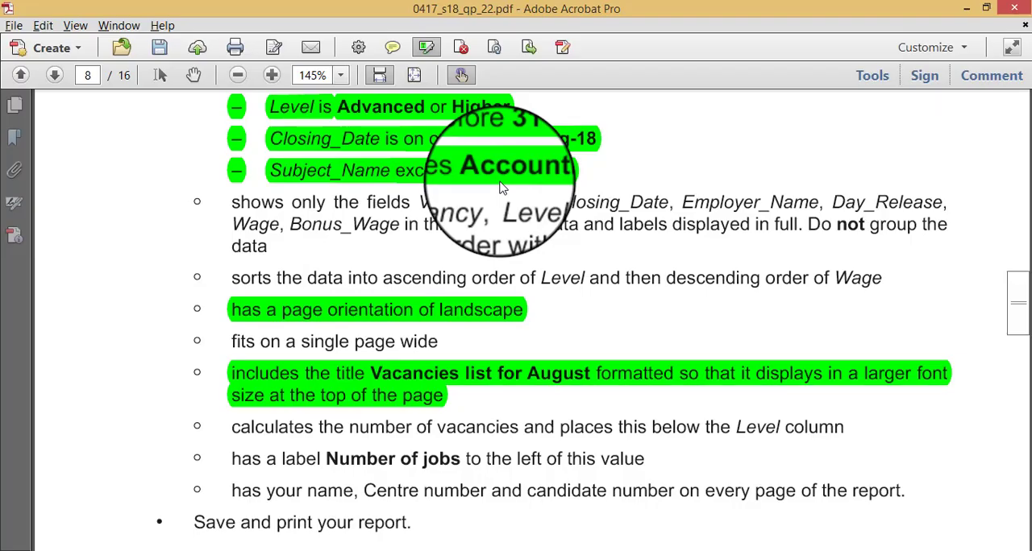
{"action": "key", "text": "alt+Tab"}
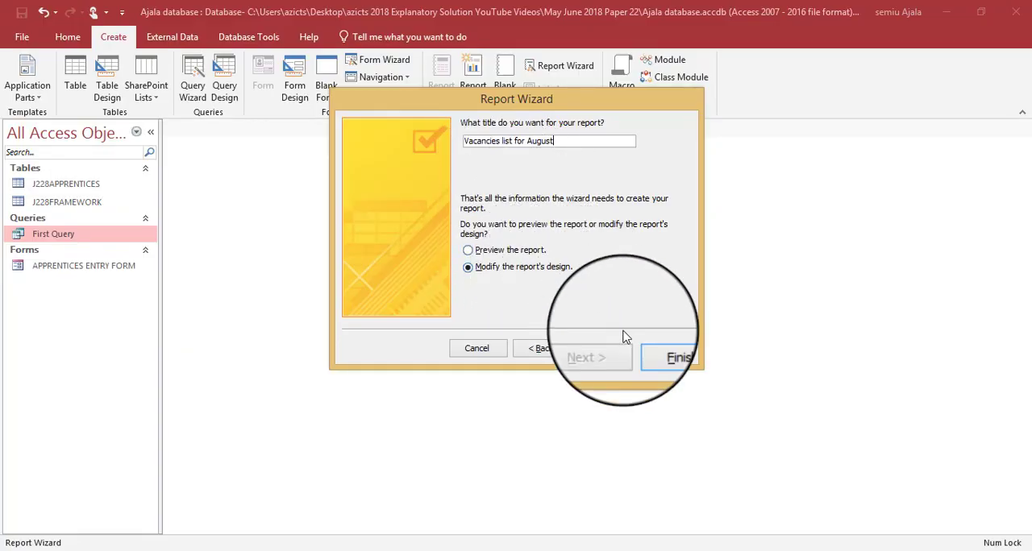
{"action": "left_click", "coordinate": [662, 348]}
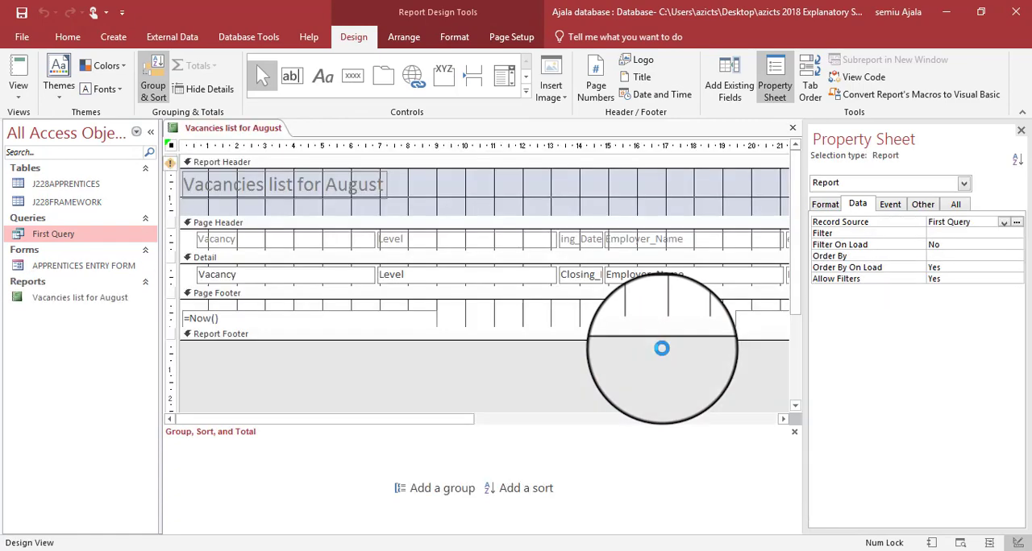
- Check the sort requirement in the question paper and sort the report by Level with A on top
{"action": "key", "text": "alt+Tab"}
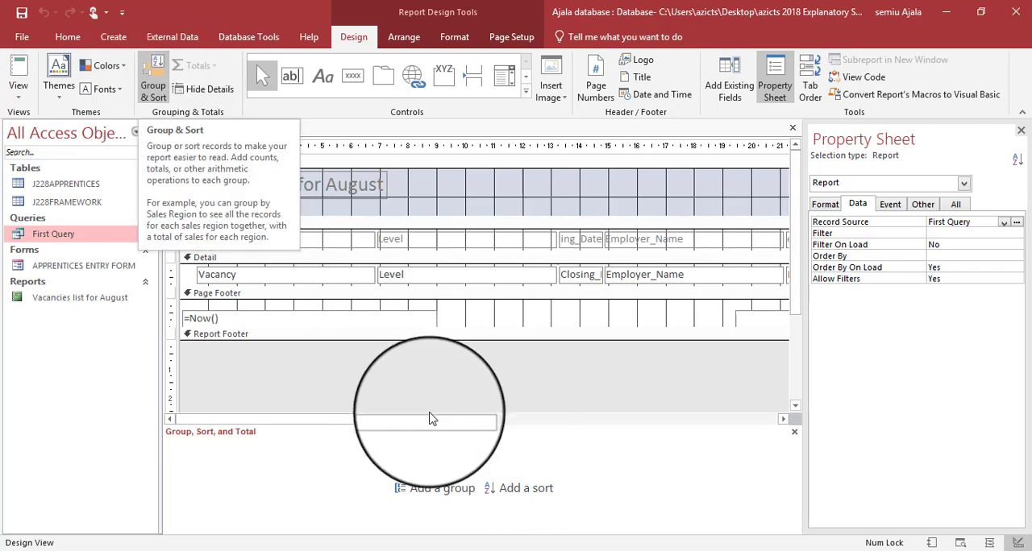
{"action": "left_click", "coordinate": [522, 488]}
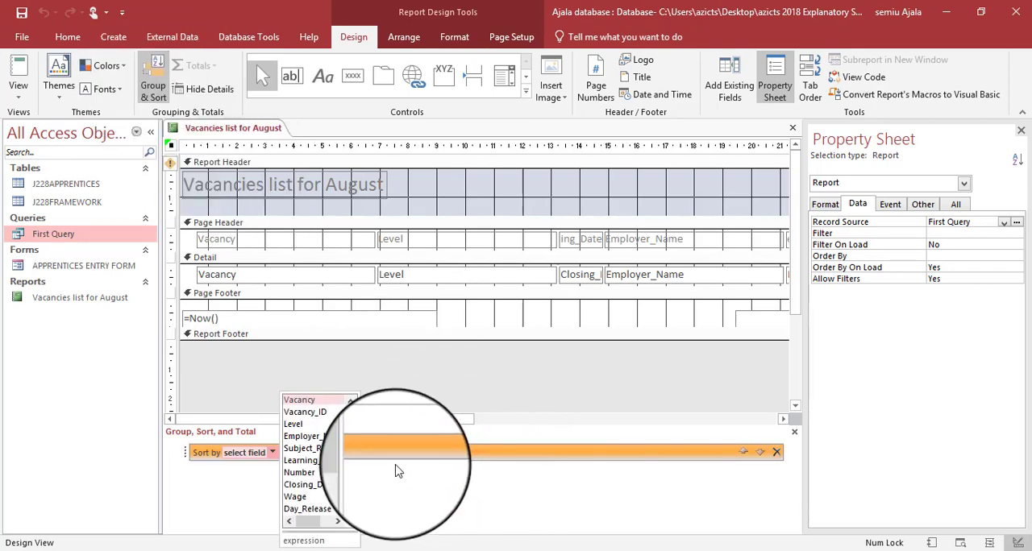
{"action": "key", "text": "alt+Tab"}
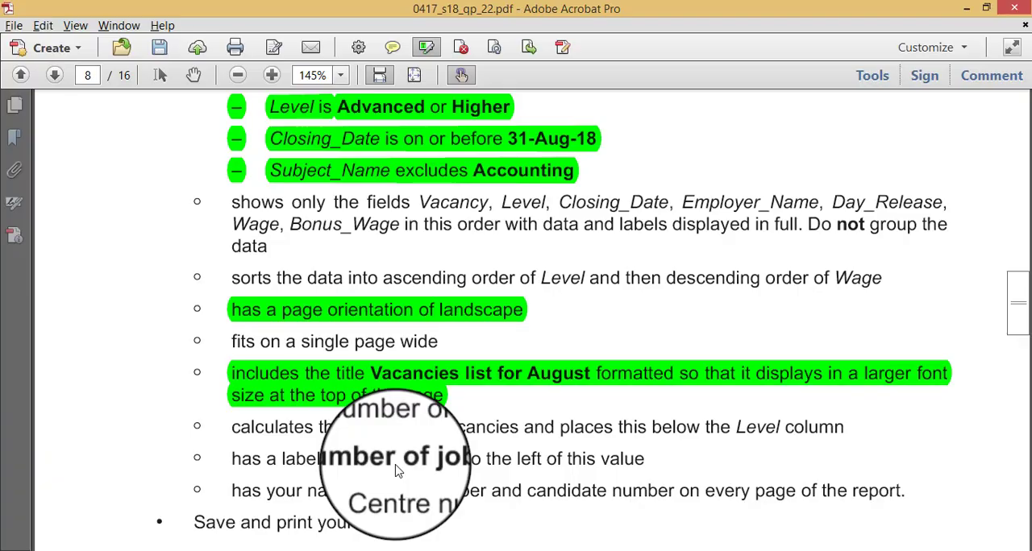
{"action": "key", "text": "alt+Tab"}
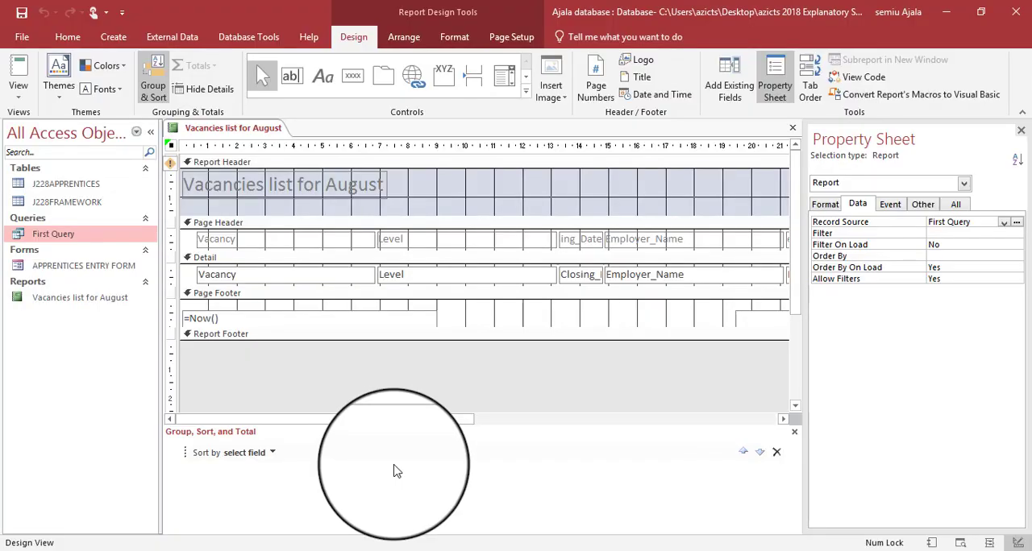
{"action": "left_click", "coordinate": [271, 455]}
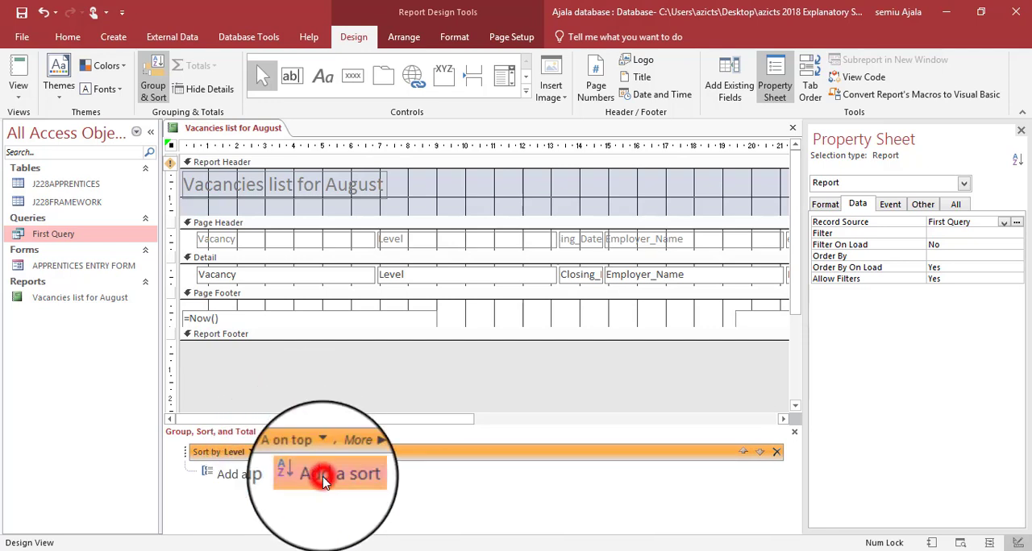
- Add a second sort on Wage from largest to smallest, checking the order against the question paper
{"action": "left_click", "coordinate": [322, 479]}
{"action": "key", "text": "alt+Tab"}
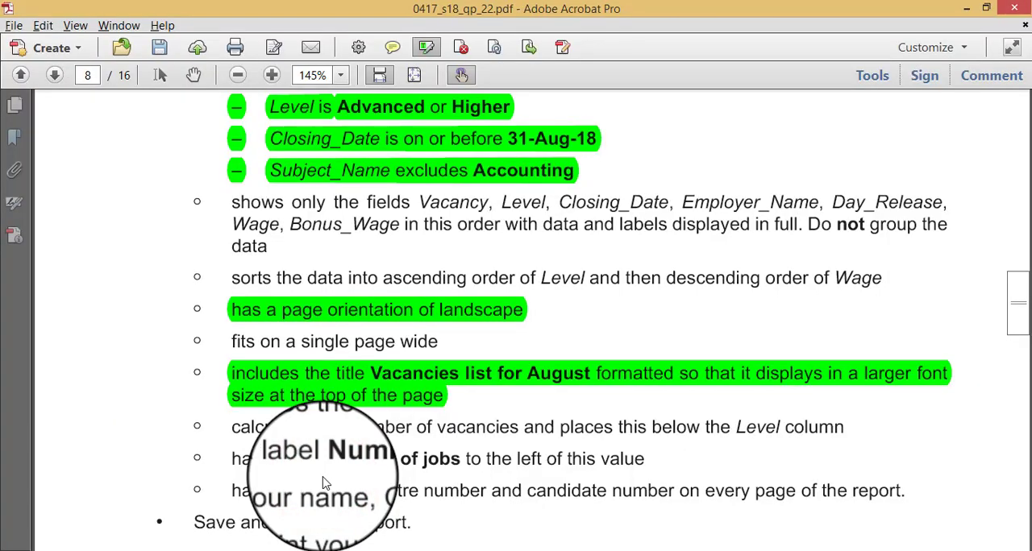
{"action": "key", "text": "alt+Tab"}
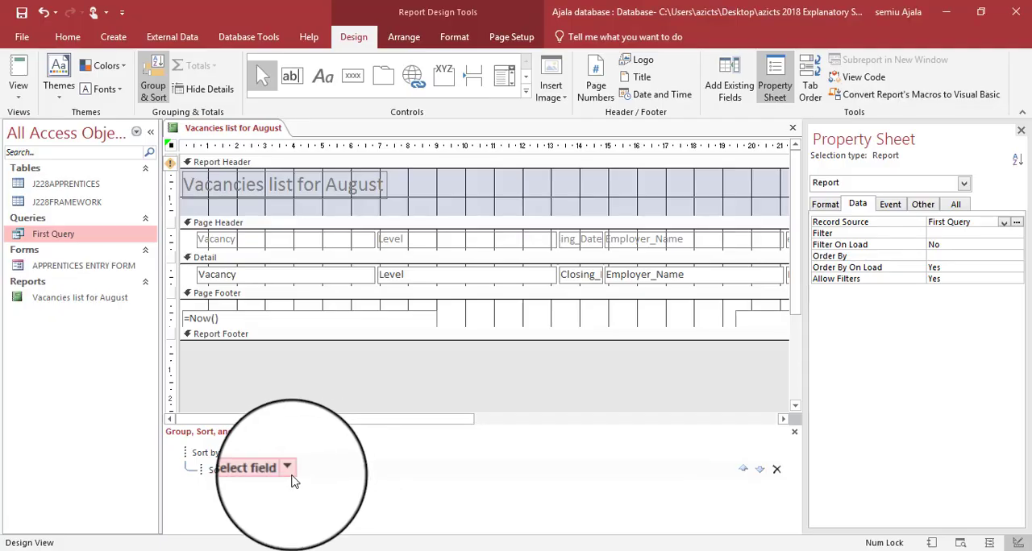
{"action": "left_click", "coordinate": [287, 470]}
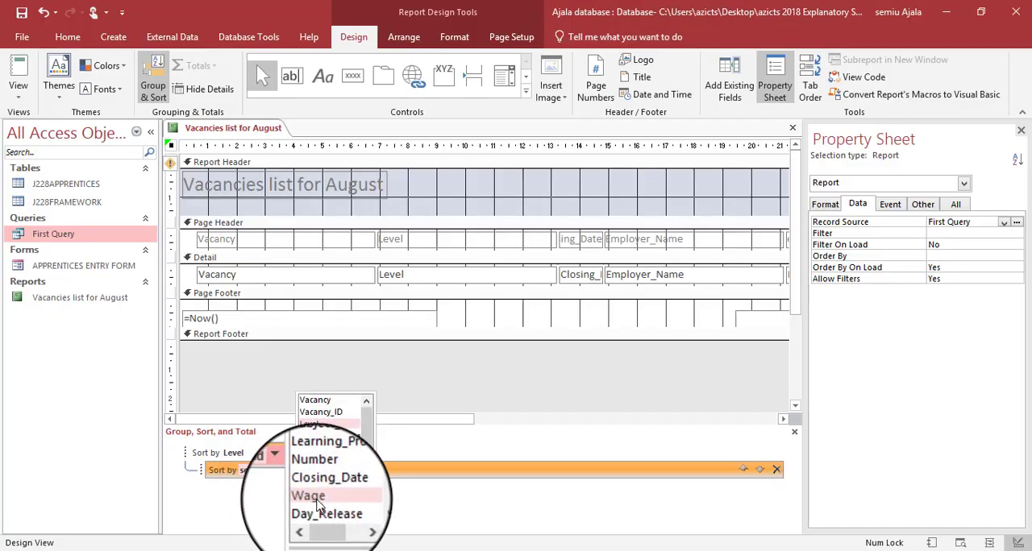
{"action": "left_click", "coordinate": [315, 500]}
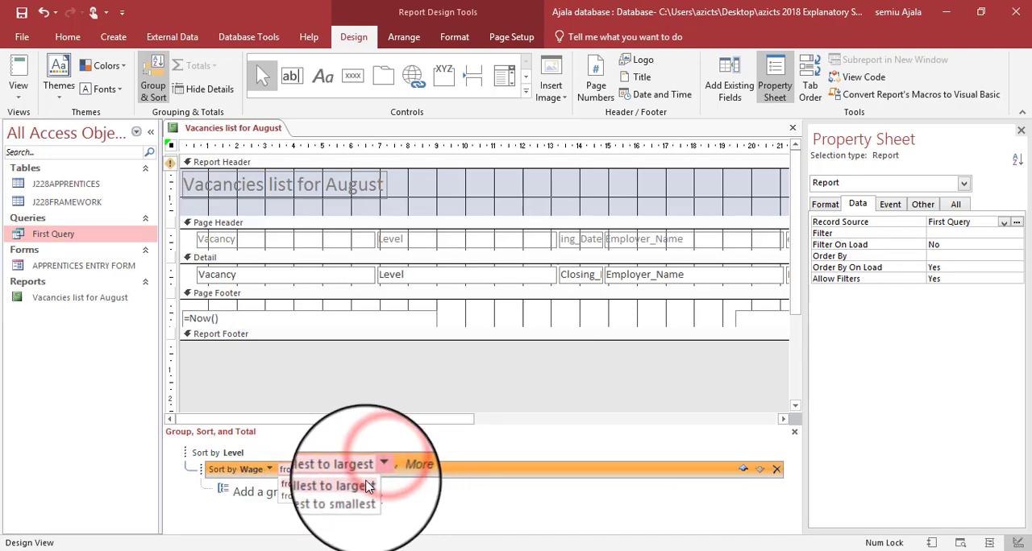
{"action": "left_click", "coordinate": [358, 497]}
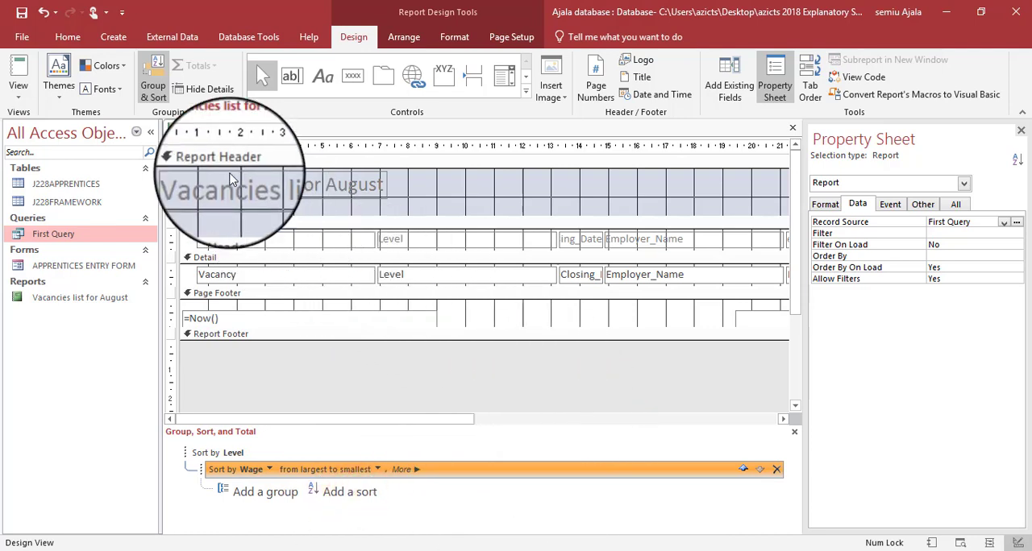
- Hide the report's grouping and sorting settings and highlight the sort requirement in the question paper
{"action": "key", "text": "alt+Tab"}
{"action": "key", "text": "alt+Tab"}
{"action": "left_click", "coordinate": [154, 92]}
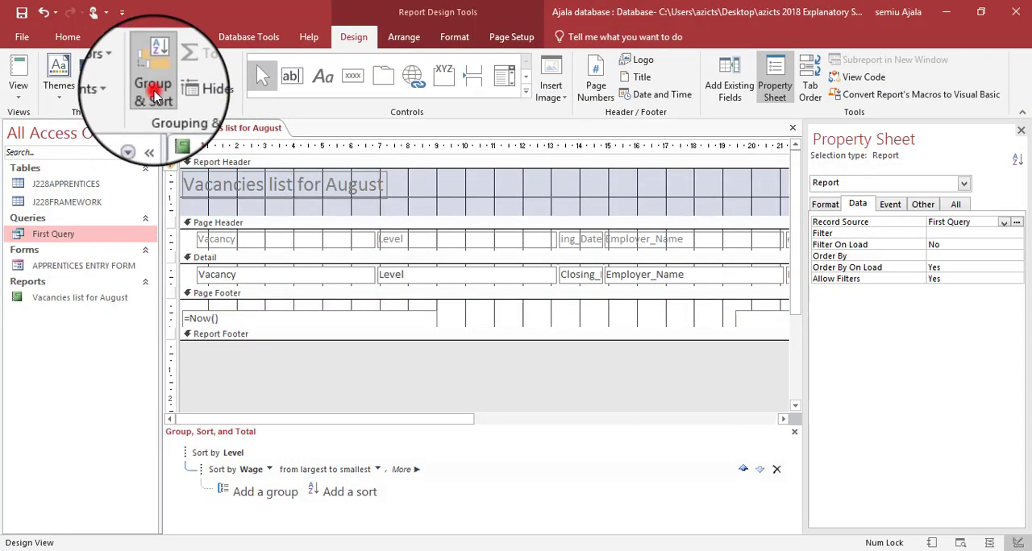
{"action": "key", "text": "alt+Tab"}
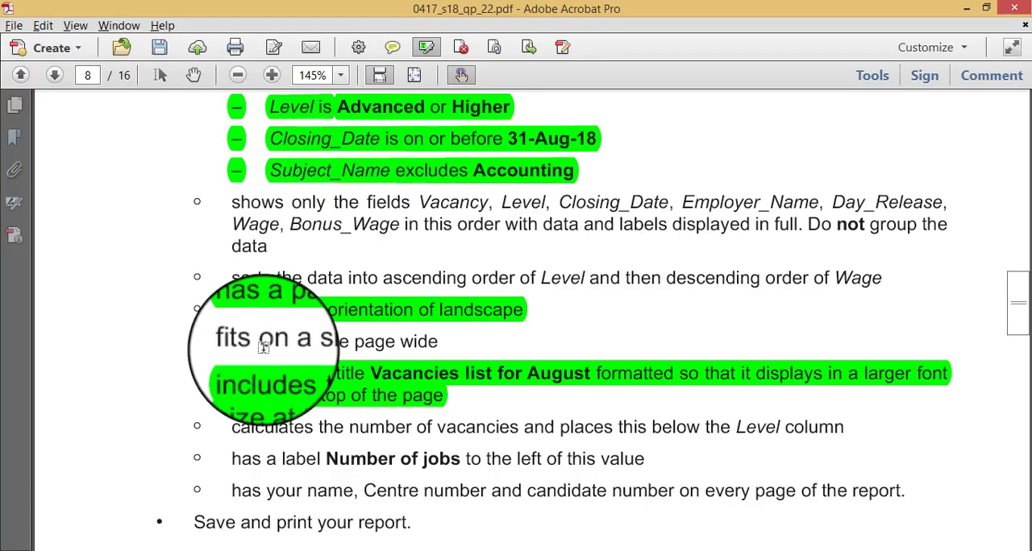
{"action": "left_click_drag", "start_coordinate": [232, 278], "coordinate": [882, 292]}
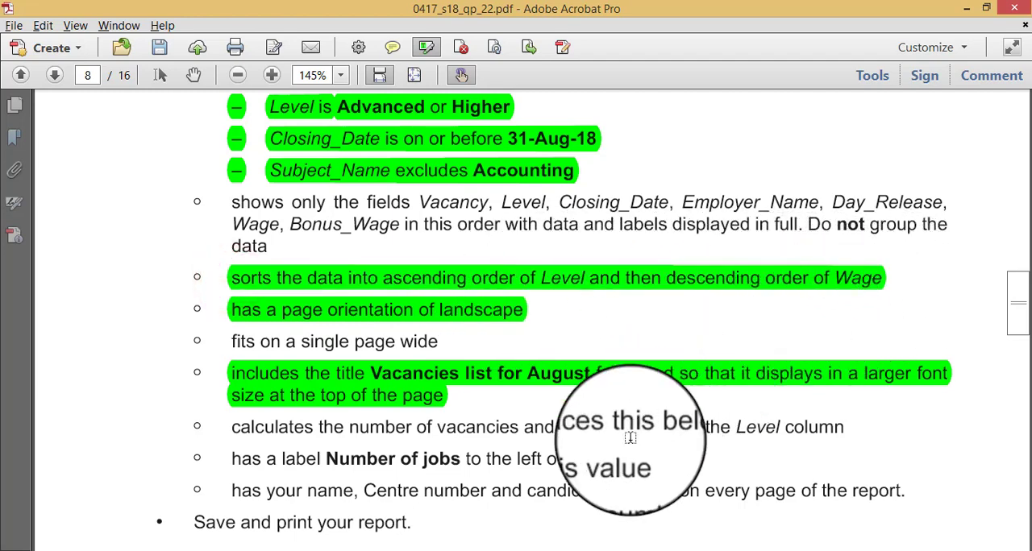
- Read the vacancy count requirement in the question paper and add a record count of Vacancy to the report footer
{"action": "scroll", "coordinate": [620, 446], "scroll_direction": "down", "scroll_amount": 2}
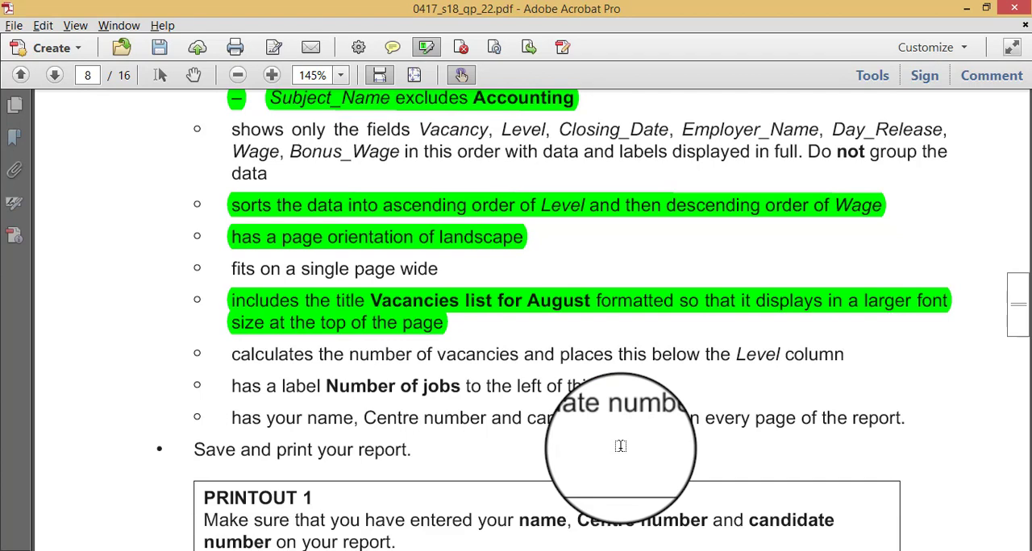
{"action": "key", "text": "alt+Tab"}
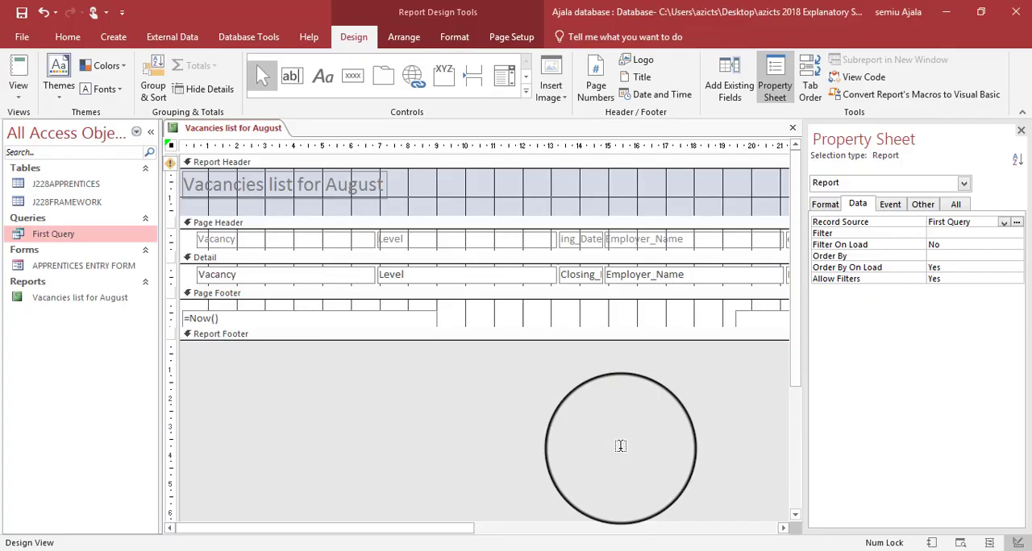
{"action": "left_click", "coordinate": [330, 275]}
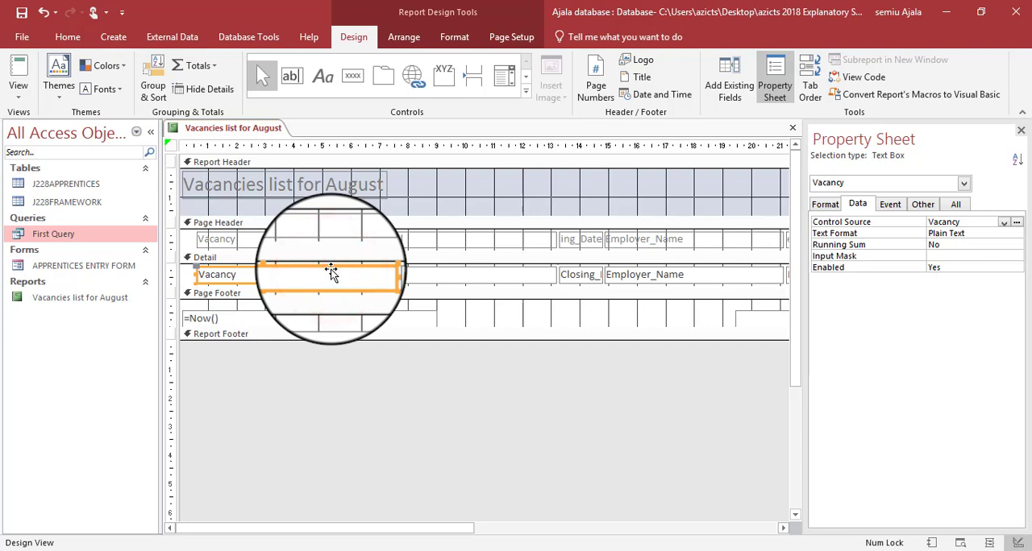
{"action": "left_click", "coordinate": [223, 74]}
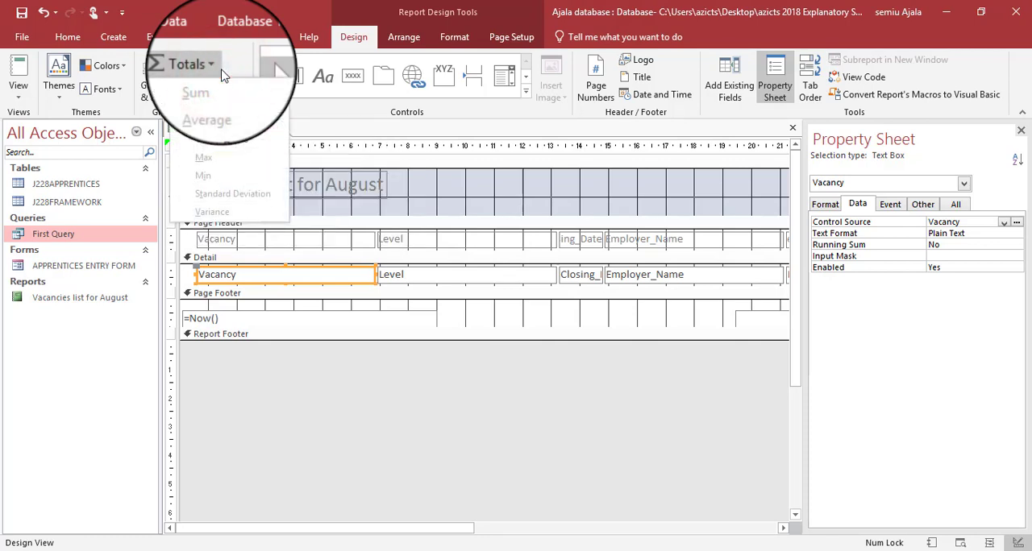
{"action": "left_click", "coordinate": [230, 125]}
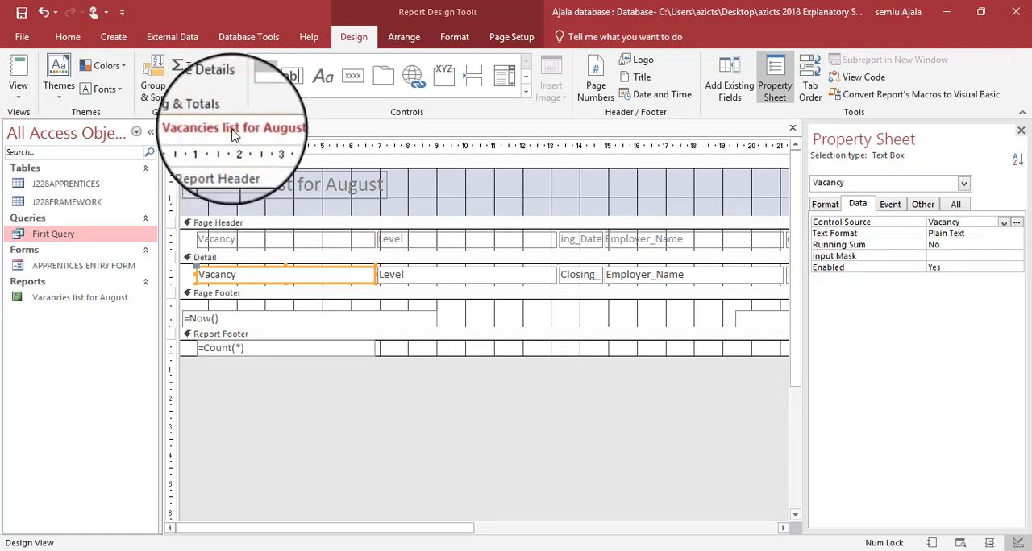
- Inspect the vacancy count at the end of the report in Layout View and return to Design View
{"action": "key", "text": "alt+Tab"}
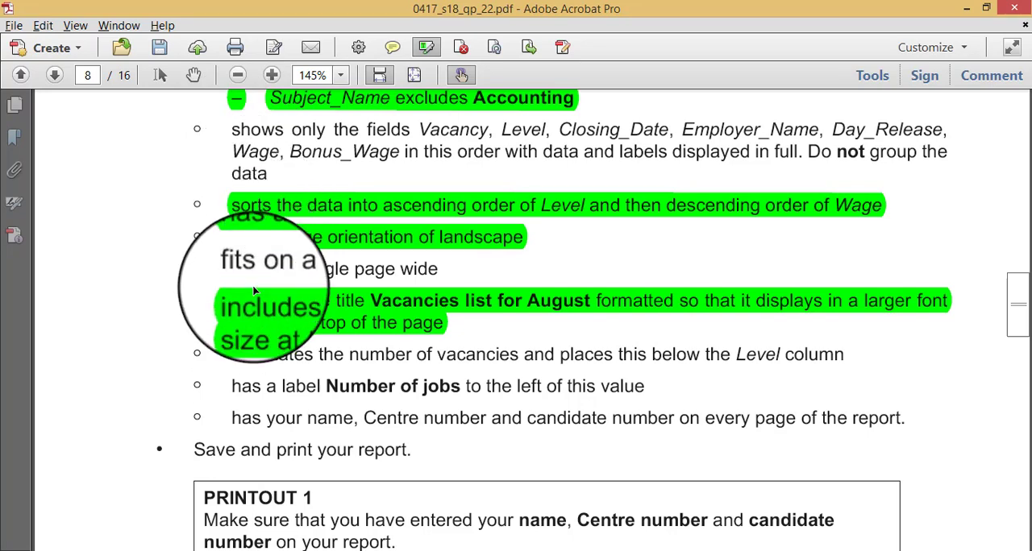
{"action": "key", "text": "alt+Tab"}
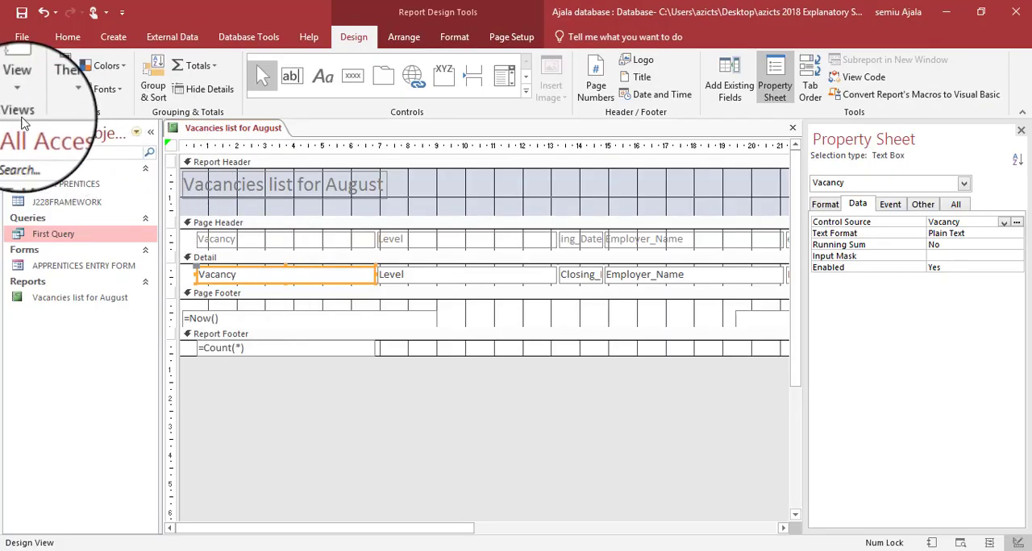
{"action": "right_click", "coordinate": [201, 130]}
{"action": "left_click", "coordinate": [234, 212]}
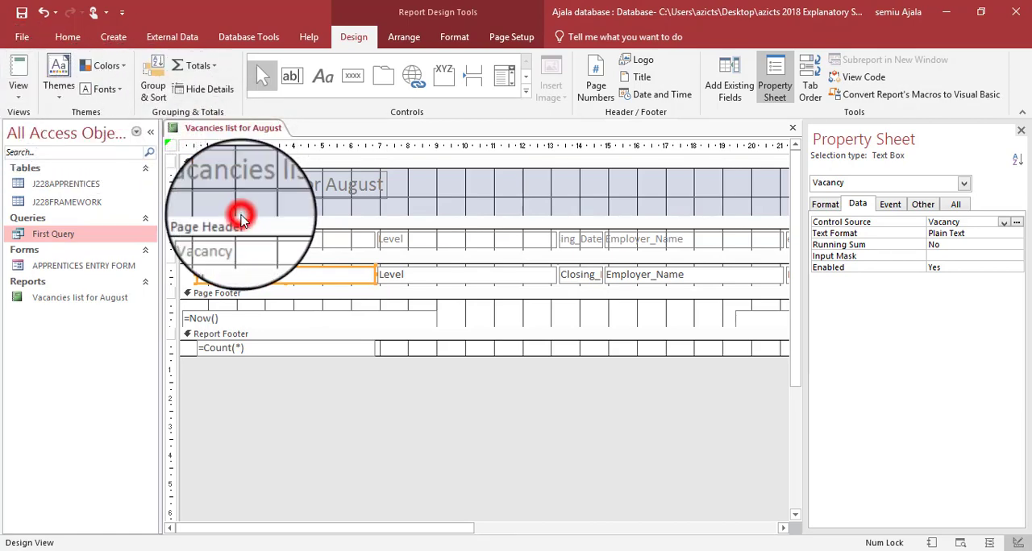
{"action": "scroll", "coordinate": [258, 298], "scroll_direction": "down", "scroll_amount": 15}
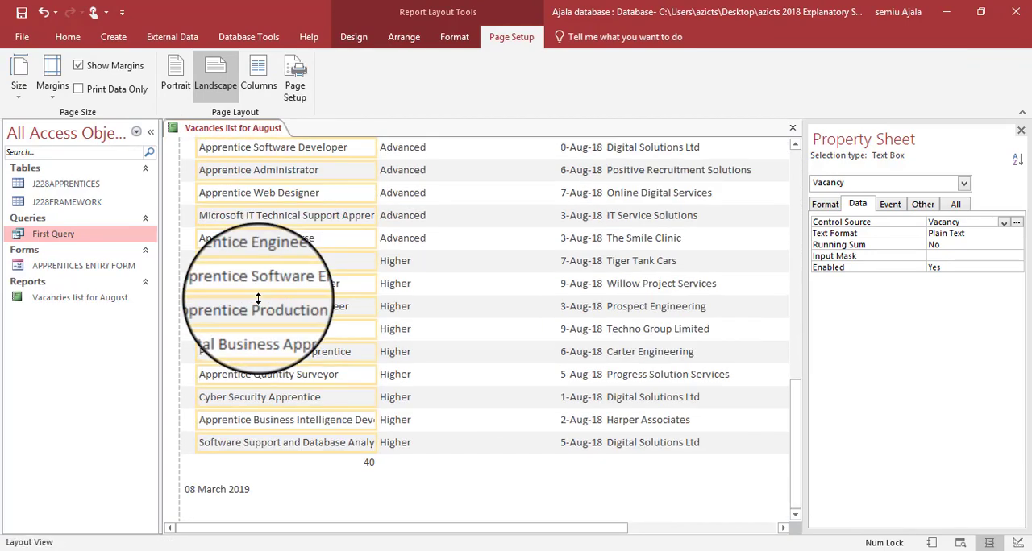
{"action": "scroll", "coordinate": [258, 299], "scroll_direction": "up", "scroll_amount": 12}
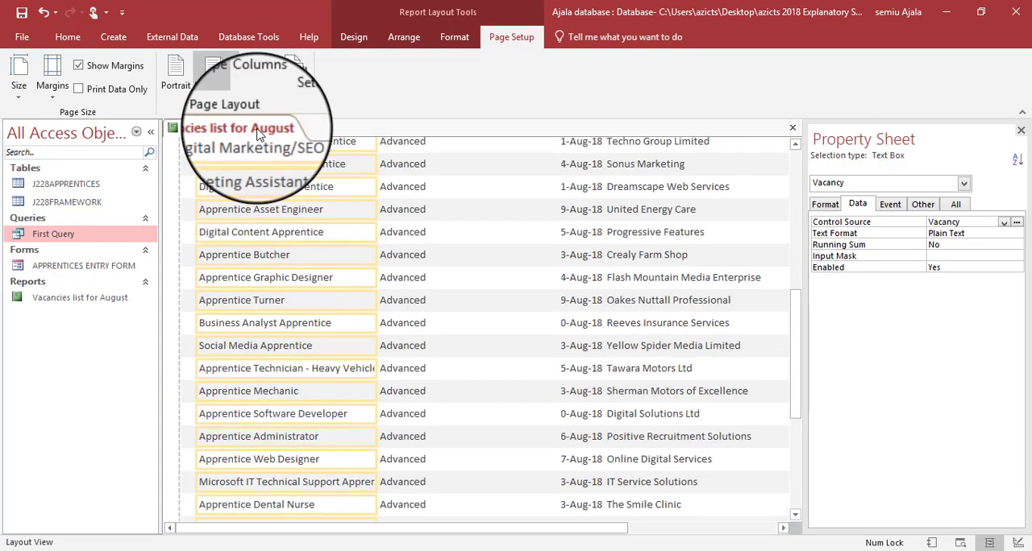
{"action": "right_click", "coordinate": [258, 134]}
{"action": "left_click", "coordinate": [292, 232]}
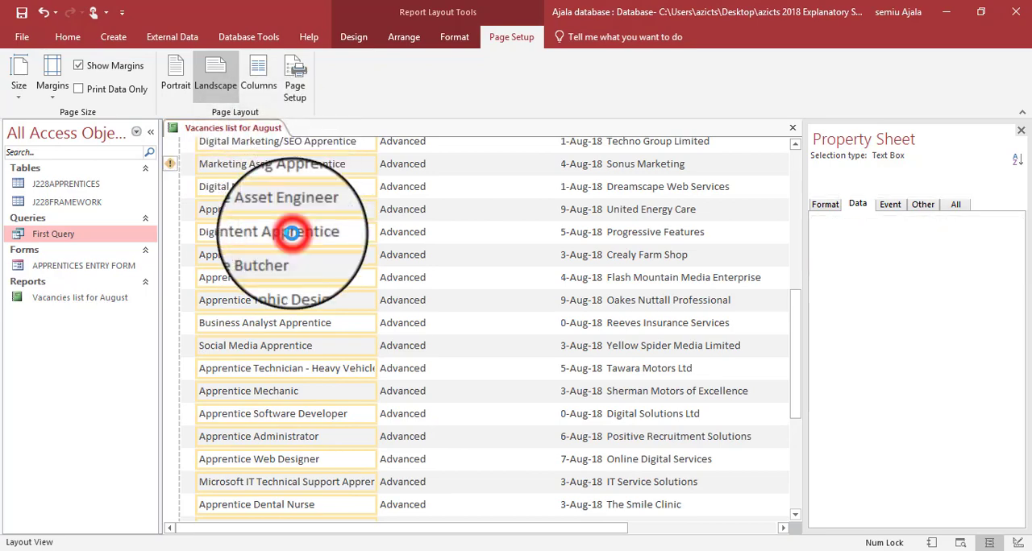
- Highlight the requirement to calculate the number of vacancies in the question paper and return to the report design
{"action": "key", "text": "alt+Tab"}
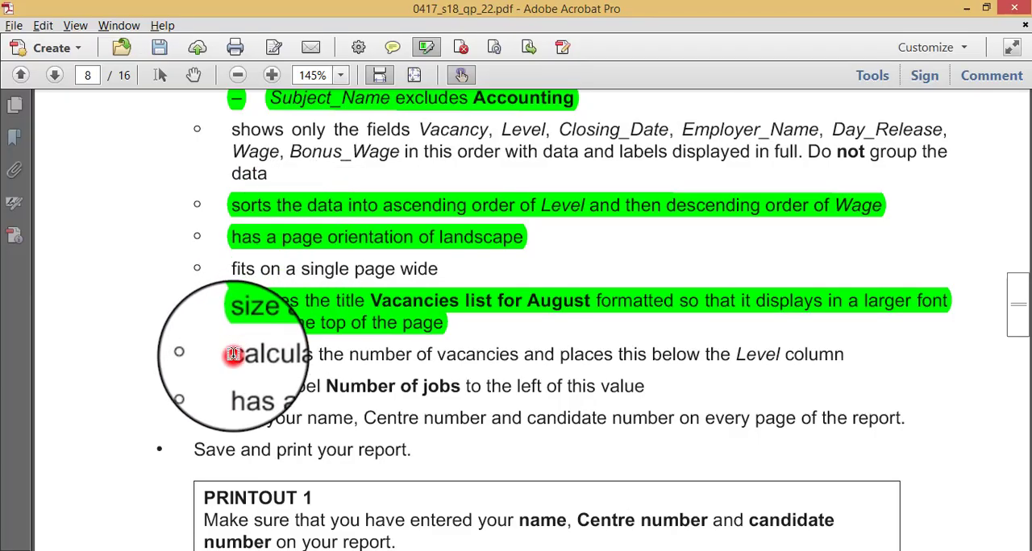
{"action": "left_click_drag", "start_coordinate": [233, 355], "coordinate": [816, 371]}
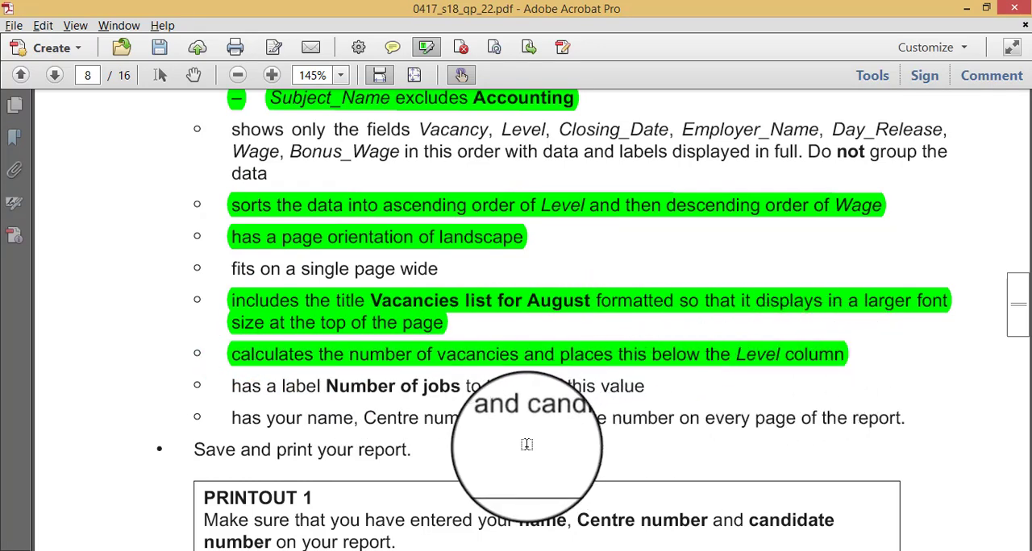
{"action": "key", "text": "alt+Tab"}
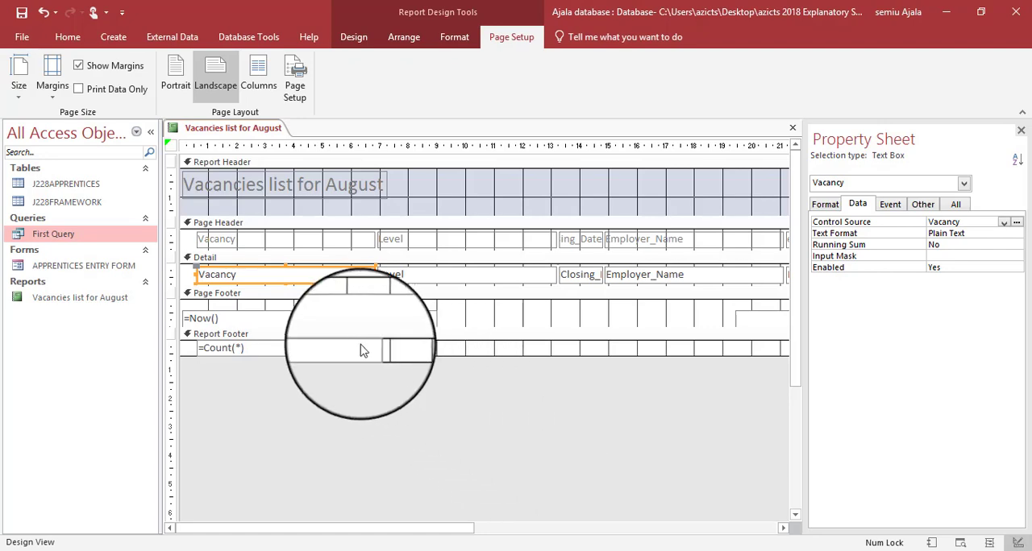
- Move the =Count(*) box in the report footer below the Level column and narrow it to start at that column's left edge
{"action": "key", "text": "alt+Tab"}
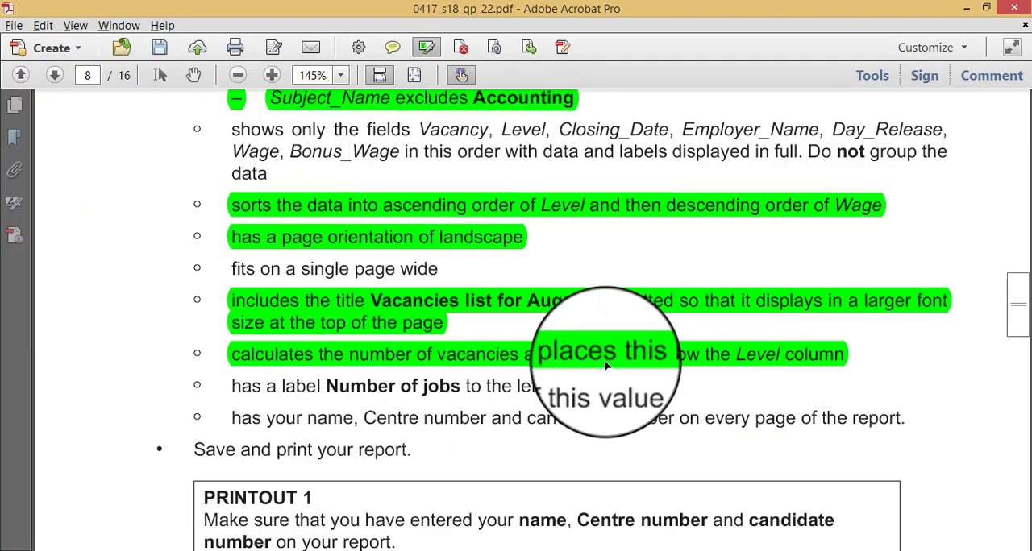
{"action": "key", "text": "alt+Tab"}
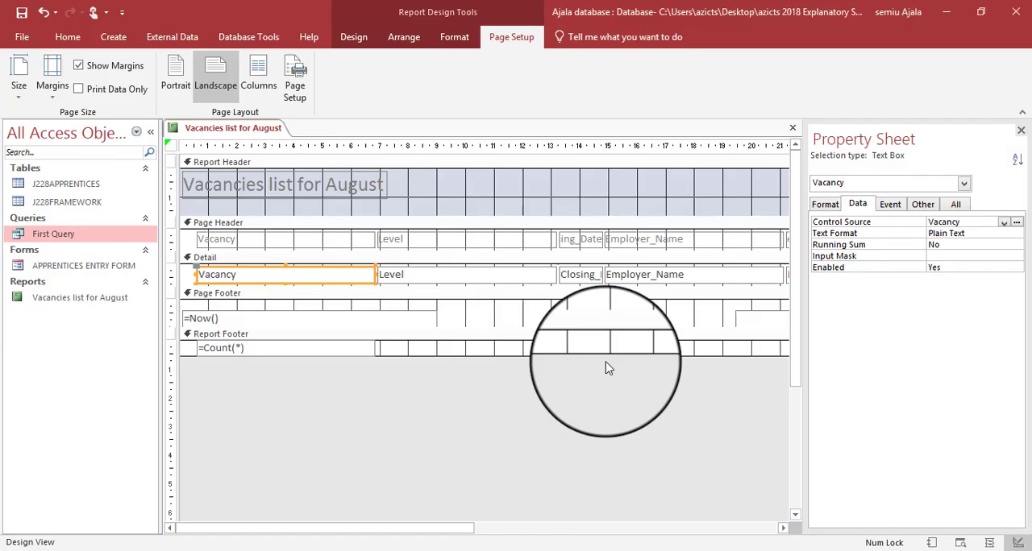
{"action": "left_click", "coordinate": [350, 349]}
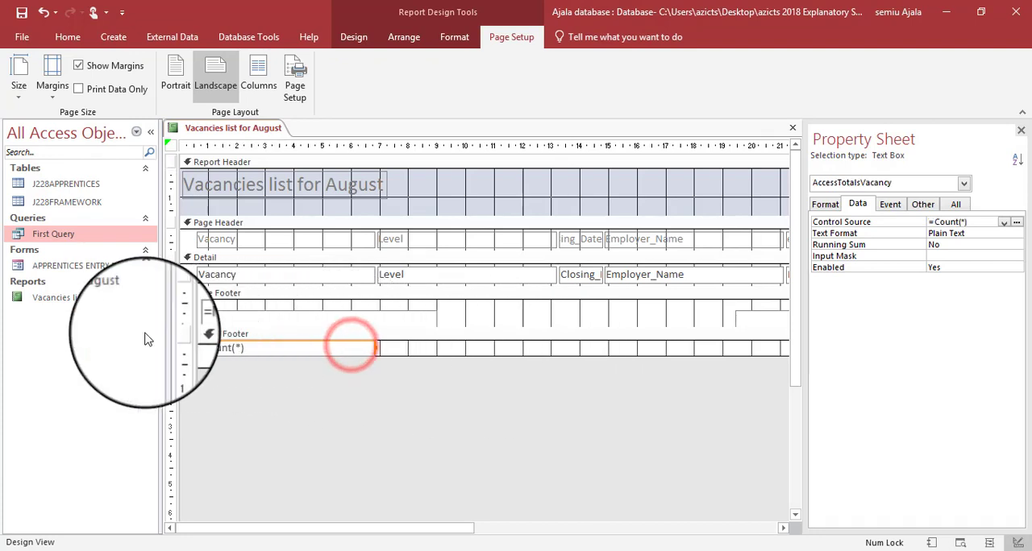
{"action": "left_click", "coordinate": [196, 348]}
{"action": "left_click_drag", "start_coordinate": [293, 368], "coordinate": [524, 349]}
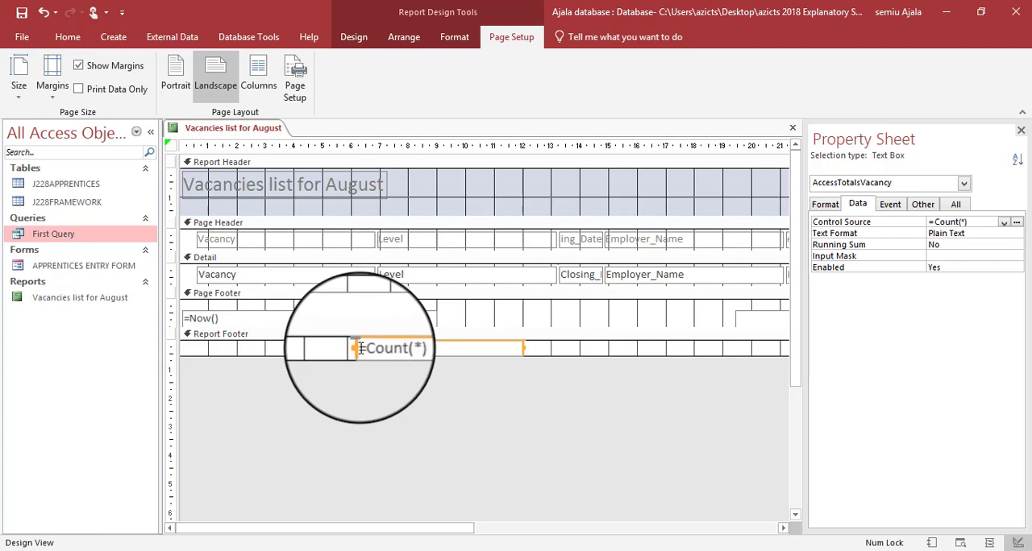
{"action": "left_click_drag", "start_coordinate": [354, 352], "coordinate": [384, 347]}
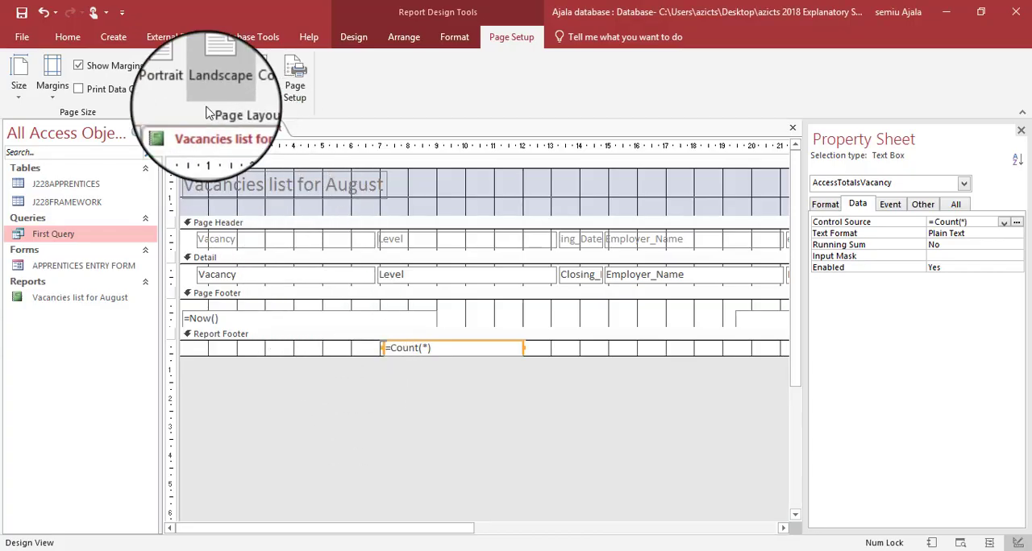
- Add a Number of jobs label to the left of the =Count(*) box and make the report footer slightly taller
{"action": "left_click", "coordinate": [354, 39]}
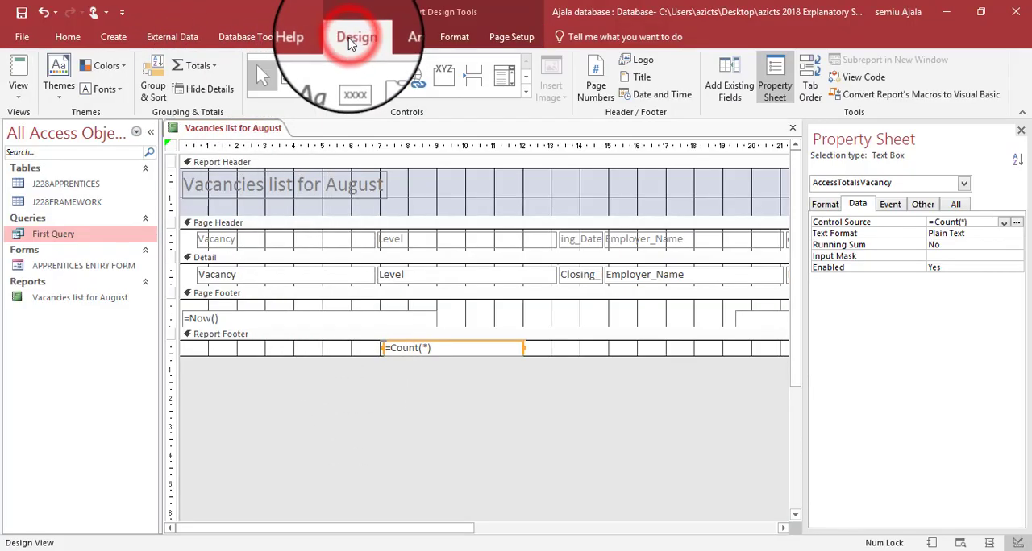
{"action": "left_click", "coordinate": [323, 87]}
{"action": "left_click_drag", "start_coordinate": [210, 347], "coordinate": [341, 355]}
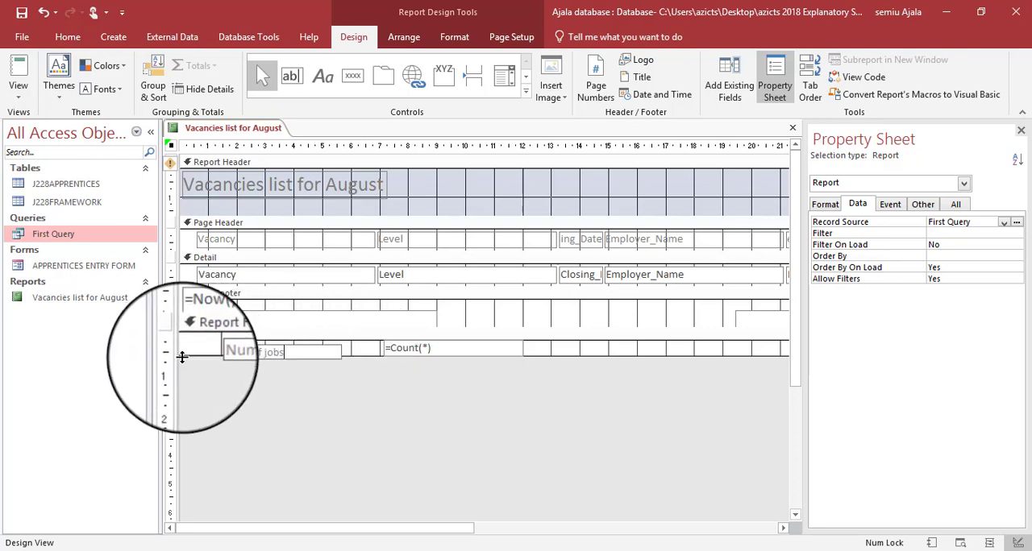
{"action": "left_click_drag", "start_coordinate": [183, 357], "coordinate": [183, 389]}
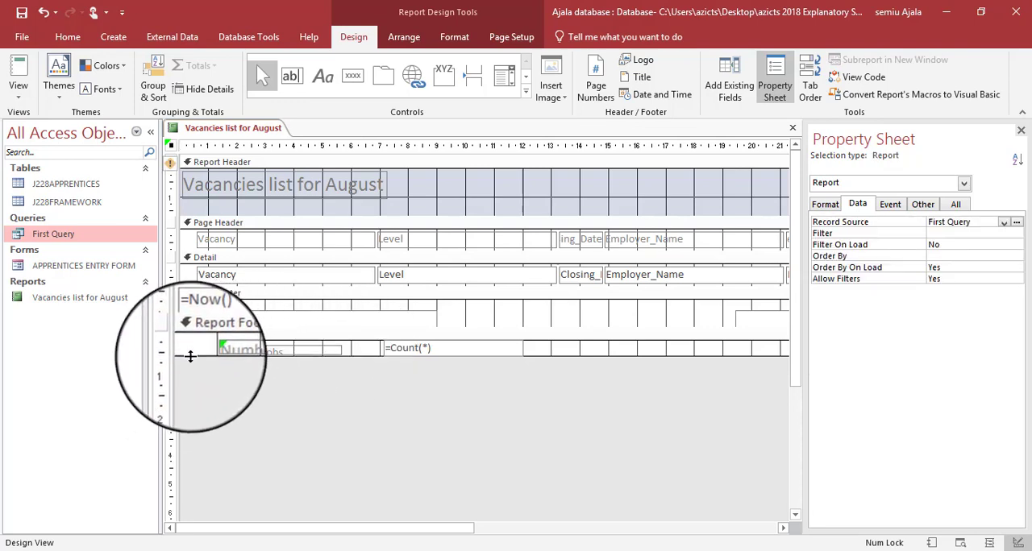
{"action": "mouse_move", "coordinate": [193, 353]}
{"action": "left_mouse_down"}
{"action": "mouse_move", "coordinate": [188, 362]}
{"action": "mouse_move", "coordinate": [196, 339]}
{"action": "mouse_move", "coordinate": [189, 365]}
{"action": "left_mouse_up"}
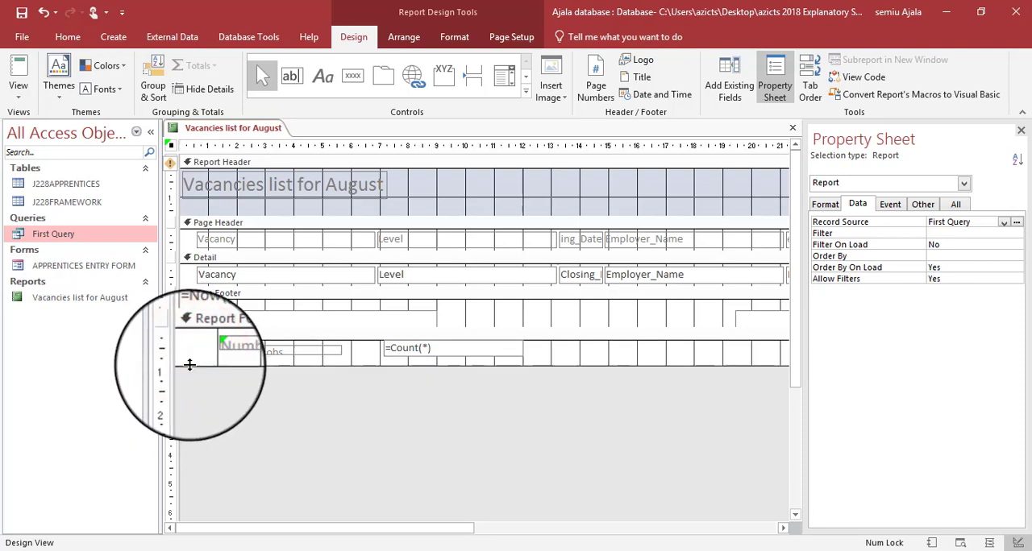
{"action": "left_click", "coordinate": [275, 350]}
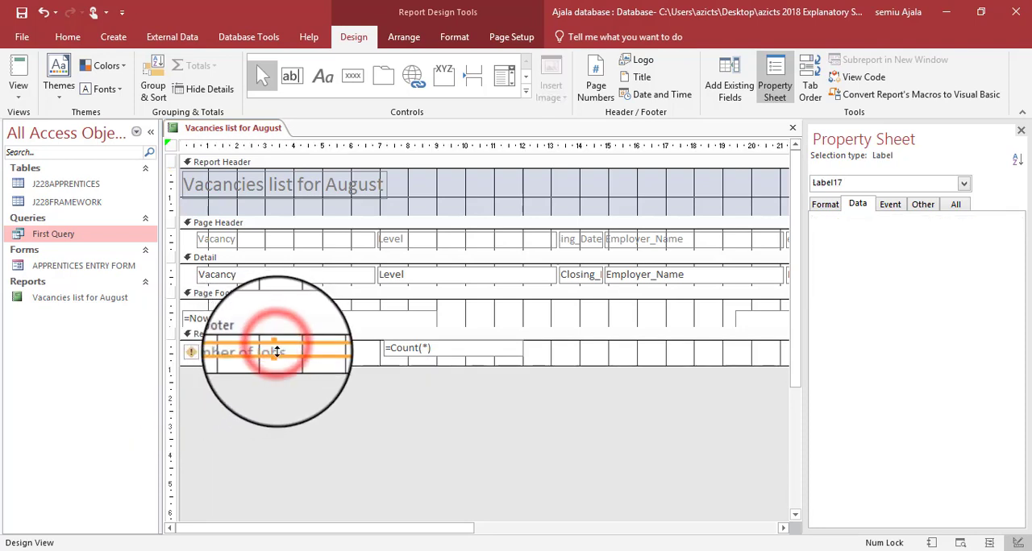
{"action": "left_click", "coordinate": [325, 398]}
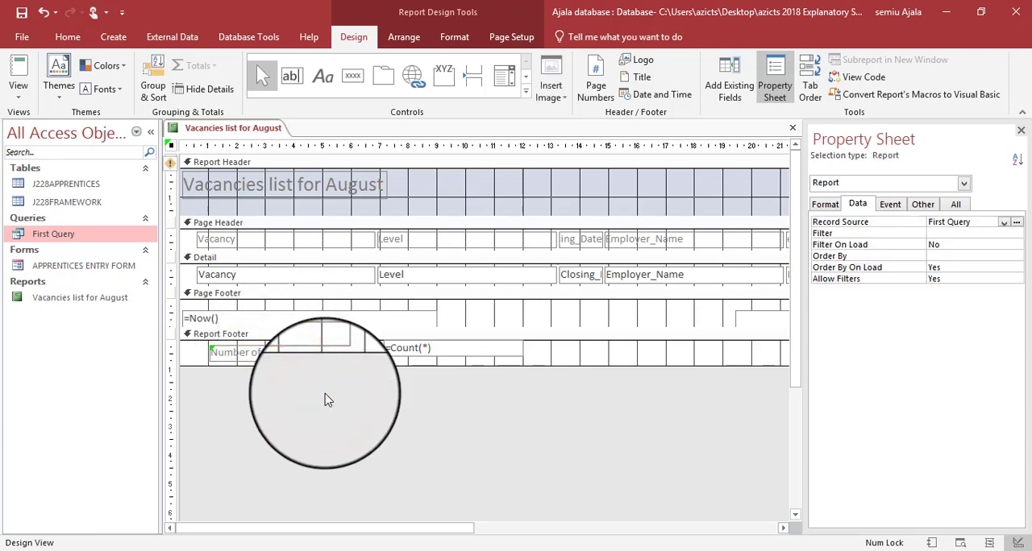
- Highlight the Number of jobs label requirement in the question paper and return to the report design
{"action": "key", "text": "alt+Tab"}
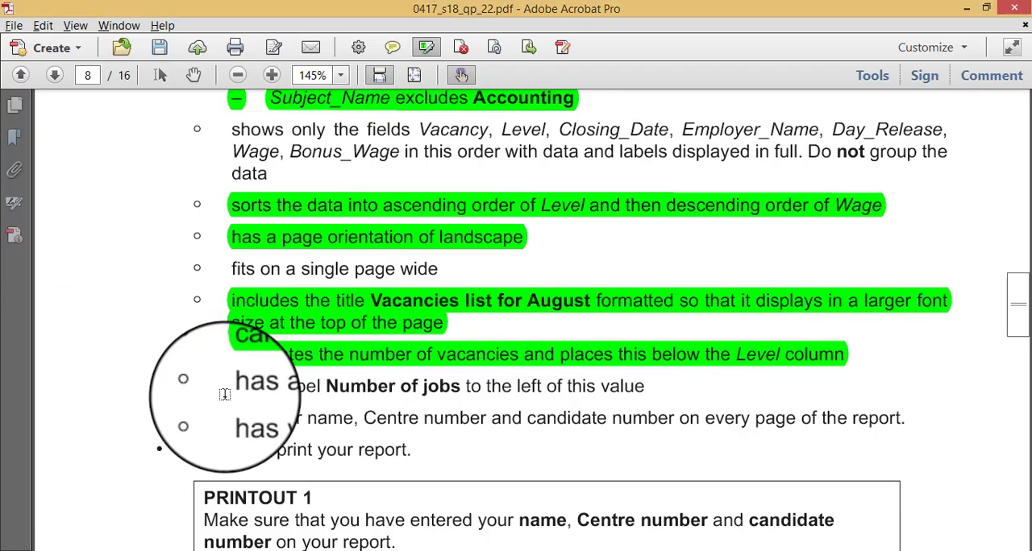
{"action": "left_click_drag", "start_coordinate": [236, 390], "coordinate": [631, 368]}
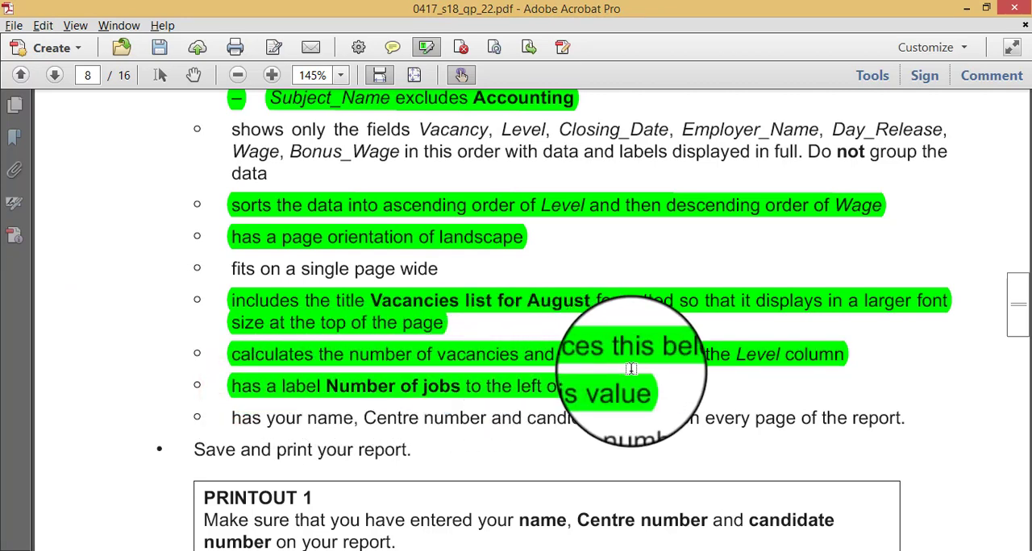
{"action": "key", "text": "alt+Tab"}
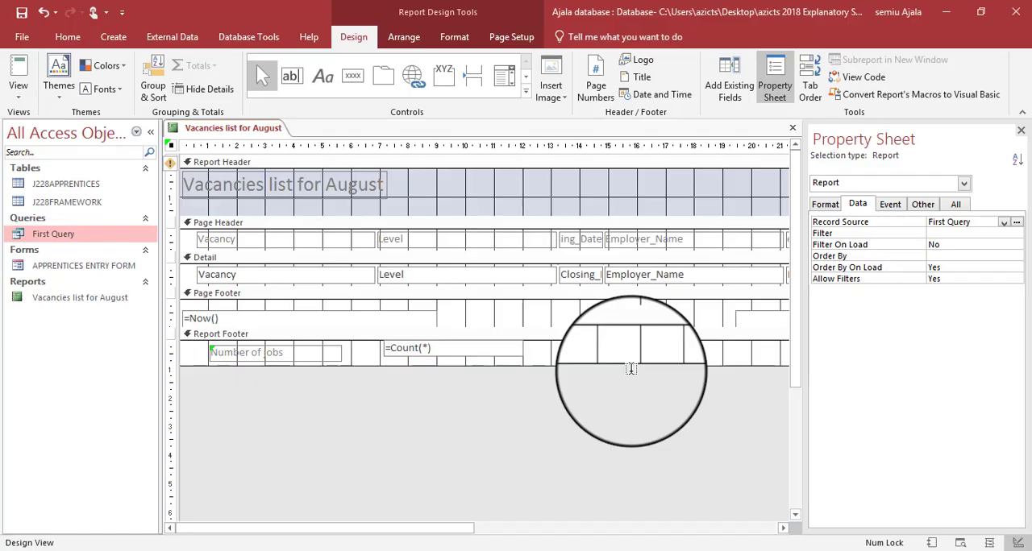
- Replace the =Now() box in the page footer with a label containing the candidate's name, Centre number and candidate number
{"action": "left_click", "coordinate": [369, 313]}
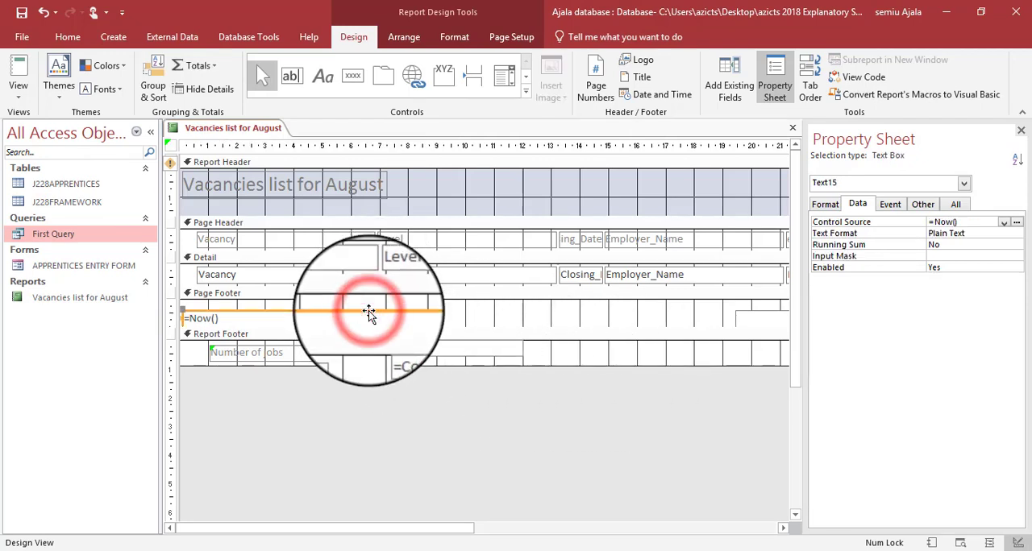
{"action": "key", "text": "Delete"}
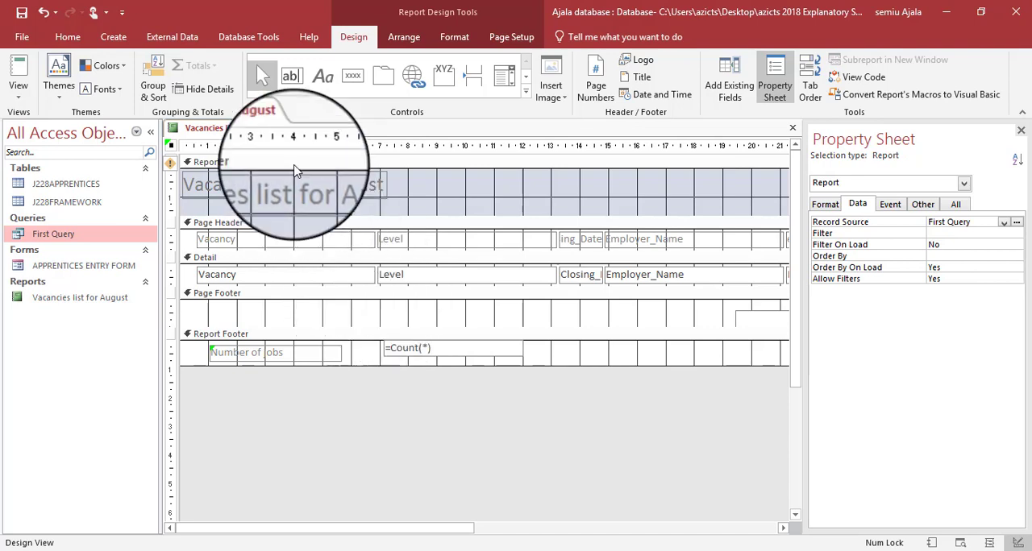
{"action": "left_click", "coordinate": [324, 78]}
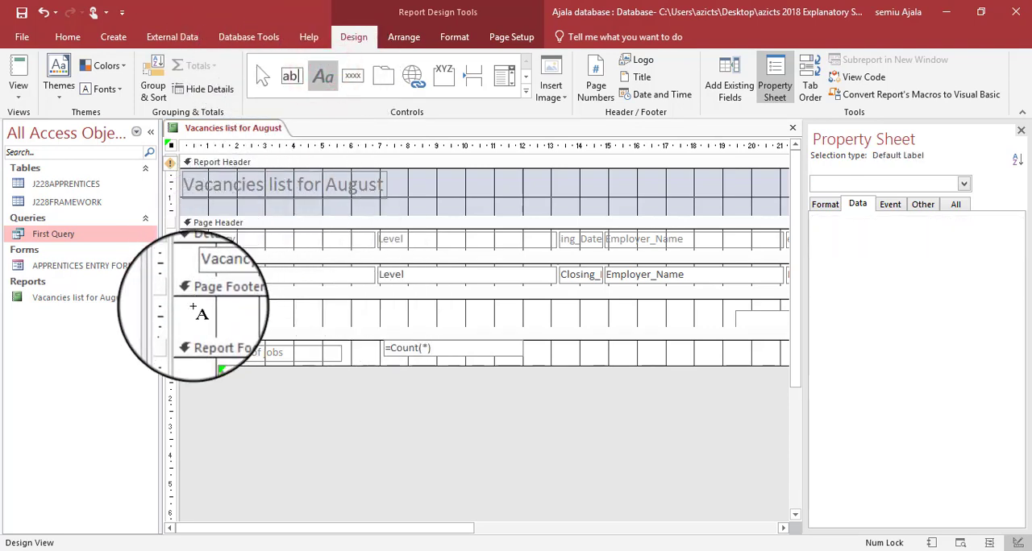
{"action": "left_click_drag", "start_coordinate": [193, 308], "coordinate": [416, 321]}
{"action": "key", "text": "Escape"}
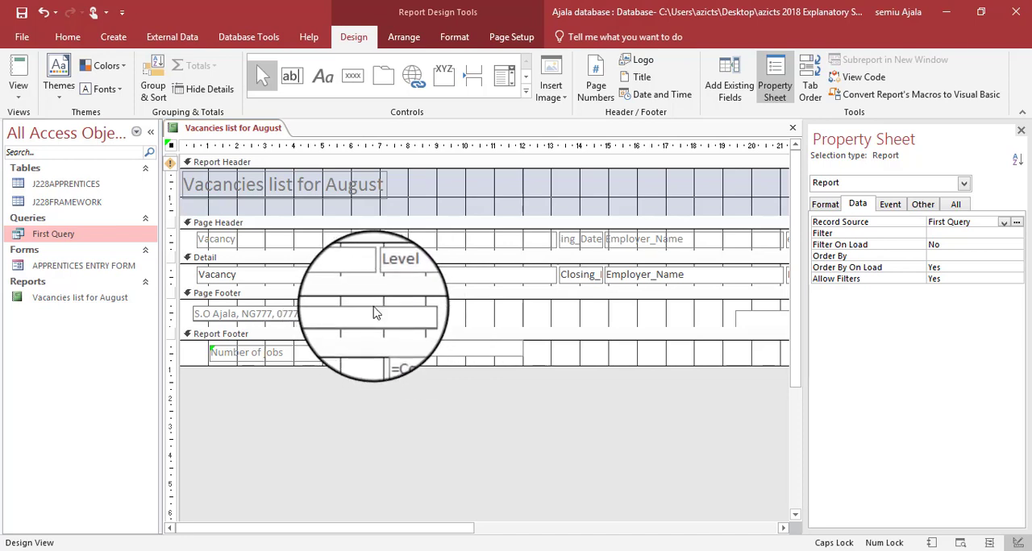
{"action": "left_click", "coordinate": [439, 320]}
- Highlight the name, Centre number and candidate number requirement in the question paper, and save the report back in Access
{"action": "key", "text": "alt+Tab"}
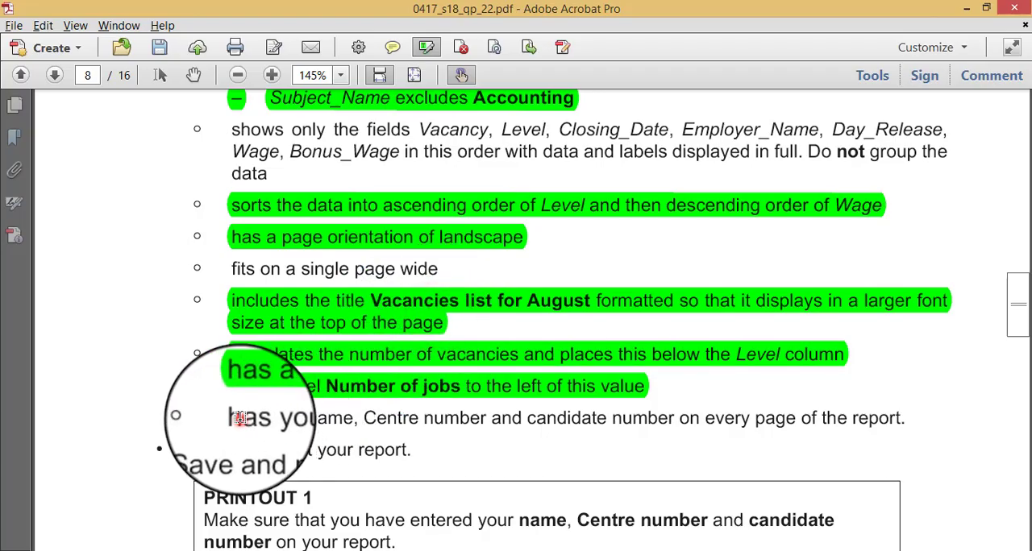
{"action": "left_click_drag", "start_coordinate": [239, 418], "coordinate": [927, 418]}
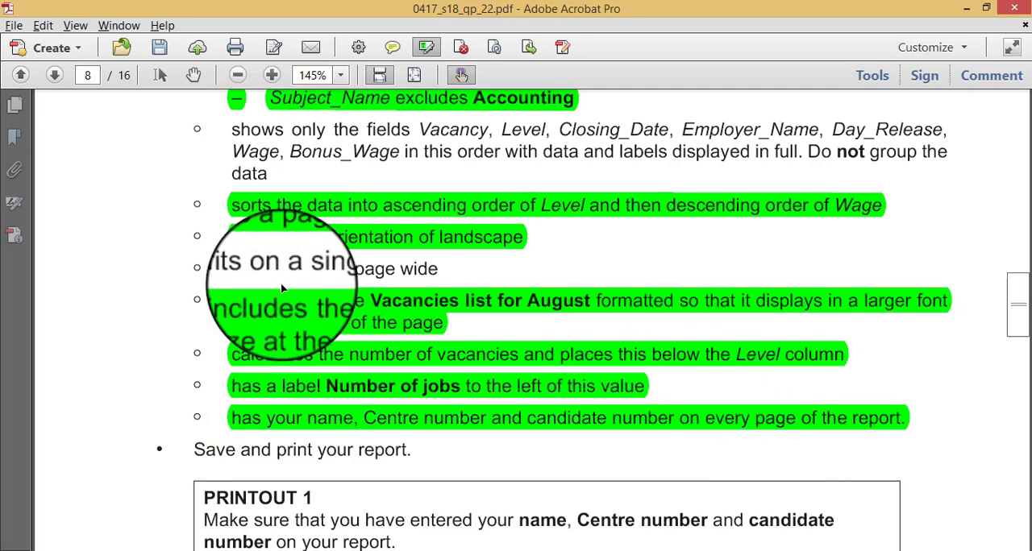
{"action": "key", "text": "alt+Tab"}
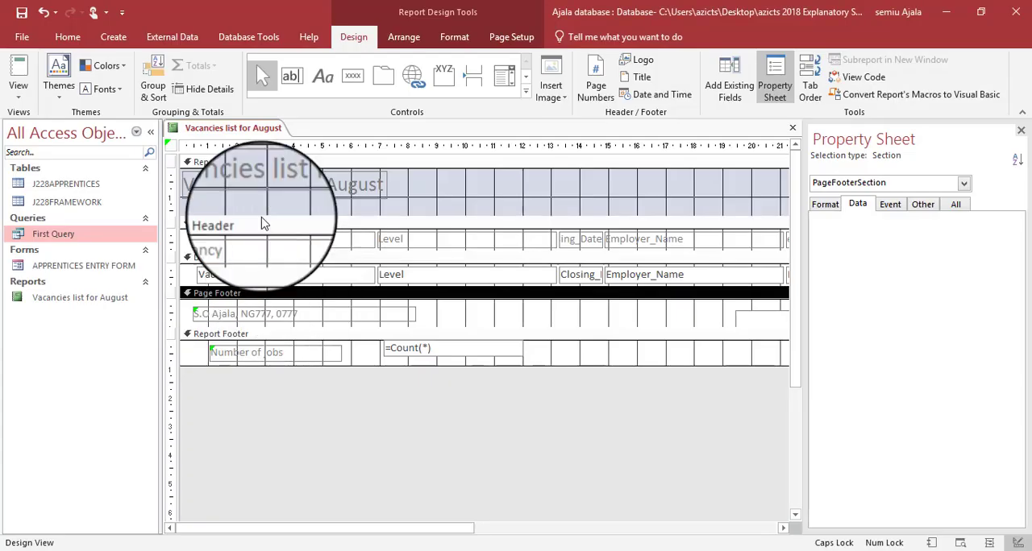
{"action": "right_click", "coordinate": [222, 126]}
{"action": "left_click", "coordinate": [232, 154]}
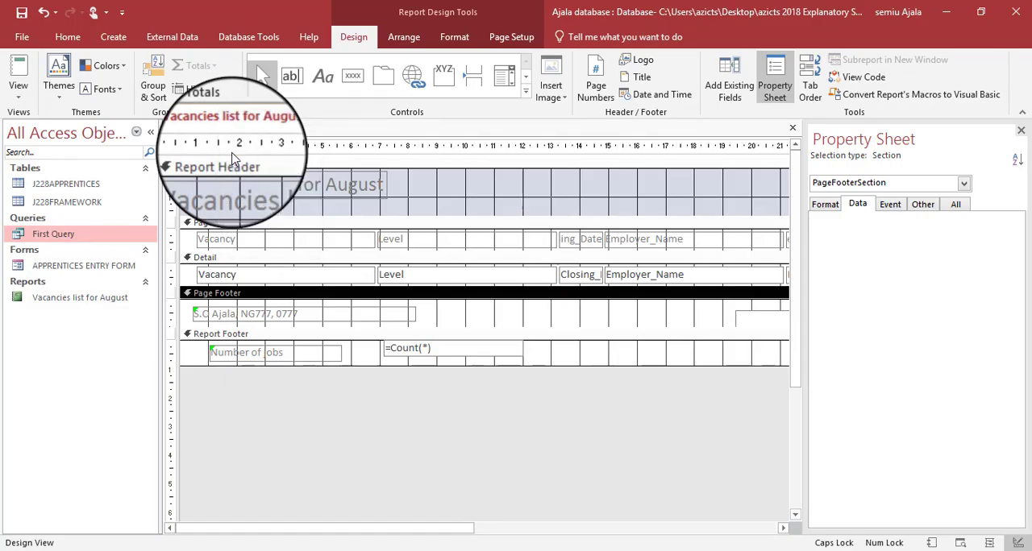
- Read the save, print and EVIDENCE 8 instructions in the question paper and return to the report design
{"action": "key", "text": "alt+Tab"}
{"action": "scroll", "coordinate": [166, 403], "scroll_direction": "down", "scroll_amount": 5}
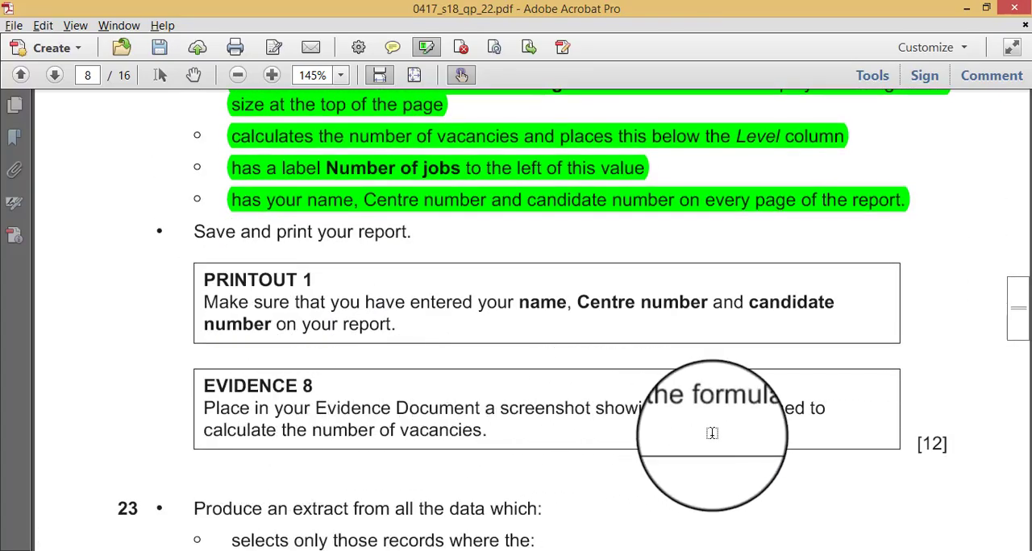
{"action": "key", "text": "alt+Tab"}
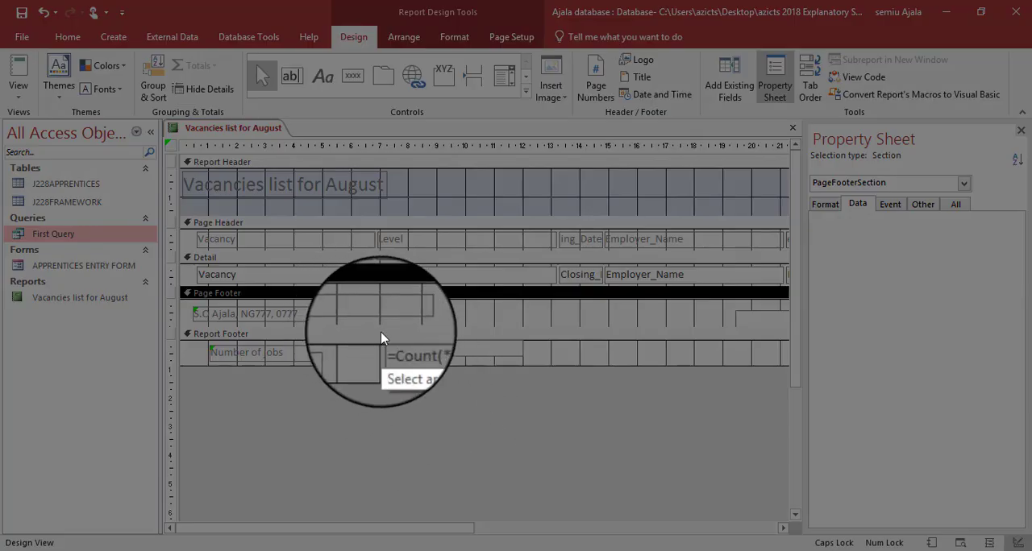
- Capture the =Count(*) formula box with Lightshot and paste it under Step 22 – EVIDENCE 8 in the Word evidence document
{"action": "left_click_drag", "start_coordinate": [374, 322], "coordinate": [536, 365]}
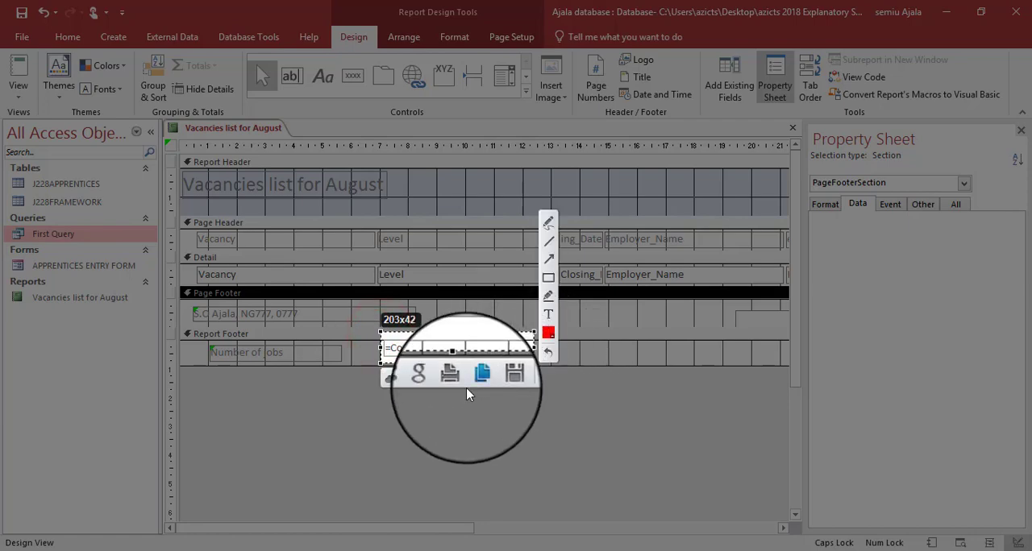
{"action": "left_click", "coordinate": [481, 373]}
{"action": "key", "text": "alt+Tab"}
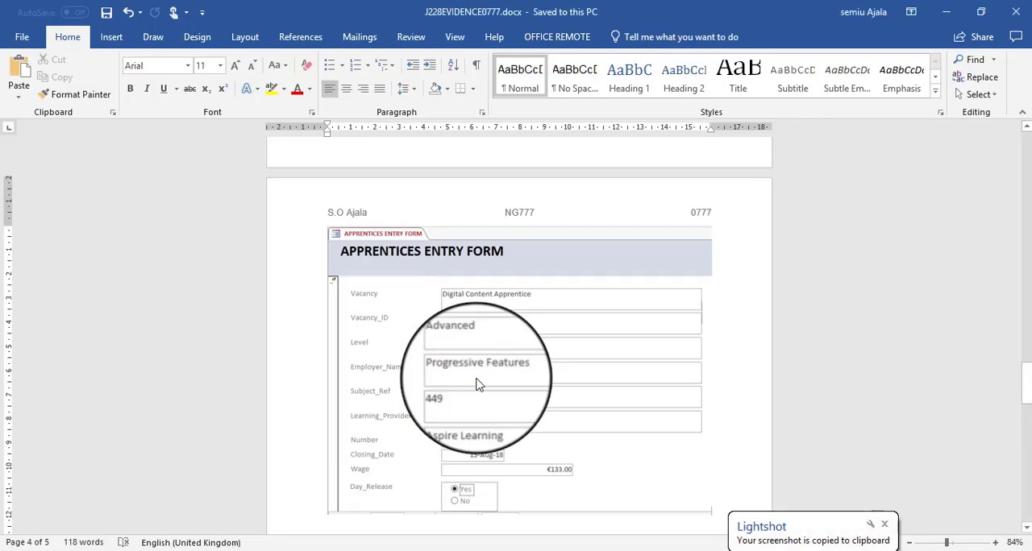
{"action": "scroll", "coordinate": [476, 381], "scroll_direction": "down", "scroll_amount": 5}
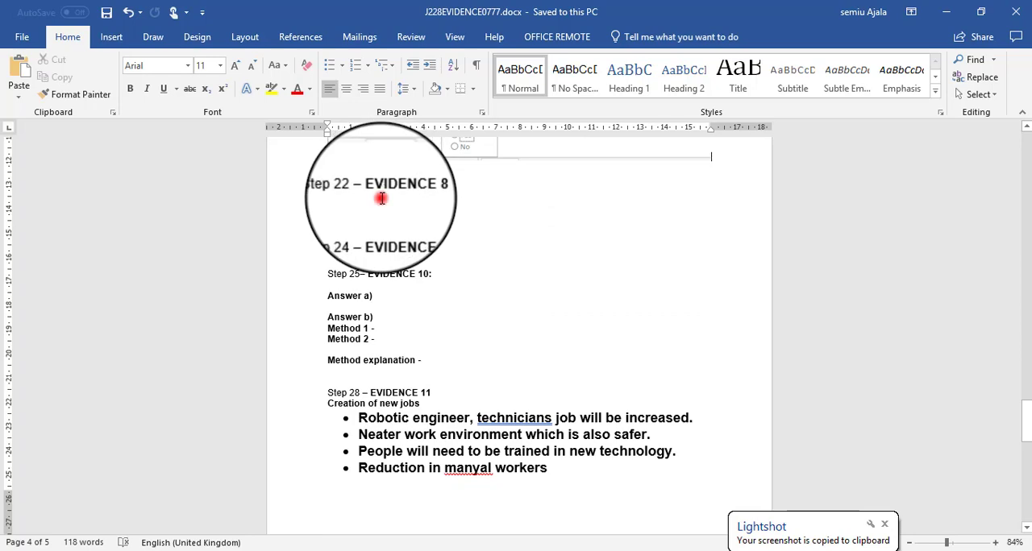
{"action": "key", "text": "ctrl+v"}
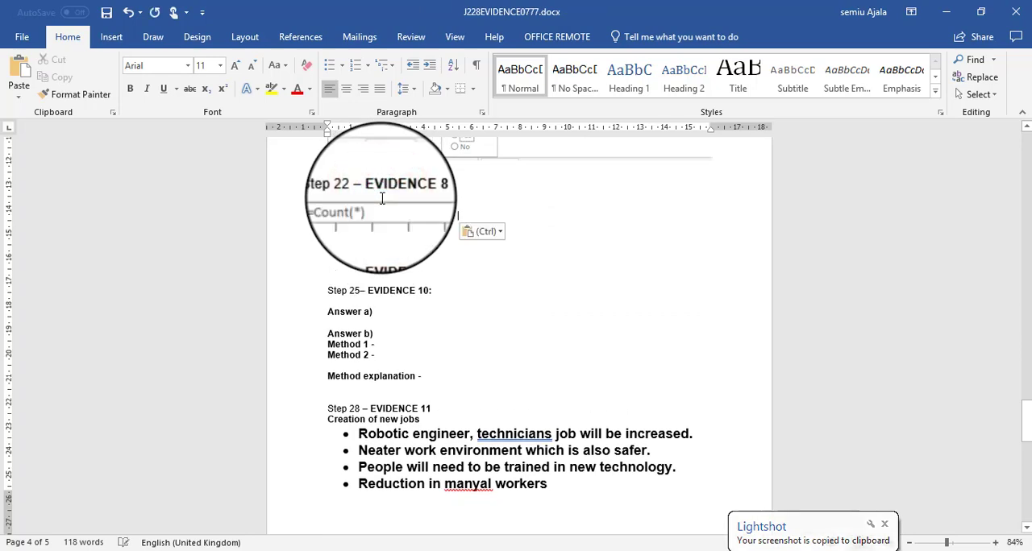
- Switch to Access and show the report in Layout View without the property sheet to check its columns for cut-off data
{"action": "key", "text": "alt+Tab"}
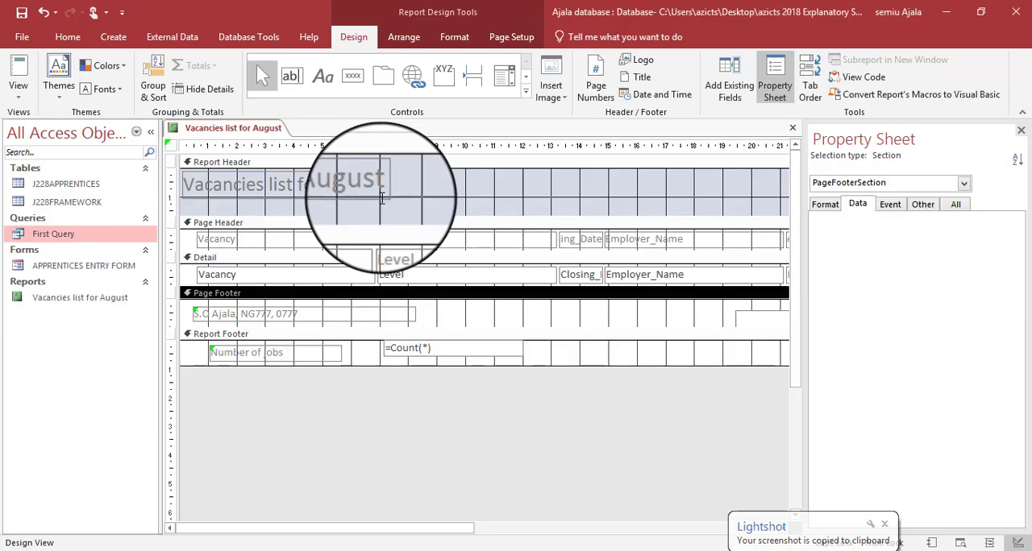
{"action": "right_click", "coordinate": [259, 135]}
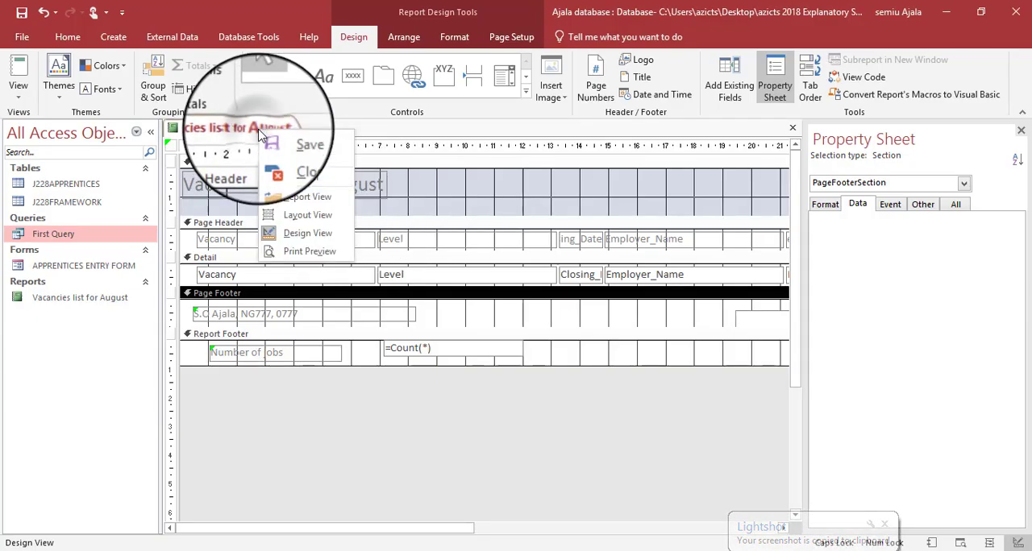
{"action": "left_click", "coordinate": [278, 216]}
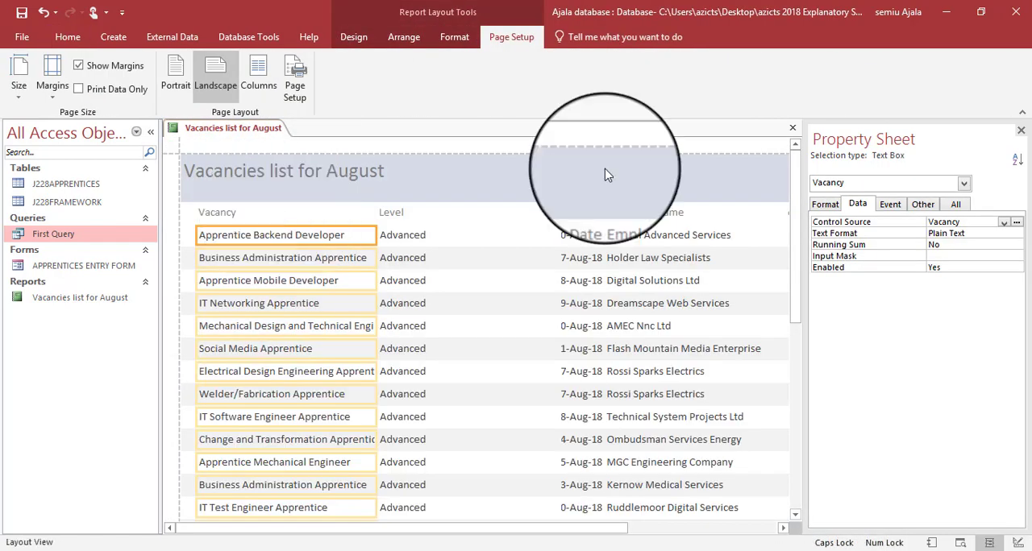
{"action": "left_click", "coordinate": [1022, 131]}
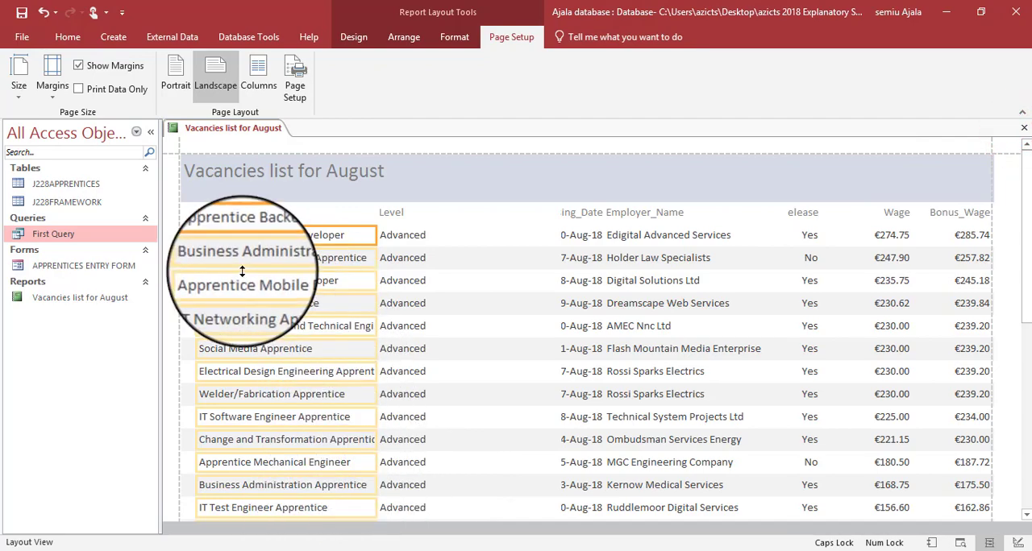
{"action": "scroll", "coordinate": [242, 272], "scroll_direction": "down", "scroll_amount": 10}
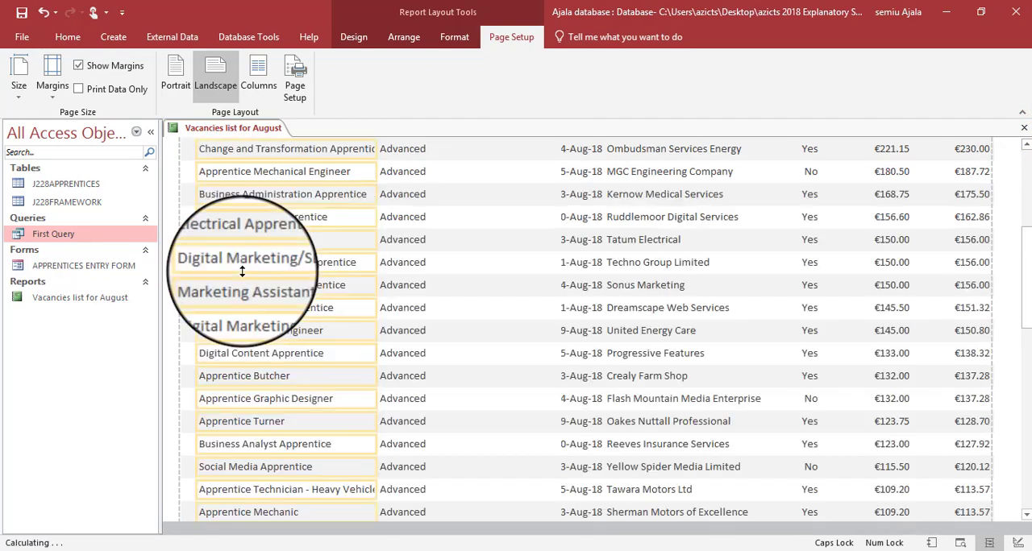
{"action": "scroll", "coordinate": [242, 272], "scroll_direction": "down", "scroll_amount": 2}
{"action": "scroll", "coordinate": [242, 271], "scroll_direction": "up", "scroll_amount": 6}
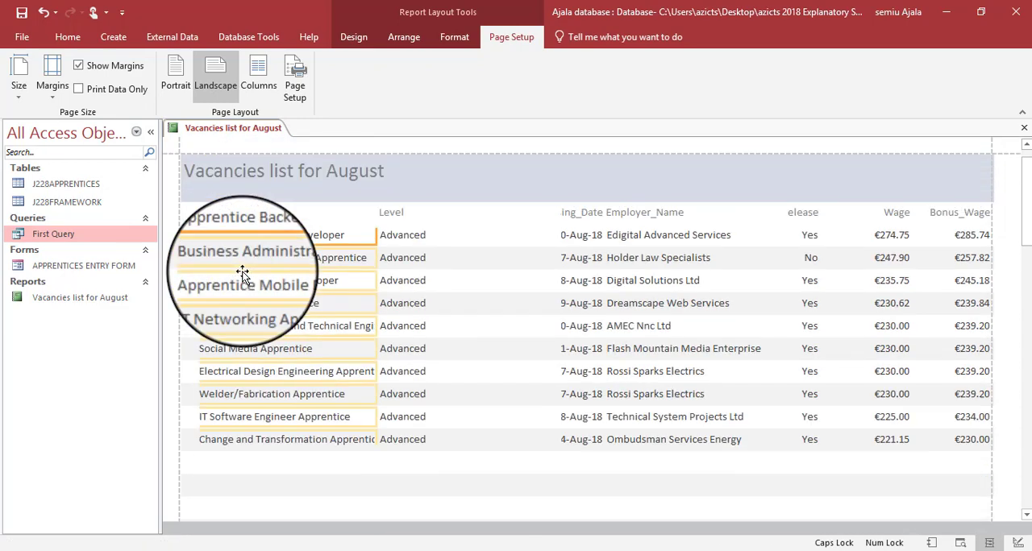
- Narrow the Level column from its left edge and widen the Vacancy column into the freed space
{"action": "left_click", "coordinate": [410, 231]}
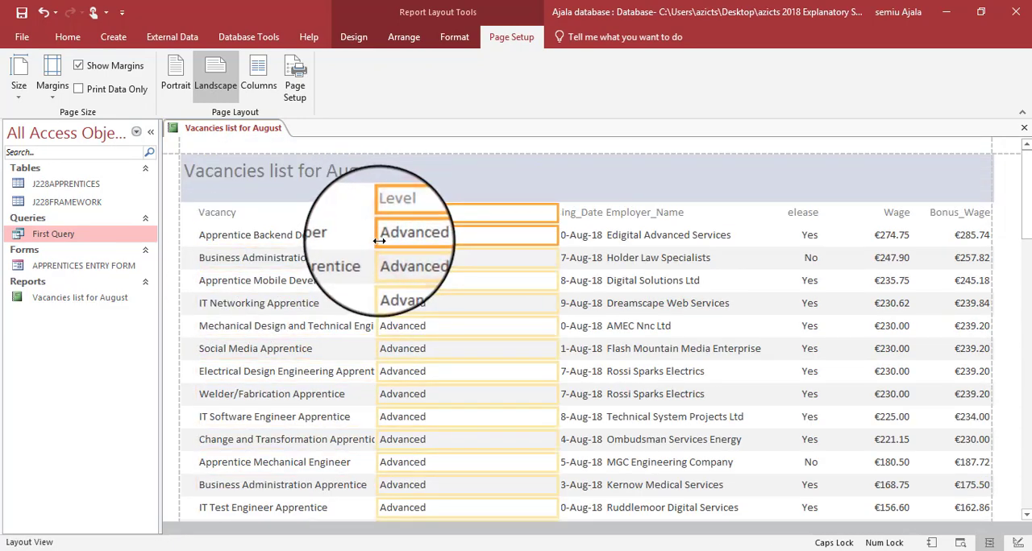
{"action": "left_click_drag", "start_coordinate": [379, 241], "coordinate": [436, 240]}
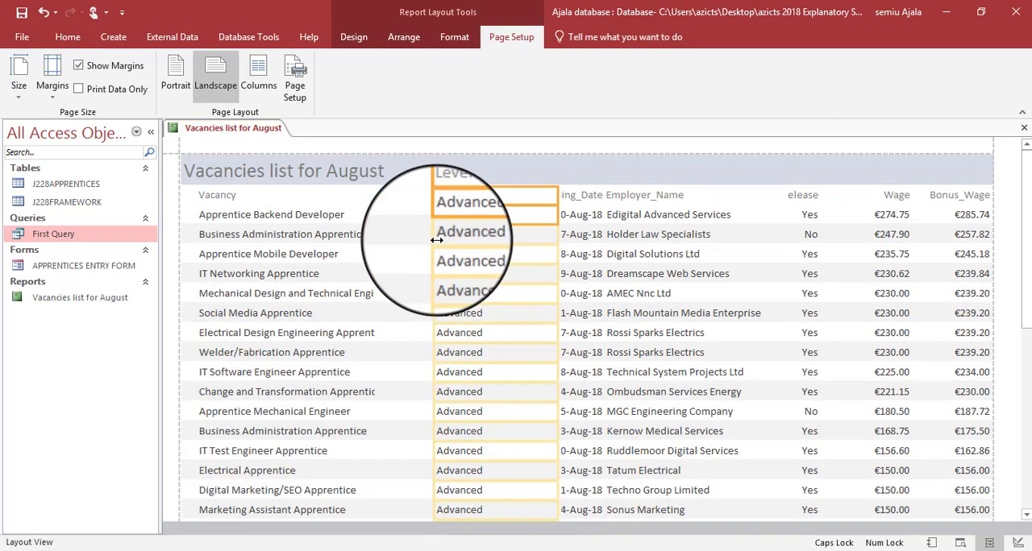
{"action": "left_click", "coordinate": [347, 228]}
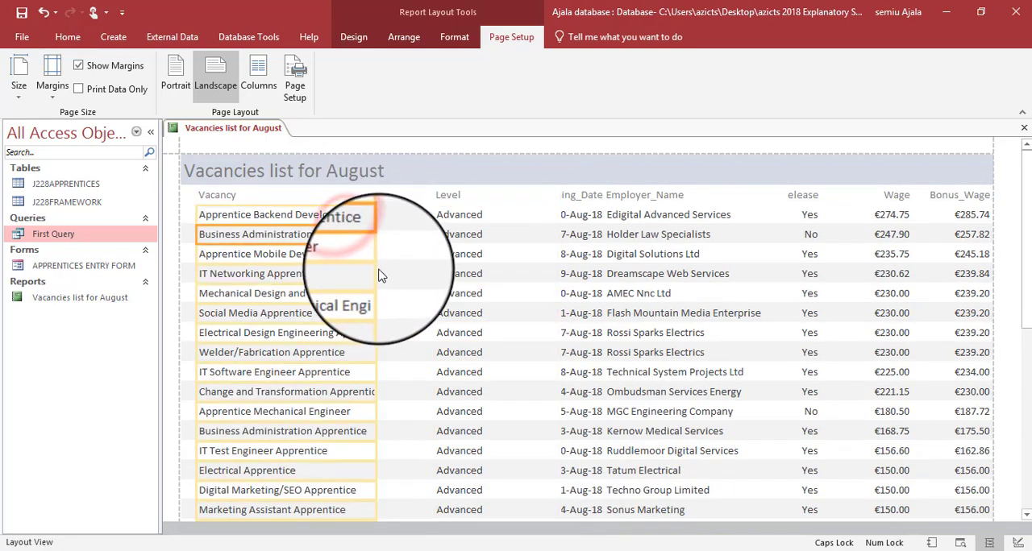
{"action": "left_click_drag", "start_coordinate": [375, 271], "coordinate": [407, 266]}
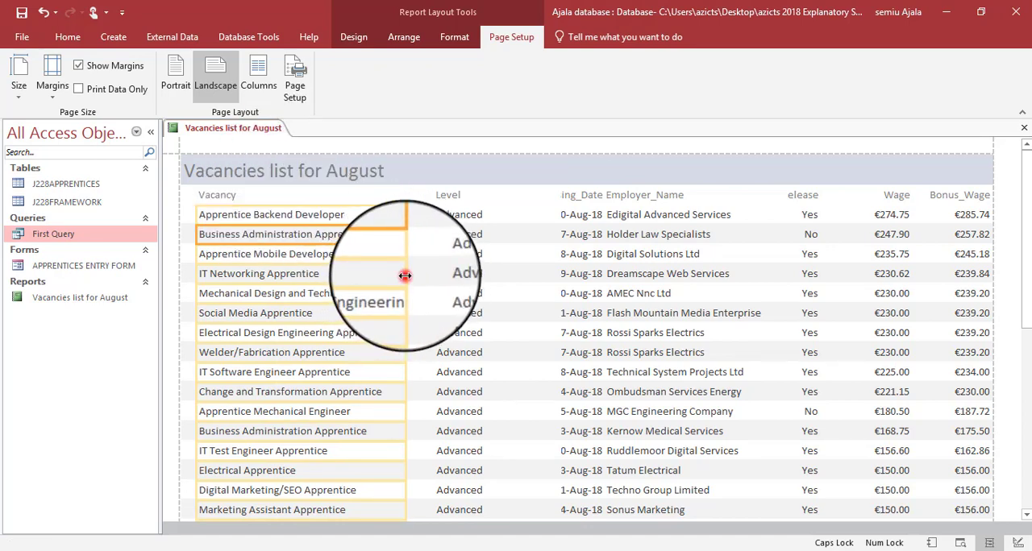
{"action": "left_click_drag", "start_coordinate": [405, 275], "coordinate": [425, 275]}
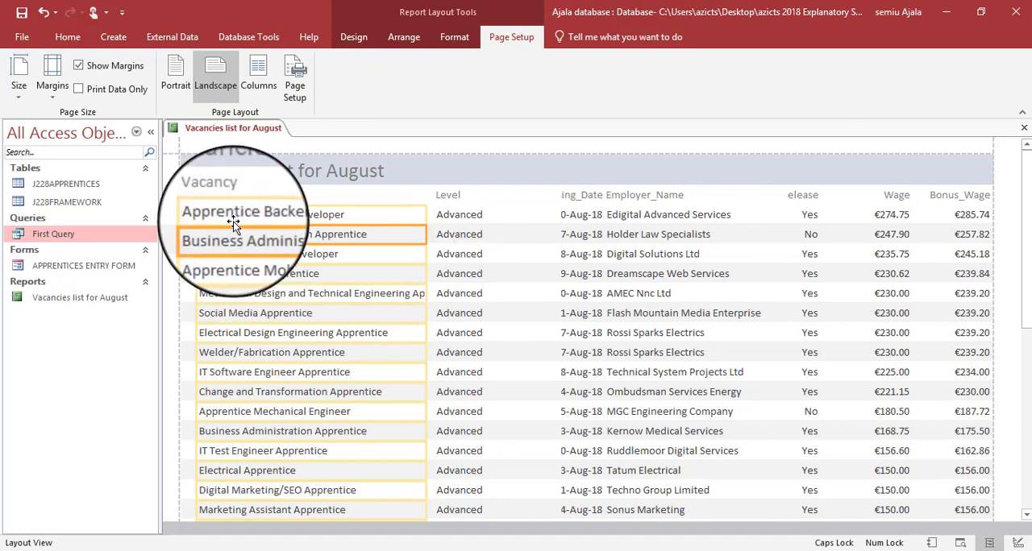
- Select the Level column with its heading and move its left edge further right to make more room for Vacancy
{"action": "left_click", "coordinate": [458, 193]}
{"action": "left_click", "coordinate": [455, 225]}
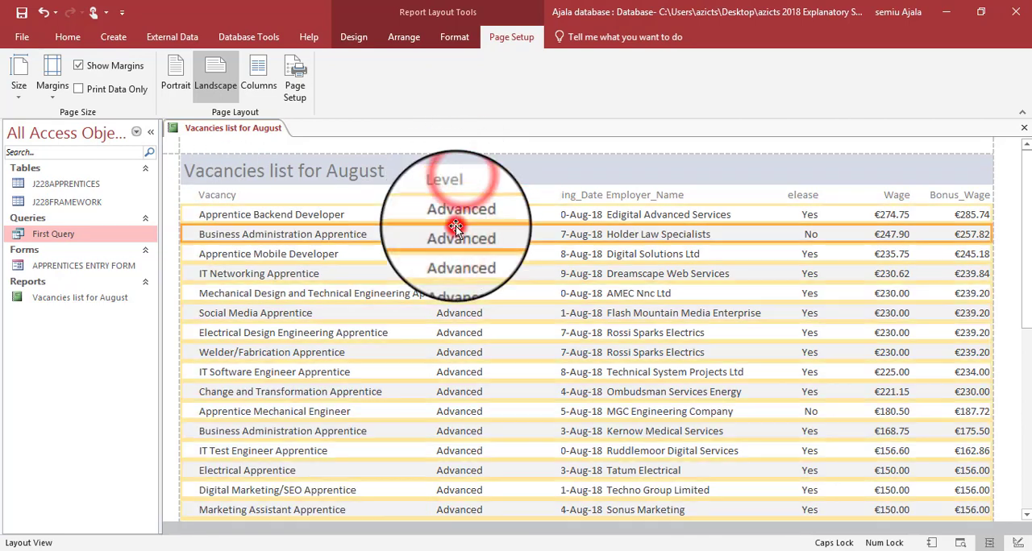
{"action": "left_click", "coordinate": [451, 220]}
{"action": "left_click", "coordinate": [462, 196], "text": "shift"}
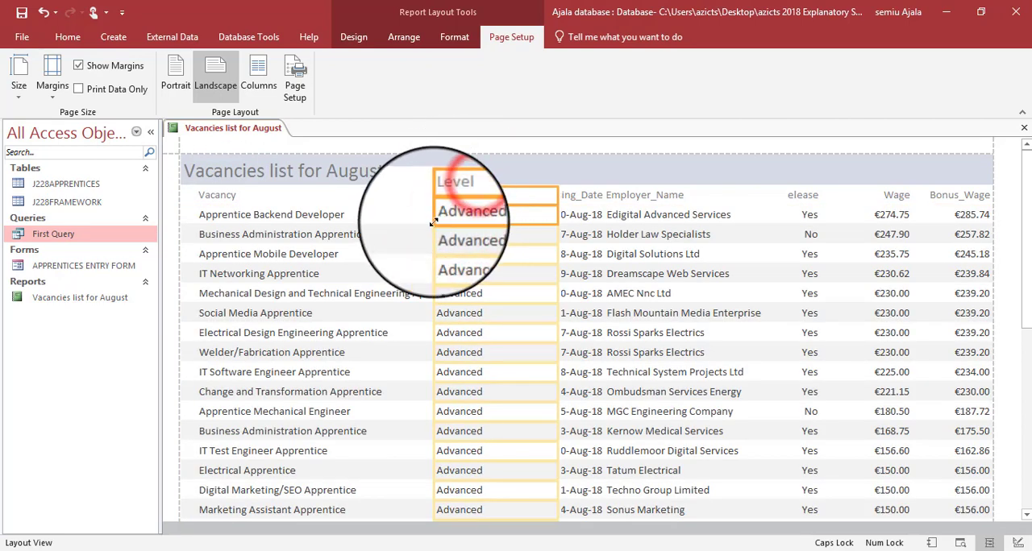
{"action": "left_click_drag", "start_coordinate": [433, 223], "coordinate": [484, 220]}
- Widen the Vacancy column up to Level so the Mechanical Design and Technical Engineering Apprentice entry fits, and check all rows
{"action": "left_click", "coordinate": [382, 295]}
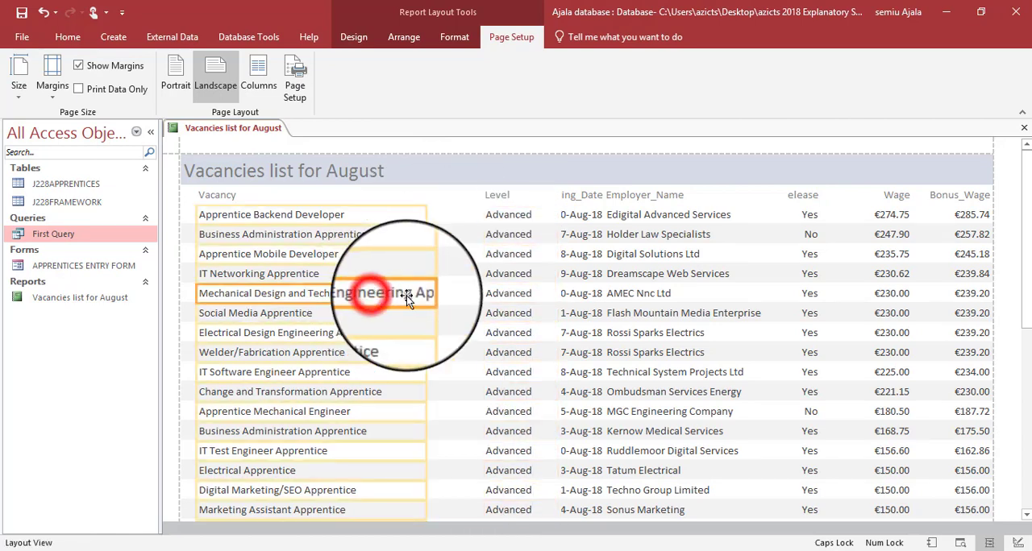
{"action": "left_click_drag", "start_coordinate": [427, 294], "coordinate": [461, 290]}
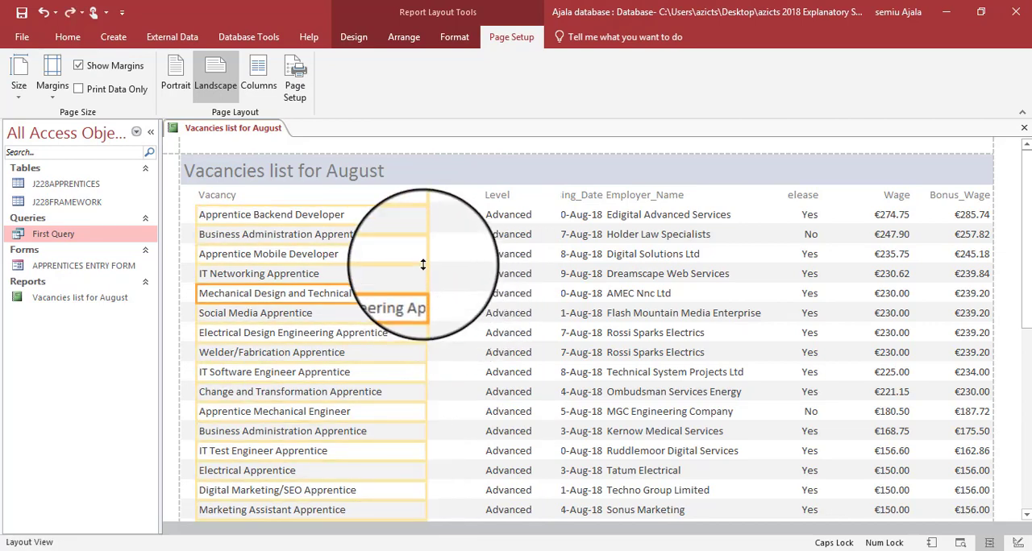
{"action": "left_click_drag", "start_coordinate": [425, 254], "coordinate": [480, 256]}
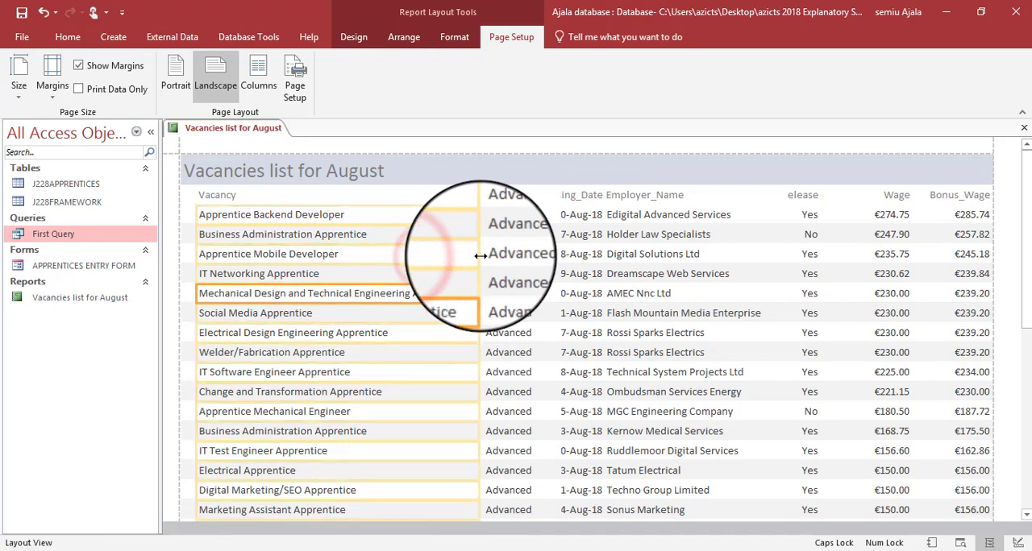
{"action": "scroll", "coordinate": [431, 262], "scroll_direction": "down", "scroll_amount": 8}
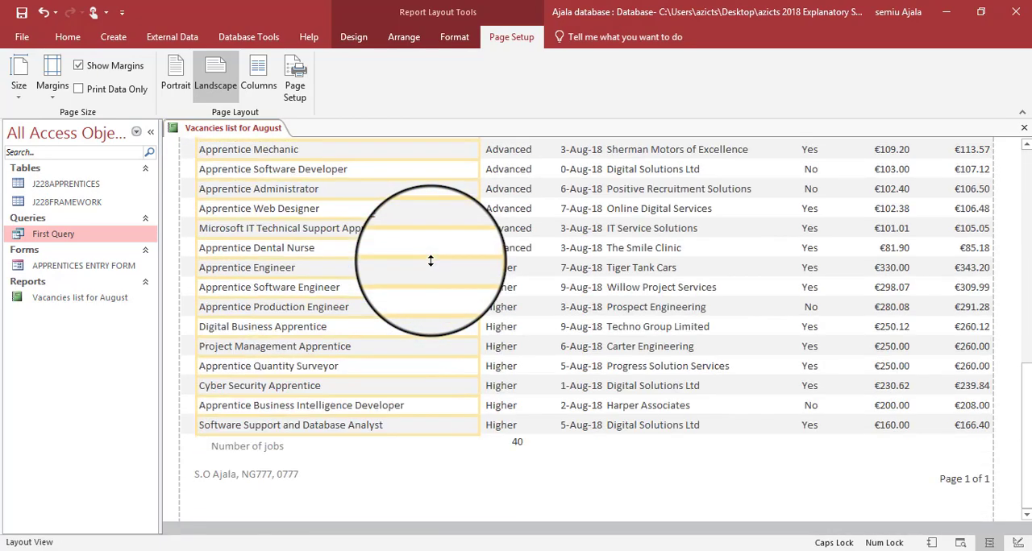
{"action": "scroll", "coordinate": [430, 261], "scroll_direction": "up", "scroll_amount": 10}
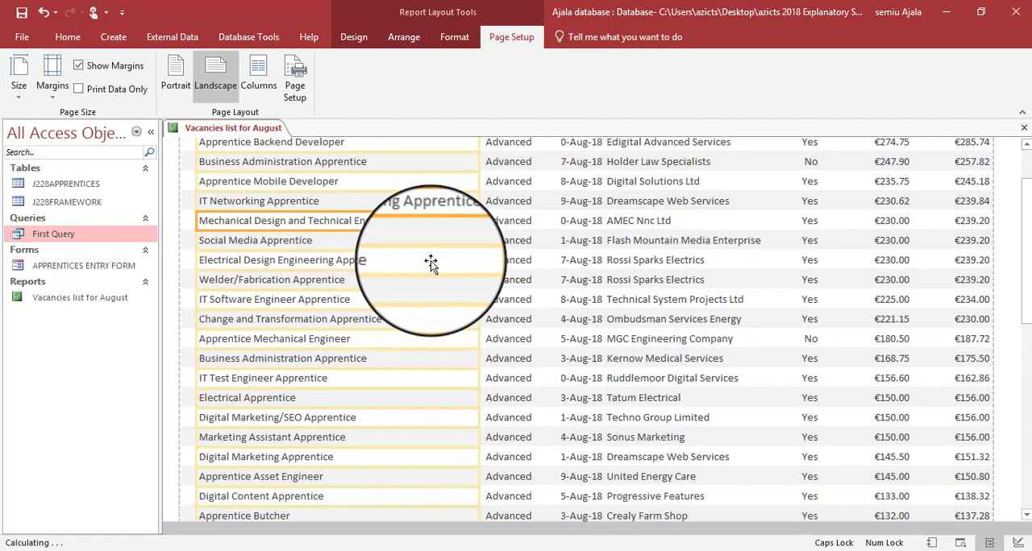
{"action": "scroll", "coordinate": [430, 260], "scroll_direction": "up", "scroll_amount": 3}
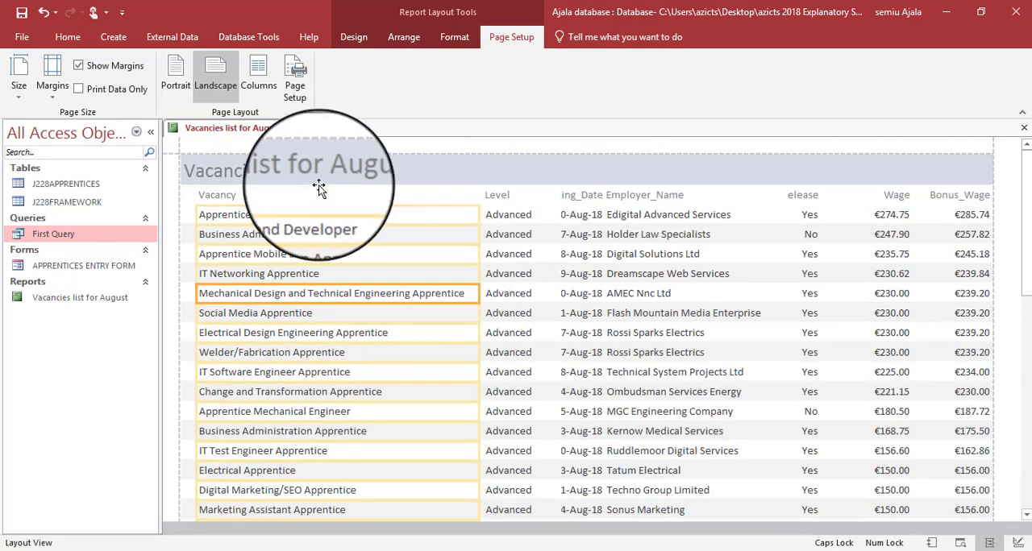
- Extend the Vacancy column and heading towards the left page margin and trim the spare width on their right side
{"action": "left_click", "coordinate": [199, 218]}
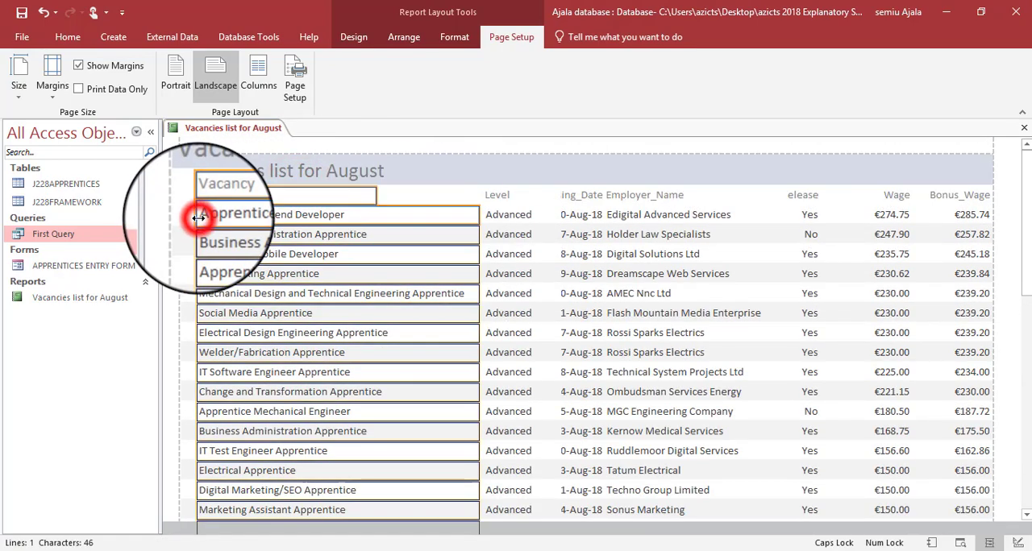
{"action": "left_click_drag", "start_coordinate": [199, 218], "coordinate": [187, 219]}
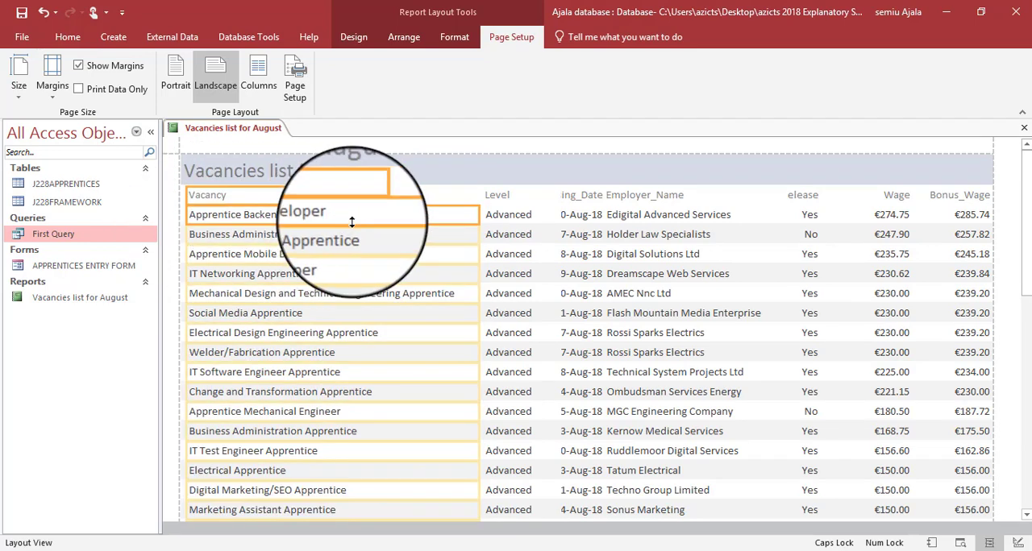
{"action": "left_click_drag", "start_coordinate": [478, 215], "coordinate": [459, 217]}
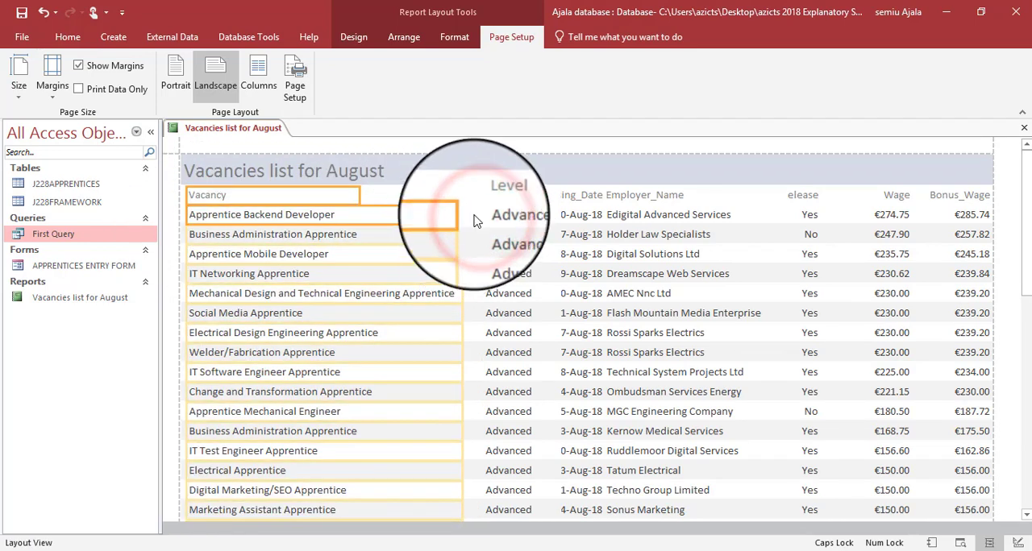
- Move the Level column's left edge closer to Vacancy, pull in its right edge to fit the text, and check all rows
{"action": "left_click", "coordinate": [517, 196]}
{"action": "left_click", "coordinate": [502, 232]}
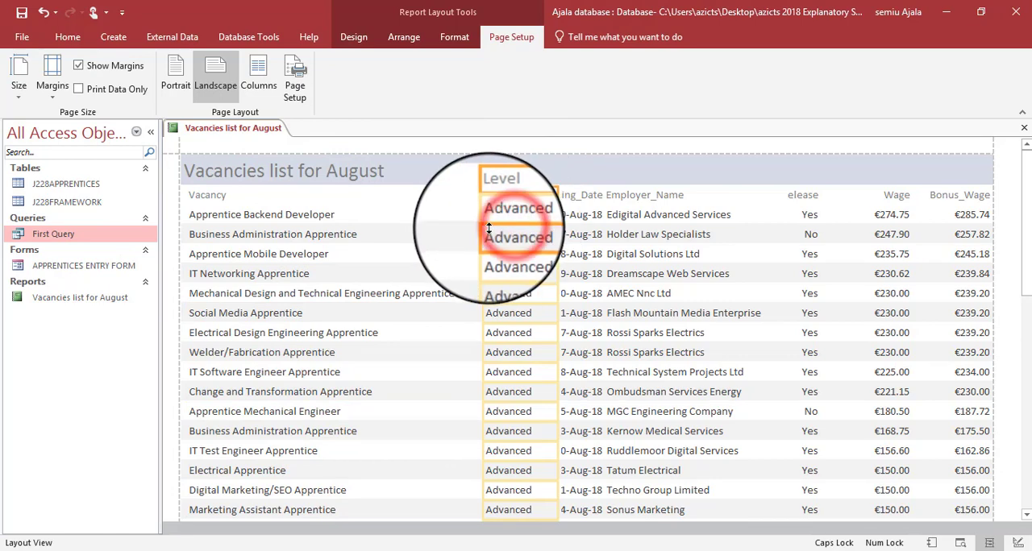
{"action": "left_click_drag", "start_coordinate": [482, 234], "coordinate": [469, 232]}
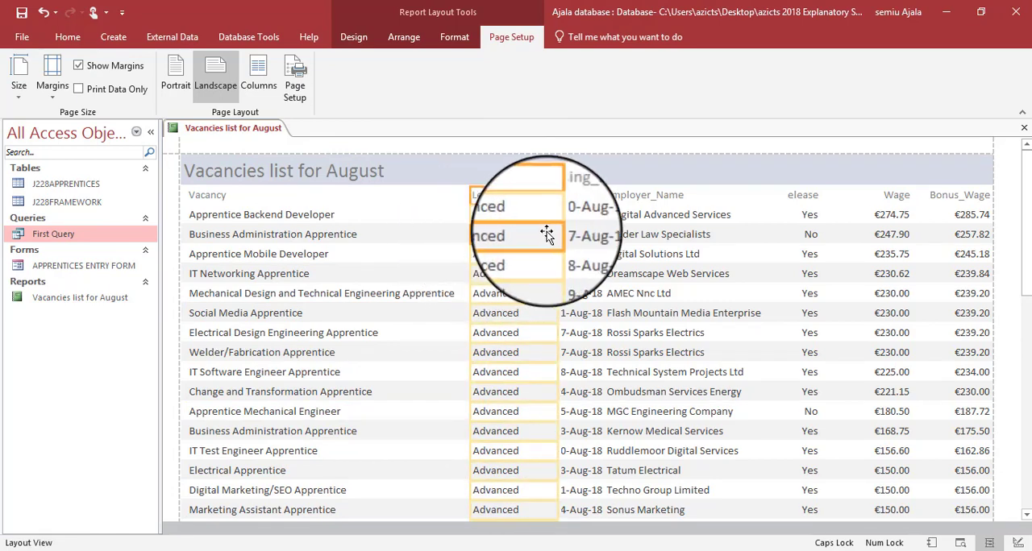
{"action": "left_click_drag", "start_coordinate": [558, 232], "coordinate": [531, 242]}
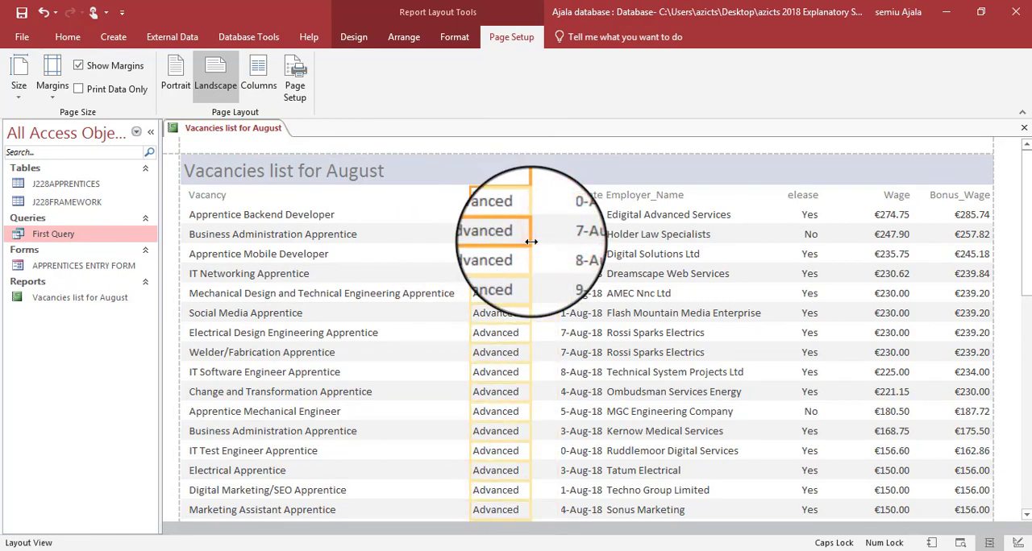
{"action": "scroll", "coordinate": [531, 243], "scroll_direction": "down", "scroll_amount": 3}
{"action": "scroll", "coordinate": [531, 243], "scroll_direction": "down", "scroll_amount": 3}
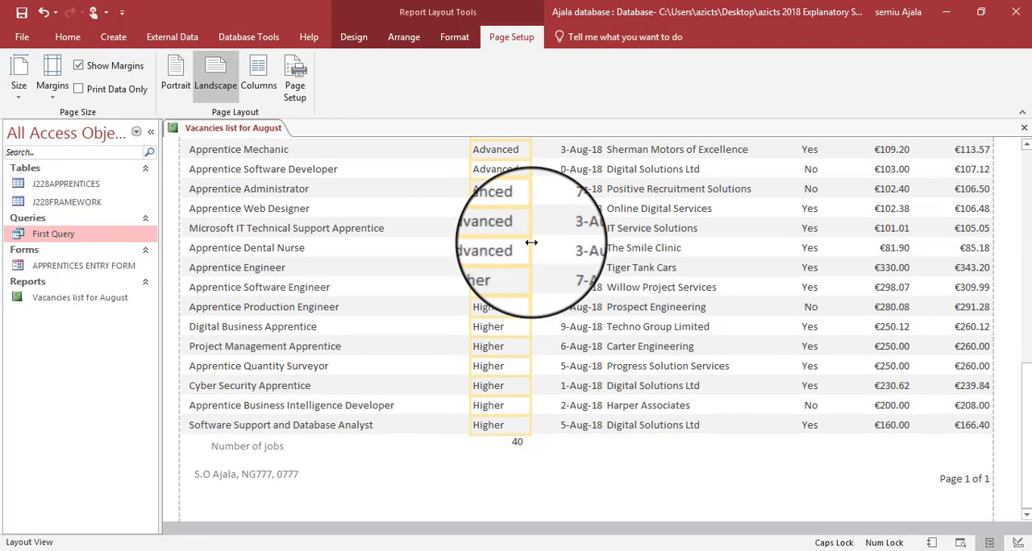
{"action": "scroll", "coordinate": [531, 242], "scroll_direction": "up", "scroll_amount": 10}
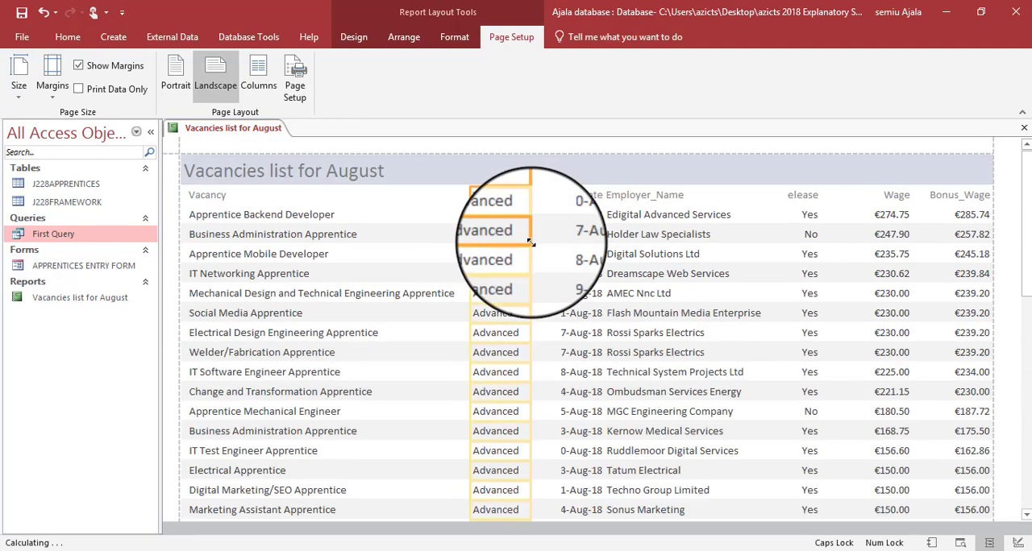
- Widen the Closing_Date column leftwards to fit complete dates, and check the dates throughout the report
{"action": "left_click", "coordinate": [566, 197]}
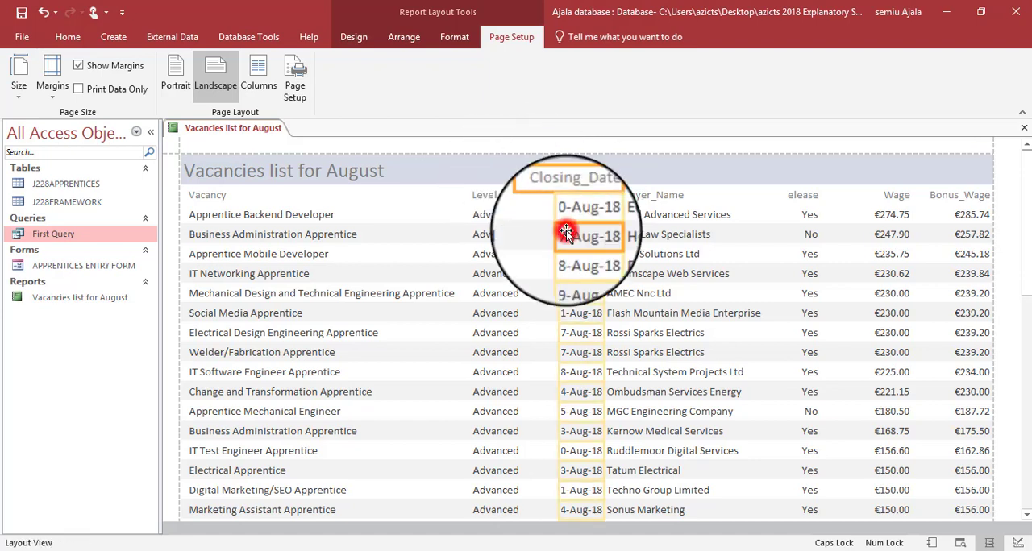
{"action": "left_click", "coordinate": [566, 232]}
{"action": "left_click_drag", "start_coordinate": [558, 232], "coordinate": [548, 233]}
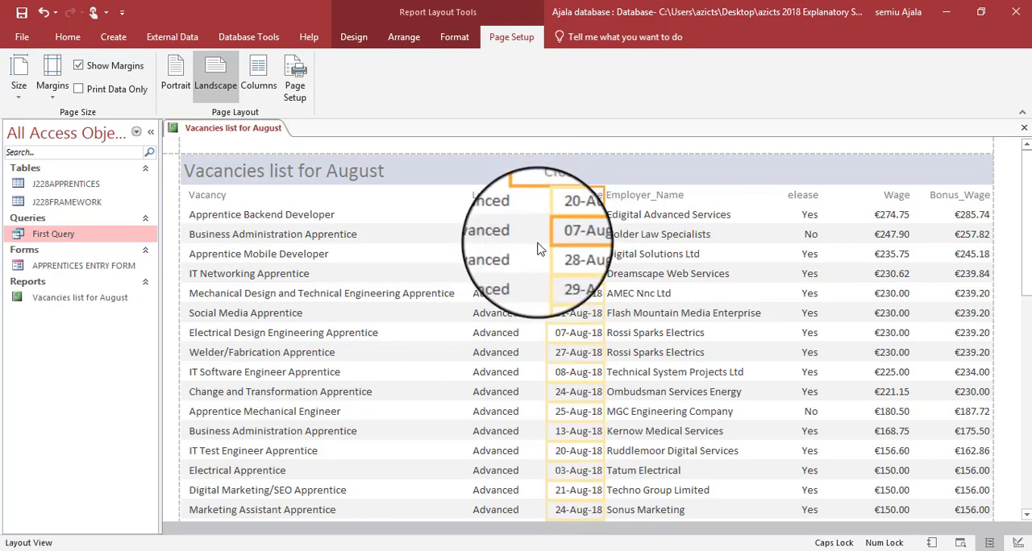
{"action": "scroll", "coordinate": [538, 250], "scroll_direction": "down", "scroll_amount": 10}
{"action": "scroll", "coordinate": [539, 250], "scroll_direction": "down", "scroll_amount": 3}
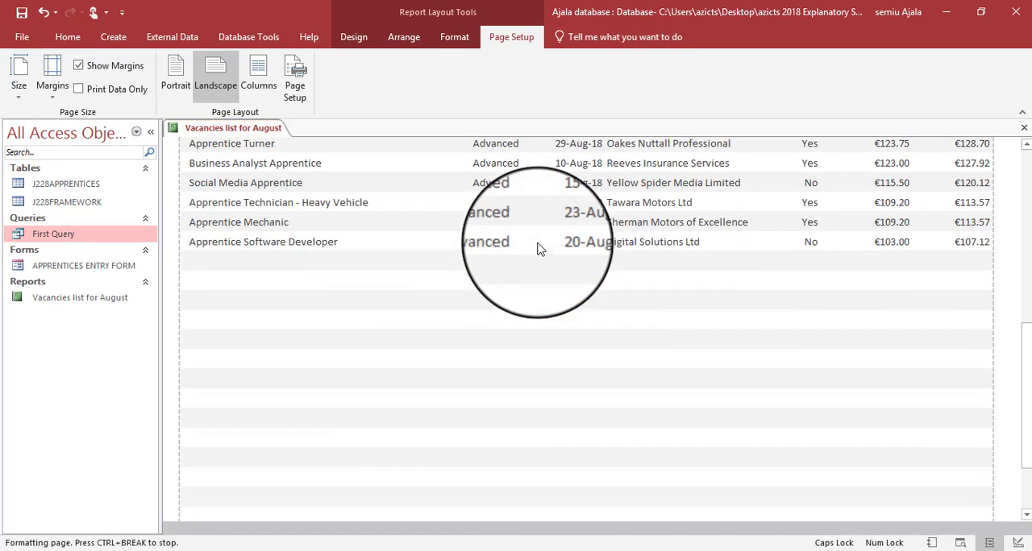
{"action": "scroll", "coordinate": [539, 250], "scroll_direction": "up", "scroll_amount": 5}
{"action": "scroll", "coordinate": [539, 250], "scroll_direction": "up", "scroll_amount": 8}
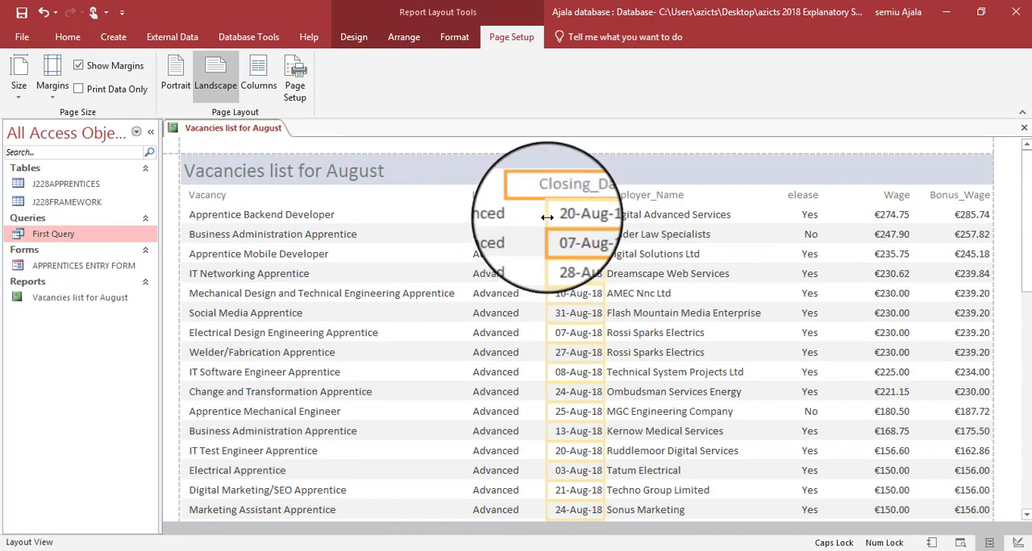
- Extend the Closing_Date column slightly further left and trim its right edge to leave a gap before Employer_Name
{"action": "left_click", "coordinate": [546, 217]}
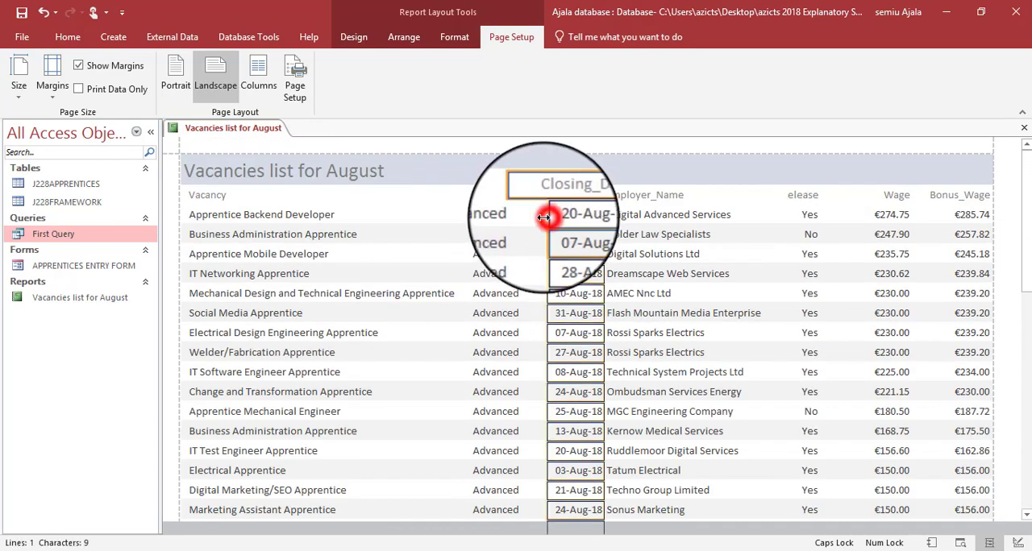
{"action": "left_click_drag", "start_coordinate": [543, 217], "coordinate": [538, 217]}
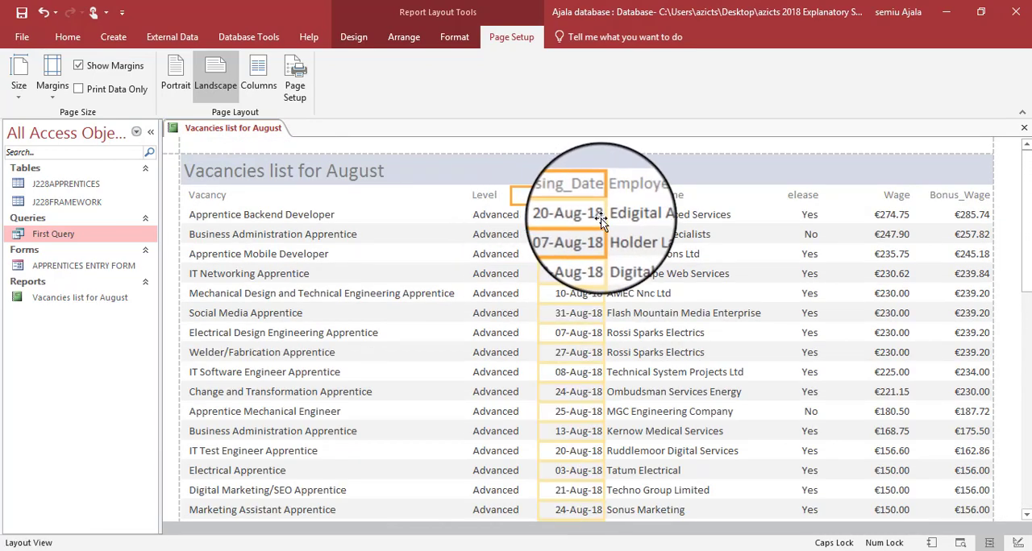
{"action": "left_click_drag", "start_coordinate": [604, 216], "coordinate": [597, 216]}
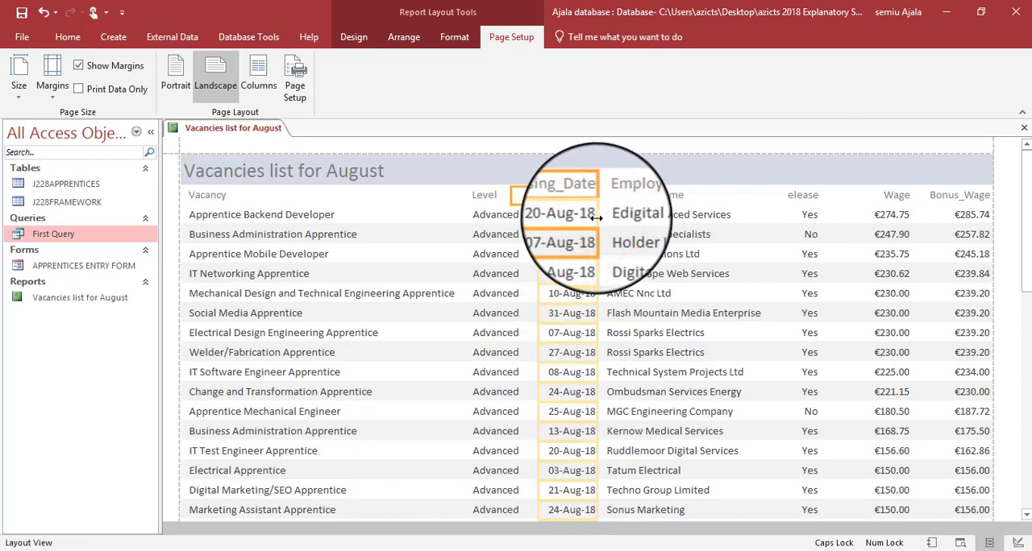
- Shift the left edge of the Employer_Name column and heading slightly right, and check that every employer name fits
{"action": "left_click", "coordinate": [633, 191]}
{"action": "left_click", "coordinate": [628, 222], "text": "shift"}
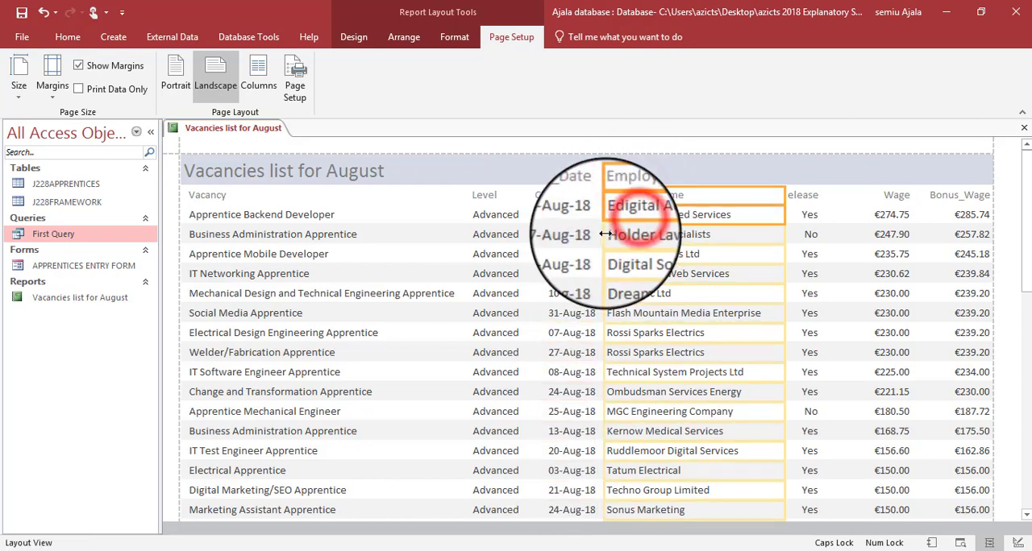
{"action": "left_click_drag", "start_coordinate": [603, 233], "coordinate": [610, 234]}
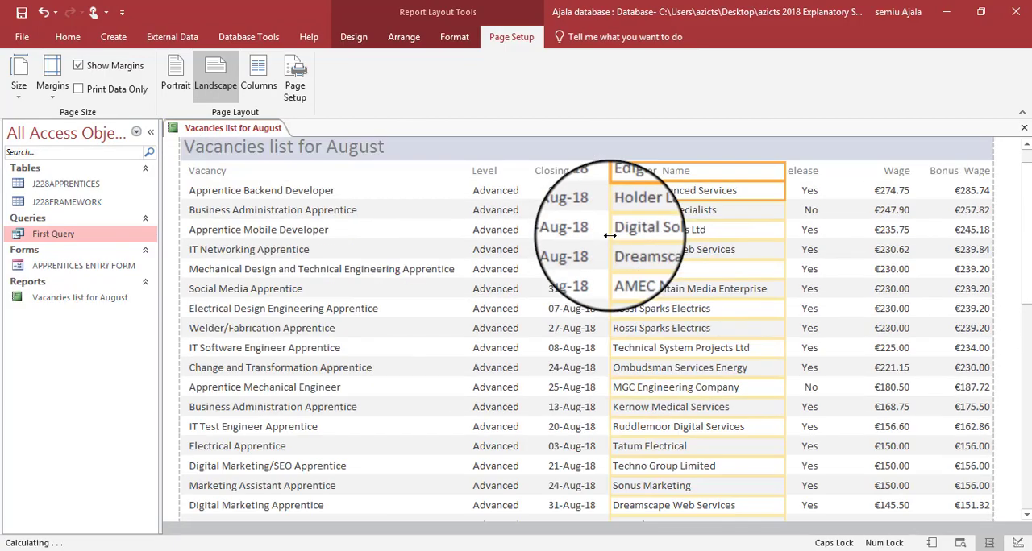
{"action": "scroll", "coordinate": [611, 235], "scroll_direction": "down", "scroll_amount": 15}
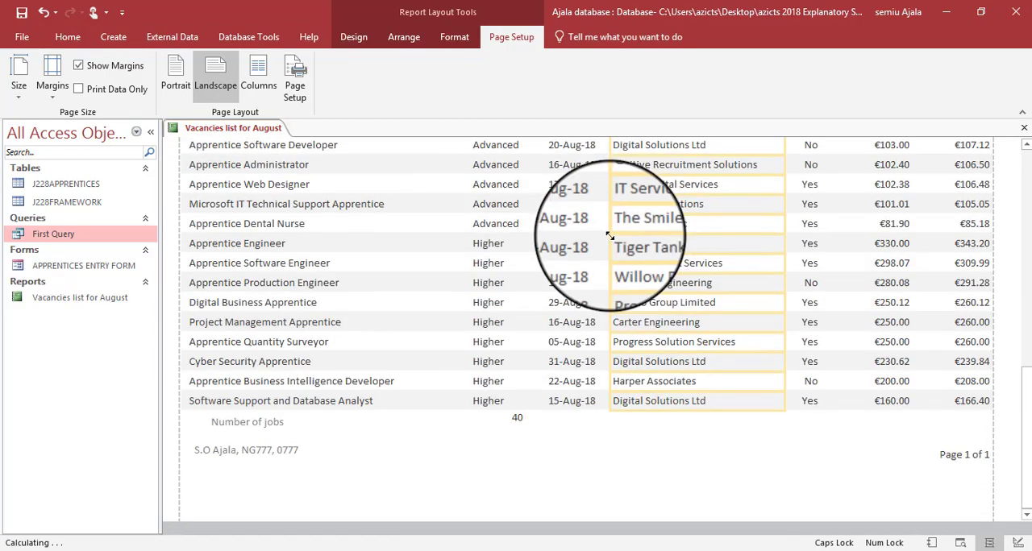
{"action": "scroll", "coordinate": [610, 234], "scroll_direction": "up", "scroll_amount": 15}
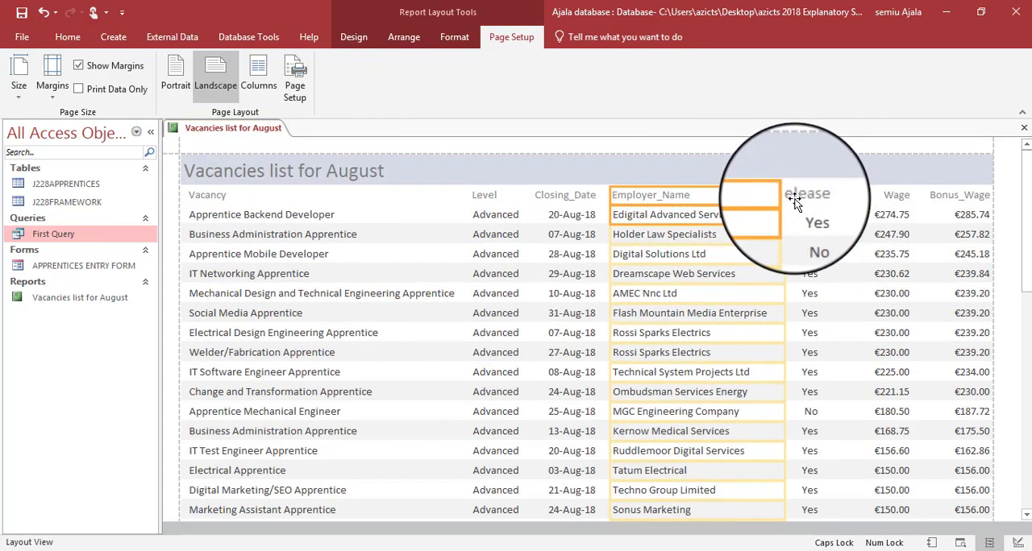
- Widen the cut-off day release heading leftwards into the spare space beside the Employer_Name heading
{"action": "left_click", "coordinate": [761, 194]}
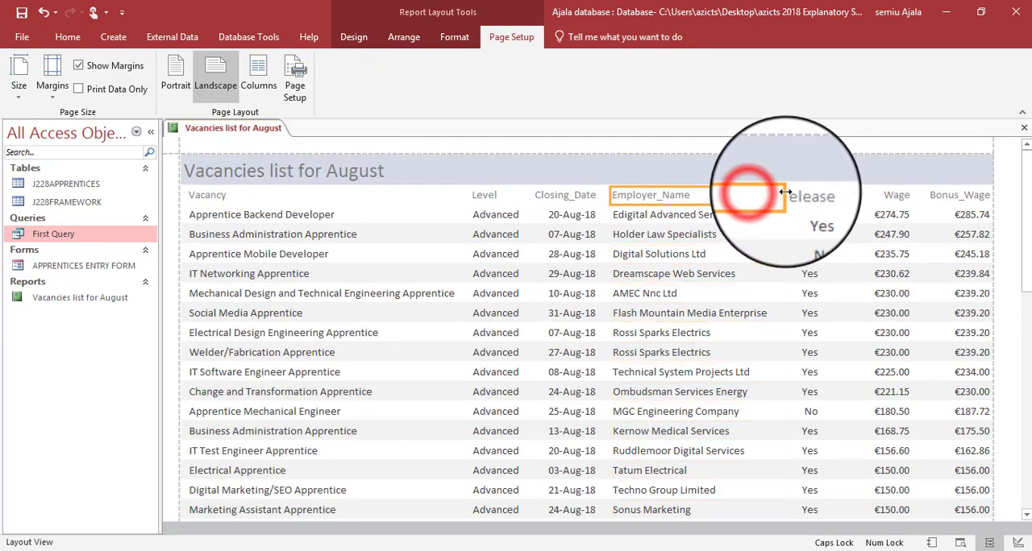
{"action": "left_click", "coordinate": [784, 198]}
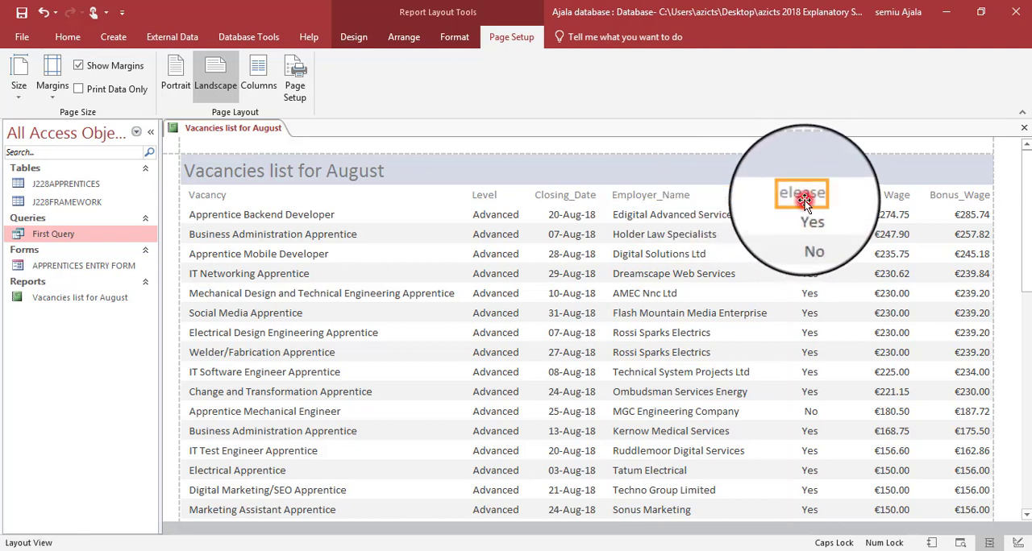
{"action": "left_click_drag", "start_coordinate": [786, 190], "coordinate": [758, 197]}
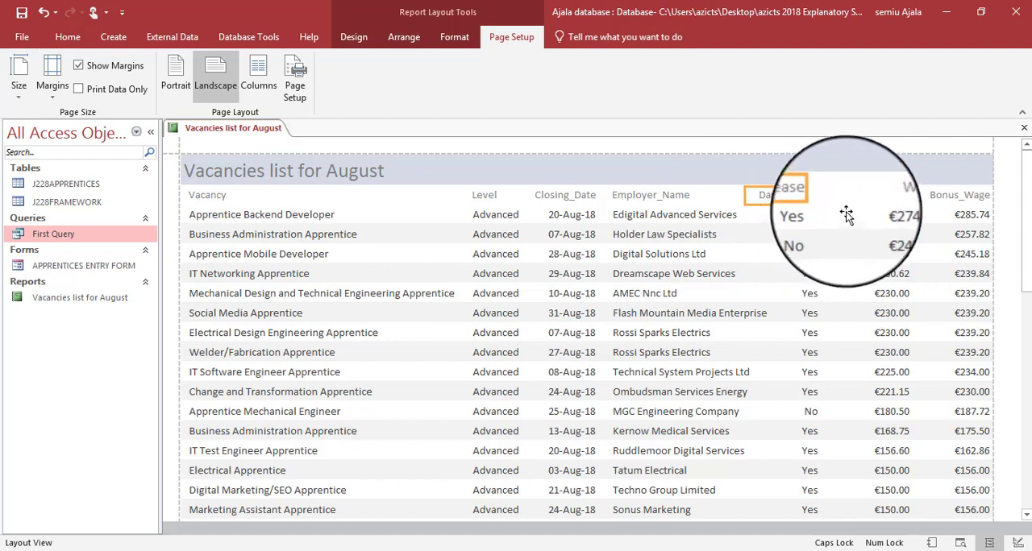
- Narrow the Wage values from their right edge and fit the Wage heading directly above them
{"action": "left_click", "coordinate": [887, 196]}
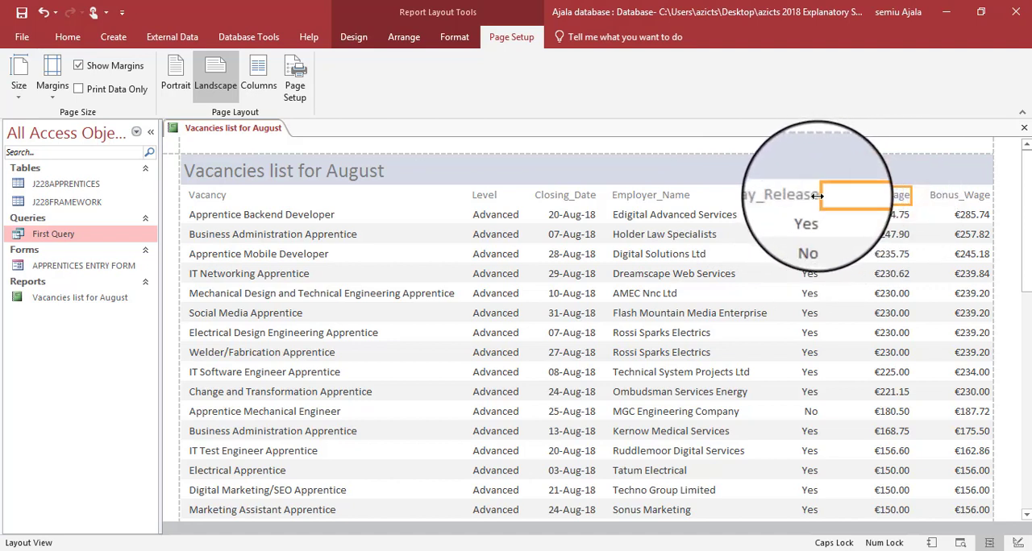
{"action": "left_click_drag", "start_coordinate": [820, 196], "coordinate": [871, 193]}
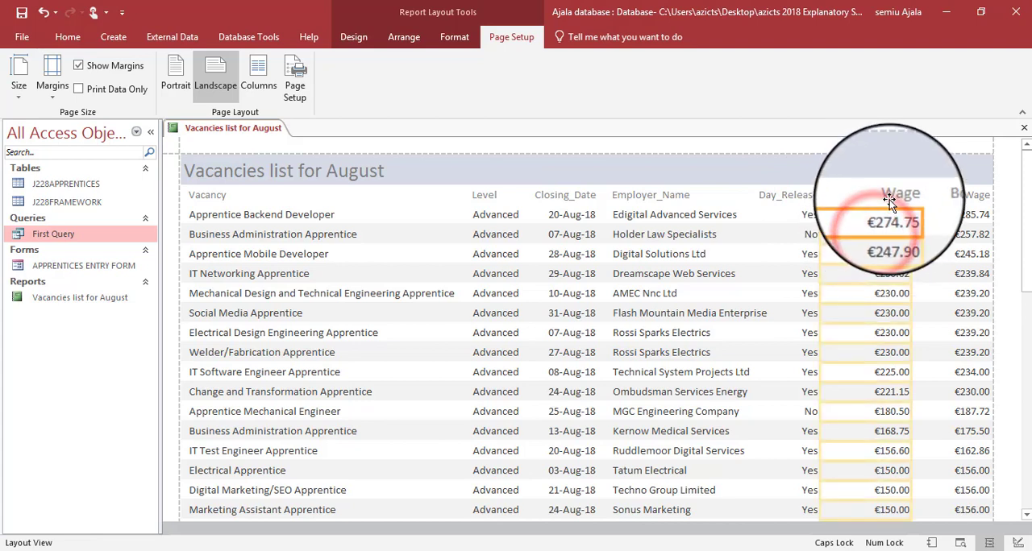
{"action": "left_click_drag", "start_coordinate": [907, 212], "coordinate": [881, 211]}
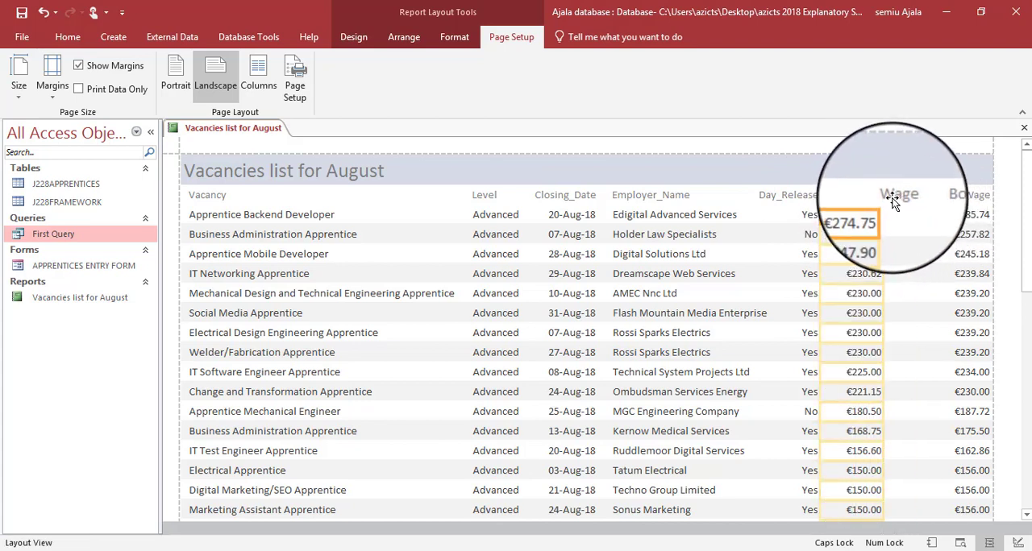
{"action": "left_click", "coordinate": [871, 198]}
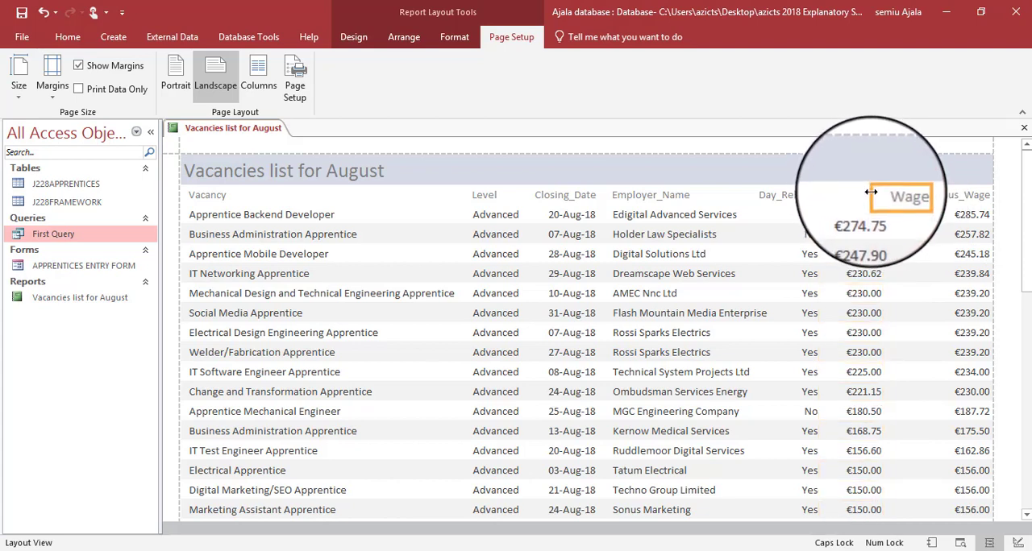
{"action": "mouse_move", "coordinate": [872, 194]}
{"action": "left_mouse_down"}
{"action": "mouse_move", "coordinate": [840, 194]}
{"action": "mouse_move", "coordinate": [882, 201]}
{"action": "left_mouse_up"}
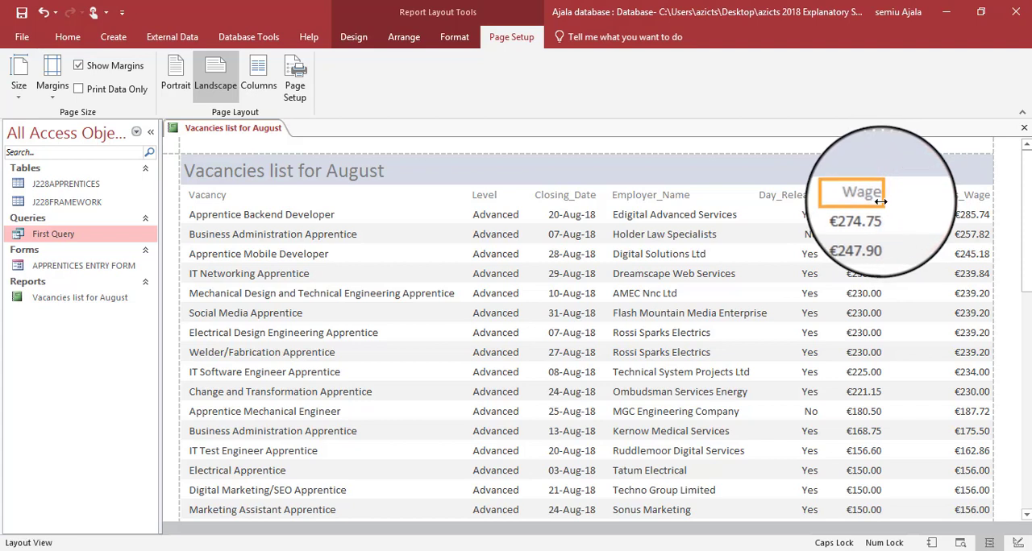
- Extend the Bonus_Wage column leftwards, trim its right edge inside the page margin, and check its values throughout the report
{"action": "left_click", "coordinate": [917, 216]}
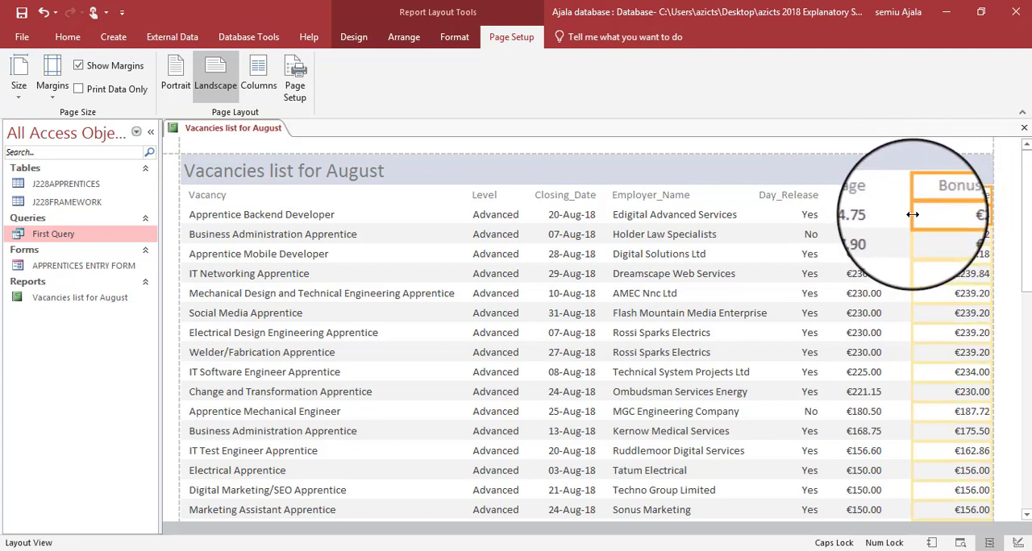
{"action": "left_click_drag", "start_coordinate": [912, 215], "coordinate": [897, 216]}
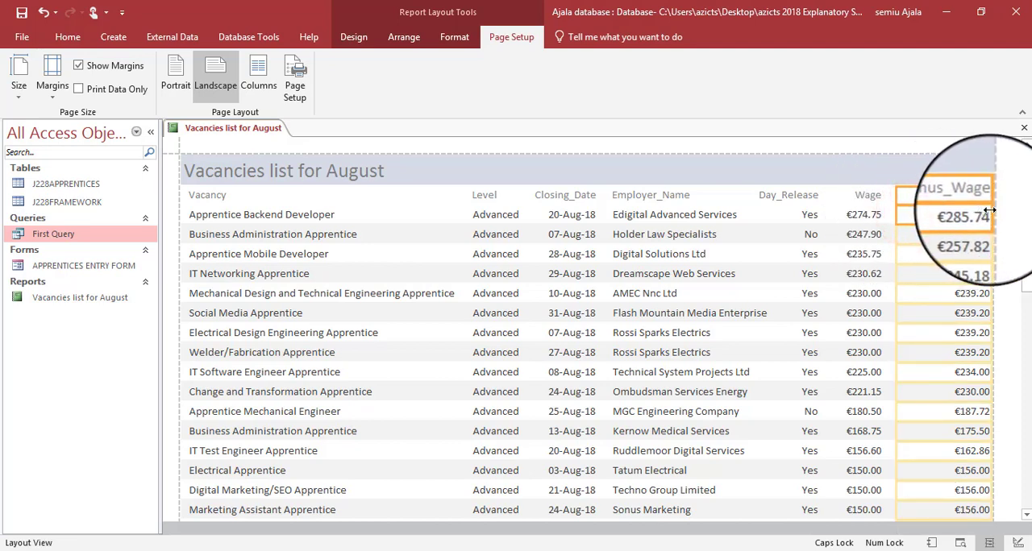
{"action": "left_click_drag", "start_coordinate": [990, 210], "coordinate": [969, 215]}
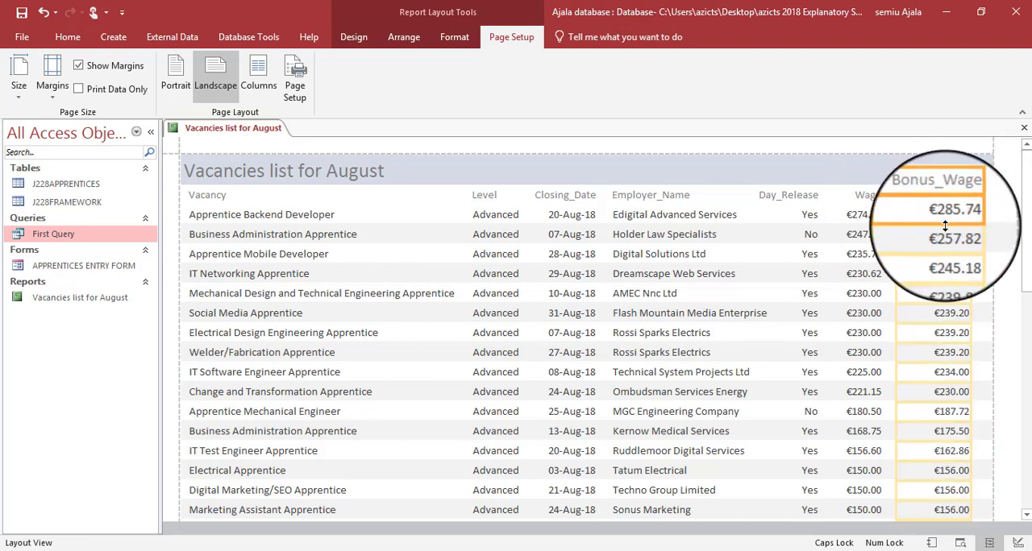
{"action": "scroll", "coordinate": [945, 225], "scroll_direction": "down", "scroll_amount": 15}
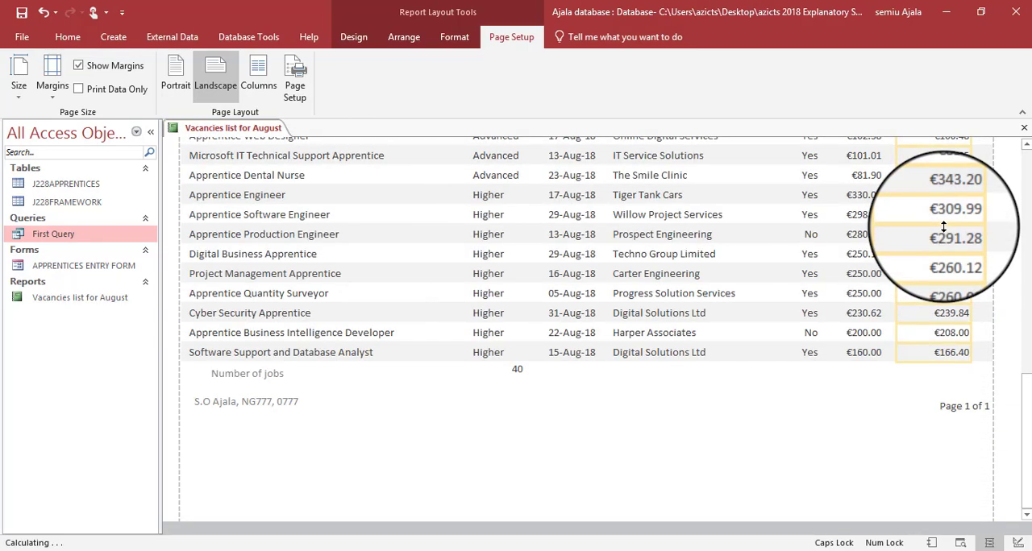
{"action": "scroll", "coordinate": [943, 227], "scroll_direction": "up", "scroll_amount": 15}
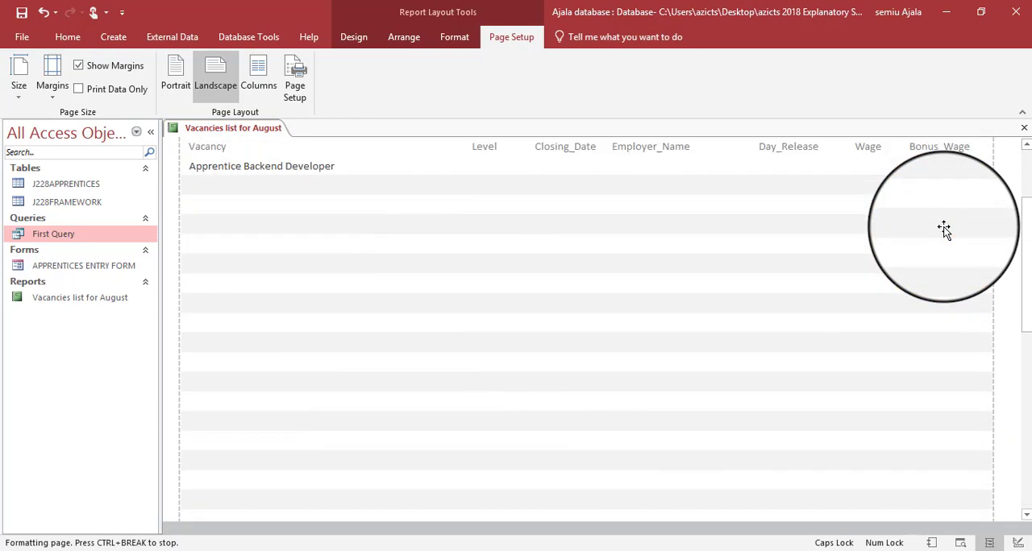
- Compare the question paper's field order and full-display requirements with the columns throughout the report
{"action": "key", "text": "alt+Tab"}
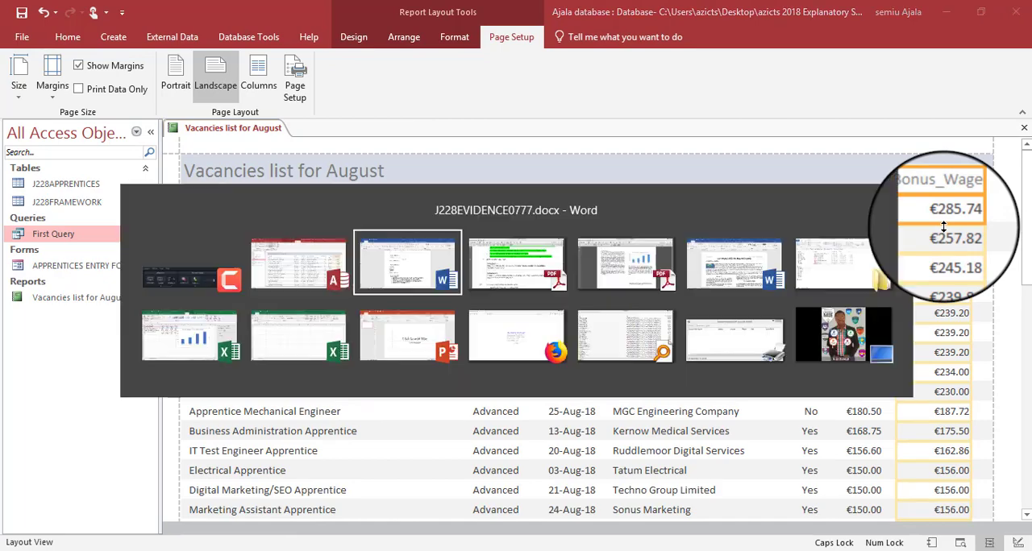
{"action": "key", "text": "alt+Tab"}
{"action": "scroll", "coordinate": [440, 234], "scroll_direction": "up", "scroll_amount": 5}
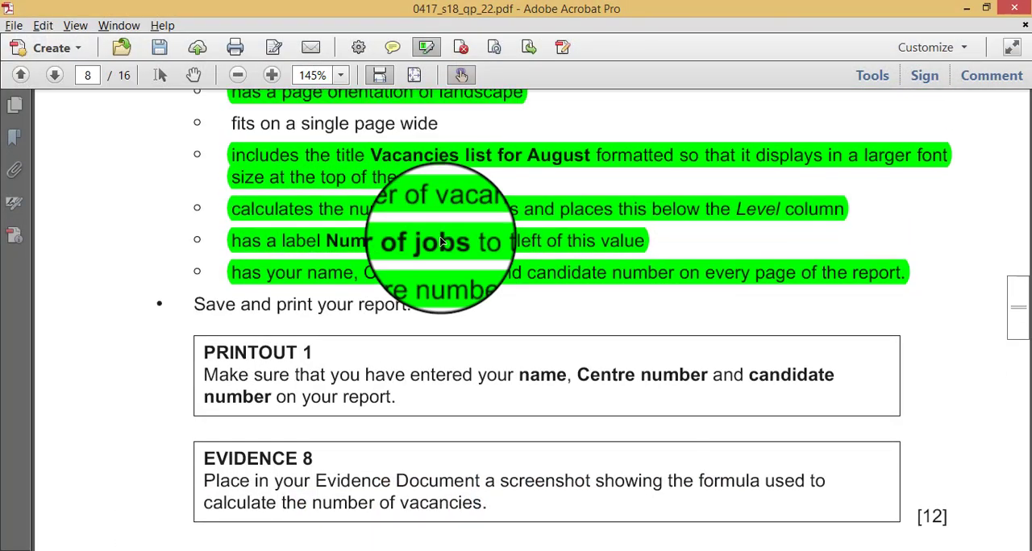
{"action": "scroll", "coordinate": [441, 242], "scroll_direction": "up", "scroll_amount": 2}
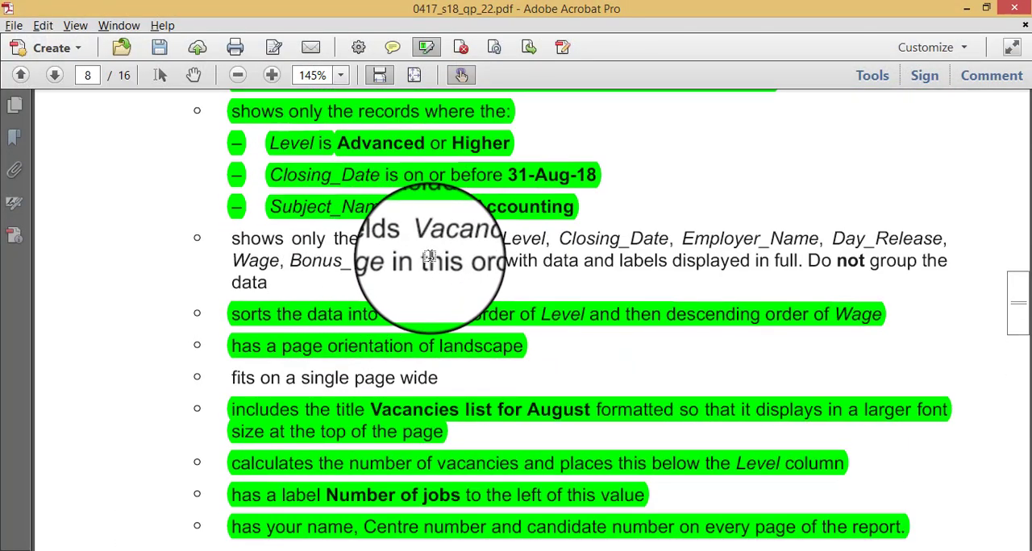
{"action": "key", "text": "alt+Tab"}
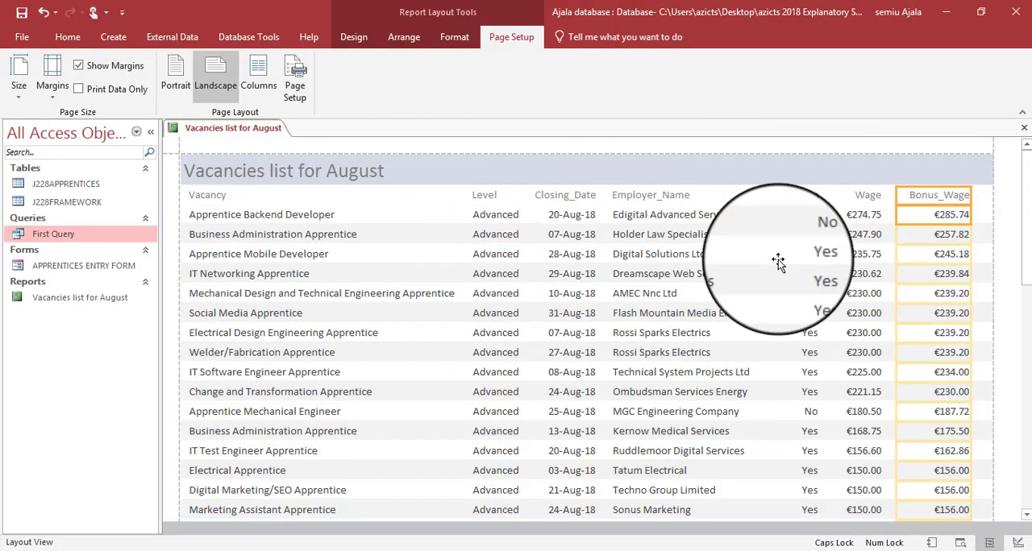
{"action": "key", "text": "alt+Tab"}
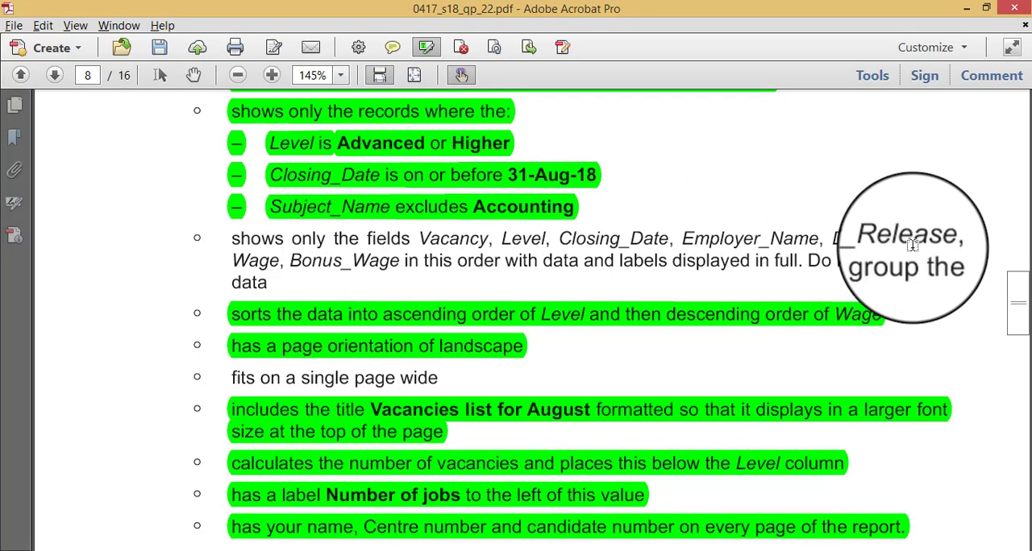
{"action": "key", "text": "alt+Tab"}
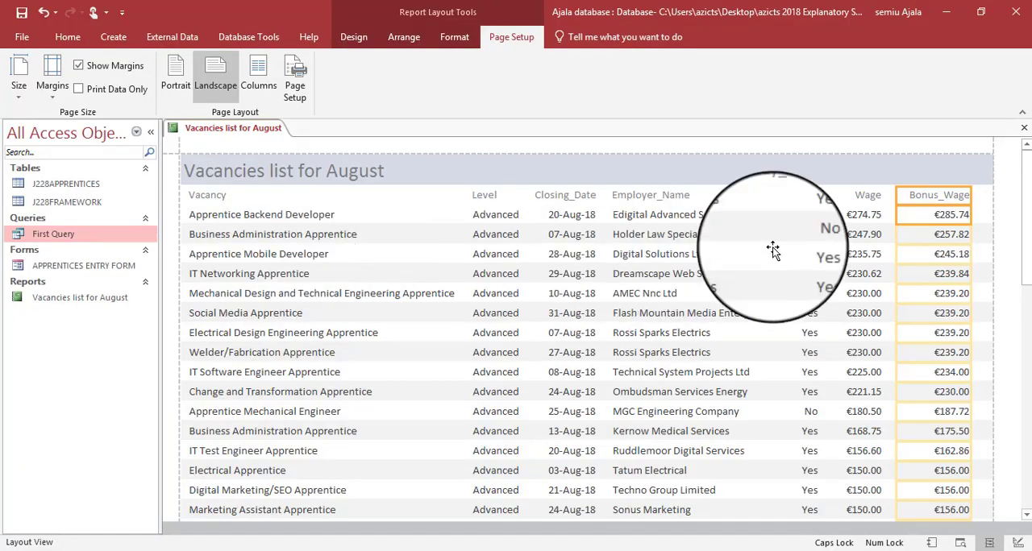
{"action": "scroll", "coordinate": [687, 337], "scroll_direction": "down", "scroll_amount": 6}
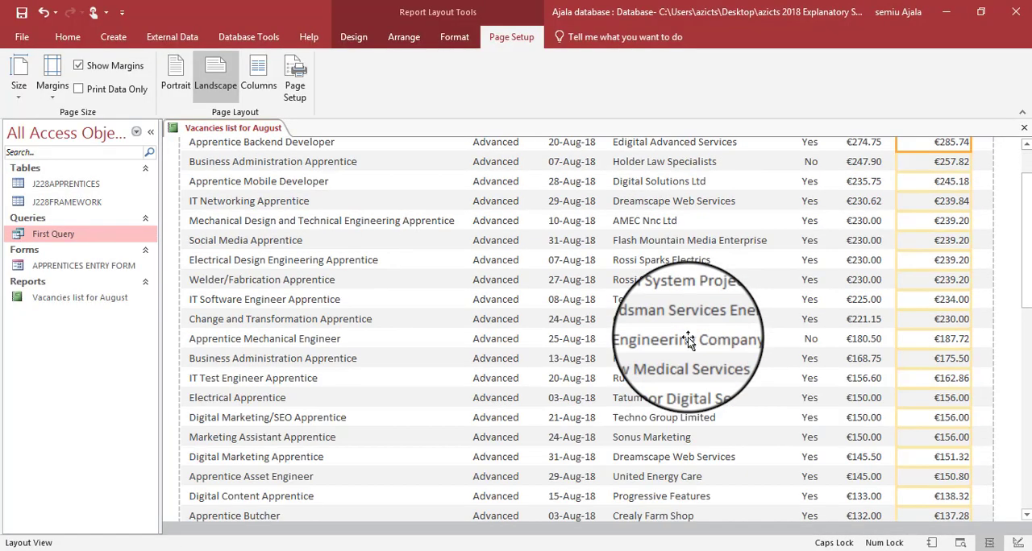
{"action": "scroll", "coordinate": [688, 337], "scroll_direction": "down", "scroll_amount": 5}
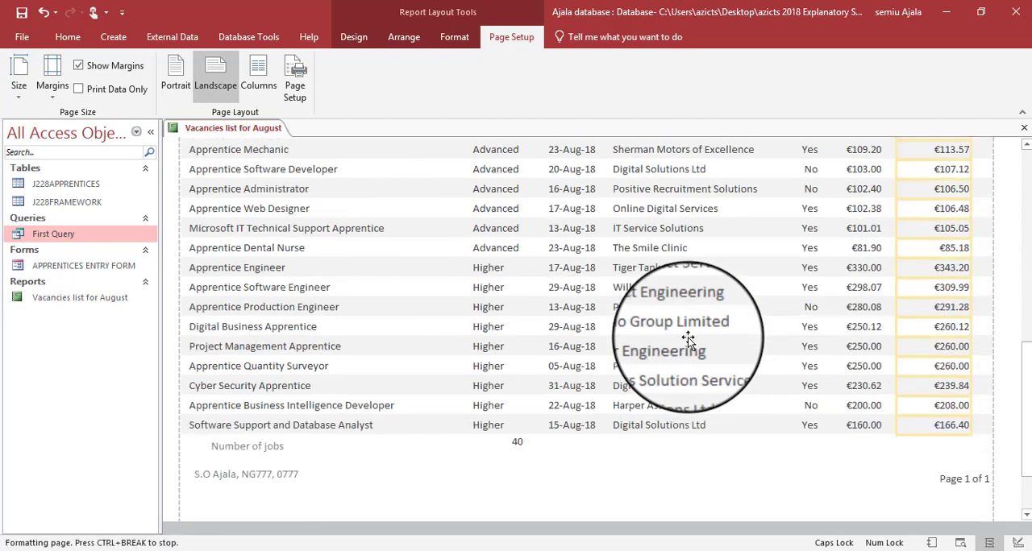
- Check the count placement requirement in the question paper and narrow the vacancy count box so its value sits below the Level column
{"action": "left_click", "coordinate": [516, 395]}
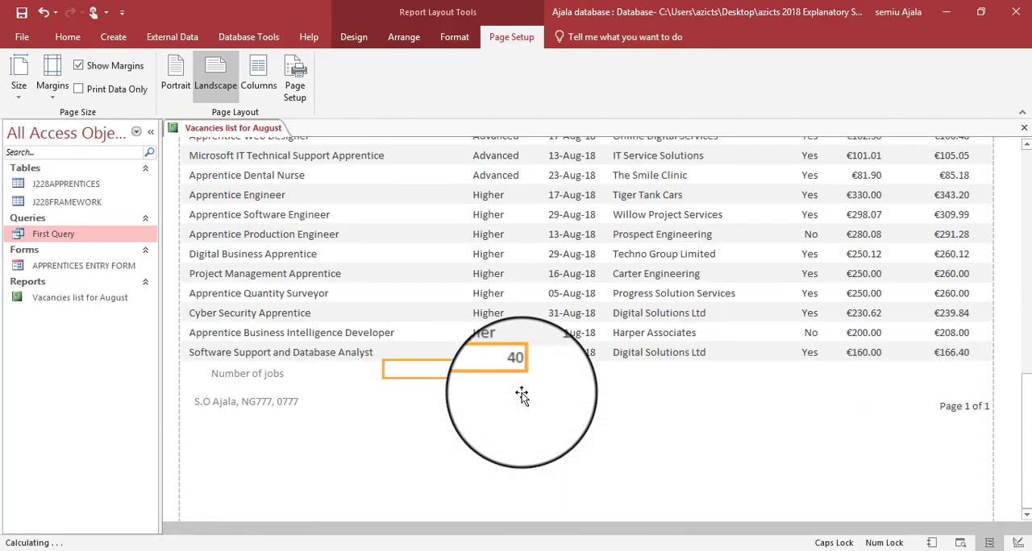
{"action": "key", "text": "alt+Tab"}
{"action": "scroll", "coordinate": [503, 389], "scroll_direction": "down", "scroll_amount": 1}
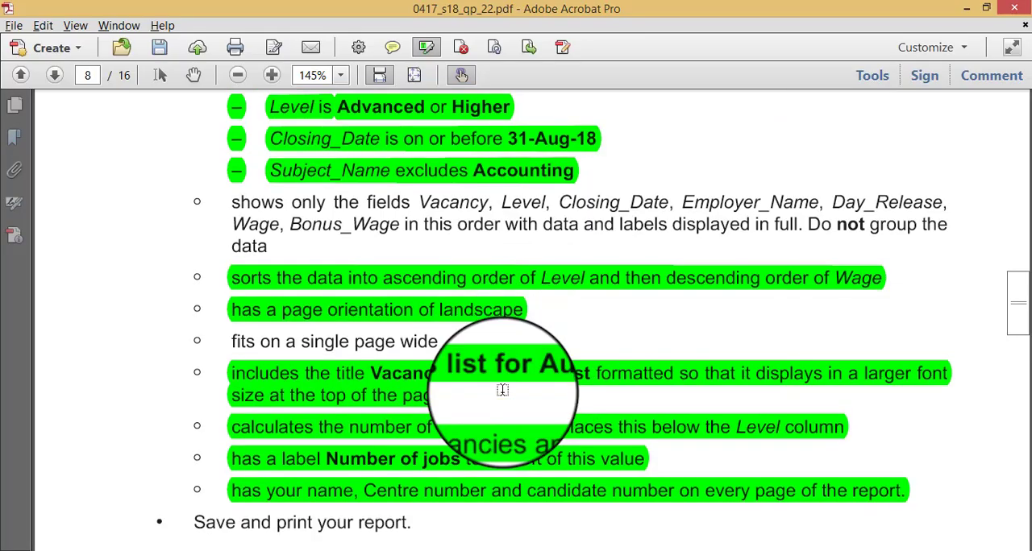
{"action": "key", "text": "alt+Tab"}
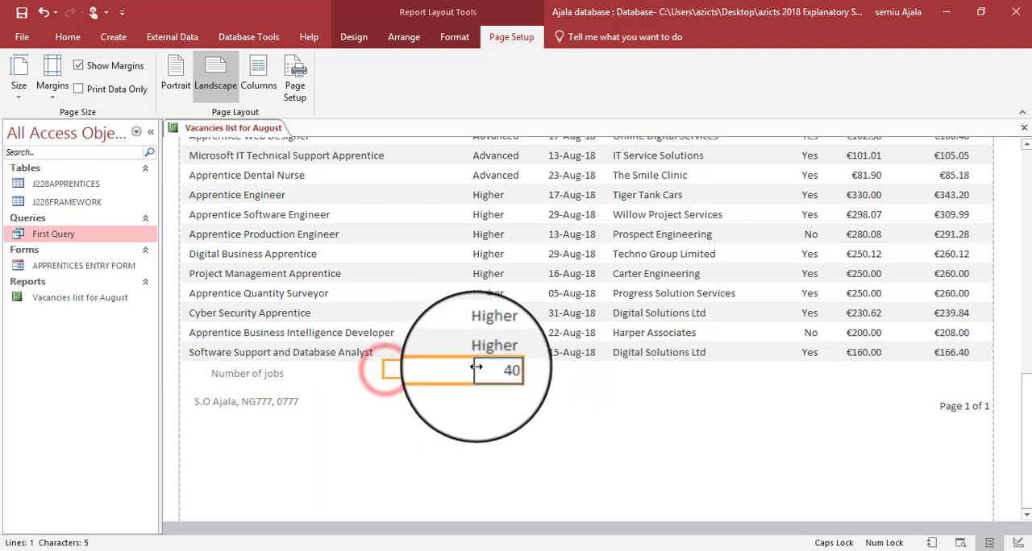
- Resize the Number of jobs label so it sits immediately left of the vacancy count
{"action": "left_click", "coordinate": [260, 378]}
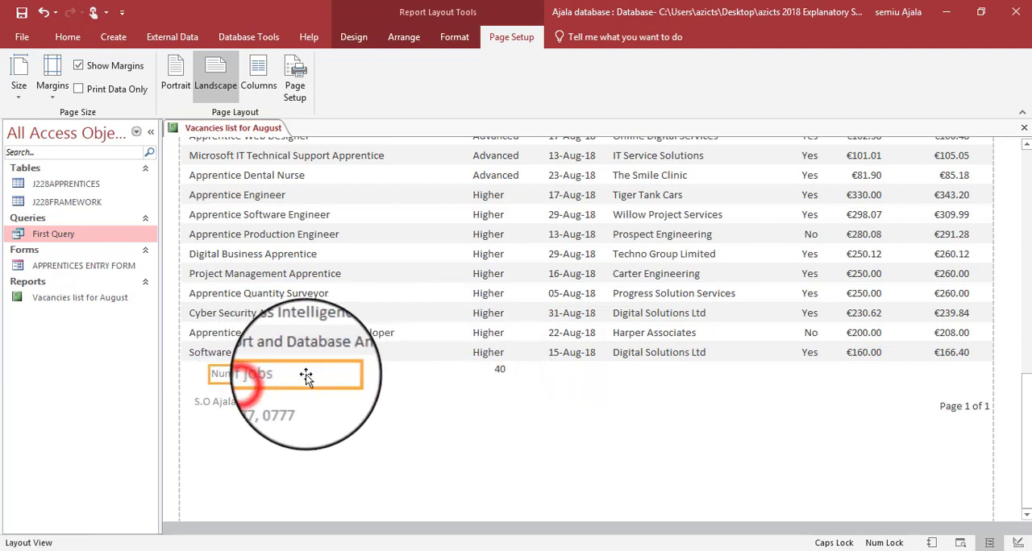
{"action": "left_click_drag", "start_coordinate": [342, 373], "coordinate": [474, 378]}
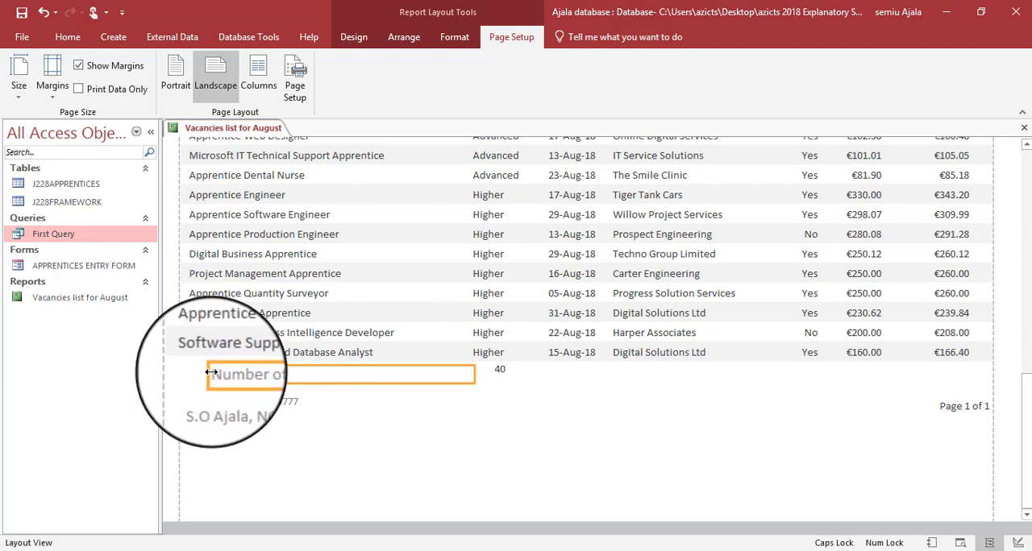
{"action": "left_click_drag", "start_coordinate": [212, 373], "coordinate": [359, 373]}
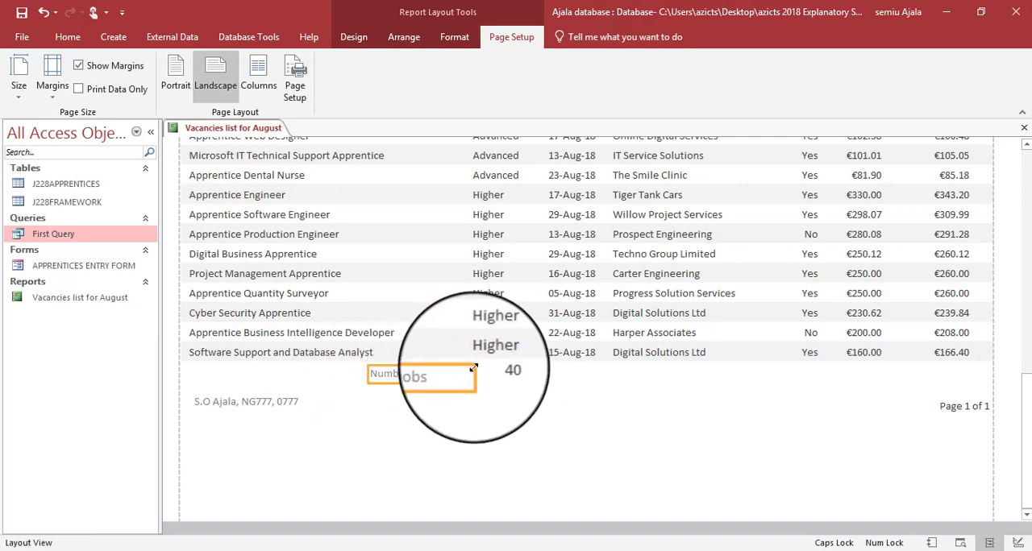
- Make the report title bold and black, then set all page header column headings to black text in Design View
{"action": "scroll", "coordinate": [518, 427], "scroll_direction": "up", "scroll_amount": 15}
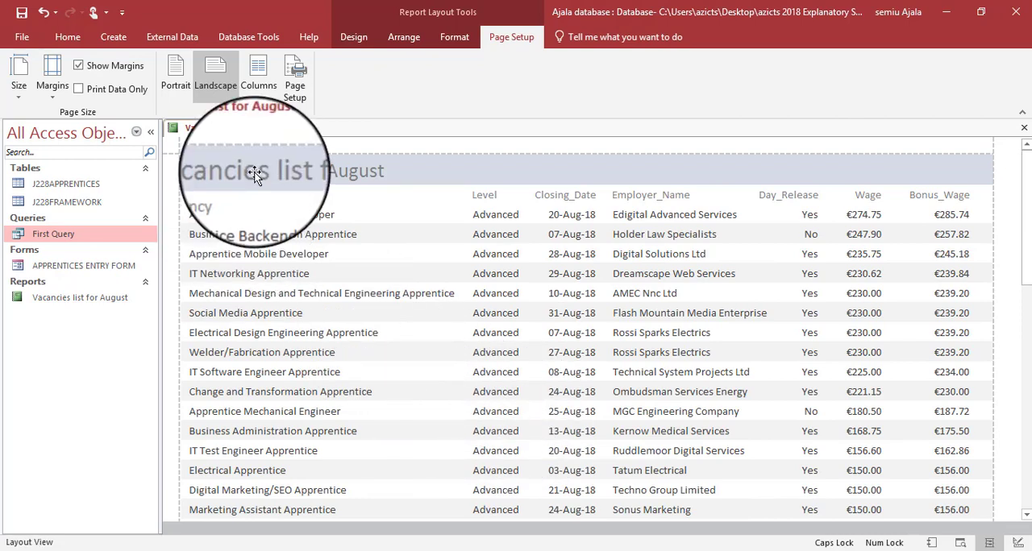
{"action": "left_click", "coordinate": [72, 34]}
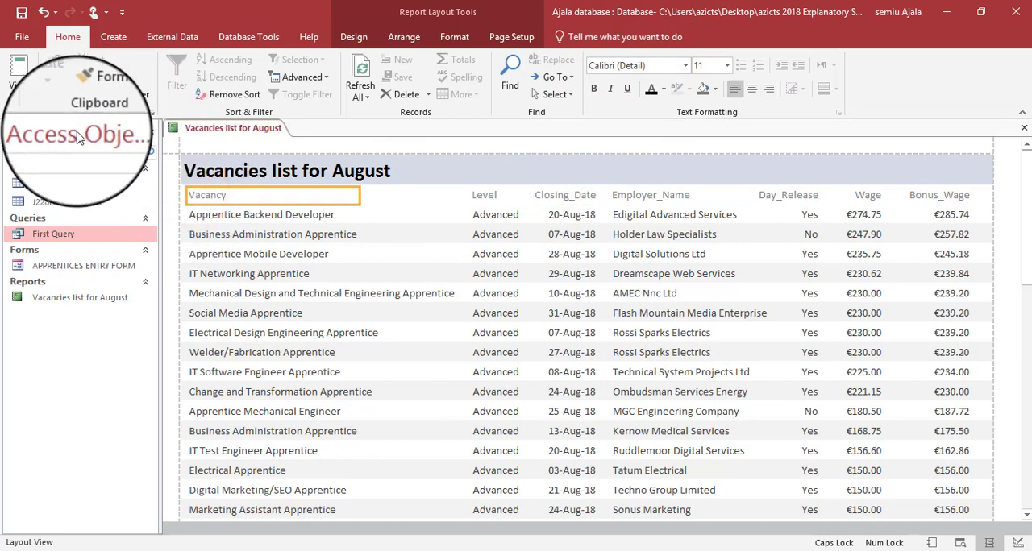
{"action": "left_click", "coordinate": [18, 95]}
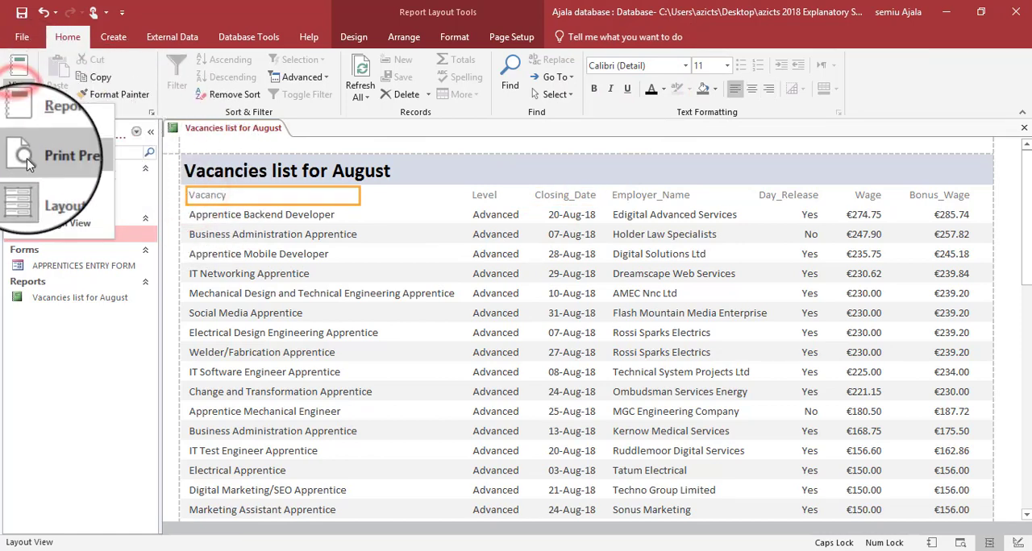
{"action": "left_click", "coordinate": [30, 220]}
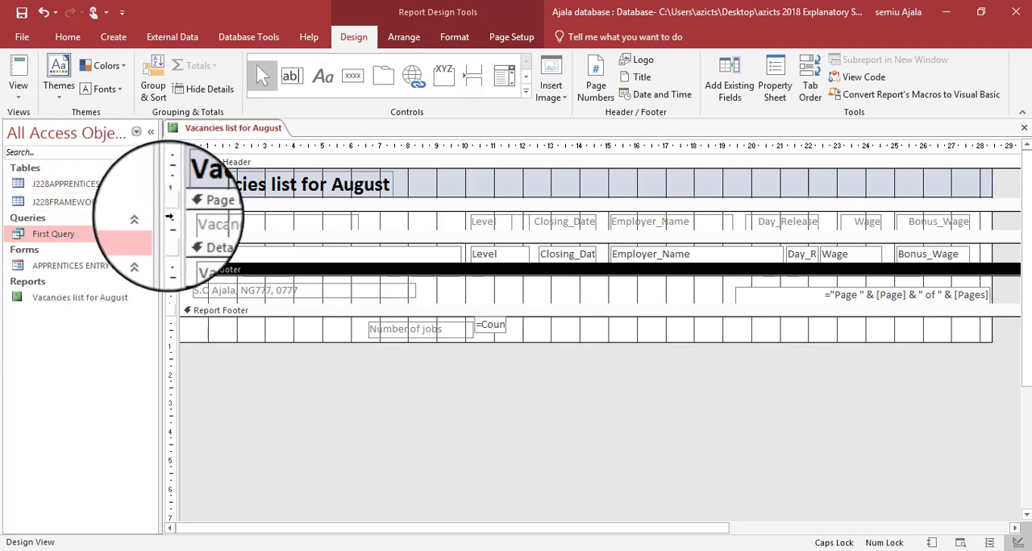
{"action": "left_click", "coordinate": [171, 220]}
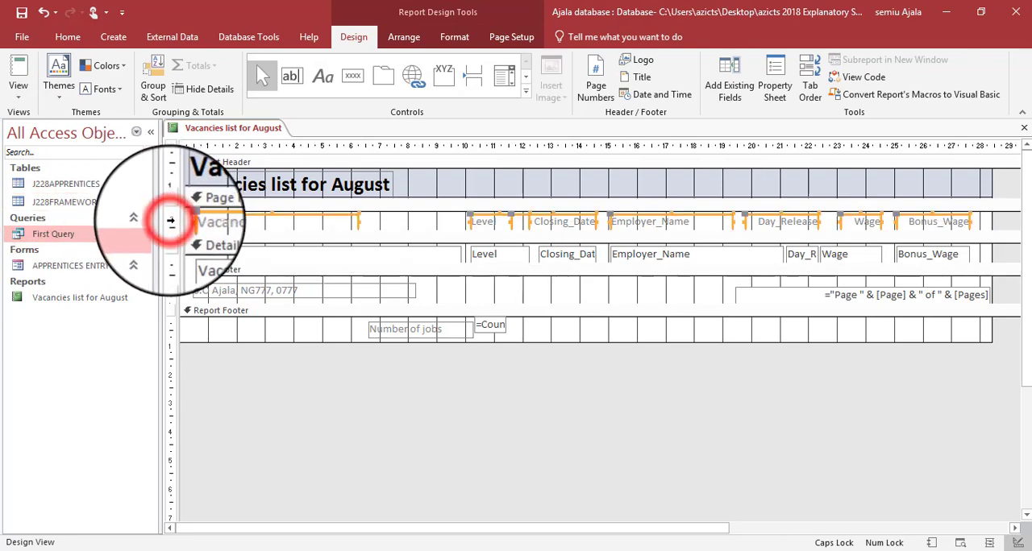
{"action": "left_click", "coordinate": [68, 37]}
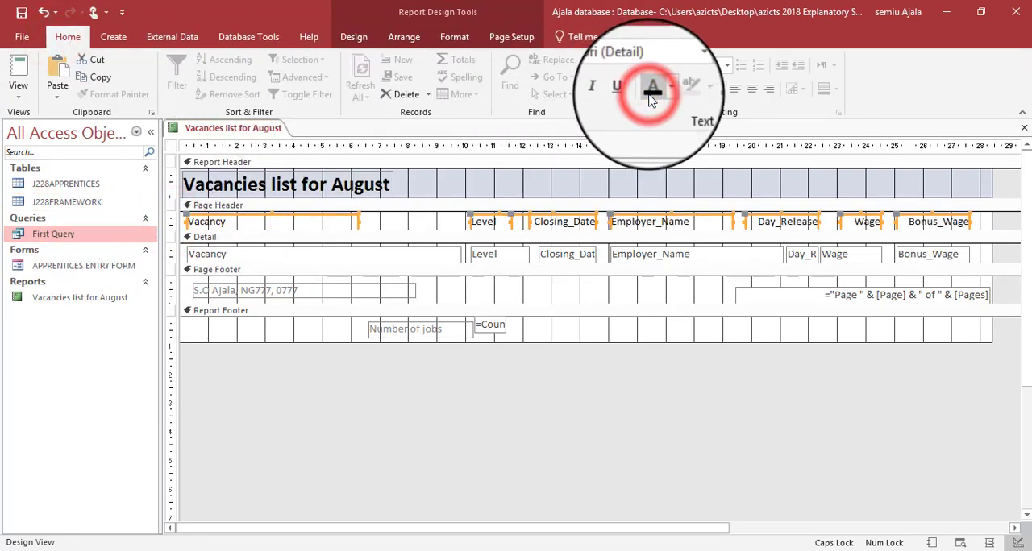
- Set the text in the page footer, report footer and detail sections to black
{"action": "left_click", "coordinate": [176, 290]}
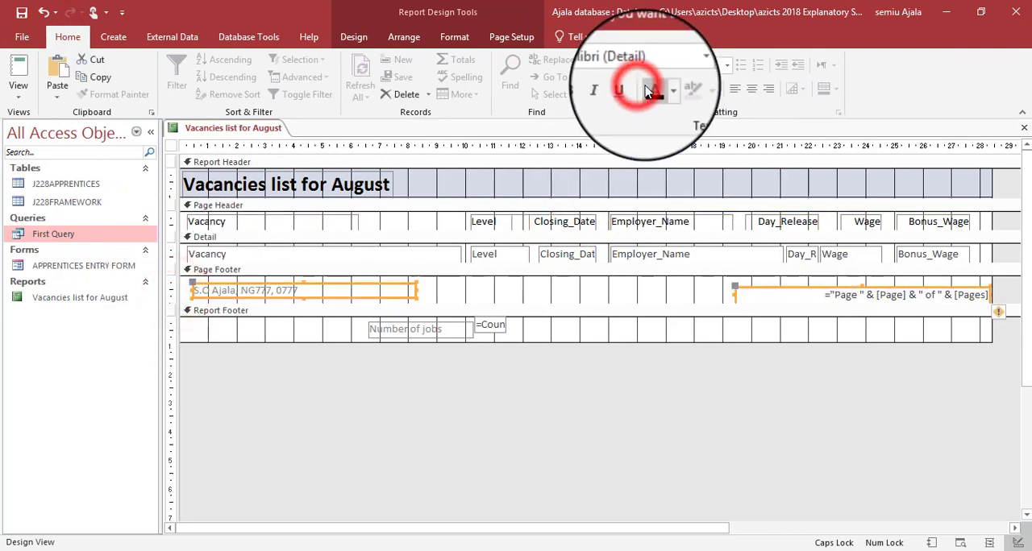
{"action": "left_click", "coordinate": [648, 91]}
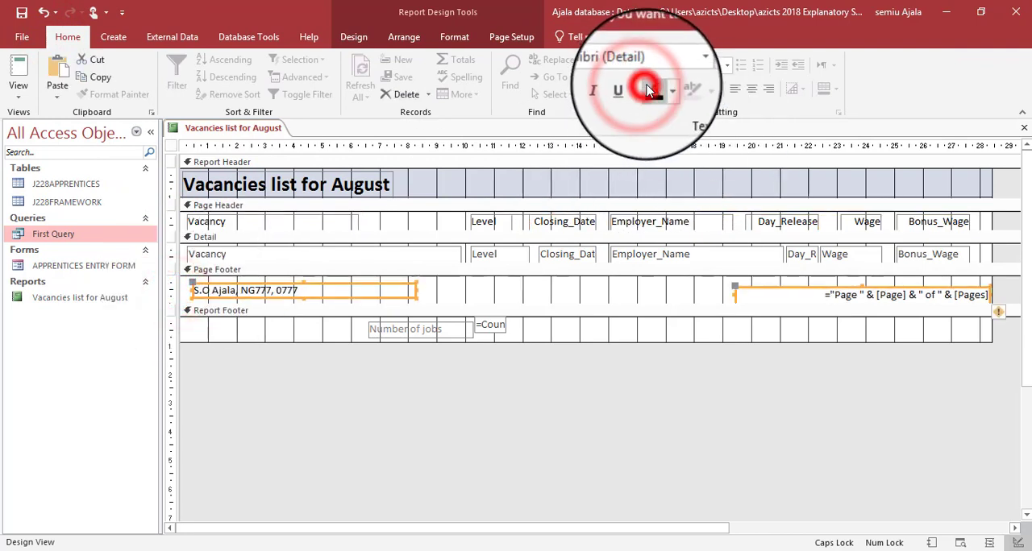
{"action": "left_click", "coordinate": [171, 329]}
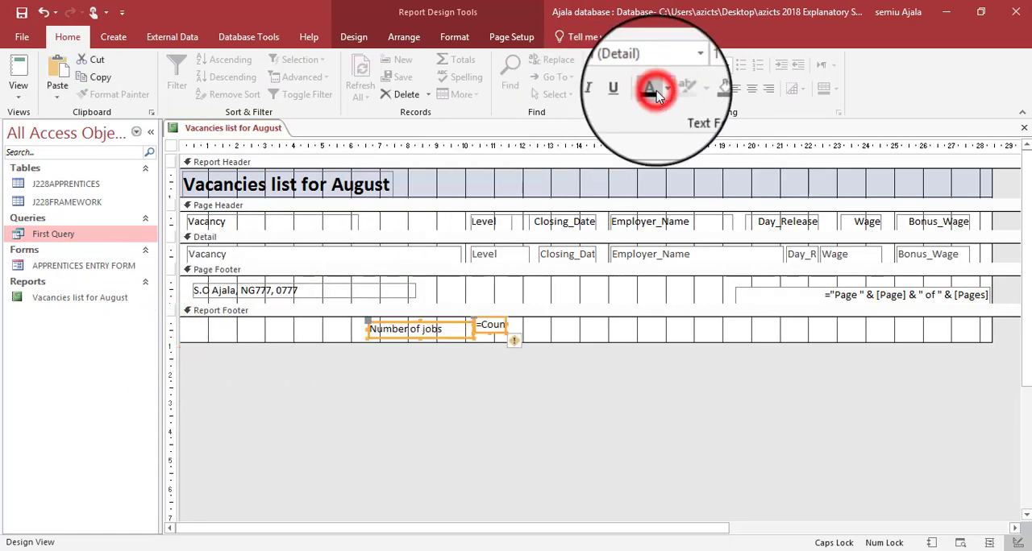
{"action": "left_click", "coordinate": [177, 252]}
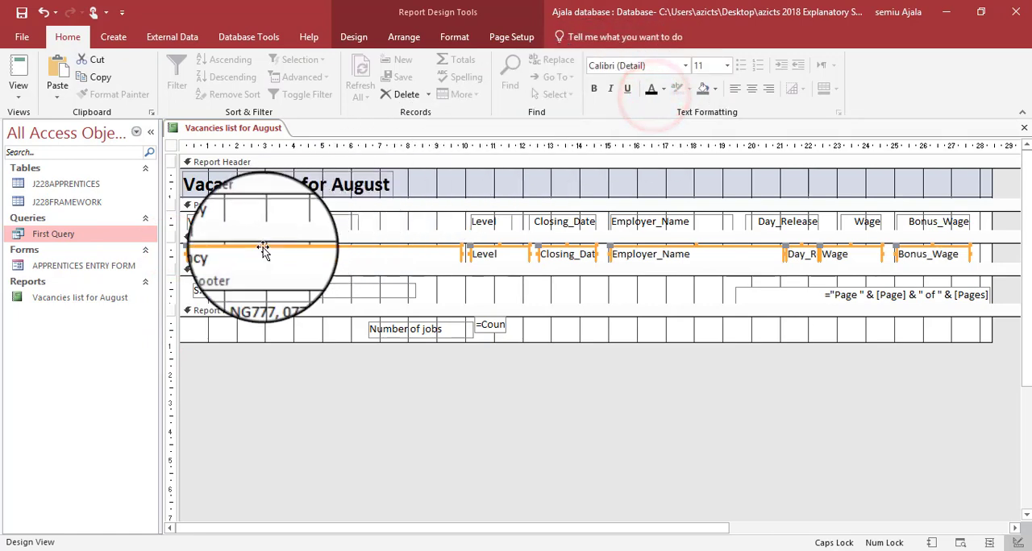
- Show the Vacancies list for August report in Print Preview with multiple pages displayed together
{"action": "left_click", "coordinate": [32, 97]}
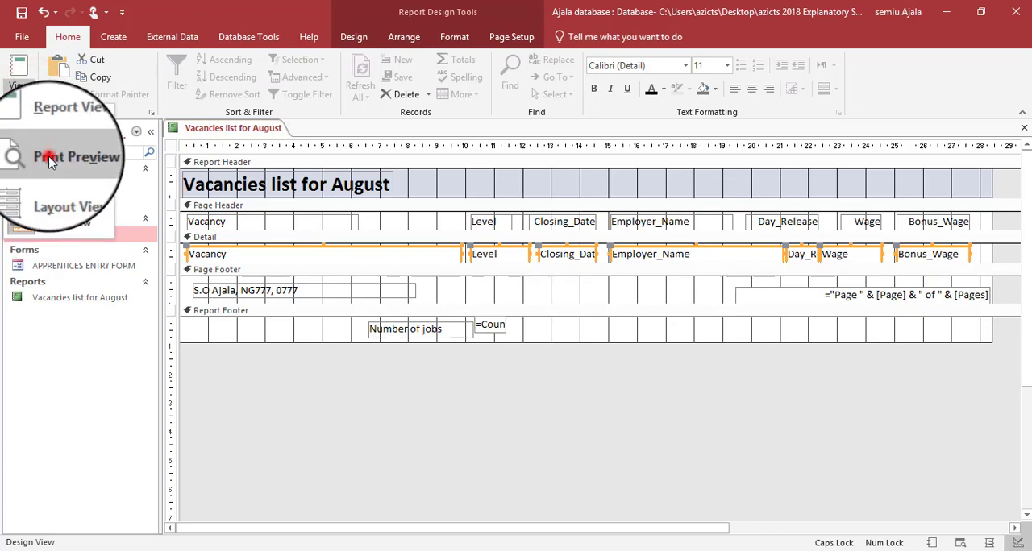
{"action": "left_click", "coordinate": [50, 158]}
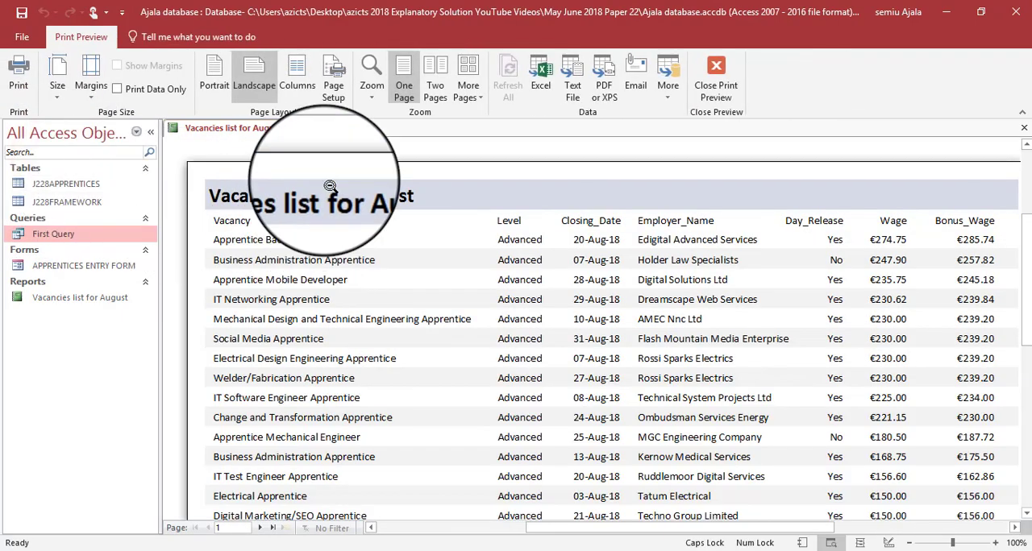
{"action": "left_click", "coordinate": [468, 87]}
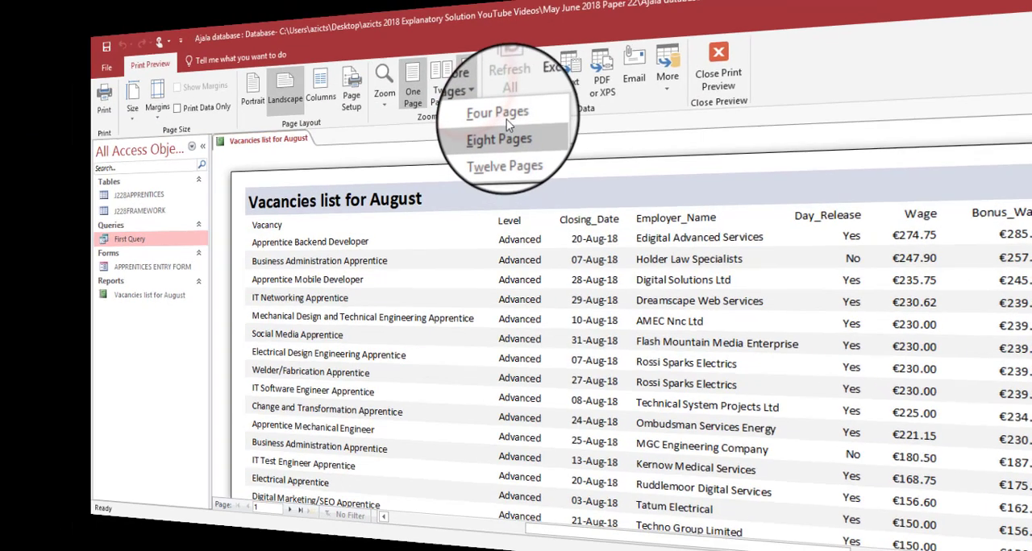
{"action": "left_click", "coordinate": [506, 121]}
{"action": "left_click", "coordinate": [508, 164]}
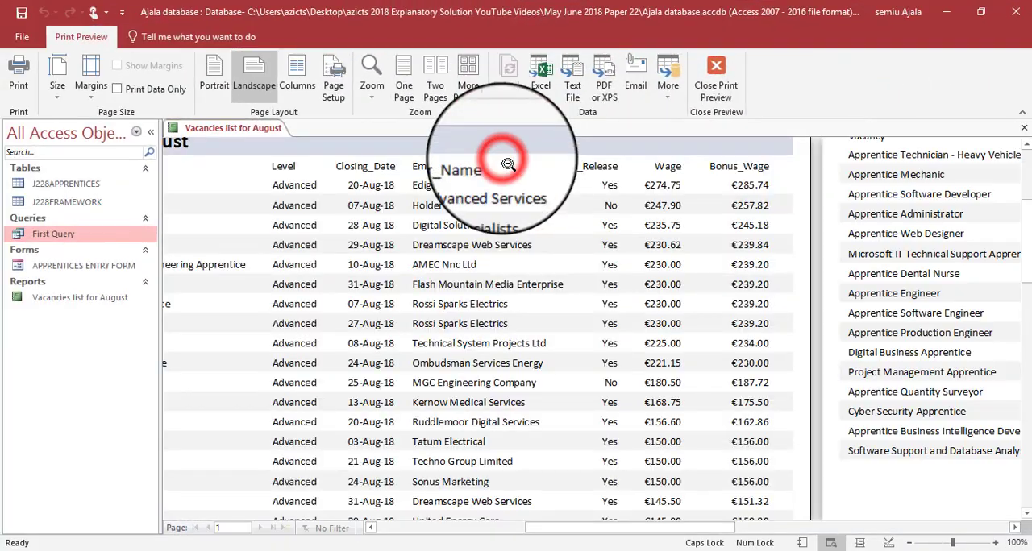
- Examine both preview pages for the candidate details footer, the vacancy count under Level, its Number of jobs label and fully displayed columns
{"action": "left_click", "coordinate": [501, 167]}
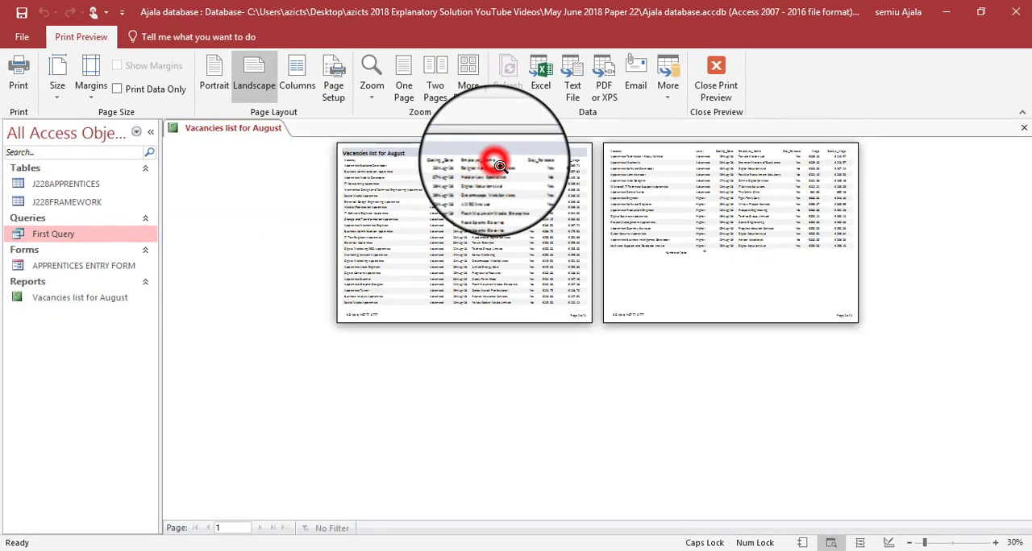
{"action": "left_click", "coordinate": [357, 305]}
{"action": "left_click", "coordinate": [358, 307]}
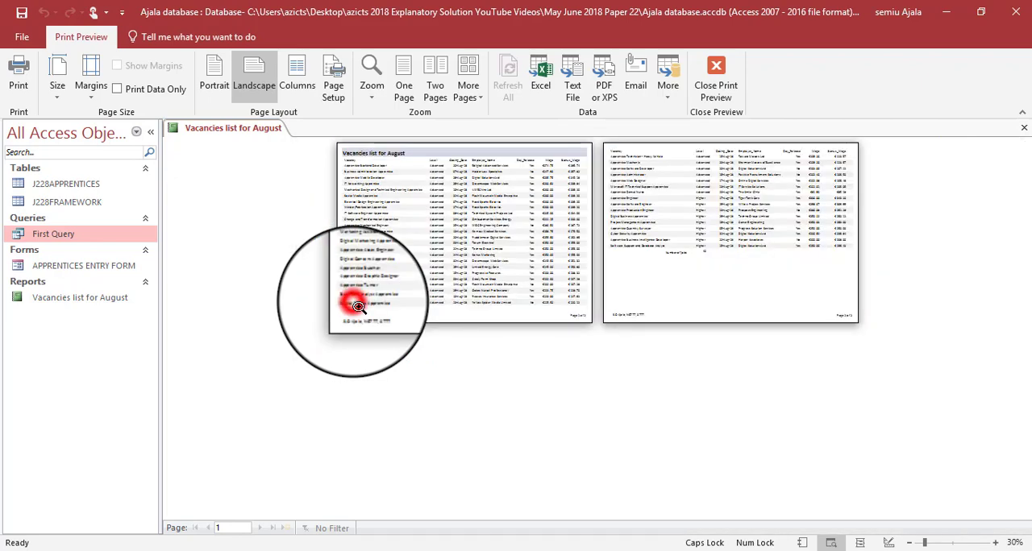
{"action": "left_click", "coordinate": [645, 304]}
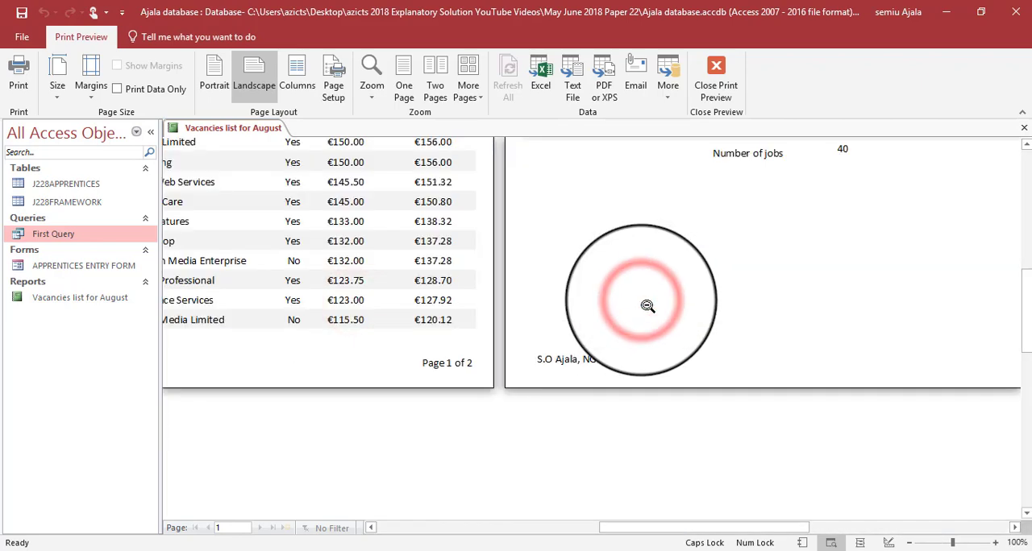
{"action": "left_click", "coordinate": [783, 212]}
{"action": "left_click", "coordinate": [809, 190]}
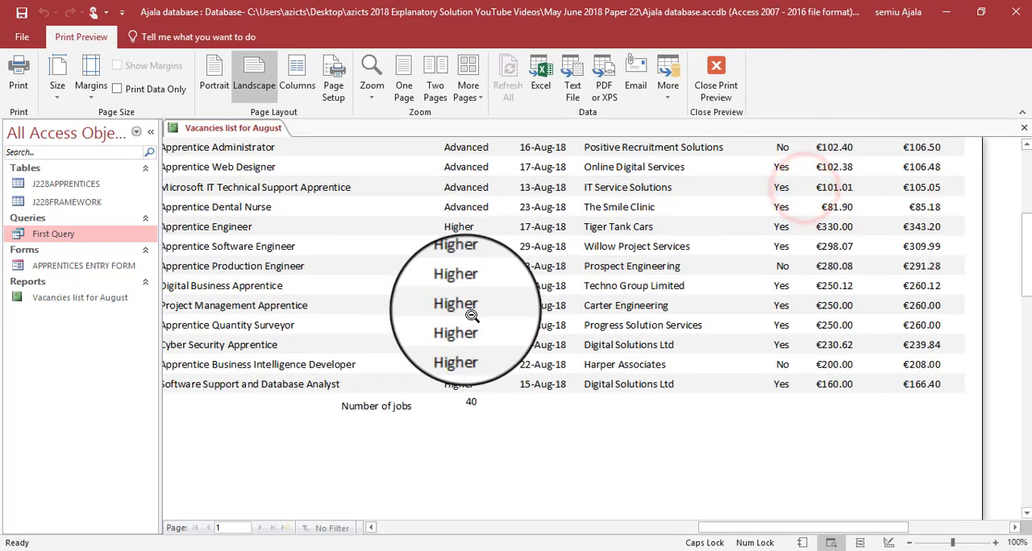
{"action": "left_click", "coordinate": [495, 274]}
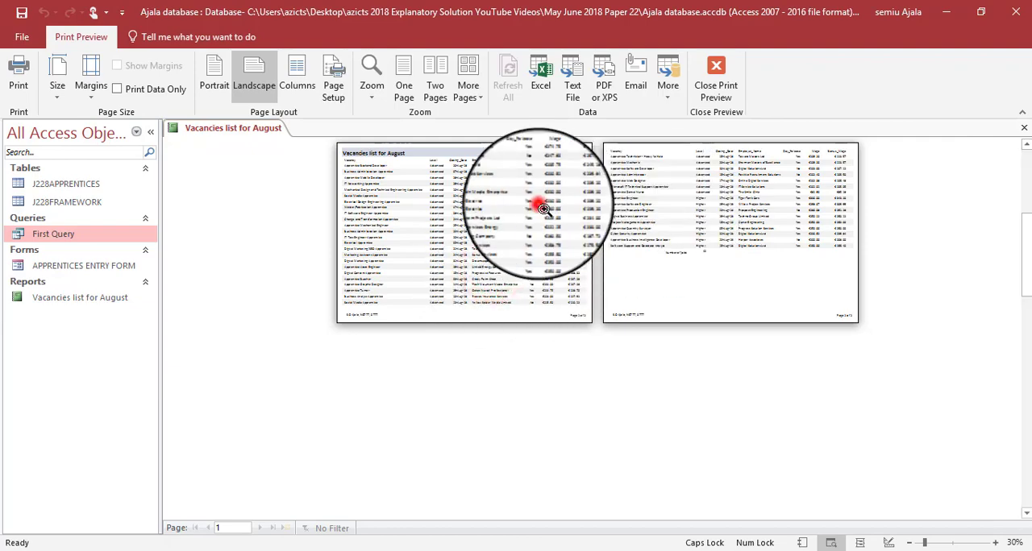
{"action": "left_click", "coordinate": [529, 203]}
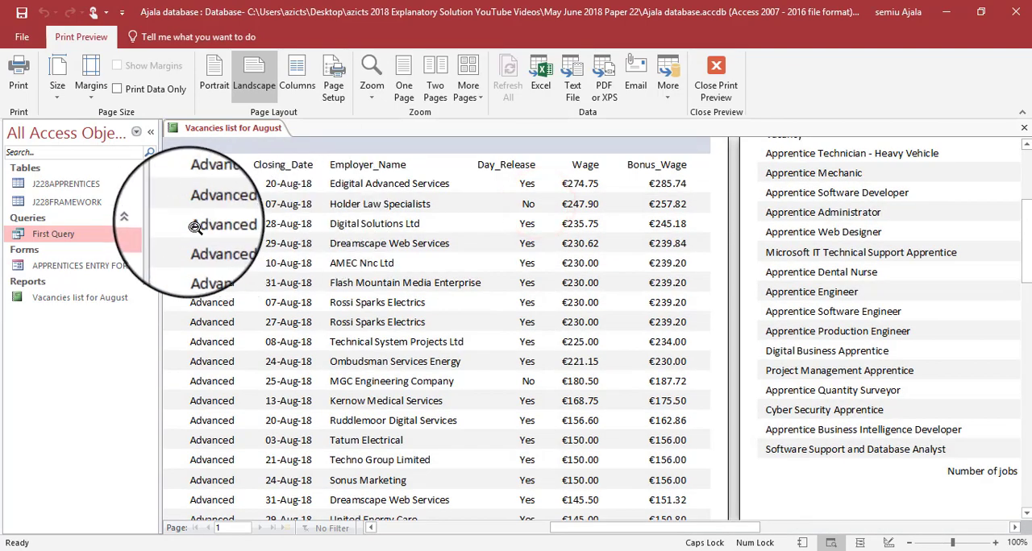
{"action": "scroll", "coordinate": [201, 233], "scroll_direction": "down", "scroll_amount": 5}
{"action": "scroll", "coordinate": [772, 282], "scroll_direction": "up", "scroll_amount": 5}
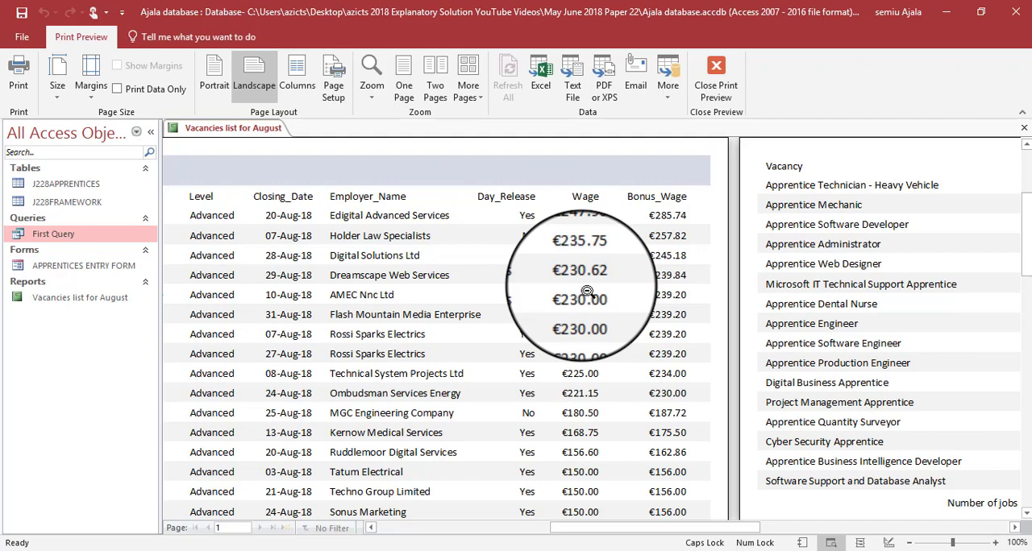
{"action": "left_click", "coordinate": [807, 305]}
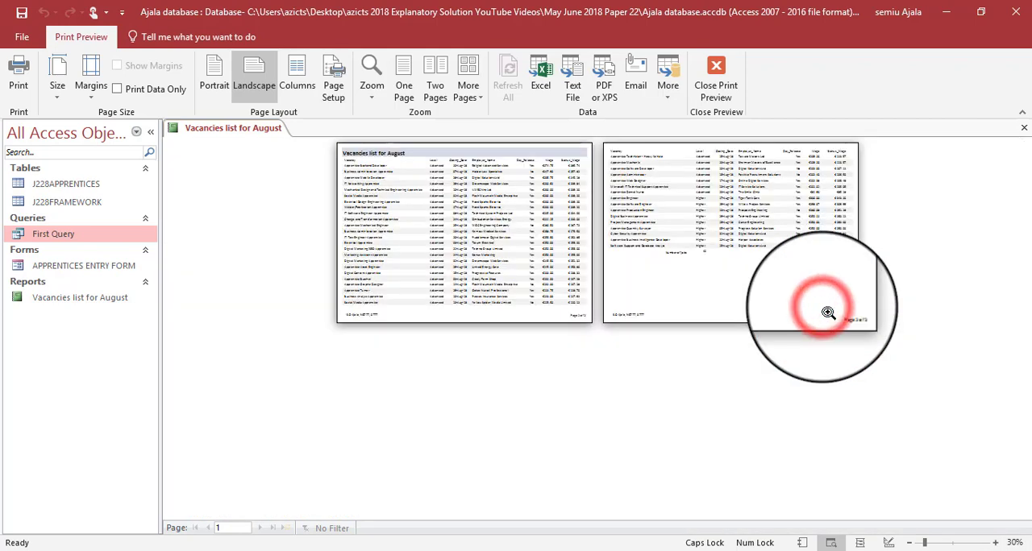
- Print all pages of the report to the Adobe PDF printer
{"action": "left_click", "coordinate": [20, 75]}
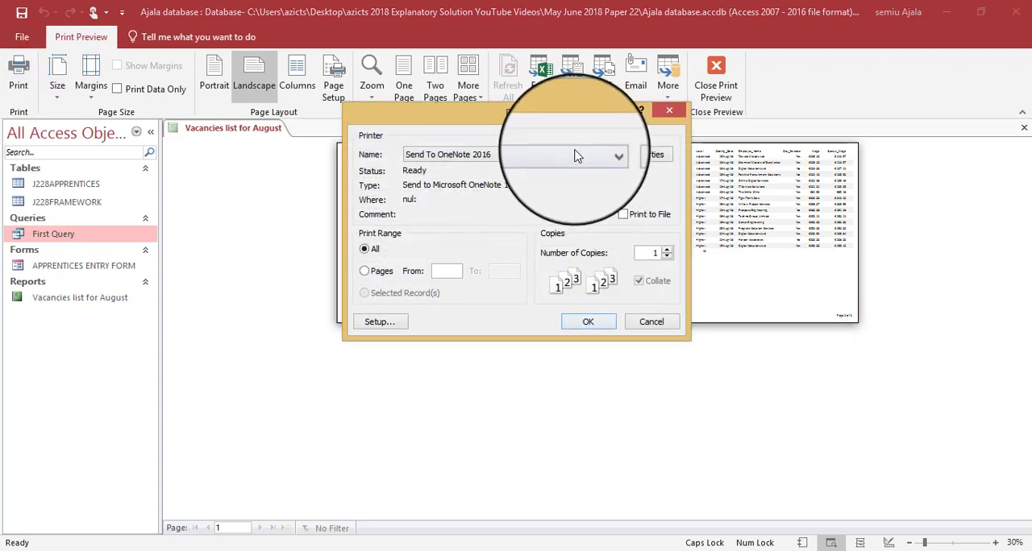
{"action": "left_click", "coordinate": [604, 154]}
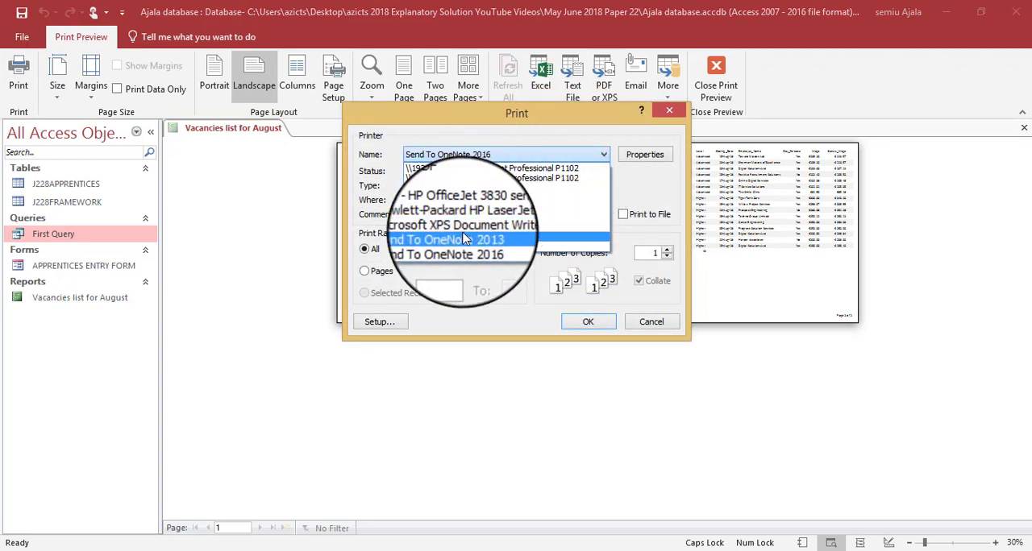
{"action": "left_click", "coordinate": [481, 191]}
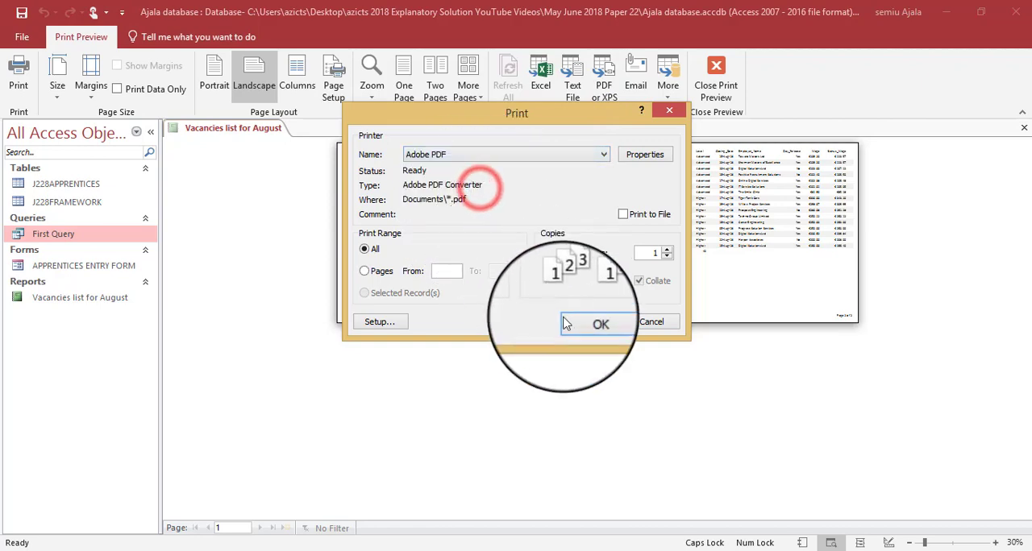
{"action": "left_click", "coordinate": [601, 322]}
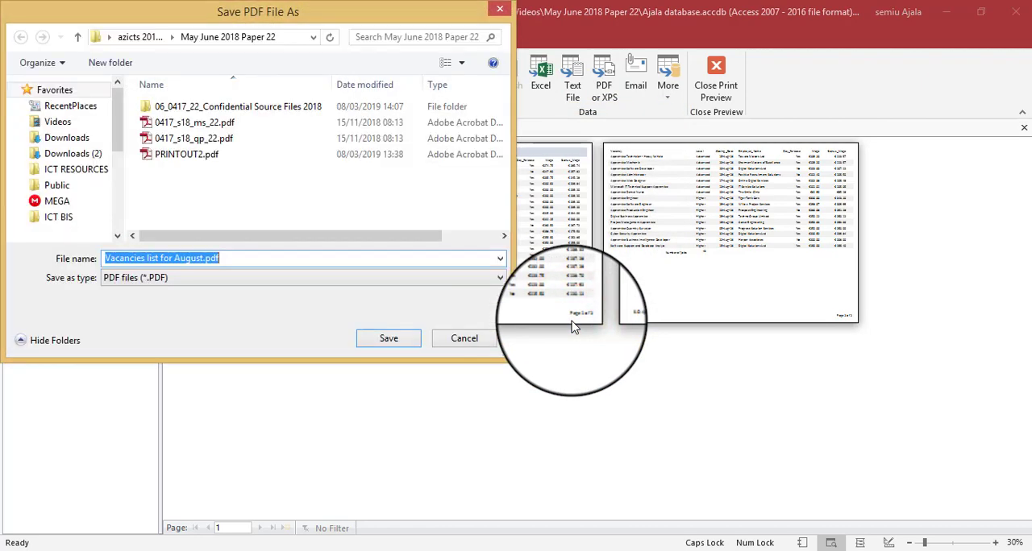
- Check the question paper for the printout number required for this report, returning to the PDF save dialog
{"action": "key", "text": "alt+Tab"}
{"action": "key", "text": "alt+Tab"}
{"action": "key", "text": "alt+Tab"}
{"action": "key", "text": "alt+Tab"}
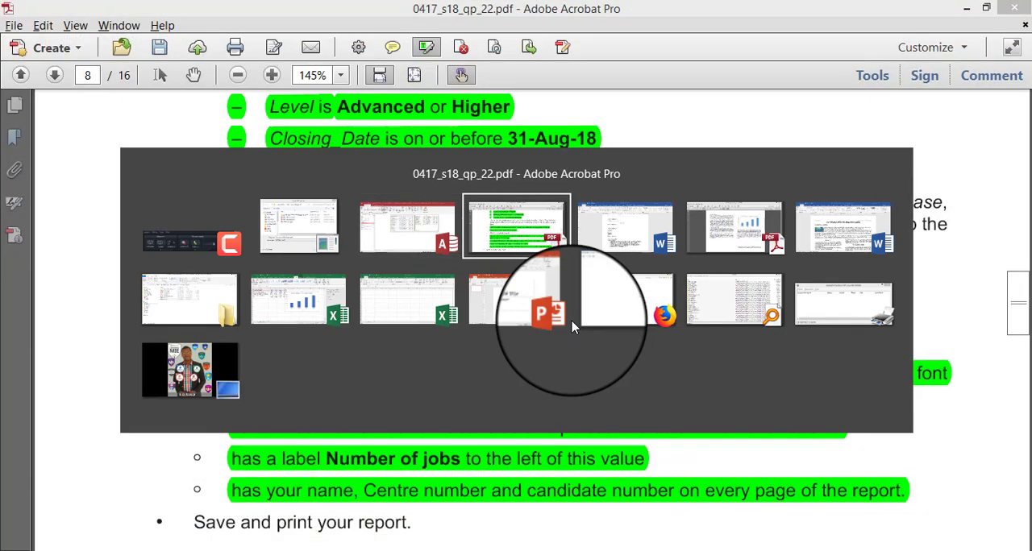
{"action": "scroll", "coordinate": [454, 322], "scroll_direction": "down", "scroll_amount": 4}
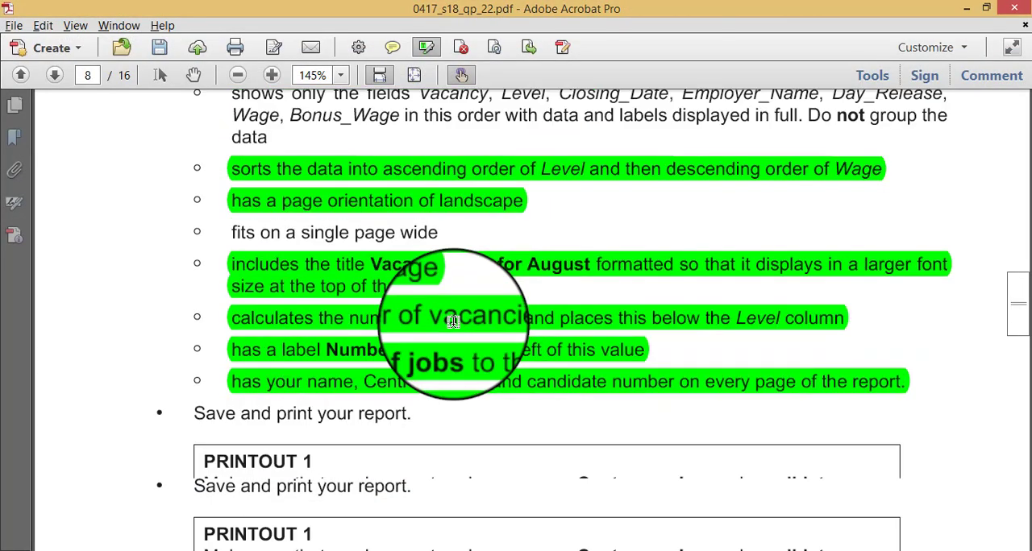
{"action": "key", "text": "alt+Tab"}
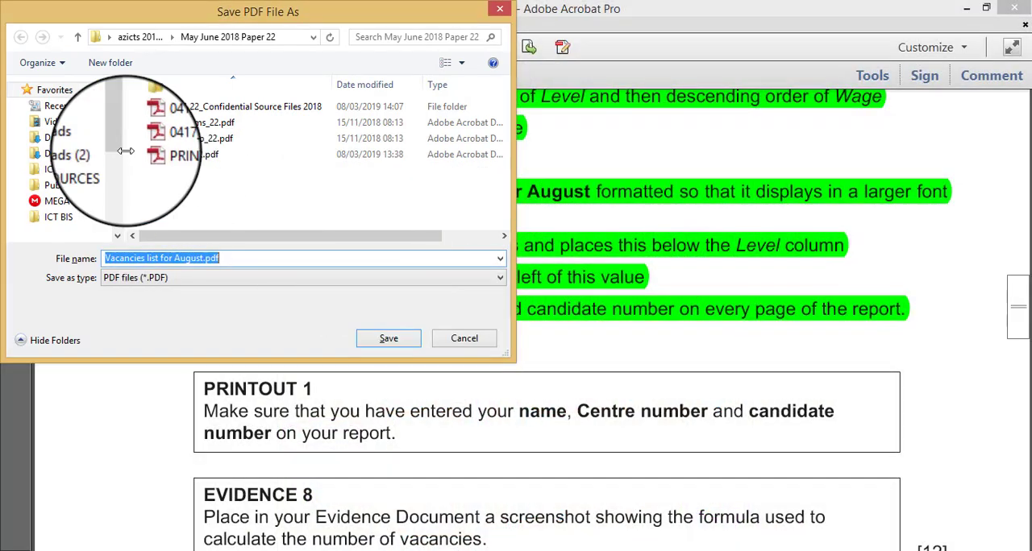
- Save the PDF as PRINTOUT1 in the May June 2018 Paper 22 folder, leaving the existing PRINTOUT2.pdf unreplaced
{"action": "double_click", "coordinate": [183, 154]}
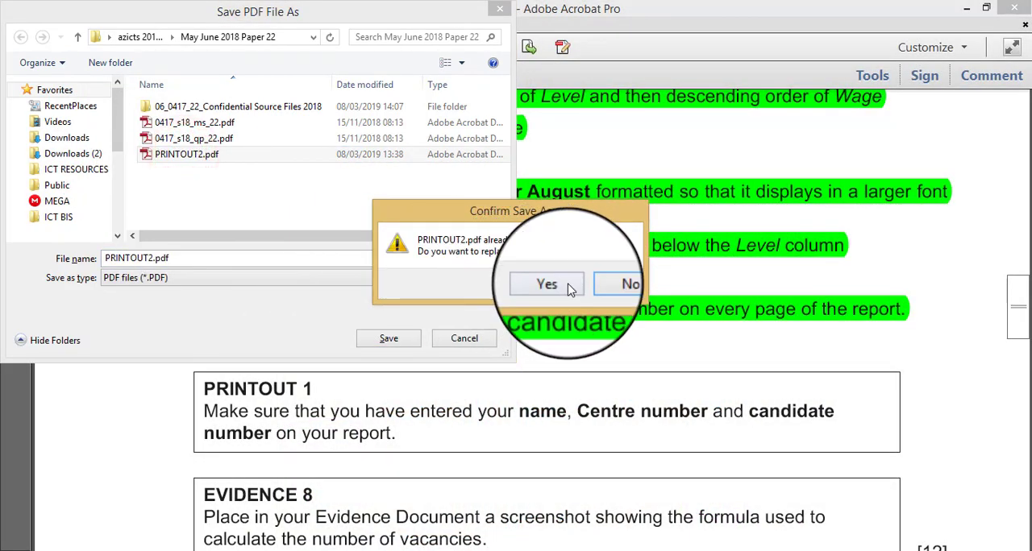
{"action": "left_click", "coordinate": [625, 284]}
{"action": "left_click", "coordinate": [152, 260]}
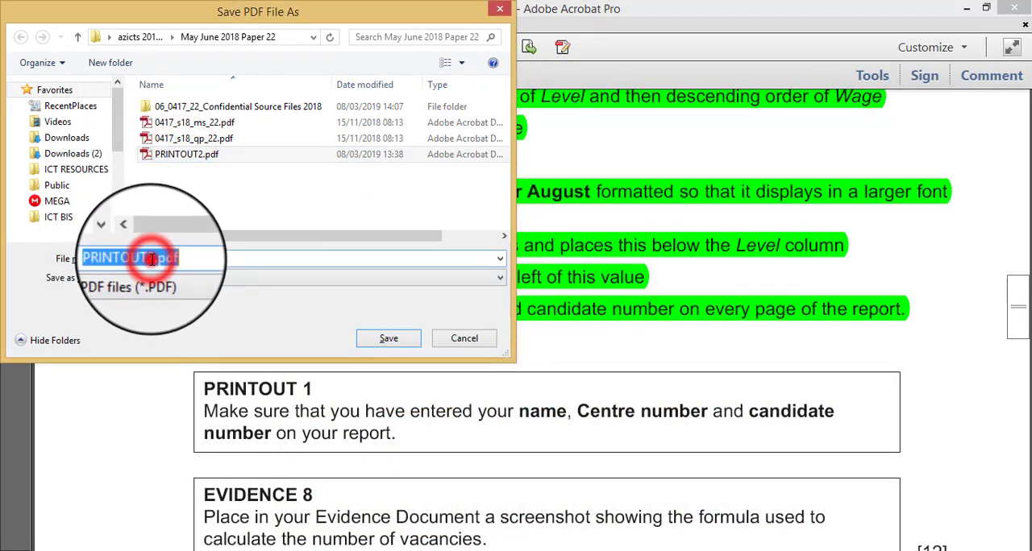
{"action": "left_click", "coordinate": [152, 260]}
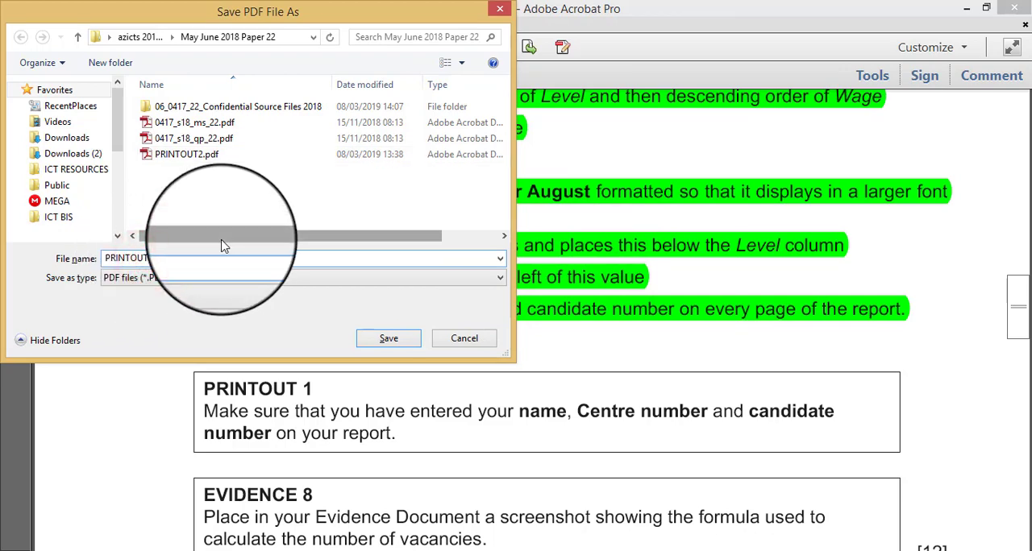
{"action": "key", "text": "Return"}
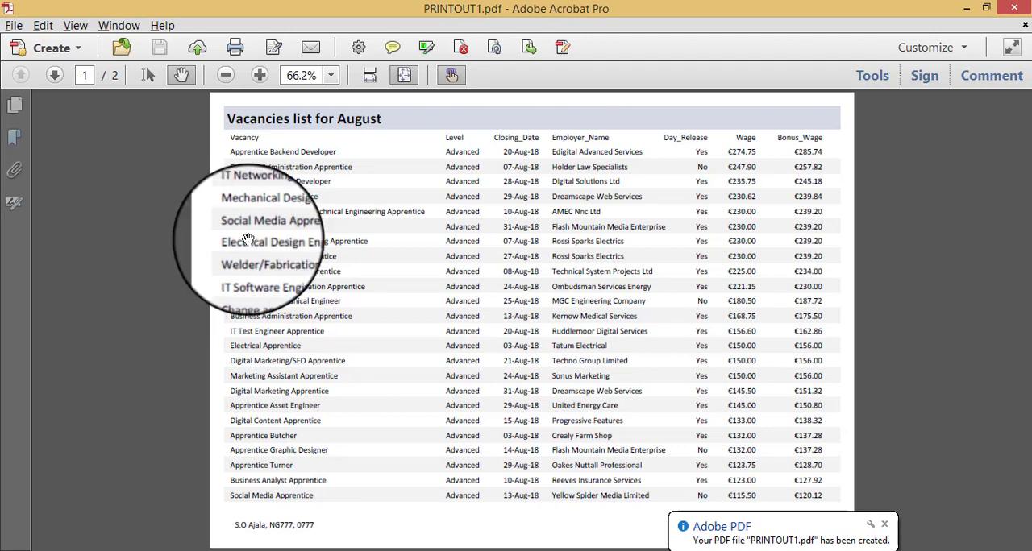
- Highlight the question paper requirement on showing only the listed fields in order, with data and labels in full and no grouping
{"action": "key", "text": "alt+Tab"}
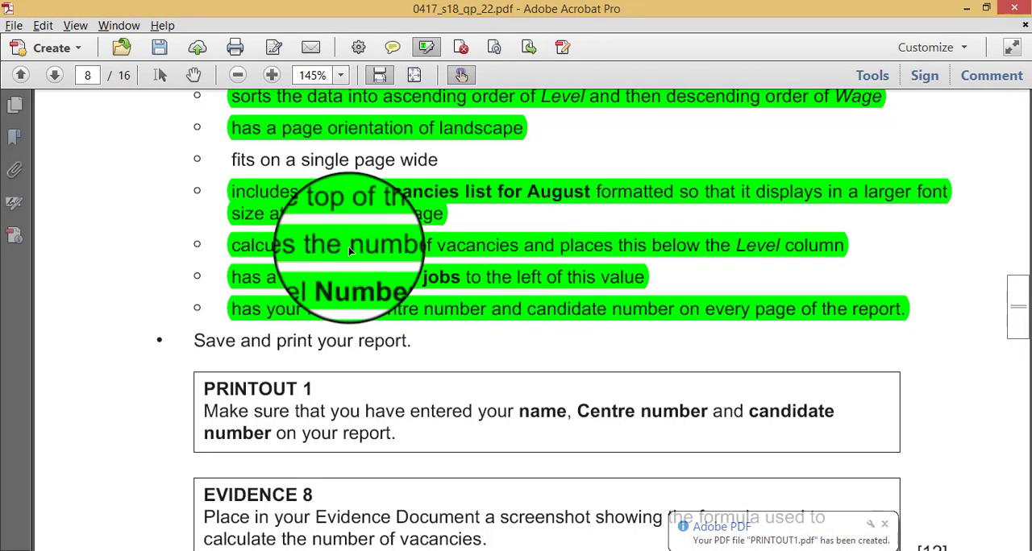
{"action": "scroll", "coordinate": [350, 252], "scroll_direction": "up", "scroll_amount": 6}
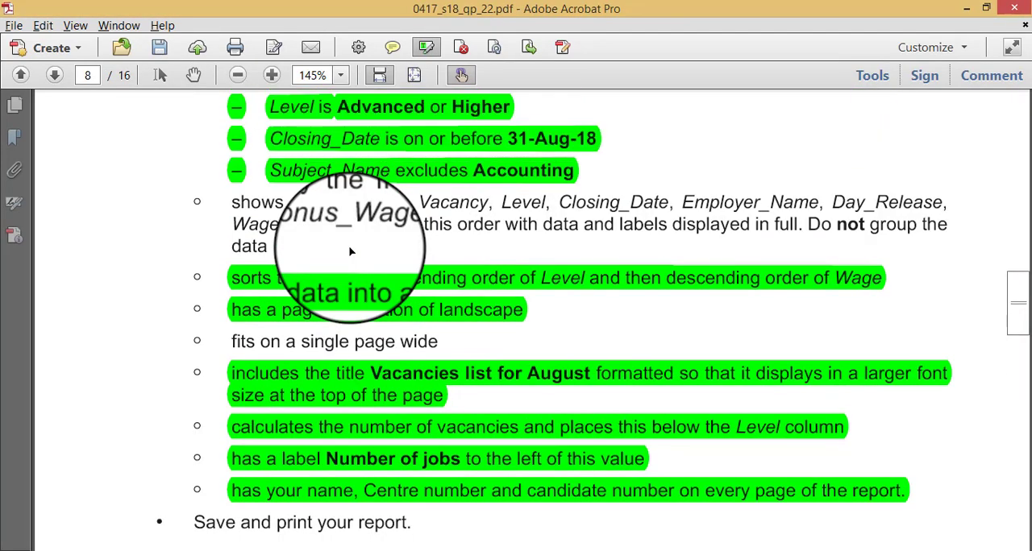
{"action": "left_click_drag", "start_coordinate": [225, 205], "coordinate": [261, 242]}
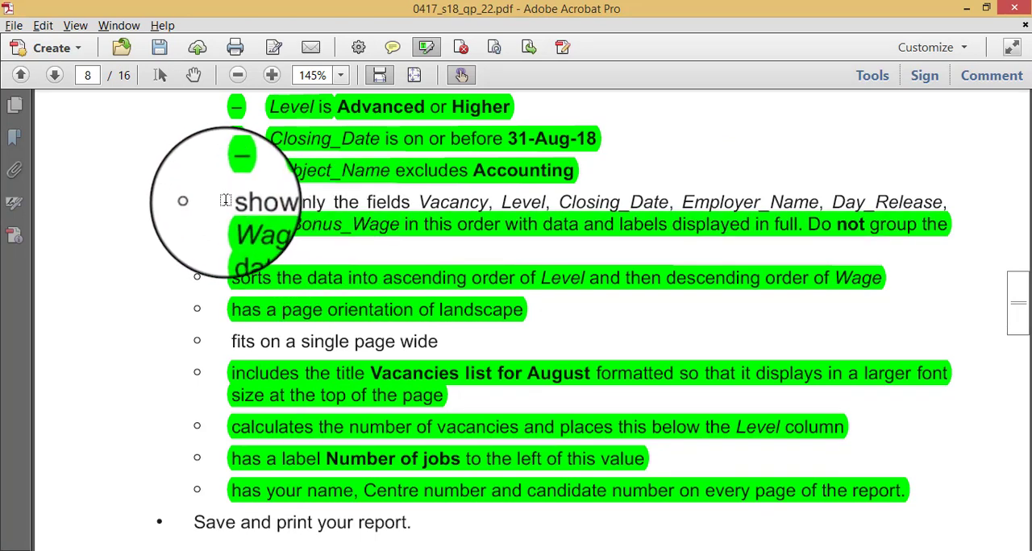
{"action": "left_click_drag", "start_coordinate": [226, 200], "coordinate": [139, 195]}
- Review both pages of PRINTOUT1.pdf for field order, complete data and candidate details
{"action": "key", "text": "alt+Tab"}
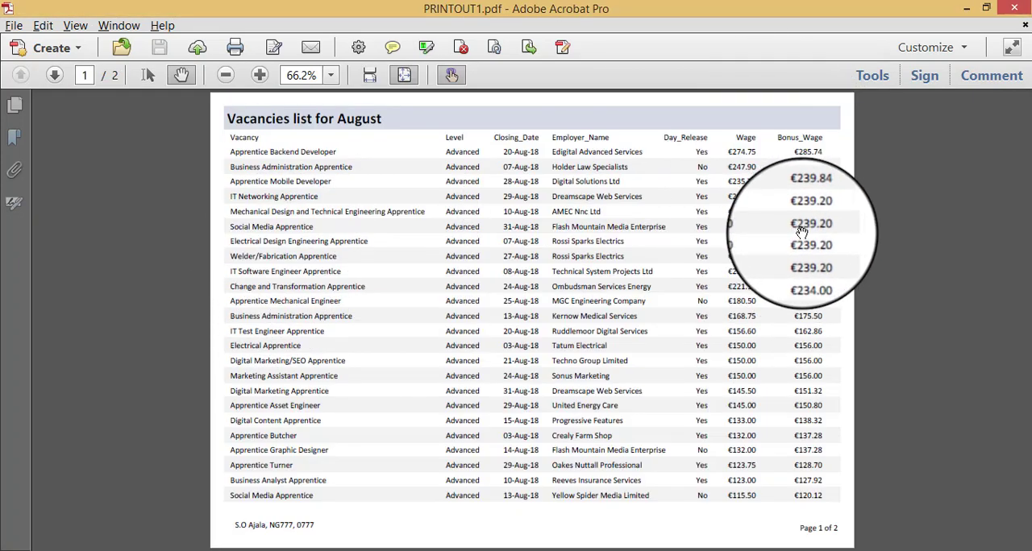
{"action": "left_click", "coordinate": [53, 75]}
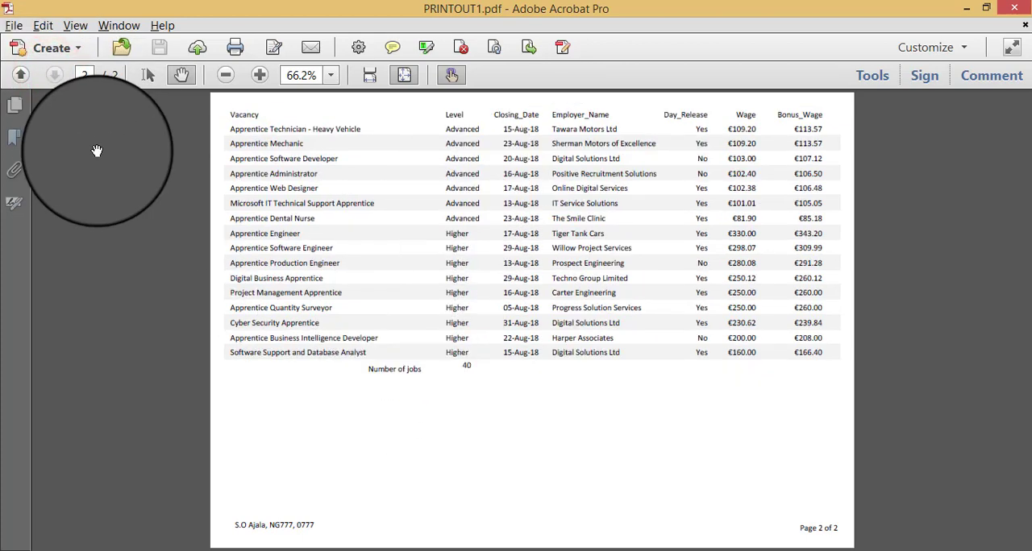
{"action": "left_click", "coordinate": [21, 75]}
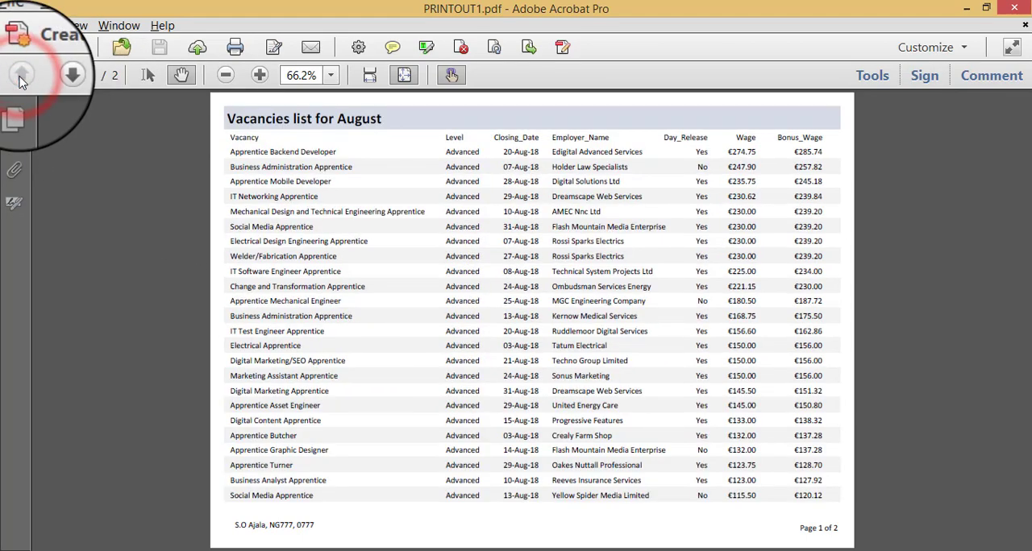
- Highlight the "fits on a single page wide" requirement in the question paper
{"action": "key", "text": "alt+Tab"}
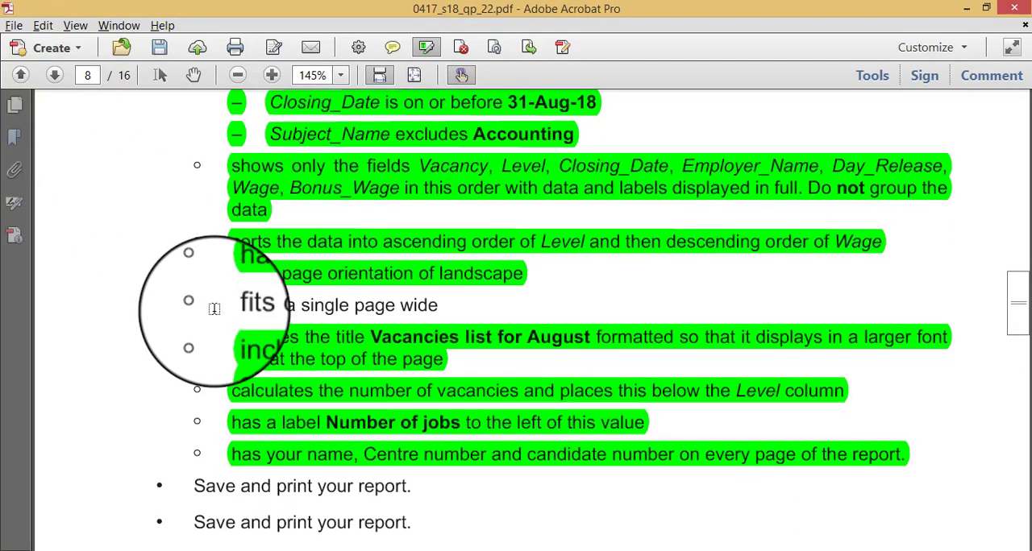
{"action": "scroll", "coordinate": [213, 309], "scroll_direction": "down", "scroll_amount": 1}
{"action": "left_click_drag", "start_coordinate": [230, 269], "coordinate": [440, 276]}
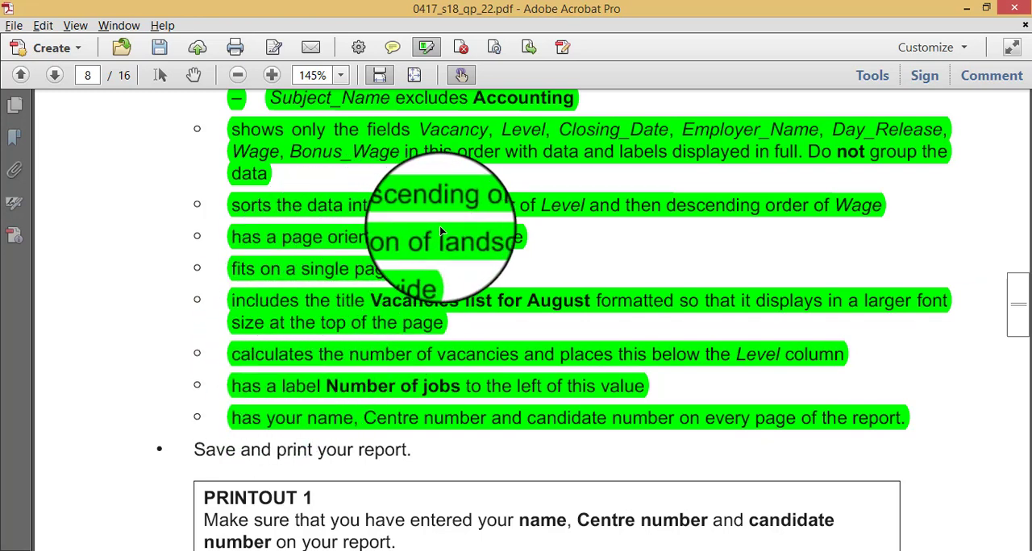
- View PRINTOUT1.pdf at page width with scrolling and compare its end-of-report vacancy count and label with the question paper requirements
{"action": "key", "text": "alt+Tab"}
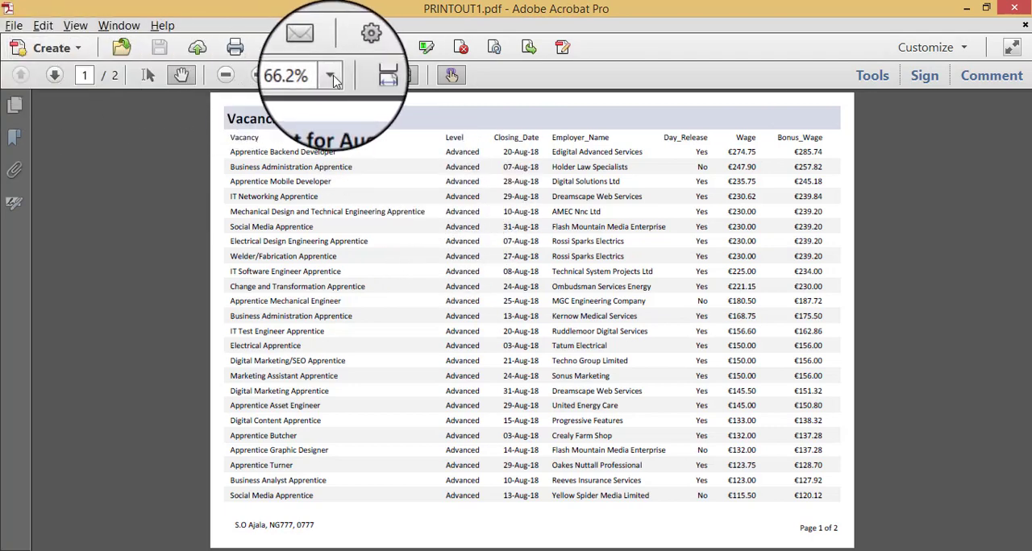
{"action": "left_click", "coordinate": [370, 75]}
{"action": "scroll", "coordinate": [347, 212], "scroll_direction": "down", "scroll_amount": 15}
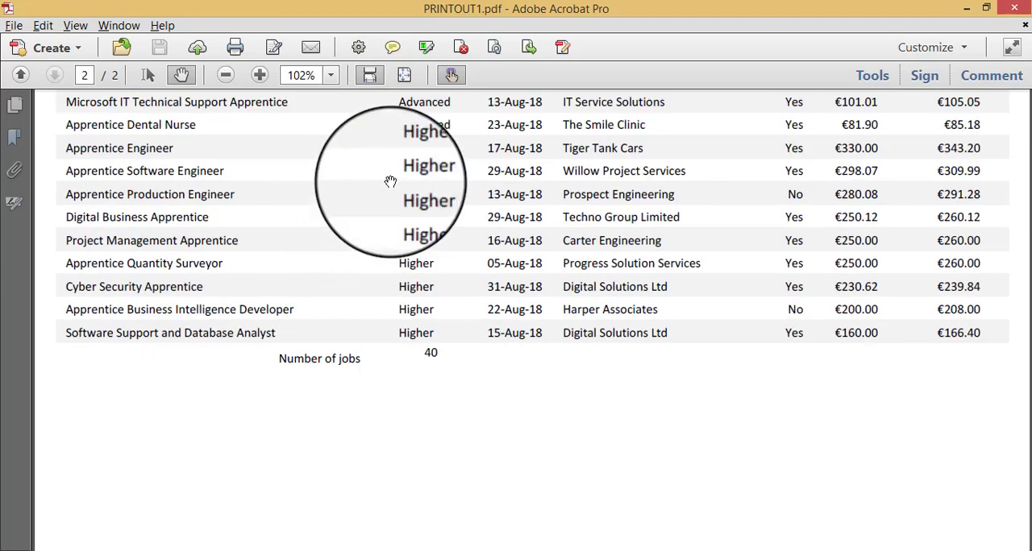
{"action": "key", "text": "alt+Tab"}
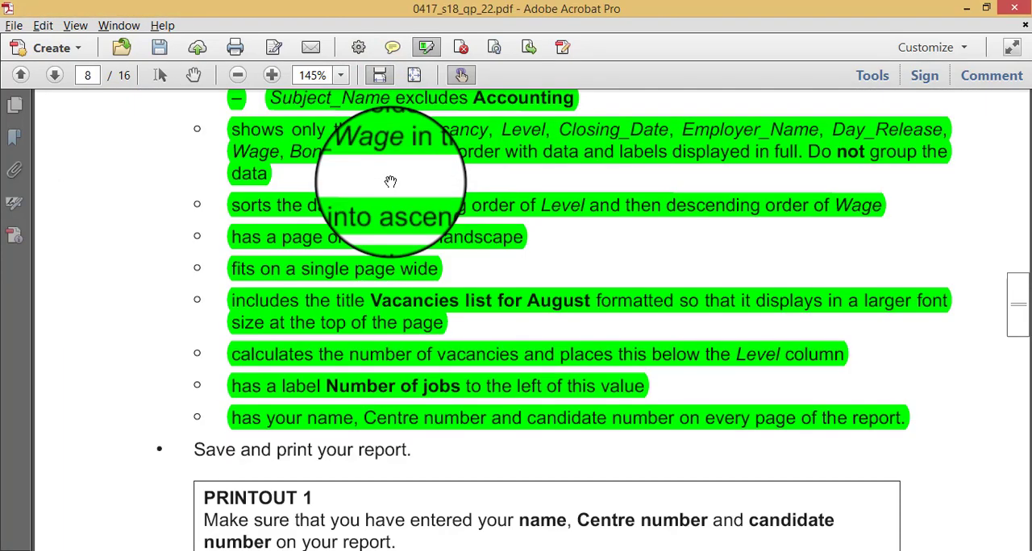
{"action": "key", "text": "alt+Tab"}
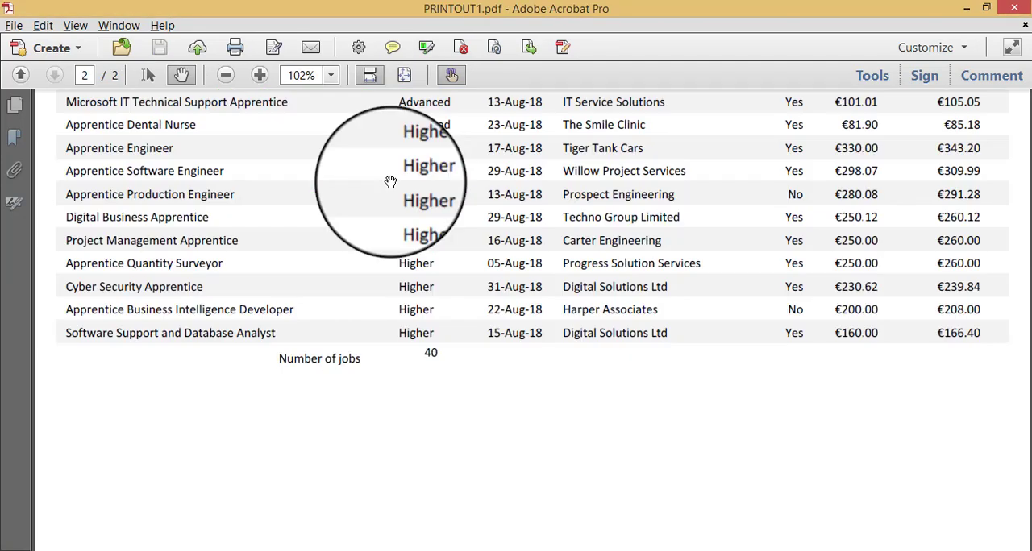
- Check the Level and Wage sort order across both pages of PRINTOUT1.pdf
{"action": "scroll", "coordinate": [390, 182], "scroll_direction": "up", "scroll_amount": 10}
{"action": "scroll", "coordinate": [390, 182], "scroll_direction": "up", "scroll_amount": 10}
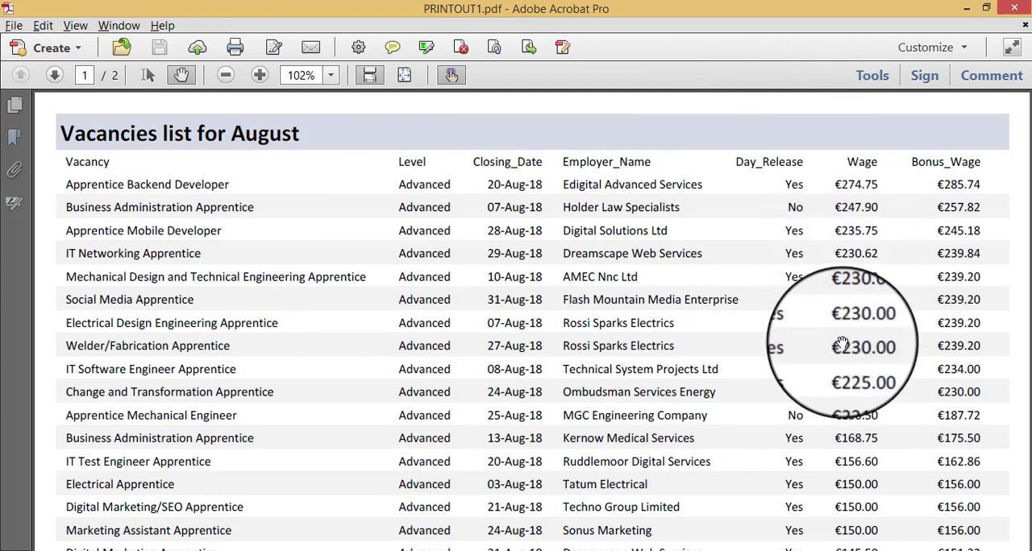
{"action": "scroll", "coordinate": [841, 302], "scroll_direction": "down", "scroll_amount": 10}
{"action": "scroll", "coordinate": [840, 344], "scroll_direction": "down", "scroll_amount": 5}
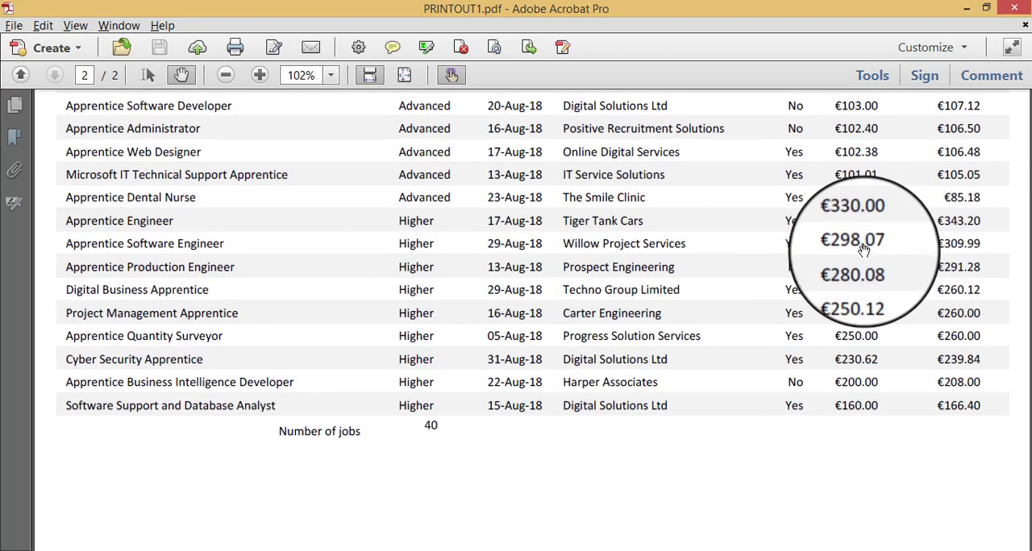
- Switch to the question paper and read the remaining question 22 instructions and the question 23 extract requirements
{"action": "key", "text": "alt+Tab"}
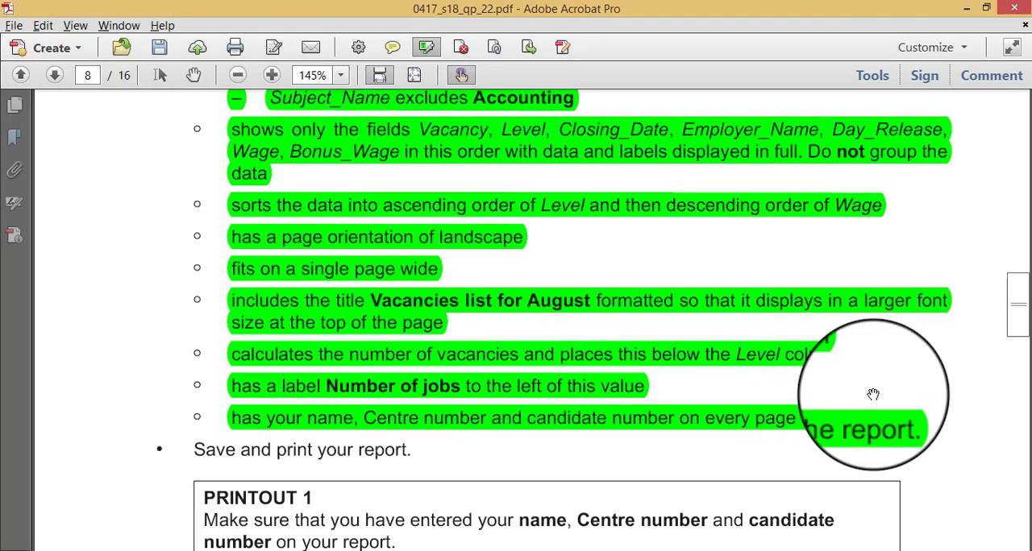
{"action": "scroll", "coordinate": [873, 393], "scroll_direction": "down", "scroll_amount": 5}
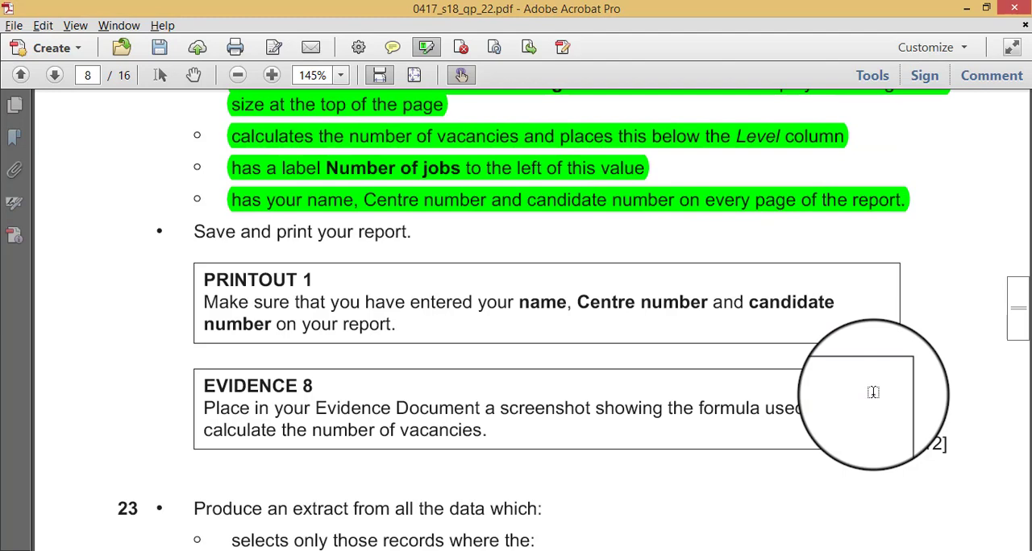
{"action": "scroll", "coordinate": [531, 405], "scroll_direction": "down", "scroll_amount": 5}
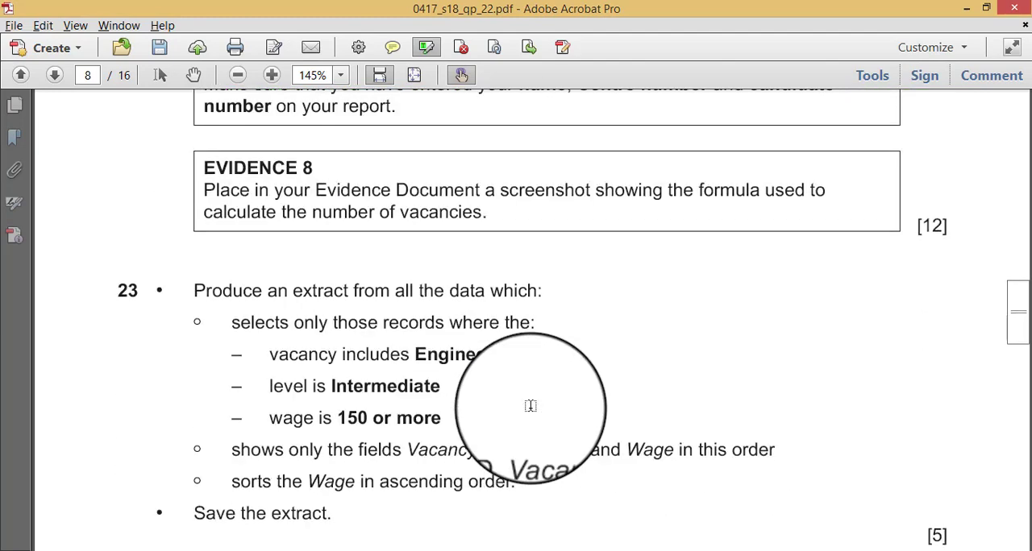
{"action": "scroll", "coordinate": [530, 406], "scroll_direction": "down", "scroll_amount": 2}
- Switch to Access, leave the print preview and close the Vacancies list for August report
{"action": "key", "text": "alt+Tab"}
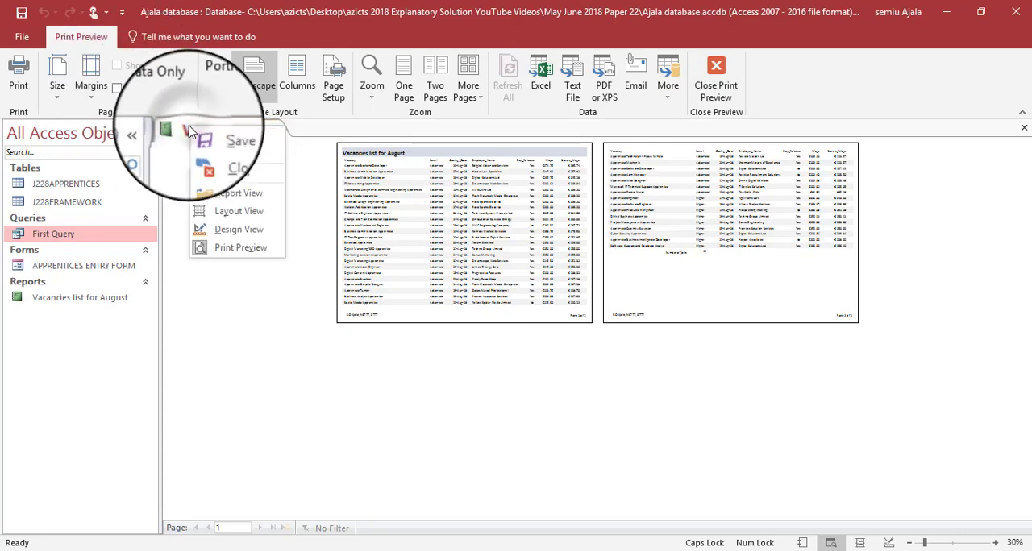
{"action": "left_click", "coordinate": [702, 89]}
{"action": "left_click", "coordinate": [709, 87]}
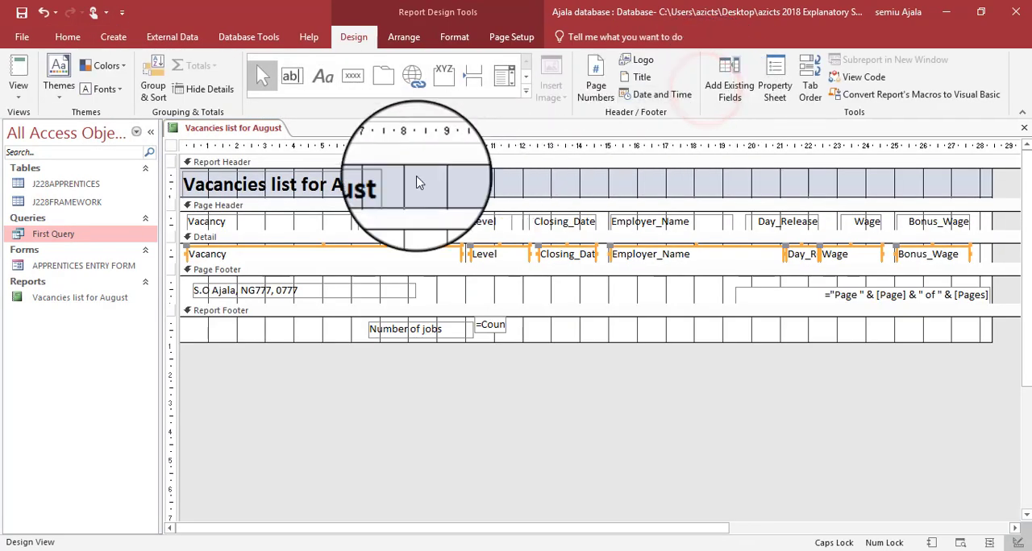
{"action": "right_click", "coordinate": [241, 127]}
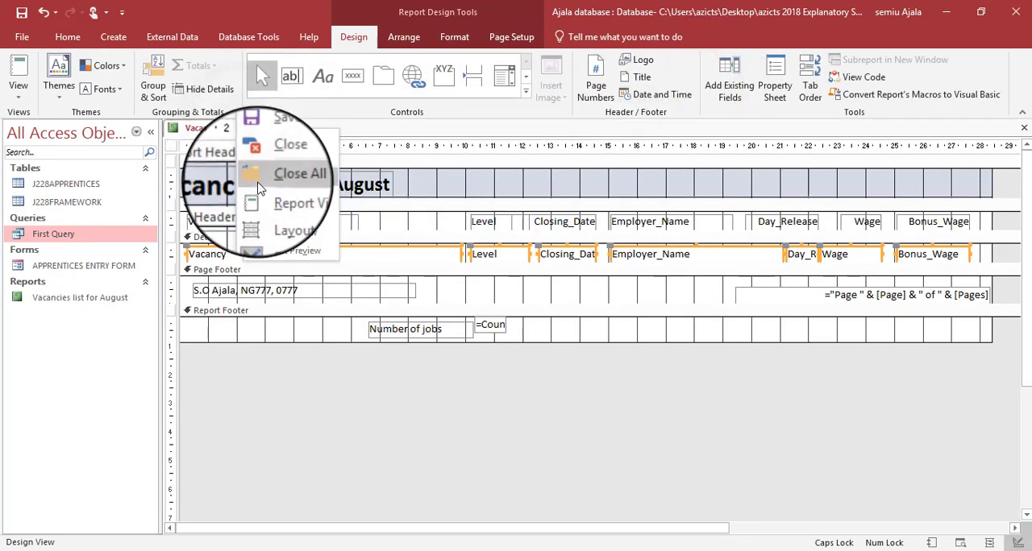
{"action": "left_click", "coordinate": [259, 188]}
{"action": "left_click", "coordinate": [462, 327]}
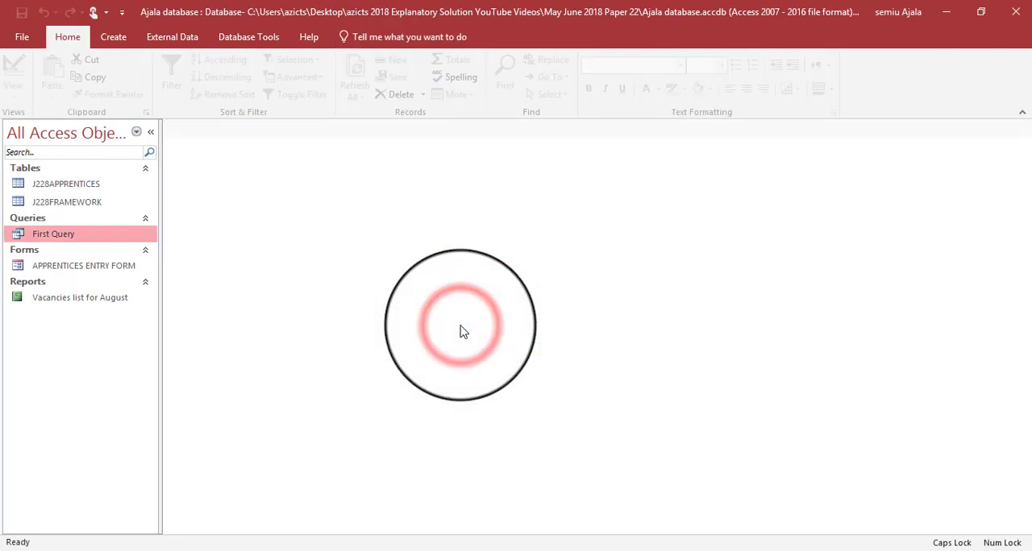
- Consult question 23 and start a simple query with all fields from the J228APPRENTICES and J228FRAMEWORK tables
{"action": "key", "text": "alt+Tab"}
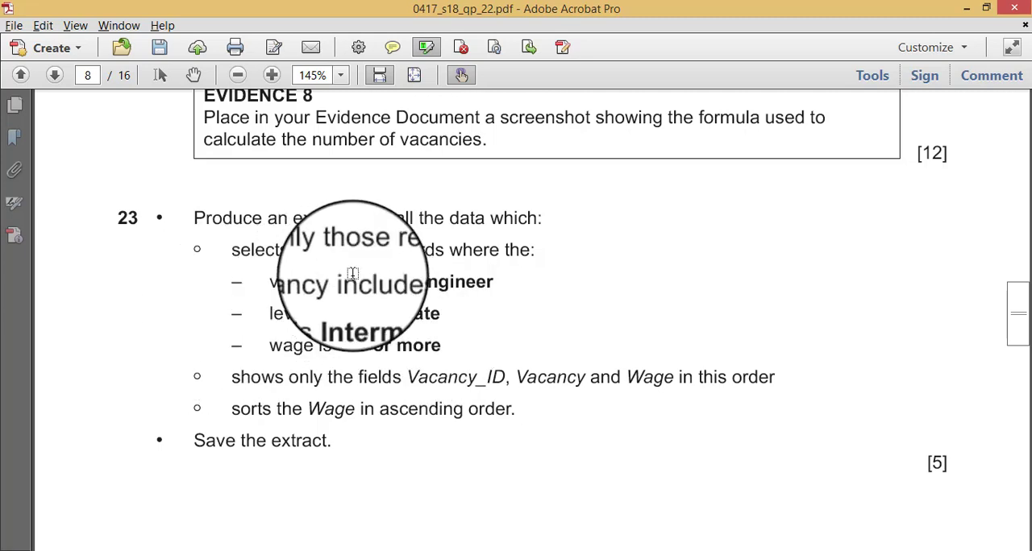
{"action": "key", "text": "alt+Tab"}
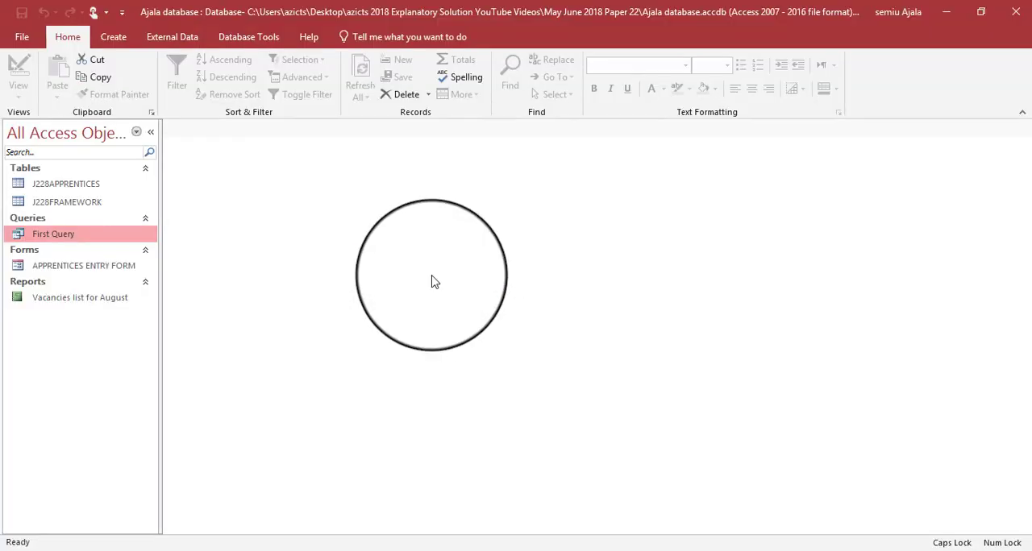
{"action": "left_click", "coordinate": [111, 38]}
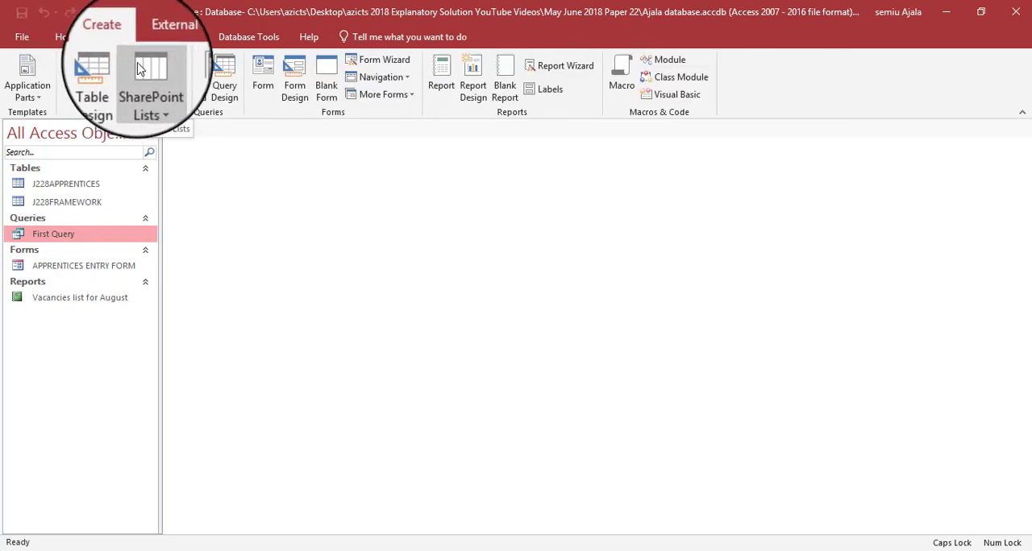
{"action": "left_click", "coordinate": [192, 81]}
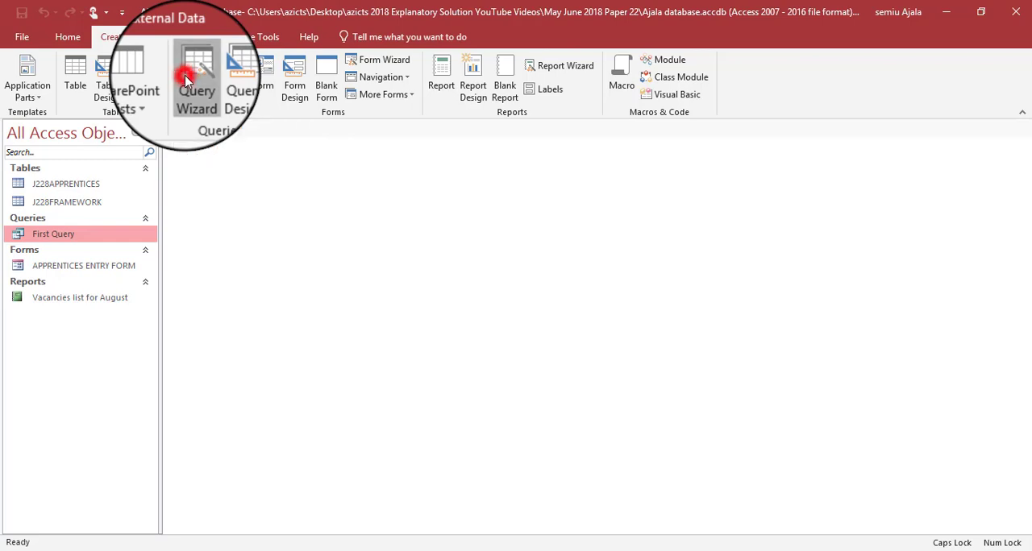
{"action": "left_click", "coordinate": [580, 486]}
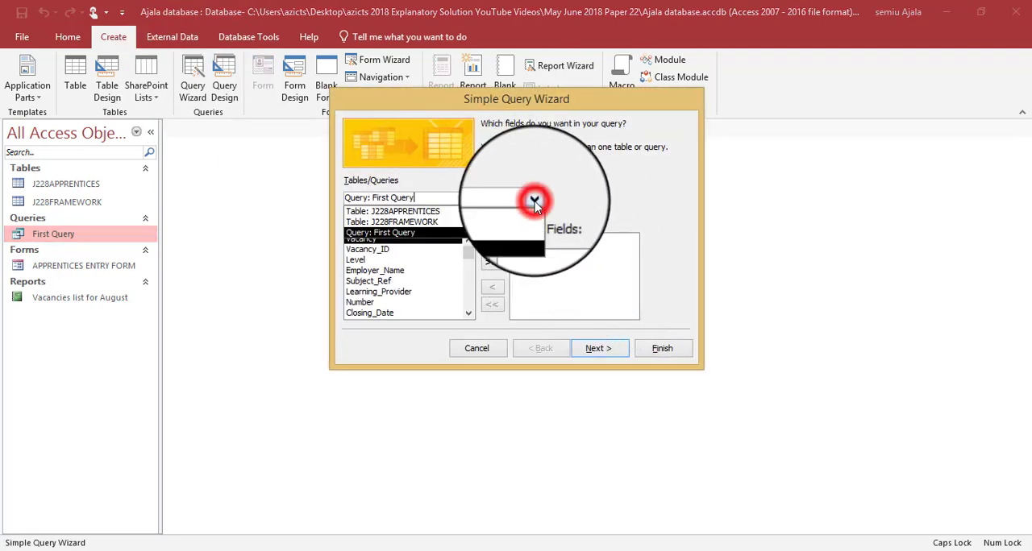
{"action": "left_click", "coordinate": [516, 211]}
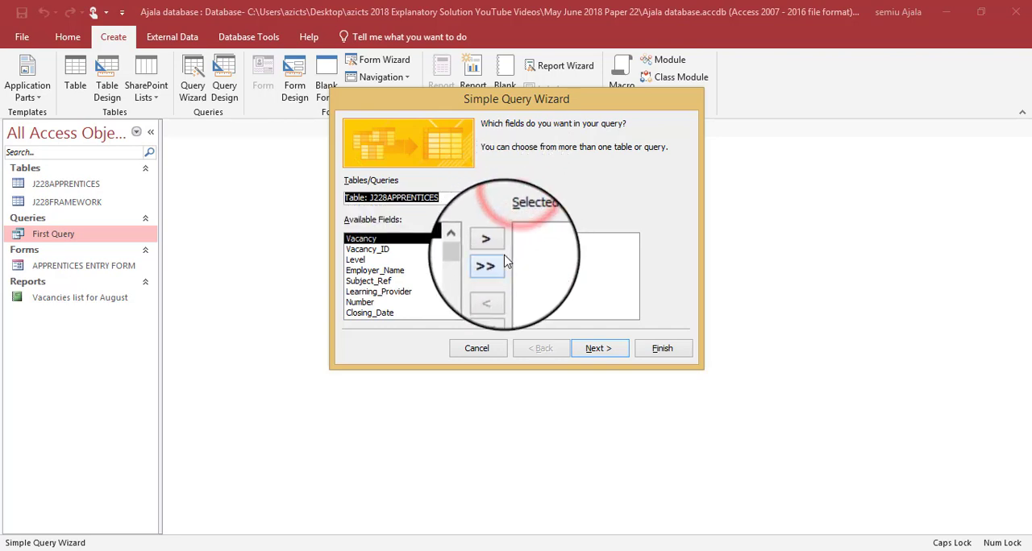
{"action": "left_click", "coordinate": [492, 267]}
{"action": "left_click", "coordinate": [532, 195]}
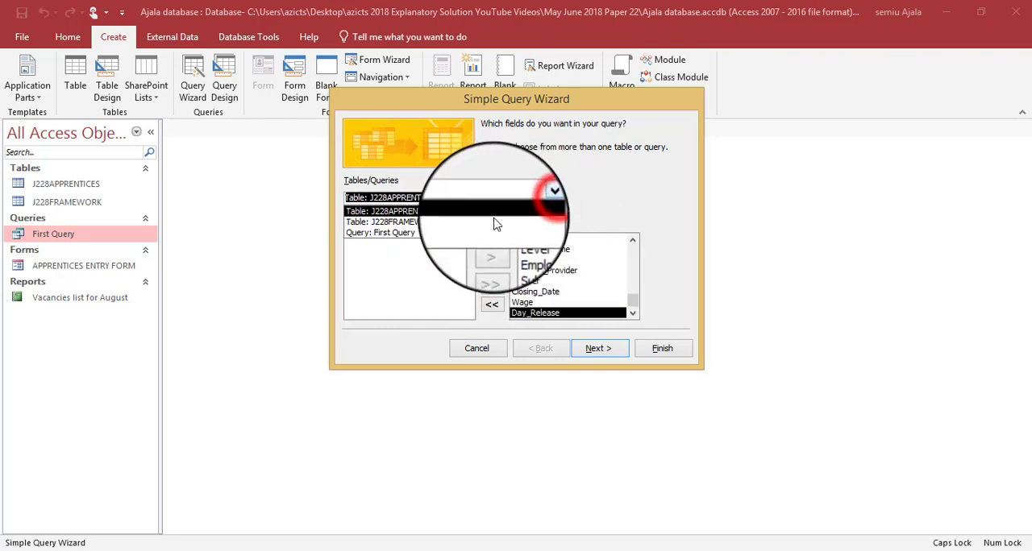
{"action": "left_click", "coordinate": [484, 228]}
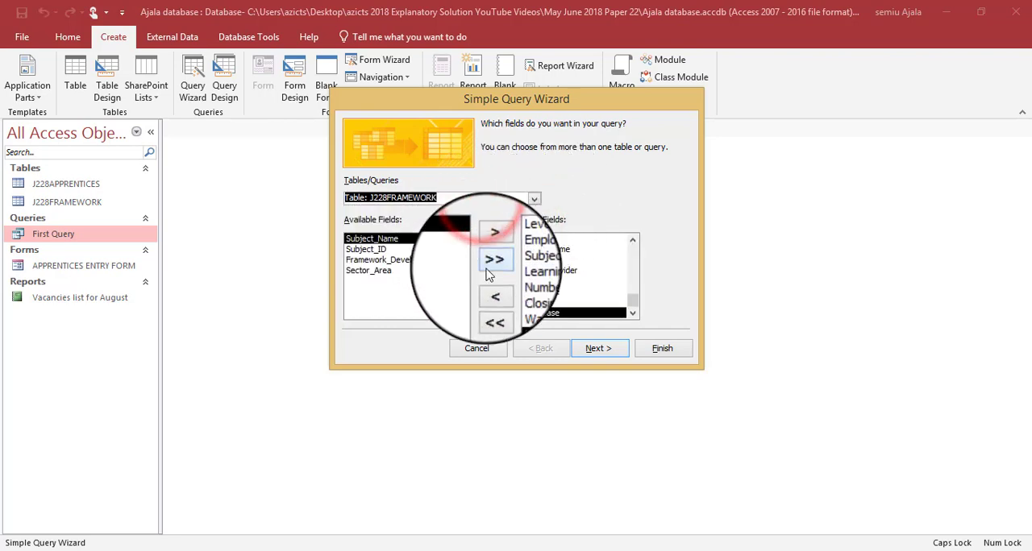
{"action": "left_click", "coordinate": [492, 266]}
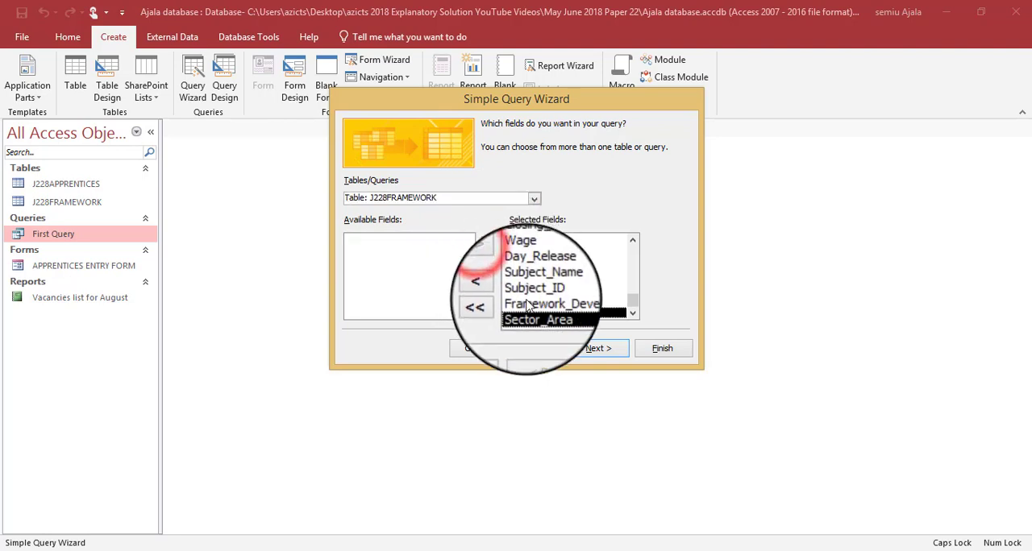
- Title the query Second Query and finish the wizard with the option to modify the query design
{"action": "left_click", "coordinate": [587, 358]}
{"action": "left_click", "coordinate": [594, 349]}
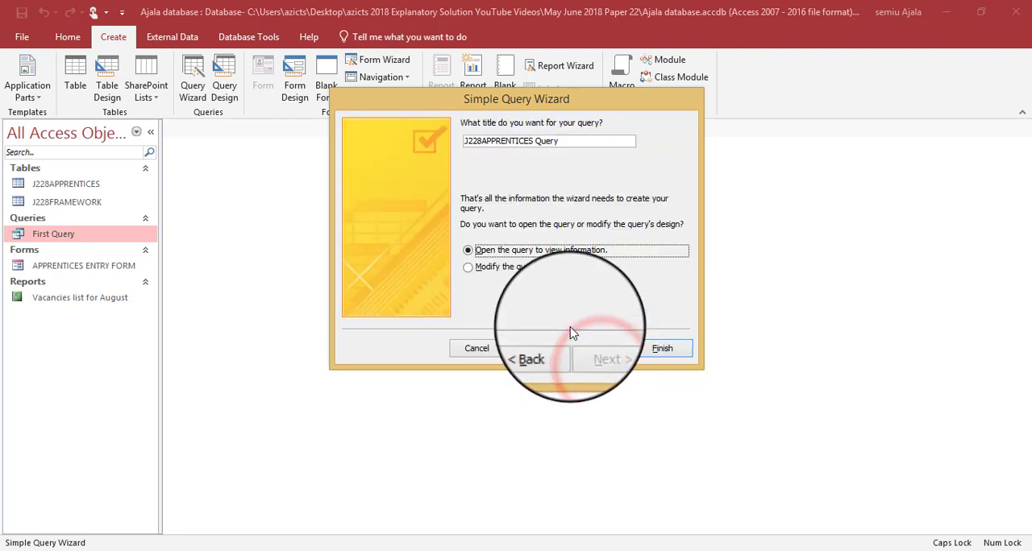
{"action": "left_click", "coordinate": [525, 268]}
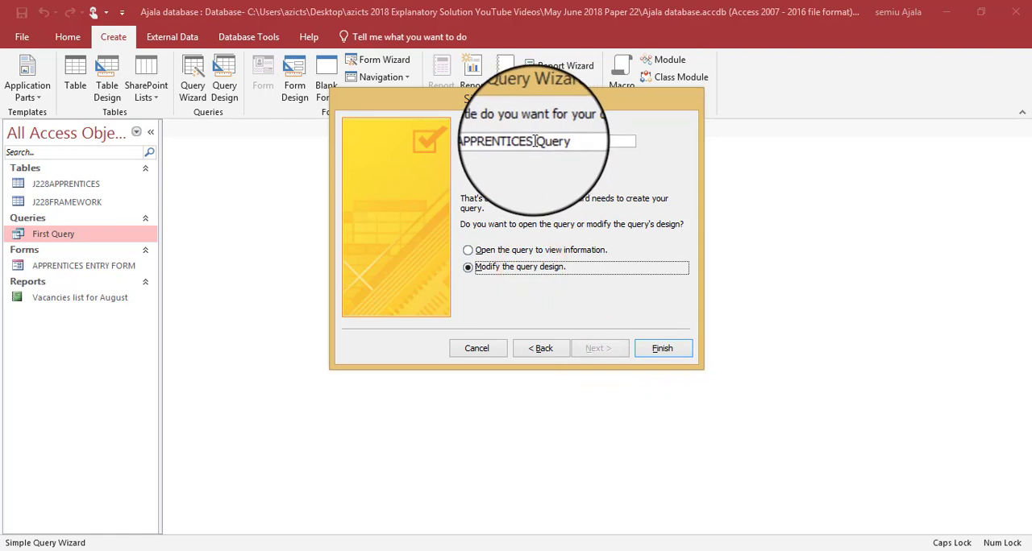
{"action": "left_click_drag", "start_coordinate": [533, 141], "coordinate": [389, 140]}
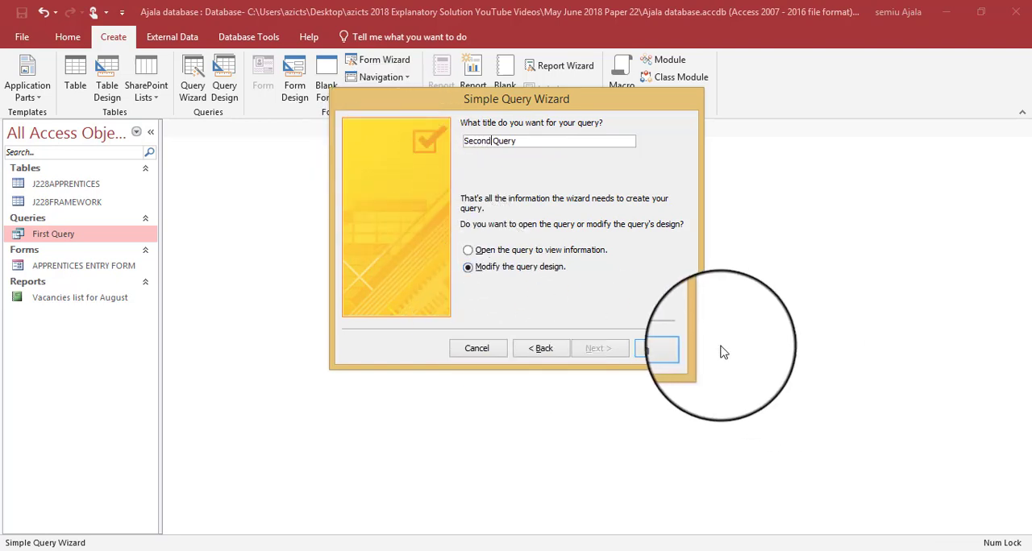
{"action": "left_click", "coordinate": [689, 348]}
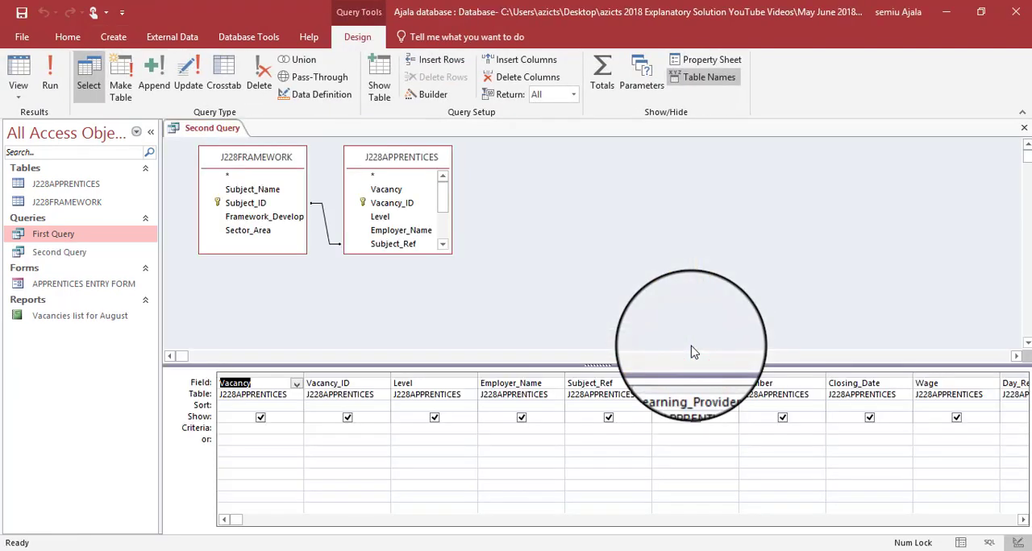
- Check the question 23 conditions and set the Vacancy criterion to *Engineer*
{"action": "key", "text": "alt+Tab"}
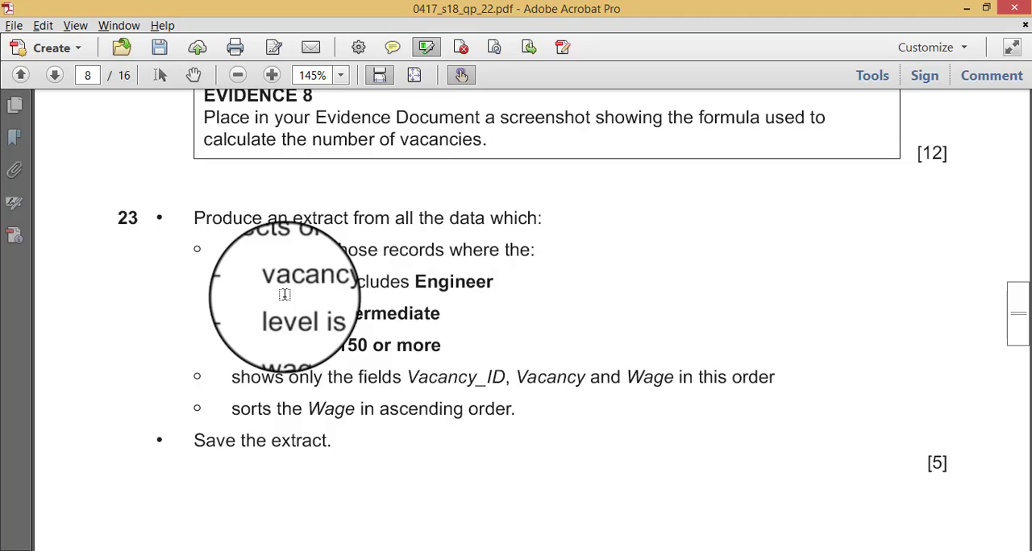
{"action": "key", "text": "alt+Tab"}
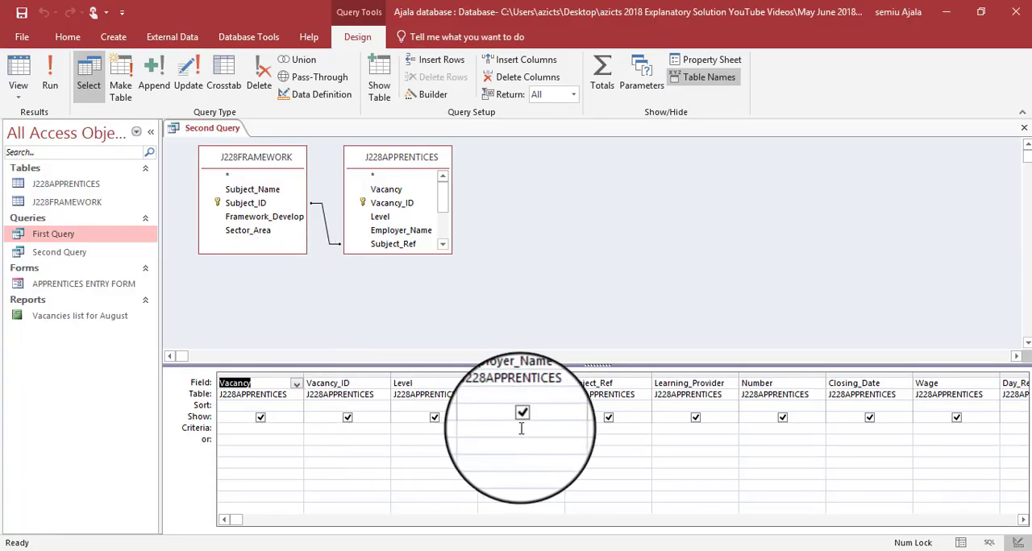
{"action": "left_click", "coordinate": [248, 428]}
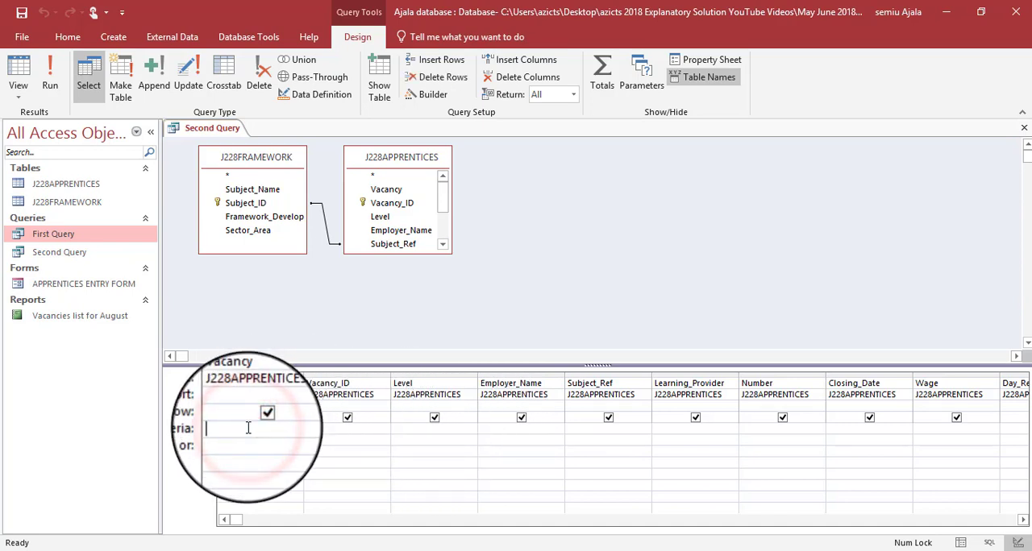
{"action": "key", "text": "alt+Tab"}
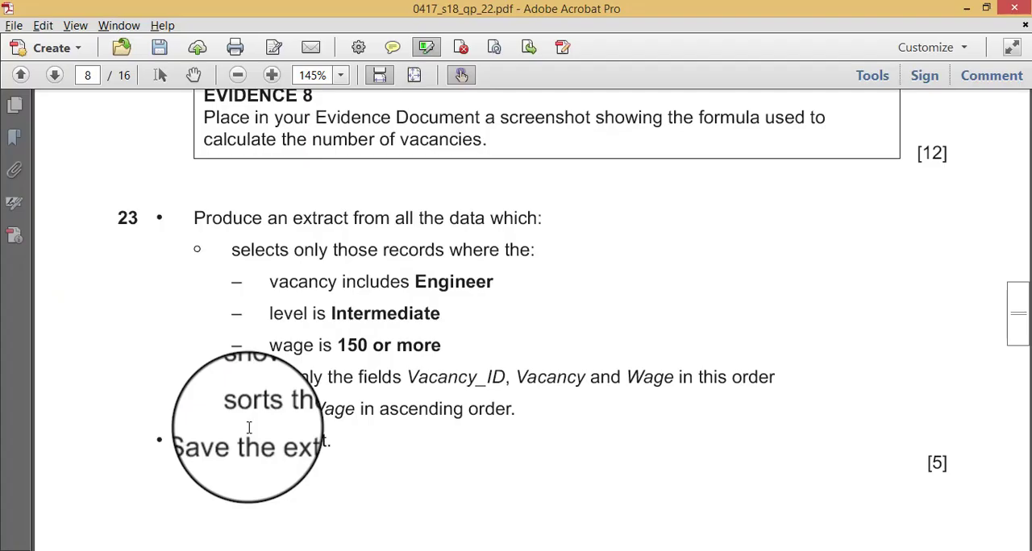
{"action": "key", "text": "alt+Tab"}
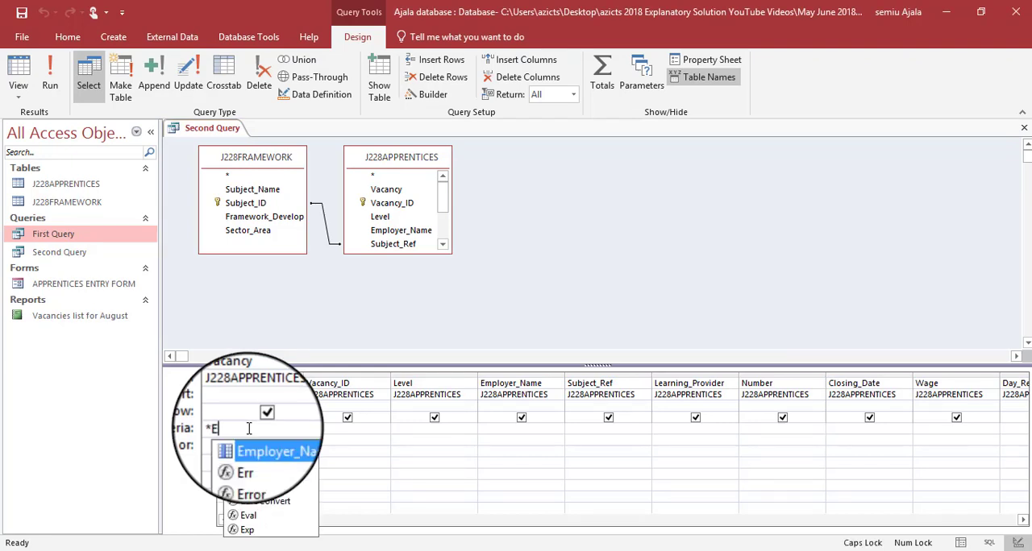
{"action": "type", "text": "ng"}
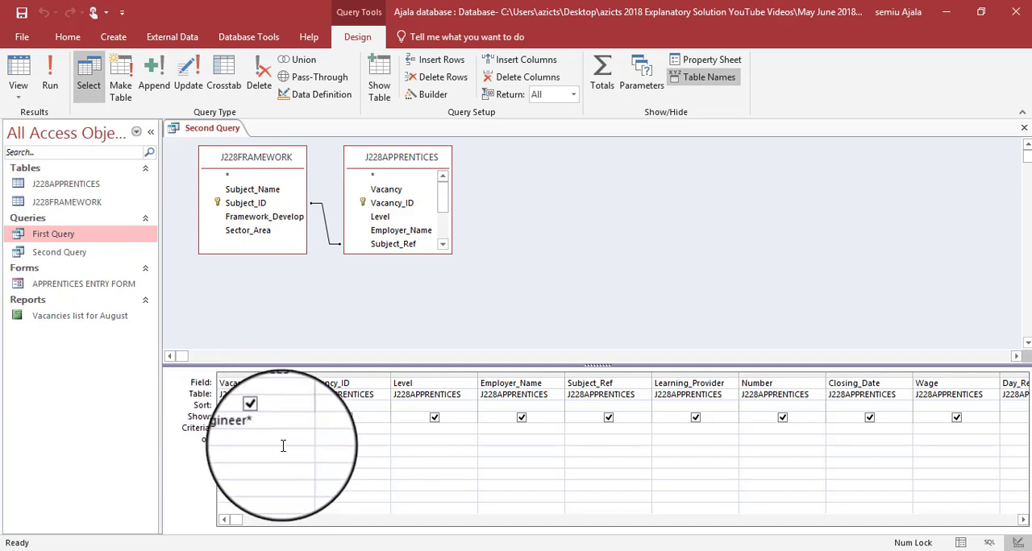
- Check the level condition in the question paper and enter IntermediaTE as the Level criterion
{"action": "key", "text": "alt+Tab"}
{"action": "key", "text": "Tab"}
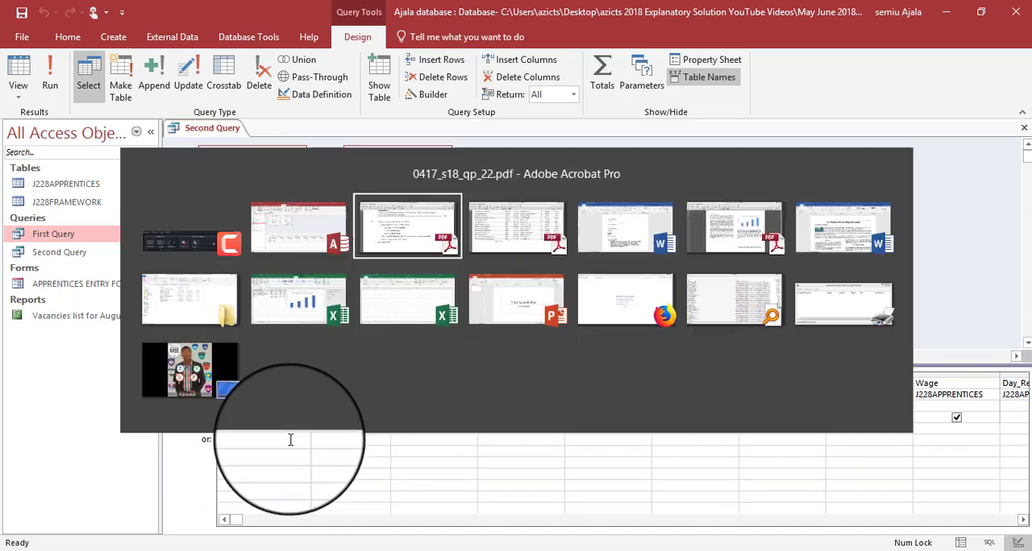
{"action": "key", "text": "alt+Tab"}
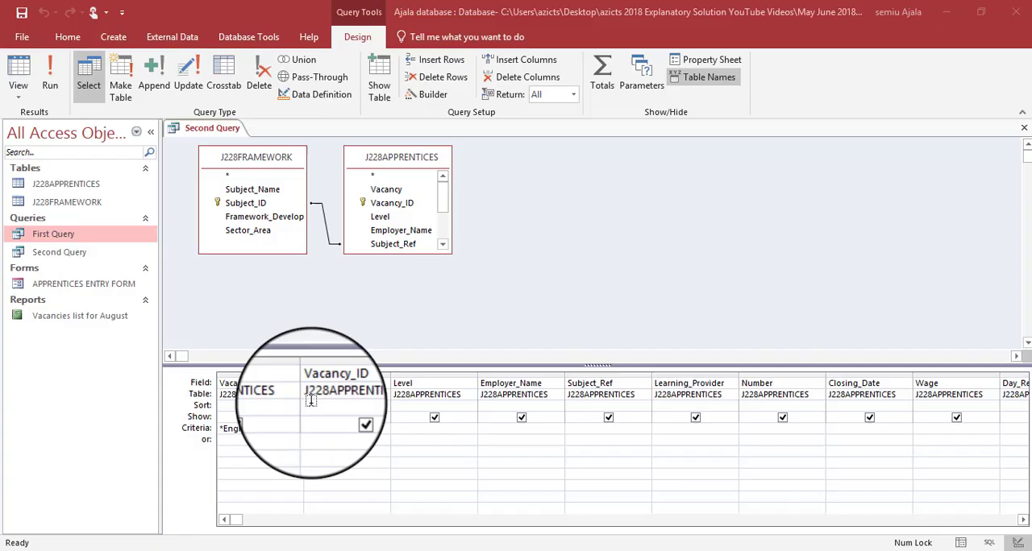
{"action": "left_click", "coordinate": [433, 433]}
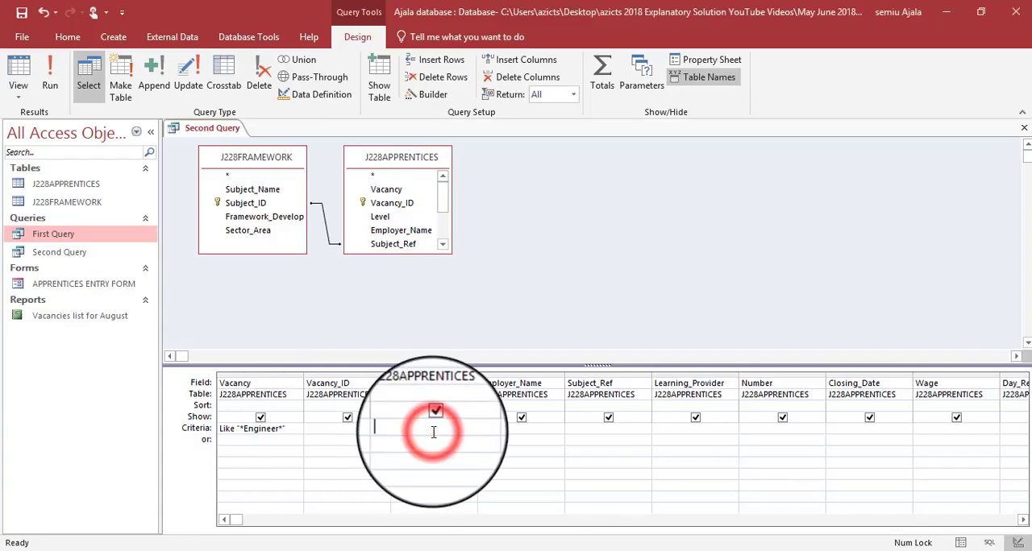
{"action": "type", "text": "I"}
{"action": "key", "text": "Caps_Lock"}
{"action": "type", "text": "ntermediaTE"}
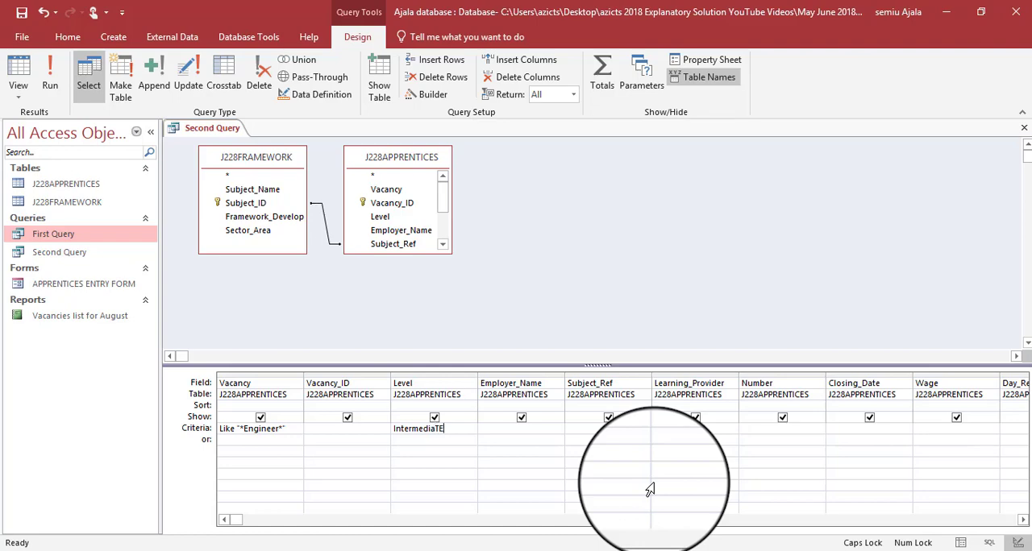
- Check the wage condition in the question paper and set the Wage criterion to >=150
{"action": "key", "text": "alt+Tab"}
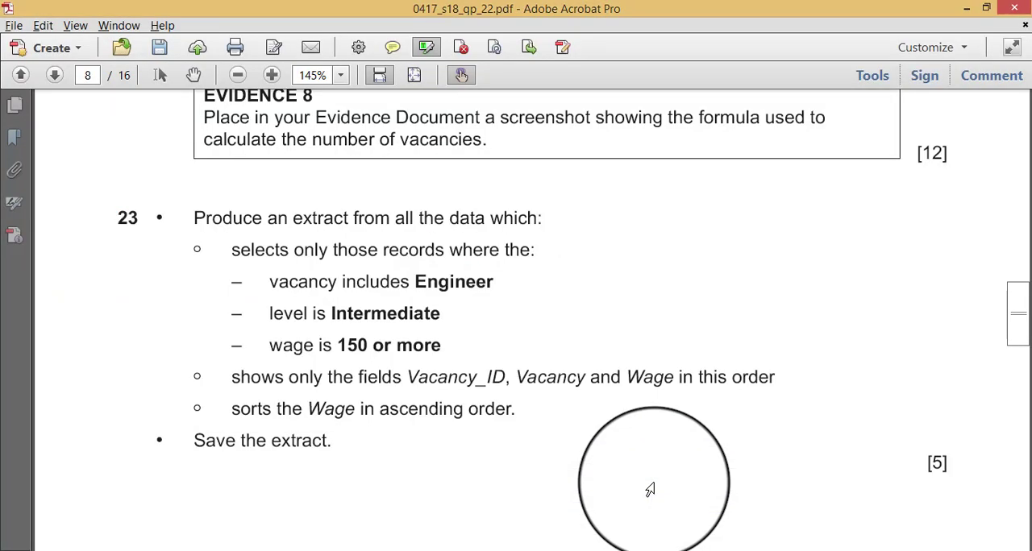
{"action": "key", "text": "alt+Tab"}
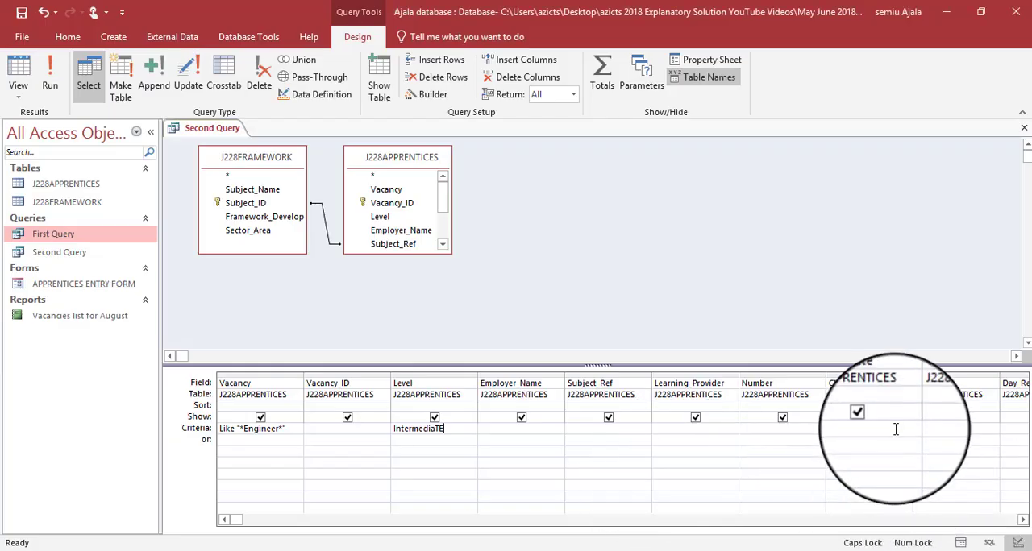
{"action": "left_click", "coordinate": [922, 424]}
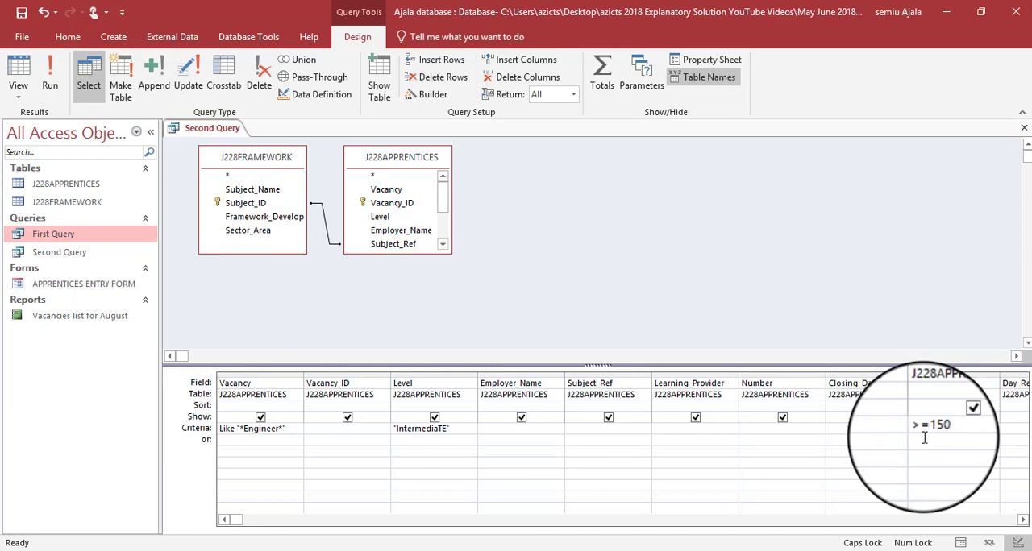
- Run the query and examine the Level and Vacancy columns in the results, adjusting the Vacancy column width
{"action": "left_click", "coordinate": [44, 78]}
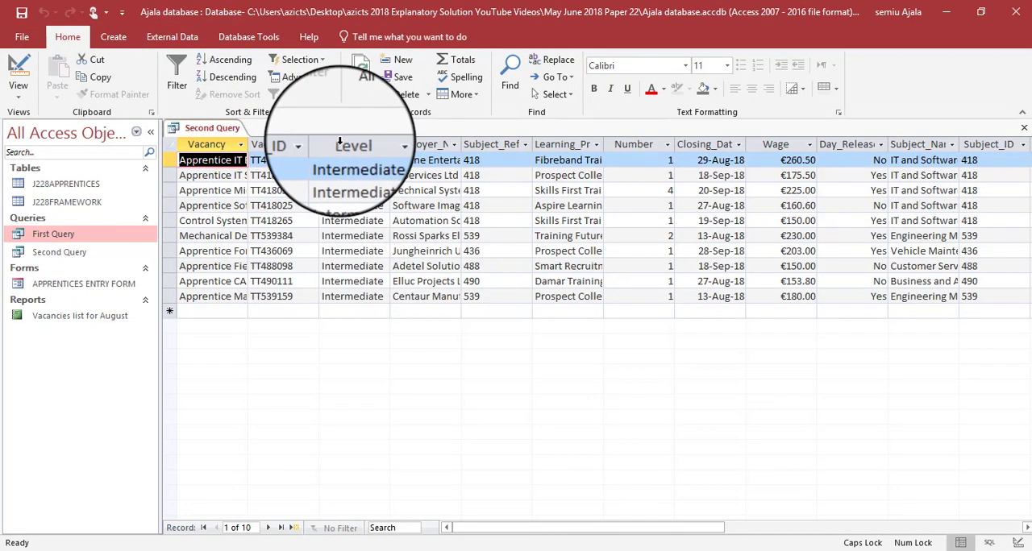
{"action": "left_click", "coordinate": [339, 143]}
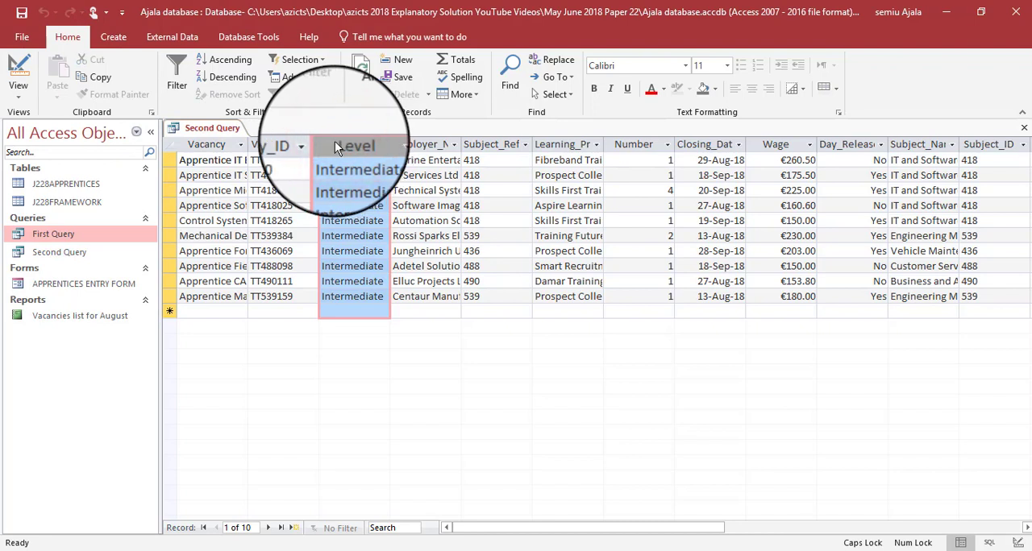
{"action": "left_click_drag", "start_coordinate": [247, 145], "coordinate": [328, 145]}
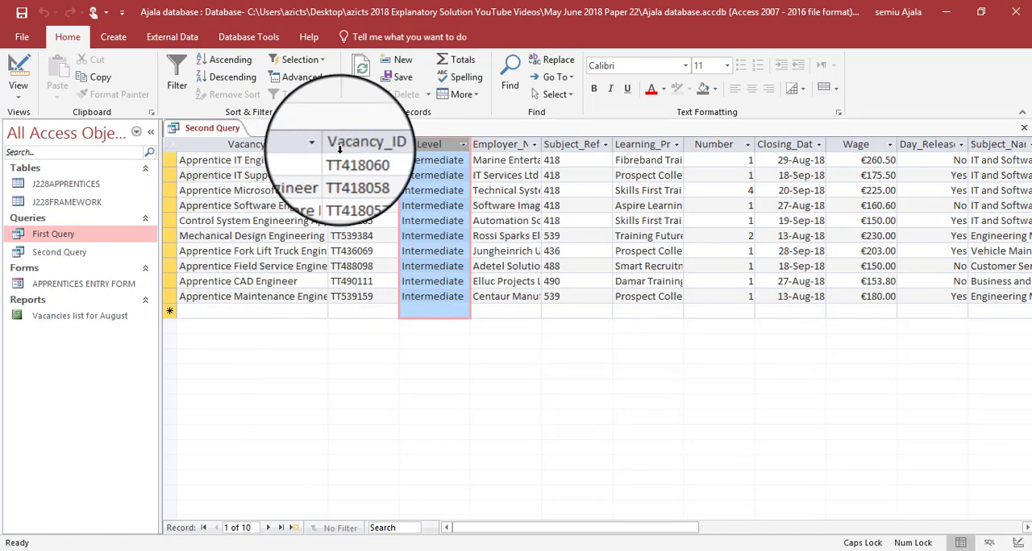
{"action": "left_click_drag", "start_coordinate": [325, 144], "coordinate": [278, 150]}
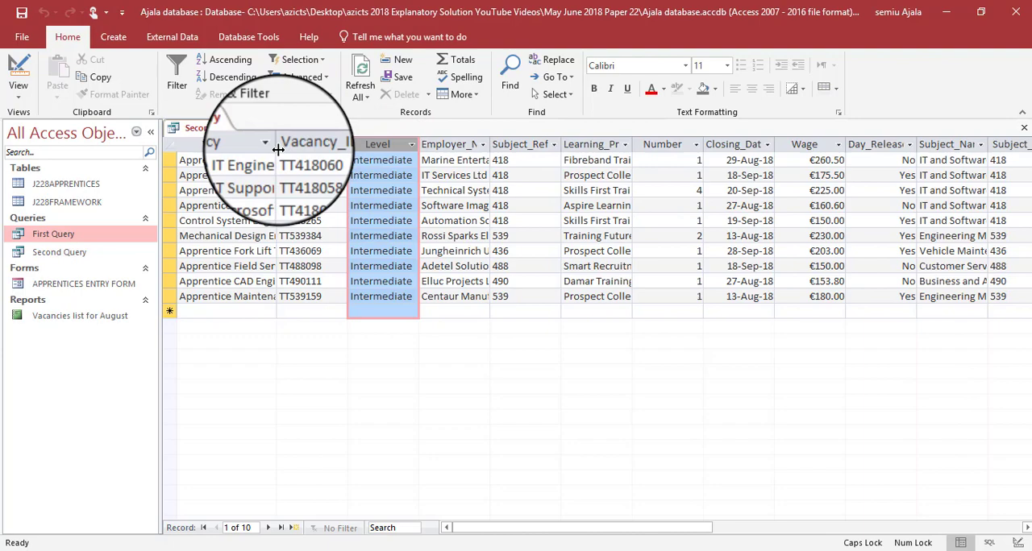
- Check the question paper for the fields to show and return Second Query to Design view
{"action": "key", "text": "alt+Tab"}
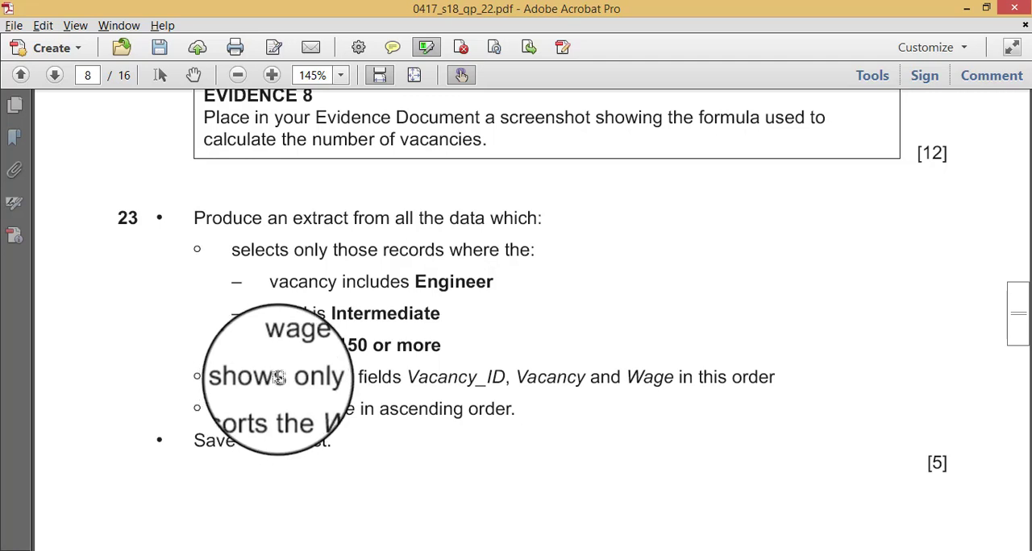
{"action": "key", "text": "alt+Tab"}
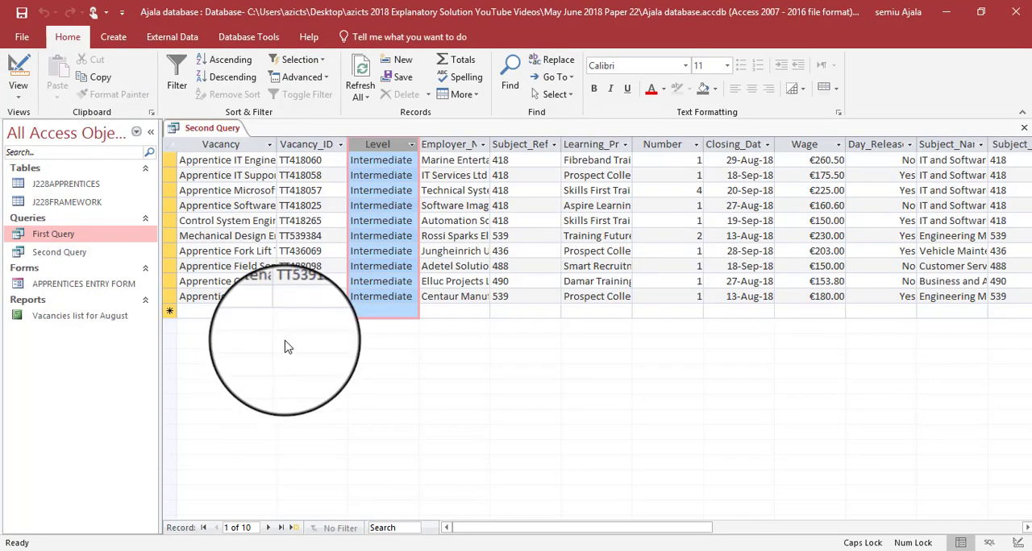
{"action": "right_click", "coordinate": [205, 131]}
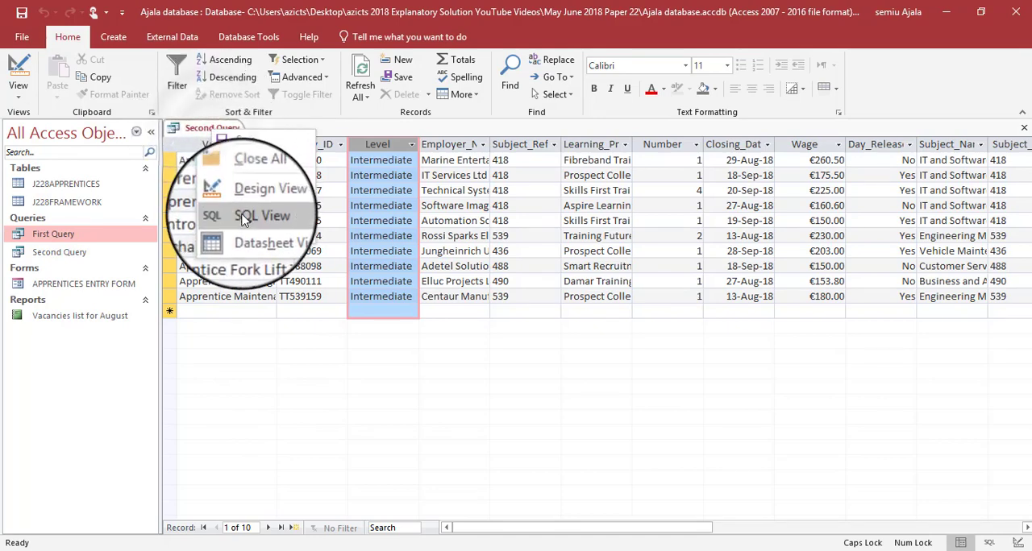
{"action": "left_click", "coordinate": [256, 198]}
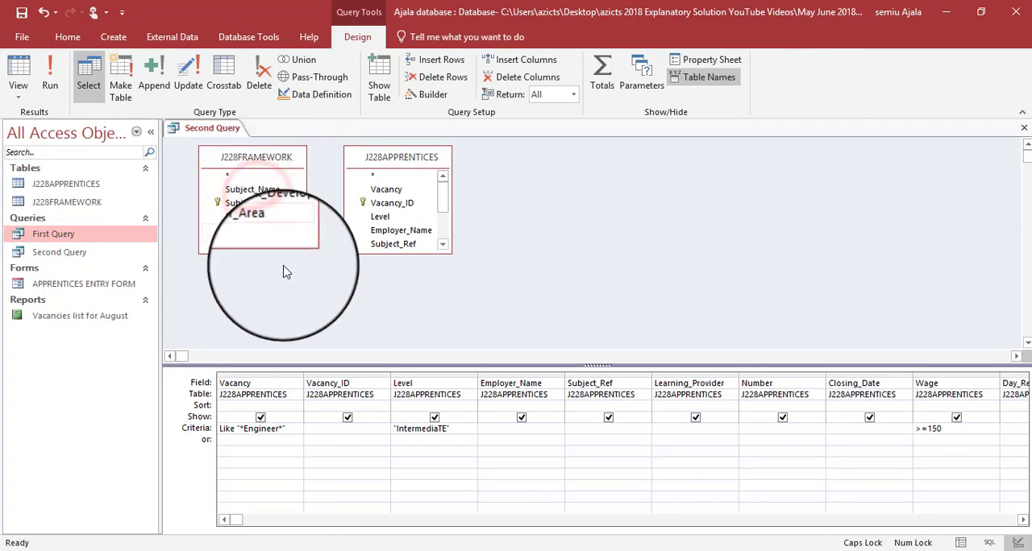
{"action": "key", "text": "alt+Tab"}
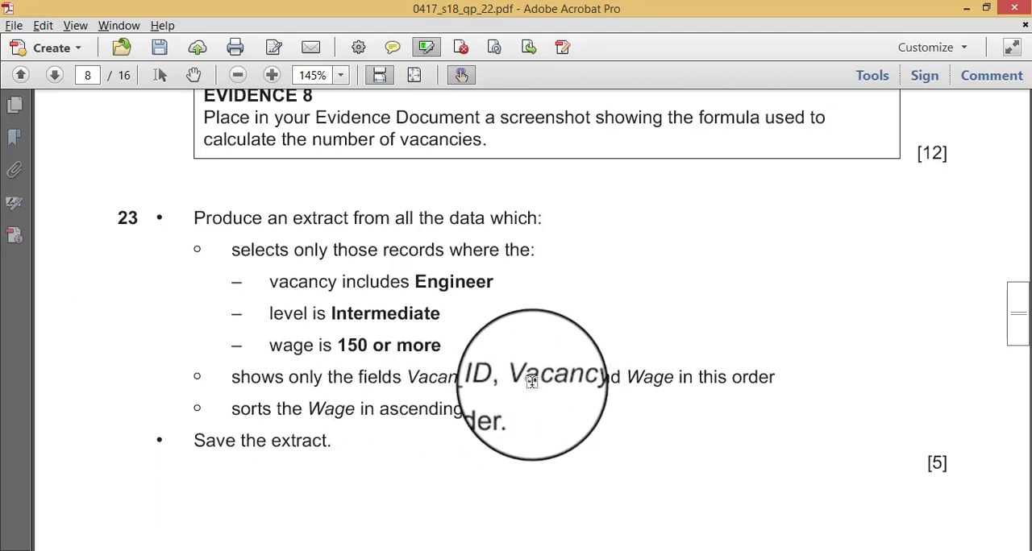
{"action": "key", "text": "alt+Tab"}
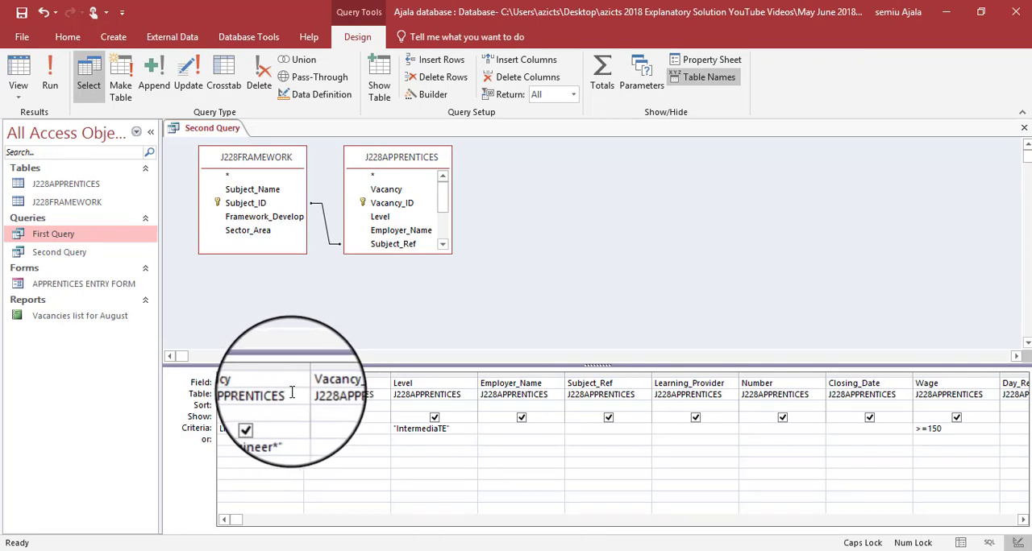
- Hide the Level, Employer_Name, Subject_Ref, Learning_Provider, Number and Closing_Date fields from the query output
{"action": "left_click", "coordinate": [434, 418]}
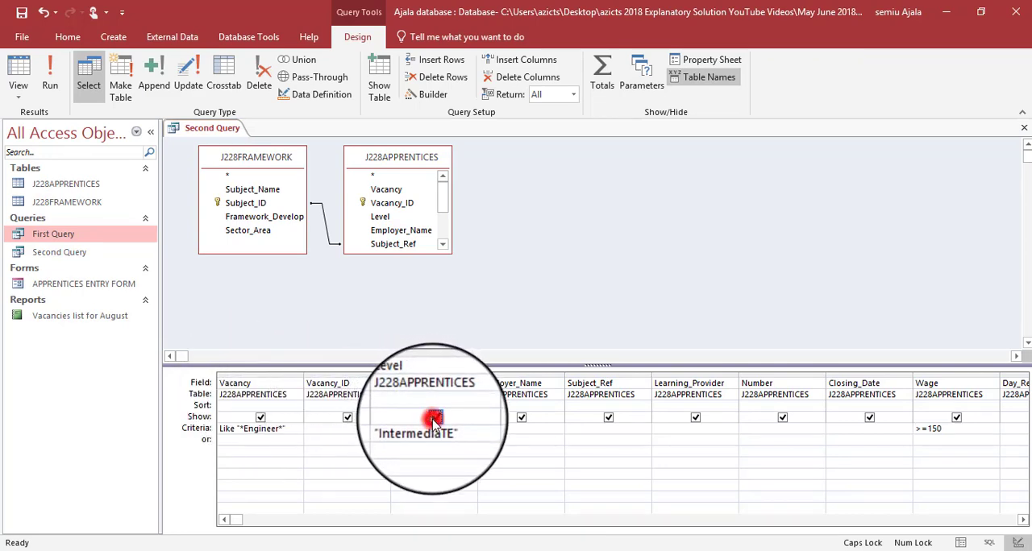
{"action": "left_click", "coordinate": [521, 419]}
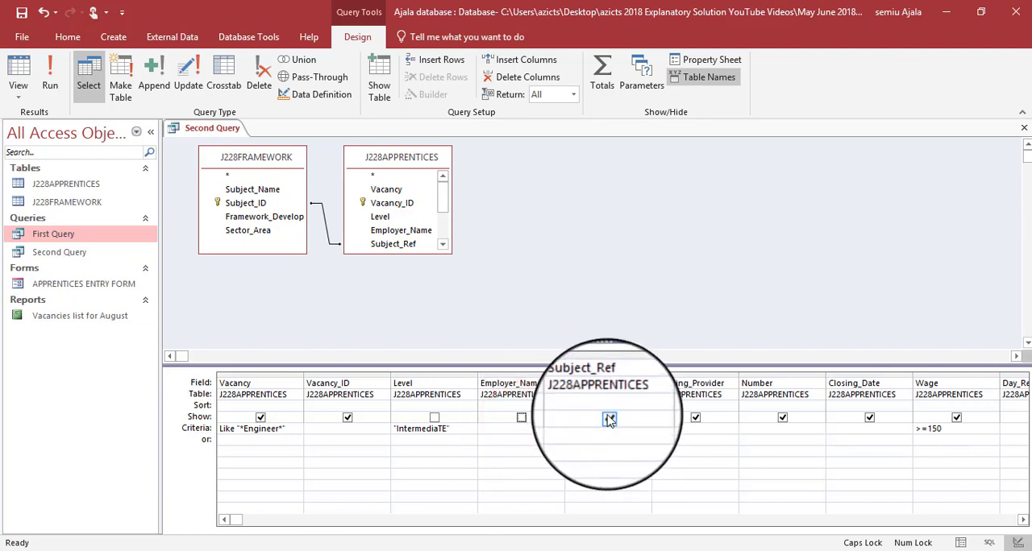
{"action": "left_click", "coordinate": [686, 419]}
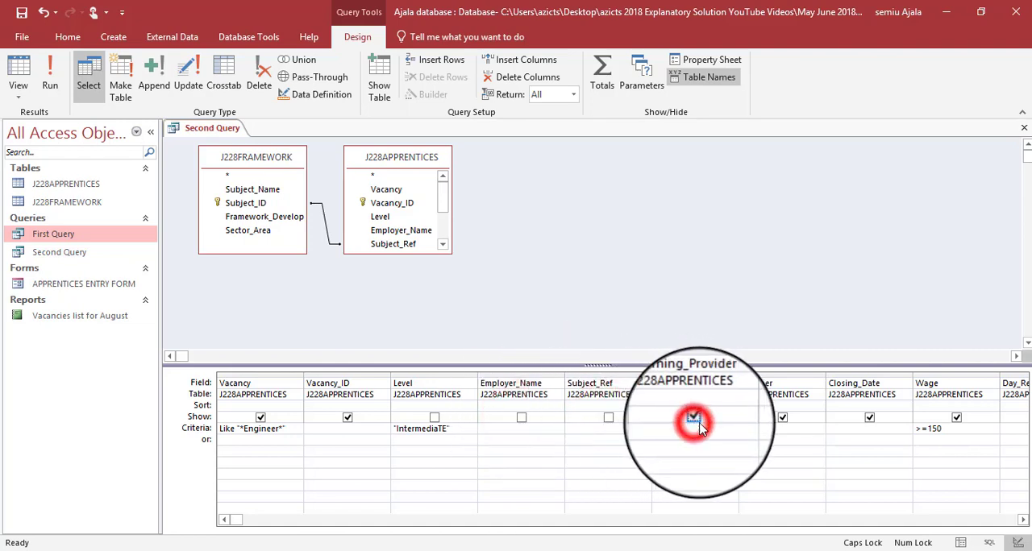
{"action": "left_click", "coordinate": [687, 418]}
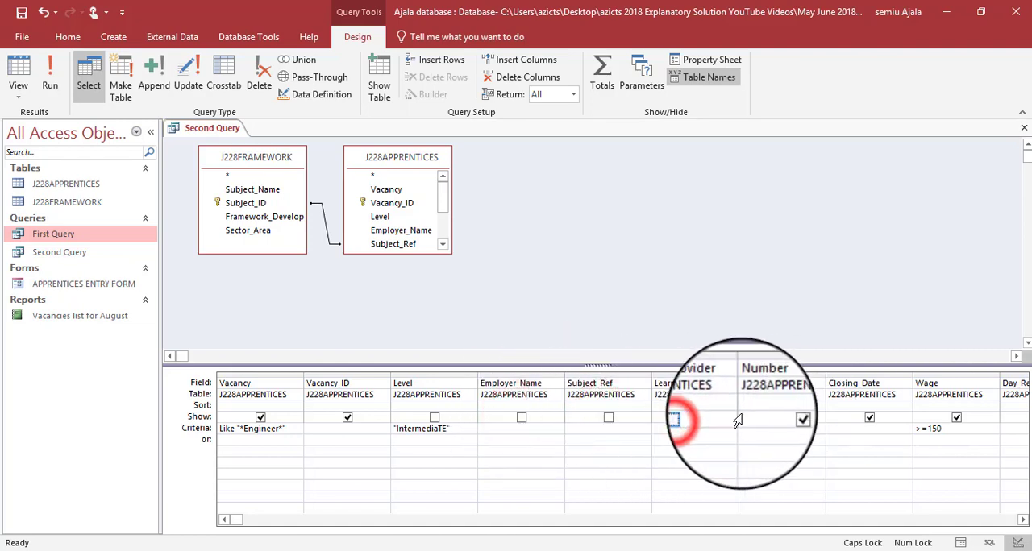
{"action": "left_click", "coordinate": [782, 418]}
{"action": "left_click", "coordinate": [782, 418]}
{"action": "left_click", "coordinate": [869, 417]}
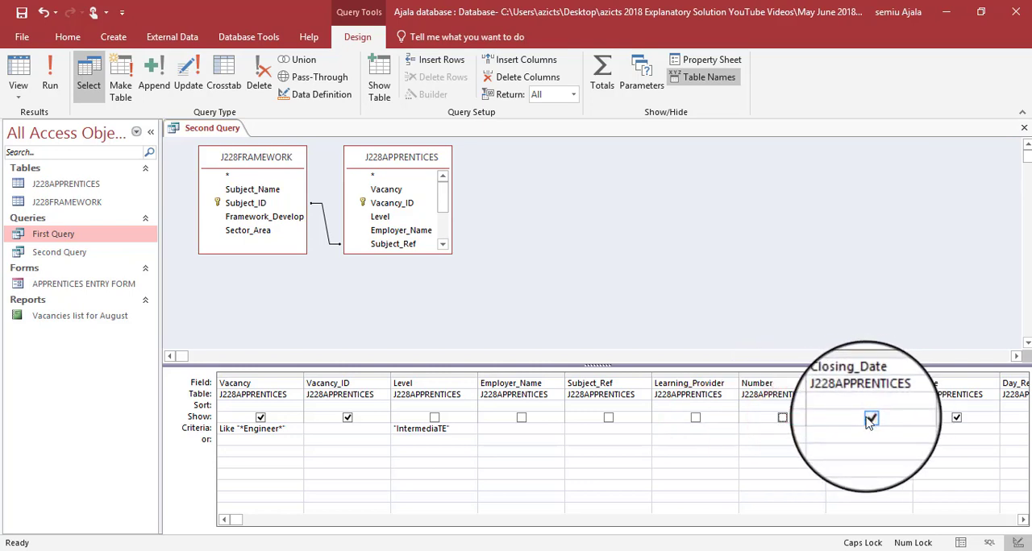
{"action": "left_click", "coordinate": [869, 418]}
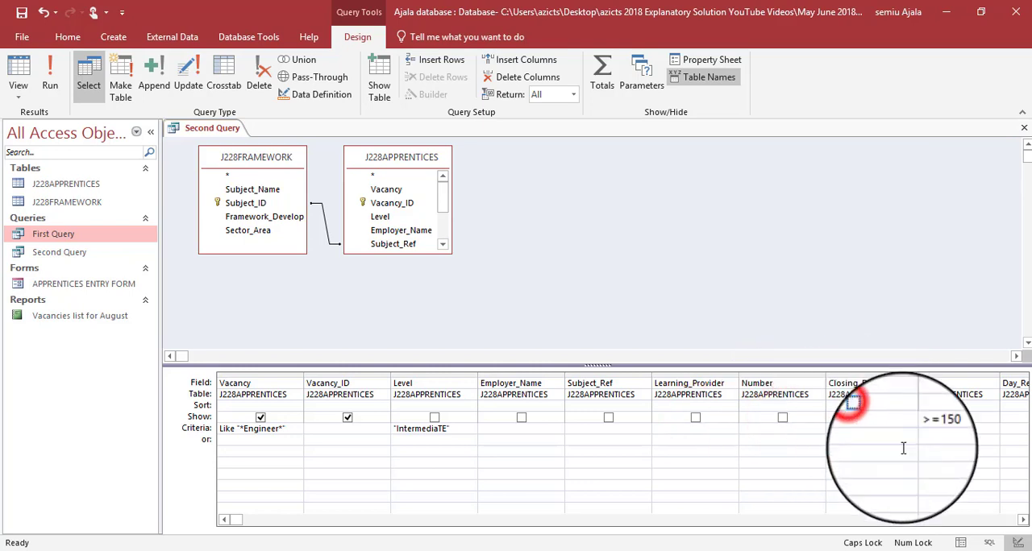
- Hide the Day_Release field and all four J228FRAMEWORK fields from the query output
{"action": "left_click", "coordinate": [1027, 519]}
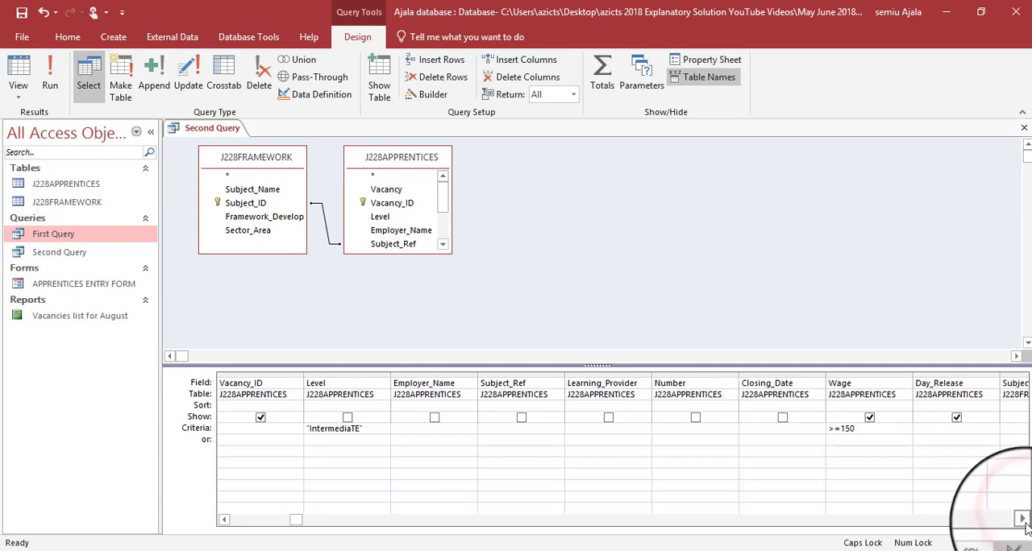
{"action": "left_click", "coordinate": [1022, 520]}
{"action": "left_click", "coordinate": [1022, 520]}
{"action": "left_click", "coordinate": [1023, 520]}
{"action": "left_click", "coordinate": [1022, 520]}
{"action": "left_click", "coordinate": [1022, 519]}
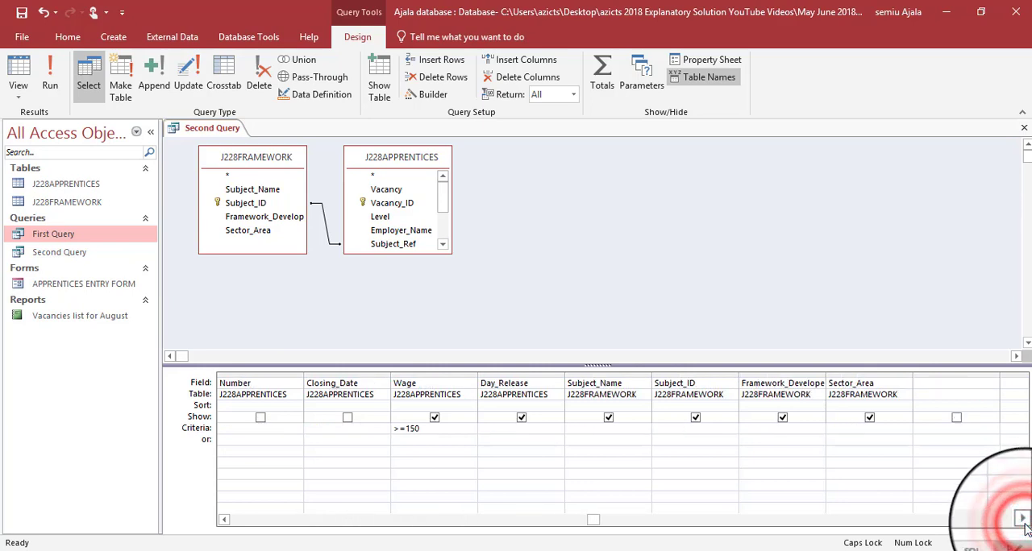
{"action": "left_click", "coordinate": [869, 418]}
{"action": "left_click", "coordinate": [781, 418]}
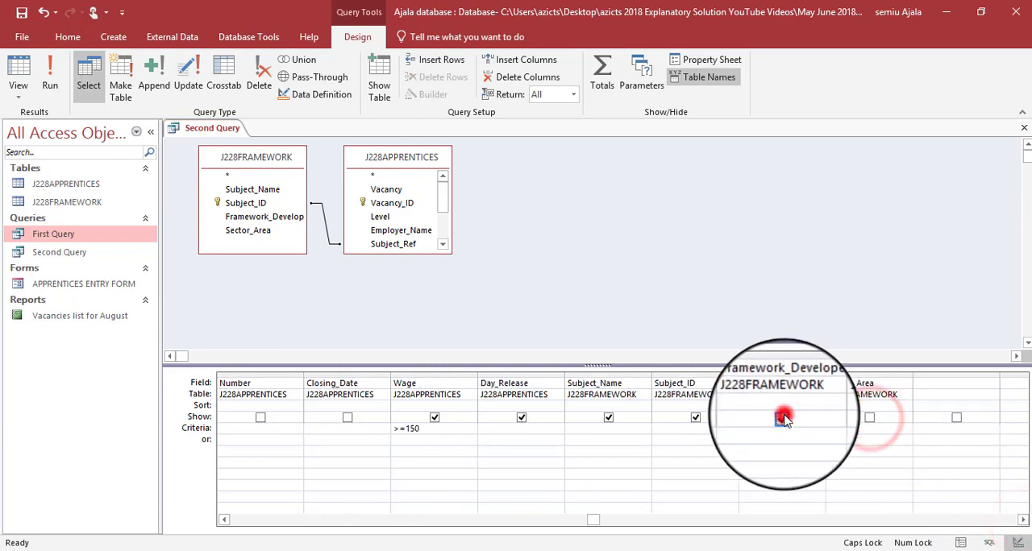
{"action": "left_click", "coordinate": [698, 417]}
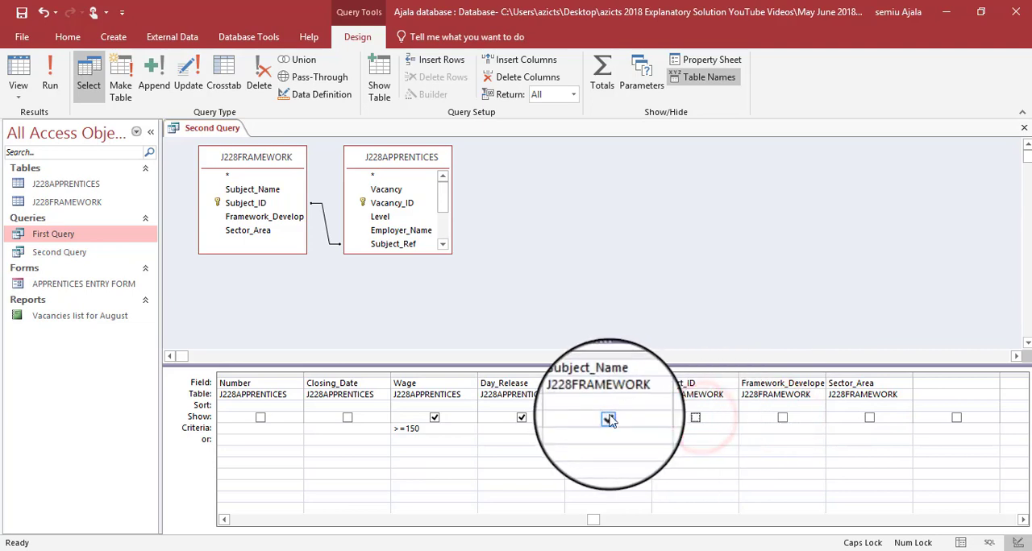
{"action": "left_click", "coordinate": [608, 418]}
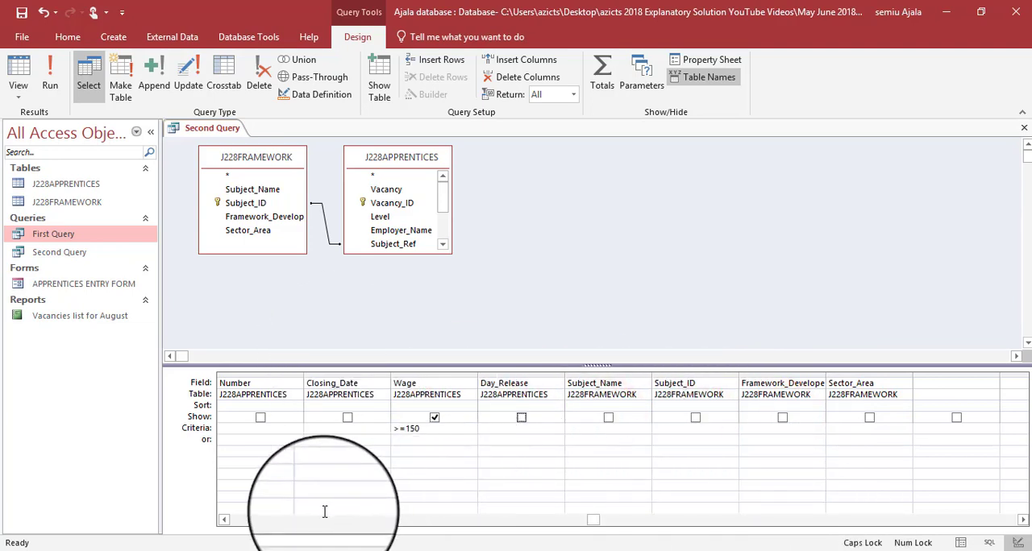
- Recheck the required fields in the question paper, run the query and fit the Vacancy column to its contents
{"action": "left_click", "coordinate": [224, 520]}
{"action": "left_click", "coordinate": [224, 520]}
{"action": "left_click", "coordinate": [224, 520]}
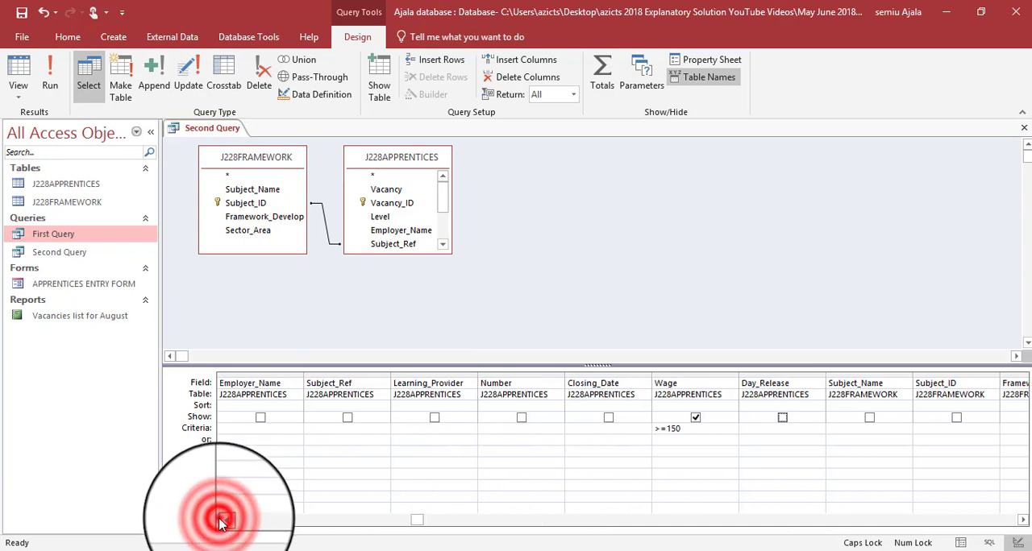
{"action": "left_click", "coordinate": [224, 520]}
{"action": "left_click", "coordinate": [224, 520]}
{"action": "left_click", "coordinate": [224, 520]}
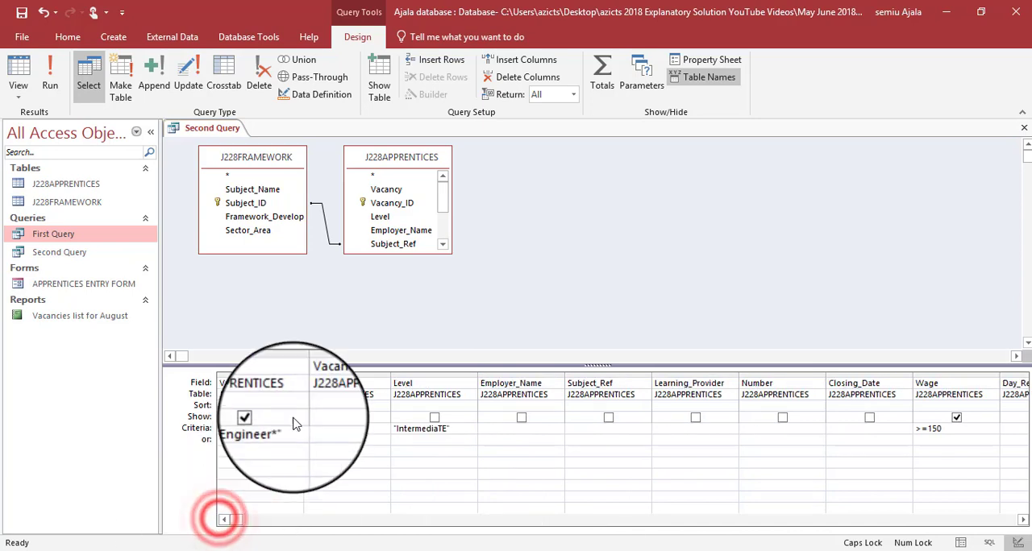
{"action": "key", "text": "alt+Tab"}
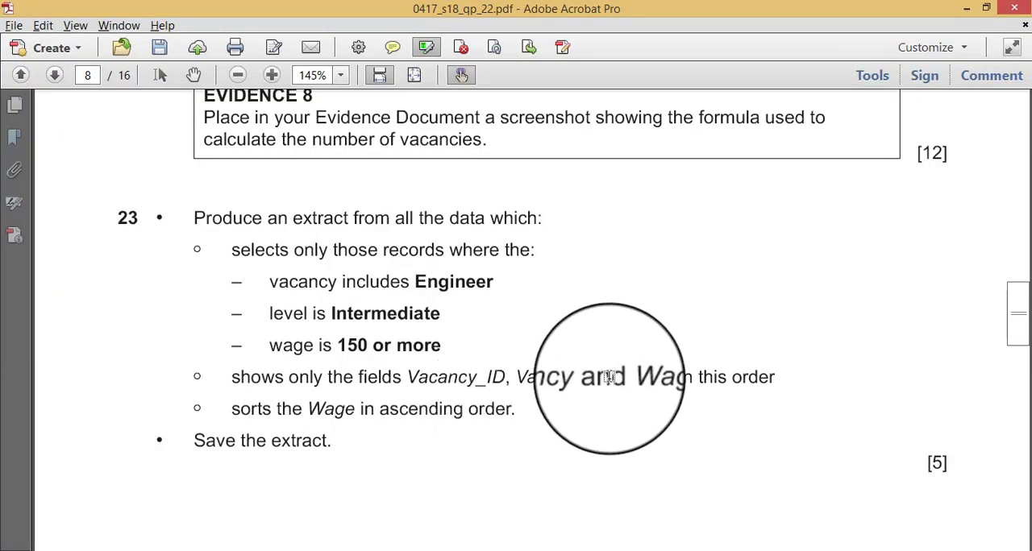
{"action": "key", "text": "alt+Tab"}
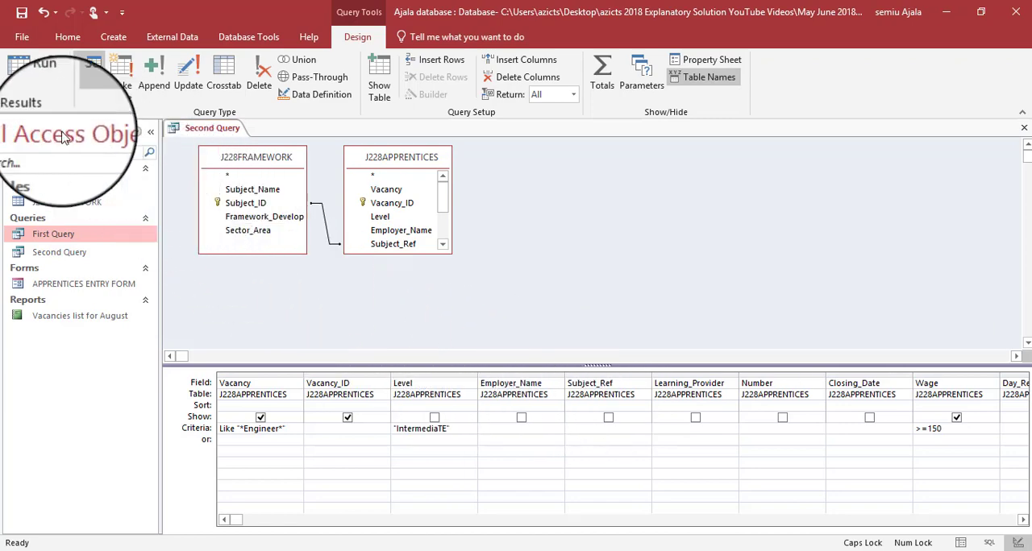
{"action": "left_click", "coordinate": [48, 74]}
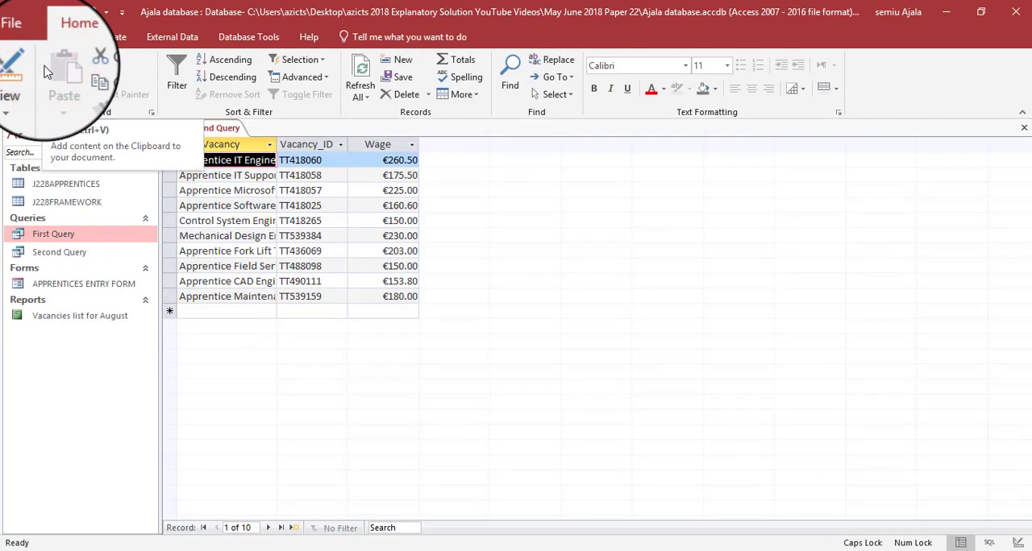
{"action": "double_click", "coordinate": [276, 144]}
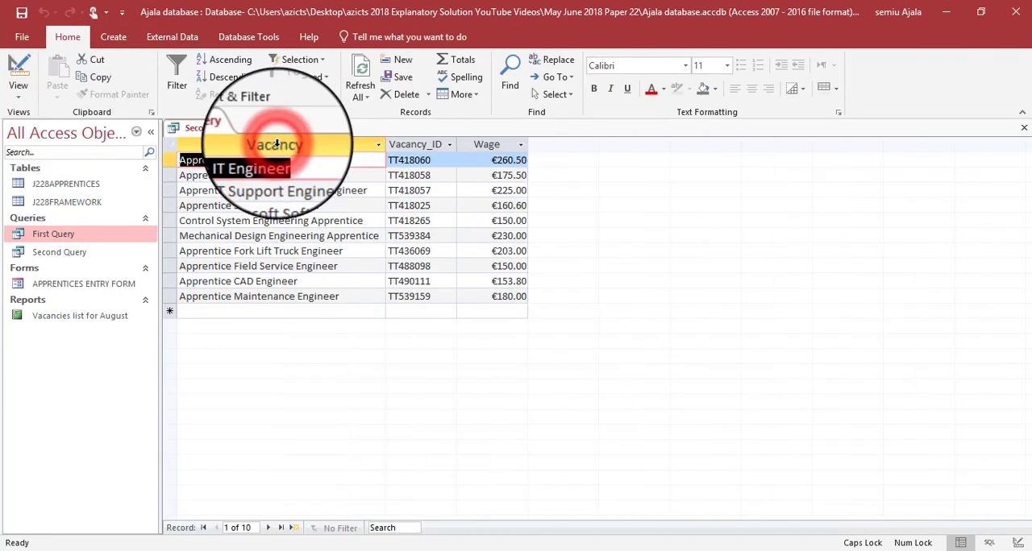
- Check the required field order in the question paper and move the Vacancy_ID column in front of Vacancy
{"action": "key", "text": "alt+Tab"}
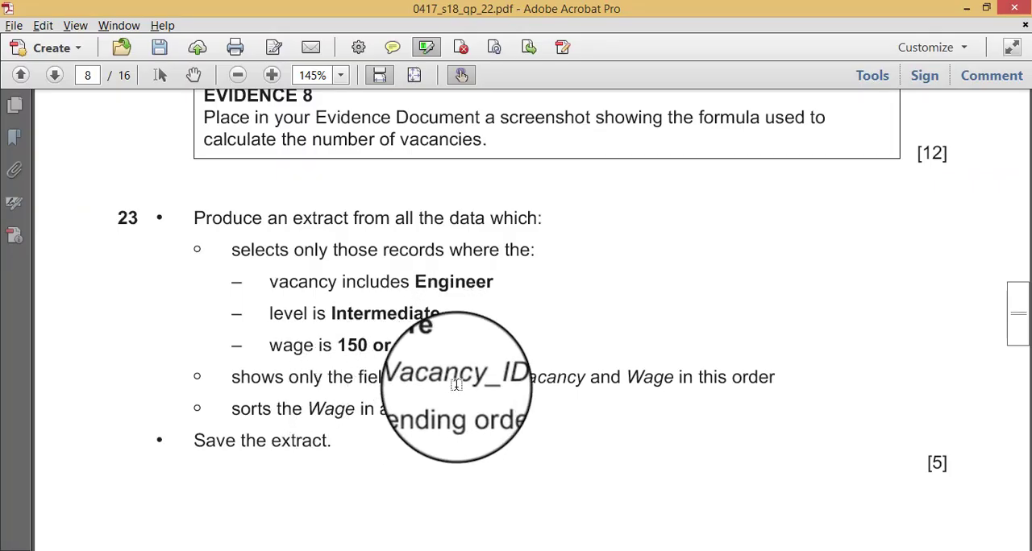
{"action": "key", "text": "alt+Tab"}
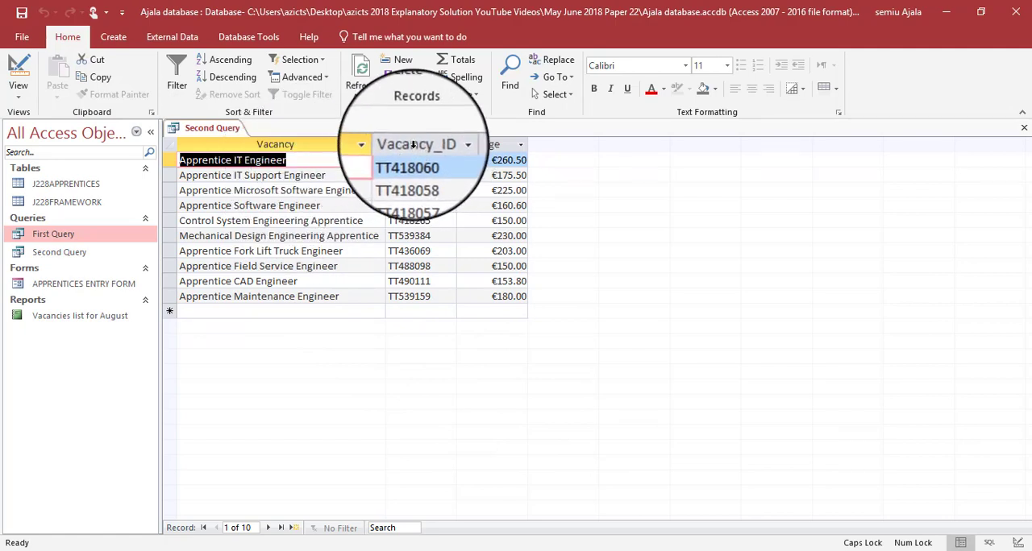
{"action": "left_click", "coordinate": [413, 144]}
{"action": "left_click_drag", "start_coordinate": [413, 145], "coordinate": [413, 145]}
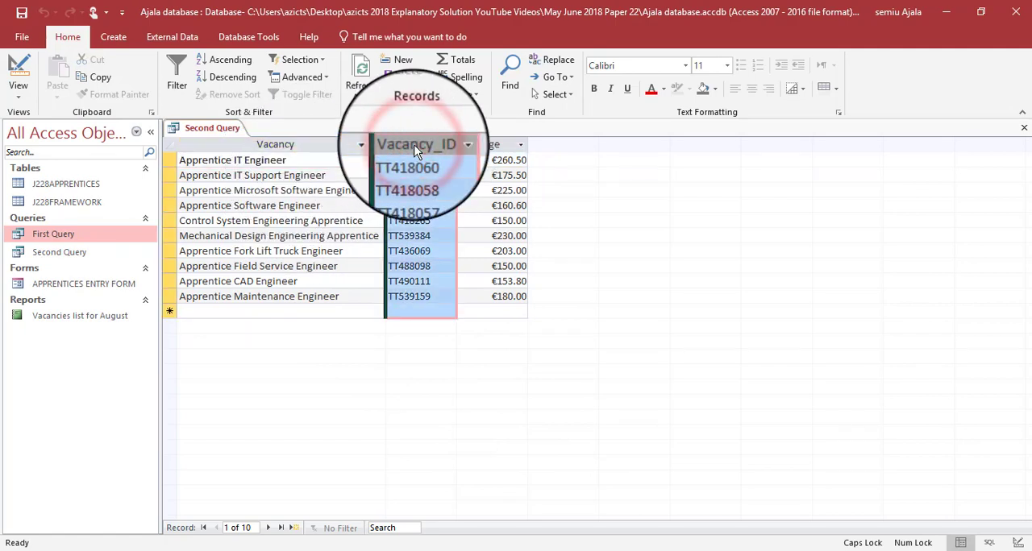
{"action": "left_click", "coordinate": [419, 138]}
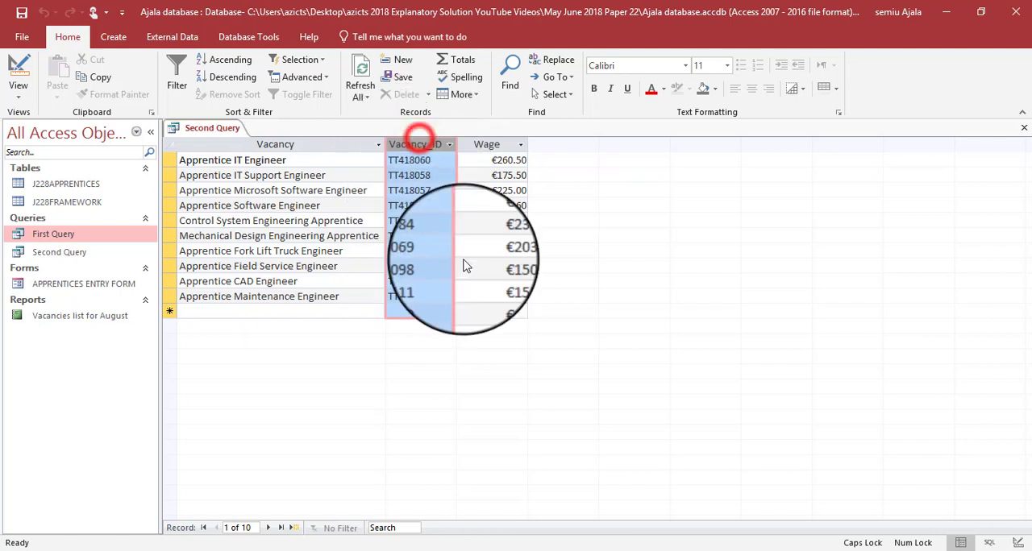
{"action": "left_click", "coordinate": [495, 301]}
{"action": "left_click", "coordinate": [410, 137]}
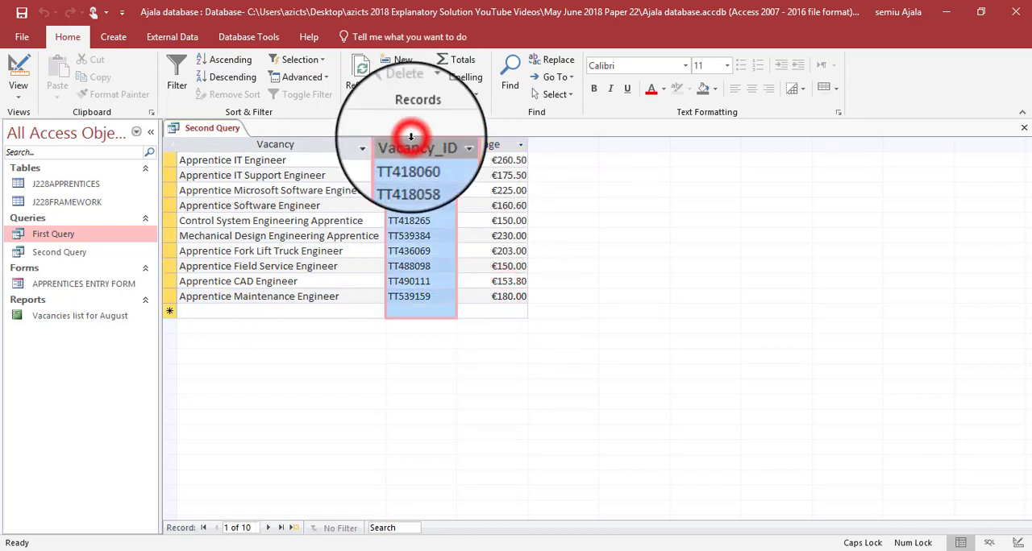
{"action": "left_click_drag", "start_coordinate": [411, 138], "coordinate": [360, 144]}
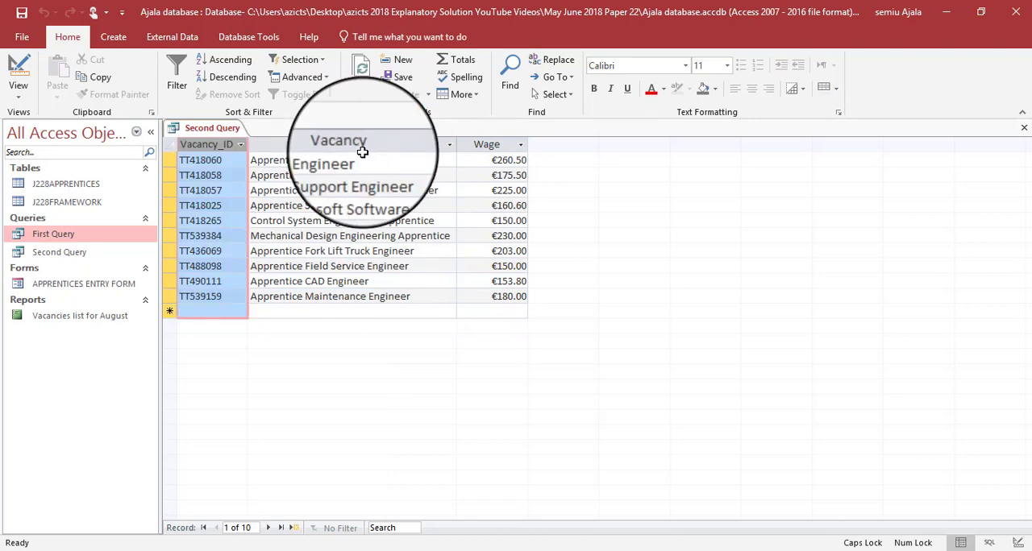
- Check the required sort order in the question paper and sort the query's Wage column from smallest to largest
{"action": "key", "text": "alt+Tab"}
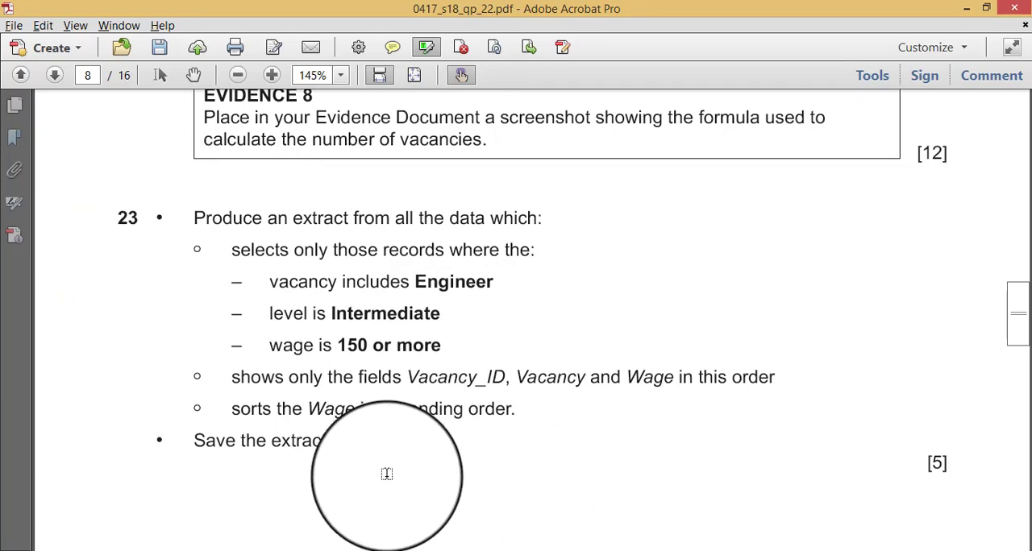
{"action": "key", "text": "alt+Tab"}
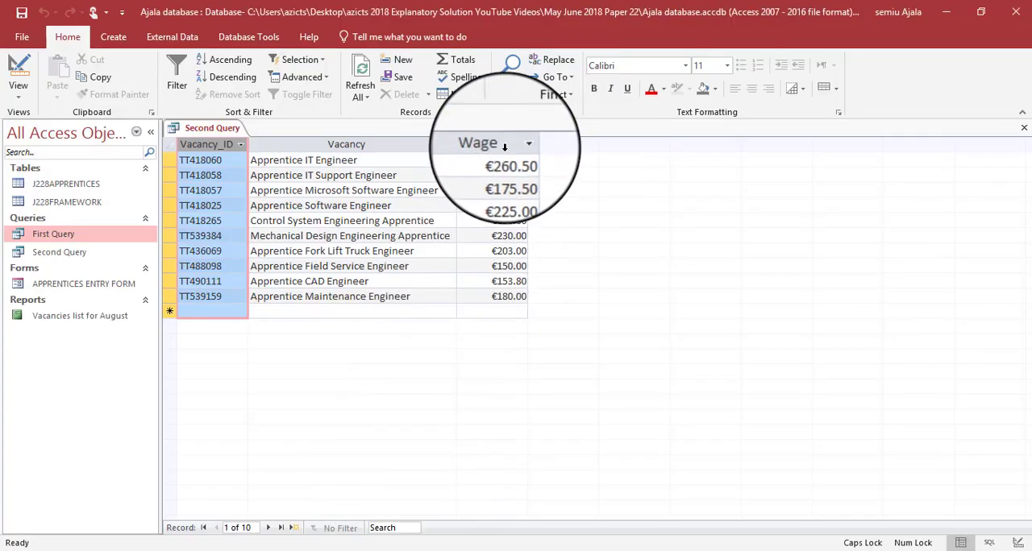
{"action": "left_click", "coordinate": [504, 145]}
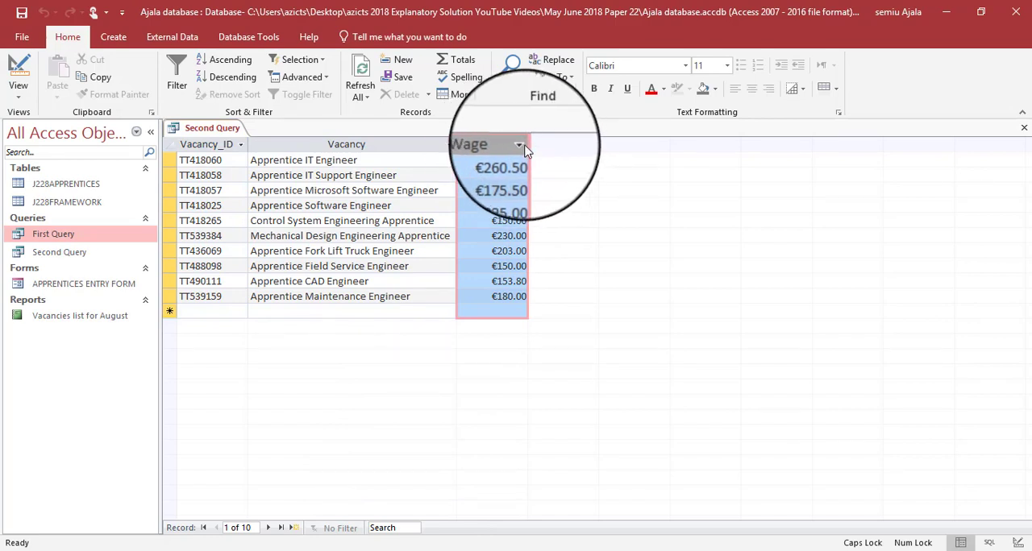
{"action": "left_click", "coordinate": [520, 146]}
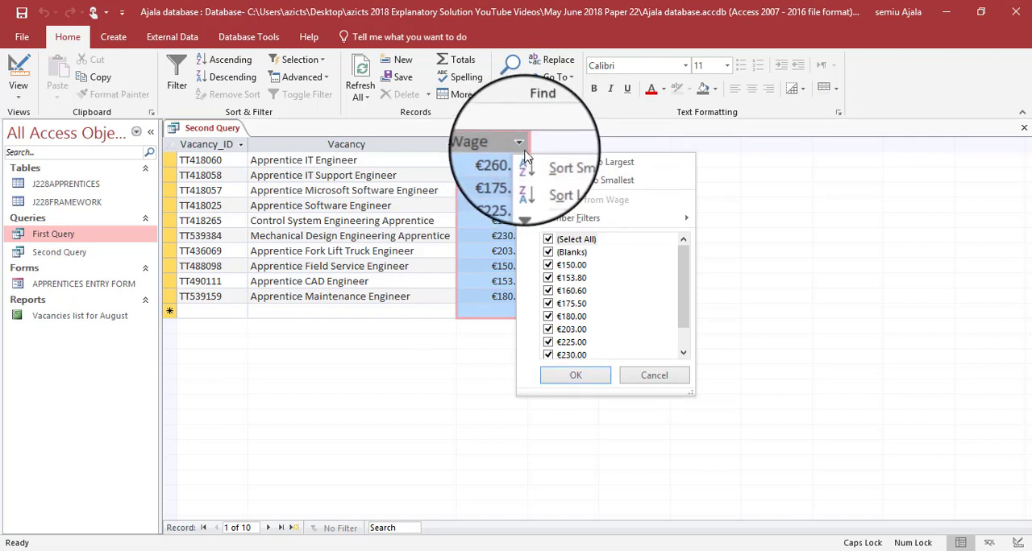
{"action": "left_click", "coordinate": [523, 148]}
{"action": "left_click", "coordinate": [524, 151]}
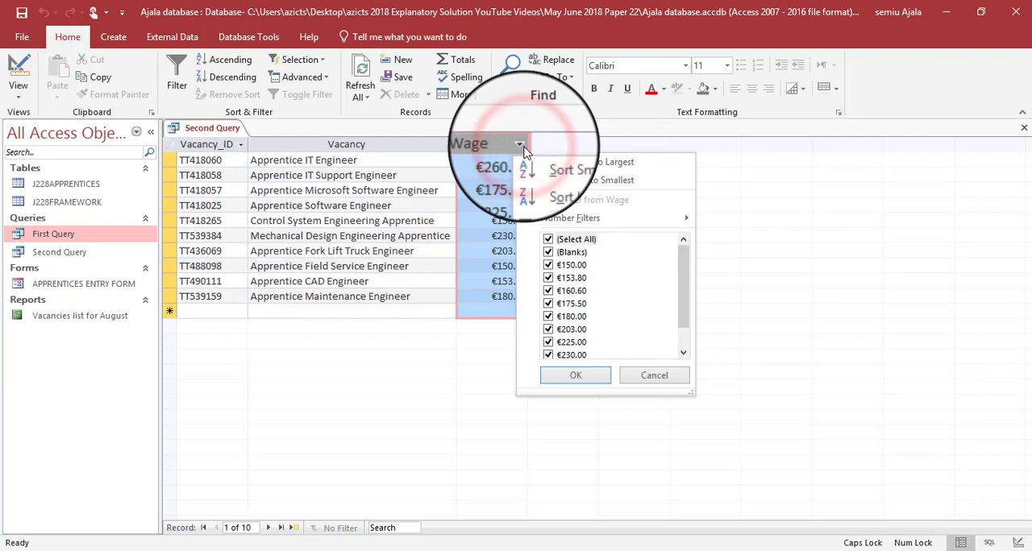
{"action": "key", "text": "alt+Tab"}
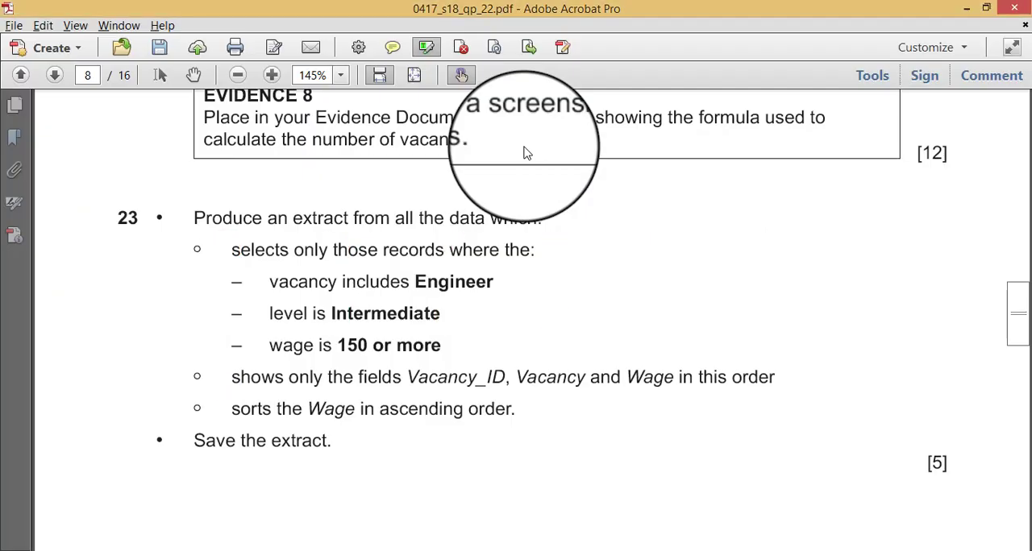
{"action": "key", "text": "alt+Tab"}
{"action": "left_click", "coordinate": [522, 147]}
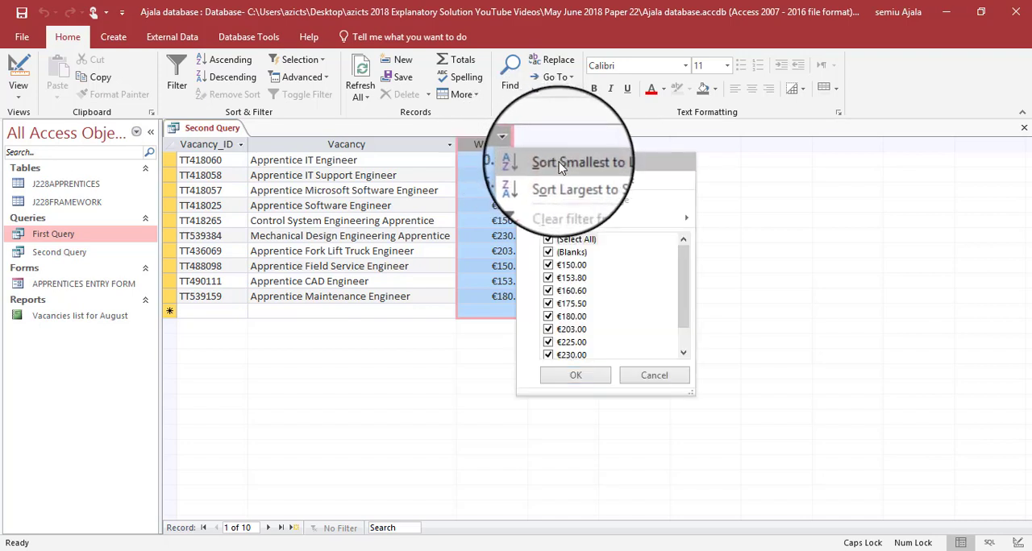
{"action": "left_click", "coordinate": [562, 164]}
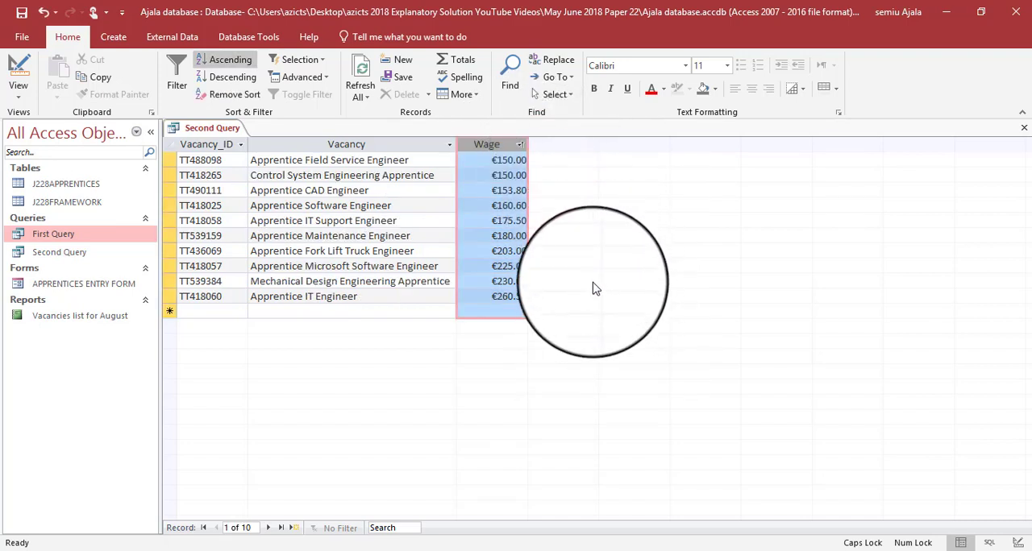
- Check question 23's save instruction in the question paper, then save and close the Second Query
{"action": "key", "text": "alt+Tab"}
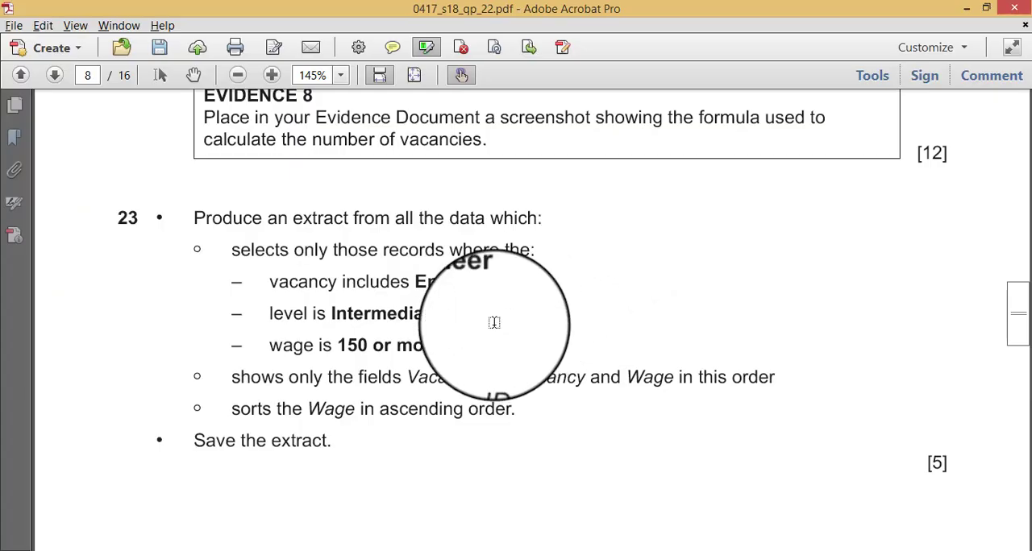
{"action": "scroll", "coordinate": [347, 446], "scroll_direction": "down", "scroll_amount": 2}
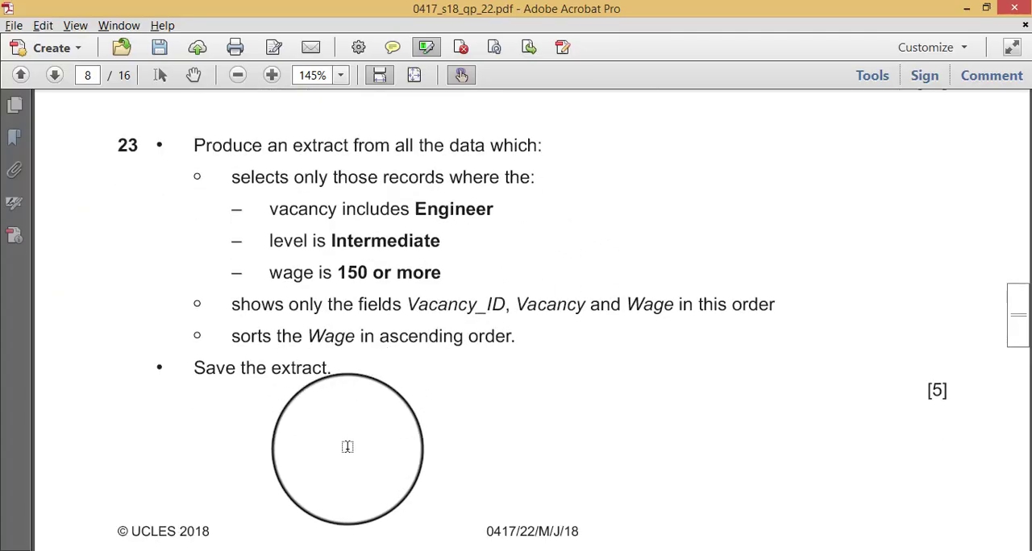
{"action": "key", "text": "alt+Tab"}
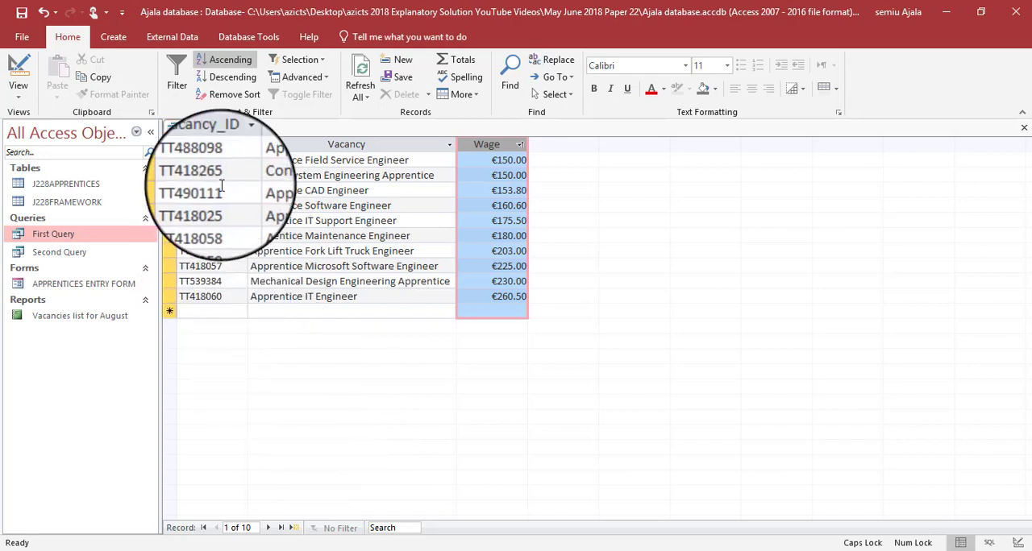
{"action": "right_click", "coordinate": [213, 137]}
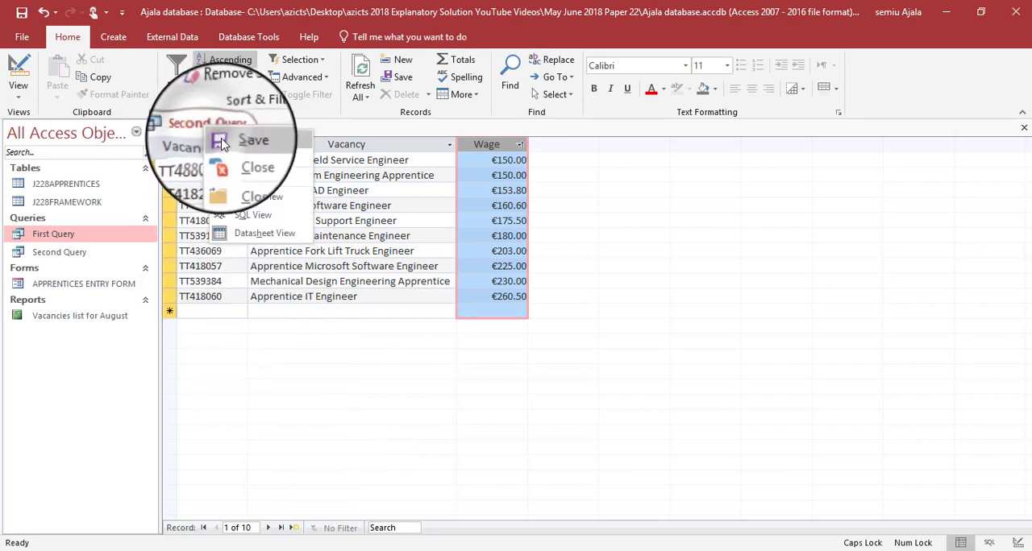
{"action": "left_click", "coordinate": [224, 145]}
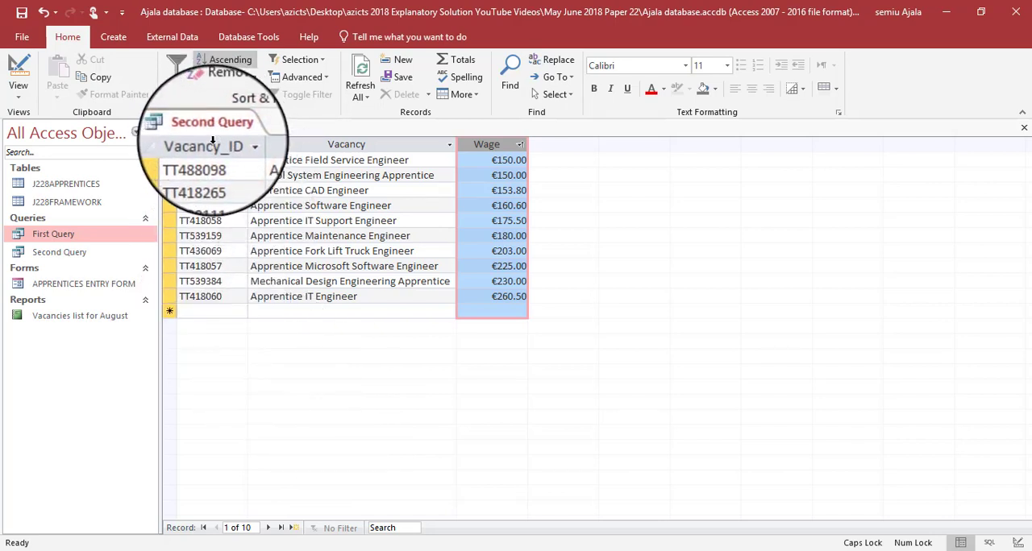
{"action": "right_click", "coordinate": [216, 133]}
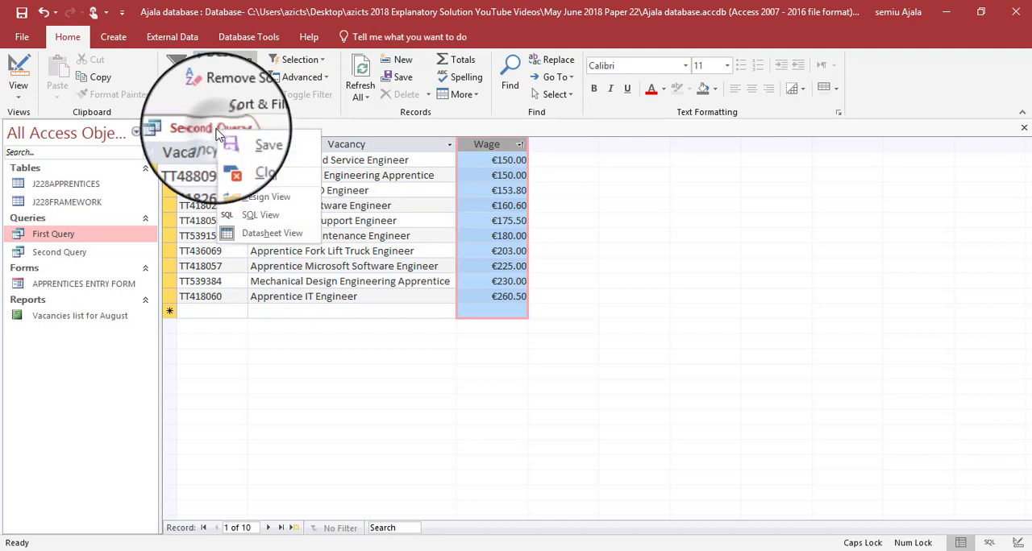
{"action": "left_click", "coordinate": [239, 165]}
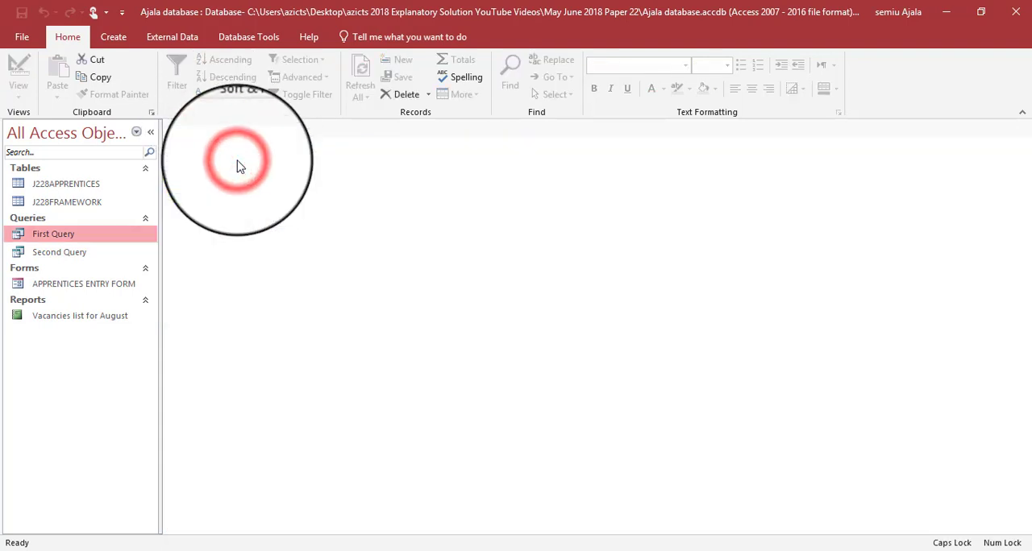
- Rename the Second Query as The Extract
{"action": "left_click", "coordinate": [61, 253]}
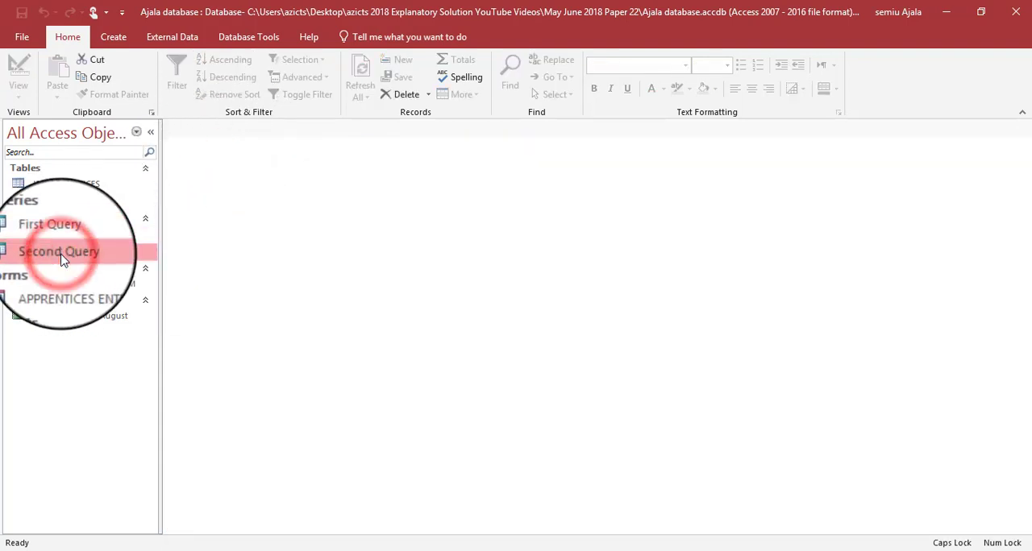
{"action": "right_click", "coordinate": [61, 253]}
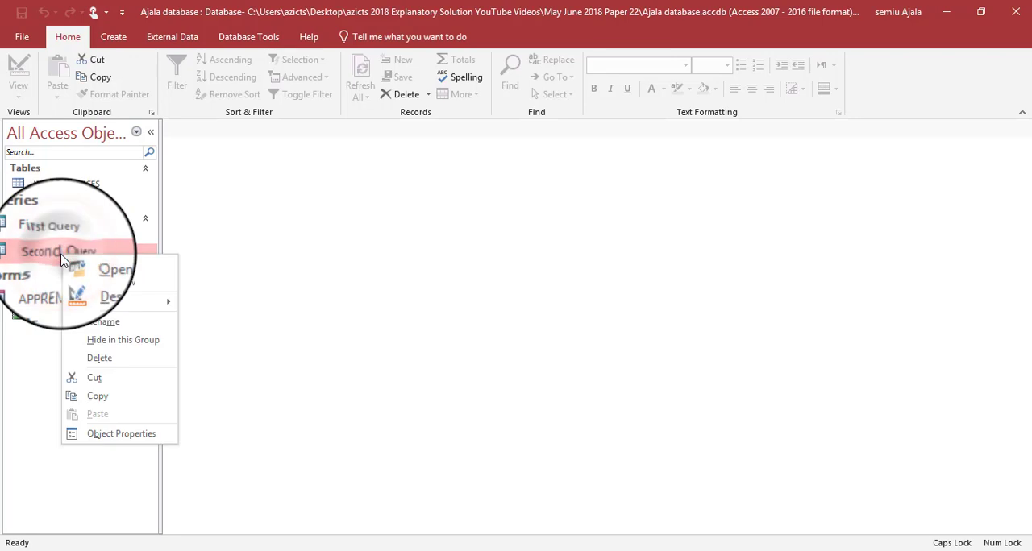
{"action": "left_click", "coordinate": [105, 322]}
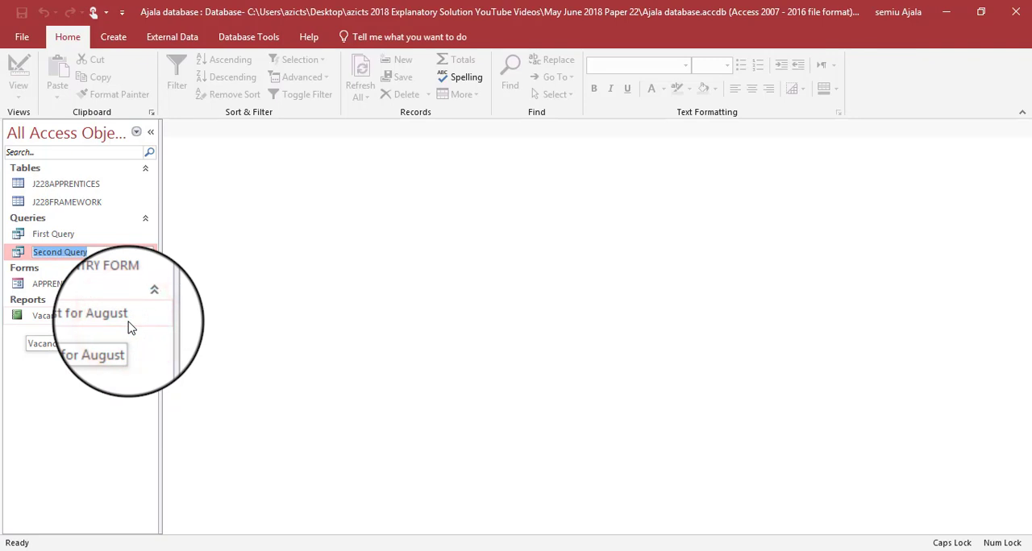
{"action": "type", "text": "The Extract"}
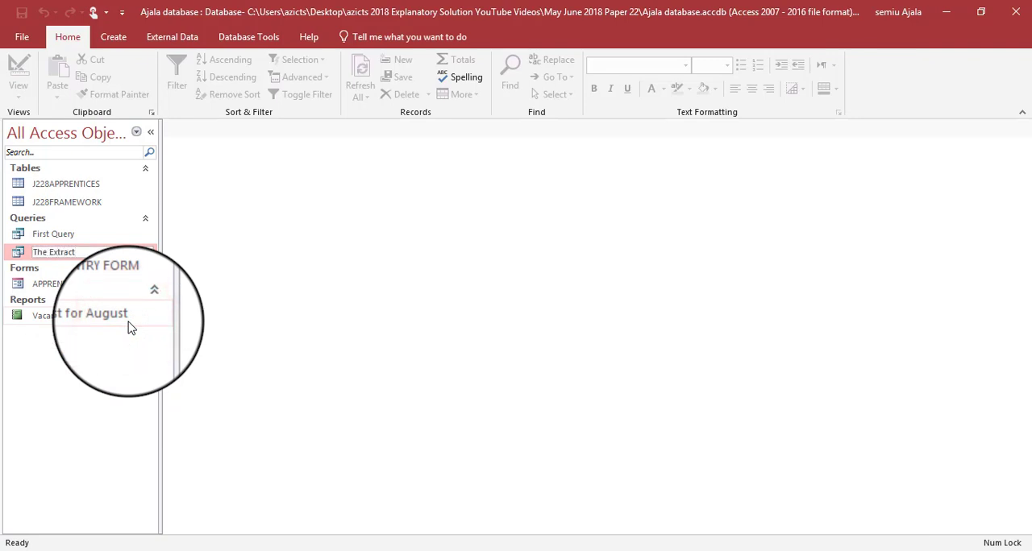
{"action": "left_click", "coordinate": [137, 329]}
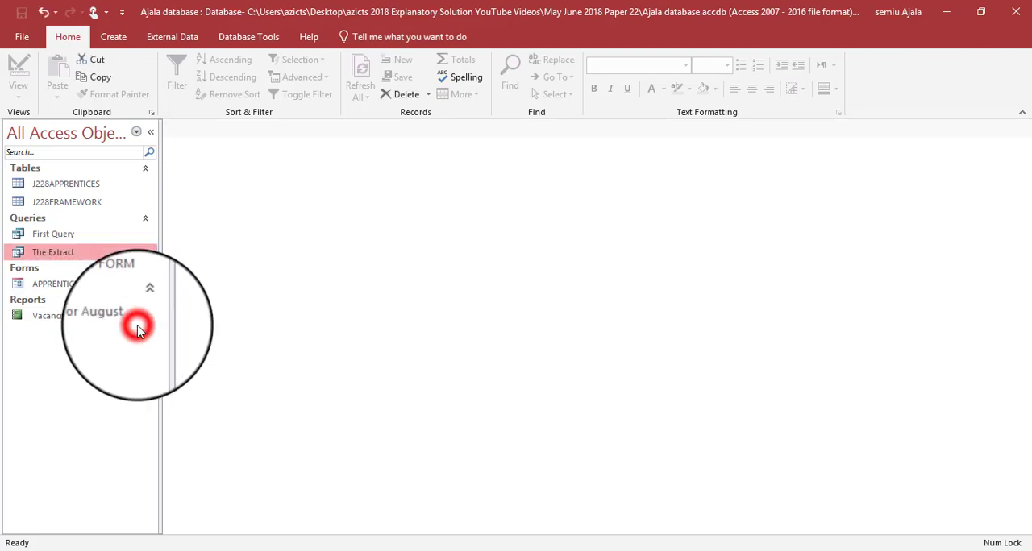
- Read question 24 and export The Extract query as The Extract.rtf to the 06_0417_22_Confidential Source Files 2018 folder, without saving the export steps
{"action": "key", "text": "alt+Tab"}
{"action": "scroll", "coordinate": [246, 337], "scroll_direction": "down", "scroll_amount": 5}
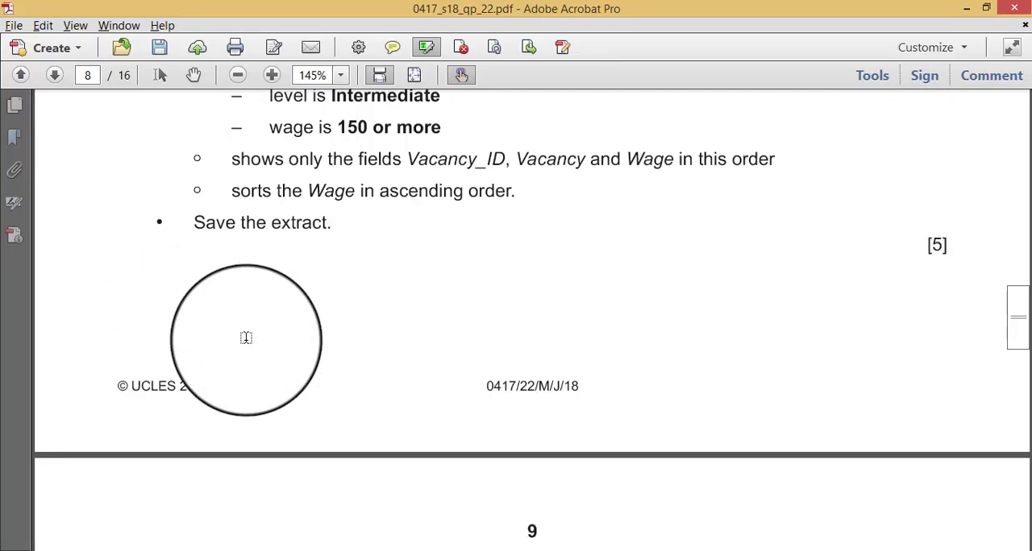
{"action": "scroll", "coordinate": [245, 337], "scroll_direction": "down", "scroll_amount": 3}
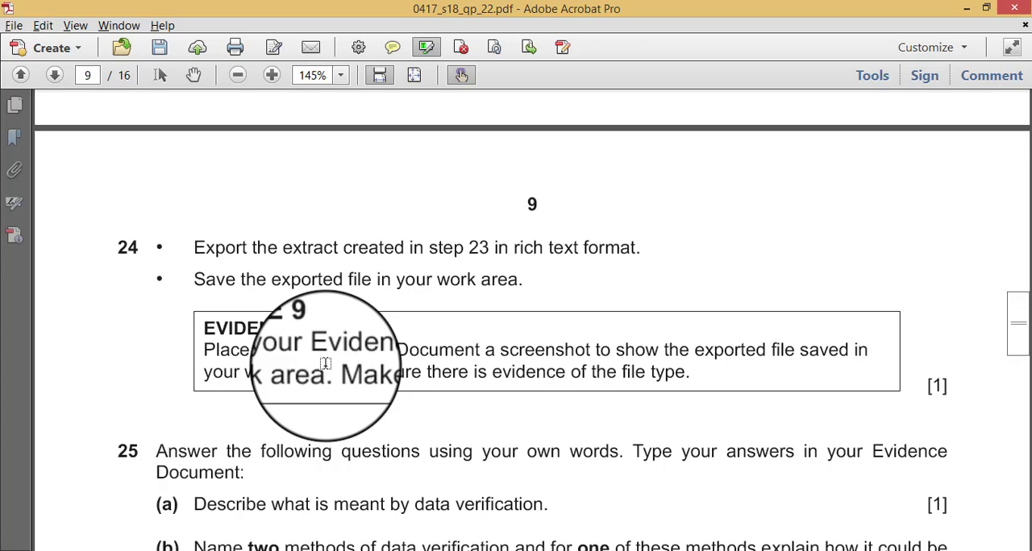
{"action": "key", "text": "alt+Tab"}
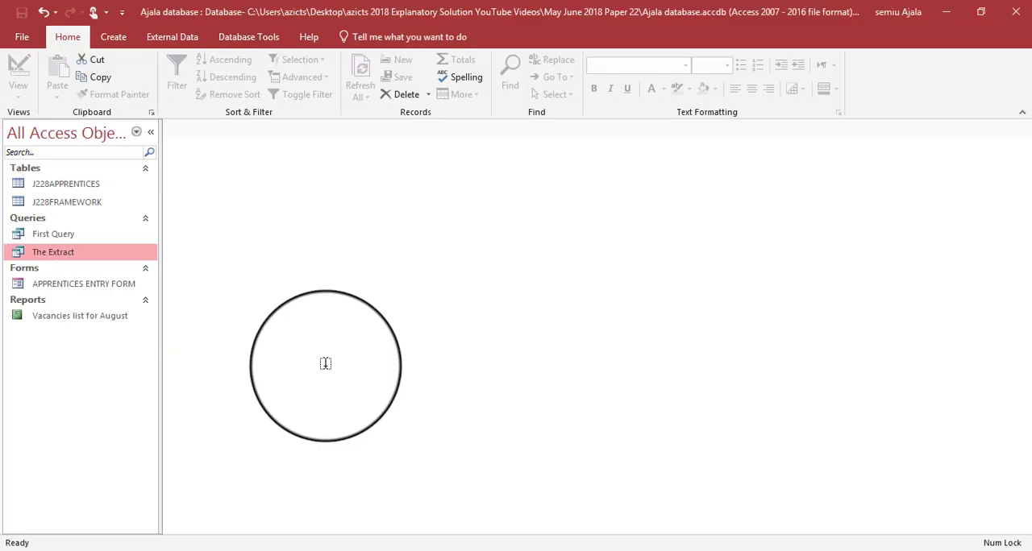
{"action": "left_click", "coordinate": [51, 253]}
{"action": "right_click", "coordinate": [51, 255]}
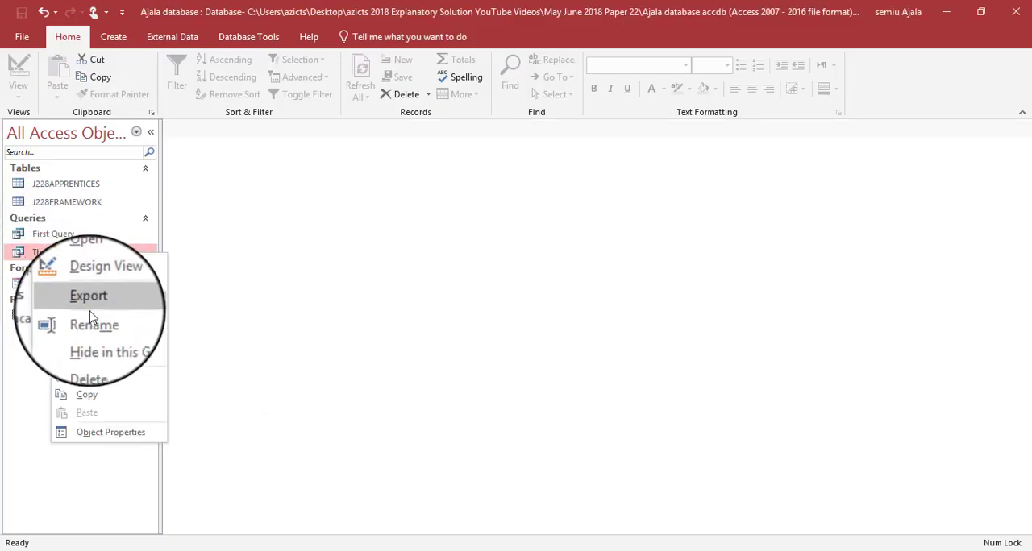
{"action": "mouse_move", "coordinate": [106, 309]}
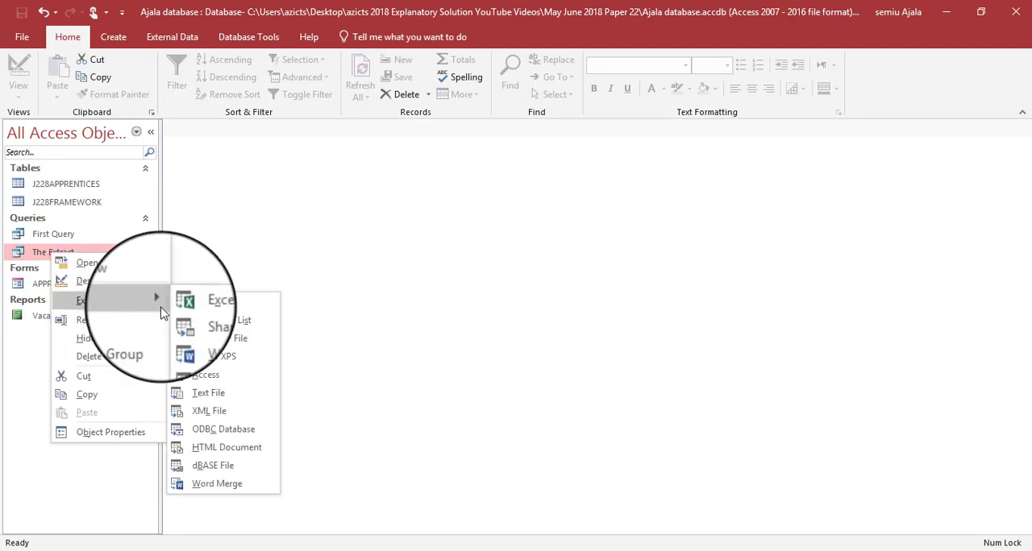
{"action": "left_click", "coordinate": [200, 340]}
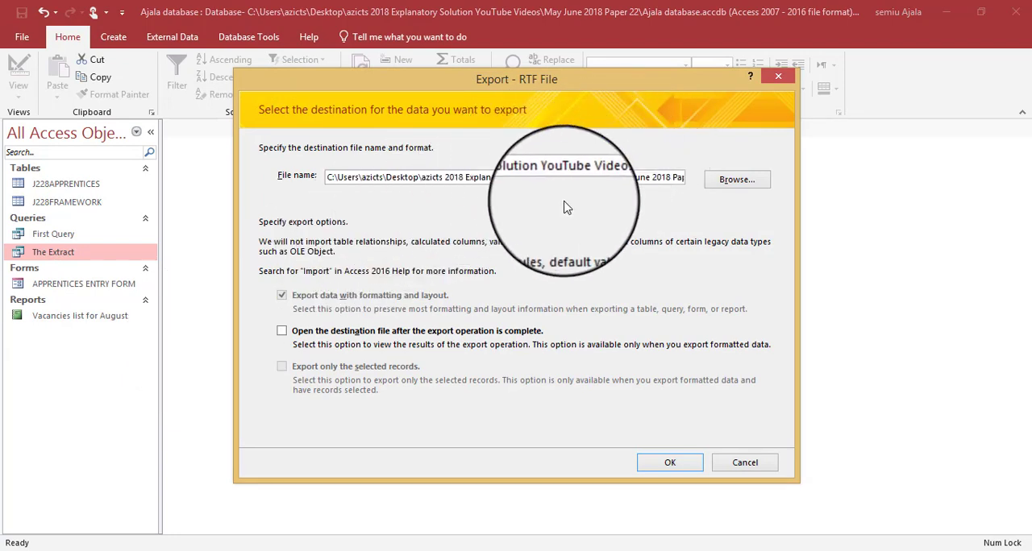
{"action": "left_click", "coordinate": [735, 182]}
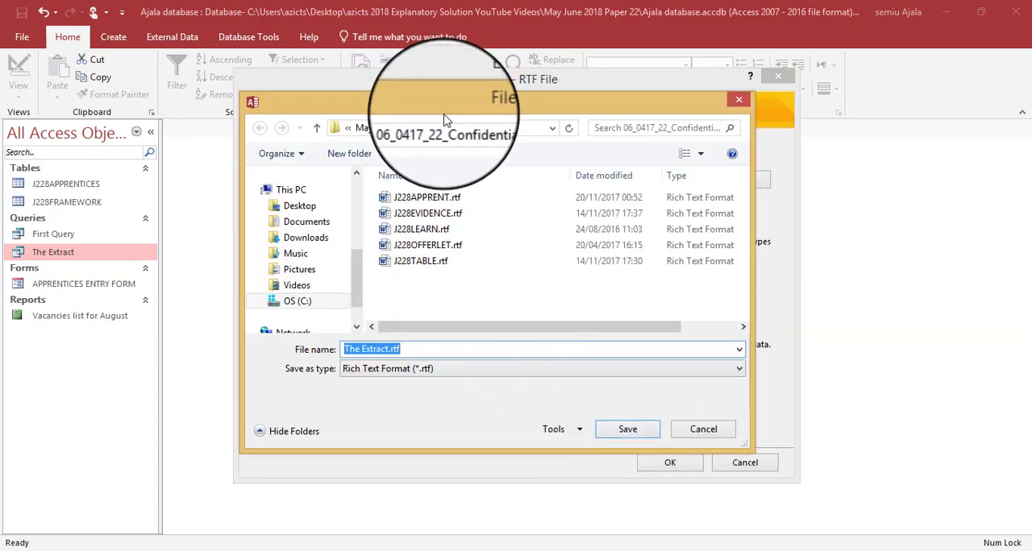
{"action": "left_click", "coordinate": [628, 433]}
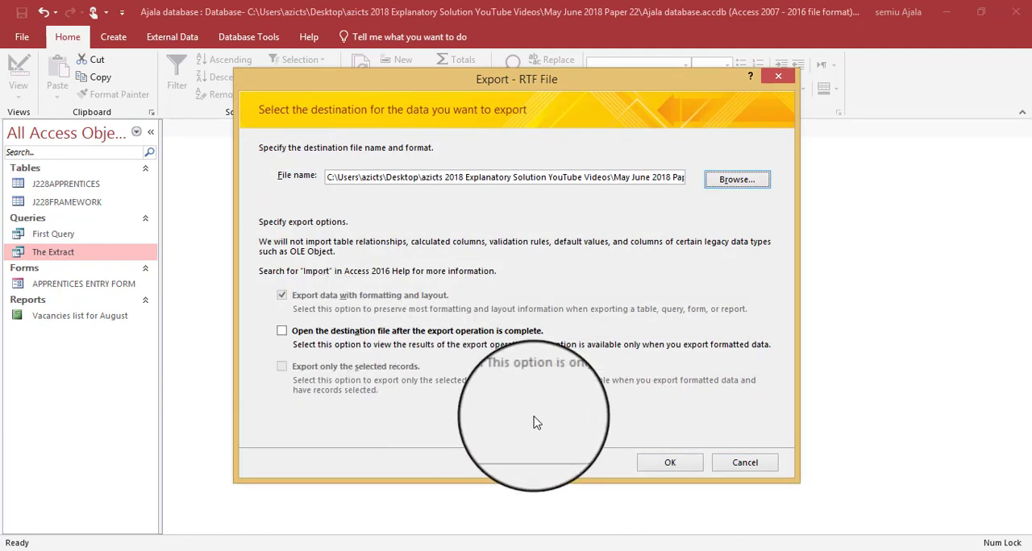
{"action": "left_click", "coordinate": [654, 461]}
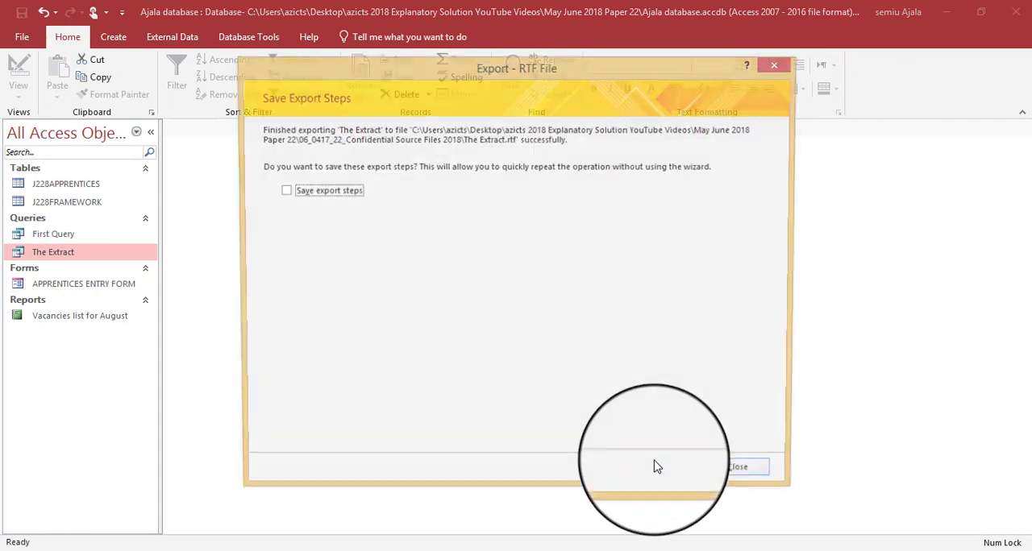
{"action": "left_click", "coordinate": [744, 477]}
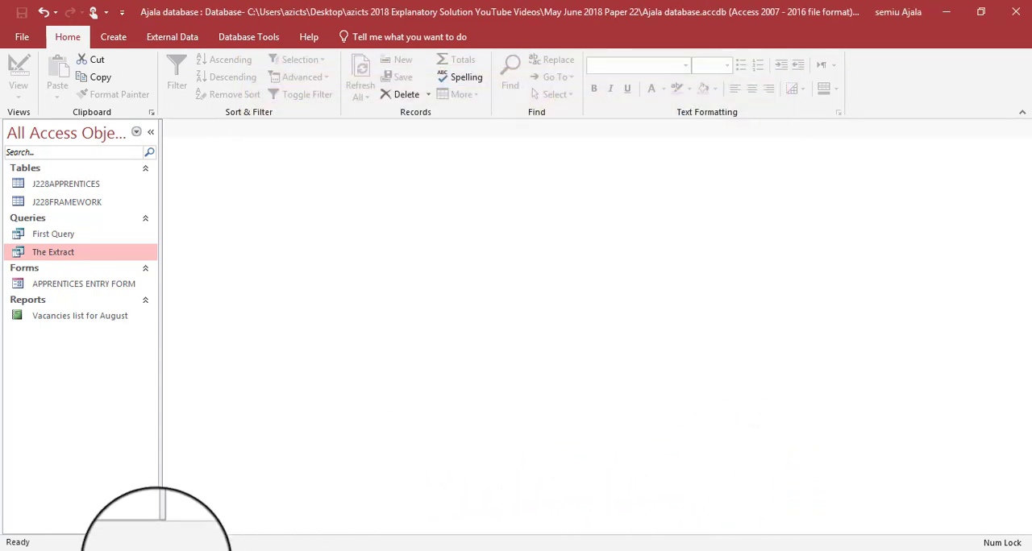
- Switch to File Explorer, open the 06_0417_22_Confidential Source Files 2018 folder and sort its files by date modified, newest first
{"action": "mouse_move", "coordinate": [161, 545]}
{"action": "left_click", "coordinate": [200, 441]}
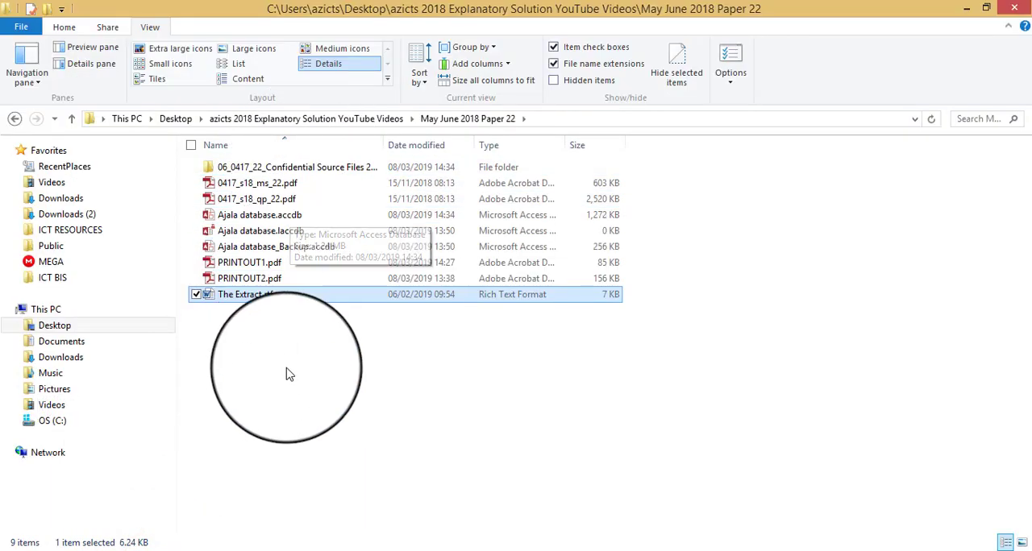
{"action": "double_click", "coordinate": [322, 168]}
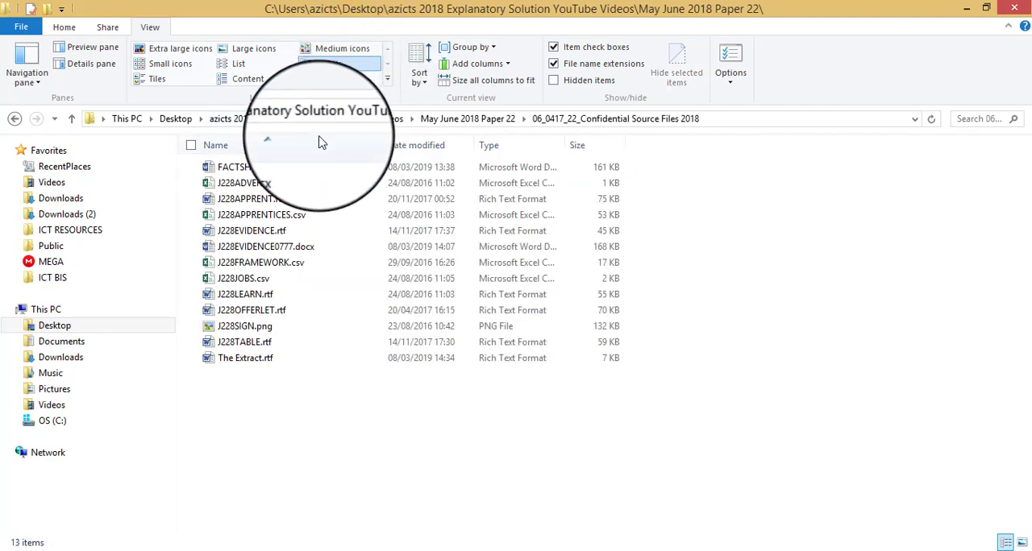
{"action": "left_click", "coordinate": [407, 146]}
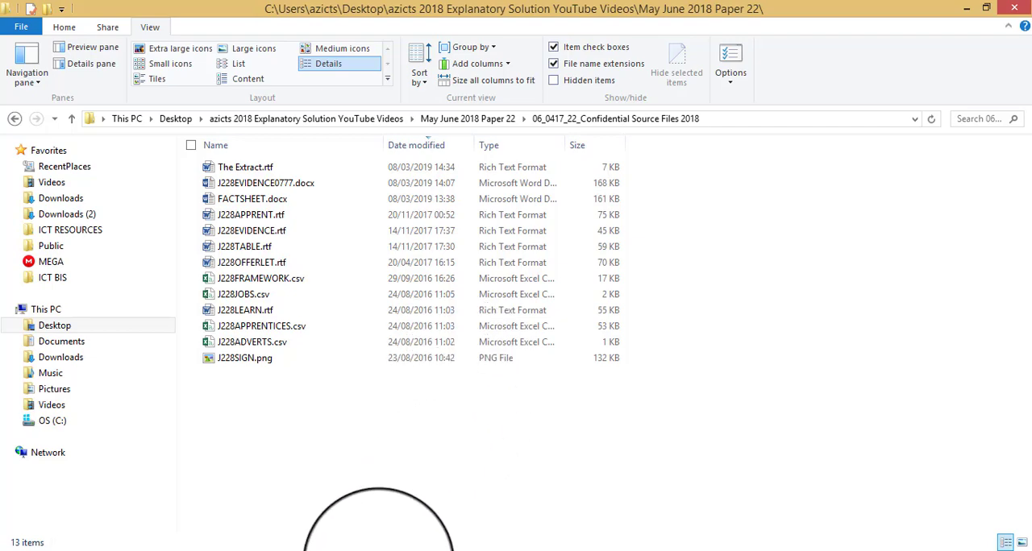
- Check the Evidence 9 requirement in the question paper, then copy a screenshot of The Extract.rtf row, including its file type, from File Explorer
{"action": "key", "text": "alt+Tab"}
{"action": "key", "text": "alt+Tab"}
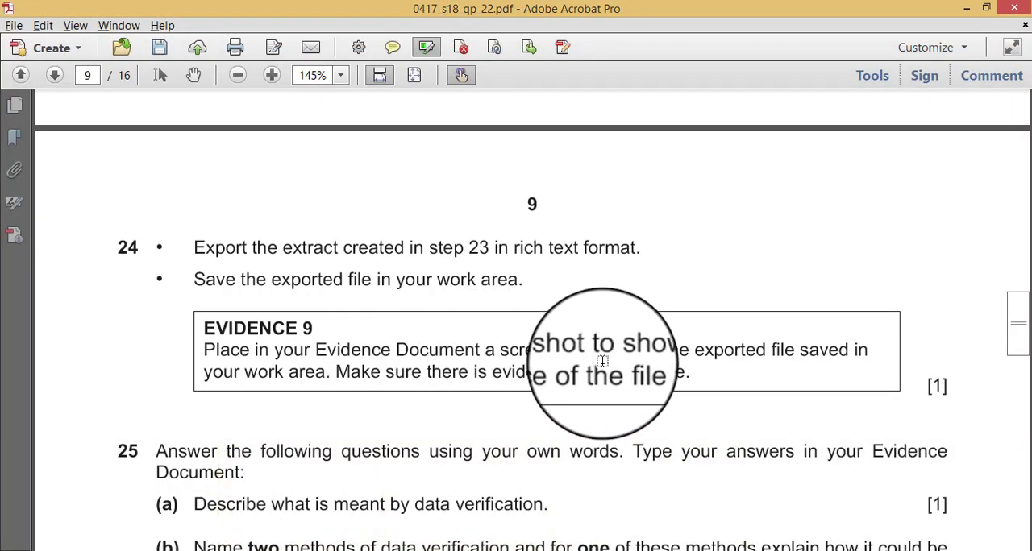
{"action": "key", "text": "alt+Tab"}
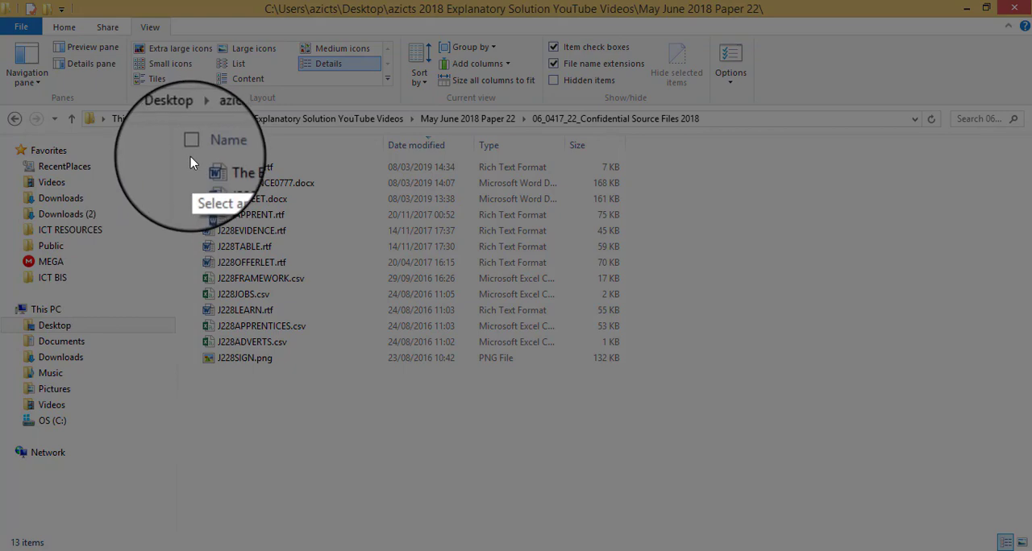
{"action": "left_click_drag", "start_coordinate": [190, 157], "coordinate": [632, 176]}
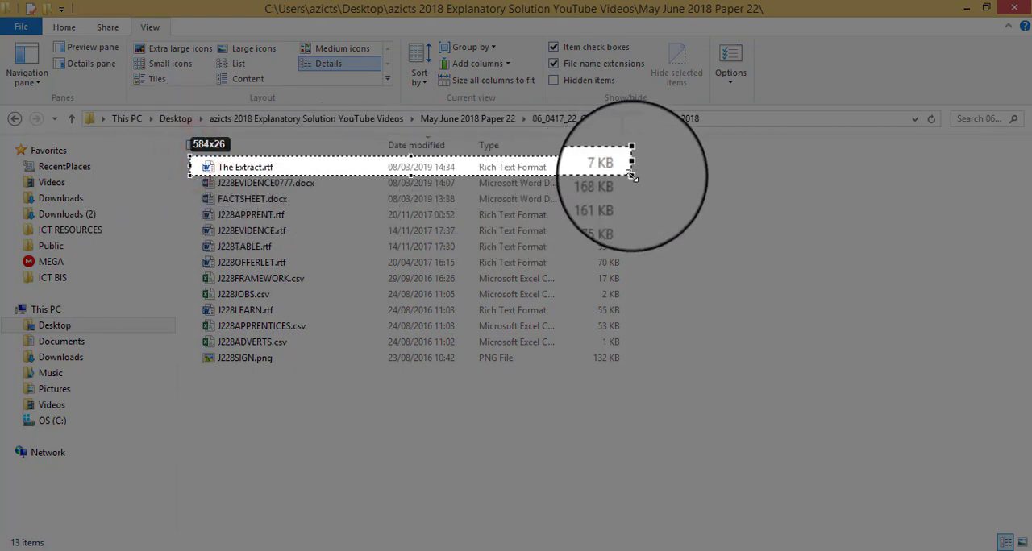
{"action": "left_click", "coordinate": [572, 189]}
- Switch to J228EVIDENCE0777.docx in Word, paste the screenshot under Step 24 – EVIDENCE 9 and save the document
{"action": "key", "text": "alt+Tab"}
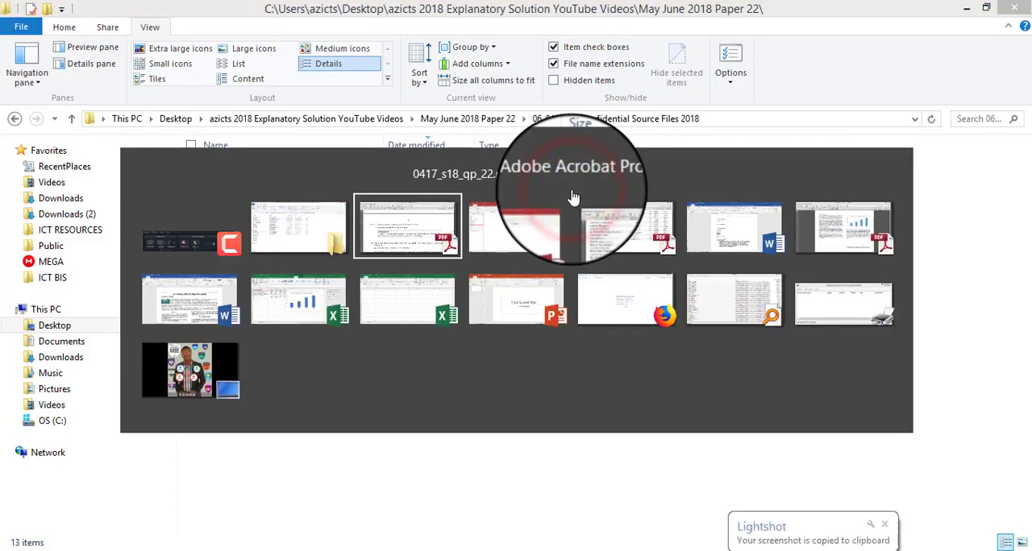
{"action": "key", "text": "Tab"}
{"action": "key", "text": "Tab"}
{"action": "key", "text": "Tab"}
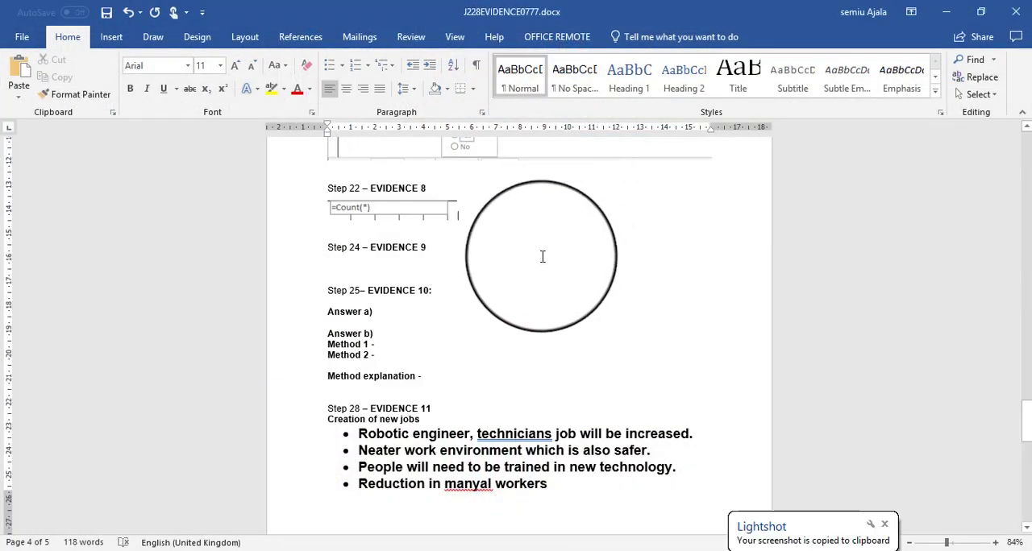
{"action": "left_click", "coordinate": [400, 266]}
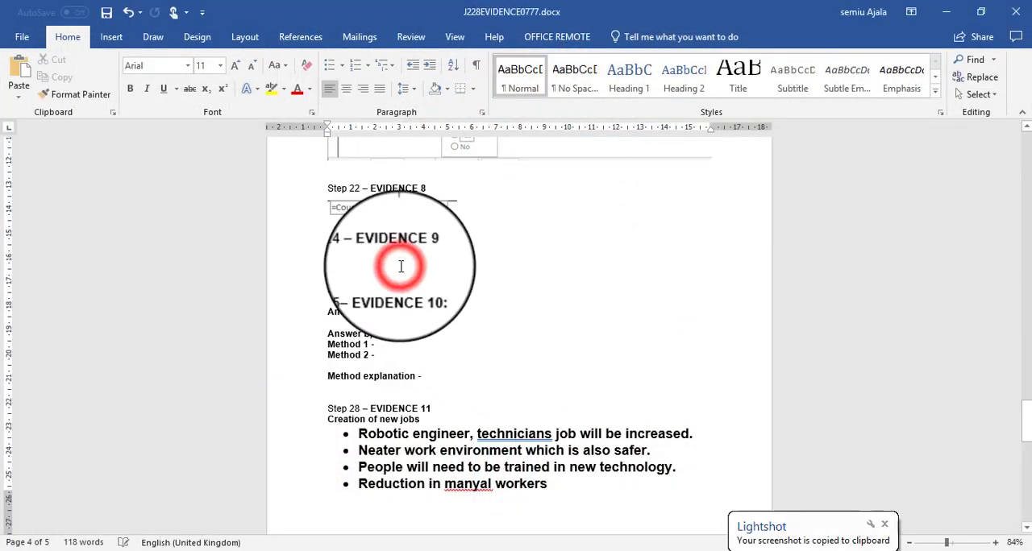
{"action": "key", "text": "ctrl+v"}
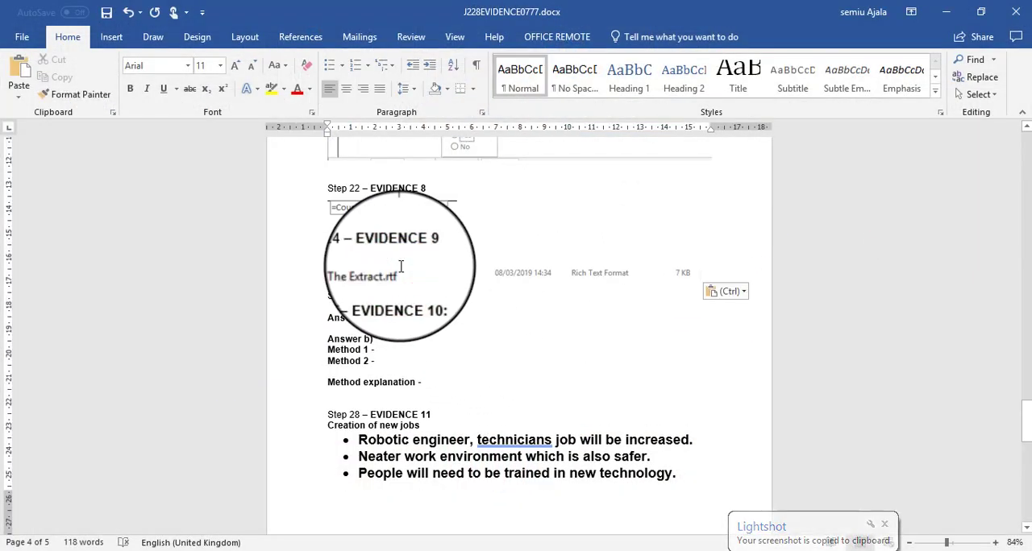
- Read question 25 in the question paper, then begin Answer a) under EVIDENCE 10 in J228EVIDENCE0777.docx with "Data verification is"
{"action": "key", "text": "alt+Tab"}
{"action": "key", "text": "Tab"}
{"action": "key", "text": "Tab"}
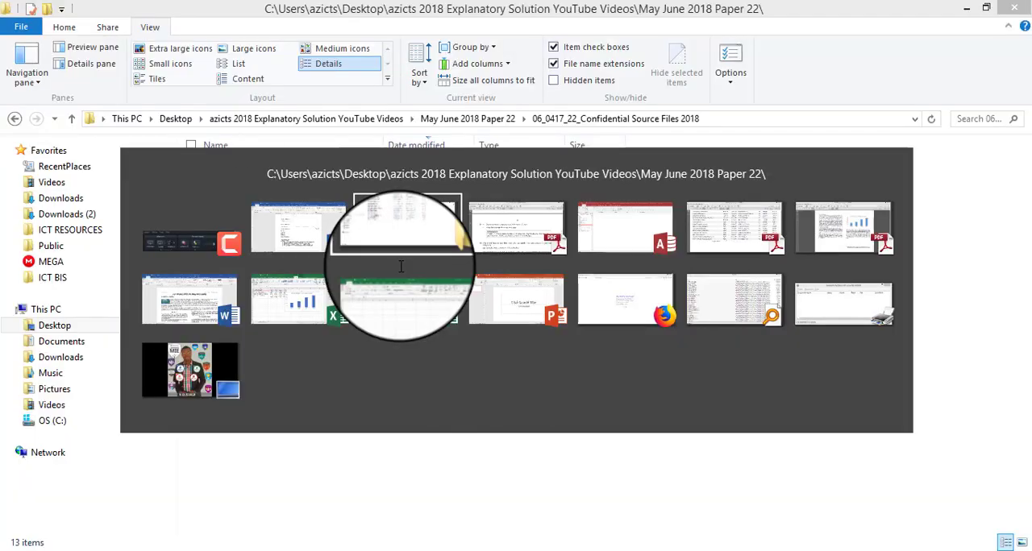
{"action": "scroll", "coordinate": [358, 337], "scroll_direction": "down", "scroll_amount": 5}
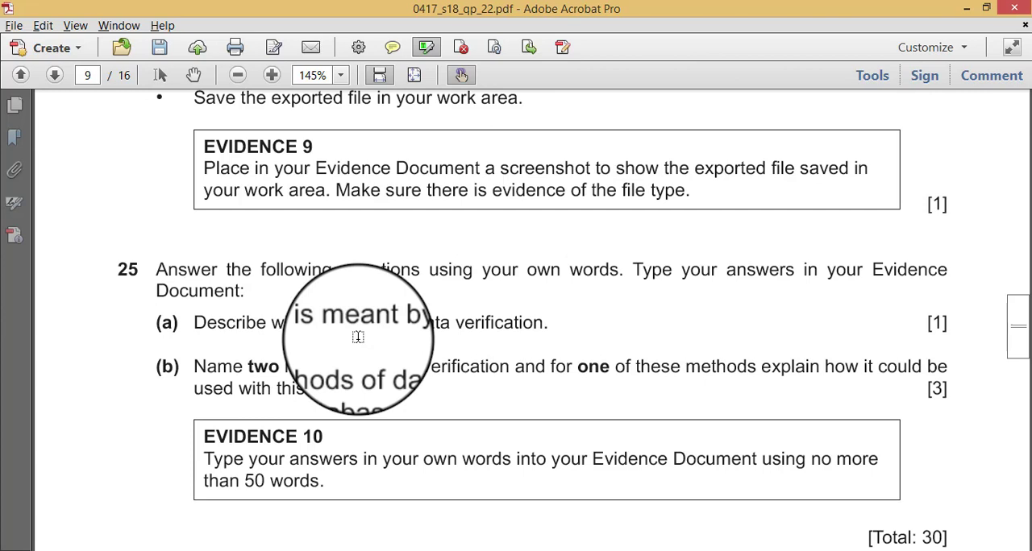
{"action": "scroll", "coordinate": [358, 336], "scroll_direction": "down", "scroll_amount": 1}
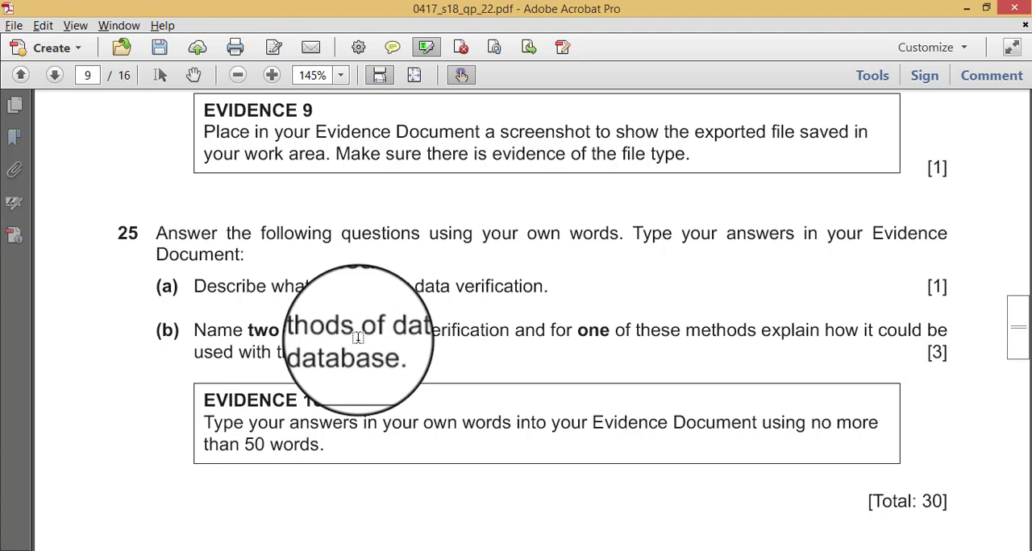
{"action": "key", "text": "alt+Tab"}
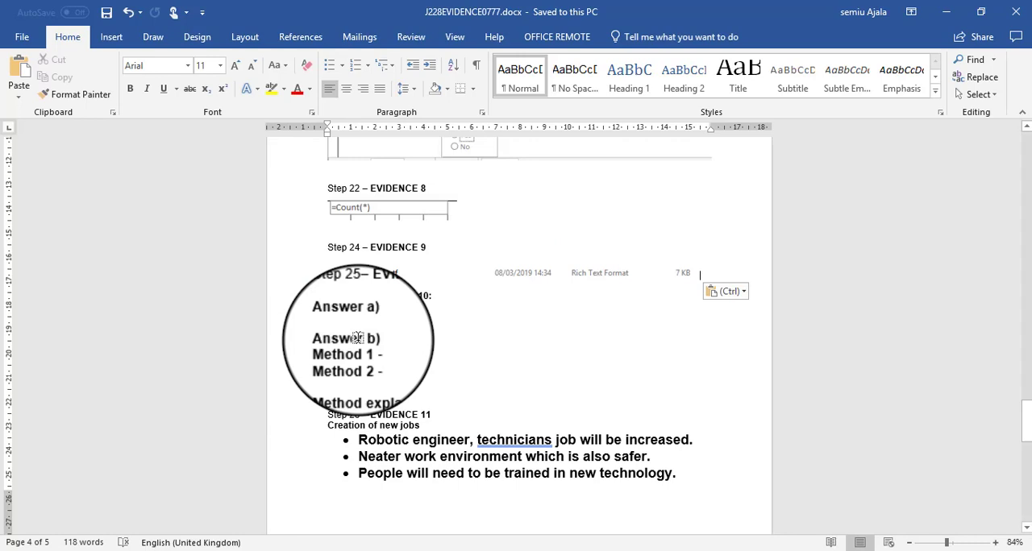
{"action": "left_click", "coordinate": [379, 318]}
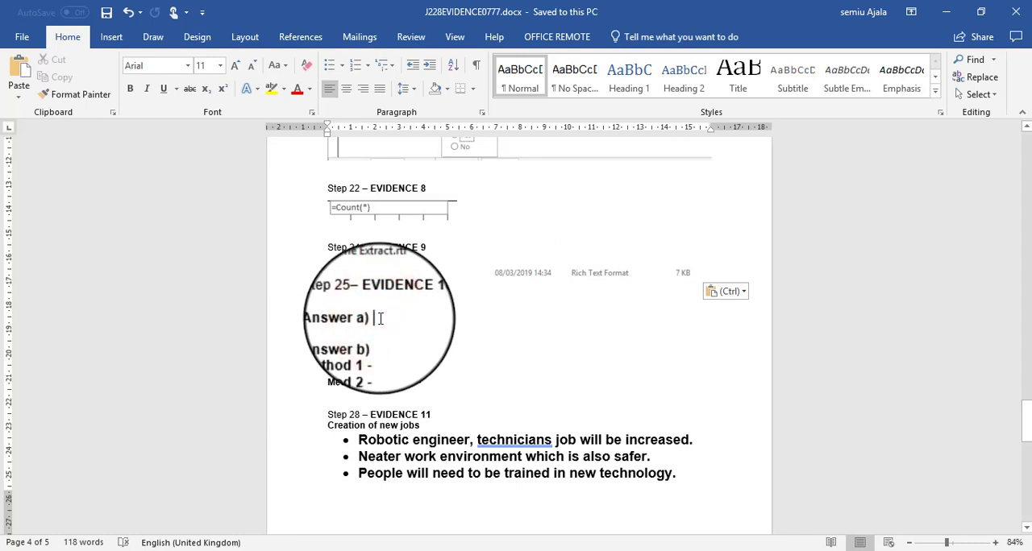
{"action": "type", "text": "Data verification"}
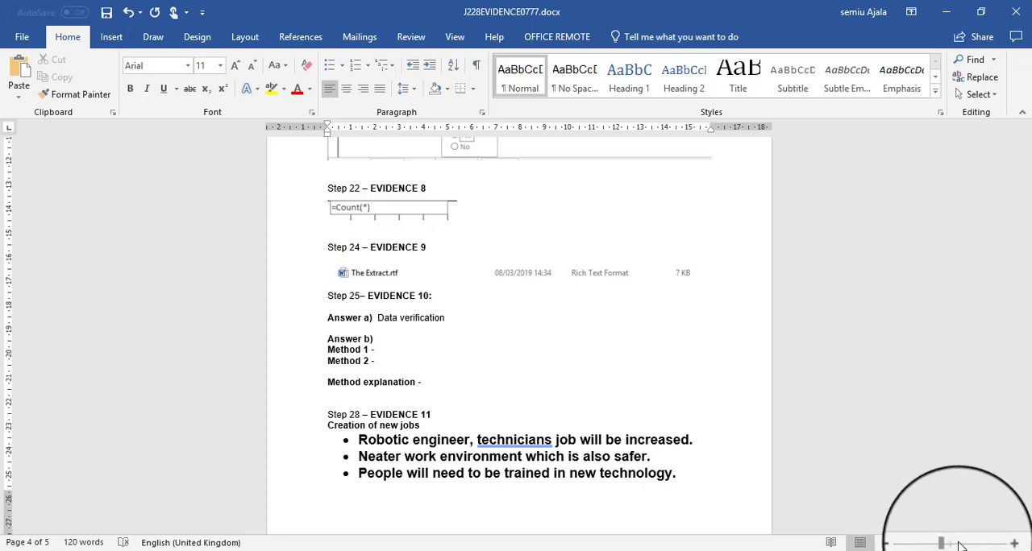
{"action": "left_click", "coordinate": [958, 541]}
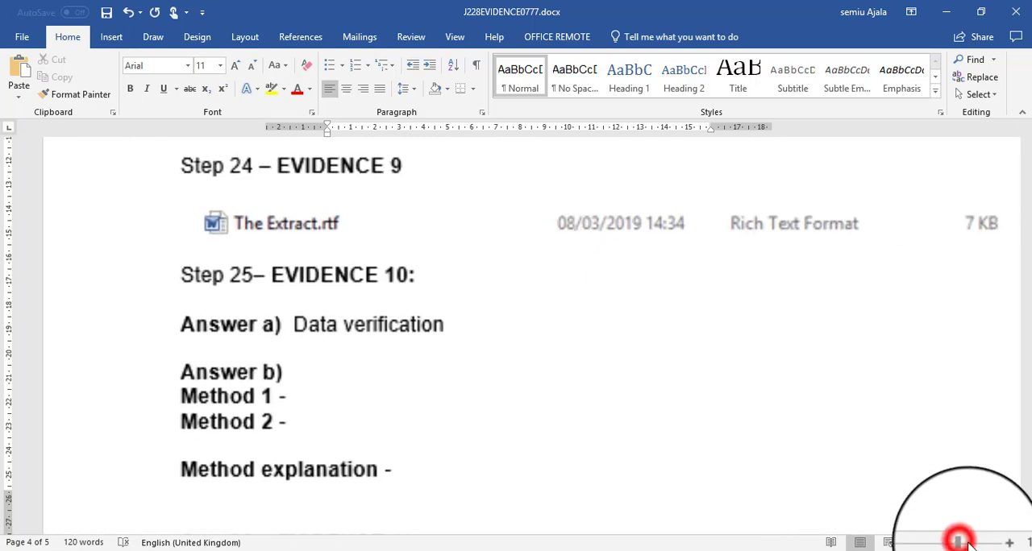
{"action": "type", "text": "is"}
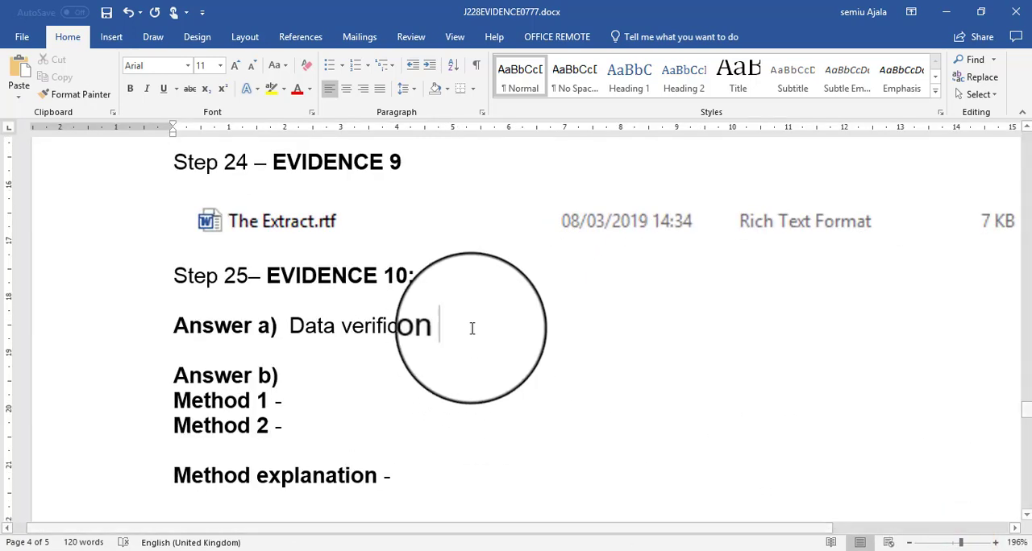
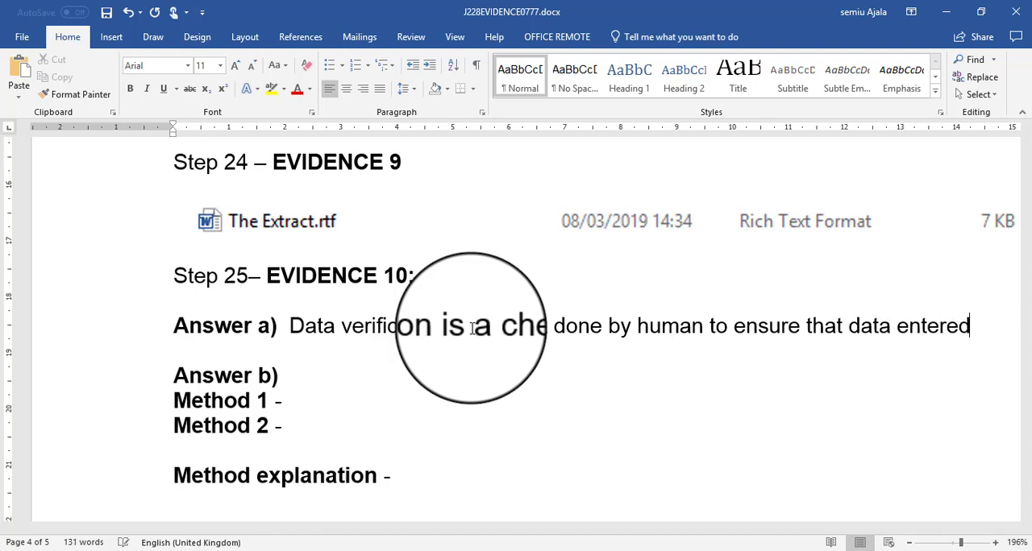
- Complete Answer a) after "data entered" with "on the computer is the same as the one on paper or any other source."
{"action": "type", "text": "he"}
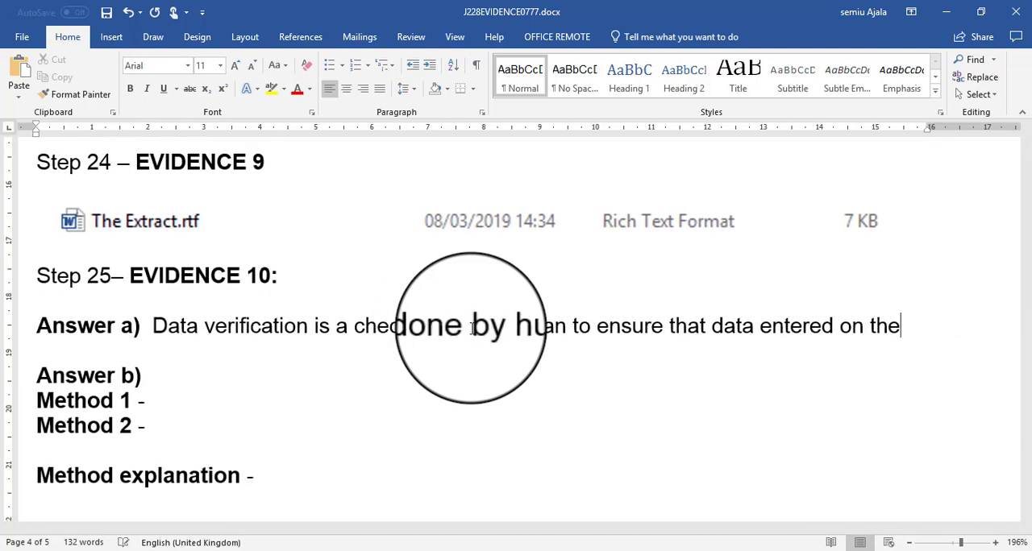
{"action": "type", "text": " com"}
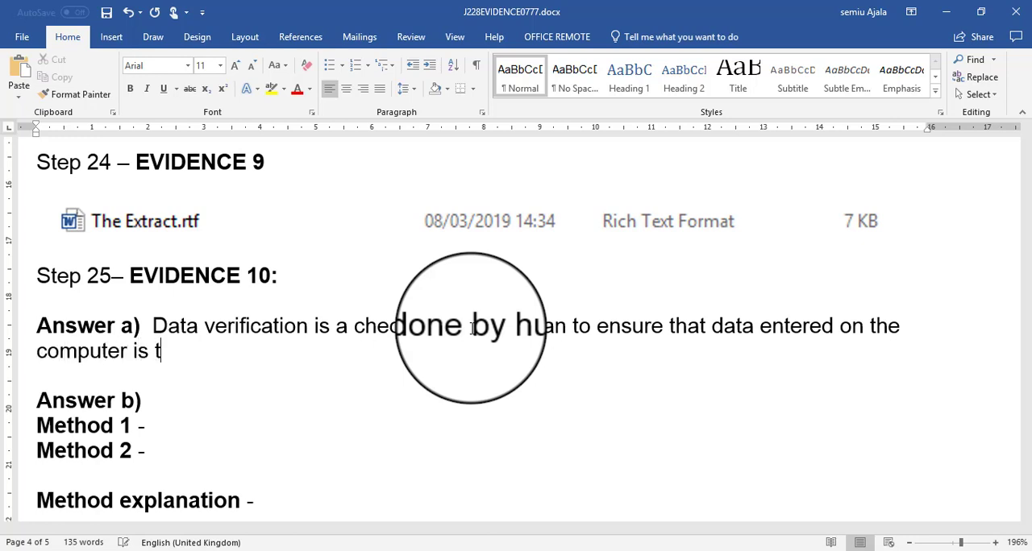
{"action": "type", "text": "e"}
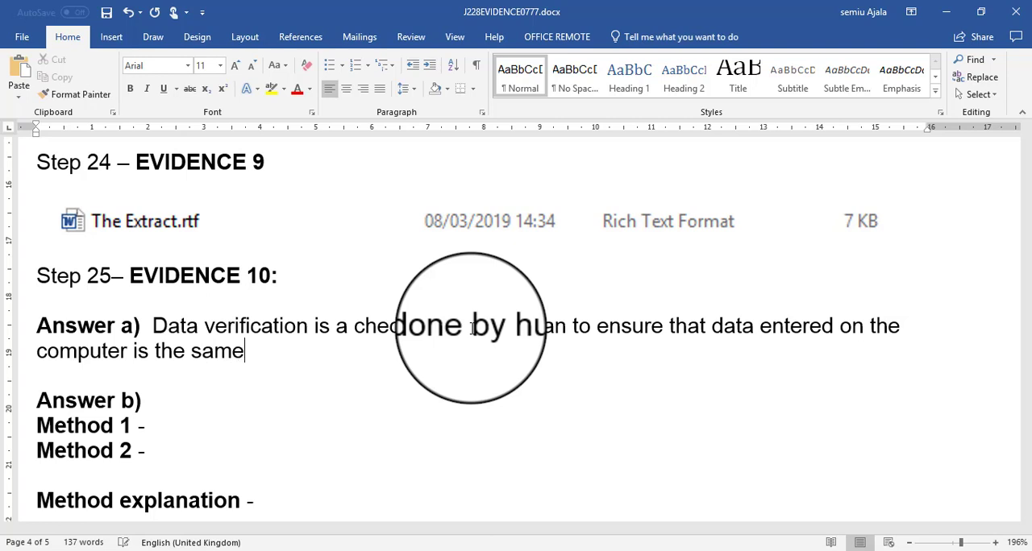
{"action": "type", "text": " as the "}
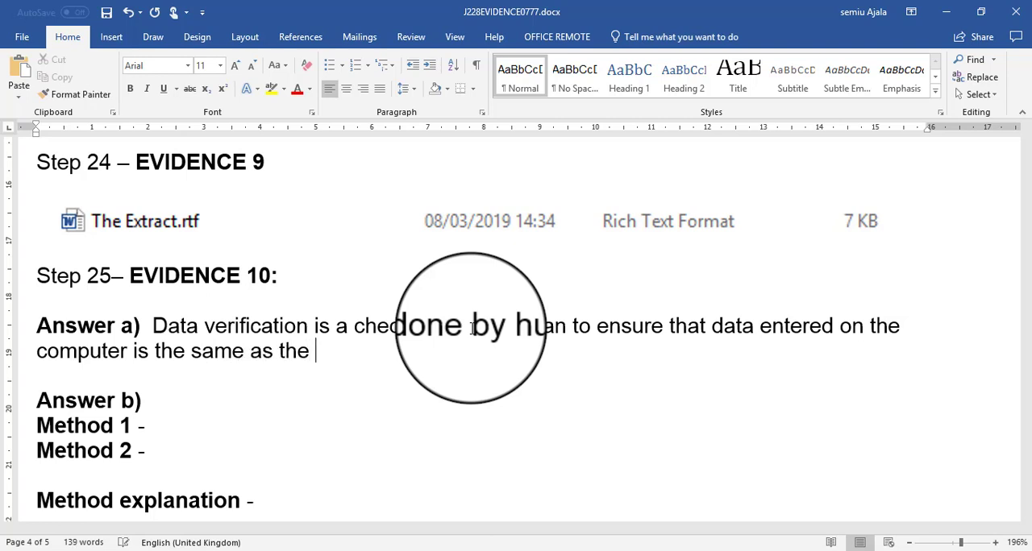
{"action": "type", "text": "one on"}
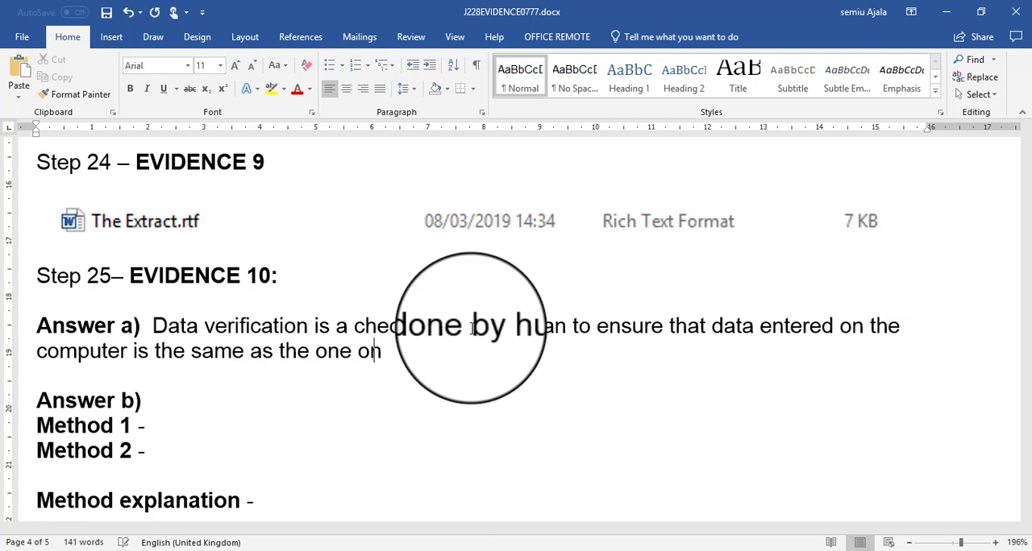
{"action": "type", "text": " paper "}
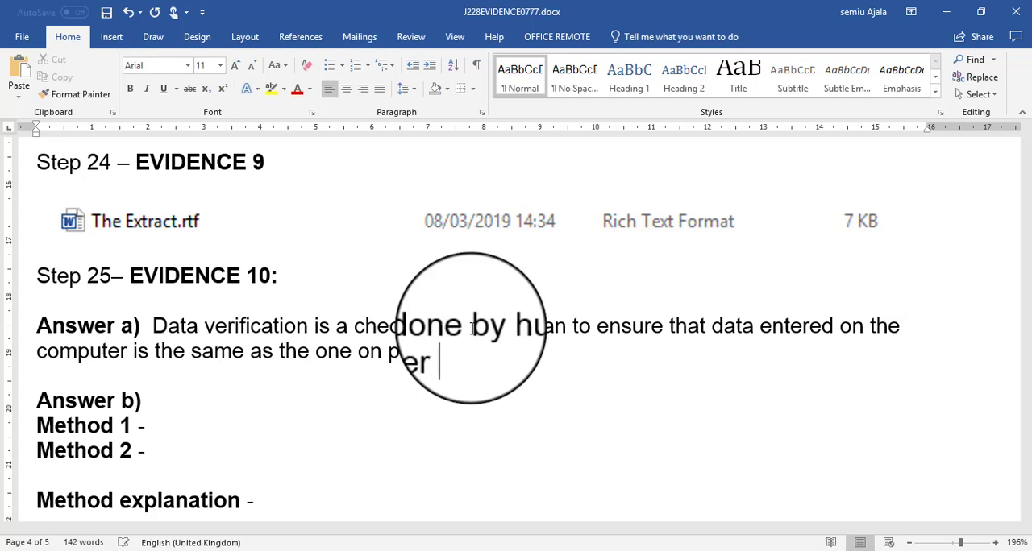
{"action": "type", "text": "o"}
{"action": "type", "text": "r any"}
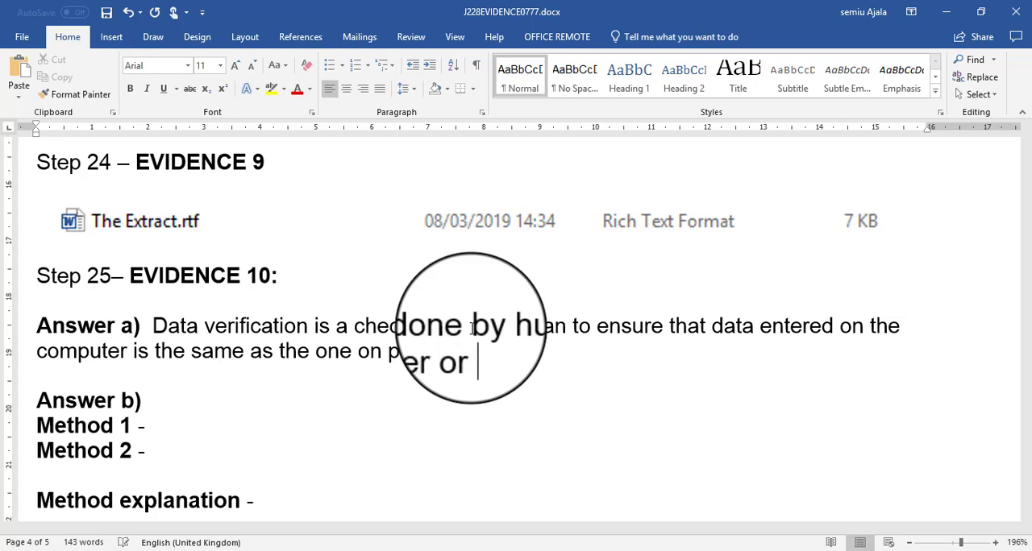
{"action": "type", "text": " oth"}
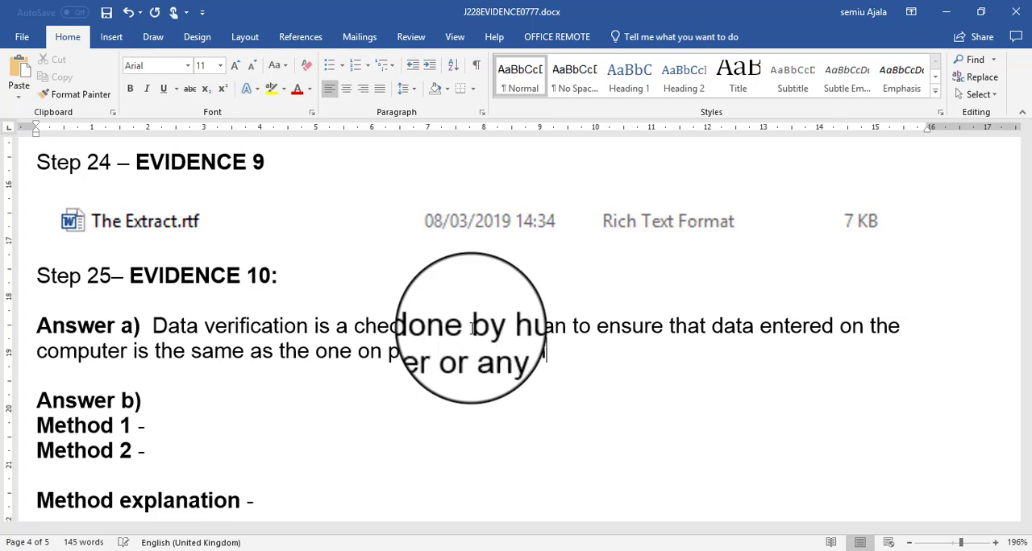
{"action": "type", "text": "er sopurce"}
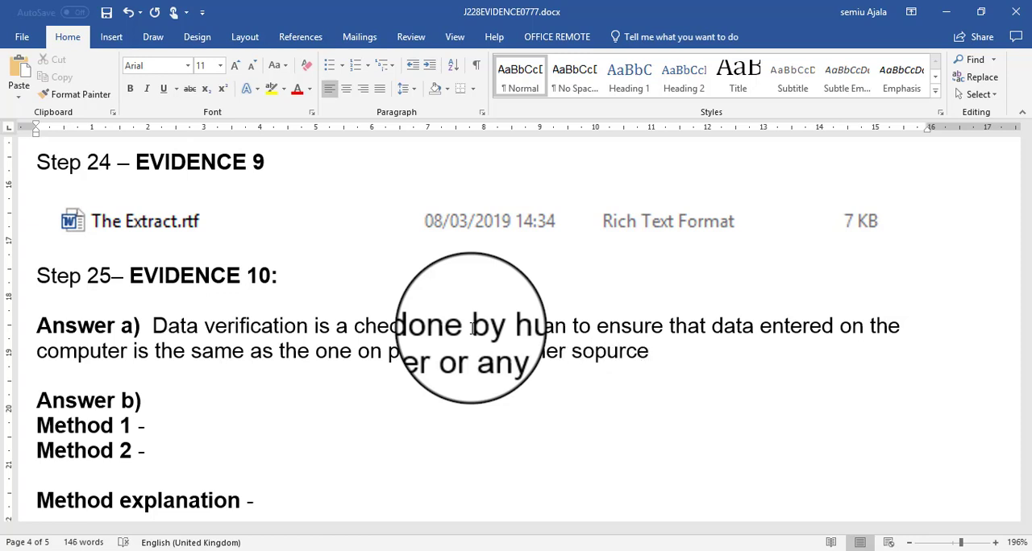
{"action": "key", "text": "BackSpace"}
{"action": "key", "text": "BackSpace"}
{"action": "key", "text": "BackSpace"}
{"action": "key", "text": "BackSpace"}
{"action": "key", "text": "BackSpace"}
{"action": "type", "text": "urce"}
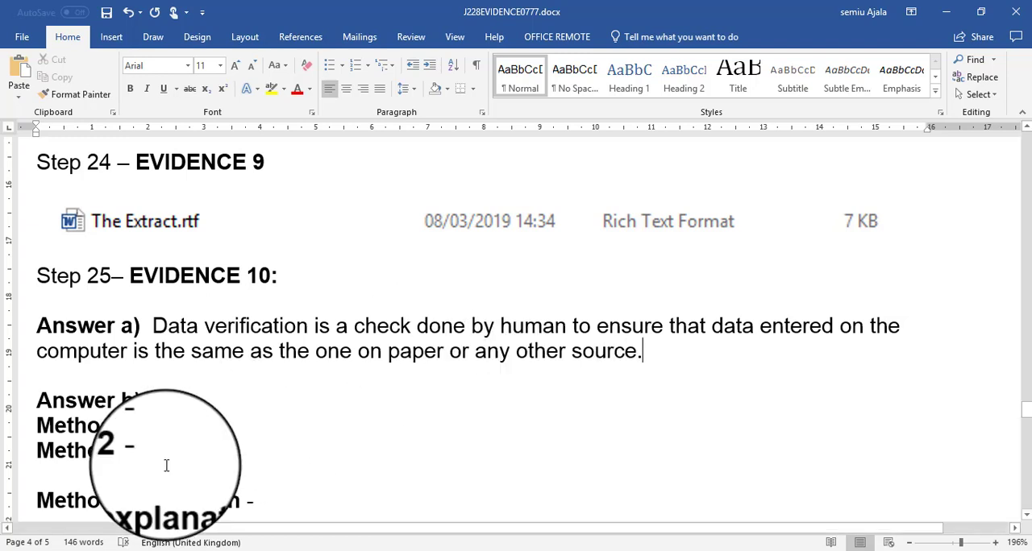
- Check question 25(b) in the question paper, then enter "Double data entry" as Method 1 and "Visual check" as Method 2 under Answer b)
{"action": "key", "text": "alt+Tab"}
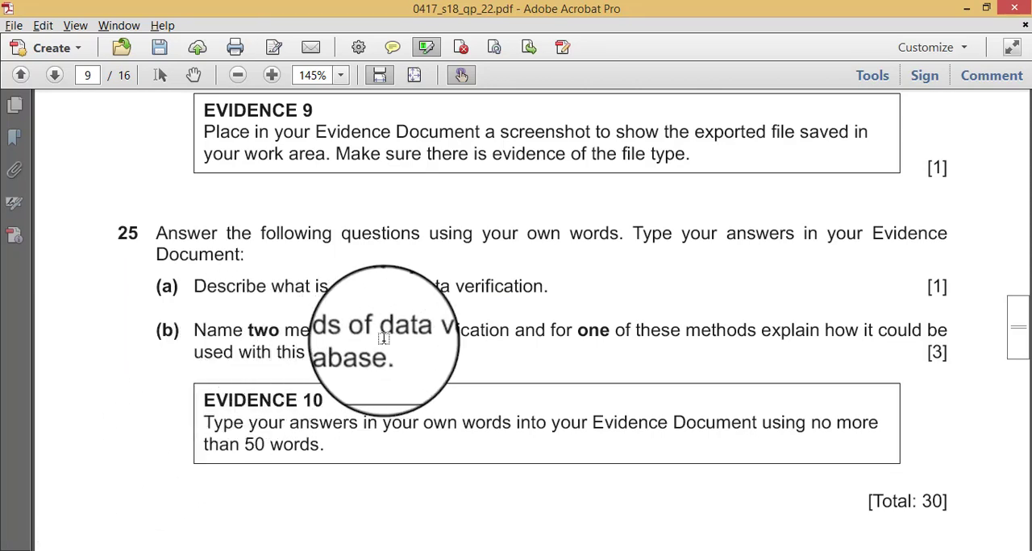
{"action": "key", "text": "alt+Tab"}
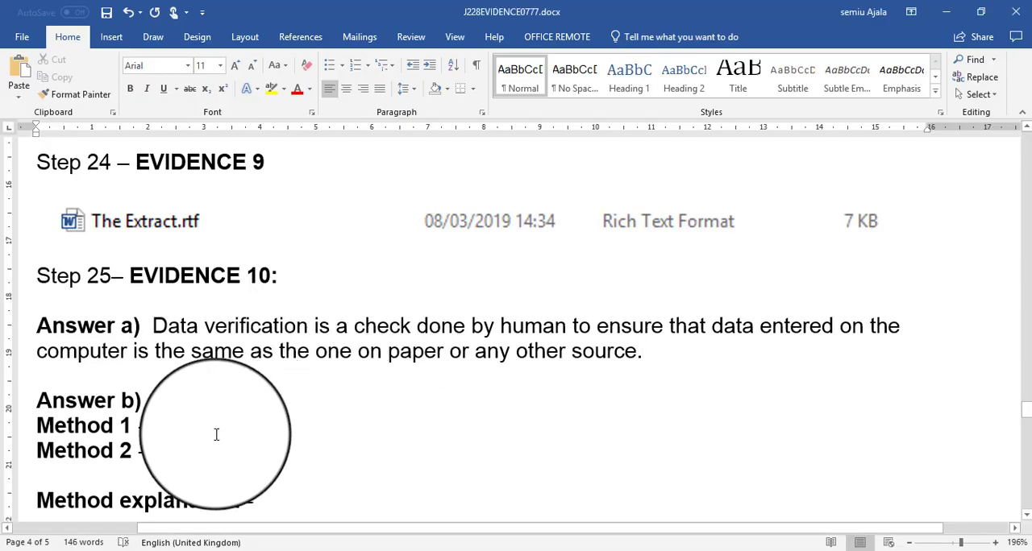
{"action": "scroll", "coordinate": [217, 434], "scroll_direction": "down", "scroll_amount": 5}
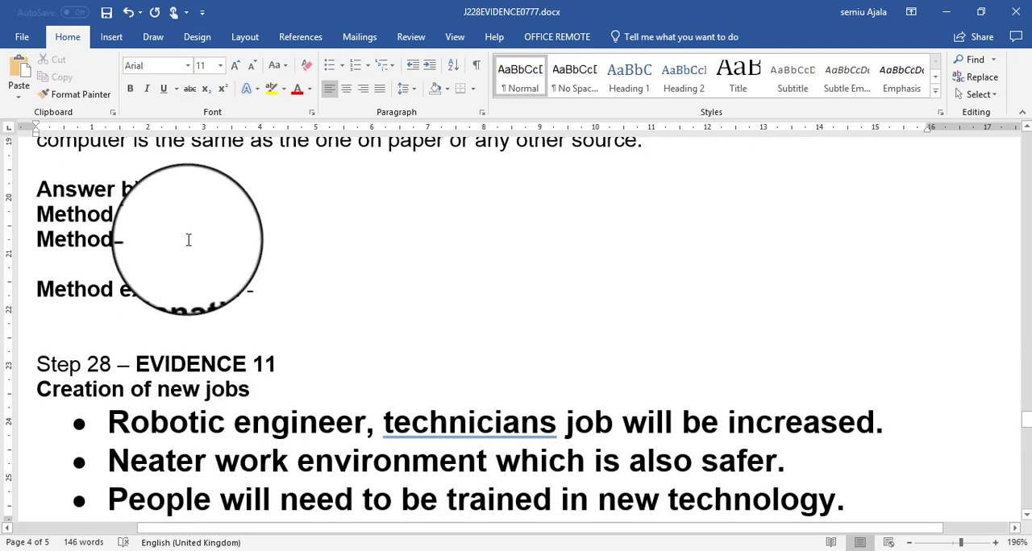
{"action": "left_click", "coordinate": [189, 213]}
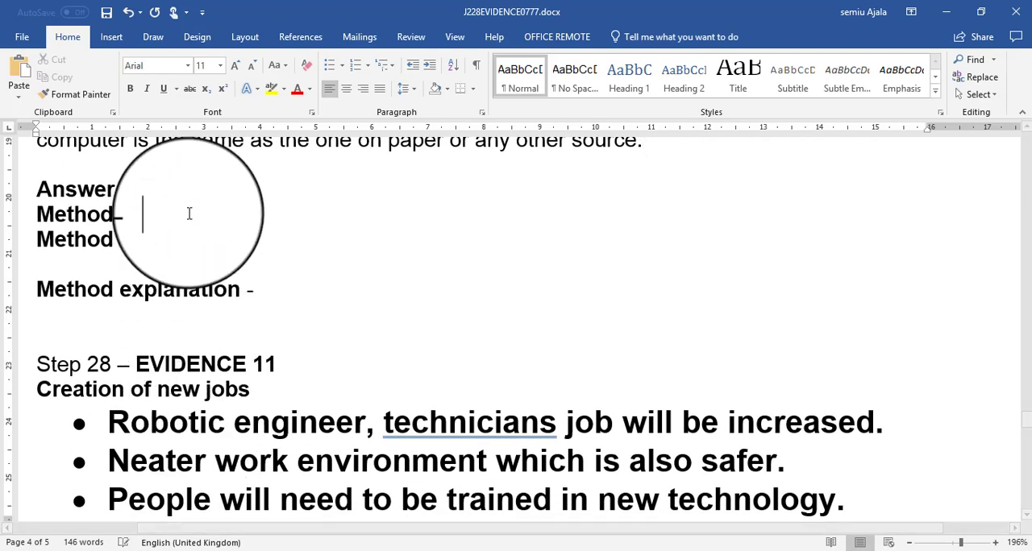
{"action": "type", "text": "Doub"}
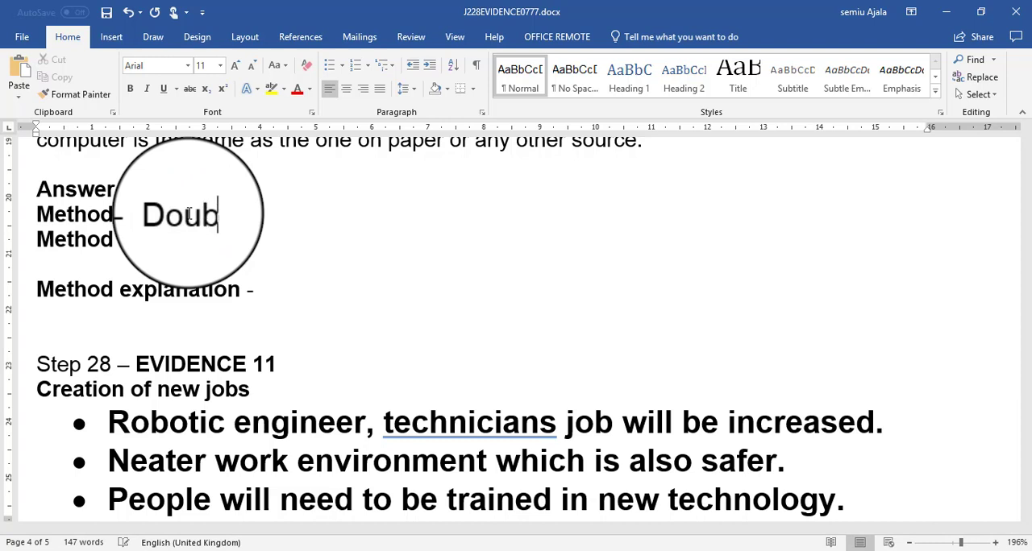
{"action": "type", "text": "le "}
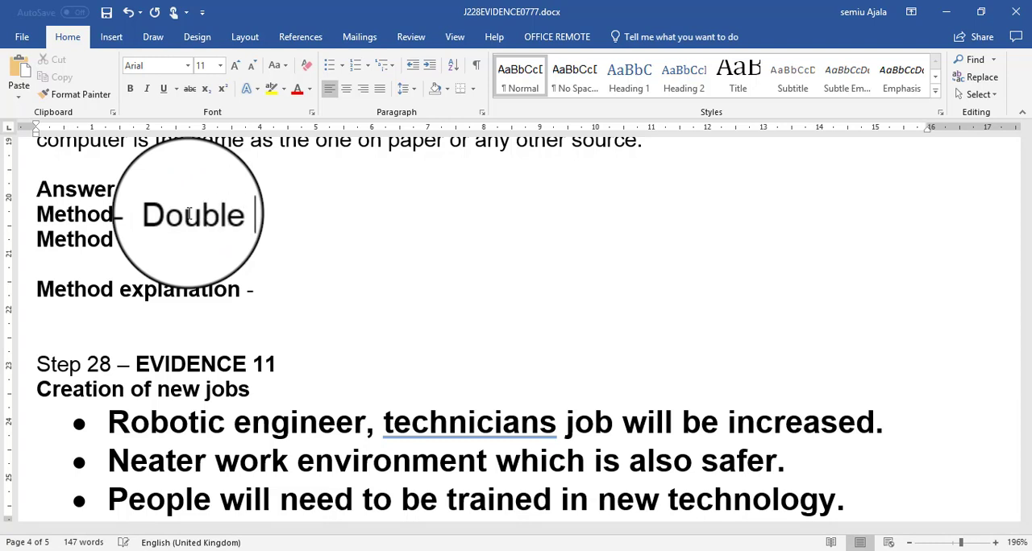
{"action": "type", "text": "a entry"}
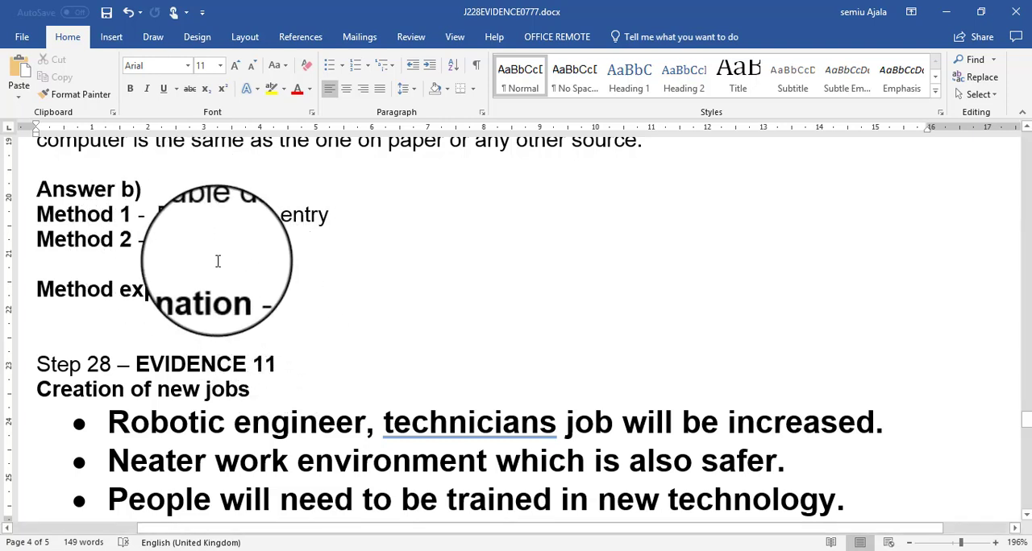
{"action": "left_click", "coordinate": [176, 248]}
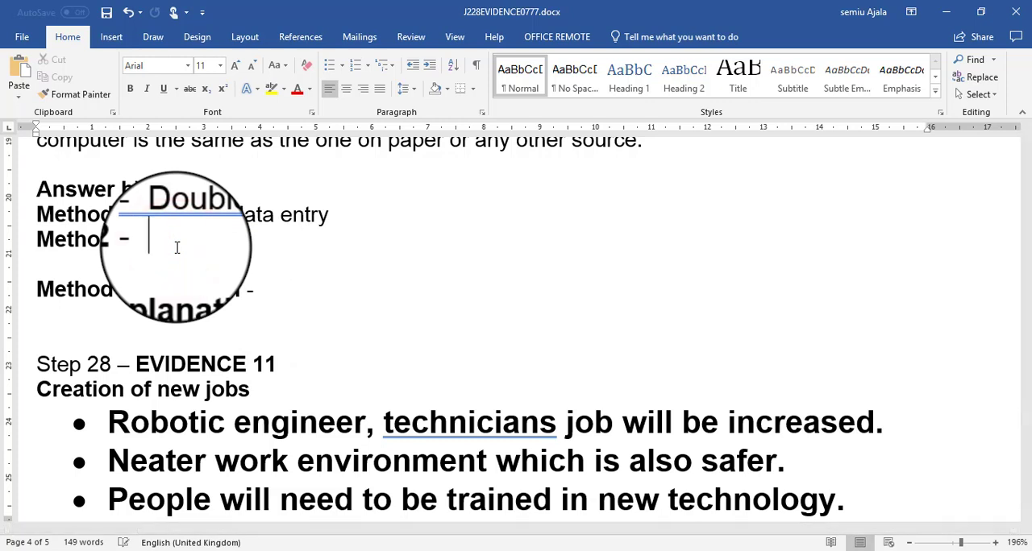
{"action": "type", "text": "Visual"}
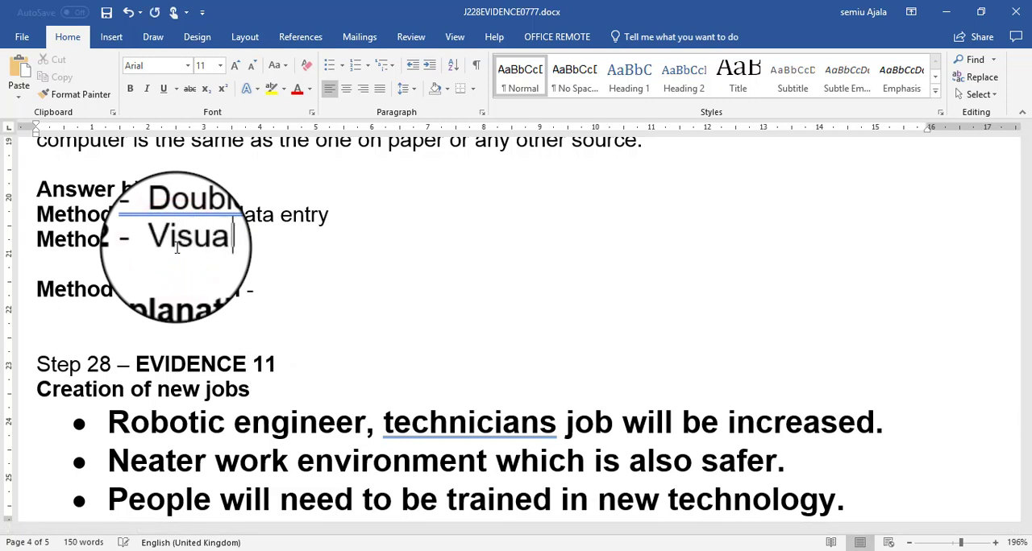
{"action": "type", "text": " check"}
- Recheck question 25(b) in the question paper, then begin the Method explanation with "Double data entry, two persons should enter the data differently and the"
{"action": "left_click", "coordinate": [257, 287]}
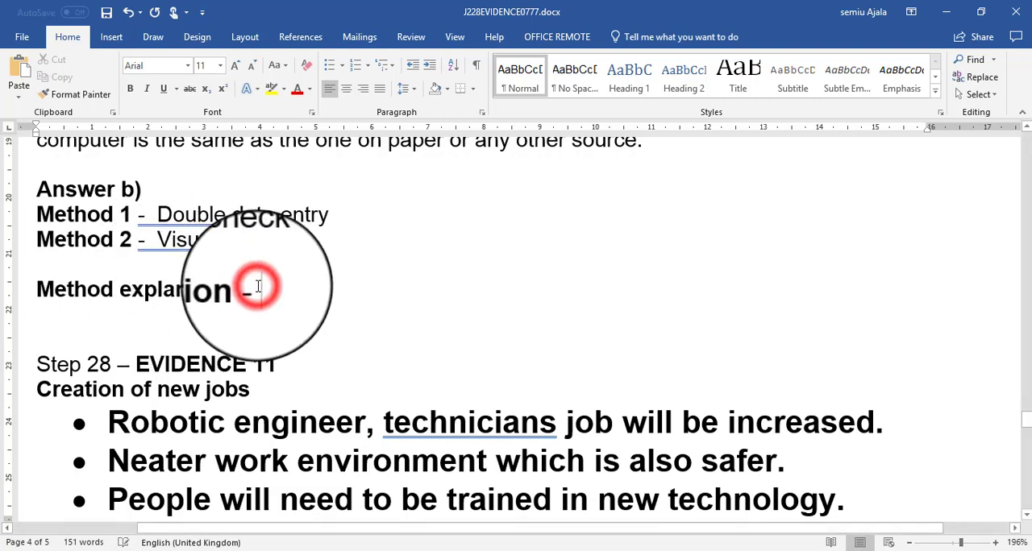
{"action": "key", "text": "alt+Tab"}
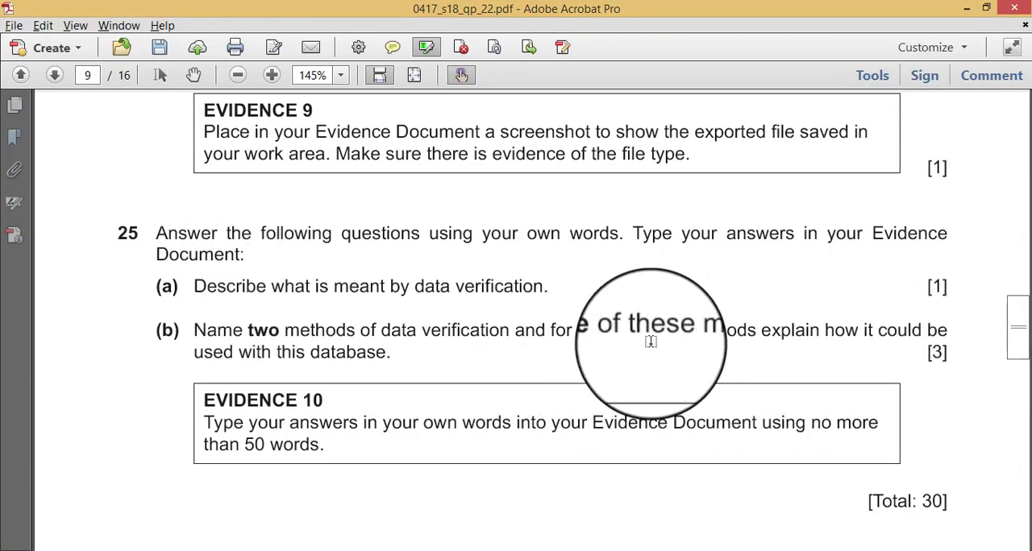
{"action": "key", "text": "alt+Tab"}
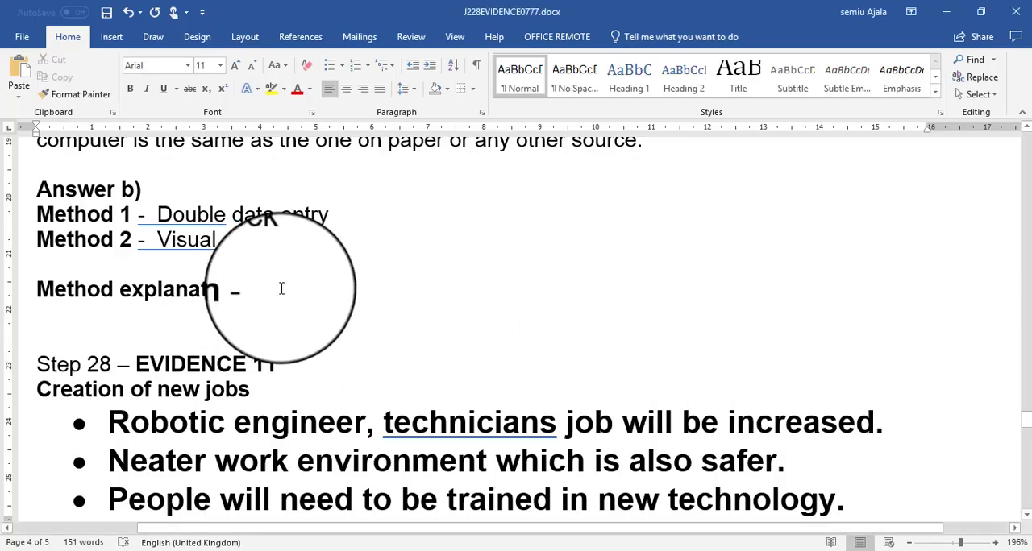
{"action": "type", "text": "D"}
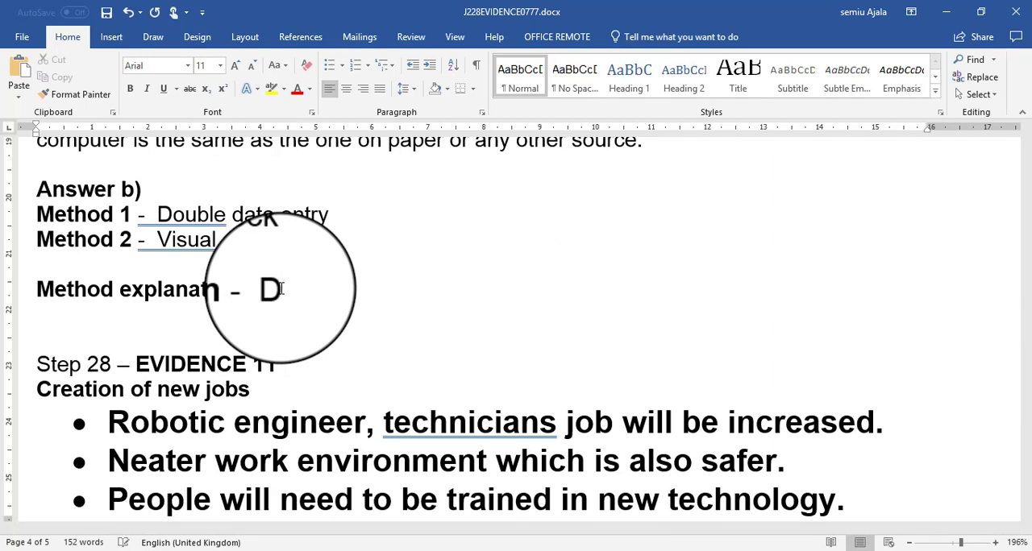
{"action": "type", "text": "ouble"}
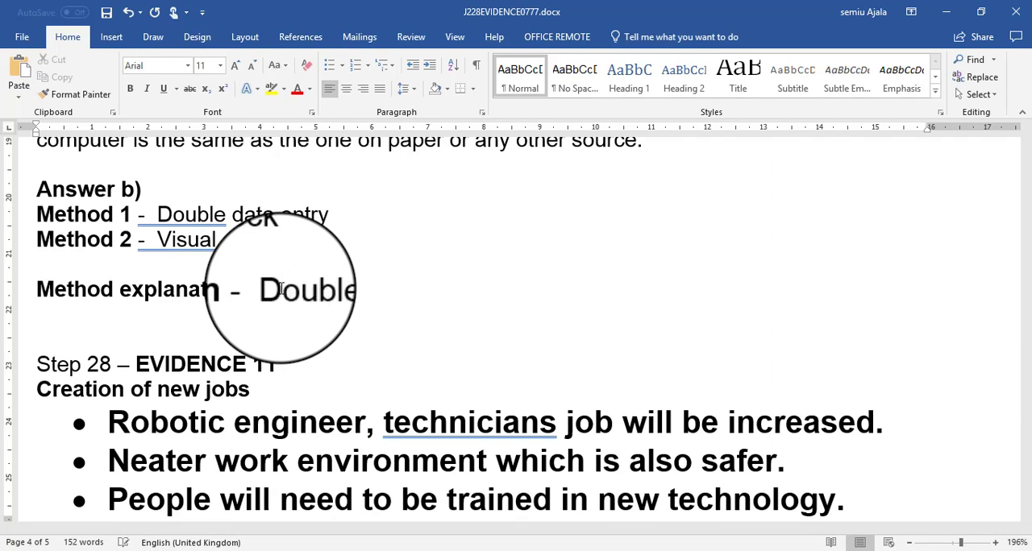
{"action": "type", "text": " data en"}
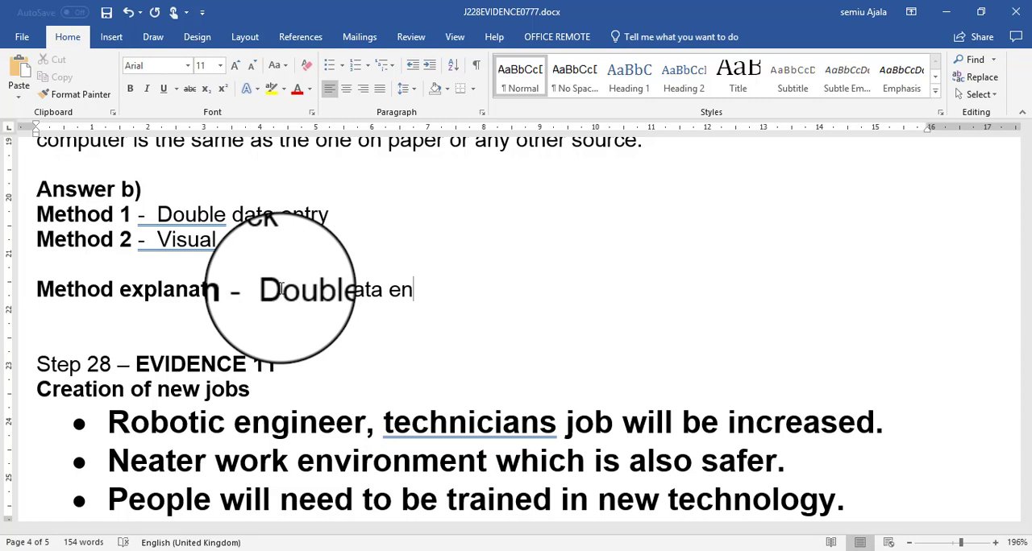
{"action": "type", "text": "try, two per"}
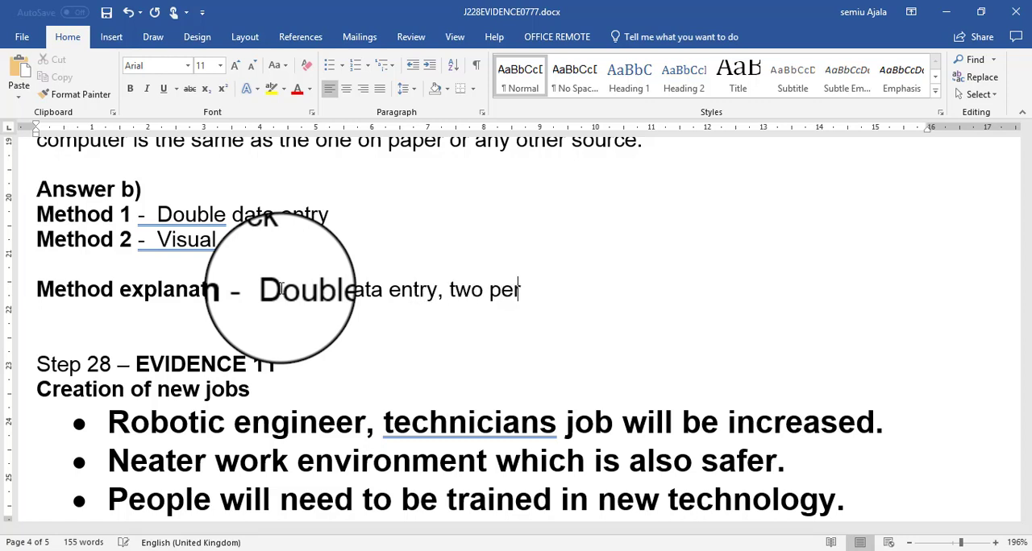
{"action": "type", "text": "sons should"}
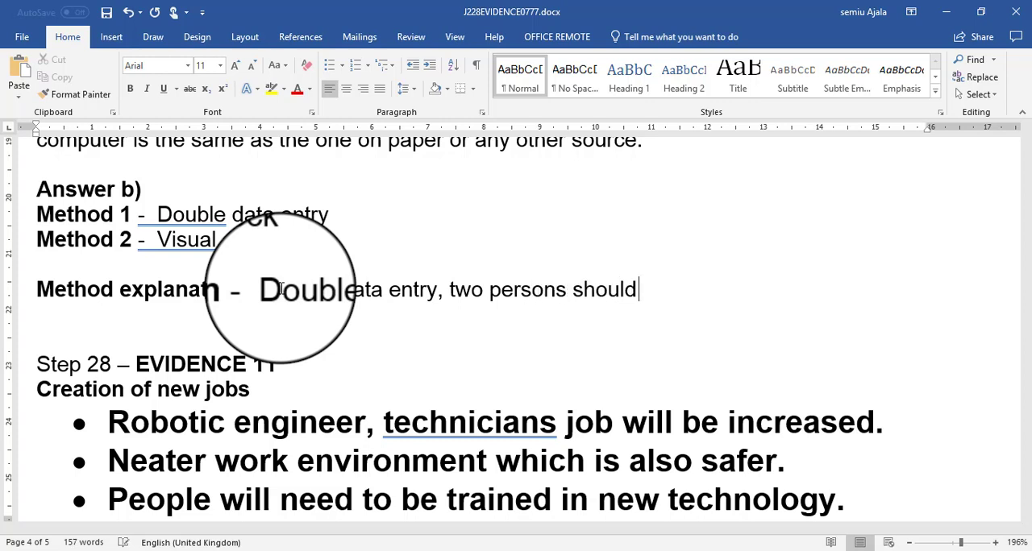
{"action": "type", "text": " enter th"}
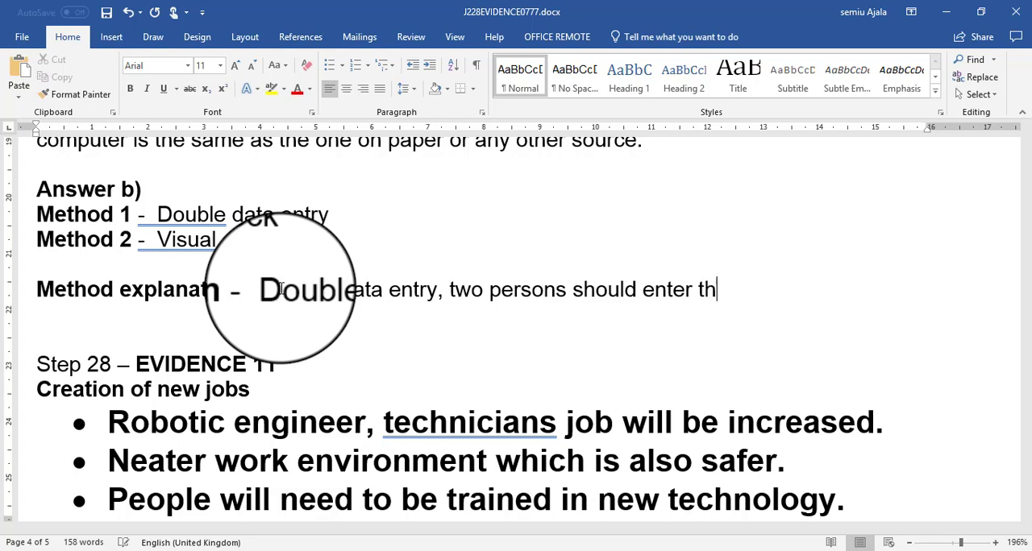
{"action": "type", "text": "e data d"}
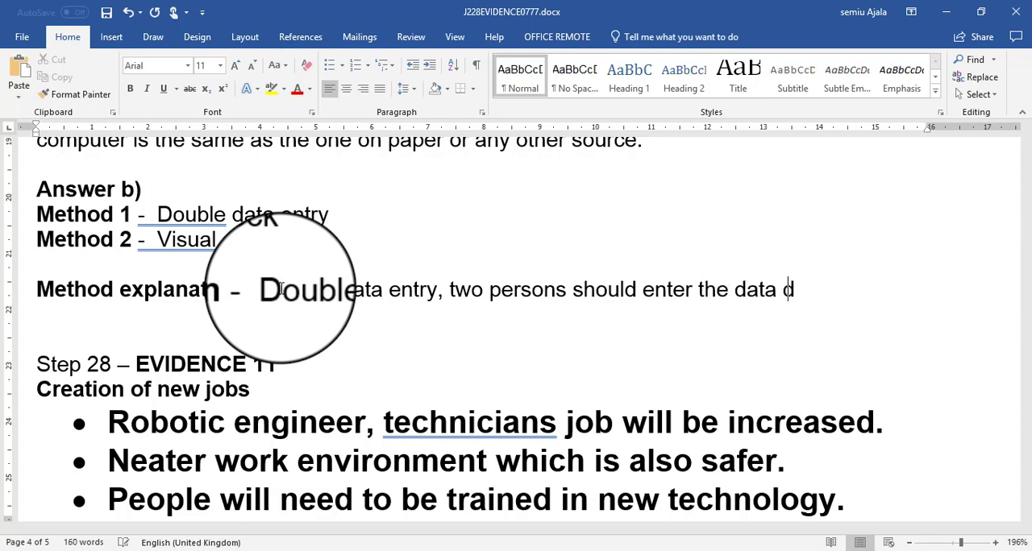
{"action": "type", "text": "ifferent"}
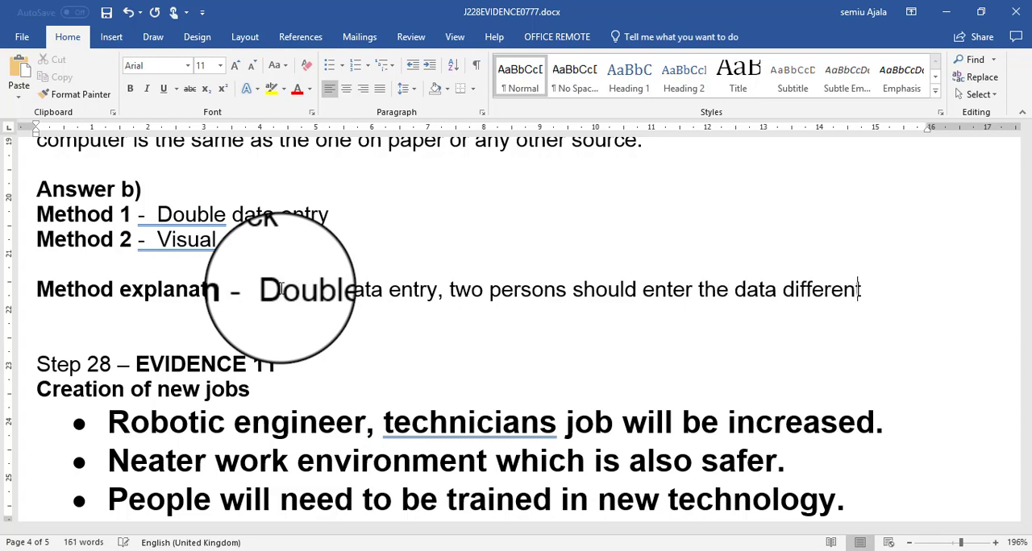
{"action": "type", "text": "ly and the"}
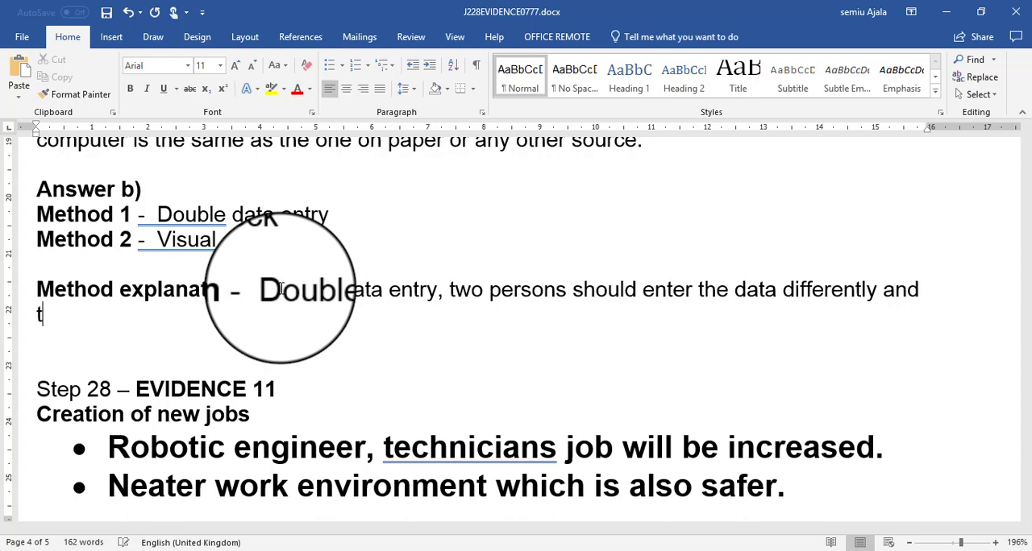
{"action": "type", "text": " computer "}
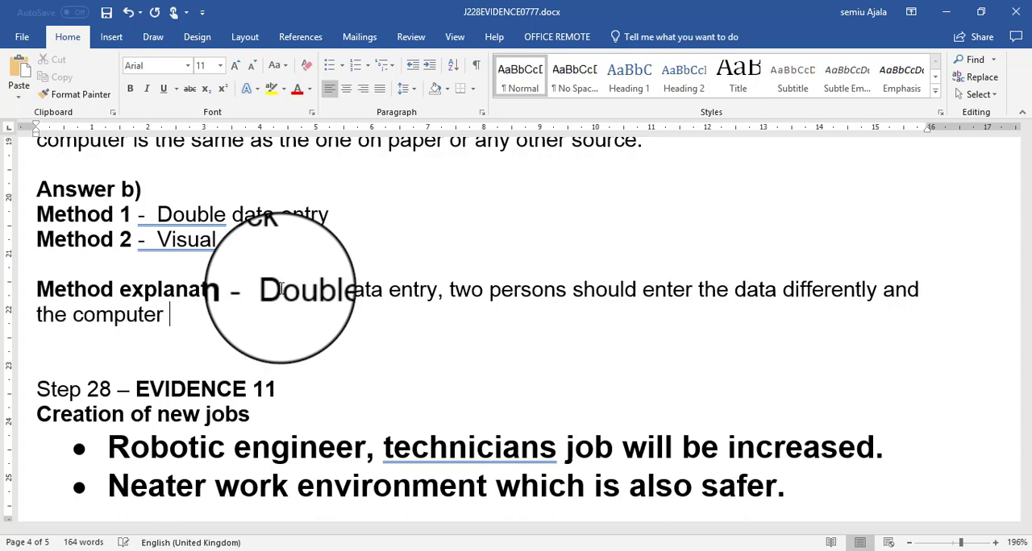
{"action": "type", "text": "will check th"}
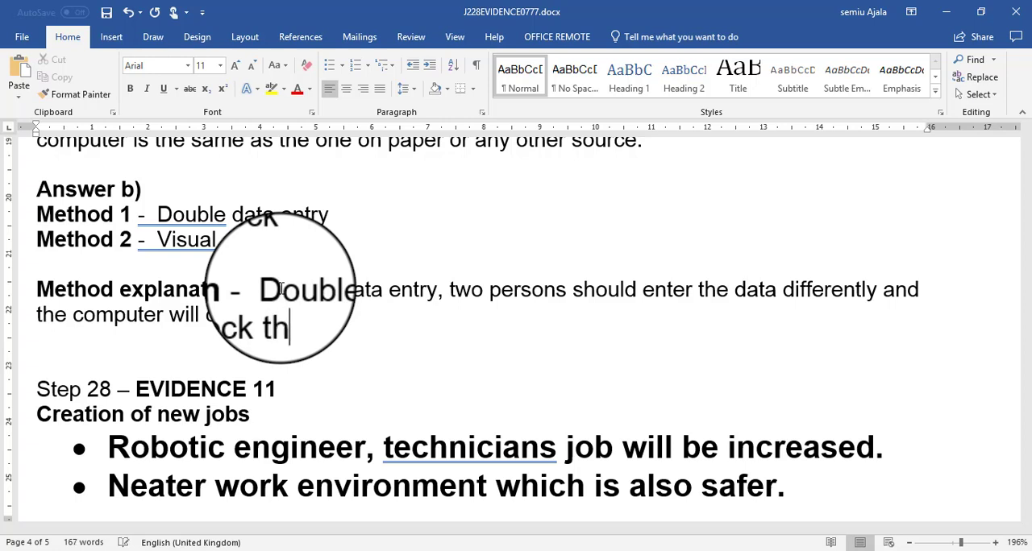
{"action": "type", "text": "e differences."}
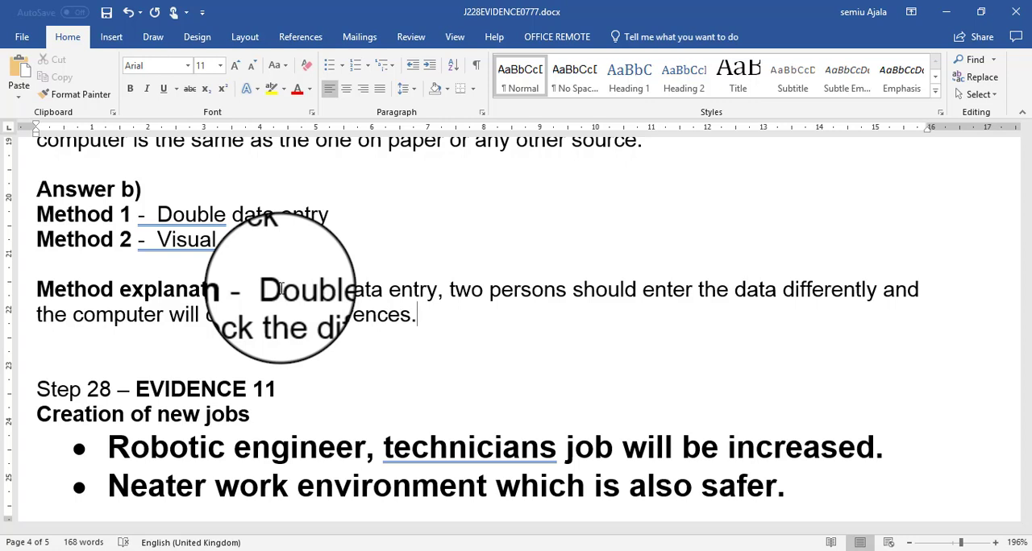
- Finish the Method explanation sentence with "computer will check the differences."
{"action": "left_click", "coordinate": [259, 321]}
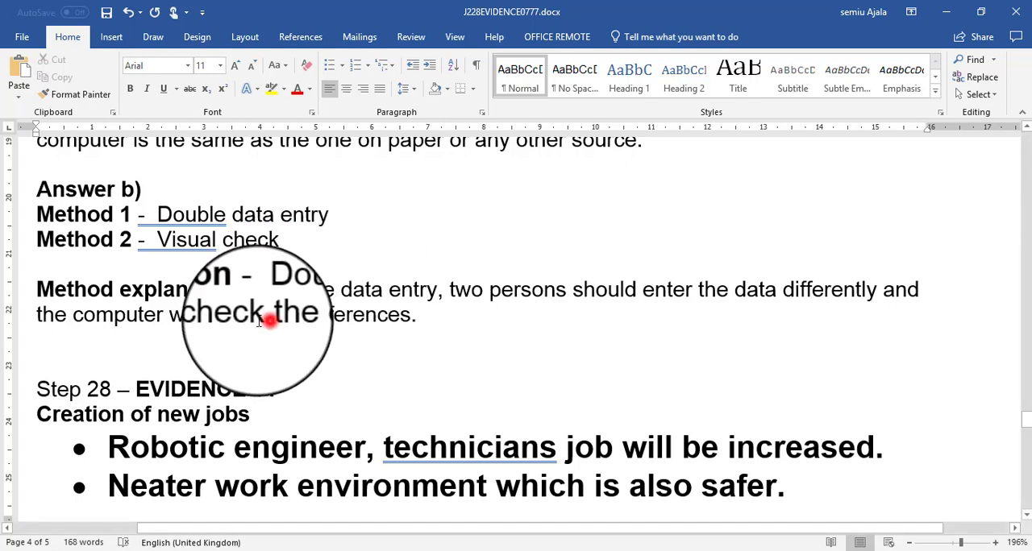
- Replace the word "check" with "compare" in the Method explanation sentence about double data entry
{"action": "left_click_drag", "start_coordinate": [259, 321], "coordinate": [209, 321]}
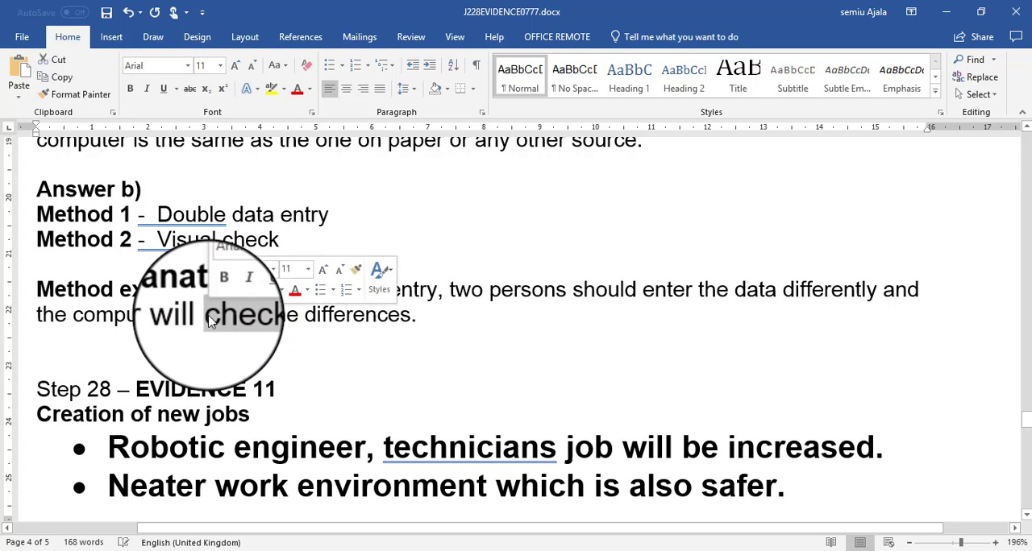
{"action": "type", "text": "compa"}
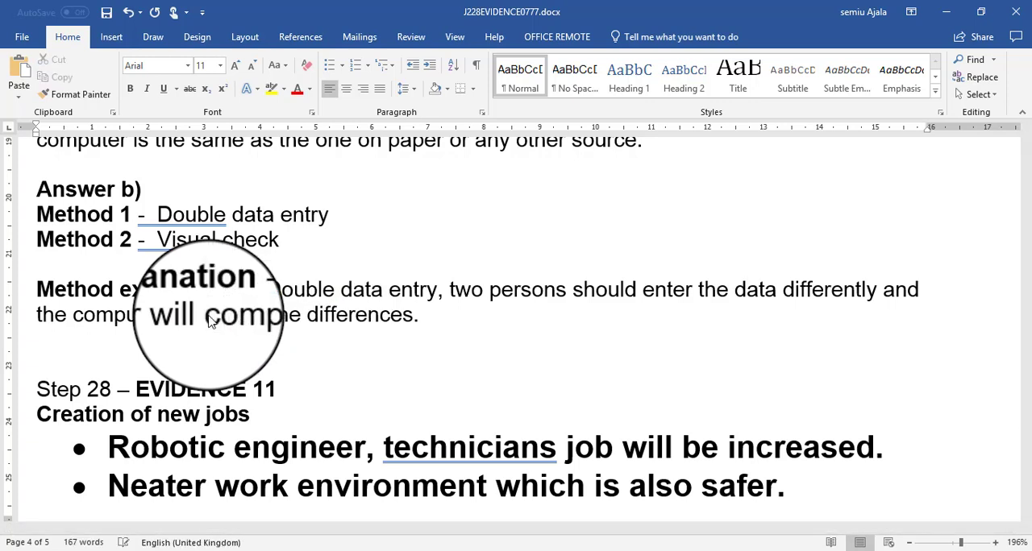
{"action": "type", "text": "re the"}
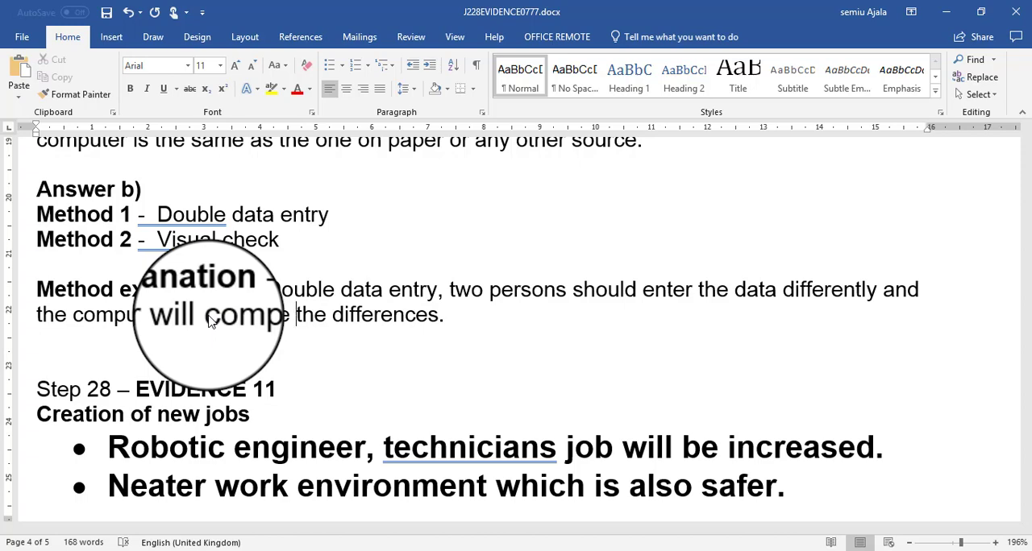
- Switch to the question paper 0417_s18_qp_22.pdf and examine what follows question 25, from Task 4 – Document 2 to Task 5 – Mail Merge Letter
{"action": "key", "text": "alt+Tab"}
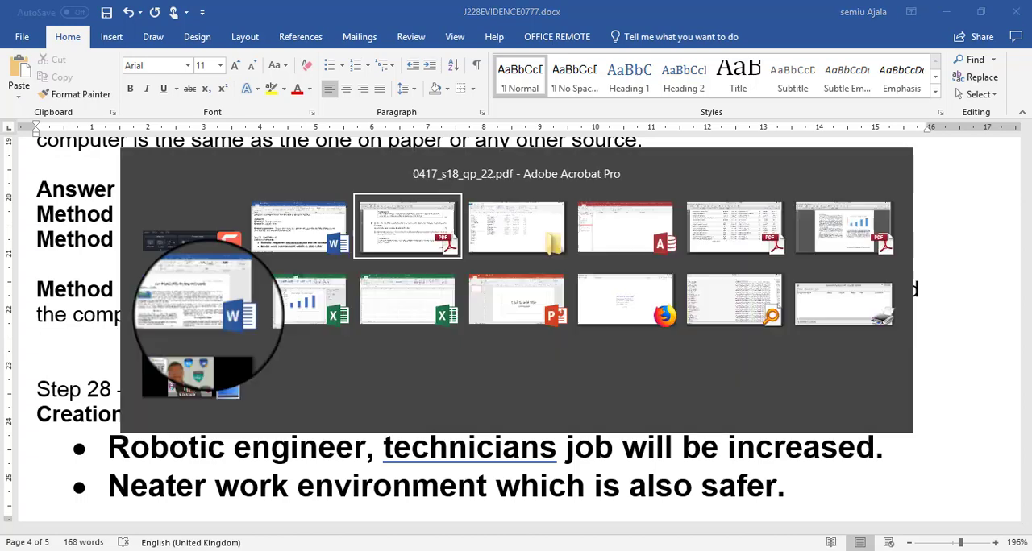
{"action": "scroll", "coordinate": [252, 249], "scroll_direction": "down", "scroll_amount": 5}
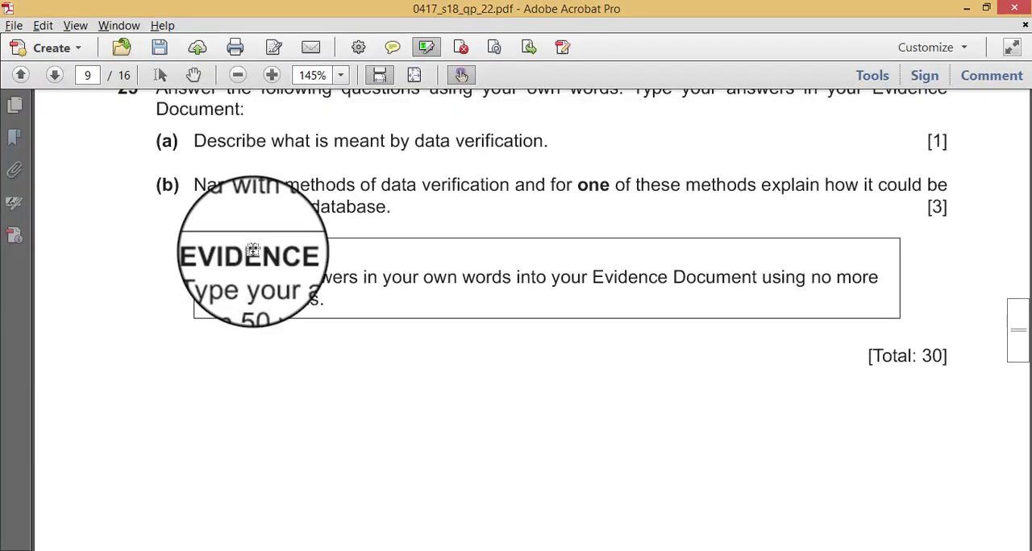
{"action": "scroll", "coordinate": [253, 249], "scroll_direction": "down", "scroll_amount": 5}
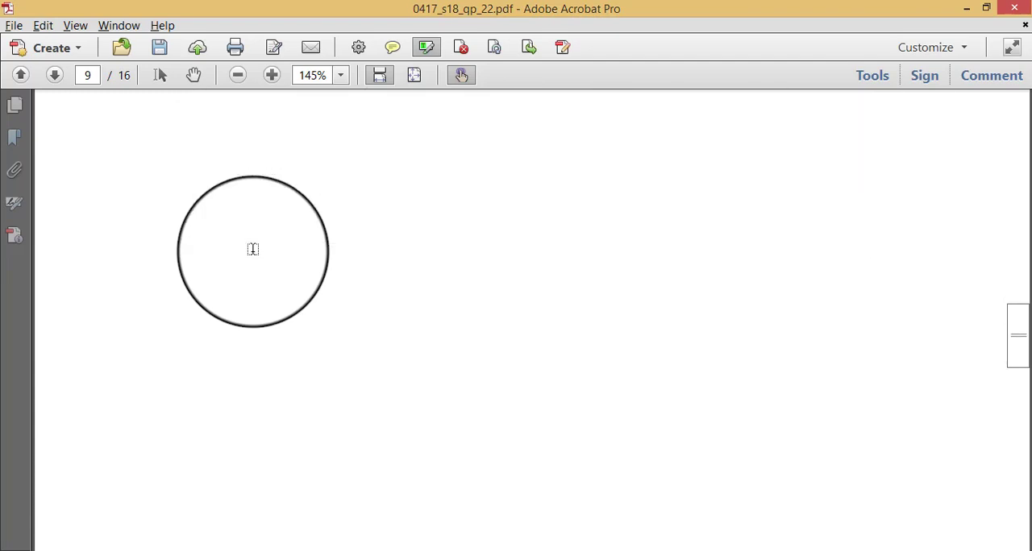
{"action": "scroll", "coordinate": [252, 249], "scroll_direction": "down", "scroll_amount": 5}
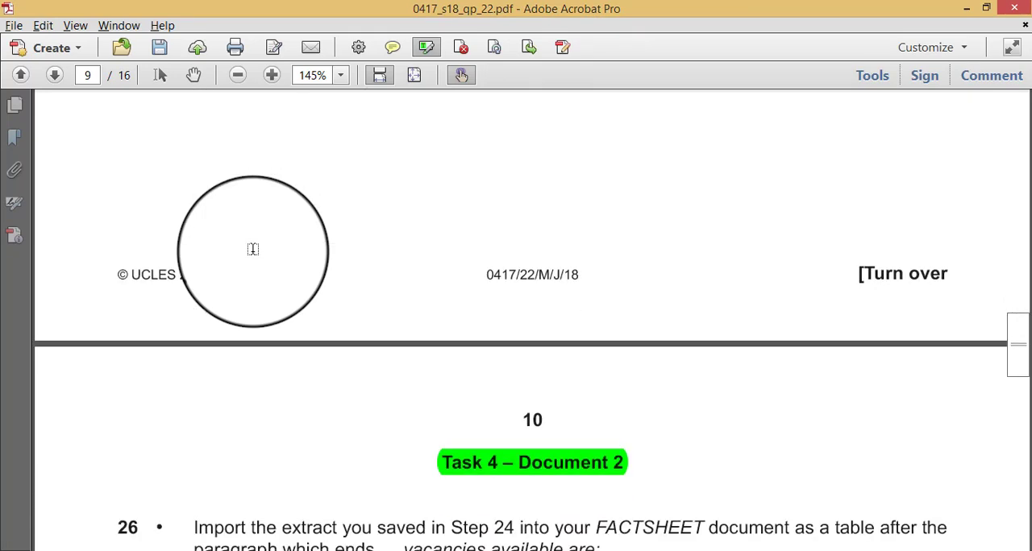
{"action": "scroll", "coordinate": [252, 249], "scroll_direction": "down", "scroll_amount": 8}
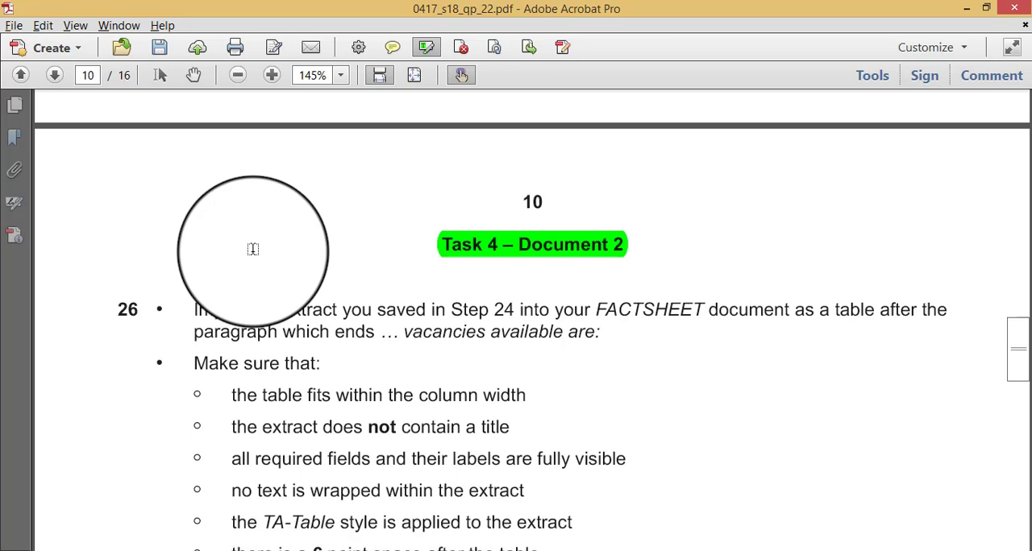
{"action": "scroll", "coordinate": [252, 249], "scroll_direction": "down", "scroll_amount": 10}
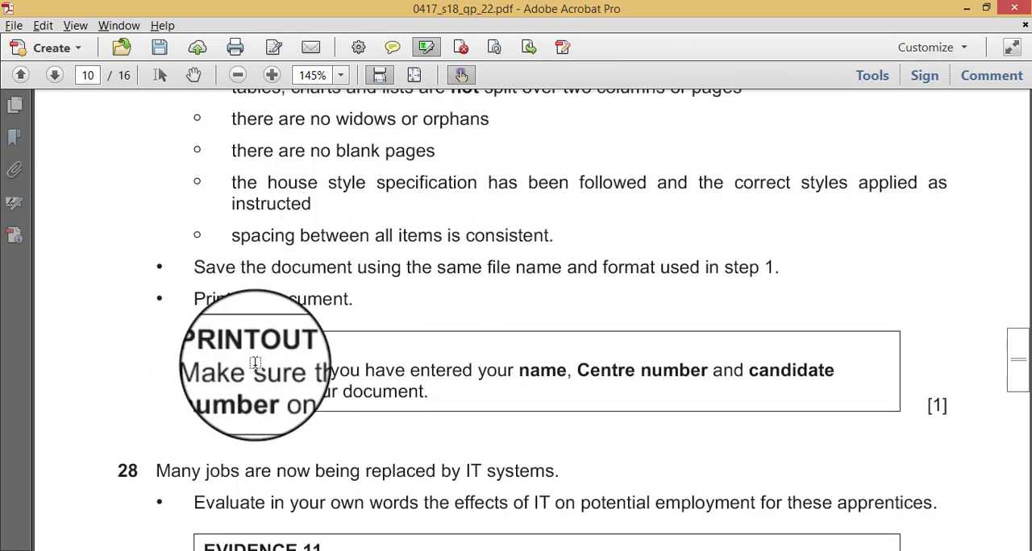
{"action": "scroll", "coordinate": [255, 362], "scroll_direction": "down", "scroll_amount": 9}
{"action": "scroll", "coordinate": [255, 362], "scroll_direction": "down", "scroll_amount": 10}
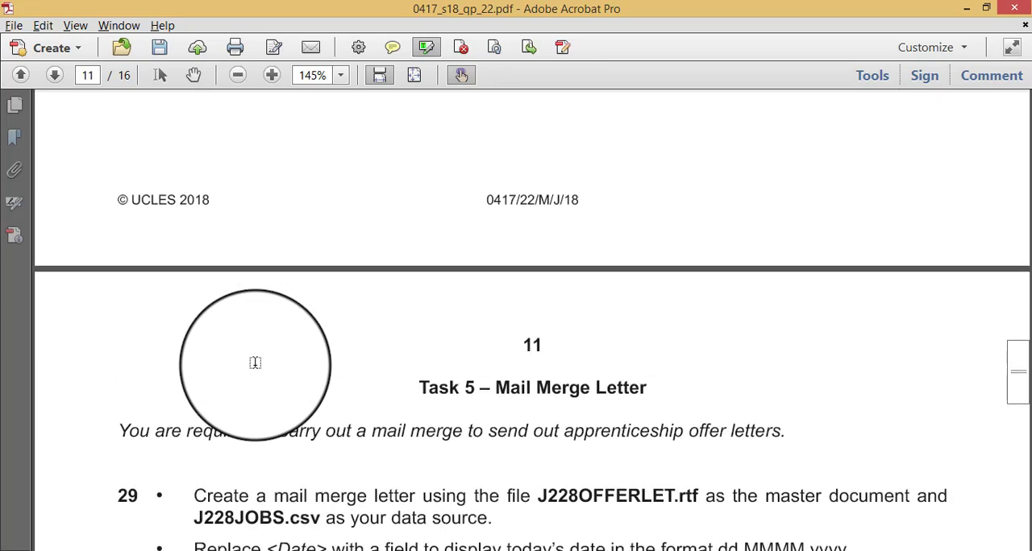
{"action": "key", "text": "alt+Tab"}
{"action": "key", "text": "alt+Tab"}
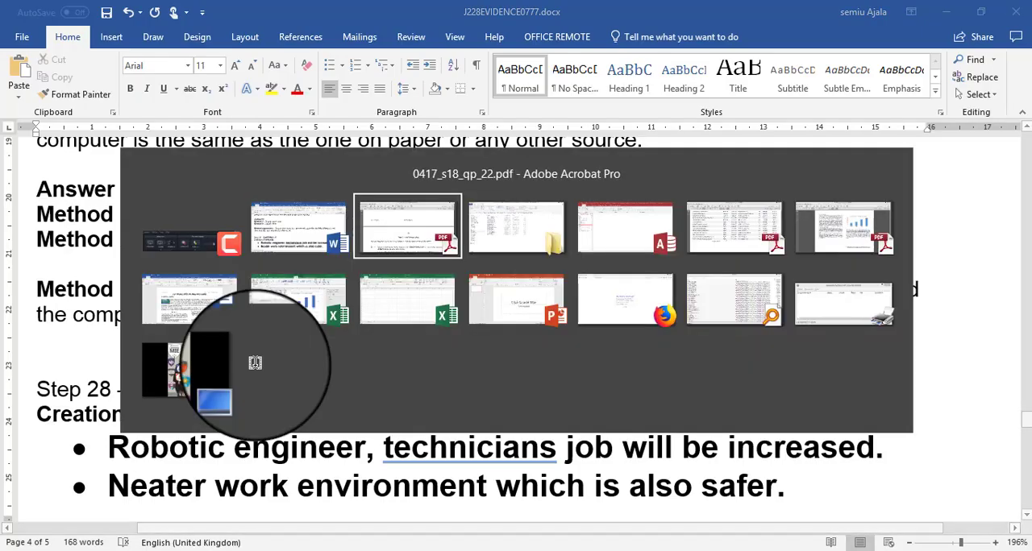